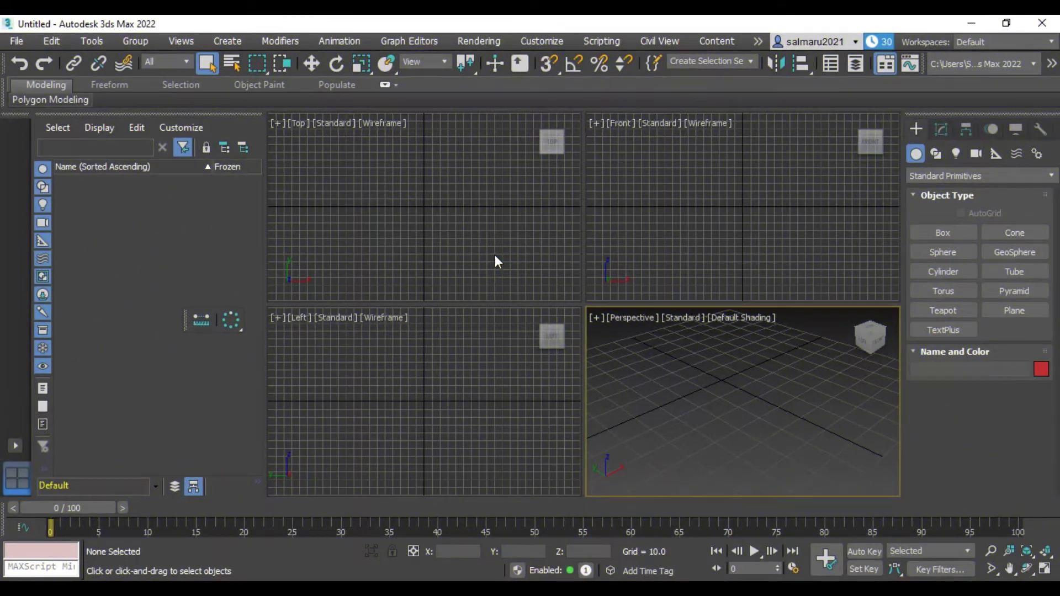
# - Cycle through the four viewports, check the Top view's POV menu, and start the Box tool
pyautogui.click(430, 389)
pyautogui.click(432, 279)
pyautogui.click(762, 193)
pyautogui.click(793, 402)
pyautogui.click(565, 409)
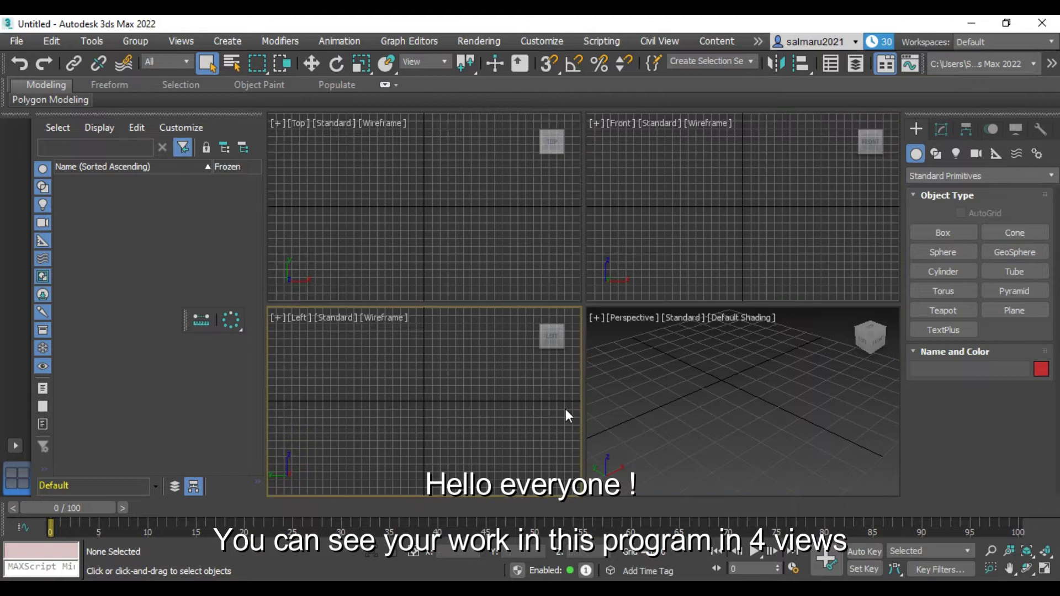
pyautogui.click(300, 123)
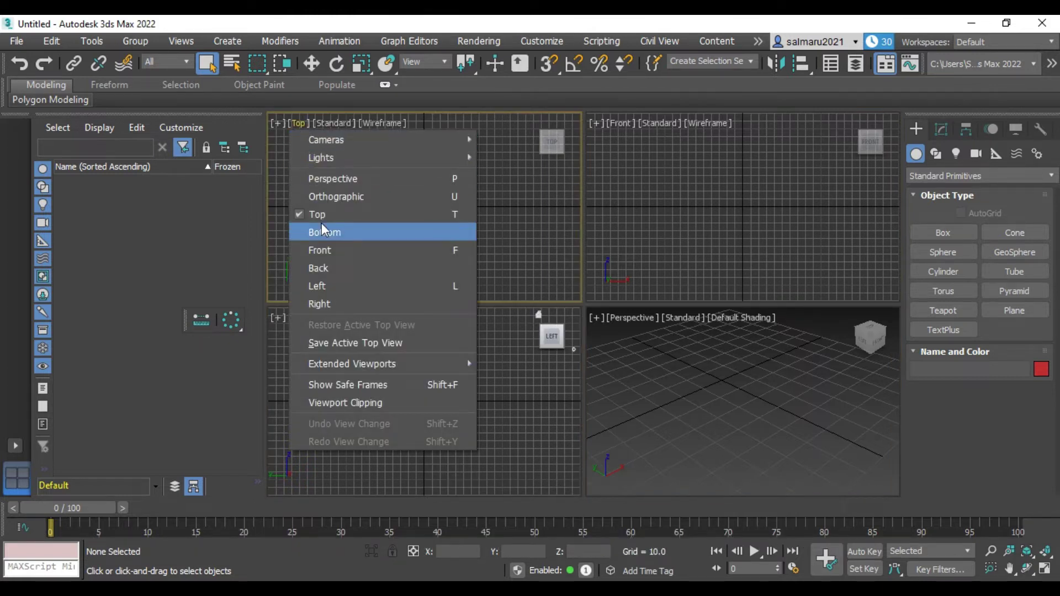
pyautogui.click(530, 188)
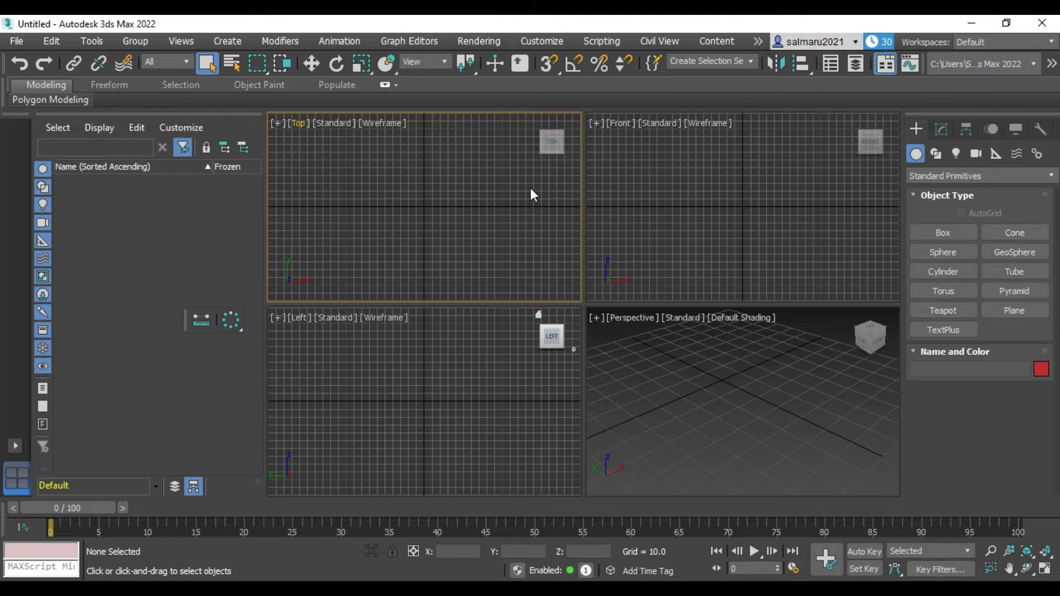
pyautogui.click(943, 233)
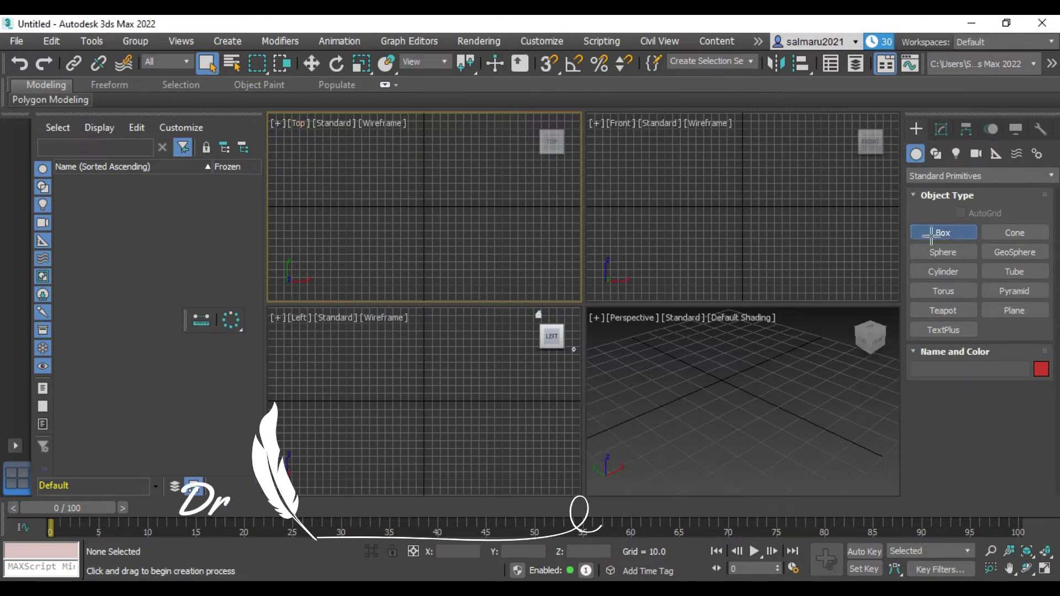
# - Draw a flat rectangular slab, Box001, in the Top view with a small height
pyautogui.moveTo(371, 172)
pyautogui.mouseDown()
pyautogui.moveTo(379, 209)
pyautogui.moveTo(463, 224)
pyautogui.mouseUp()
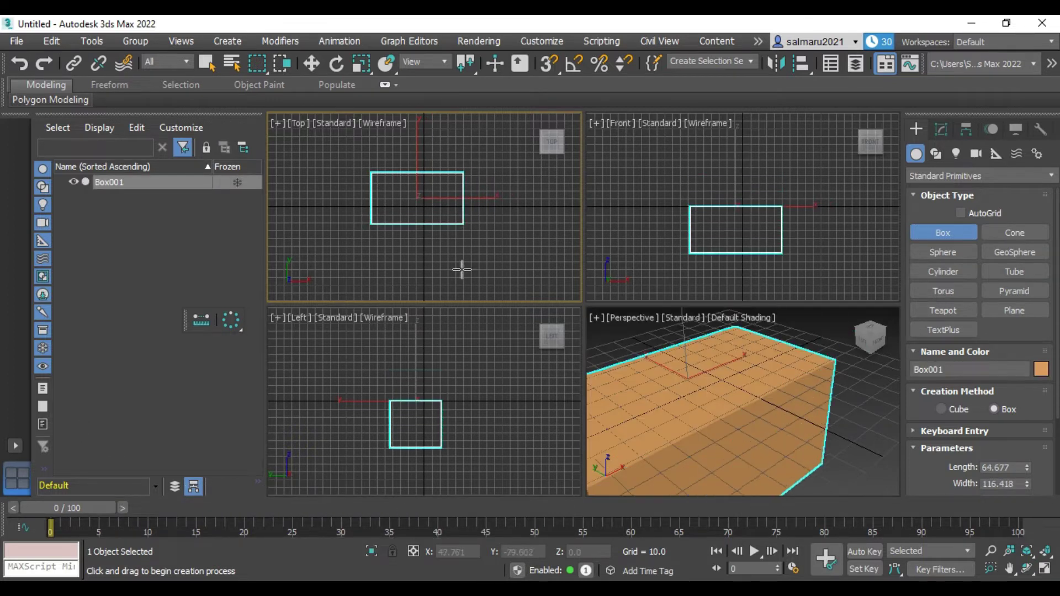
pyautogui.click(463, 222)
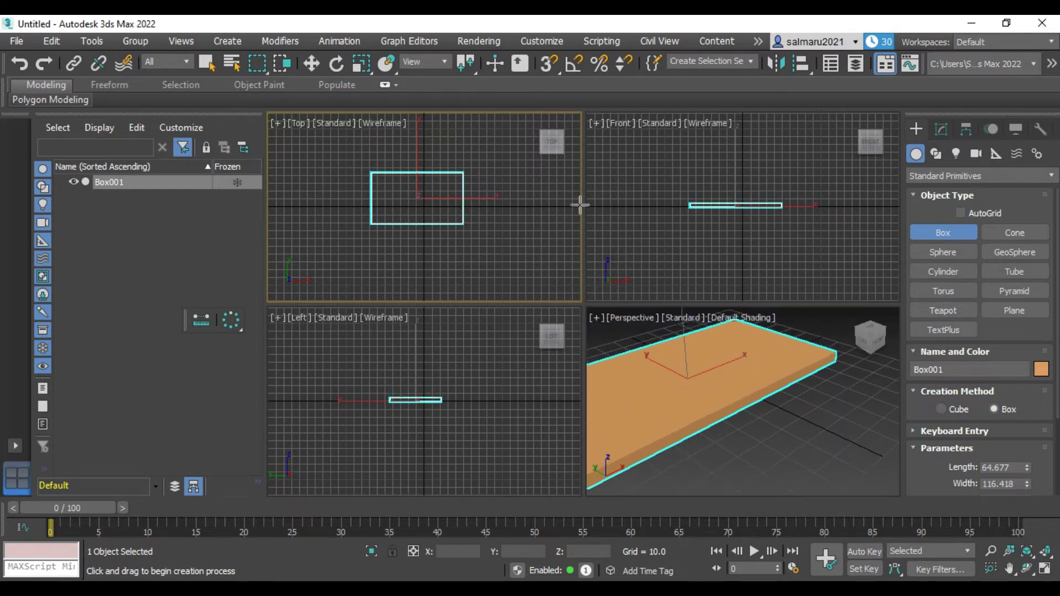
pyautogui.scroll(-5, 664, 359)
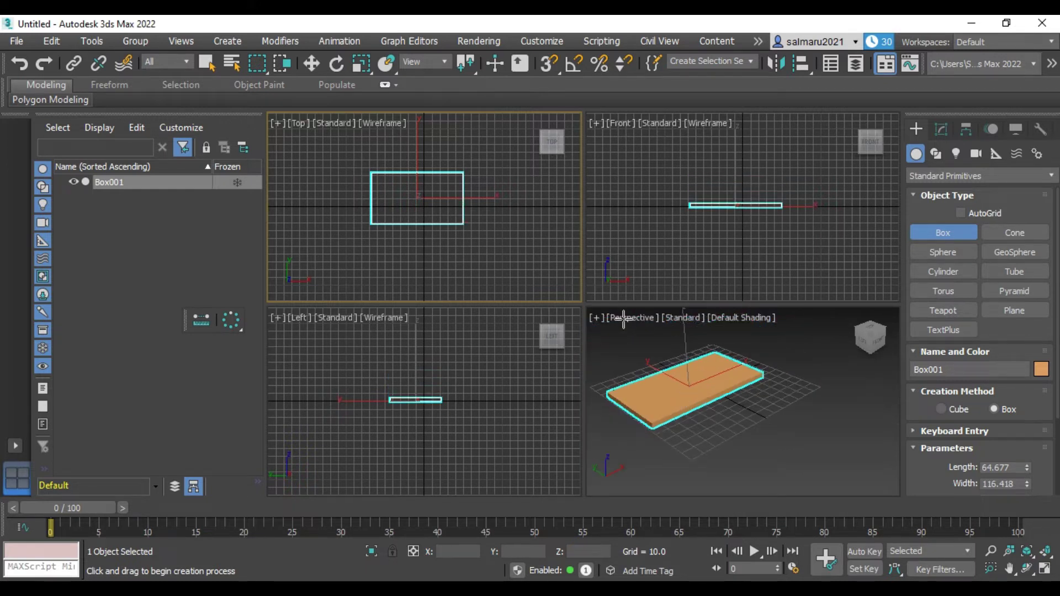
# - Set Box001's Length to 80, Width to 30 and Height to 4 in Modify parameters
pyautogui.click(941, 126)
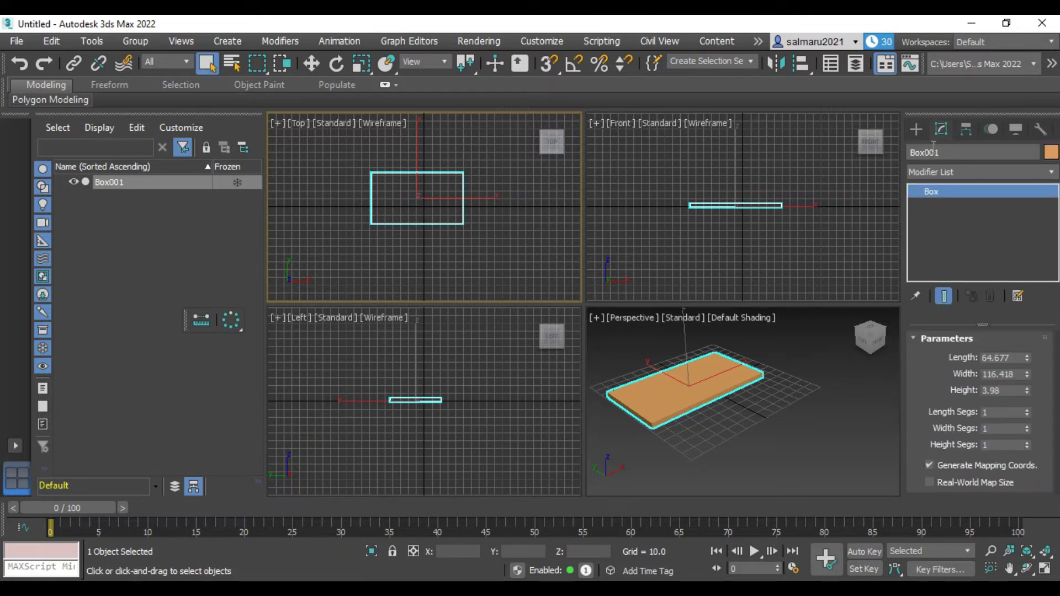
pyautogui.doubleClick(1008, 357)
pyautogui.write('80')
pyautogui.doubleClick(992, 371)
pyautogui.write('3')
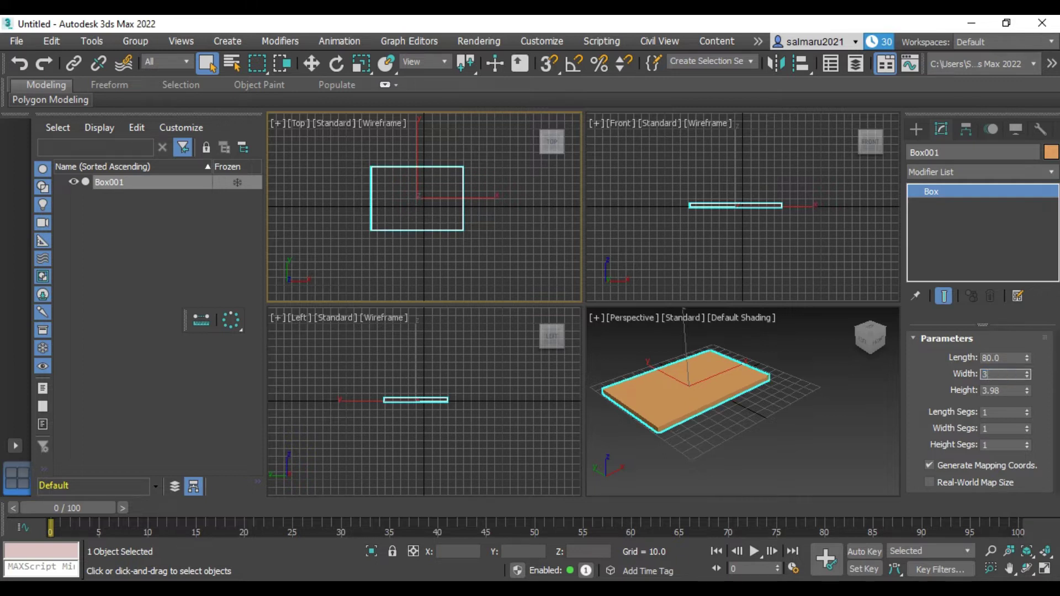
pyautogui.write('0')
pyautogui.click(1003, 390)
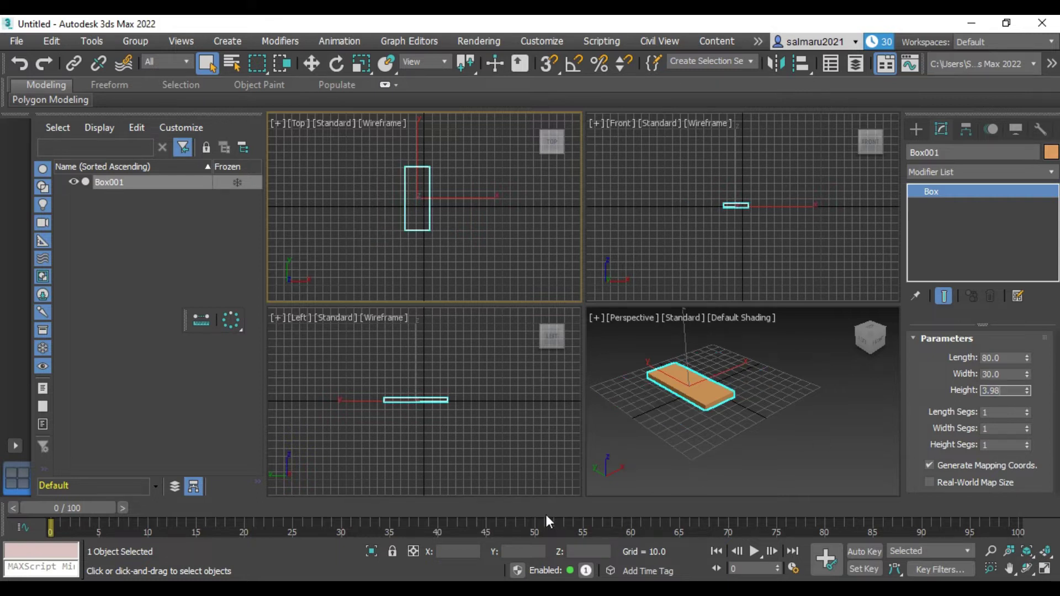
pyautogui.write('4')
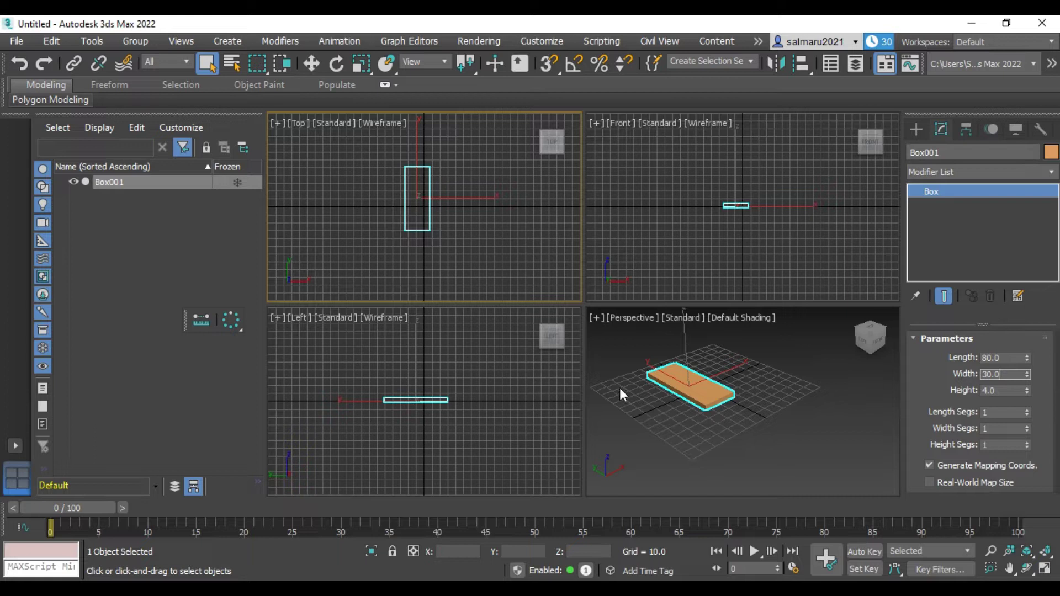
pyautogui.scroll(3, 657, 400)
pyautogui.scroll(-5, 756, 389)
# - Reselect Box001 and zero its X and Y positions using the Move tool's coordinate spinners
pyautogui.scroll(2, 699, 375)
pyautogui.click(676, 357)
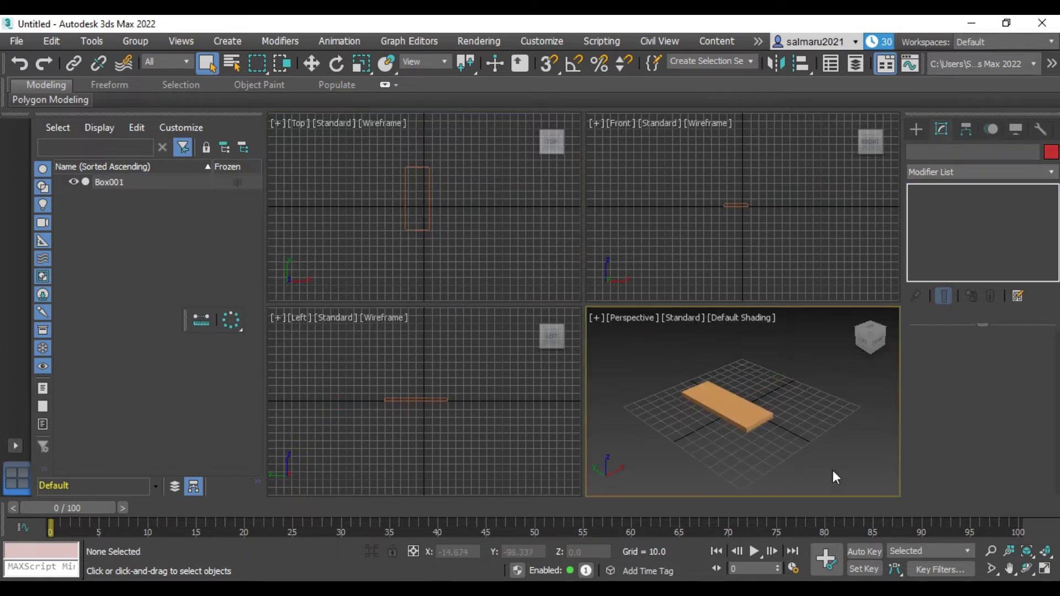
pyautogui.moveTo(840, 338)
pyautogui.mouseDown()
pyautogui.moveTo(872, 338)
pyautogui.moveTo(880, 362)
pyautogui.moveTo(870, 339)
pyautogui.mouseUp()
pyautogui.click(730, 405)
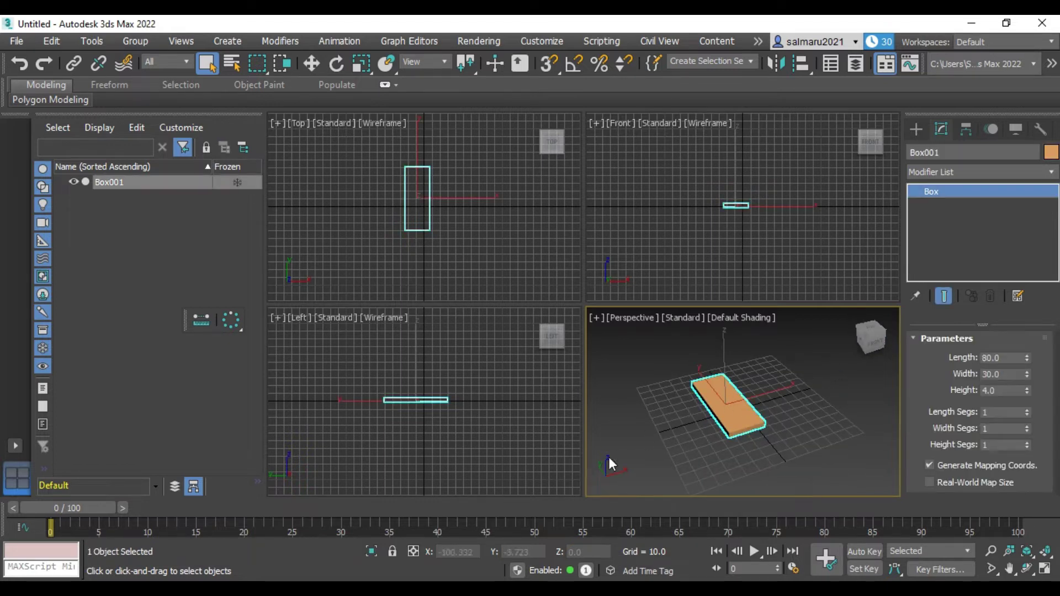
pyautogui.click(316, 67)
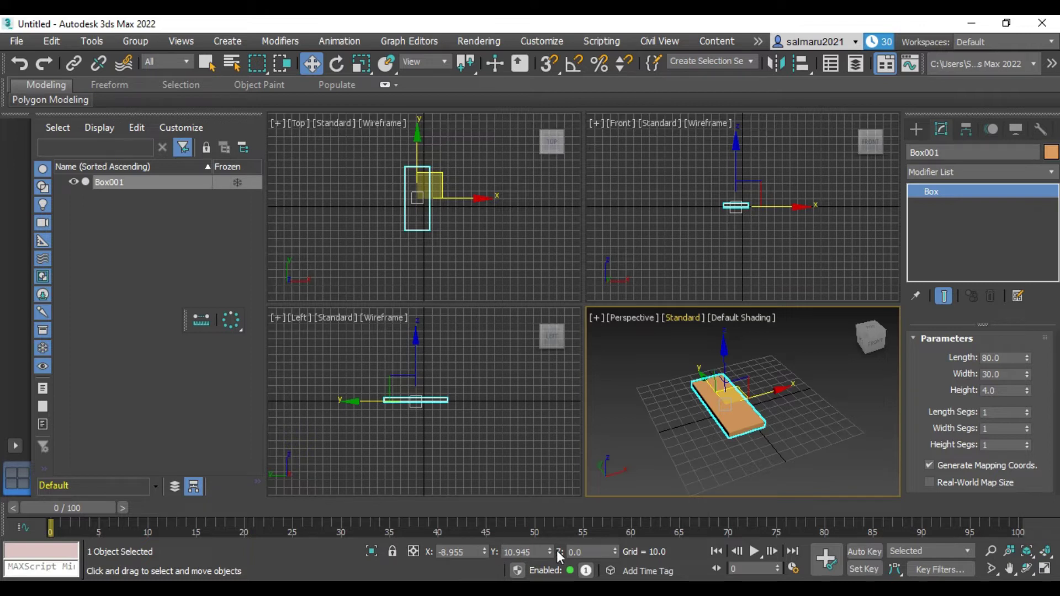
pyautogui.rightClick(483, 553)
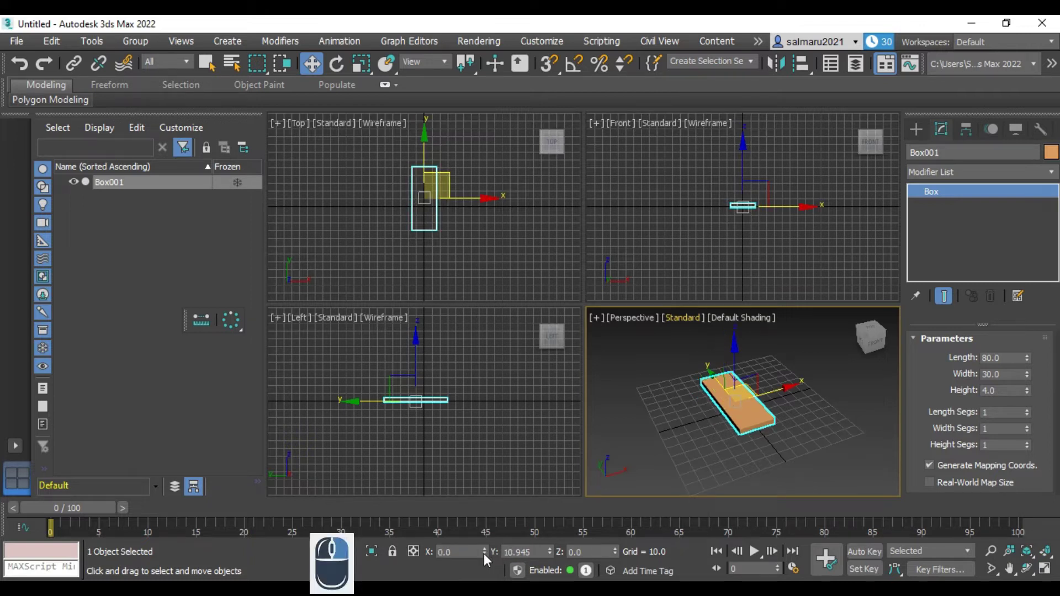
pyautogui.rightClick(549, 552)
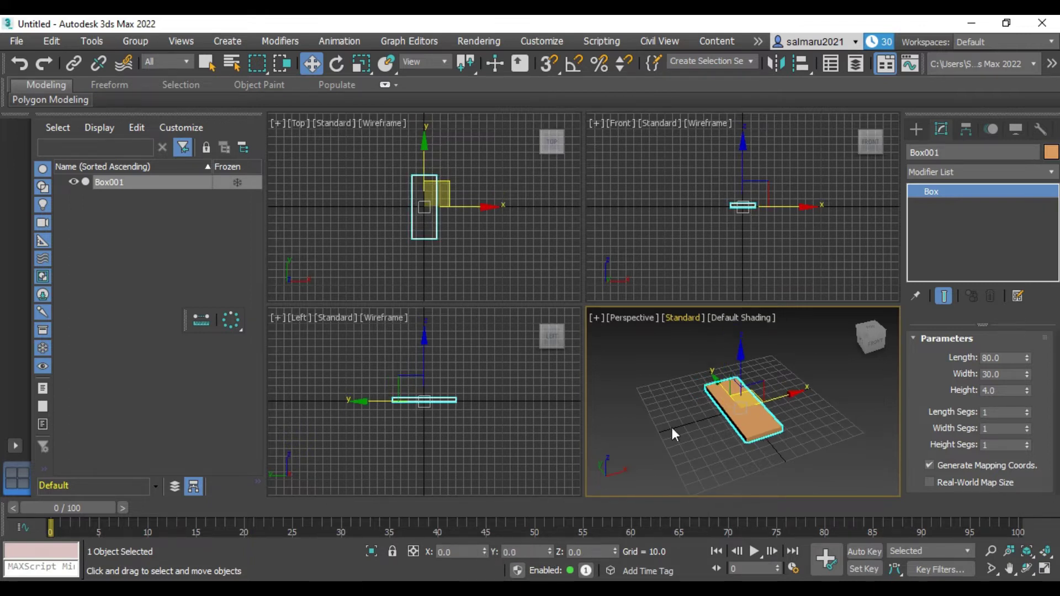
pyautogui.click(213, 66)
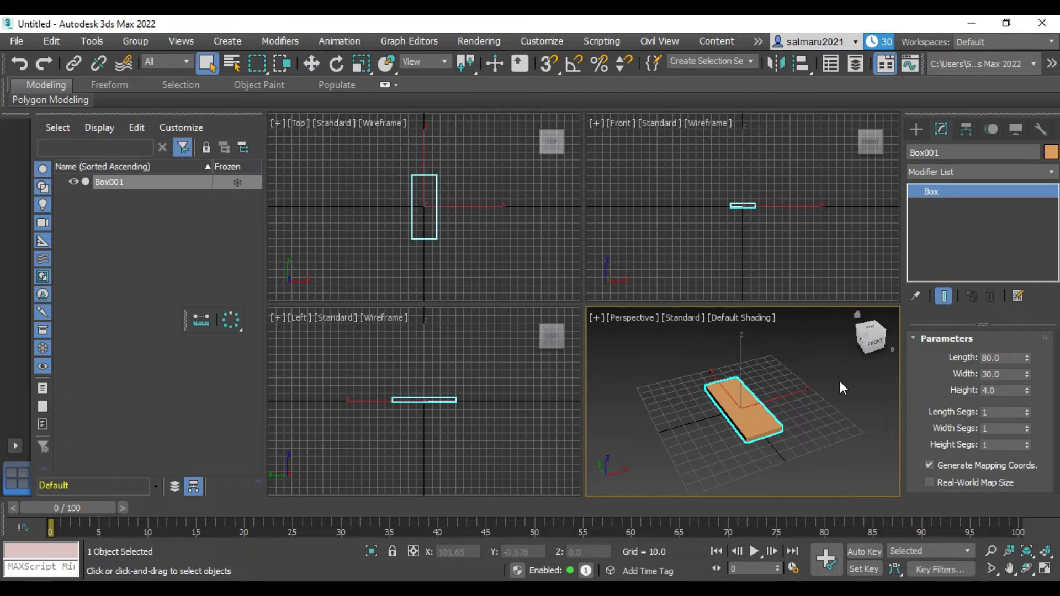
# - Maximize the Perspective viewport with Alt+W and orbit to a low front view
pyautogui.hotkey('alt', 'z')
pyautogui.hotkey('alt', 'w')
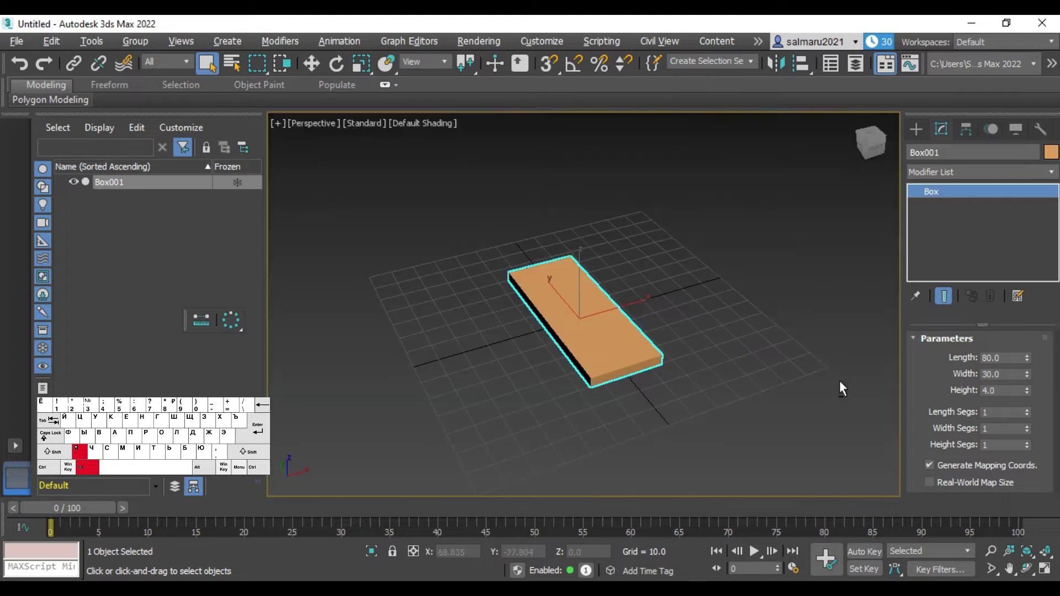
pyautogui.moveTo(864, 145); pyautogui.dragTo(895, 149)
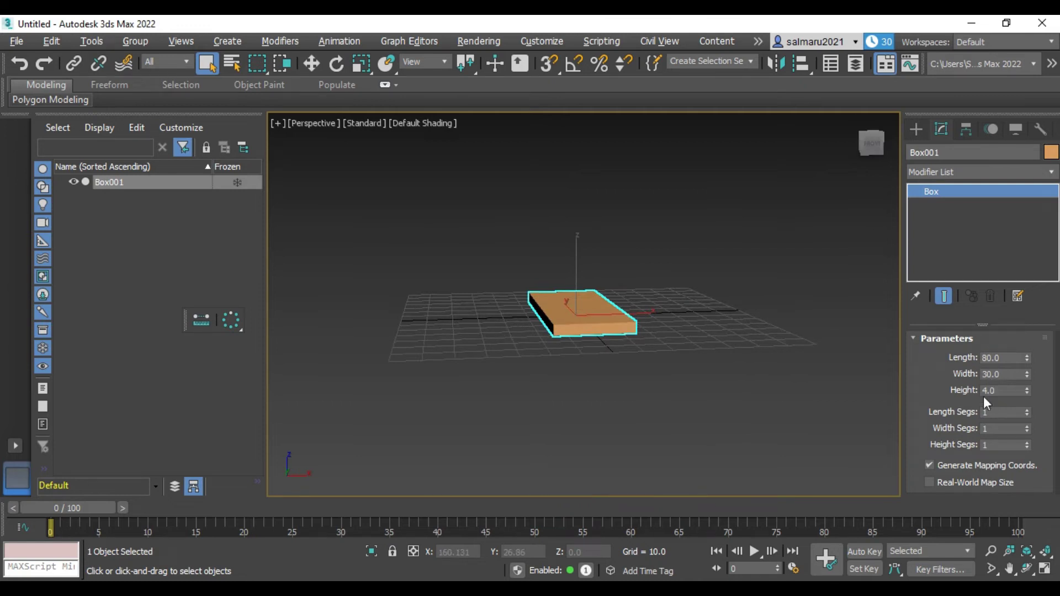
# - Convert Box001 to an Editable Poly and expand its sub-object levels
pyautogui.rightClick(931, 193)
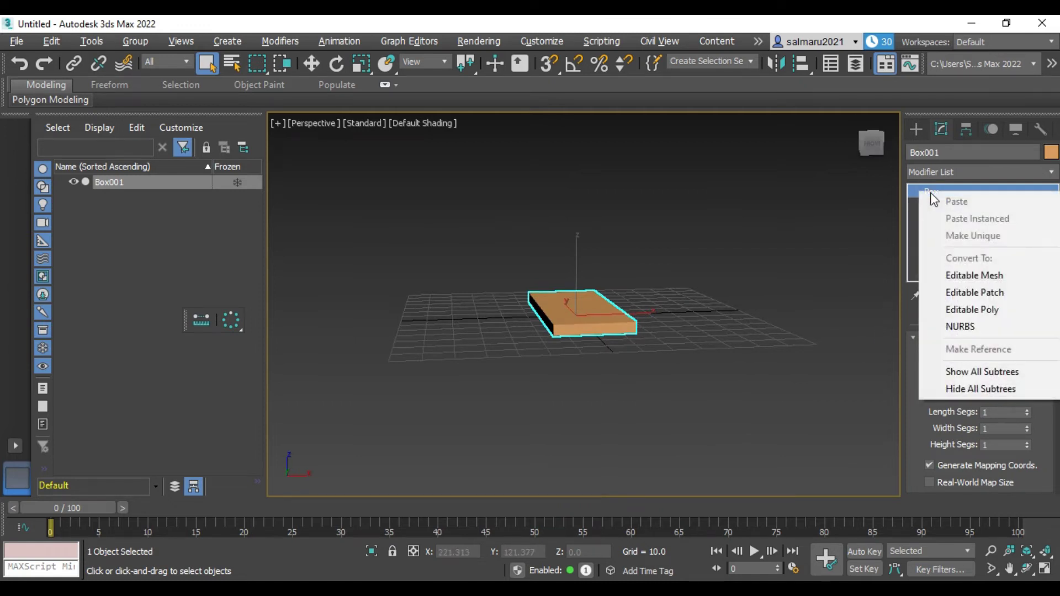
pyautogui.click(991, 309)
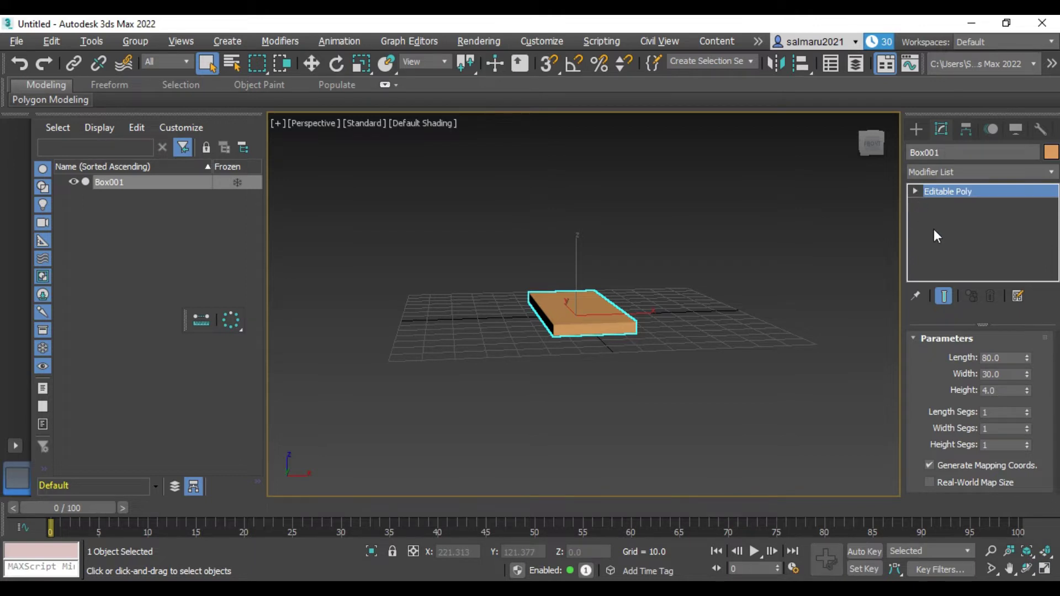
pyautogui.click(915, 191)
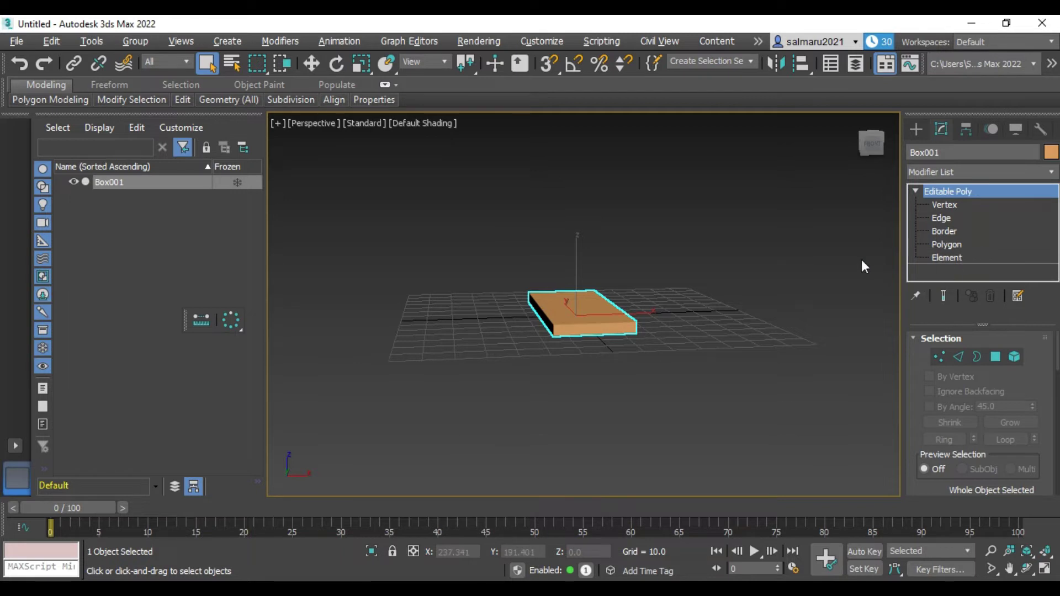
pyautogui.keyDown('alt'); pyautogui.moveTo(607, 332); pyautogui.dragTo(690, 342, button='middle'); pyautogui.keyUp('alt')
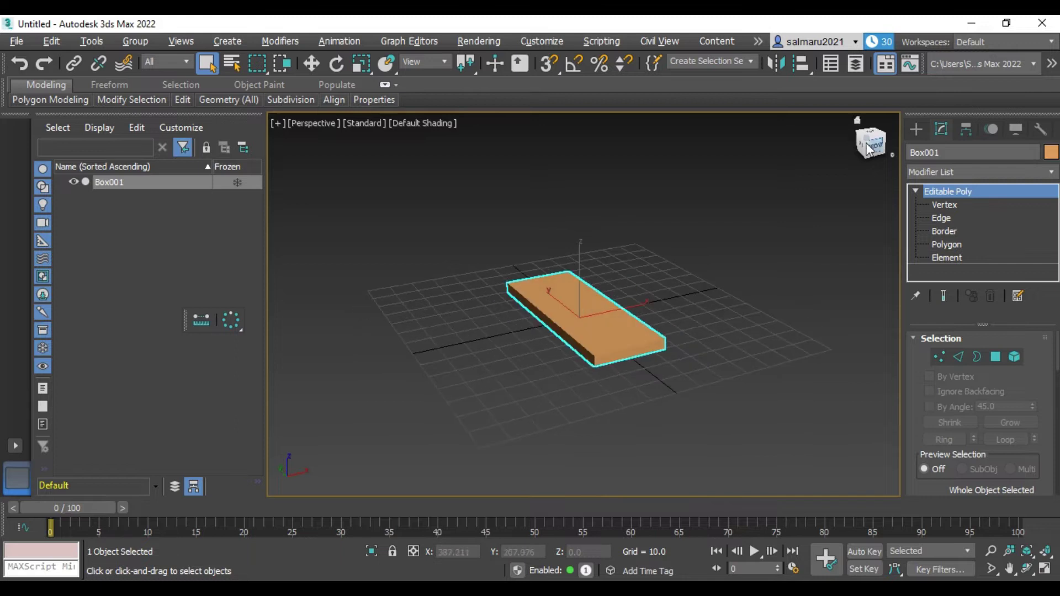
# - Switch the viewport to Hidden Line shading and enter Edge sub-object level
pyautogui.click(419, 123)
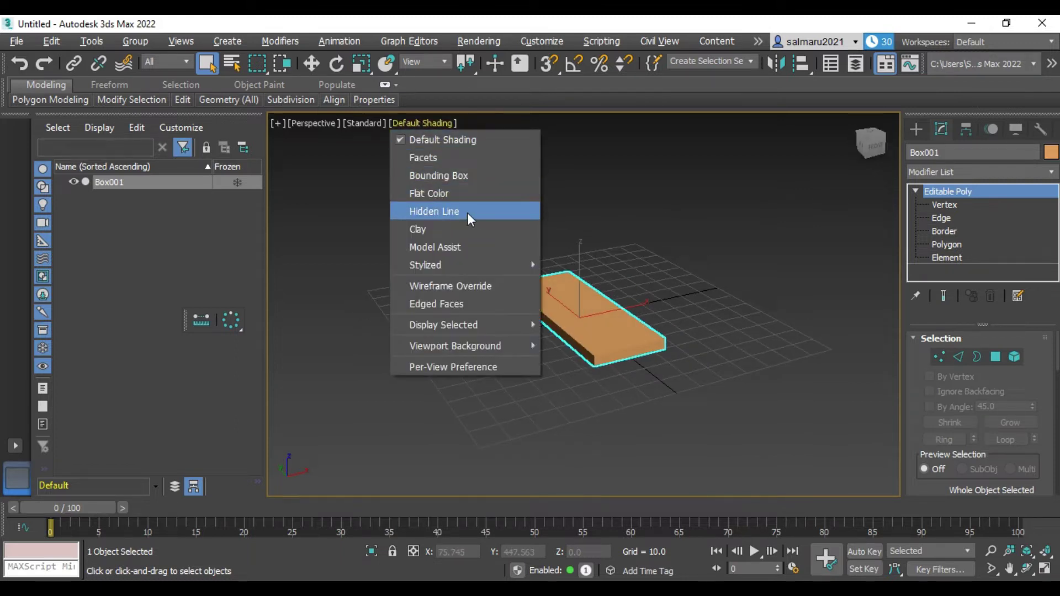
pyautogui.click(467, 213)
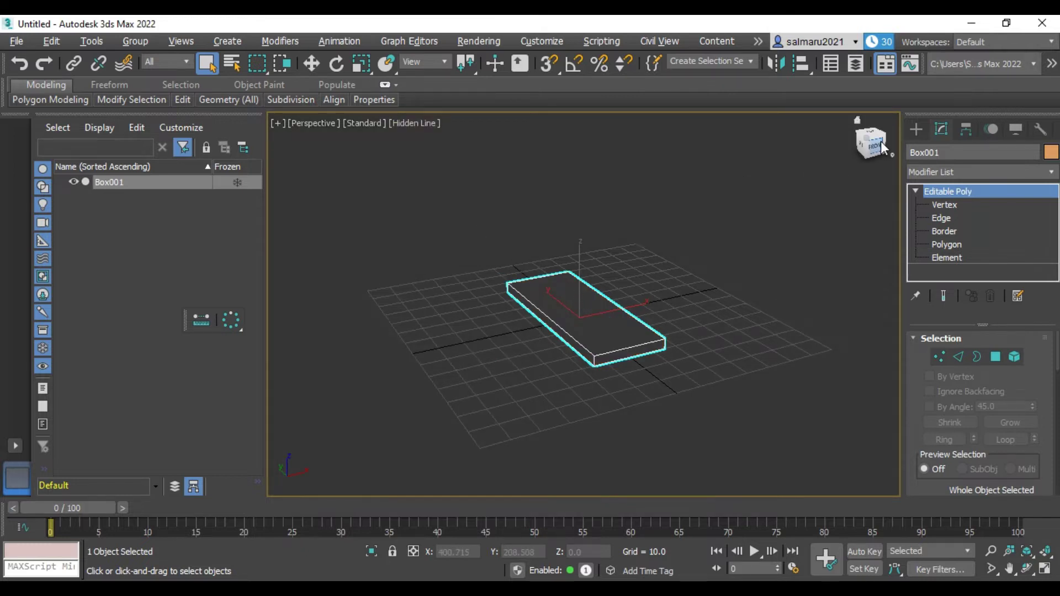
pyautogui.click(939, 220)
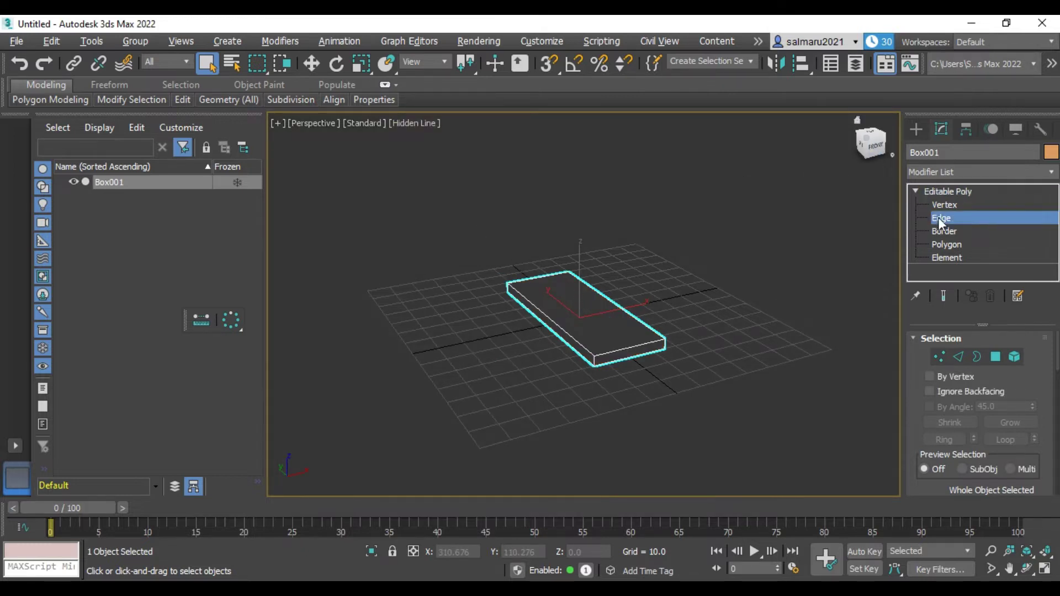
# - Select the box's front top edge and a short top edge
pyautogui.moveTo(867, 144); pyautogui.dragTo(828, 166)
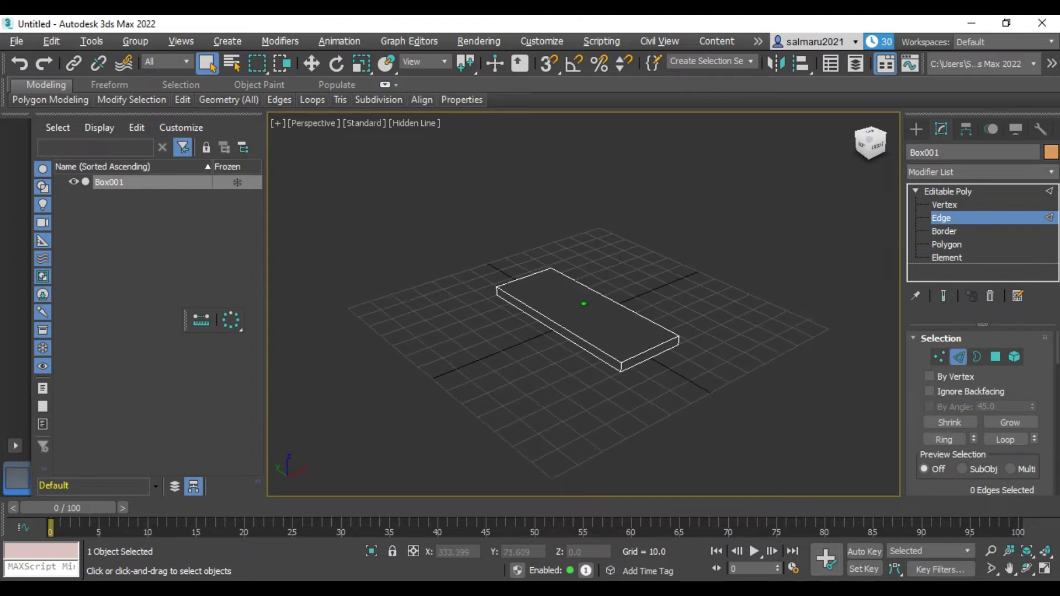
pyautogui.scroll(5, 671, 331)
pyautogui.click(633, 374)
pyautogui.keyDown('ctrl'); pyautogui.click(346, 242); pyautogui.keyUp('ctrl')
pyautogui.moveTo(867, 153)
pyautogui.mouseDown()
pyautogui.moveTo(889, 166)
pyautogui.moveTo(871, 160)
pyautogui.mouseUp()
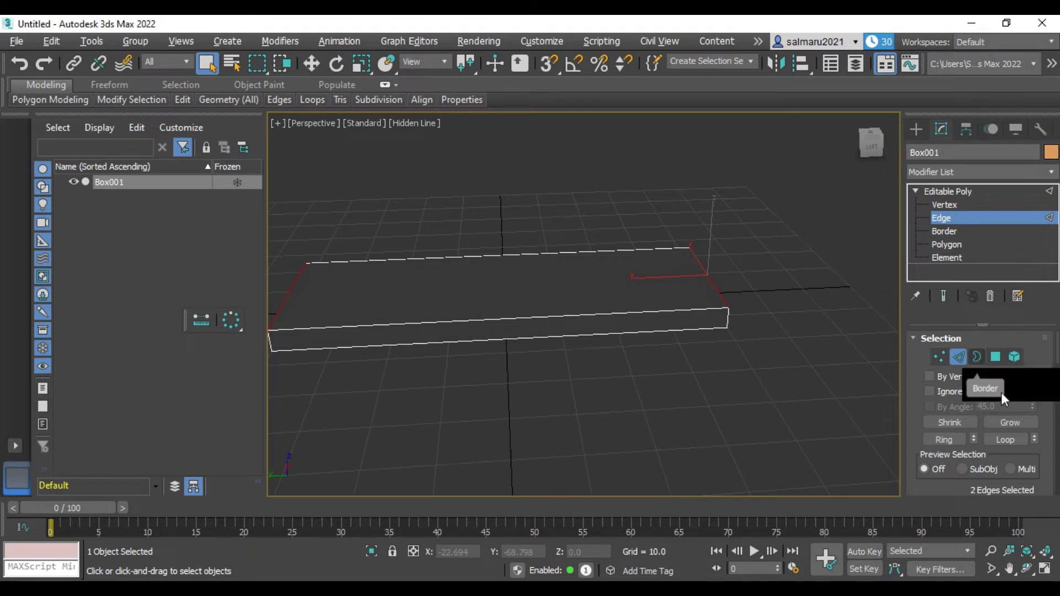
# - Connect the selected short edges with 2 segments and Pinch 50, then apply
pyautogui.scroll(-3, 1003, 399)
pyautogui.scroll(-1, 1038, 423)
pyautogui.scroll(-2, 1038, 422)
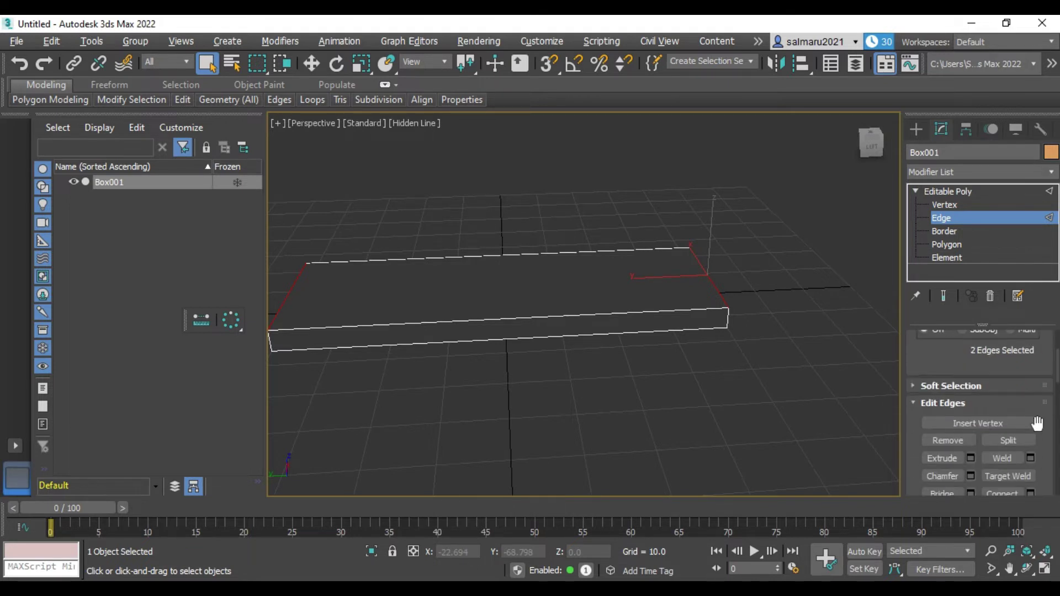
pyautogui.scroll(-1, 1037, 423)
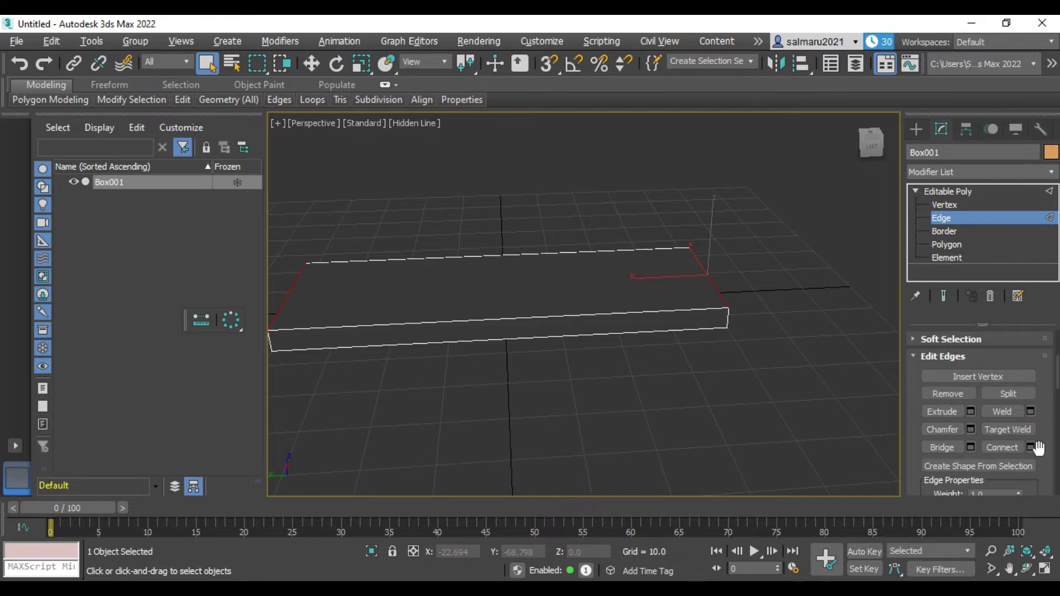
pyautogui.click(1030, 447)
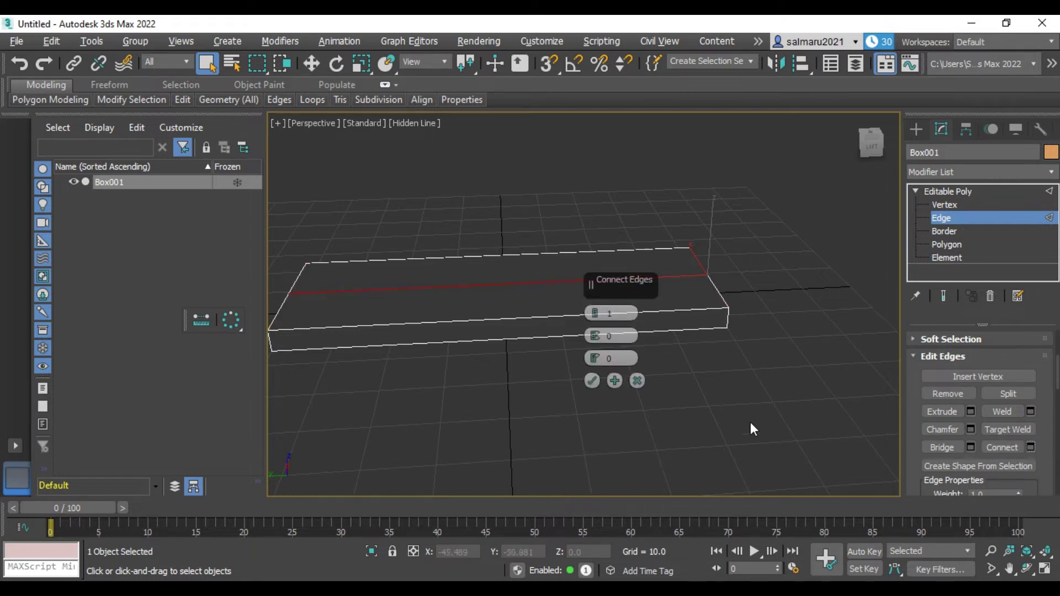
pyautogui.click(596, 310)
pyautogui.click(597, 334)
pyautogui.click(596, 333)
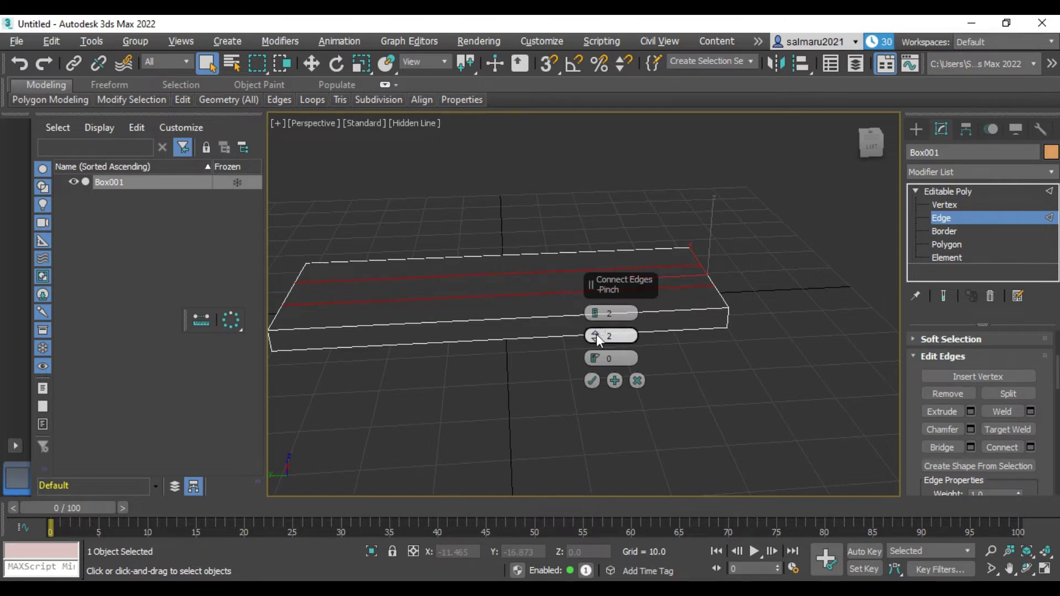
pyautogui.moveTo(597, 334); pyautogui.dragTo(599, 168)
pyautogui.doubleClick(608, 335)
pyautogui.write('50')
pyautogui.press('Return')
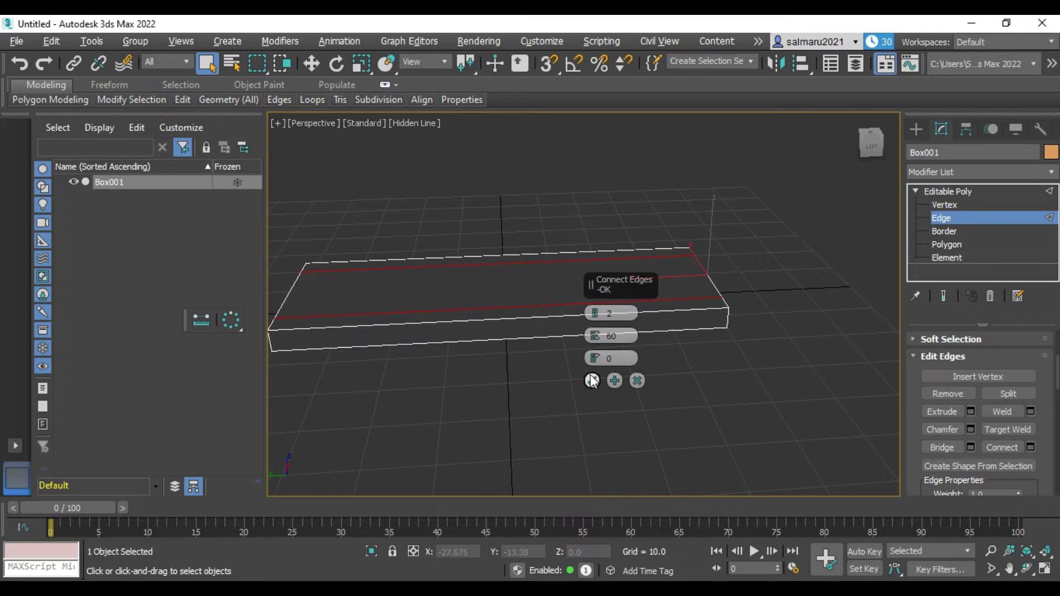
pyautogui.click(591, 381)
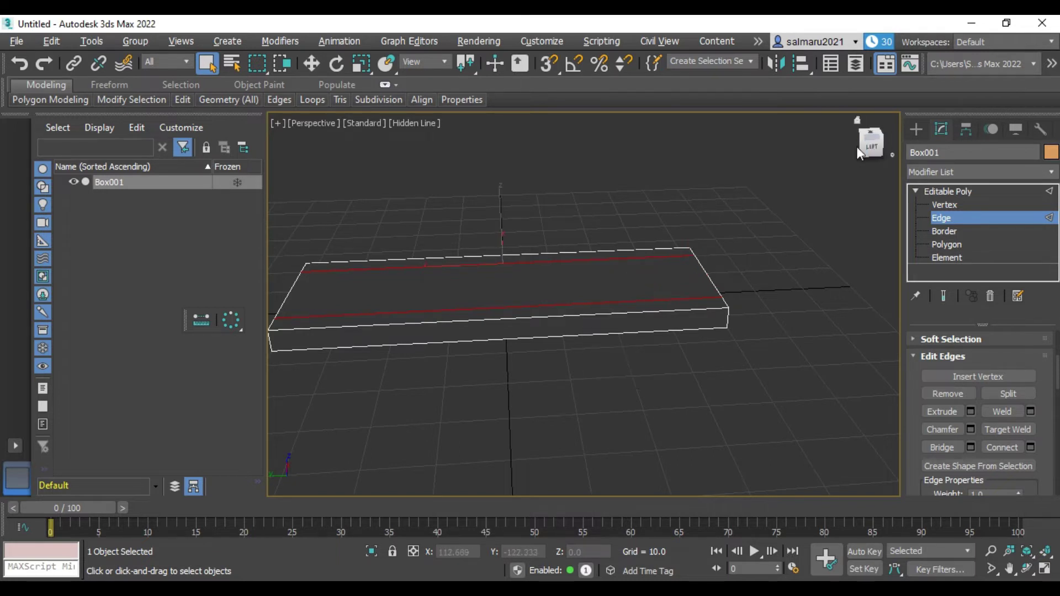
# - Deselect the new edges and select the long edges of the box top
pyautogui.moveTo(857, 147); pyautogui.dragTo(864, 149)
pyautogui.click(726, 266)
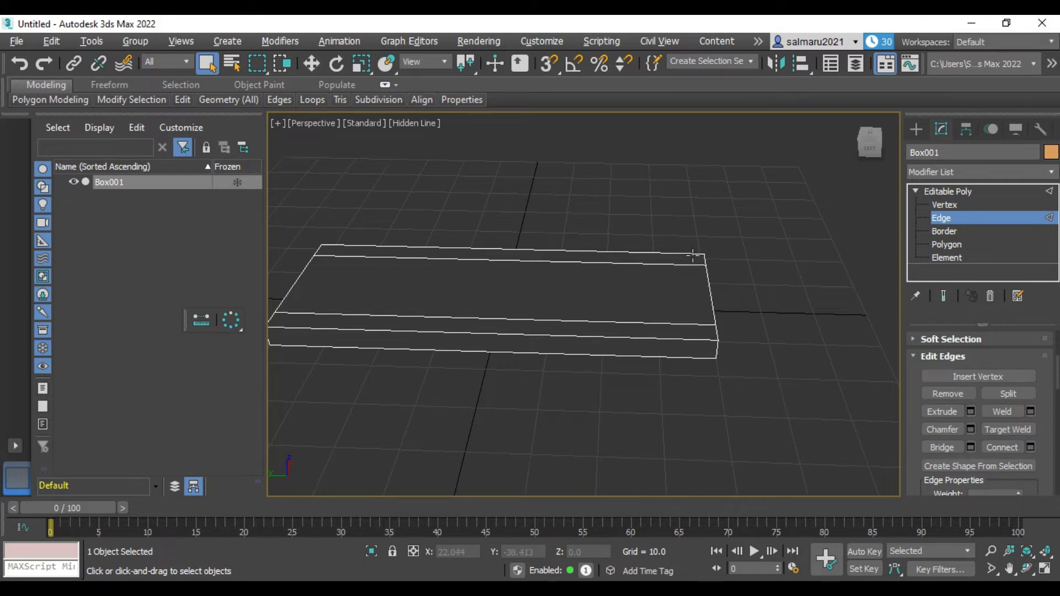
pyautogui.scroll(-2, 687, 283)
pyautogui.scroll(2, 639, 246)
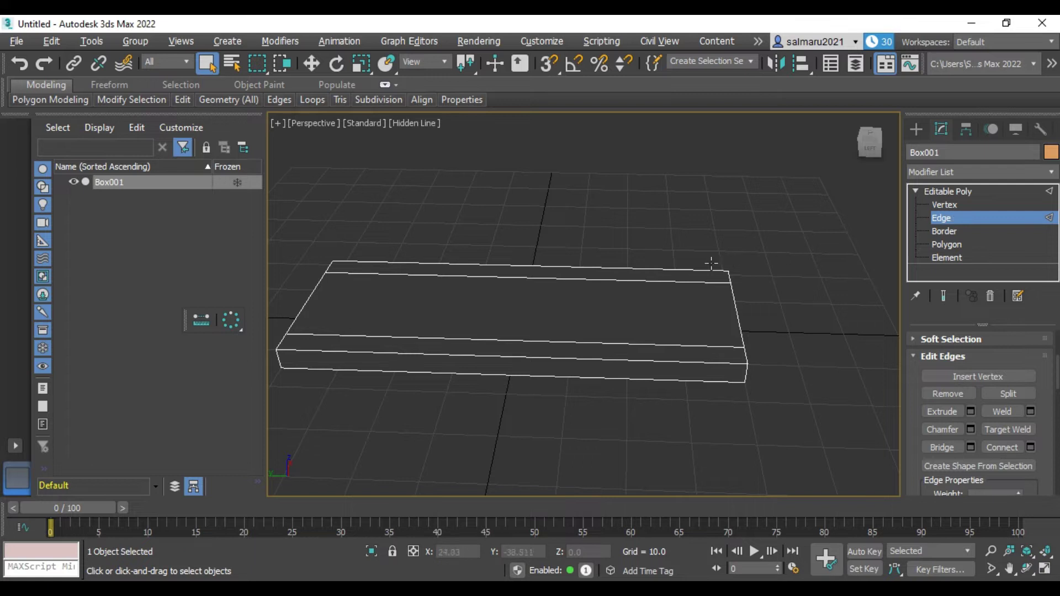
pyautogui.click(685, 269)
pyautogui.keyDown('ctrl'); pyautogui.click(684, 282); pyautogui.keyUp('ctrl')
pyautogui.keyDown('ctrl'); pyautogui.click(677, 345); pyautogui.keyUp('ctrl')
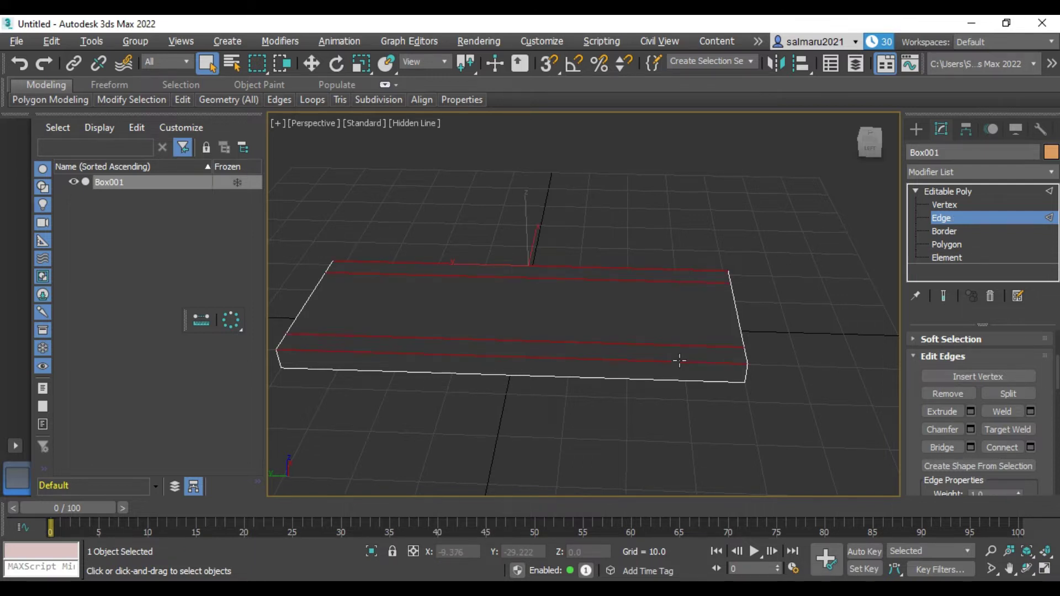
# - Connect the long edges with Pinch 80 to add crosswise loops near both ends
pyautogui.click(1030, 447)
pyautogui.doubleClick(612, 335)
pyautogui.write('80')
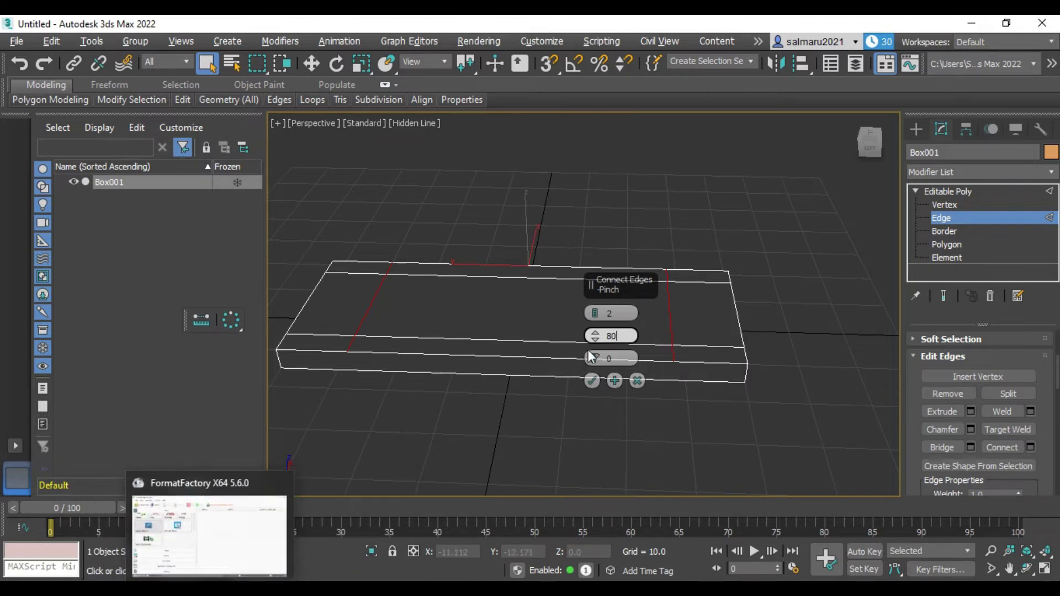
pyautogui.click(591, 380)
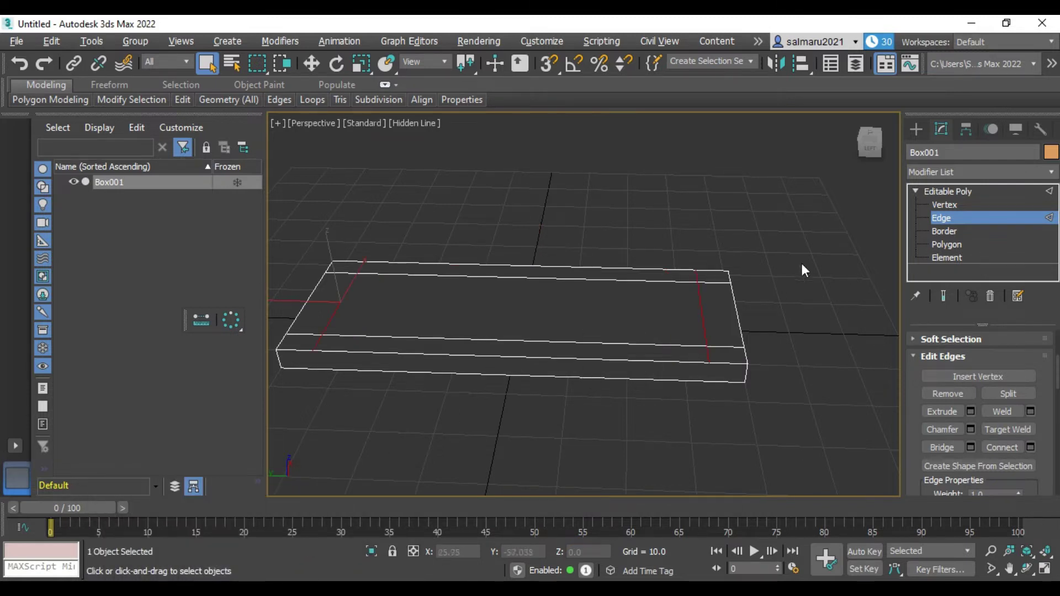
pyautogui.click(816, 313)
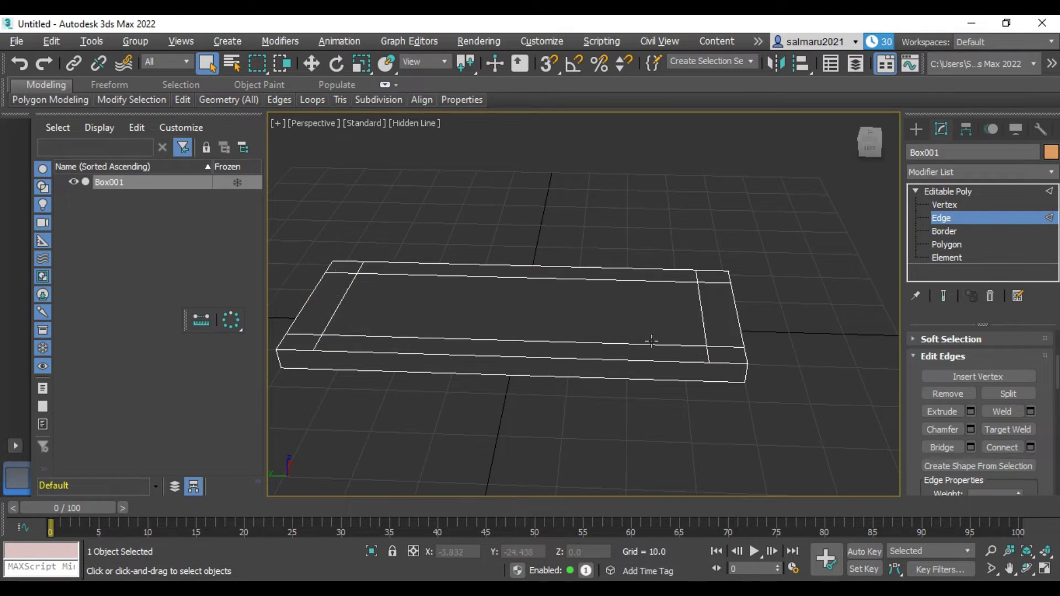
pyautogui.scroll(-3, 651, 342)
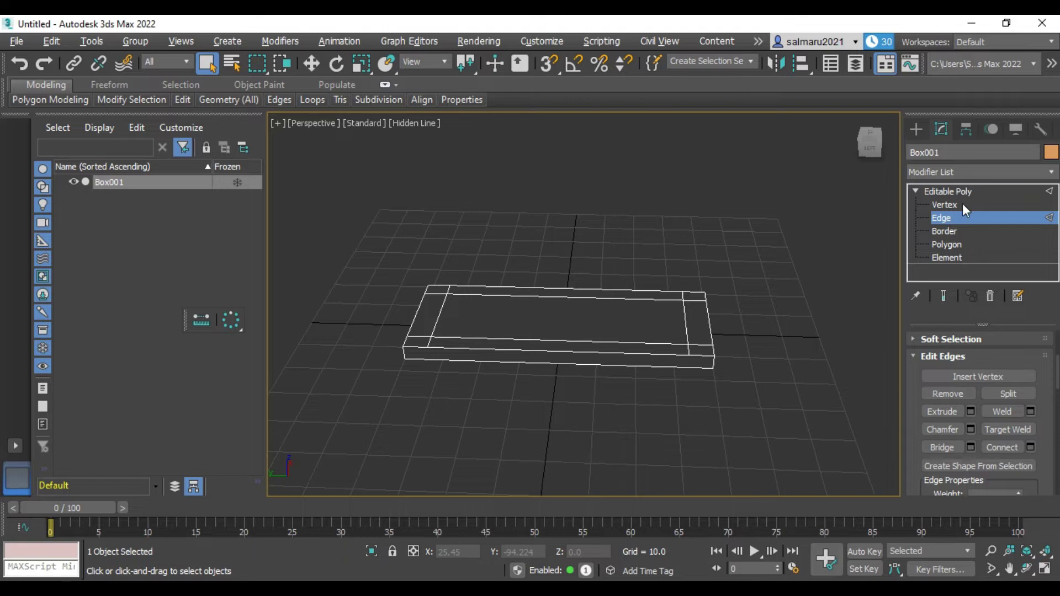
# - Switch to Polygon level and select the two right corner squares
pyautogui.click(945, 246)
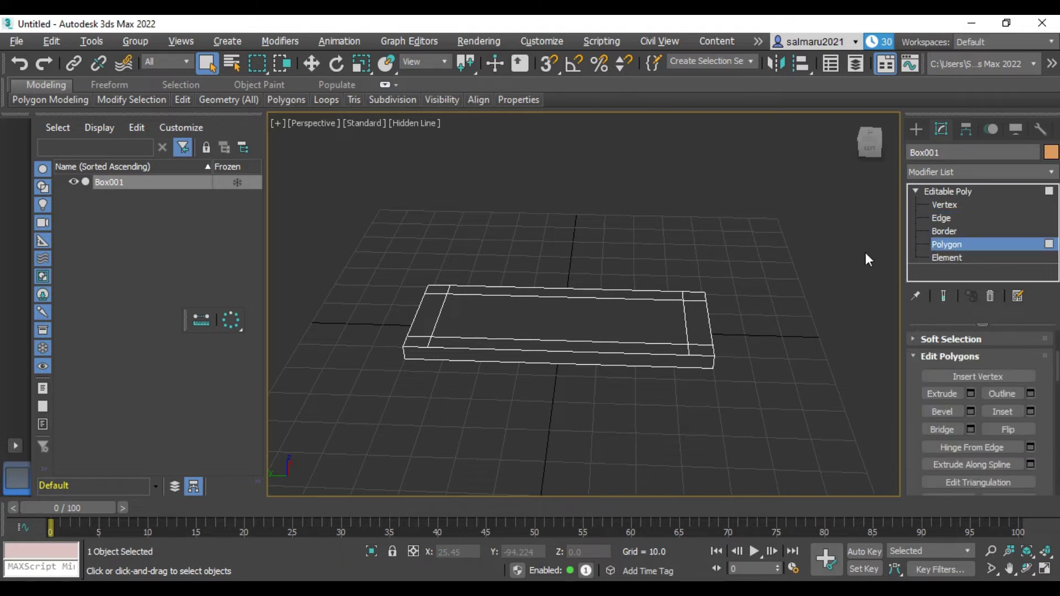
pyautogui.click(692, 293)
pyautogui.keyDown('ctrl'); pyautogui.click(706, 351); pyautogui.keyUp('ctrl')
# - Add the two left corner squares and extrude all four corners upward 15 units as posts
pyautogui.keyDown('ctrl'); pyautogui.click(418, 342); pyautogui.keyUp('ctrl')
pyautogui.keyDown('ctrl'); pyautogui.click(444, 288); pyautogui.keyUp('ctrl')
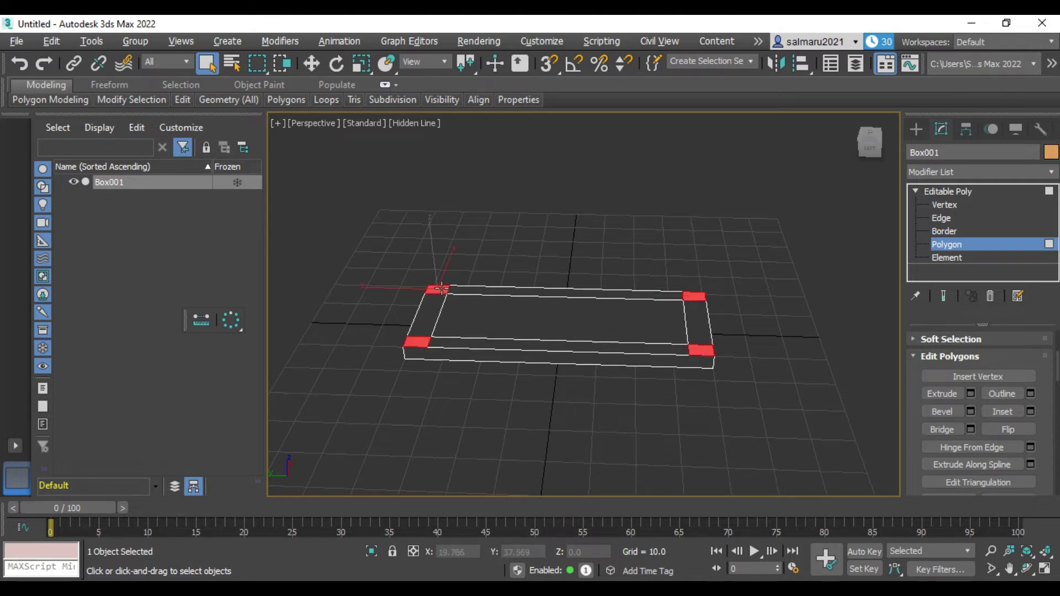
pyautogui.click(971, 393)
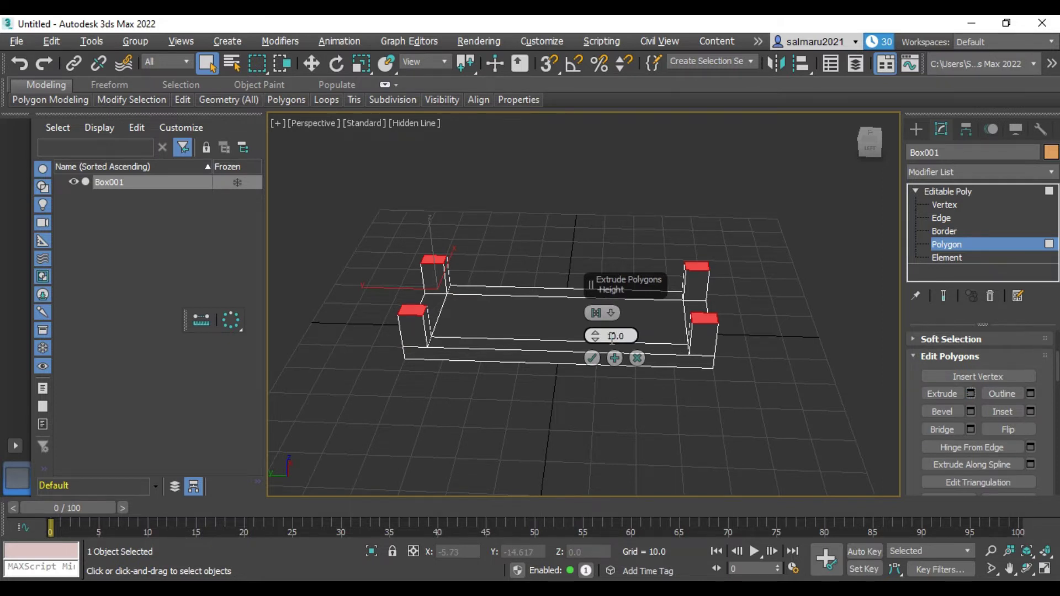
pyautogui.doubleClick(617, 336)
pyautogui.write('15')
pyautogui.click(592, 358)
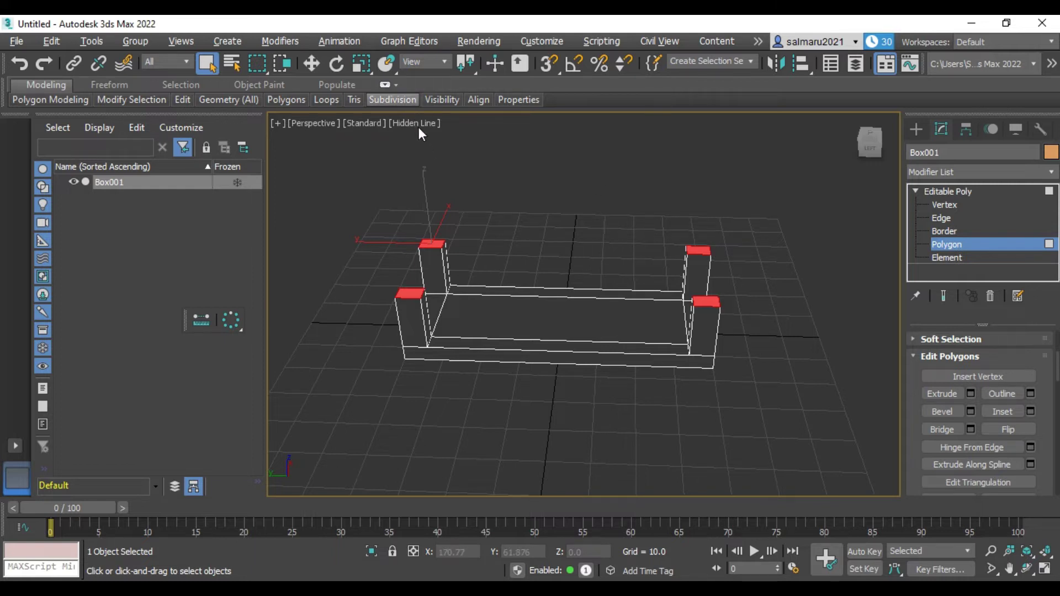
# - Try MeshSmooth on the post tops, undo it, and switch to Element level
pyautogui.click(391, 141)
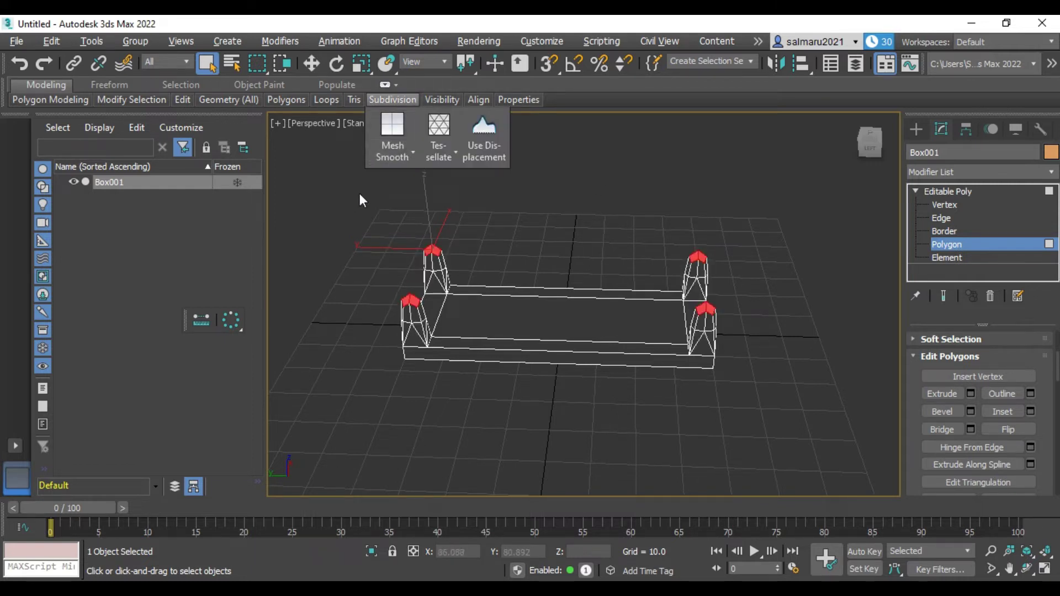
pyautogui.rightClick(551, 162)
pyautogui.click(293, 133)
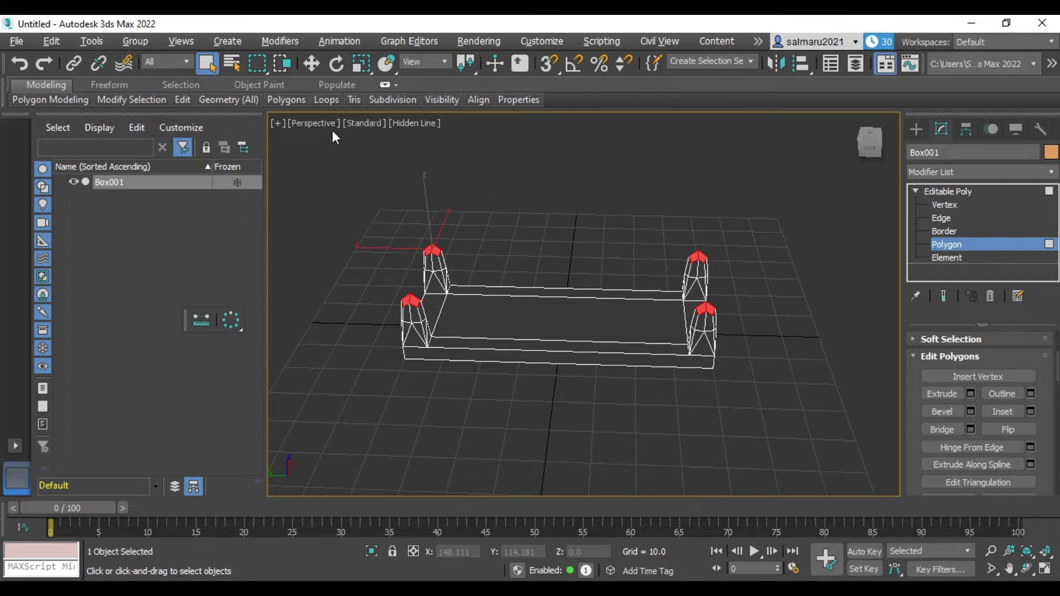
pyautogui.hotkey('ctrl', 'z')
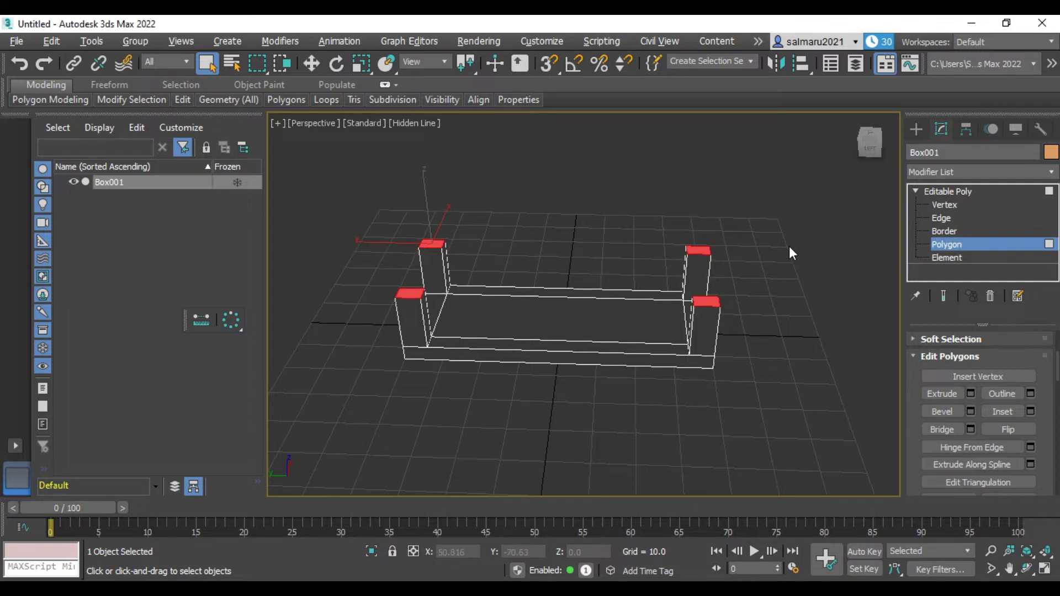
pyautogui.hotkey('ctrl', 'z')
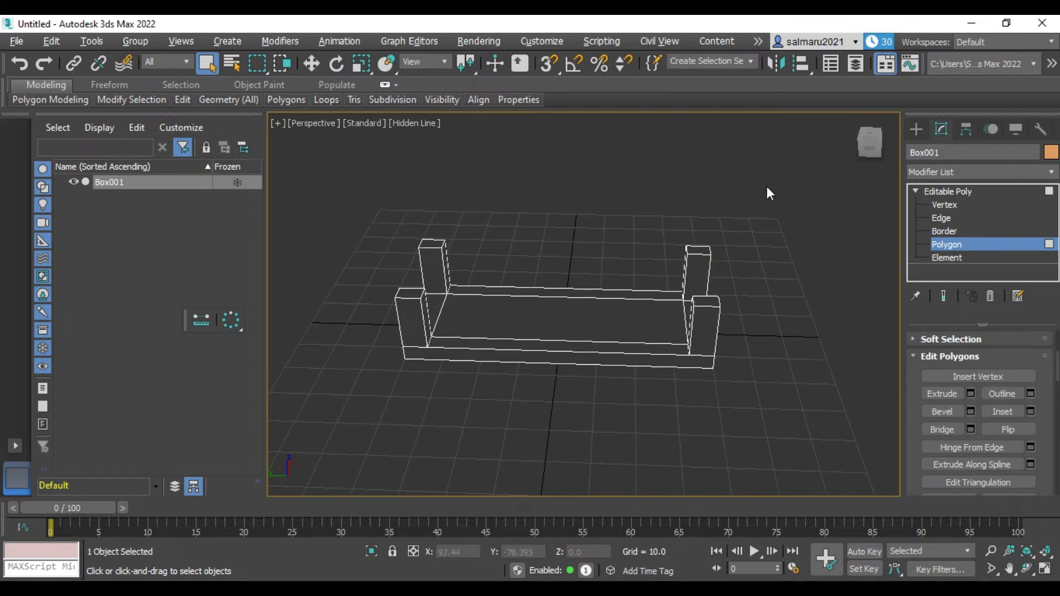
pyautogui.click(951, 255)
pyautogui.moveTo(479, 100)
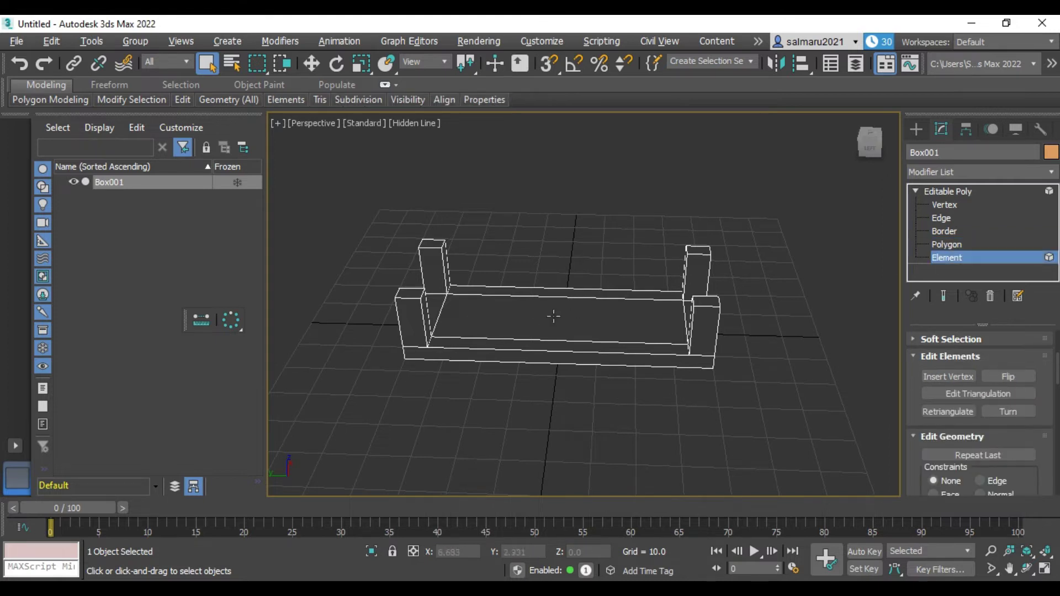
# - Set the viewport to Default Shading and orbit to review the solid model
pyautogui.click(401, 125)
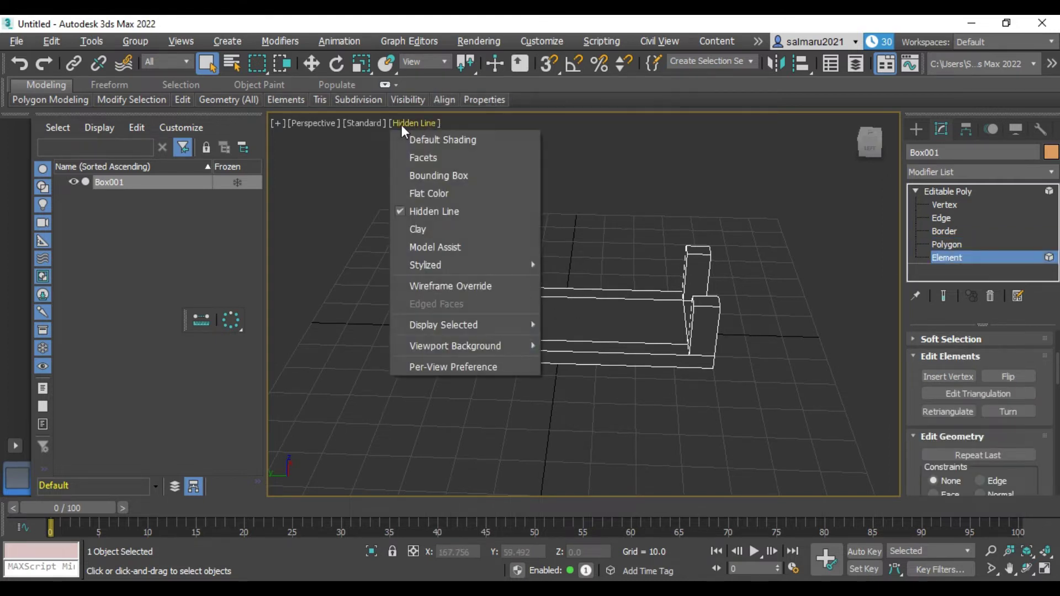
pyautogui.click(458, 142)
pyautogui.keyDown('alt'); pyautogui.moveTo(853, 148); pyautogui.dragTo(762, 154, button='middle'); pyautogui.keyUp('alt')
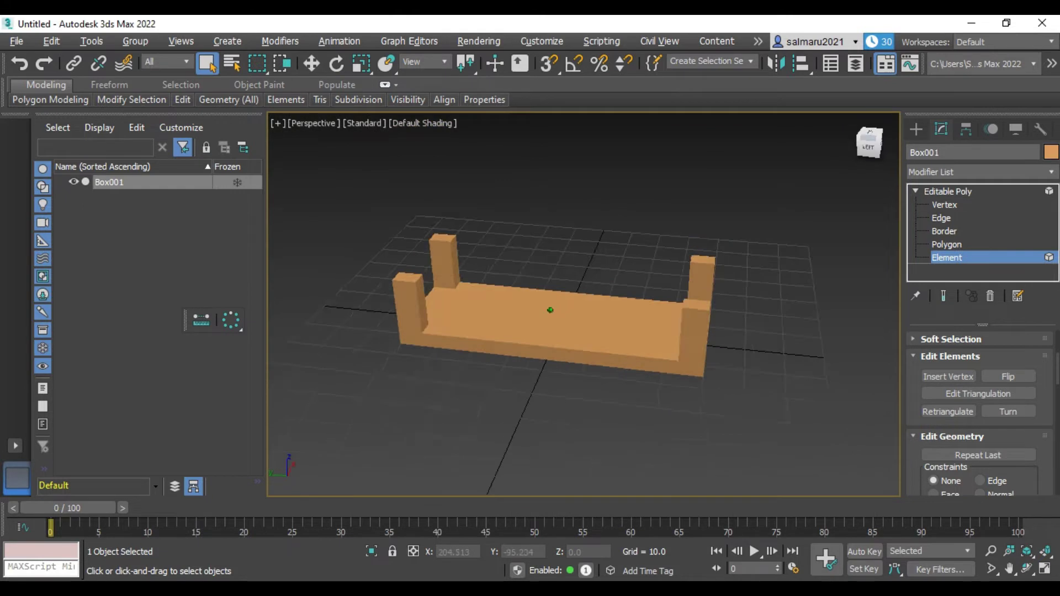
pyautogui.keyDown('alt'); pyautogui.moveTo(549, 310); pyautogui.dragTo(536, 339, button='middle'); pyautogui.keyUp('alt')
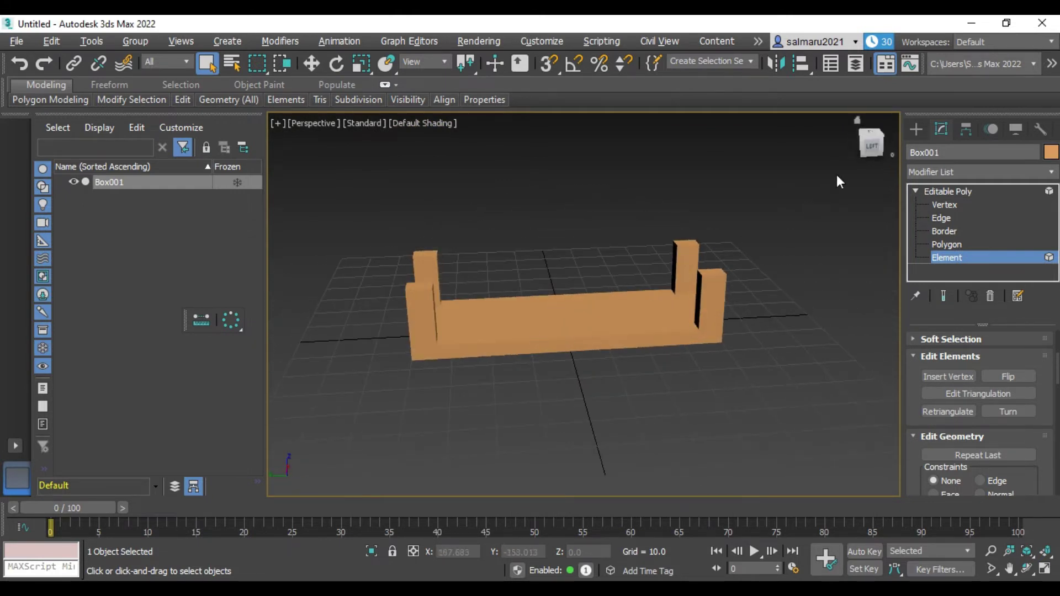
pyautogui.click(916, 129)
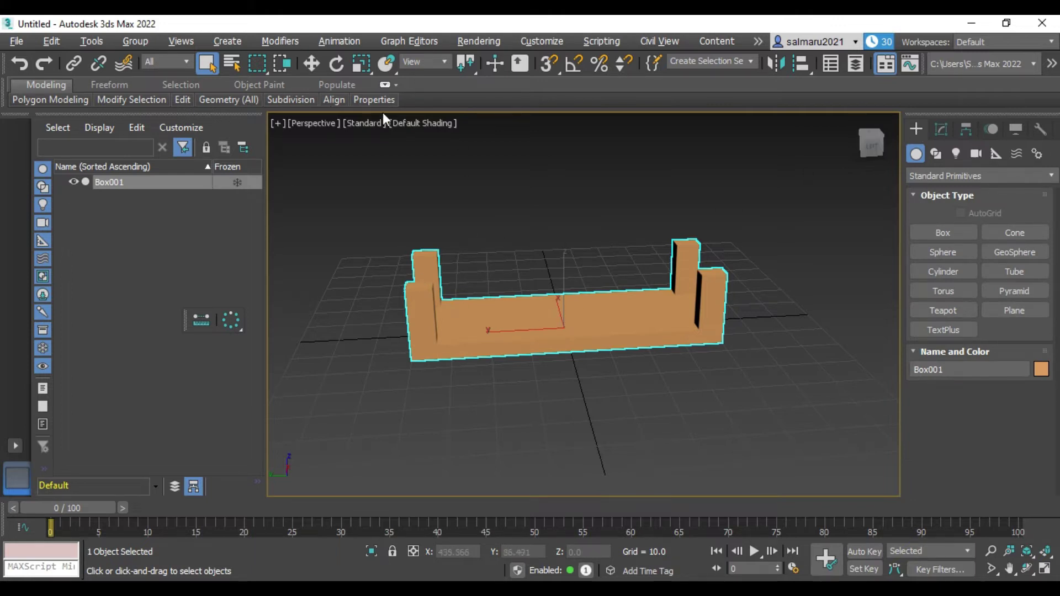
# - Test-tilt the box, cancel the rotation, and turn on angle snap after checking its step
pyautogui.click(335, 65)
pyautogui.moveTo(575, 304); pyautogui.dragTo(569, 290)
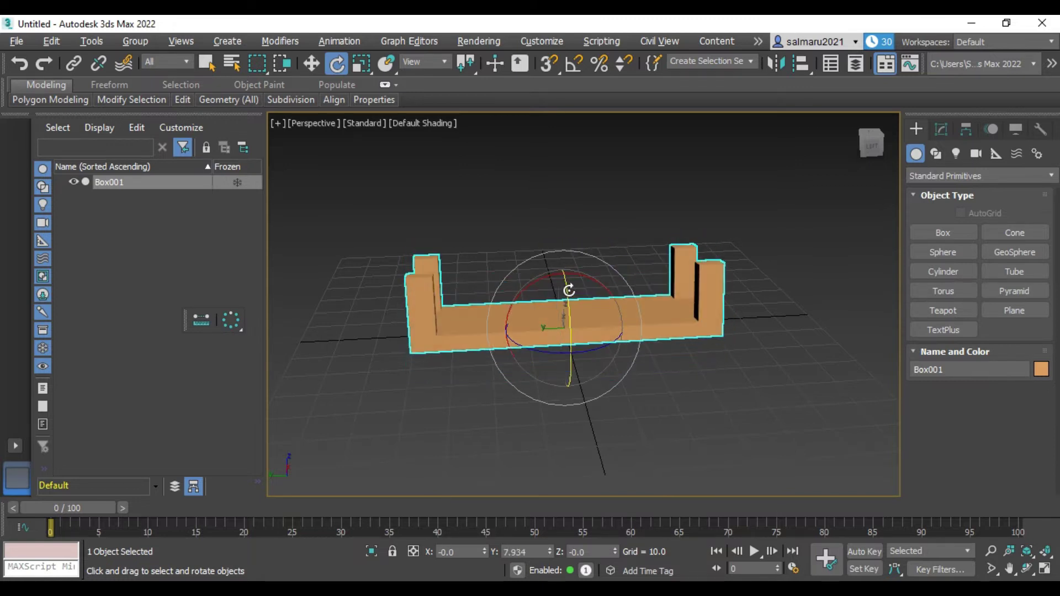
pyautogui.moveTo(606, 281)
pyautogui.mouseDown()
pyautogui.moveTo(617, 285)
pyautogui.moveTo(532, 258)
pyautogui.mouseUp()
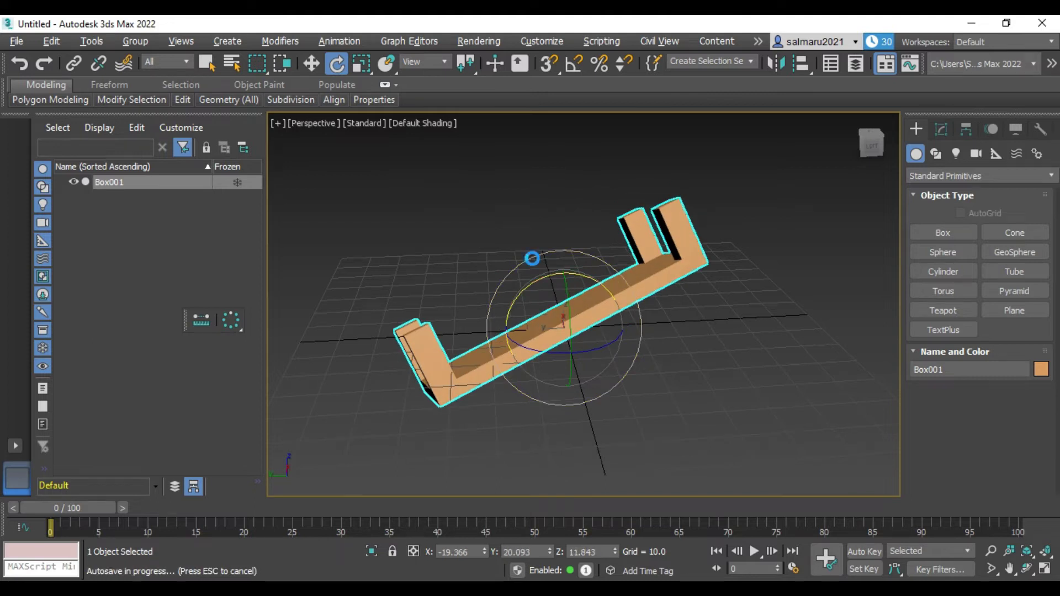
pyautogui.rightClick(533, 258)
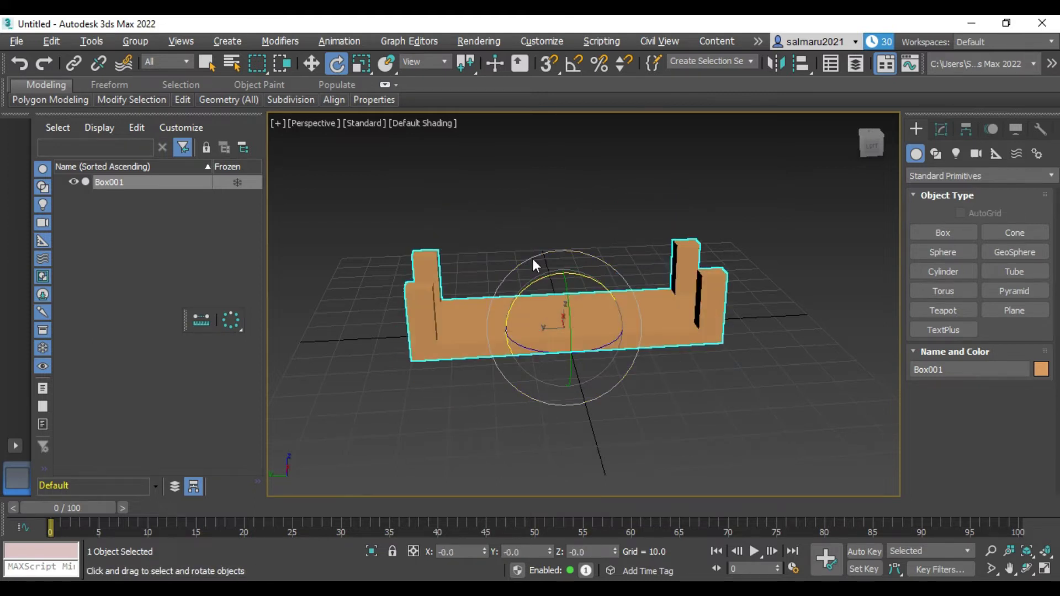
pyautogui.click(859, 143)
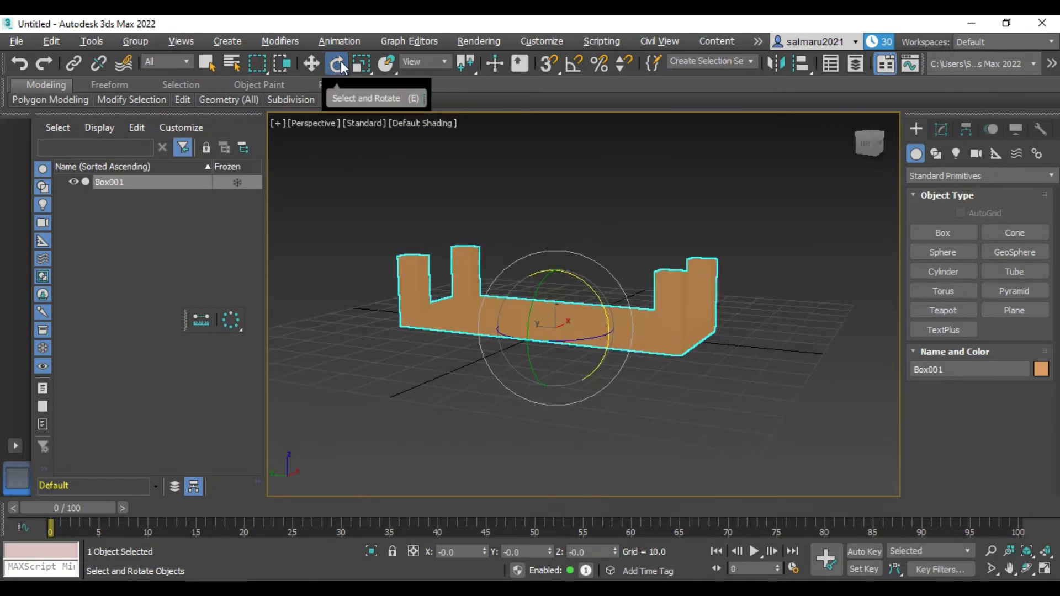
pyautogui.click(580, 63)
pyautogui.rightClick(574, 70)
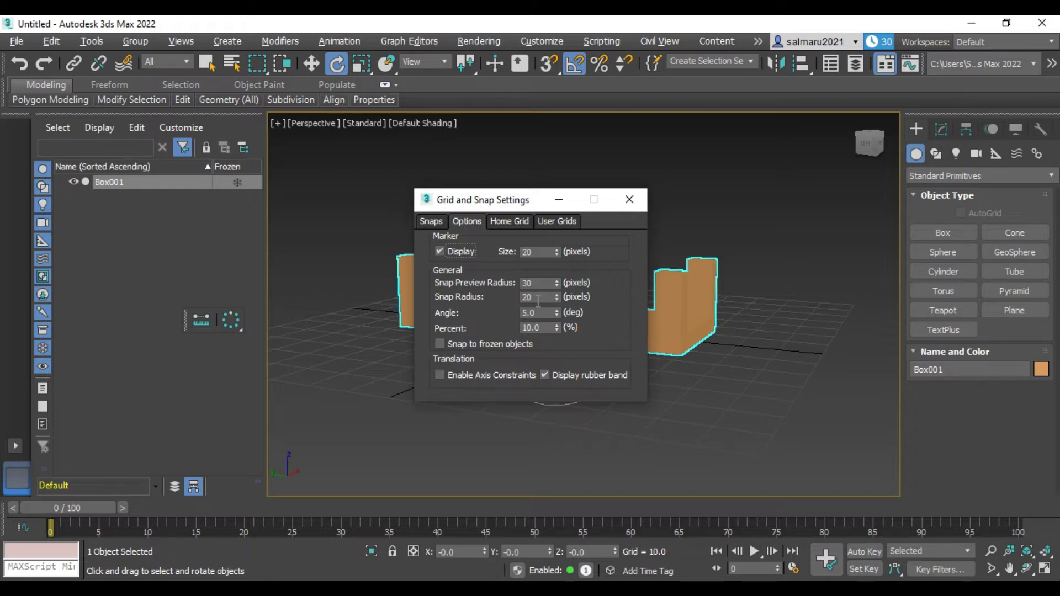
pyautogui.click(644, 197)
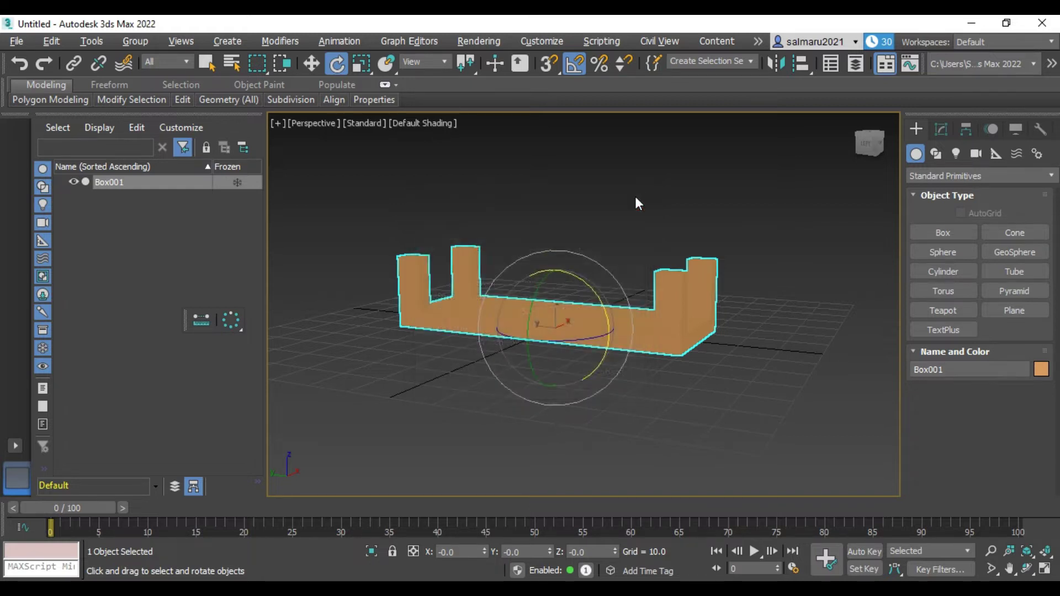
# - Undo a 5-degree tilt, then flip the box 180 degrees about the X axis
pyautogui.click(586, 301)
pyautogui.moveTo(869, 142); pyautogui.dragTo(850, 145)
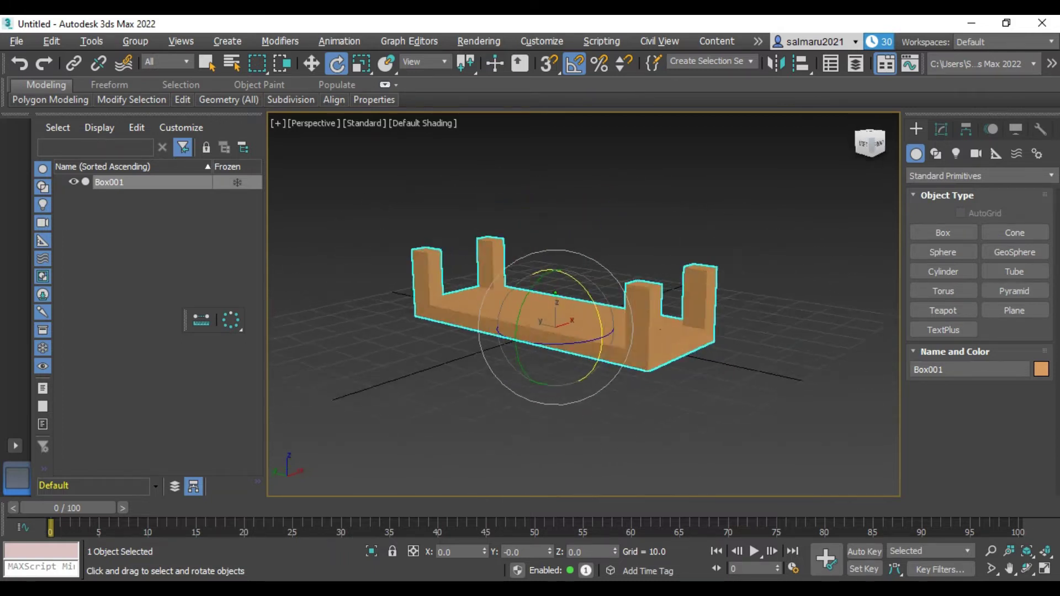
pyautogui.moveTo(870, 142); pyautogui.dragTo(747, 189)
pyautogui.moveTo(596, 294)
pyautogui.mouseDown()
pyautogui.moveTo(602, 314)
pyautogui.moveTo(602, 299)
pyautogui.mouseUp()
pyautogui.hotkey('ctrl', 'z')
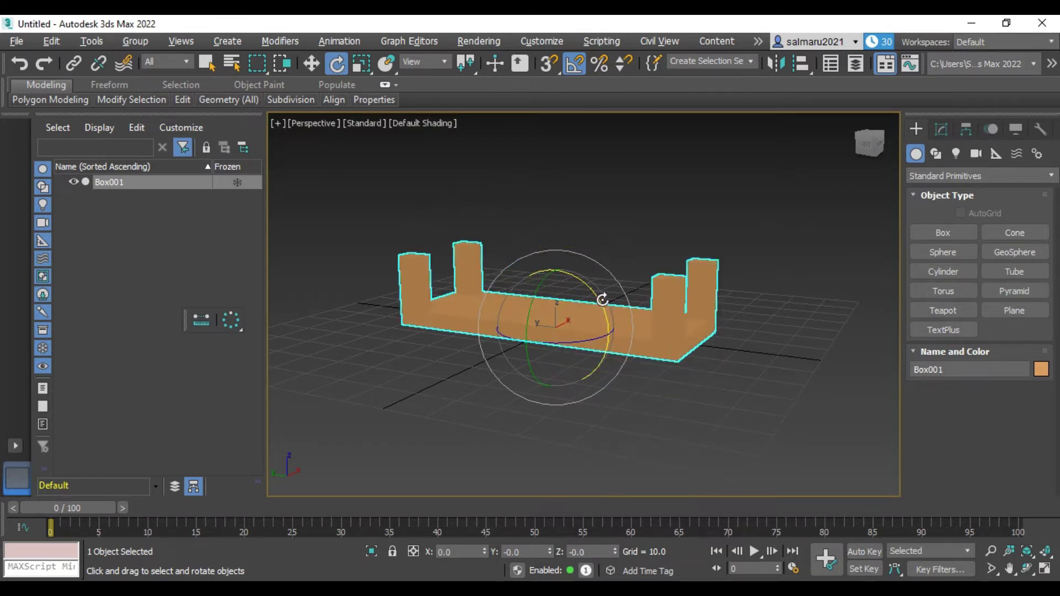
pyautogui.moveTo(459, 552); pyautogui.dragTo(420, 552)
pyautogui.write('180')
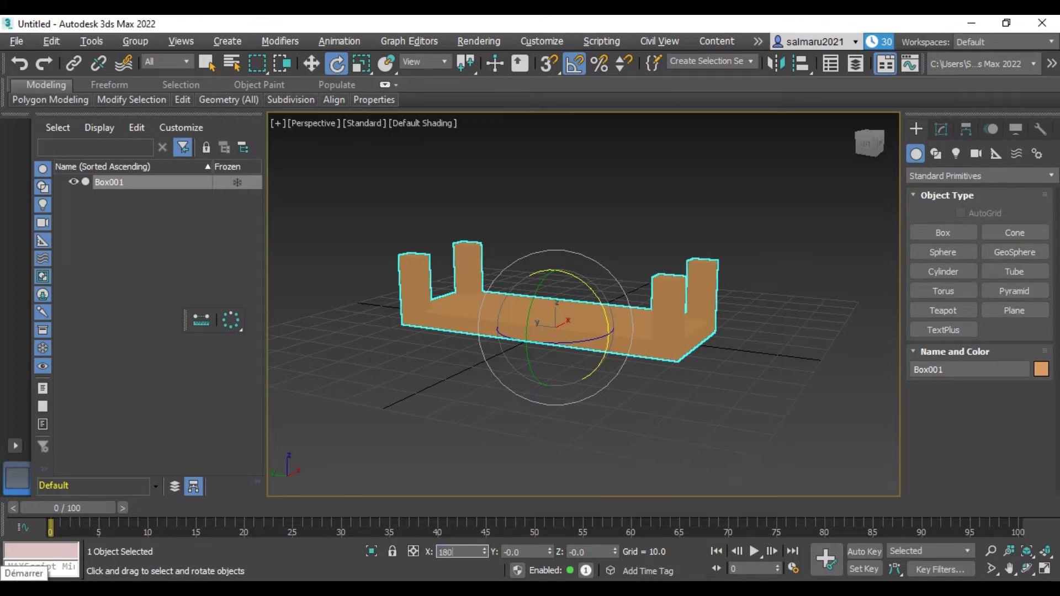
pyautogui.press('Return')
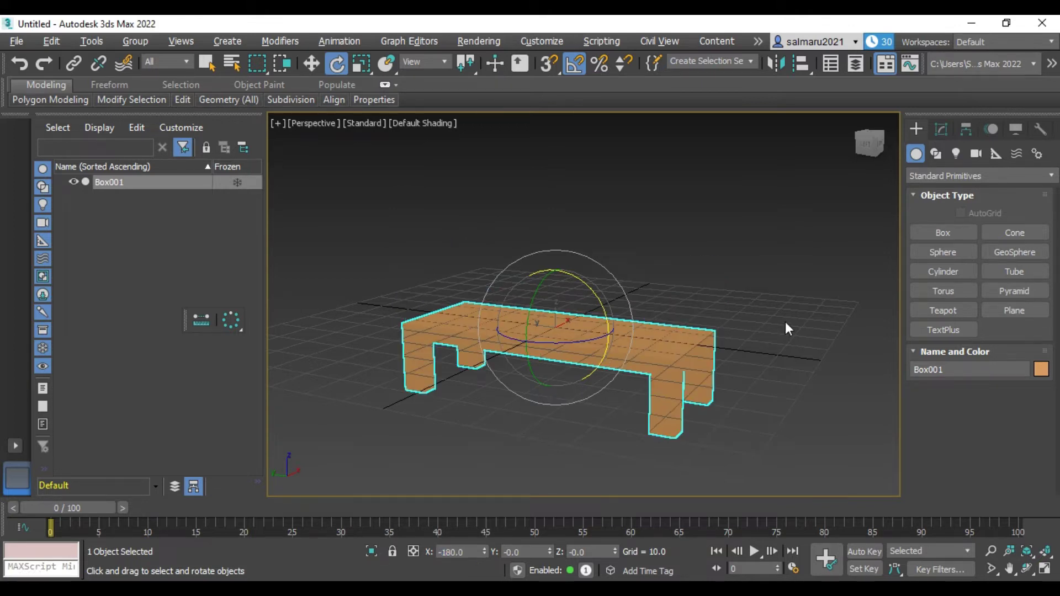
# - Orbit lower to check the flipped table standing on its legs
pyautogui.click(785, 321)
pyautogui.moveTo(609, 183)
pyautogui.keyDown('alt'); pyautogui.mouseDown(button='middle')
pyautogui.moveTo(676, 323)
pyautogui.moveTo(600, 347)
pyautogui.mouseUp(button='middle'); pyautogui.keyUp('alt')
pyautogui.click(601, 346)
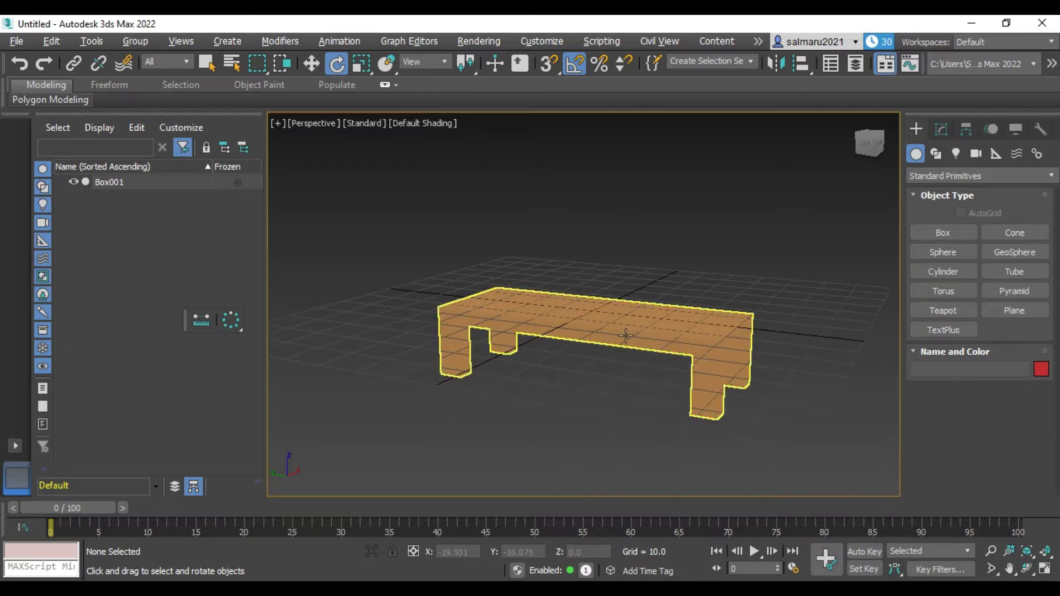
# - Move the table up along Z so its legs sit on the ground grid
pyautogui.click(312, 63)
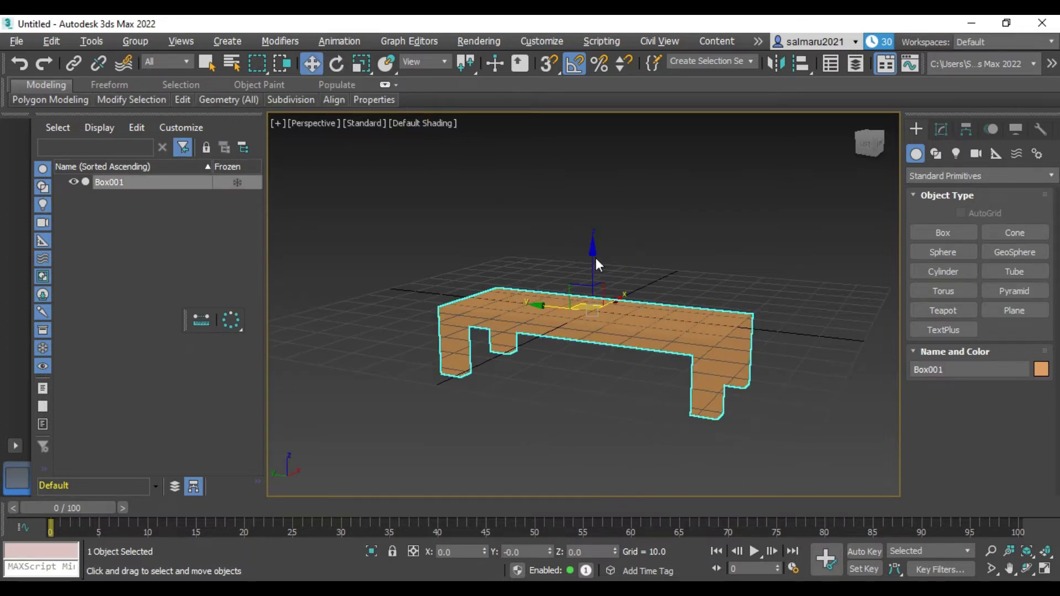
pyautogui.moveTo(593, 253); pyautogui.dragTo(593, 191)
pyautogui.moveTo(861, 138)
pyautogui.mouseDown()
pyautogui.moveTo(869, 143)
pyautogui.moveTo(581, 177)
pyautogui.moveTo(595, 172)
pyautogui.mouseUp()
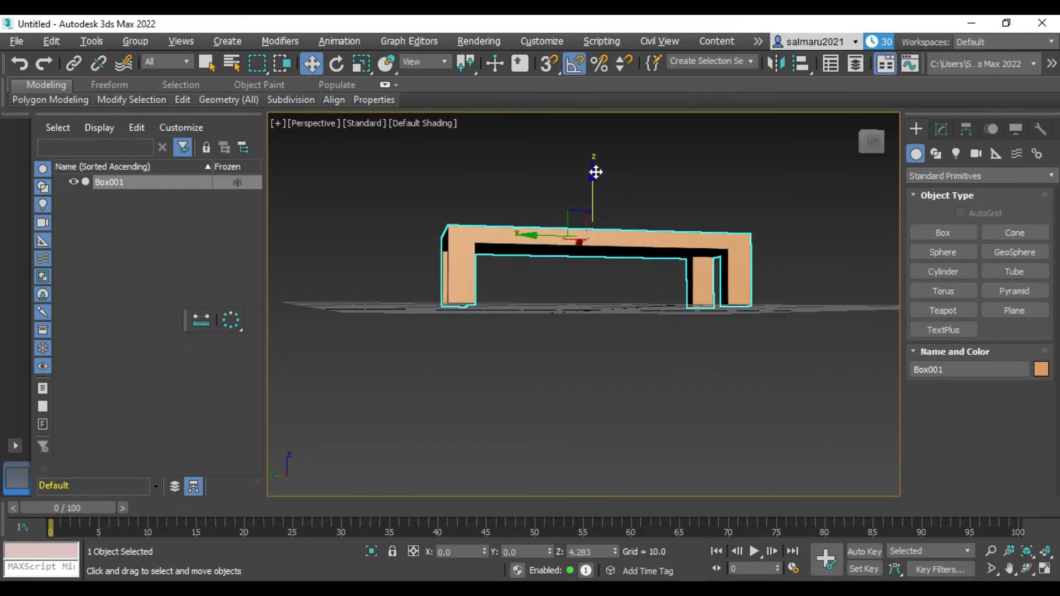
pyautogui.click(801, 156)
pyautogui.moveTo(855, 134)
pyautogui.mouseDown()
pyautogui.moveTo(870, 152)
pyautogui.moveTo(878, 145)
pyautogui.mouseUp()
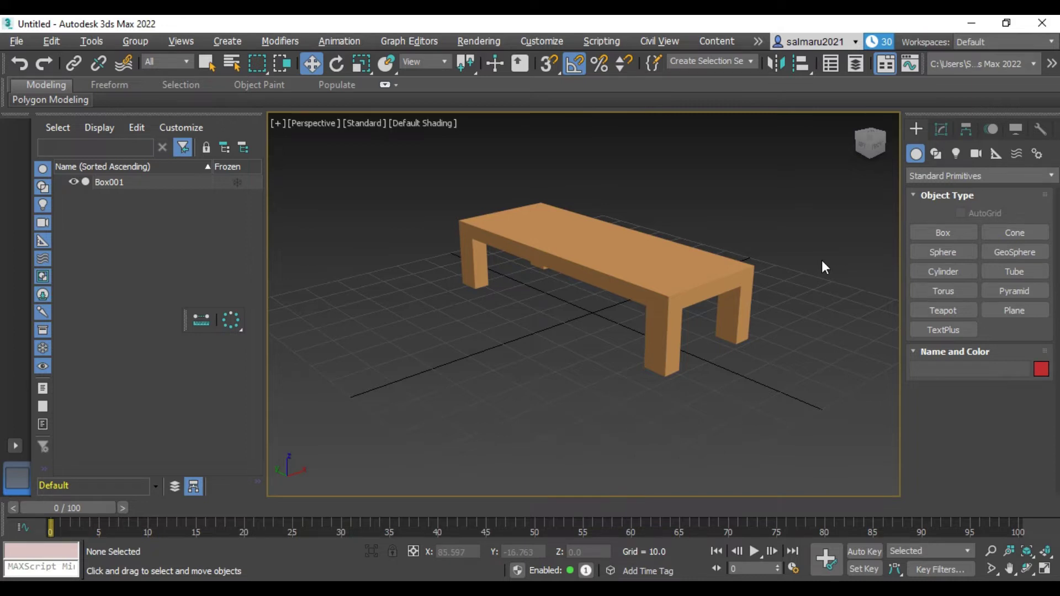
pyautogui.click(942, 132)
# - Select the tabletop's top face at Polygon level and switch the view to Hidden Line
pyautogui.click(567, 275)
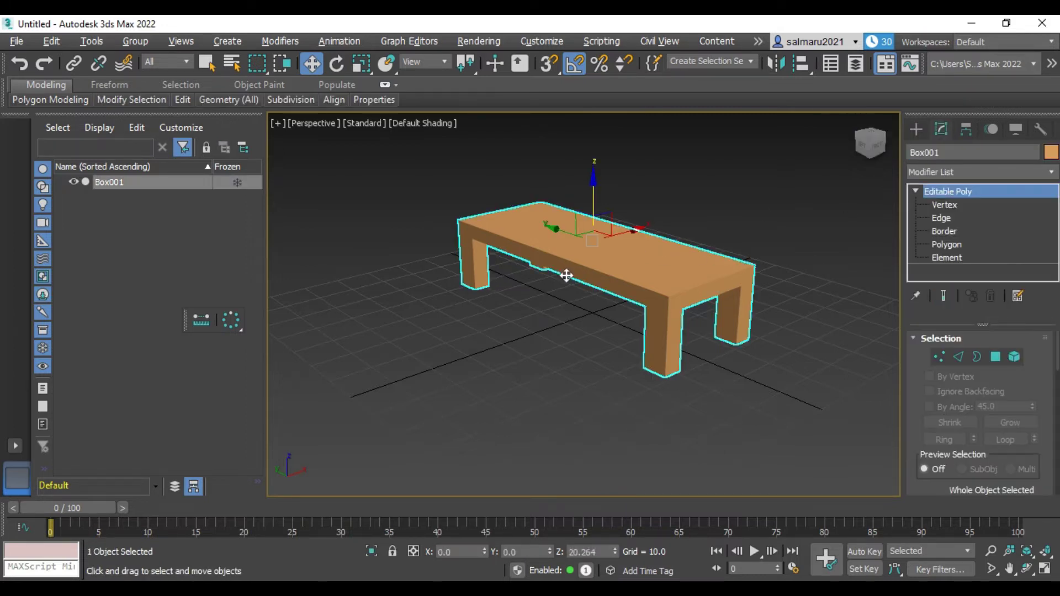
pyautogui.click(947, 244)
pyautogui.click(647, 261)
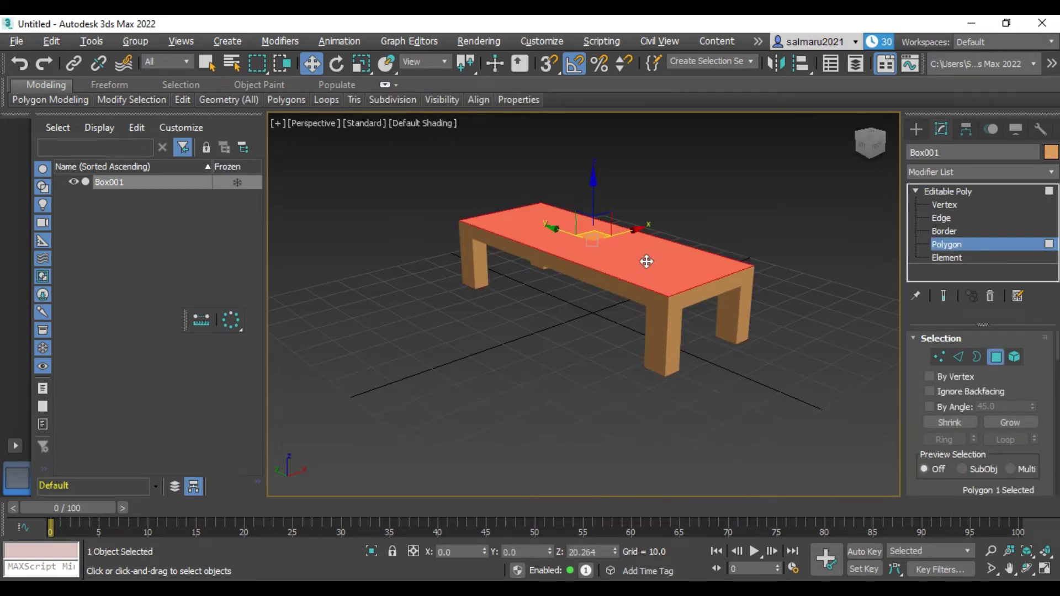
pyautogui.click(426, 122)
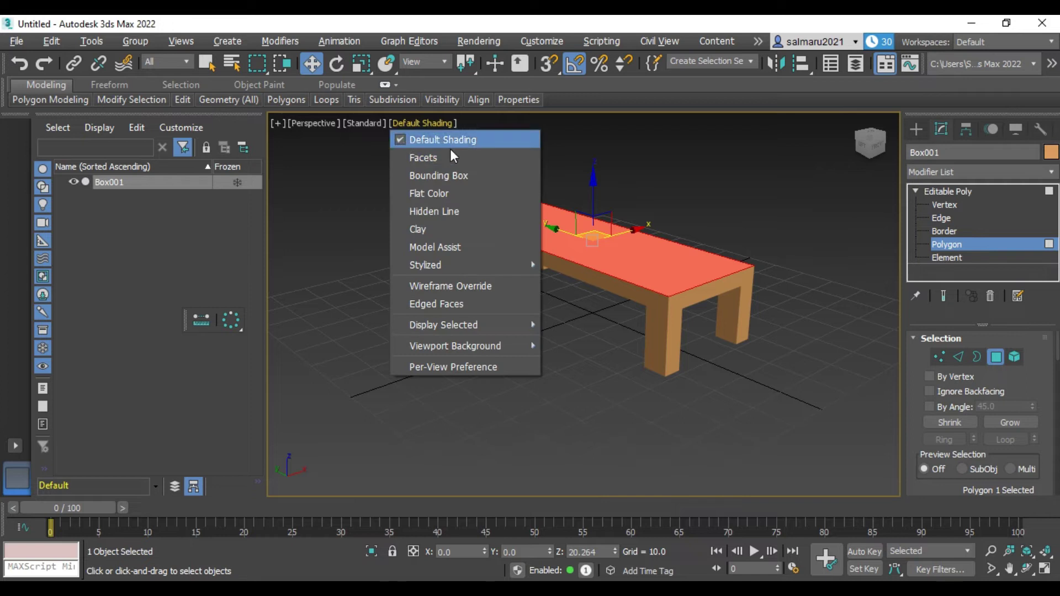
pyautogui.press('Escape')
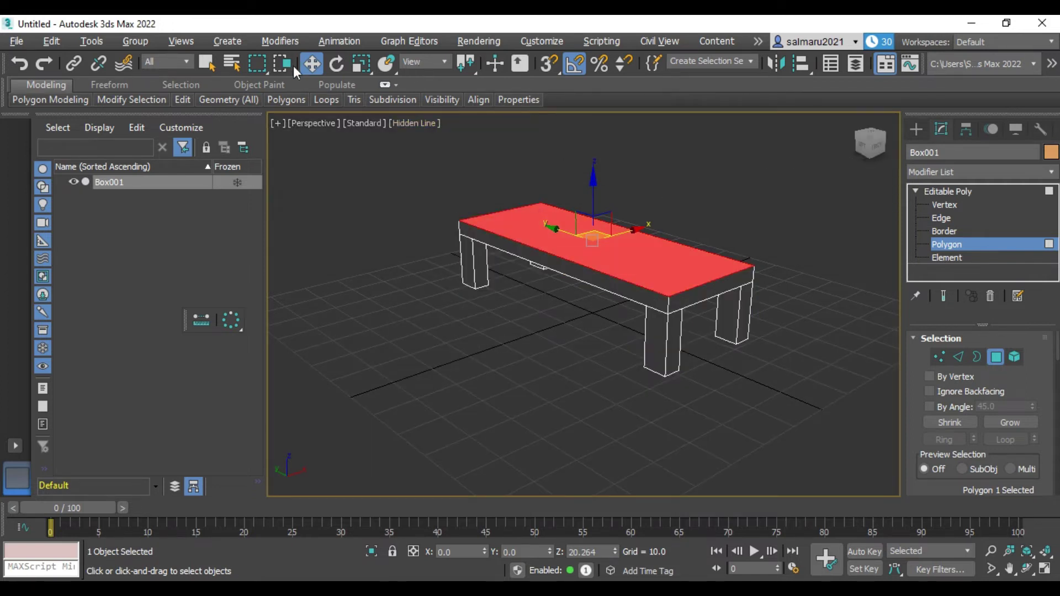
# - Scale the top face down to about 97% so the tabletop edges slope inward
pyautogui.click(361, 63)
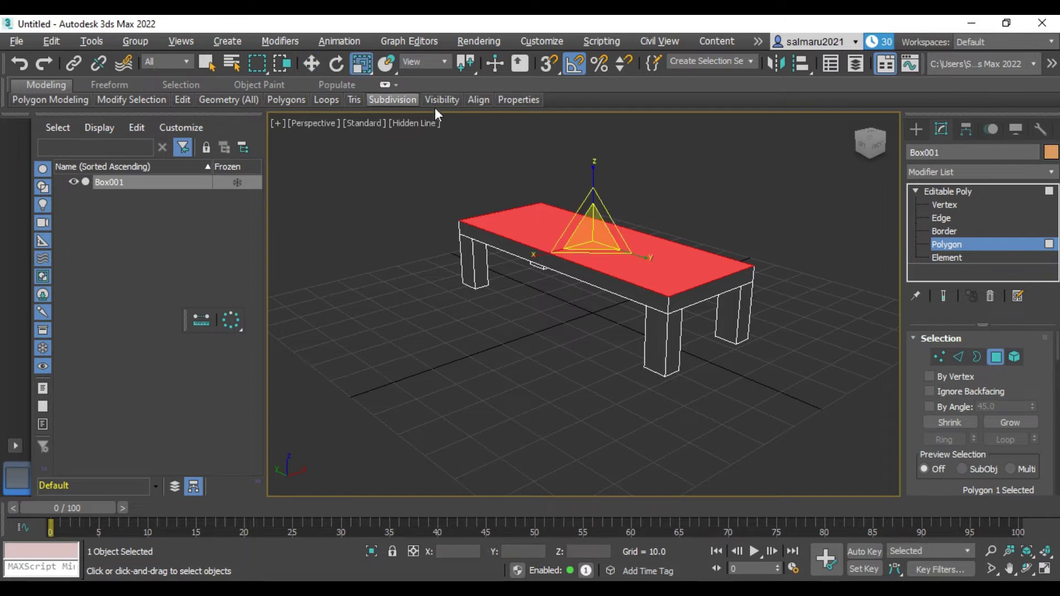
pyautogui.moveTo(588, 223)
pyautogui.mouseDown()
pyautogui.moveTo(581, 229)
pyautogui.moveTo(610, 222)
pyautogui.mouseUp()
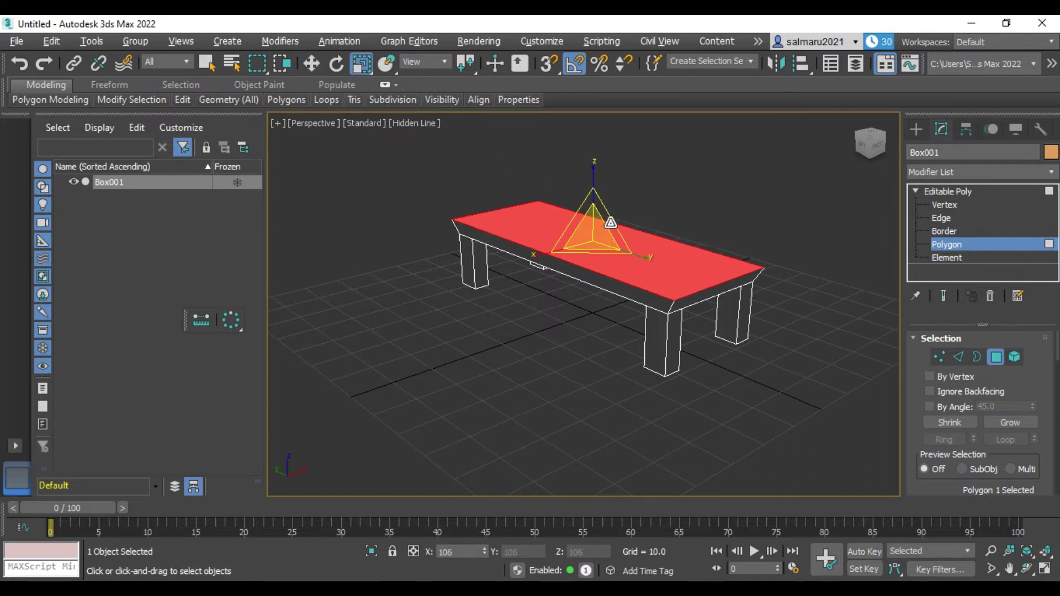
pyautogui.click(819, 177)
pyautogui.keyDown('alt'); pyautogui.moveTo(585, 304); pyautogui.dragTo(503, 300, button='middle'); pyautogui.keyUp('alt')
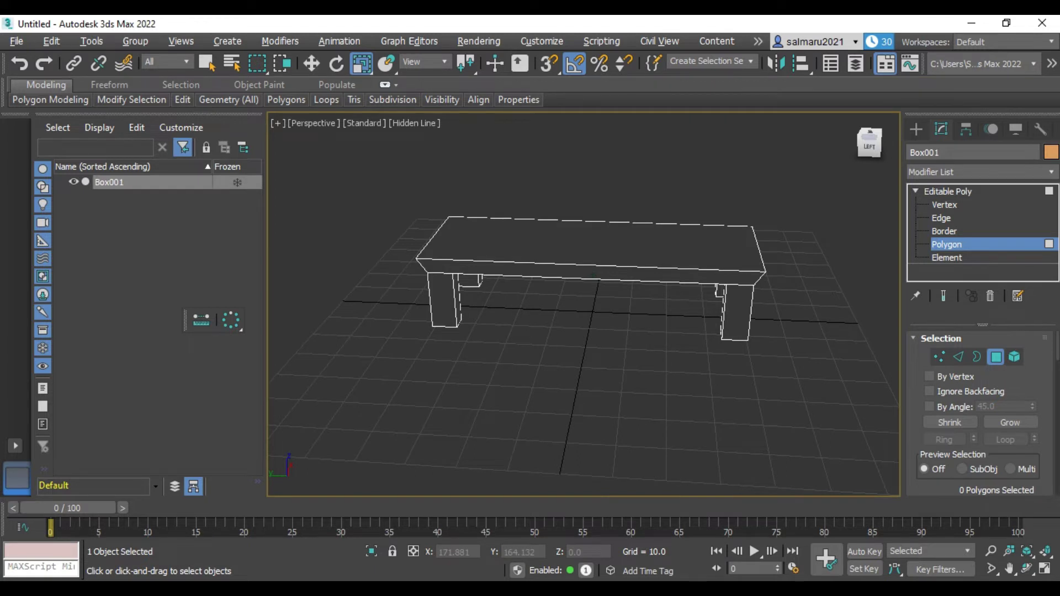
pyautogui.keyDown('alt'); pyautogui.moveTo(585, 304); pyautogui.dragTo(530, 301, button='middle'); pyautogui.keyUp('alt')
pyautogui.keyDown('alt'); pyautogui.moveTo(593, 276); pyautogui.dragTo(624, 254, button='middle'); pyautogui.keyUp('alt')
pyautogui.click(626, 251)
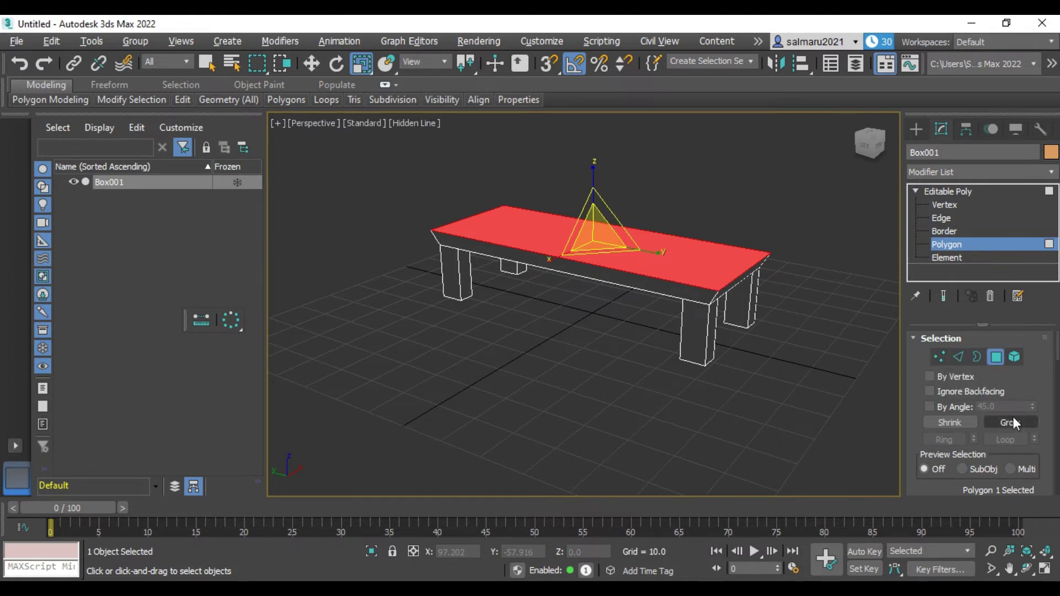
# - Extrude the tabletop's top face upward with a height of 1
pyautogui.click(208, 64)
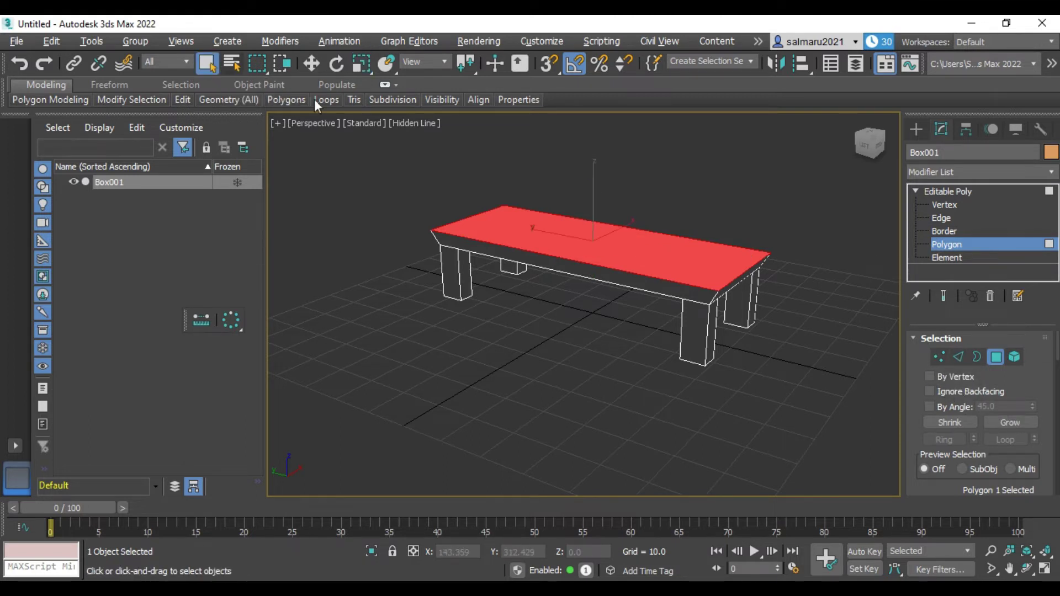
pyautogui.scroll(-1, 995, 442)
pyautogui.scroll(-1, 1004, 464)
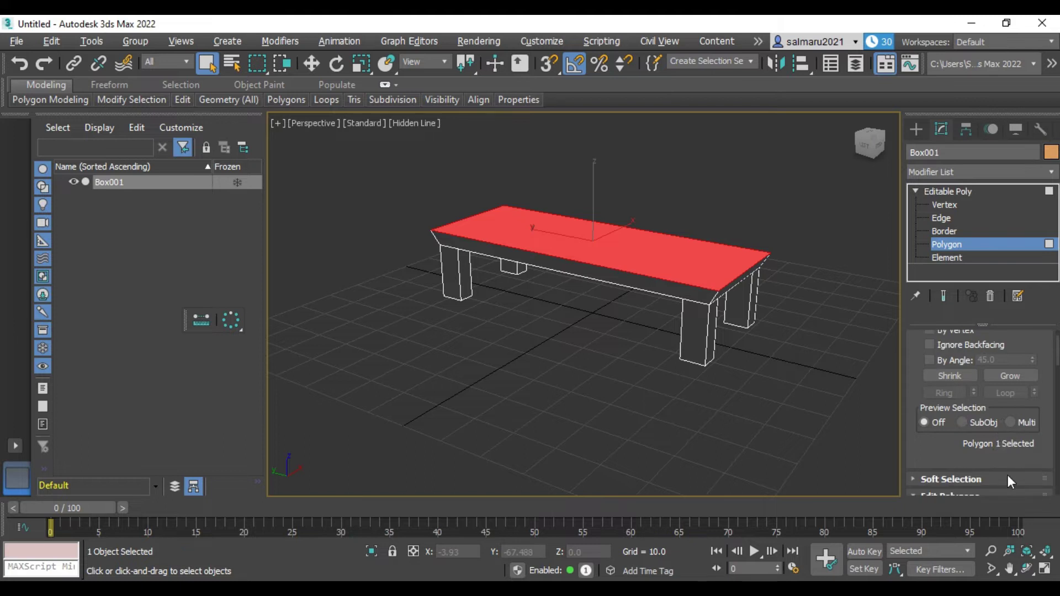
pyautogui.scroll(-2, 1002, 468)
pyautogui.scroll(-1, 977, 433)
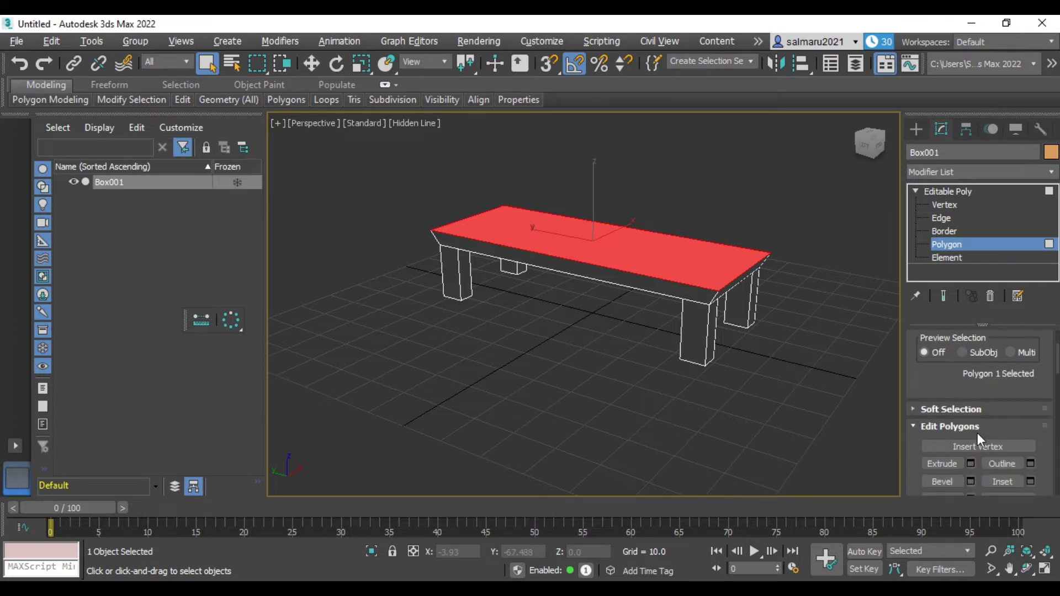
pyautogui.click(970, 463)
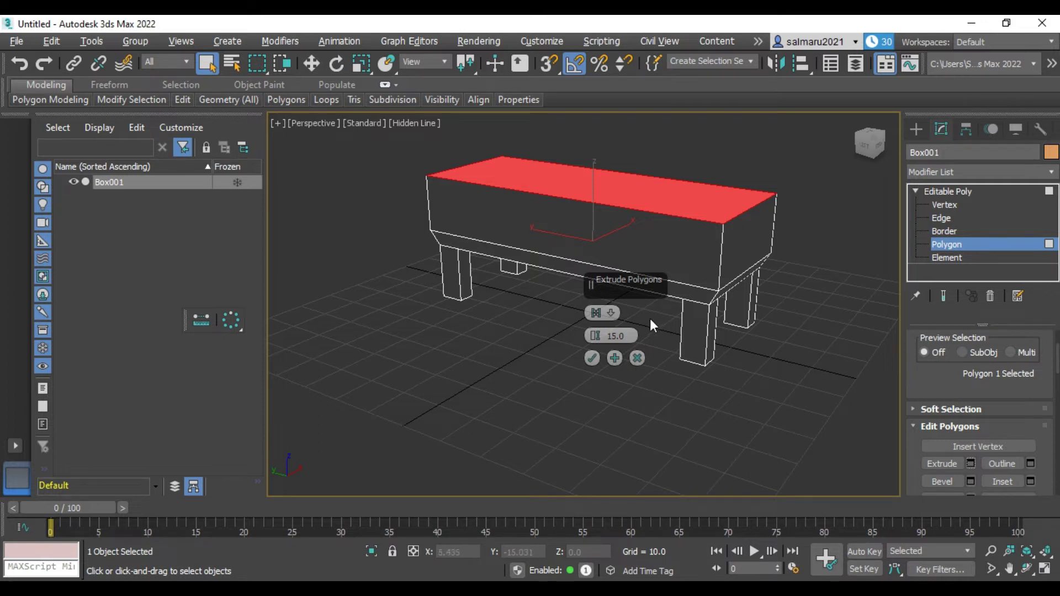
pyautogui.click(612, 335)
pyautogui.write('1')
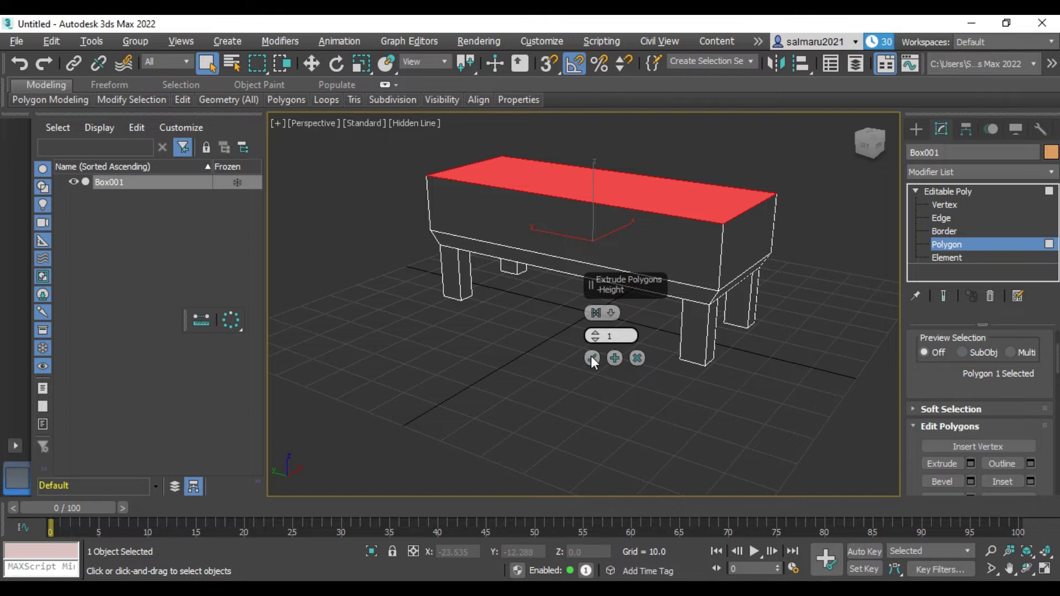
pyautogui.click(591, 357)
pyautogui.click(790, 324)
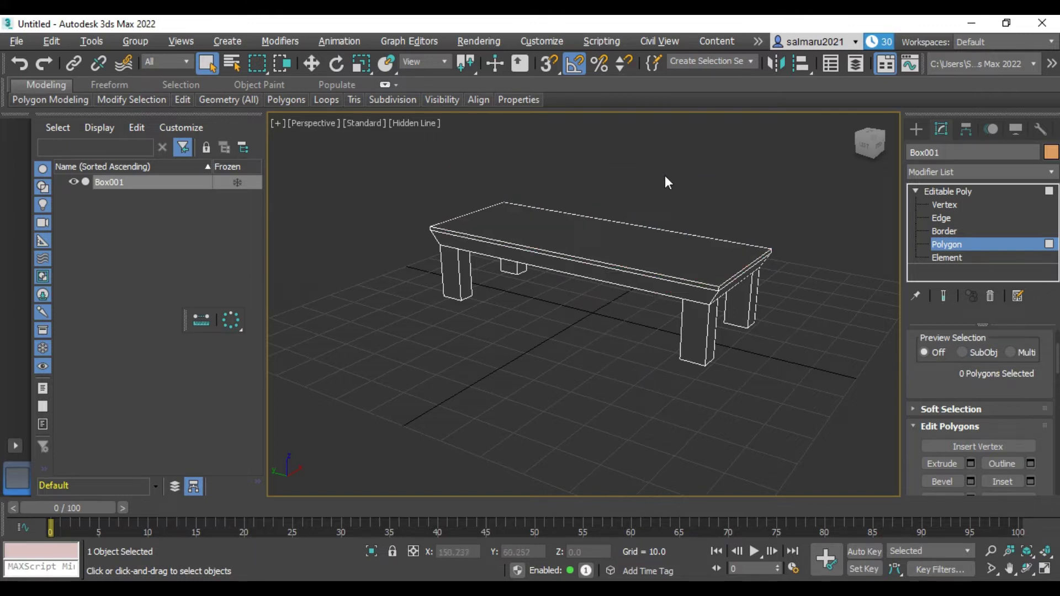
pyautogui.scroll(3, 665, 176)
# - Switch to Edge level and select the first vertical corner edge of the tabletop
pyautogui.click(875, 145)
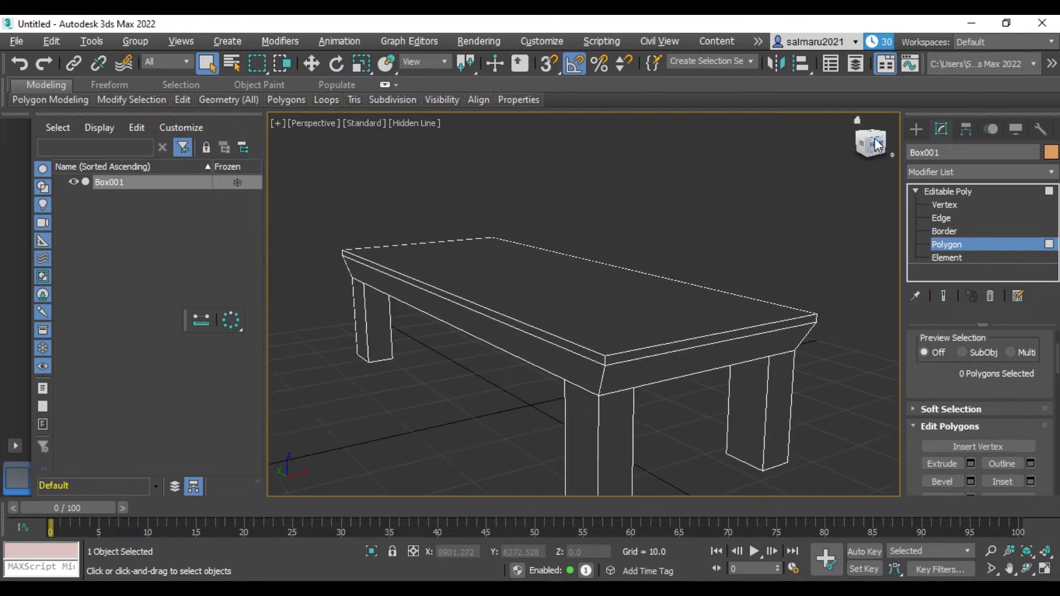
pyautogui.click(949, 218)
pyautogui.scroll(2, 610, 354)
pyautogui.scroll(2, 592, 369)
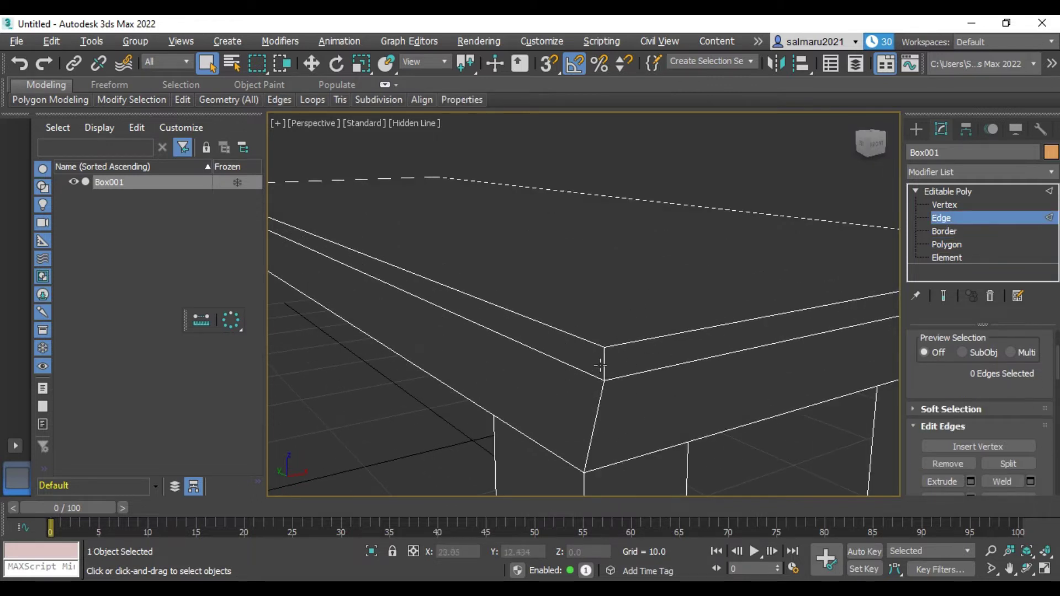
pyautogui.click(604, 364)
pyautogui.scroll(-3, 823, 313)
pyautogui.click(873, 146)
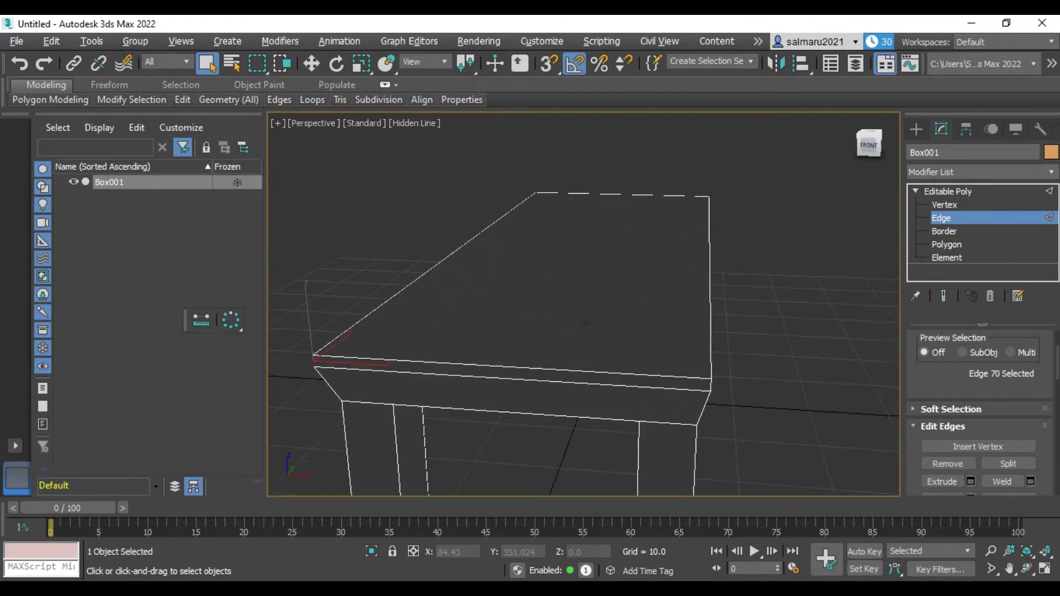
pyautogui.scroll(2, 715, 388)
pyautogui.scroll(-3, 691, 340)
pyautogui.scroll(-2, 677, 289)
pyautogui.scroll(2, 677, 289)
pyautogui.scroll(2, 676, 266)
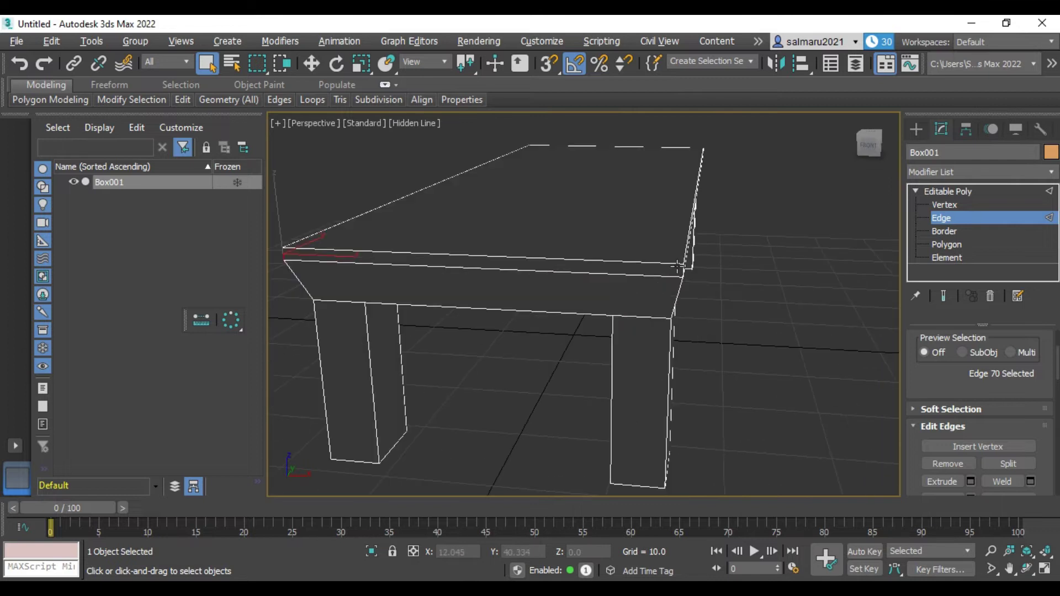
# - Add the remaining three tabletop corner edges to the selection
pyautogui.click(877, 151)
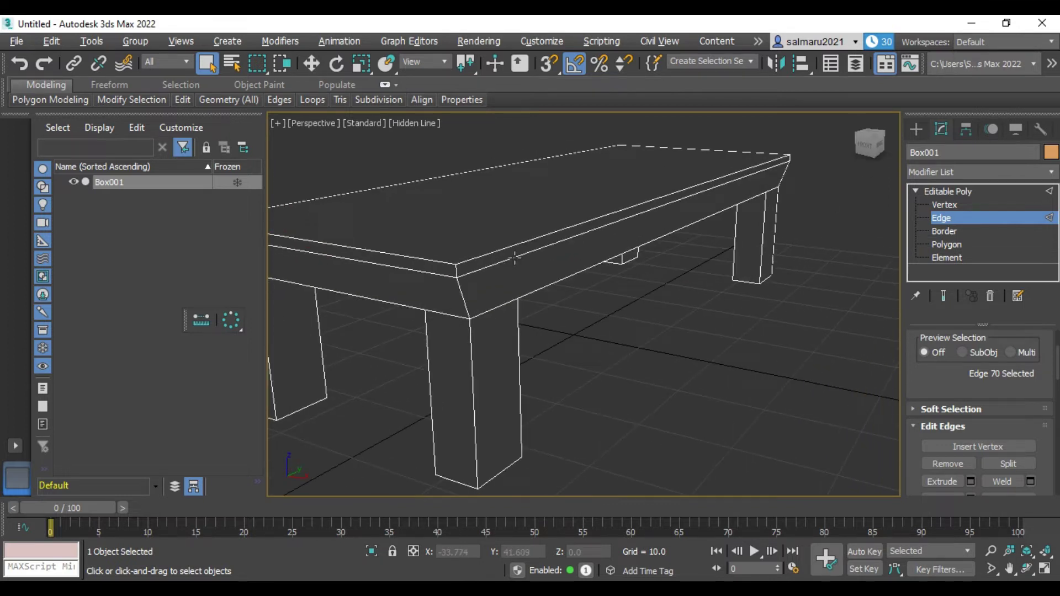
pyautogui.scroll(3, 449, 271)
pyautogui.keyDown('ctrl'); pyautogui.click(440, 272); pyautogui.keyUp('ctrl')
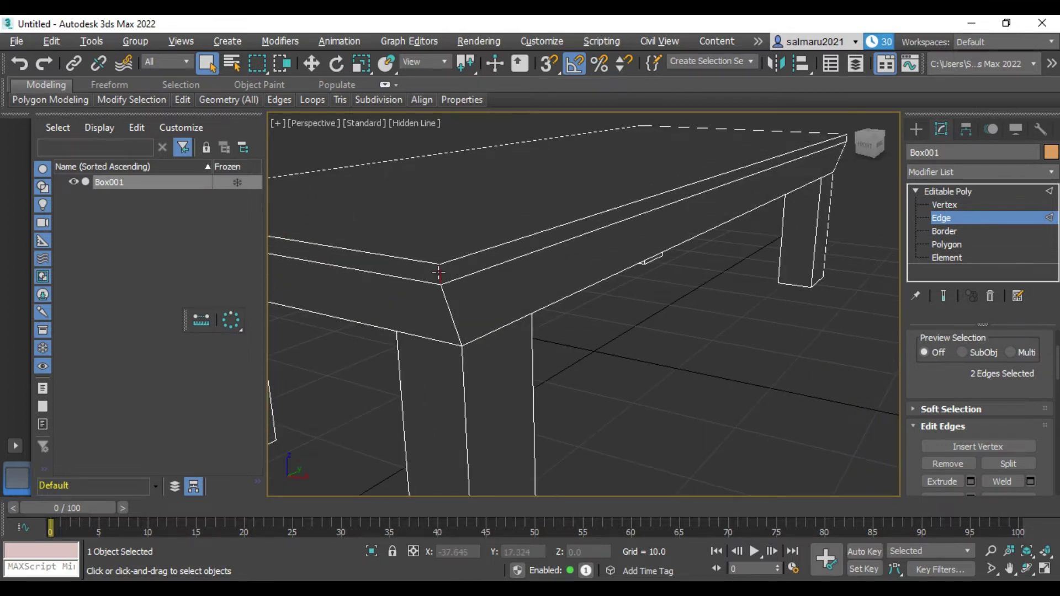
pyautogui.click(871, 144)
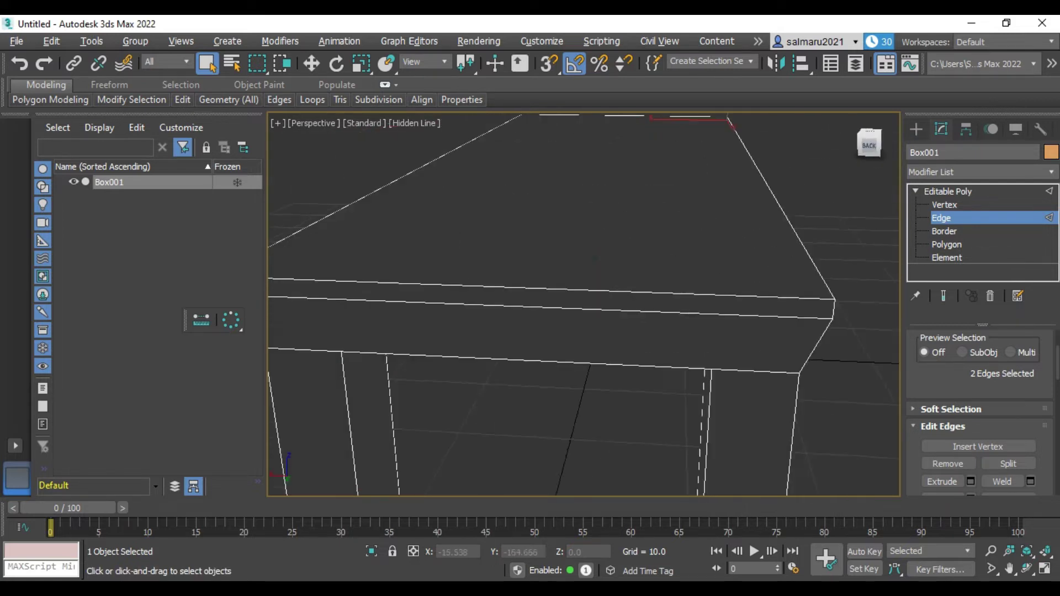
pyautogui.keyDown('ctrl'); pyautogui.click(790, 308); pyautogui.keyUp('ctrl')
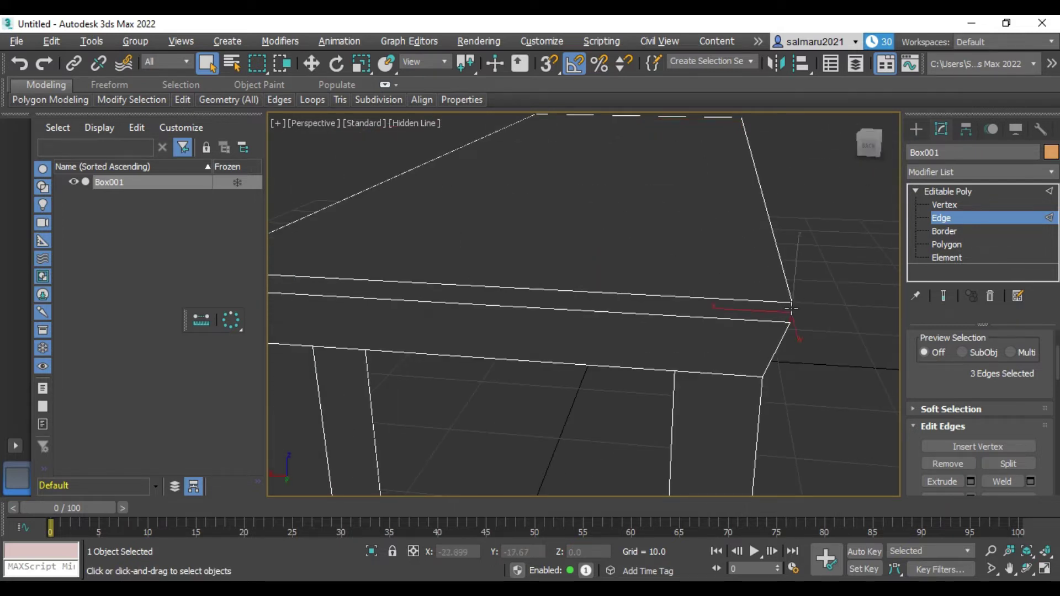
pyautogui.moveTo(885, 135); pyautogui.dragTo(875, 138)
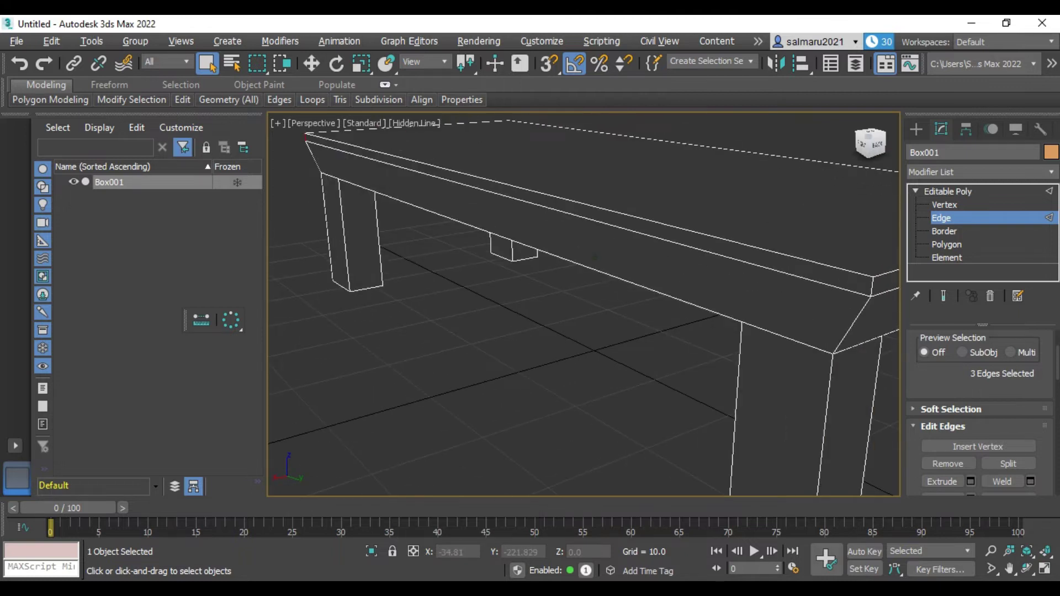
pyautogui.keyDown('ctrl'); pyautogui.click(872, 286); pyautogui.keyUp('ctrl')
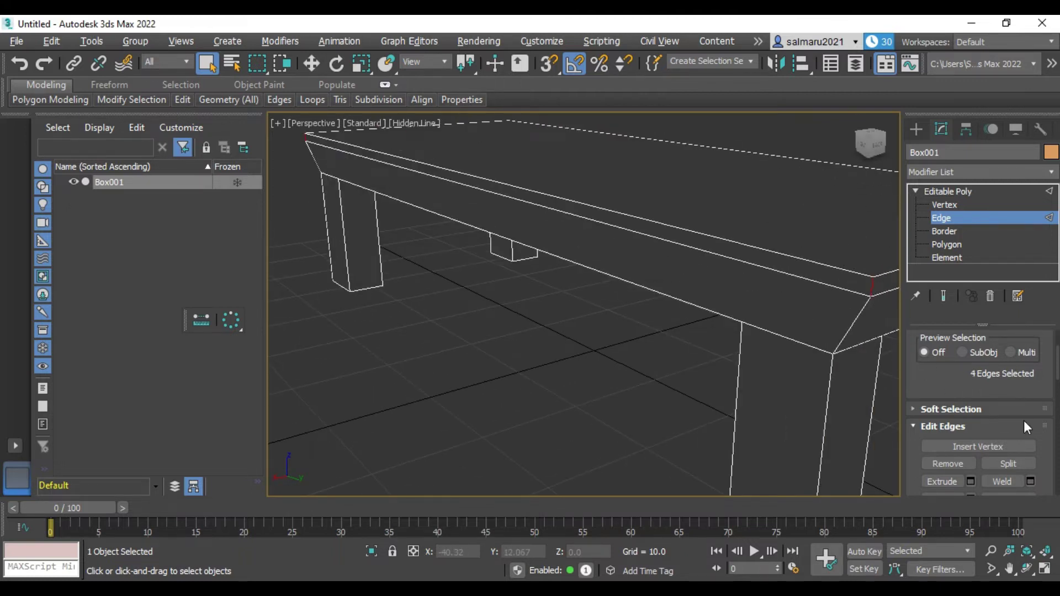
pyautogui.scroll(-1, 1024, 419)
pyautogui.scroll(-2, 1023, 420)
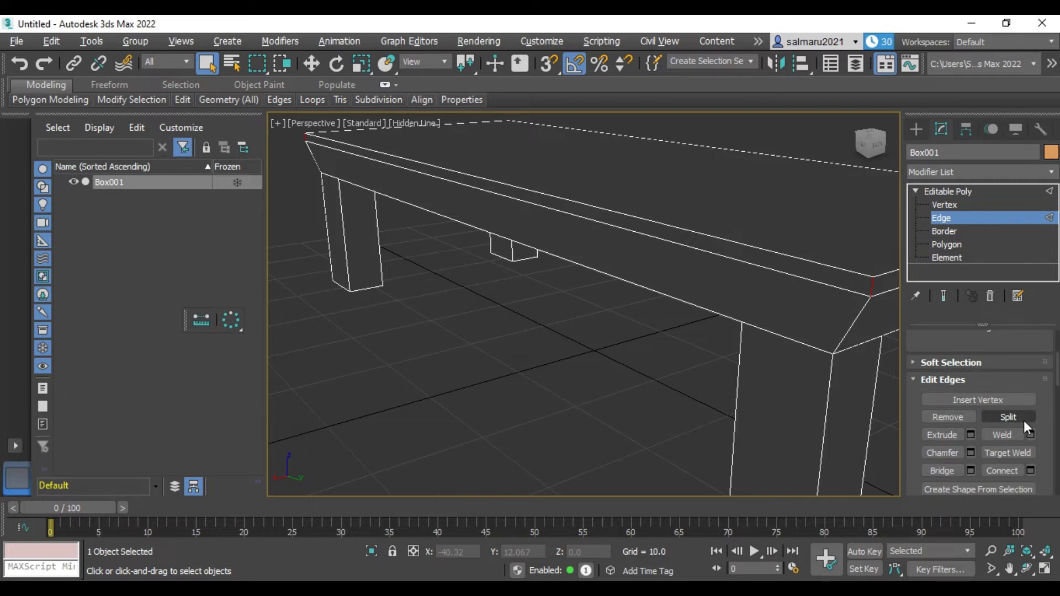
# - Set the corner edge chamfer to an amount of 3 with 7 segments
pyautogui.click(971, 452)
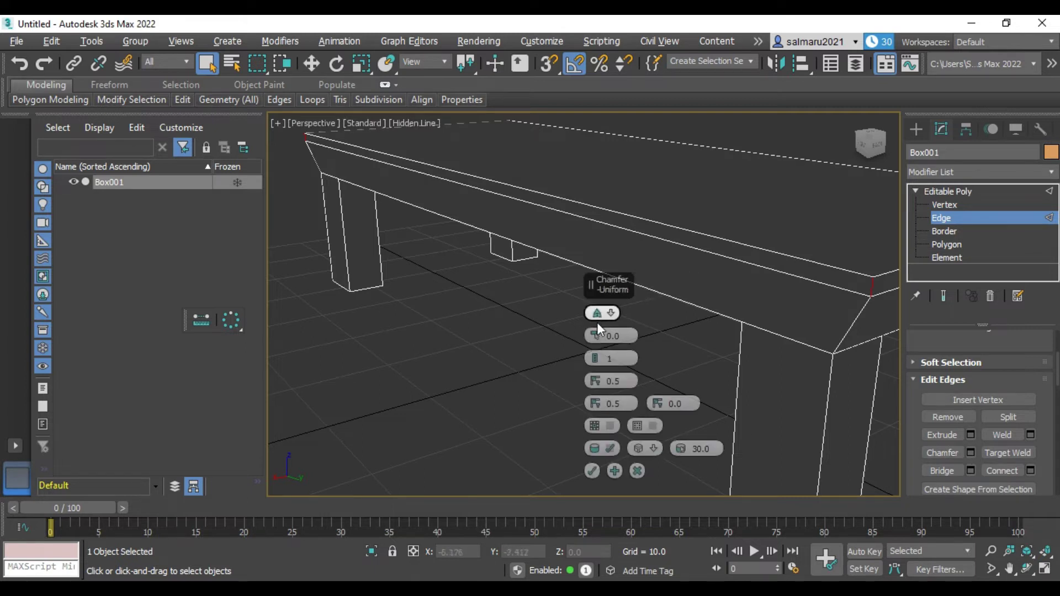
pyautogui.moveTo(594, 339); pyautogui.dragTo(595, 333)
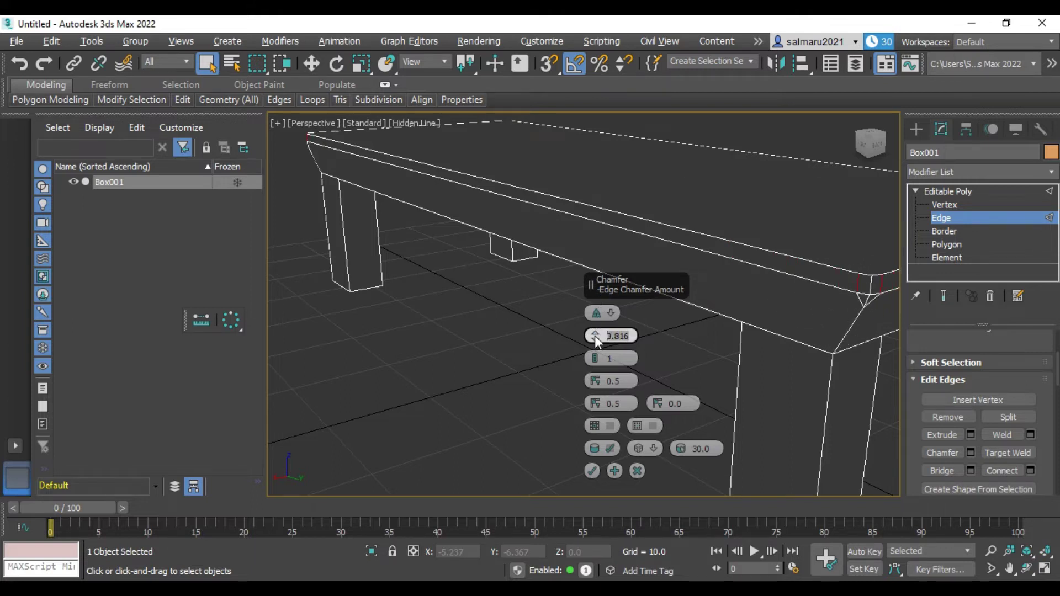
pyautogui.write('3')
pyautogui.press('Return')
pyautogui.click(596, 359)
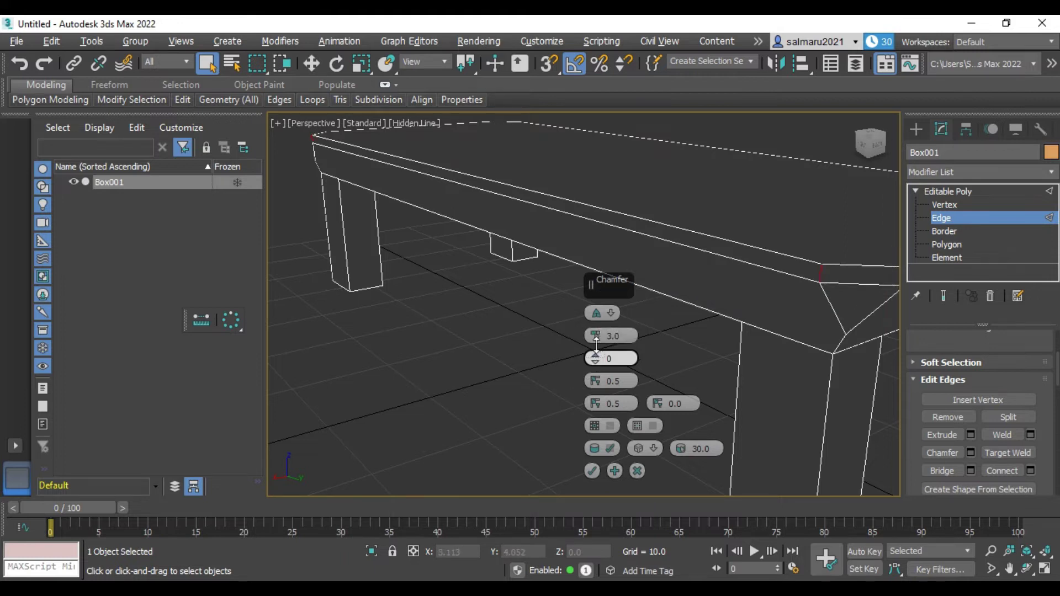
pyautogui.write('6')
pyautogui.press('Return')
pyautogui.scroll(-2, 709, 460)
pyautogui.scroll(-2, 717, 418)
pyautogui.scroll(4, 780, 387)
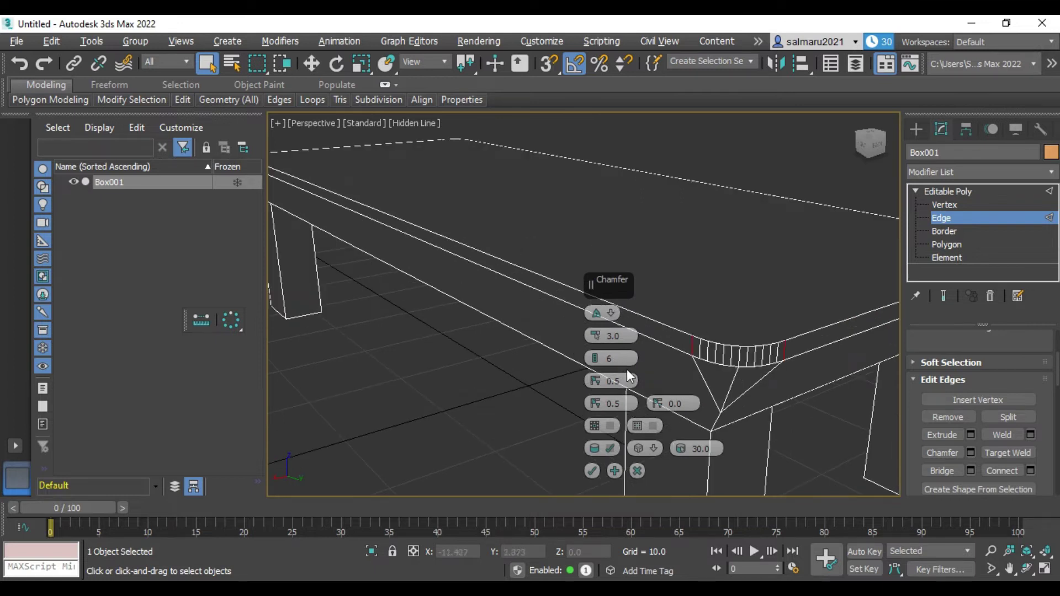
pyautogui.moveTo(596, 358)
pyautogui.mouseDown()
pyautogui.moveTo(599, 328)
pyautogui.moveTo(585, 393)
pyautogui.moveTo(604, 342)
pyautogui.moveTo(602, 353)
pyautogui.mouseUp()
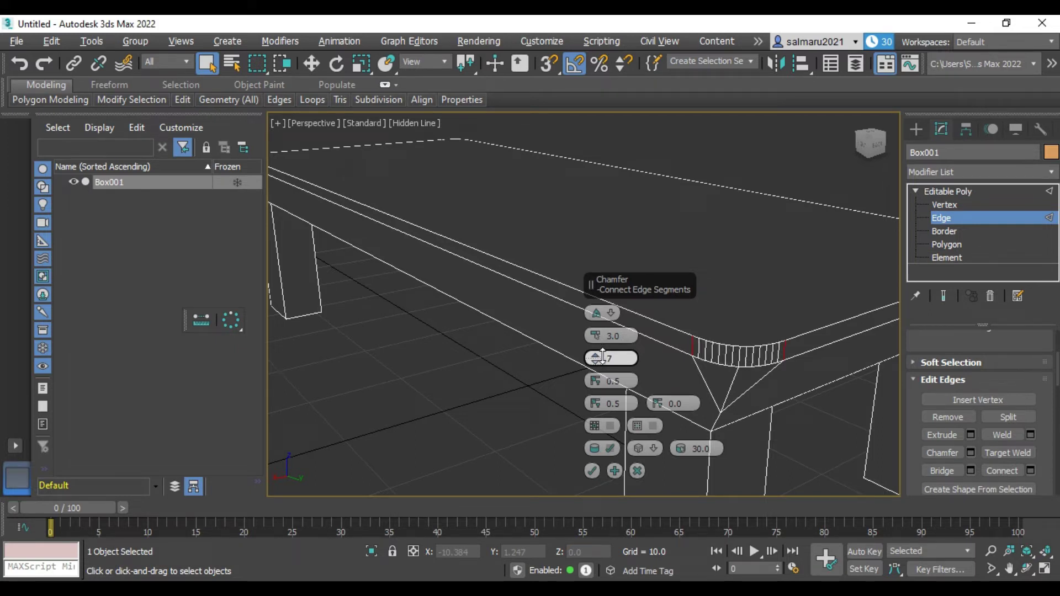
# - Inspect the rounded corners, commit the chamfer, and clear the edge selection
pyautogui.moveTo(862, 145); pyautogui.dragTo(568, 313)
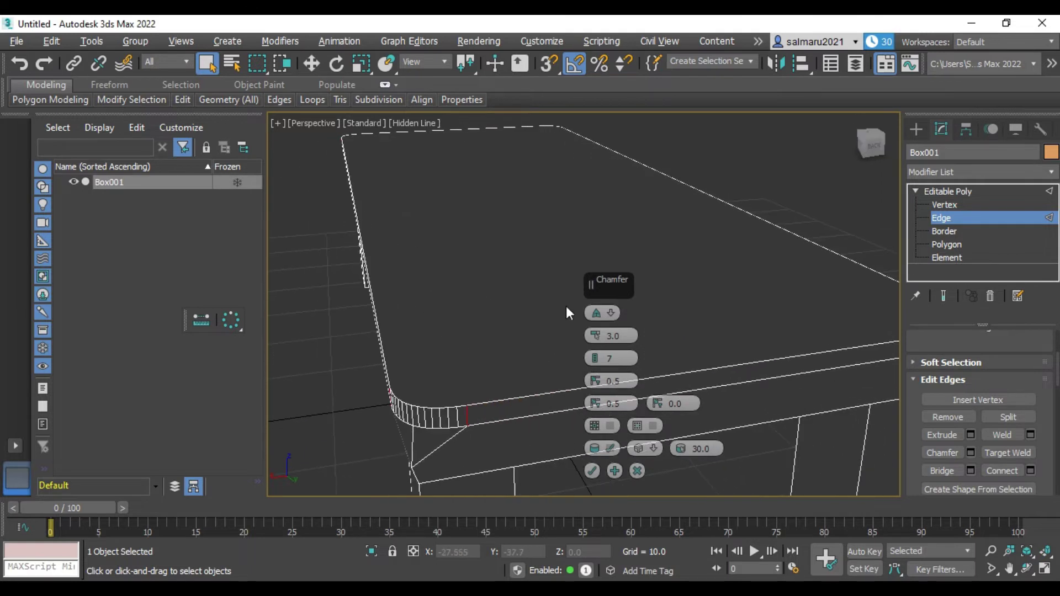
pyautogui.click(594, 469)
pyautogui.click(296, 366)
pyautogui.click(874, 148)
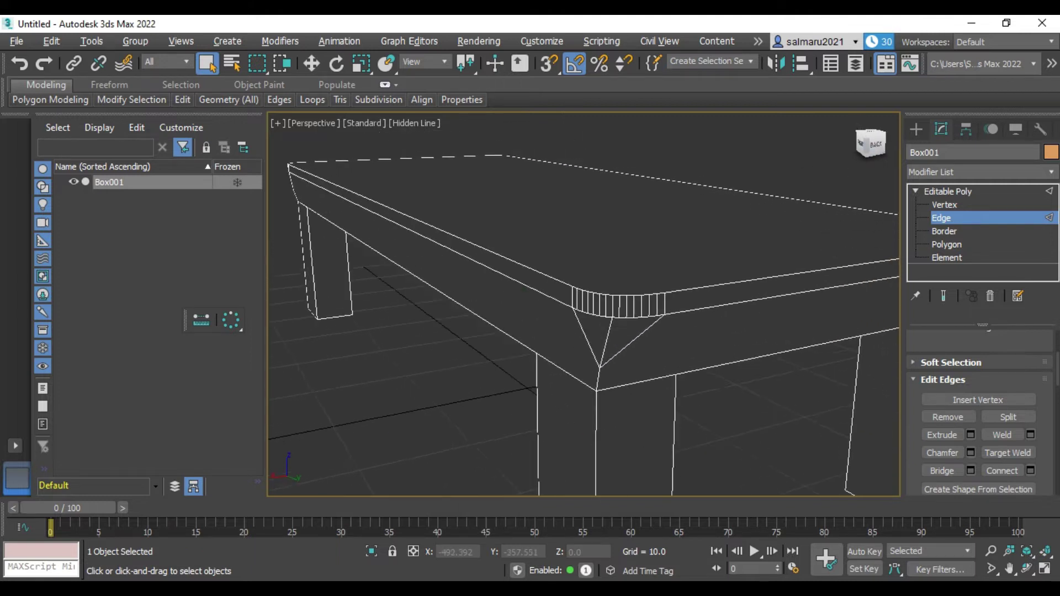
pyautogui.click(425, 122)
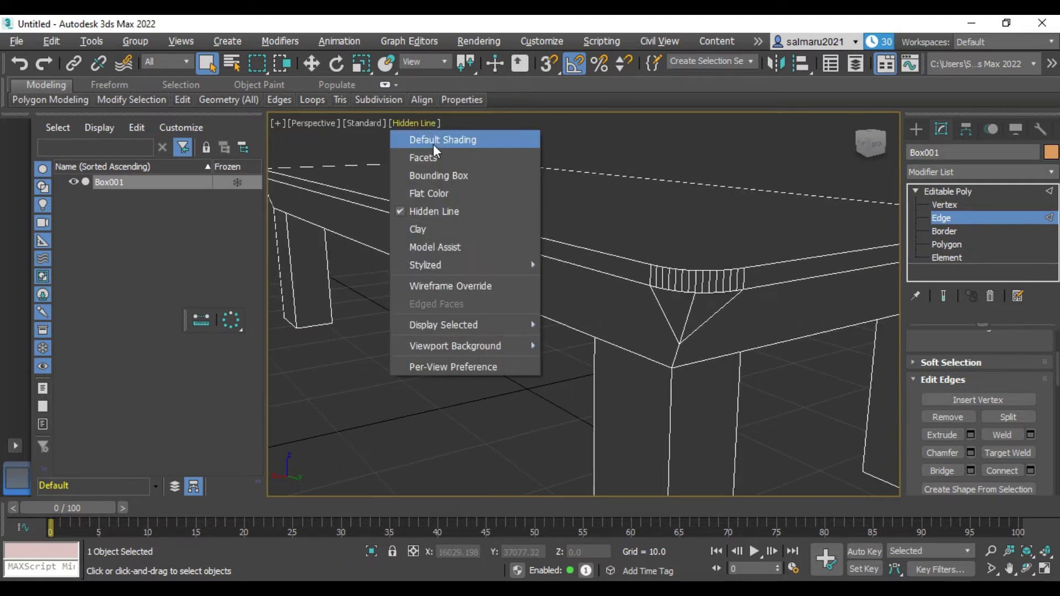
# - Switch the viewport to Default Shading and orbit to a side view of the table
pyautogui.click(432, 142)
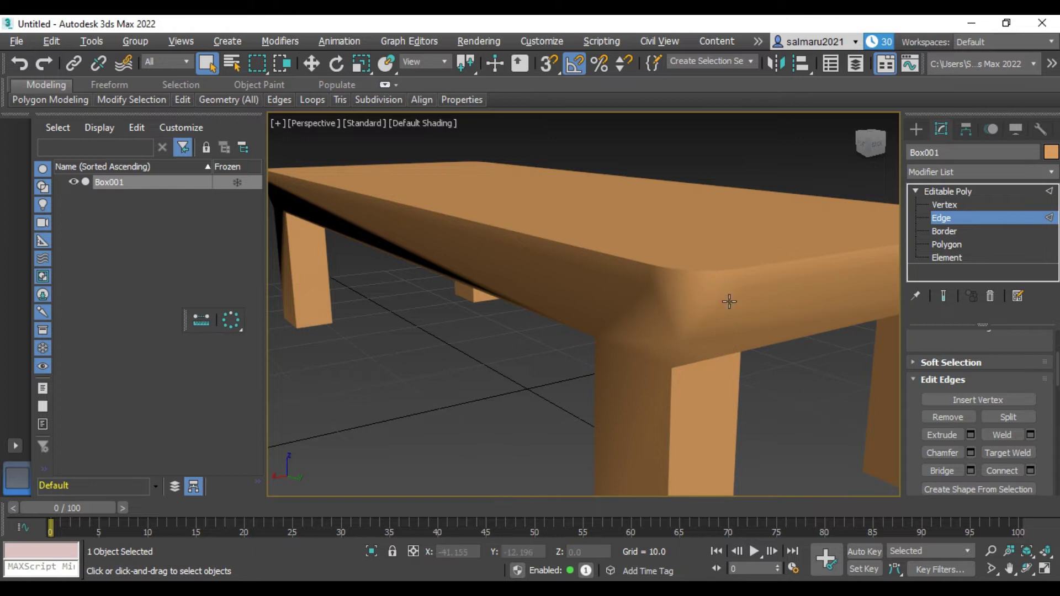
pyautogui.moveTo(874, 144); pyautogui.dragTo(525, 289)
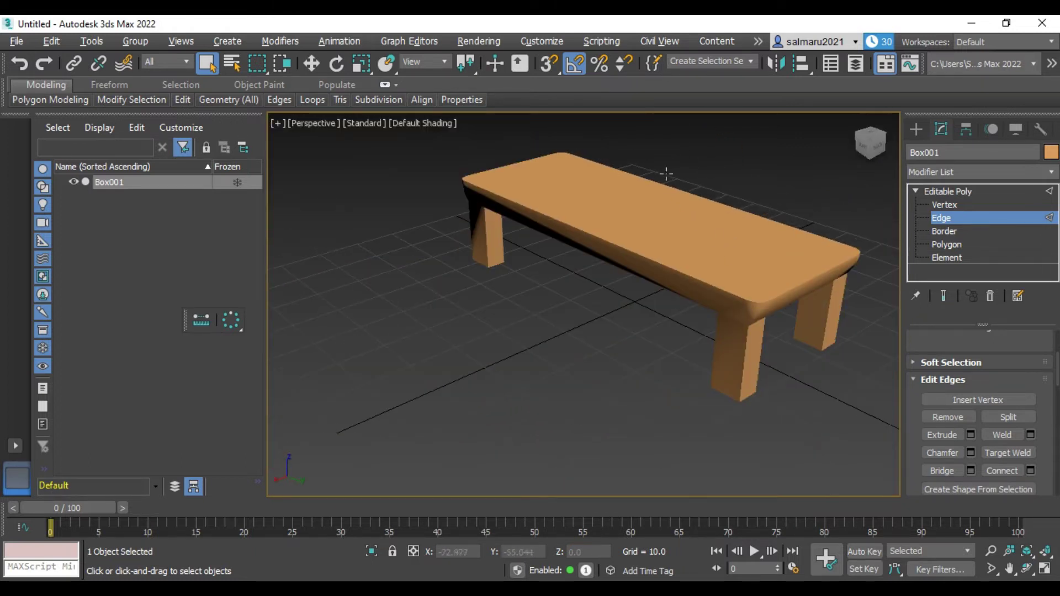
pyautogui.moveTo(854, 148); pyautogui.dragTo(784, 160)
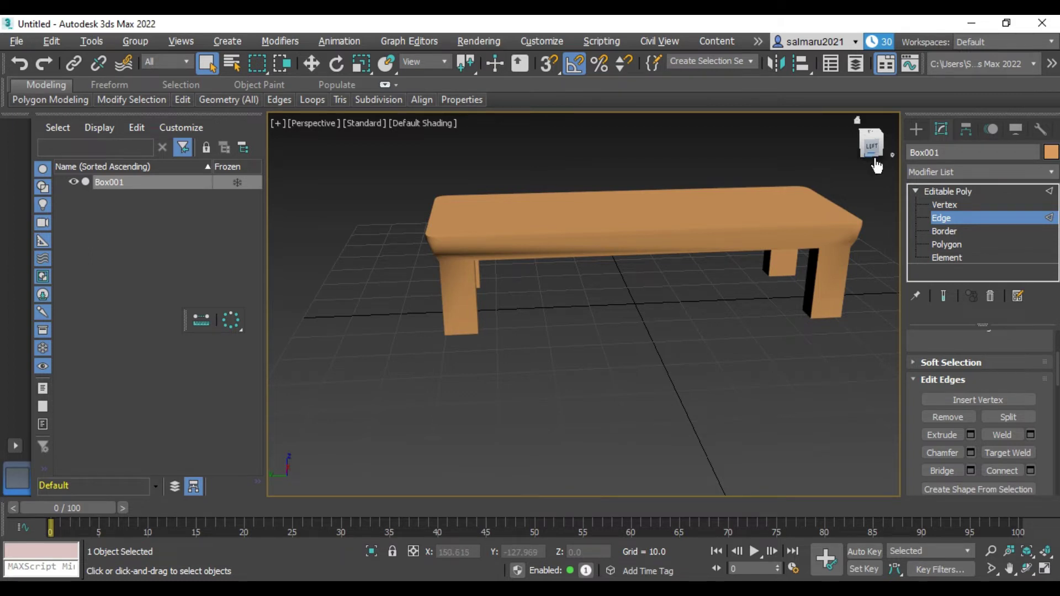
# - In the four-view layout, draw Box002 as a small flat box beside the table
pyautogui.hotkey('alt', 'w')
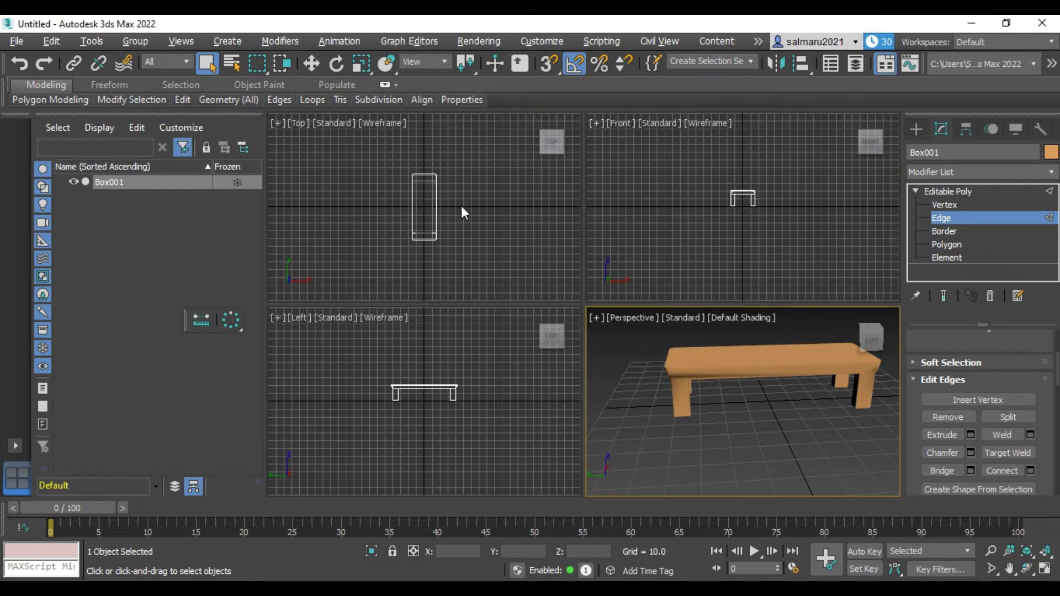
pyautogui.click(917, 127)
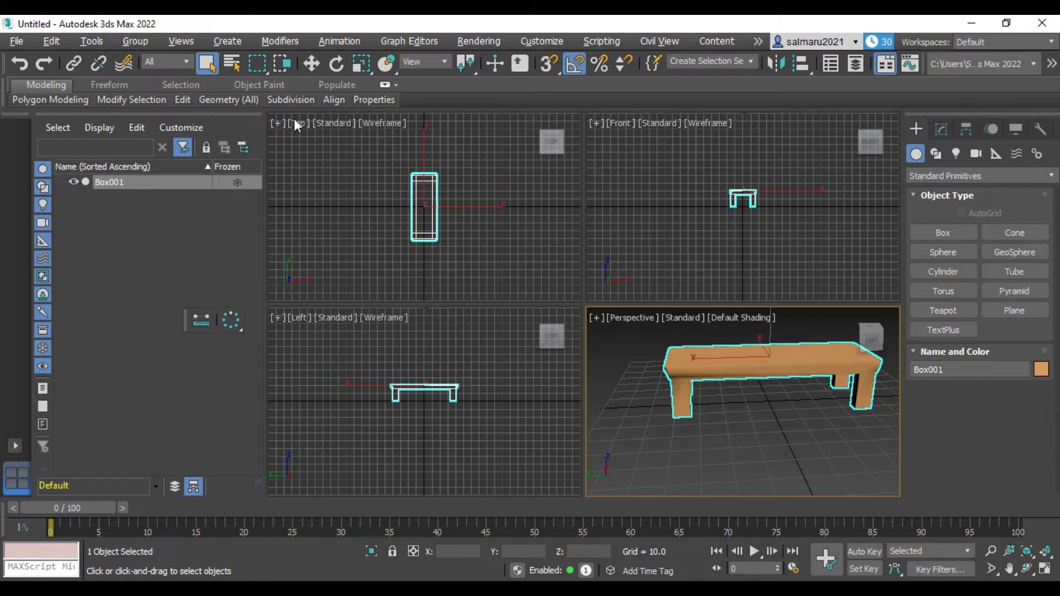
pyautogui.click(472, 220)
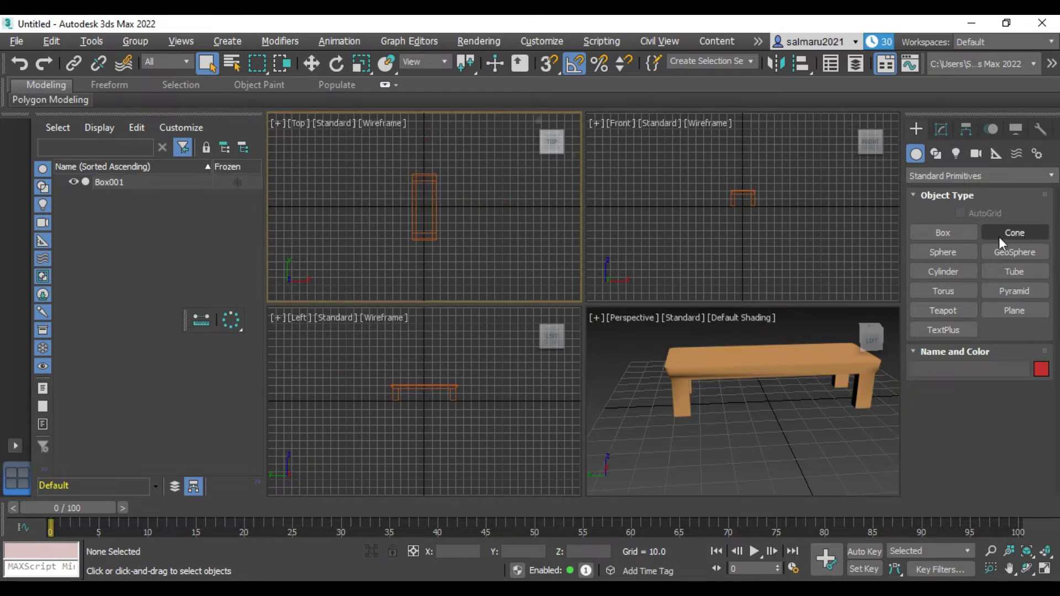
pyautogui.click(941, 235)
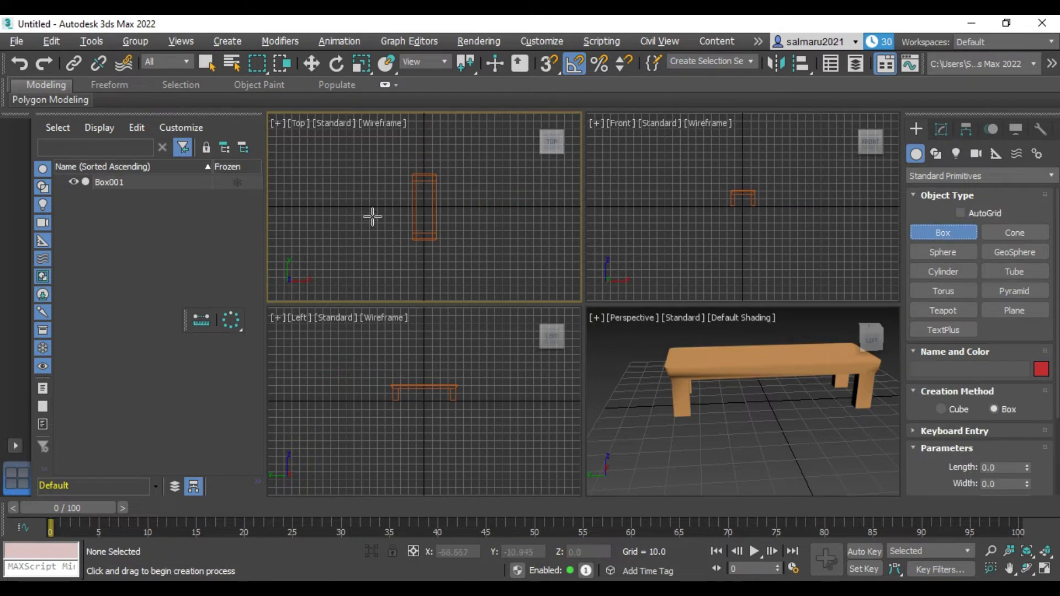
pyautogui.moveTo(380, 218); pyautogui.dragTo(390, 223)
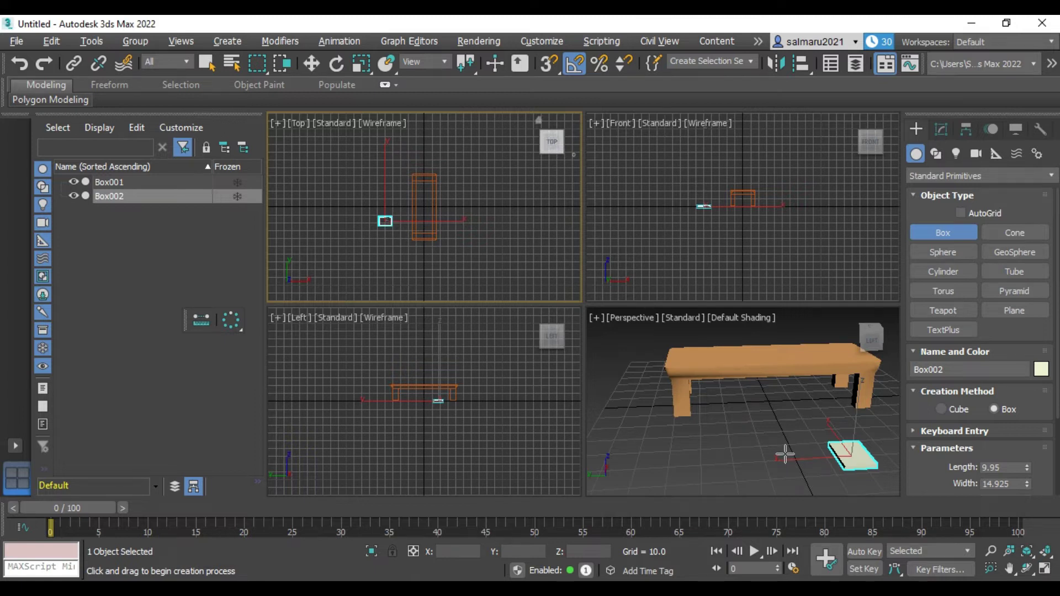
pyautogui.click(761, 413)
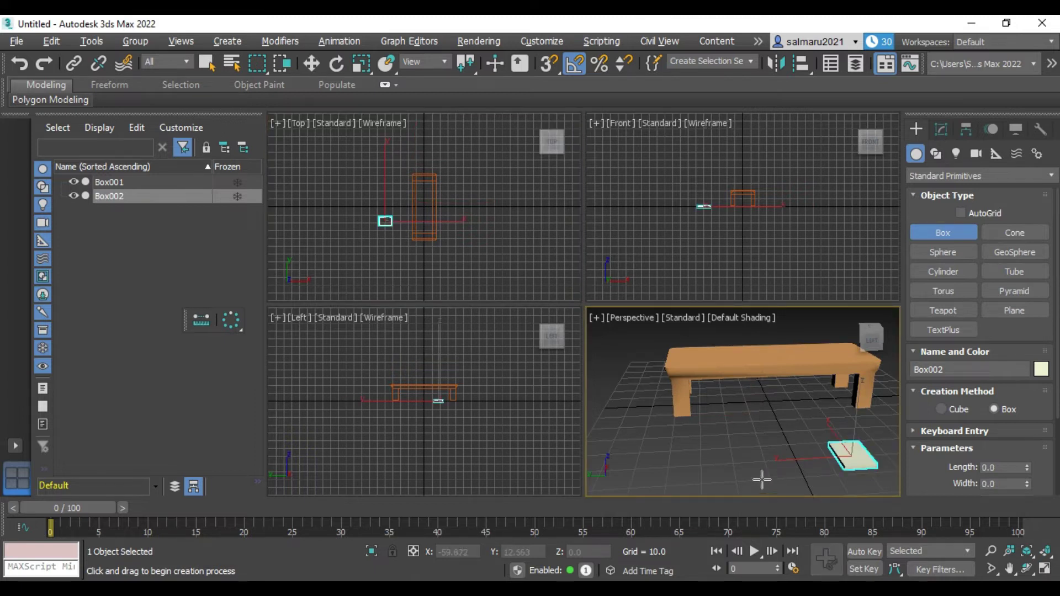
pyautogui.hotkey('alt', 'w')
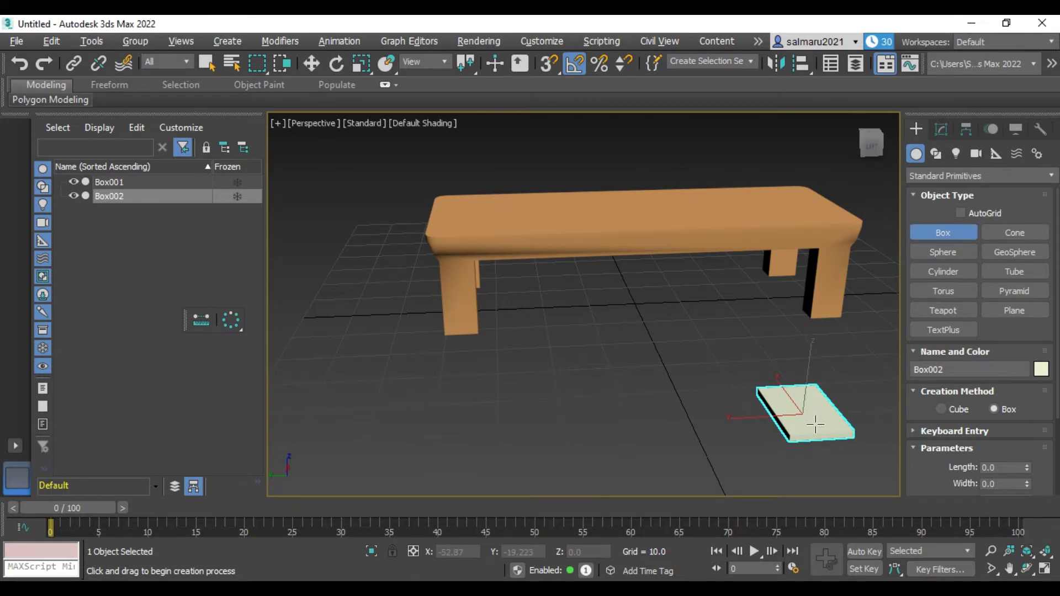
# - Move Box002 up along Z off the ground
pyautogui.click(311, 63)
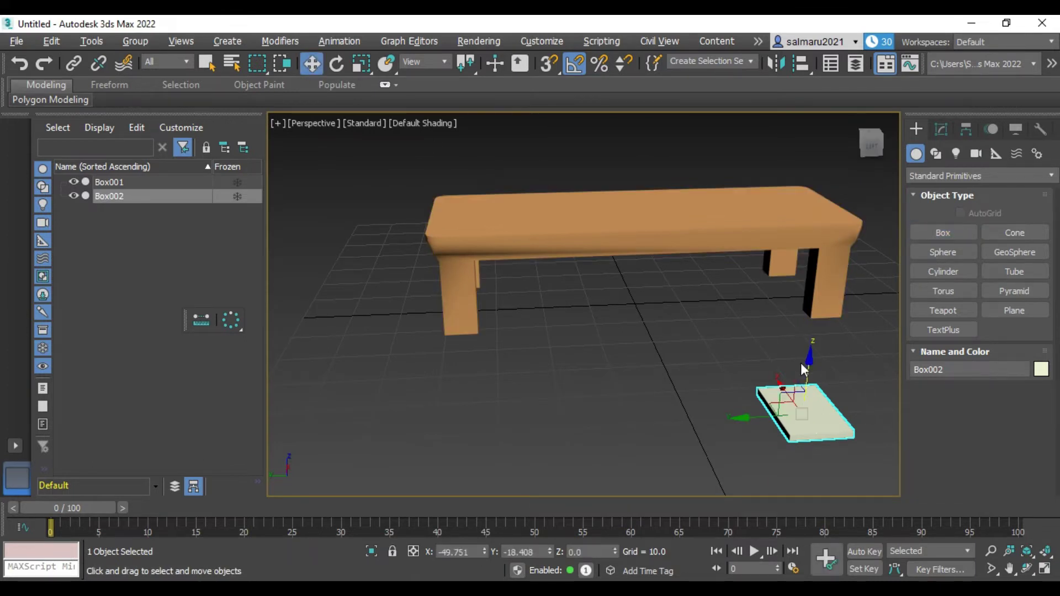
pyautogui.moveTo(810, 362); pyautogui.dragTo(810, 337)
pyautogui.moveTo(850, 151)
pyautogui.mouseDown()
pyautogui.moveTo(817, 154)
pyautogui.moveTo(860, 147)
pyautogui.moveTo(856, 164)
pyautogui.moveTo(868, 166)
pyautogui.mouseUp()
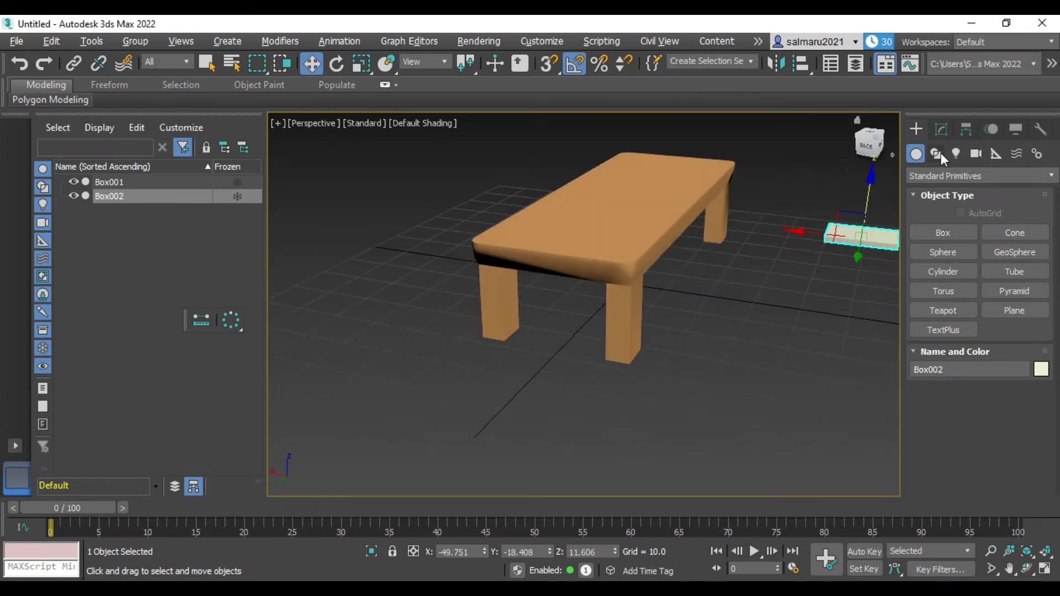
# - Set Box002's Length 30, Width 30 and Height 3
pyautogui.click(944, 130)
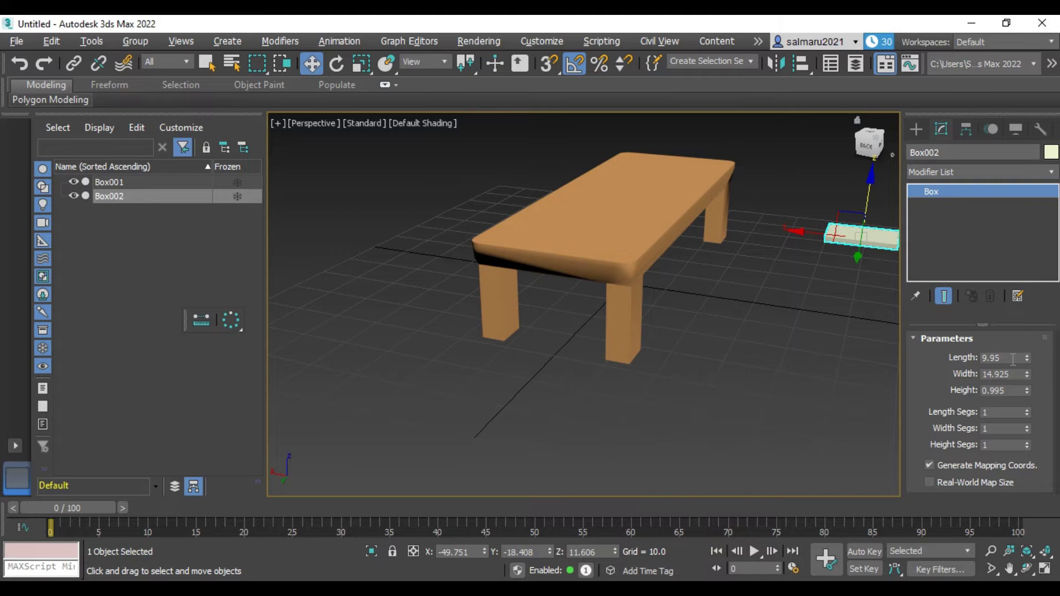
pyautogui.doubleClick(1013, 360)
pyautogui.write('30')
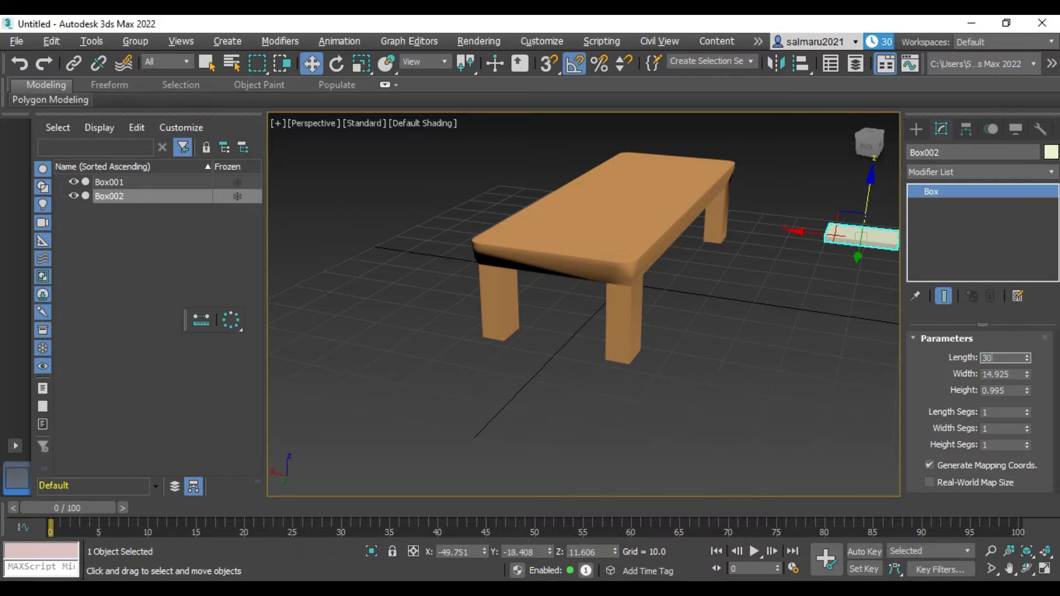
pyautogui.press('Tab')
pyautogui.write('30')
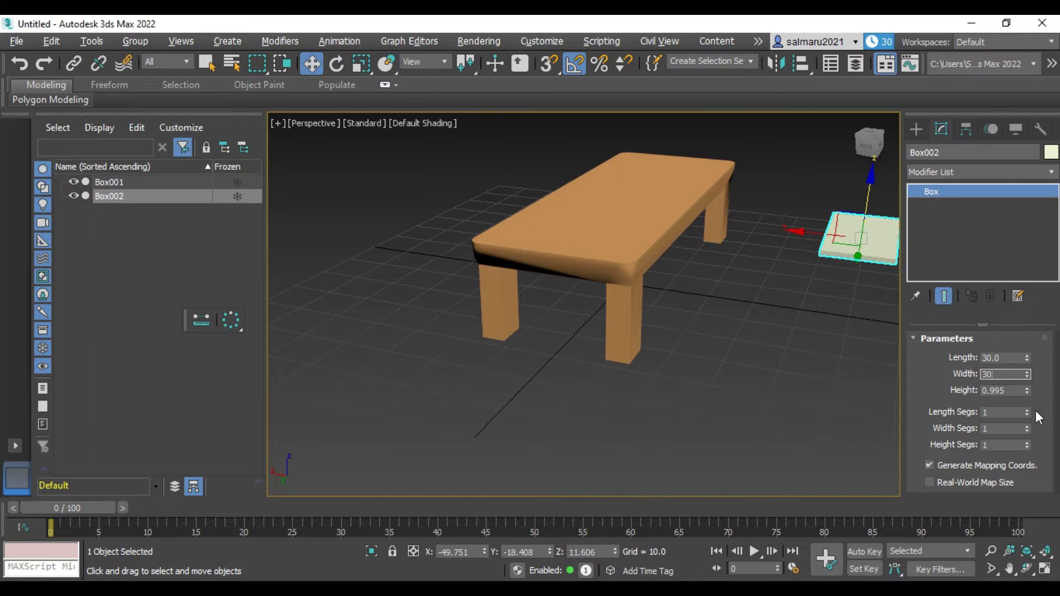
pyautogui.press('Tab')
pyautogui.write('3')
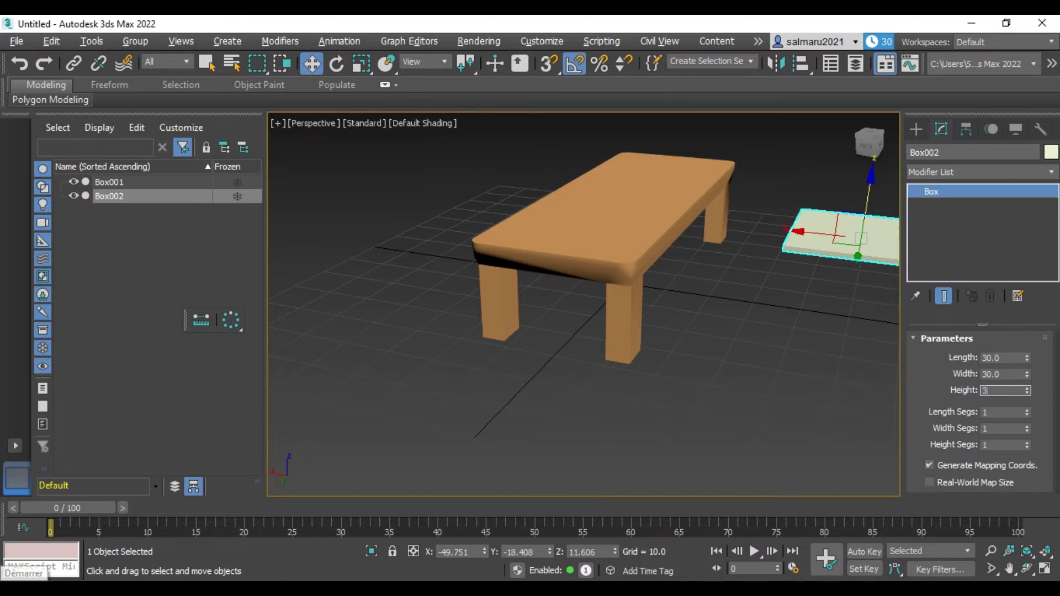
pyautogui.click(552, 396)
pyautogui.scroll(-3, 732, 349)
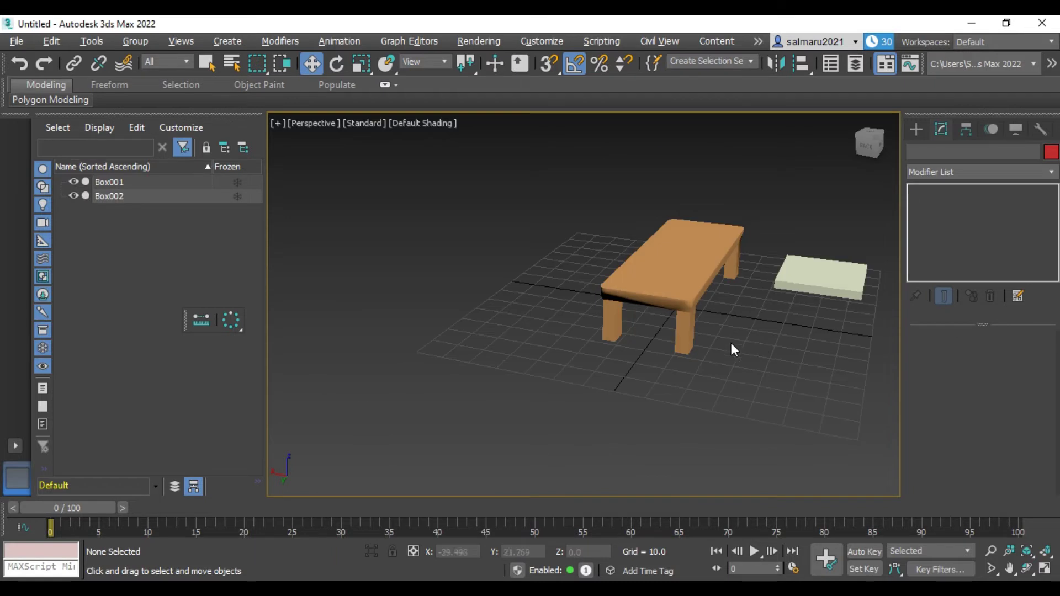
pyautogui.click(839, 280)
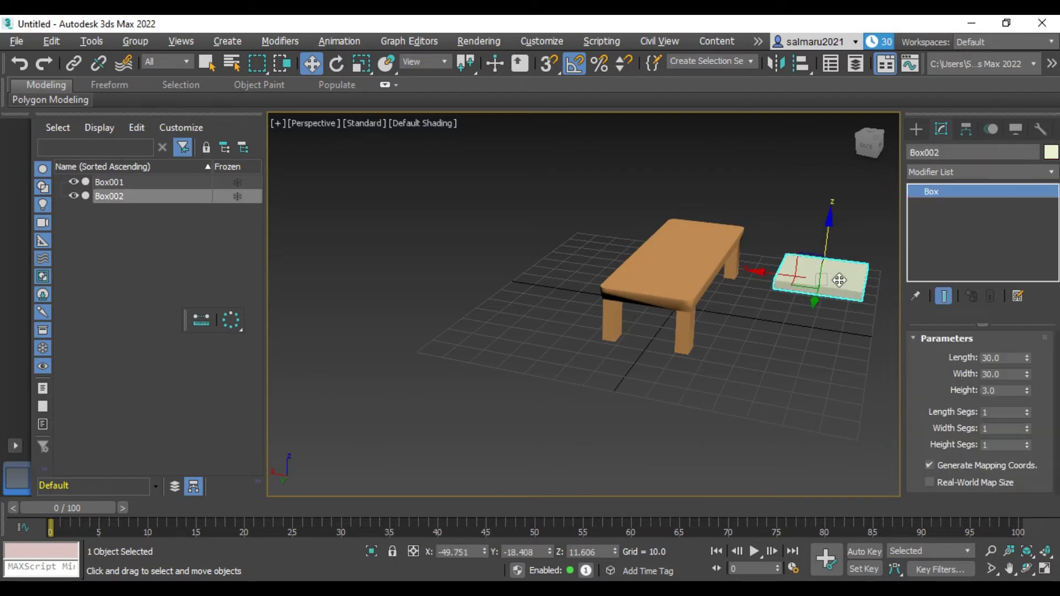
# - Set Box002's object colour to red in the Object Color dialog
pyautogui.click(1051, 152)
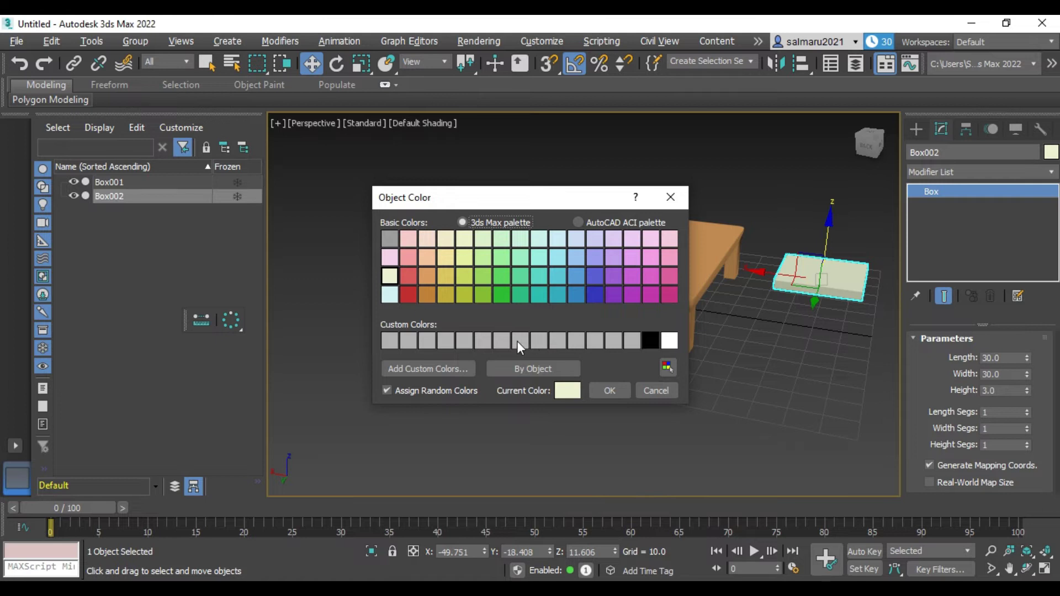
pyautogui.click(413, 296)
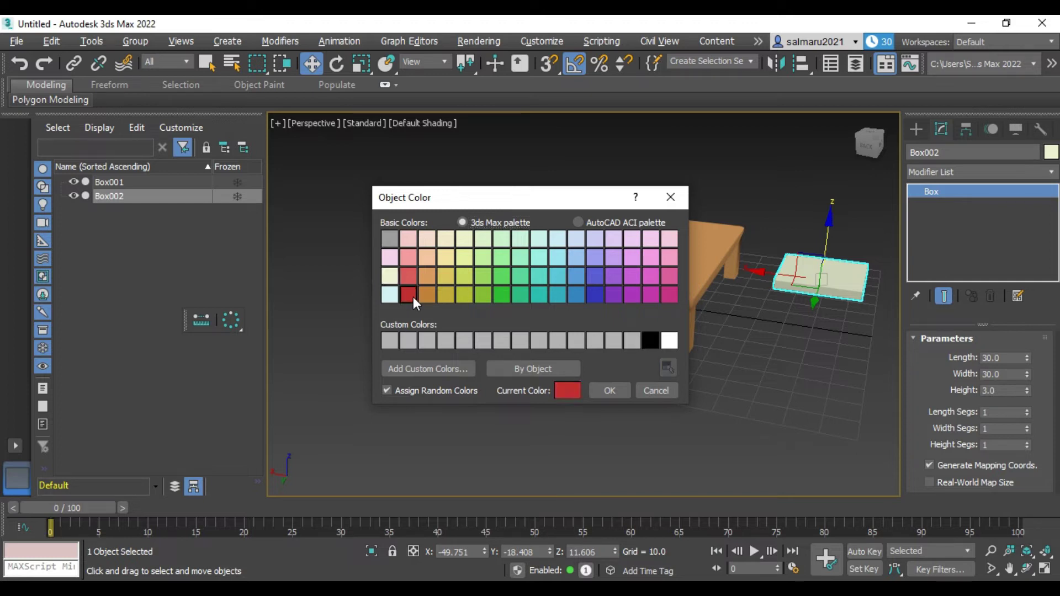
pyautogui.click(631, 393)
pyautogui.click(707, 400)
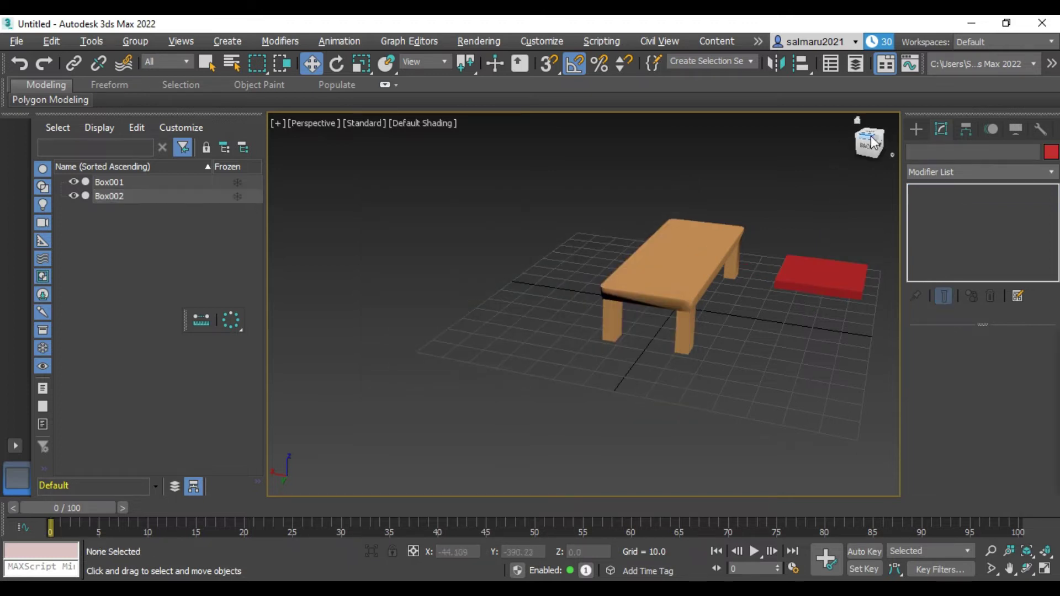
# - Orbit and zoom around the table and box, then set viewport shading to Hidden Line
pyautogui.moveTo(607, 332)
pyautogui.keyDown('alt'); pyautogui.mouseDown(button='middle')
pyautogui.moveTo(563, 343)
pyautogui.moveTo(546, 376)
pyautogui.mouseUp(button='middle'); pyautogui.keyUp('alt')
pyautogui.scroll(-2, 875, 143)
pyautogui.scroll(-2, 501, 333)
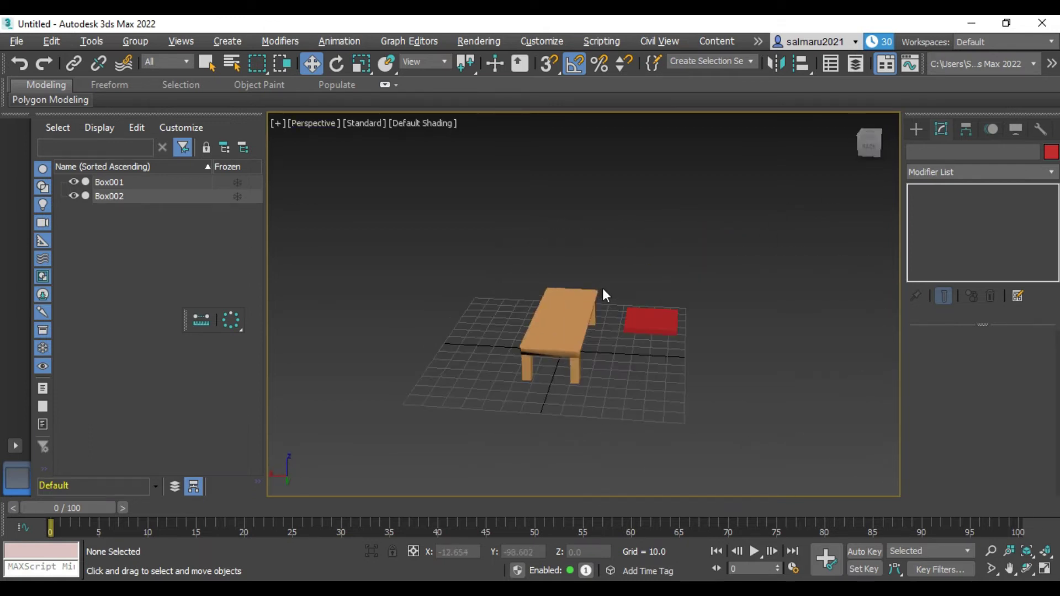
pyautogui.scroll(-2, 601, 288)
pyautogui.moveTo(865, 144); pyautogui.dragTo(784, 174)
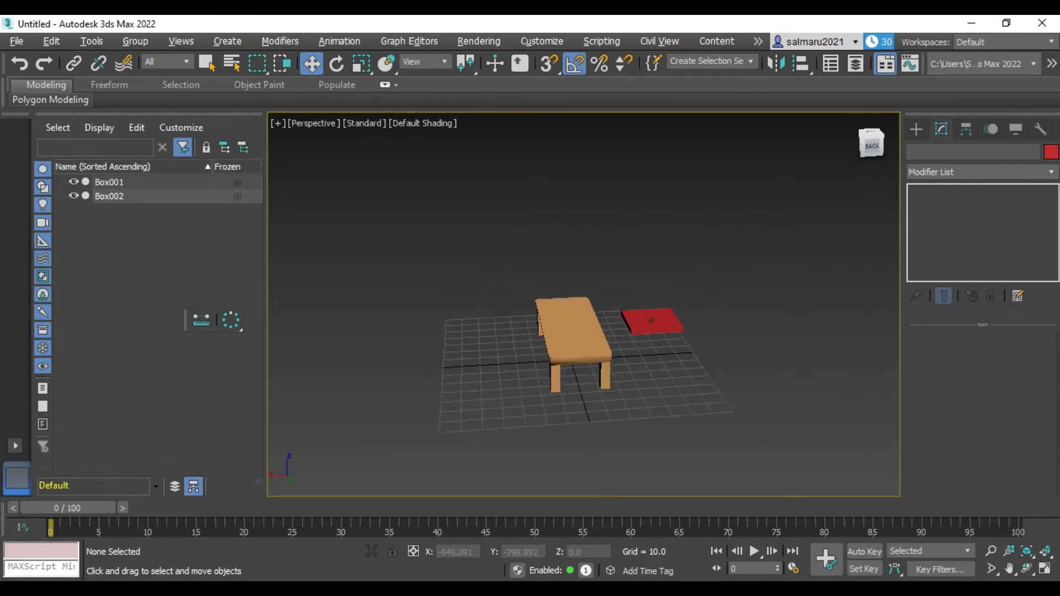
pyautogui.scroll(3, 766, 327)
pyautogui.scroll(2, 766, 326)
pyautogui.scroll(-3, 766, 327)
pyautogui.click(395, 123)
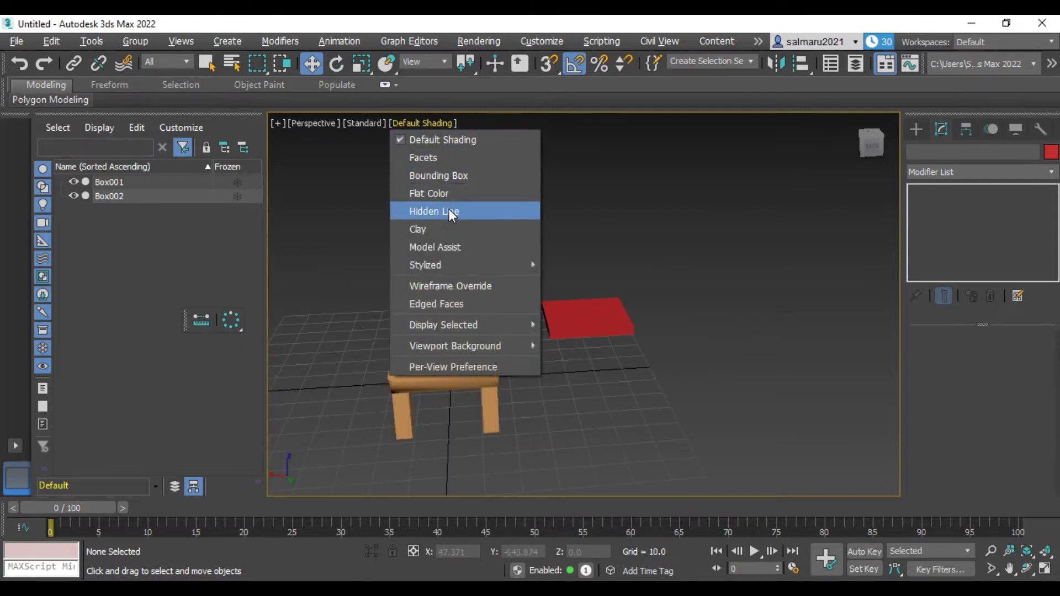
pyautogui.click(449, 209)
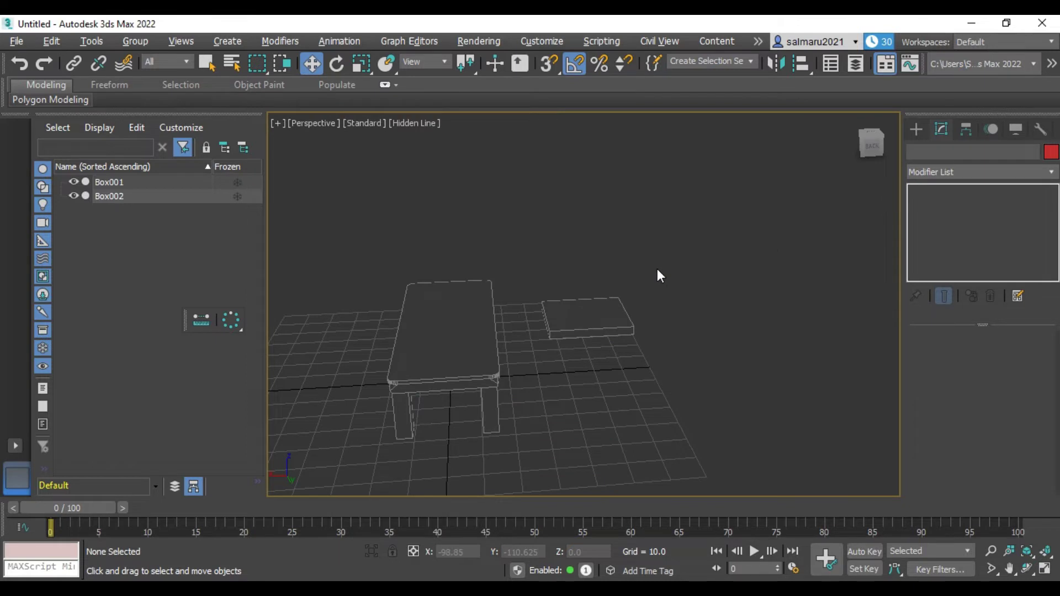
# - Convert the flat red box Box002 to an Editable Poly and expand its sub-object levels
pyautogui.click(603, 318)
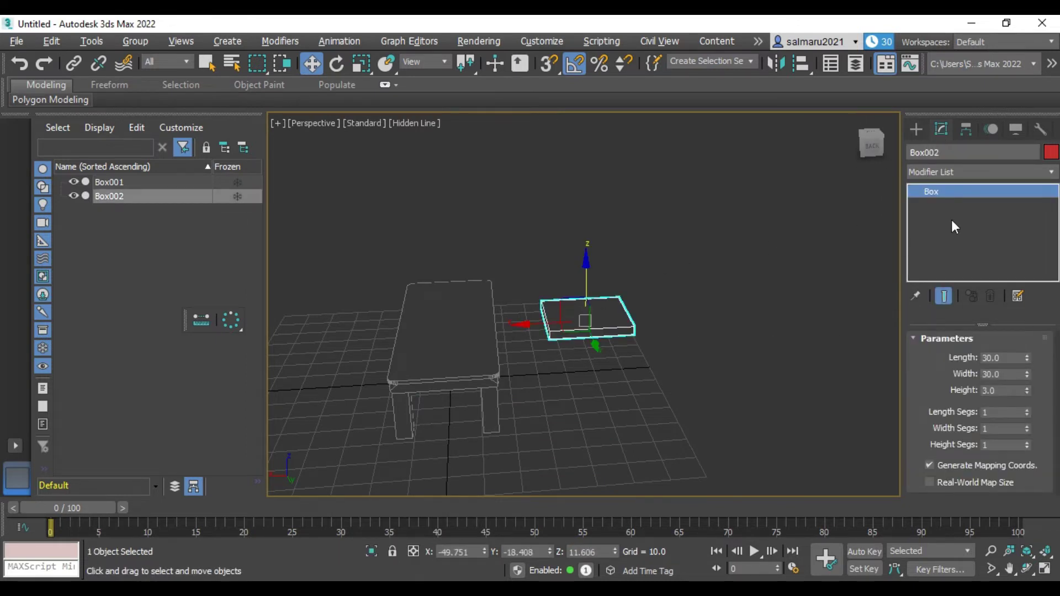
pyautogui.rightClick(932, 190)
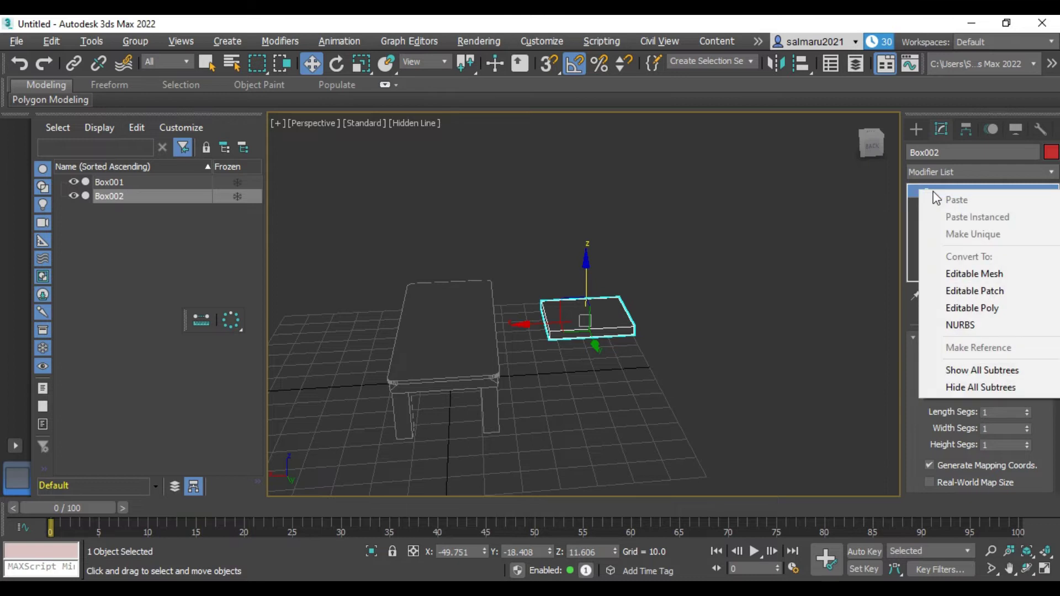
pyautogui.click(992, 306)
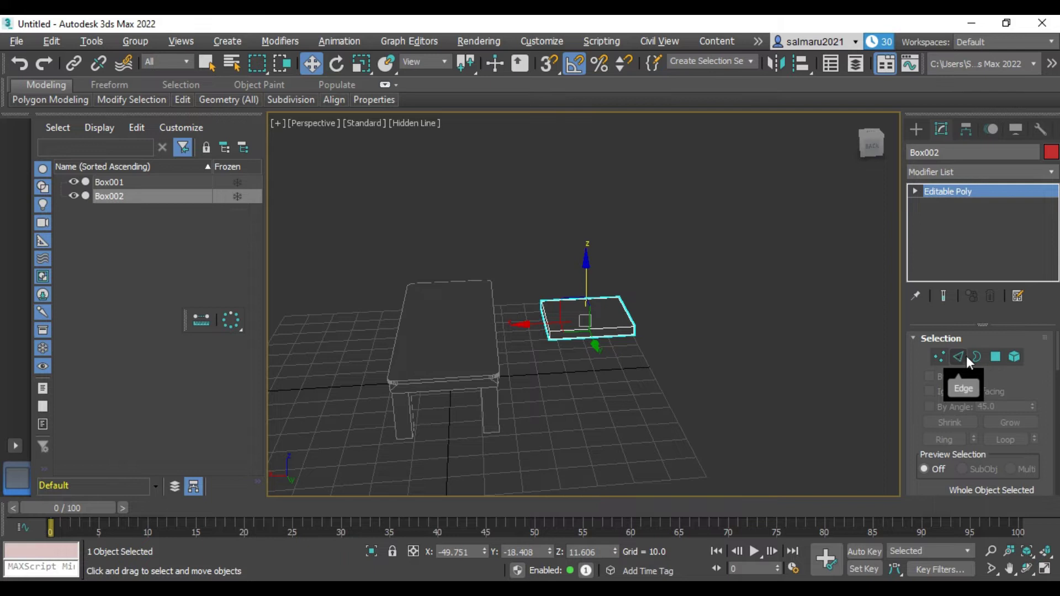
pyautogui.click(916, 191)
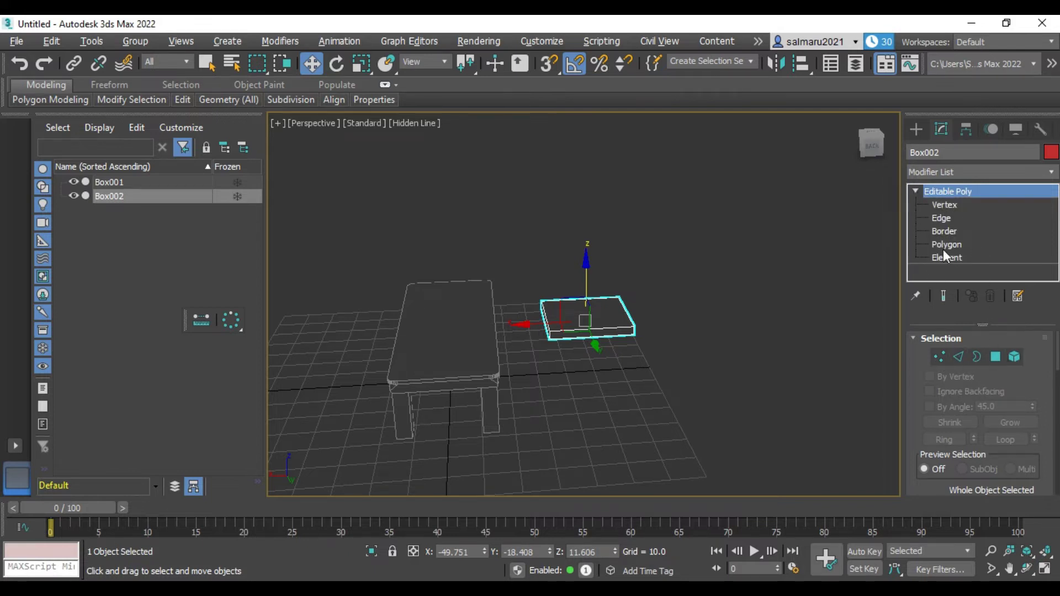
pyautogui.click(763, 362)
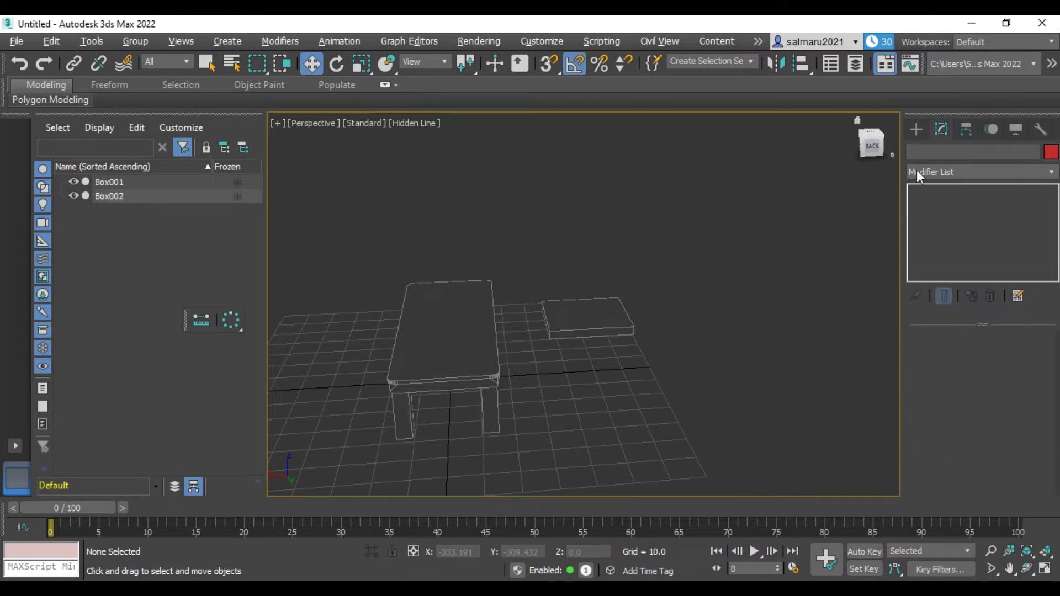
pyautogui.click(630, 306)
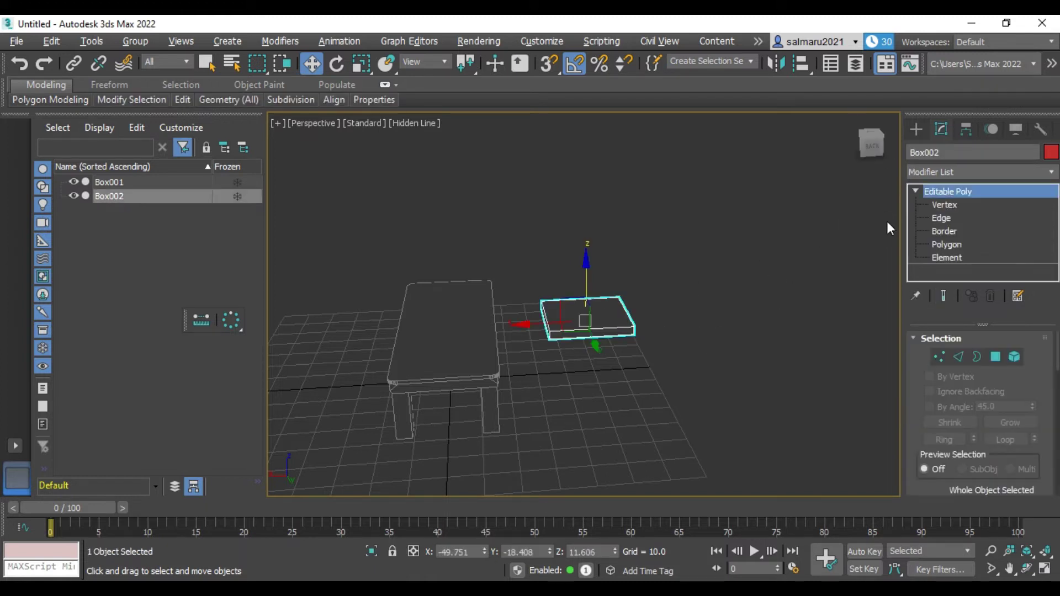
# - At Edge level, select two opposite edges of the flat box
pyautogui.click(938, 217)
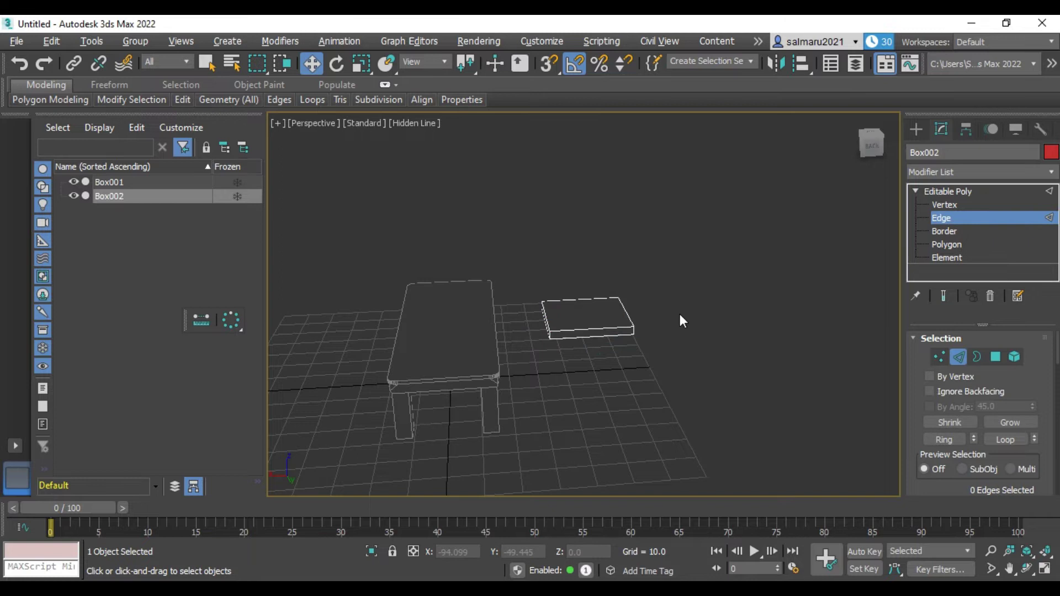
pyautogui.scroll(3, 680, 314)
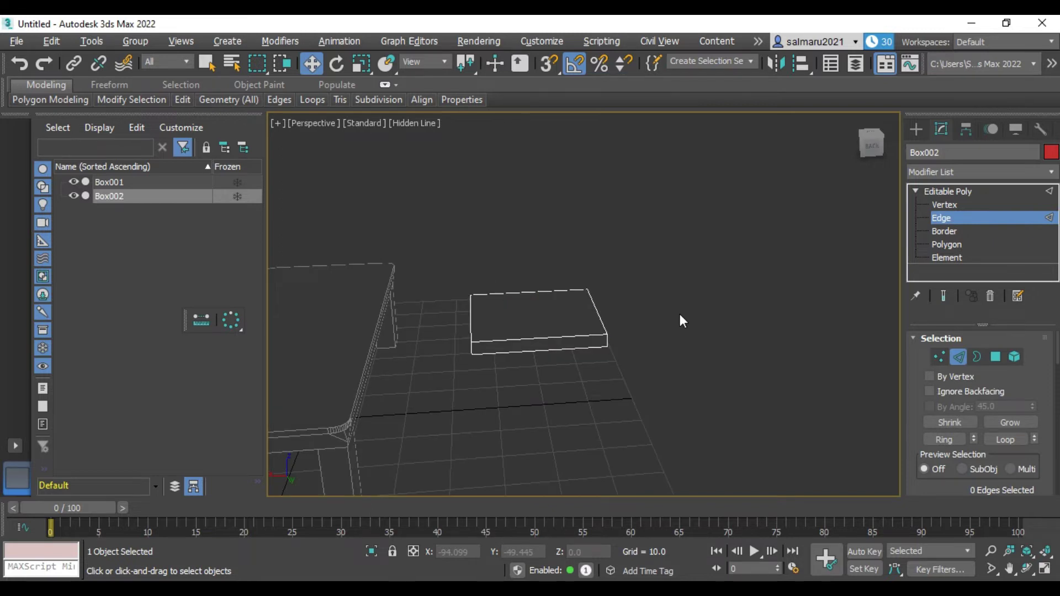
pyautogui.click(594, 308)
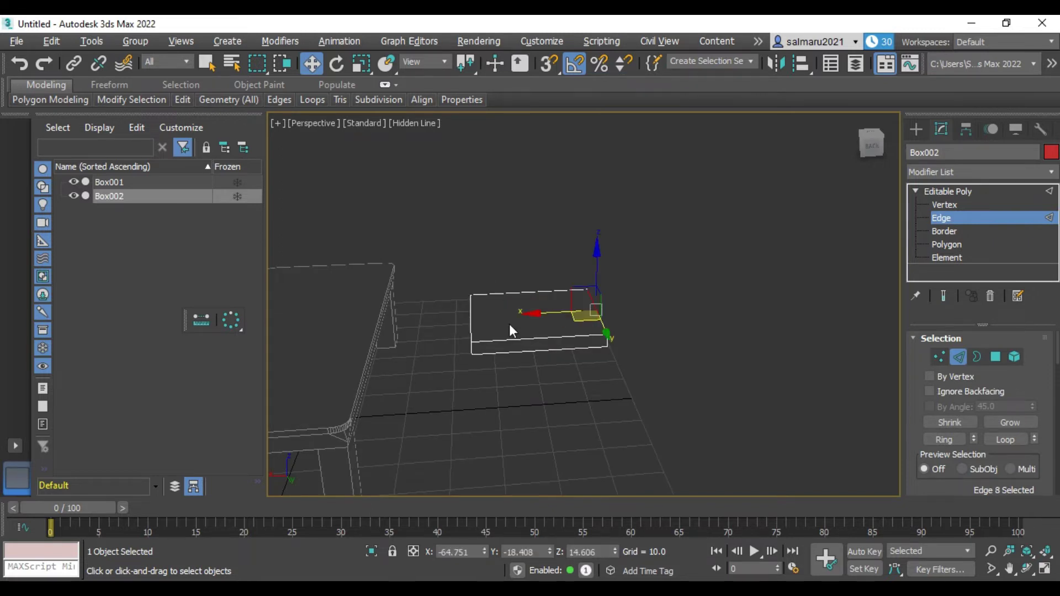
pyautogui.keyDown('ctrl'); pyautogui.click(472, 315); pyautogui.keyUp('ctrl')
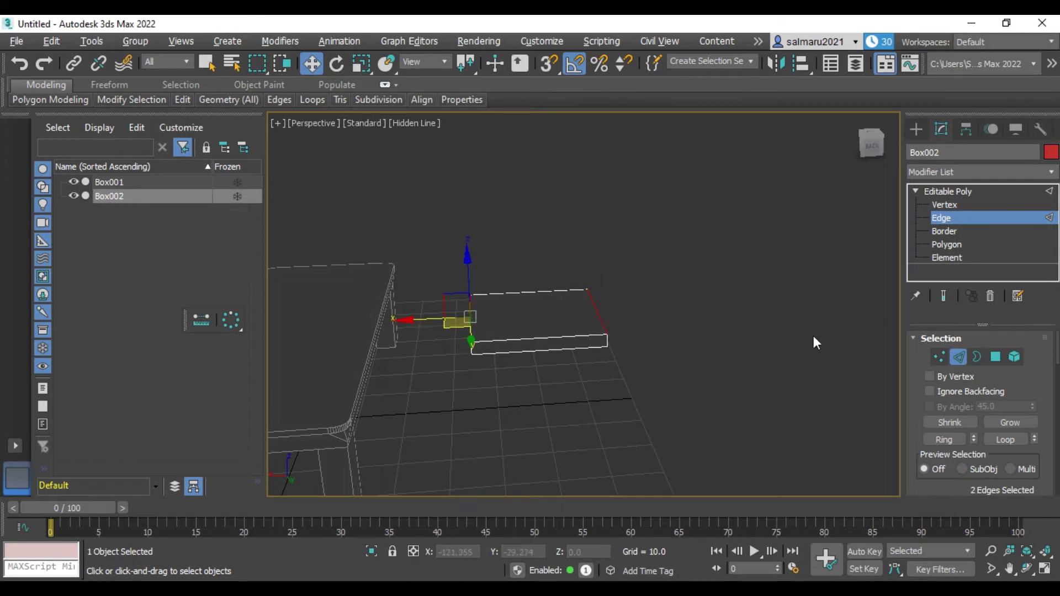
pyautogui.scroll(-1, 1003, 431)
pyautogui.scroll(-1, 1003, 453)
pyautogui.scroll(-2, 1002, 459)
pyautogui.scroll(-1, 1010, 462)
pyautogui.scroll(-2, 1021, 455)
pyautogui.scroll(-1, 1036, 448)
# - Connect the selected edges with 2 segments and Pinch 50
pyautogui.click(1027, 447)
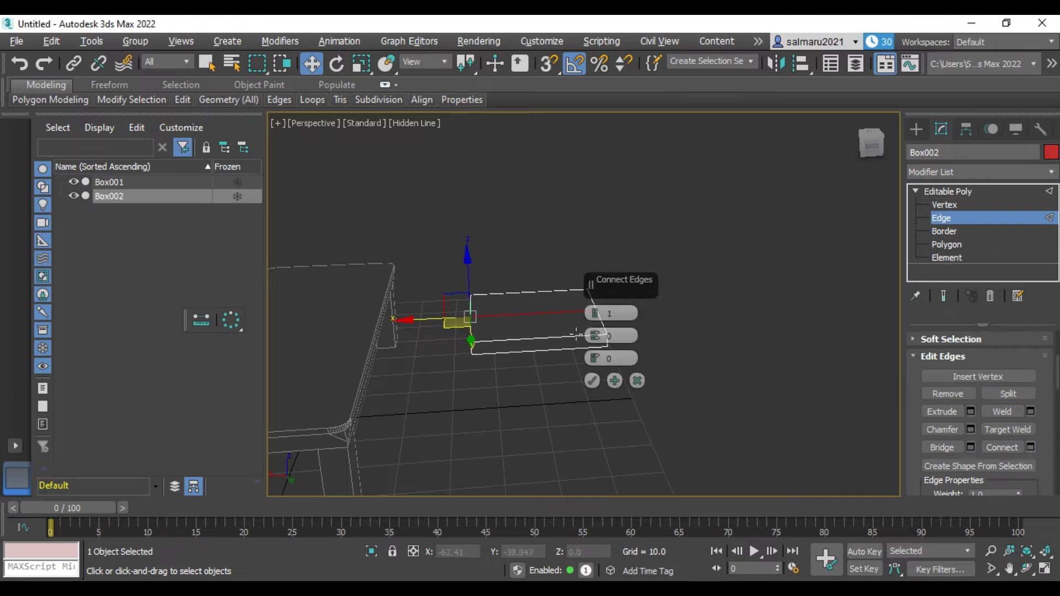
pyautogui.click(602, 339)
pyautogui.click(599, 333)
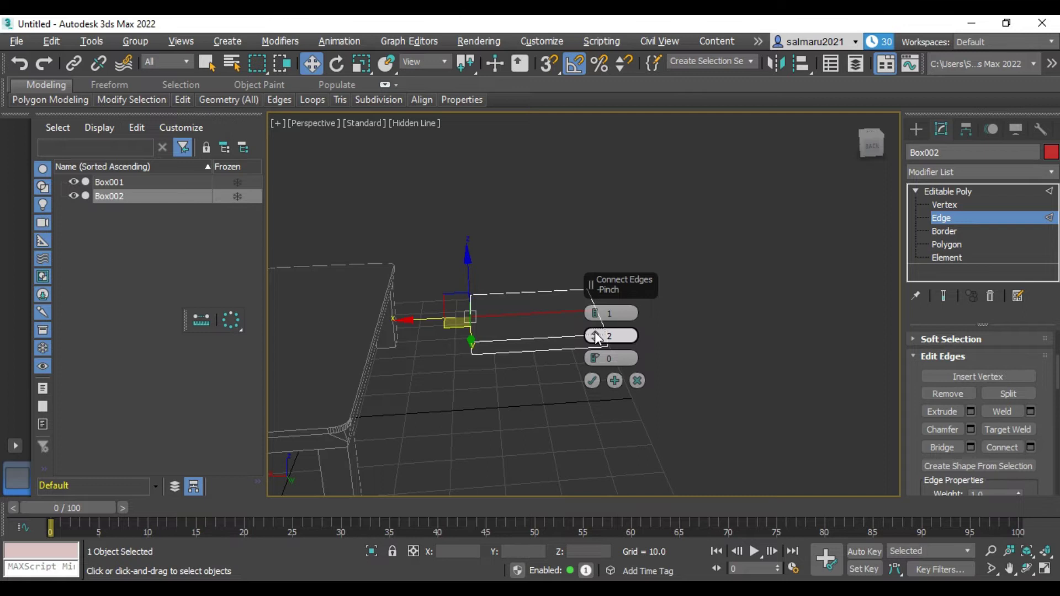
pyautogui.click(597, 312)
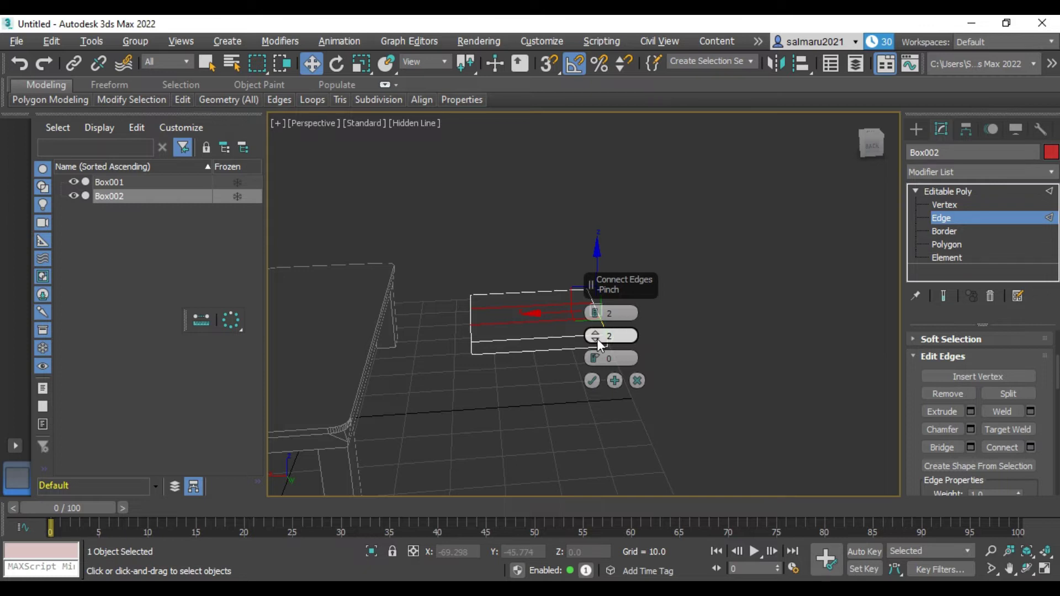
pyautogui.click(598, 339)
pyautogui.write('50')
pyautogui.click(592, 380)
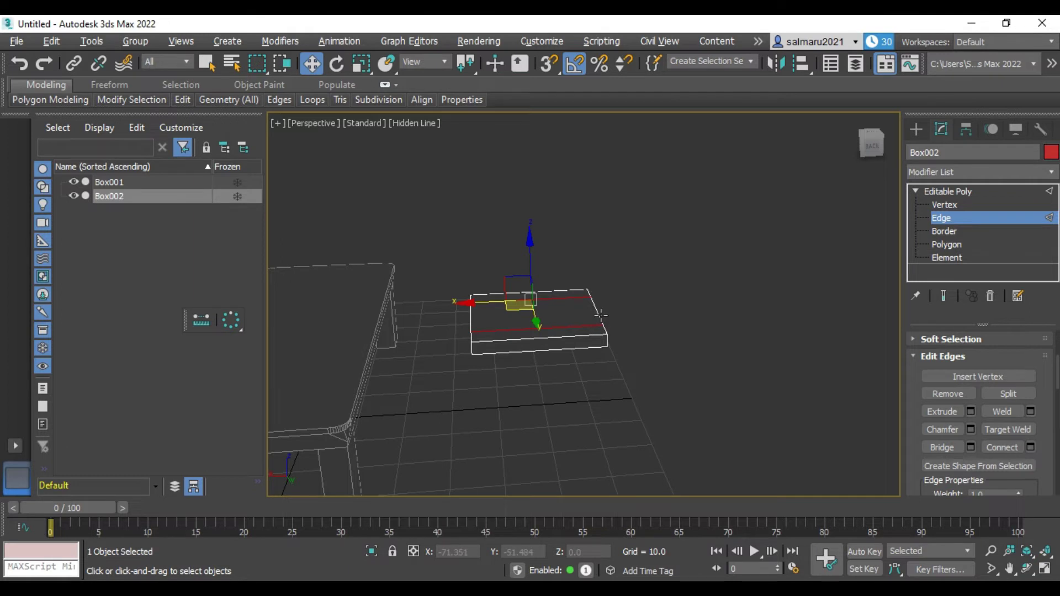
# - Orbit around the box and try selecting edges near its corners
pyautogui.click(601, 315)
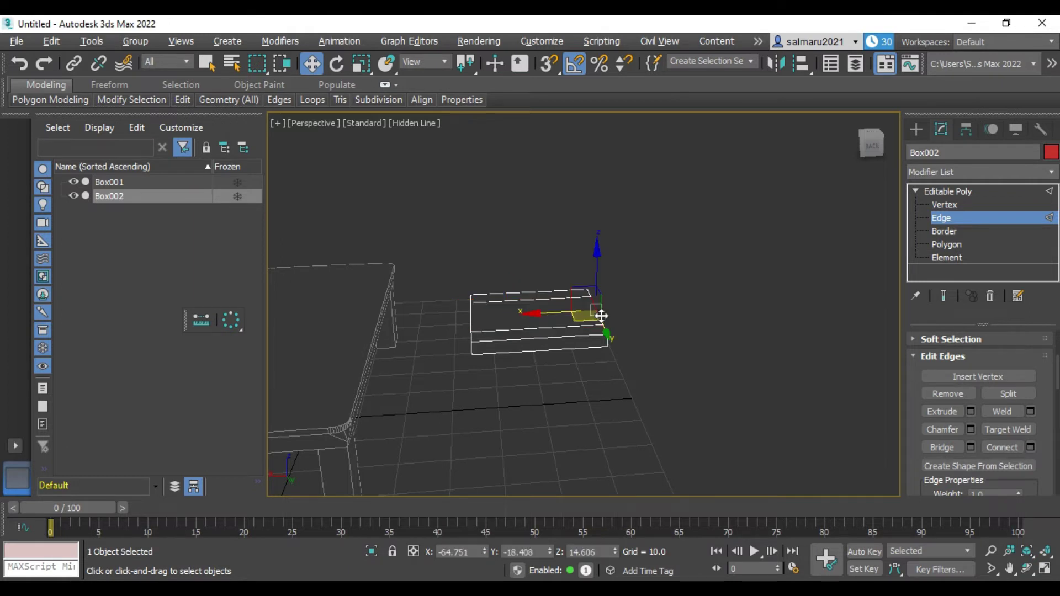
pyautogui.click(637, 364)
pyautogui.keyDown('alt'); pyautogui.moveTo(637, 364); pyautogui.dragTo(575, 331, button='middle'); pyautogui.keyUp('alt')
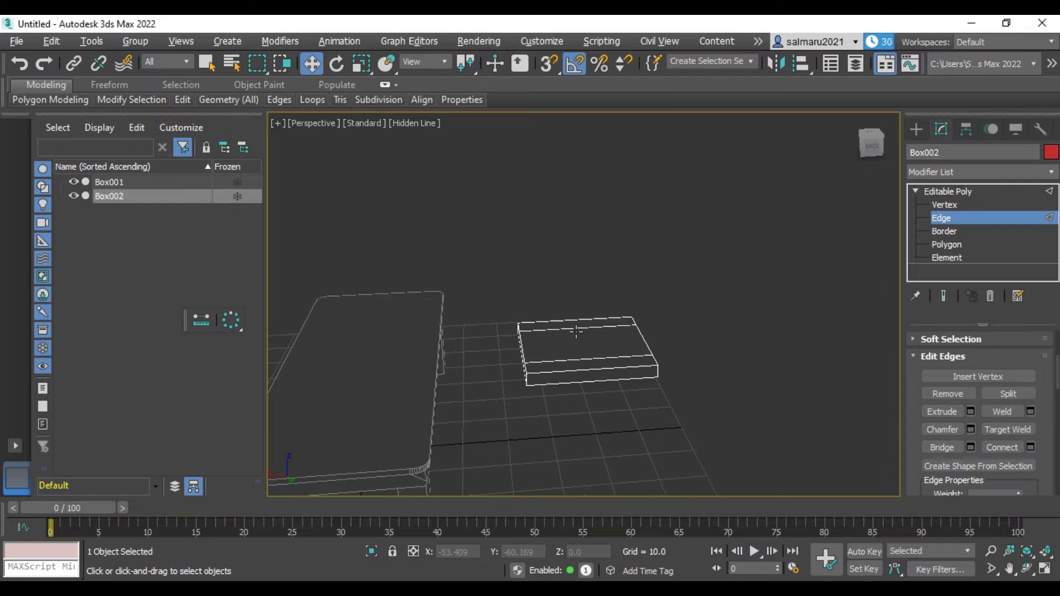
pyautogui.click(642, 333)
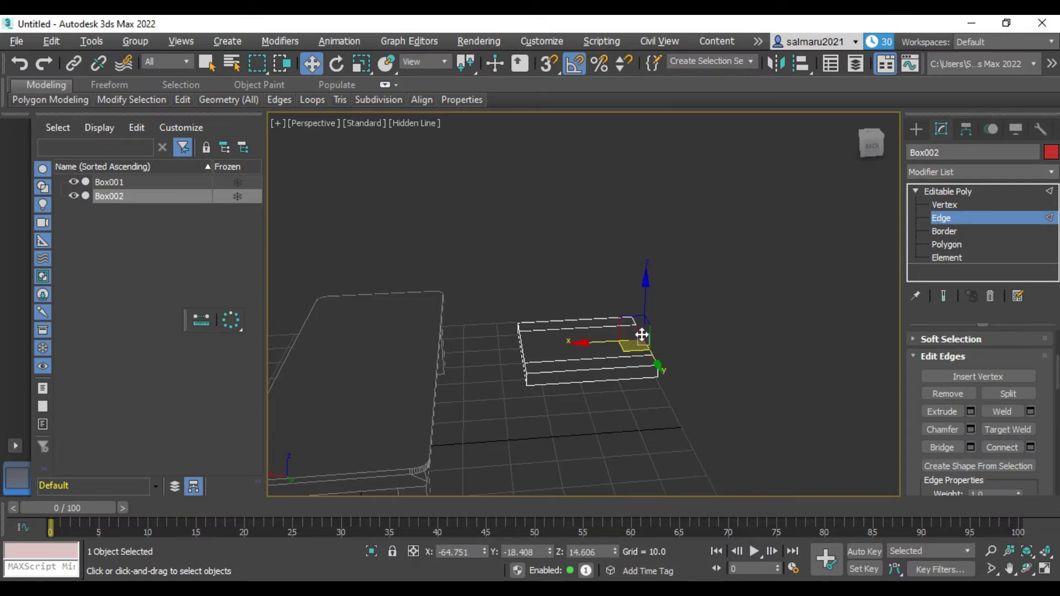
pyautogui.click(711, 333)
pyautogui.scroll(2, 657, 326)
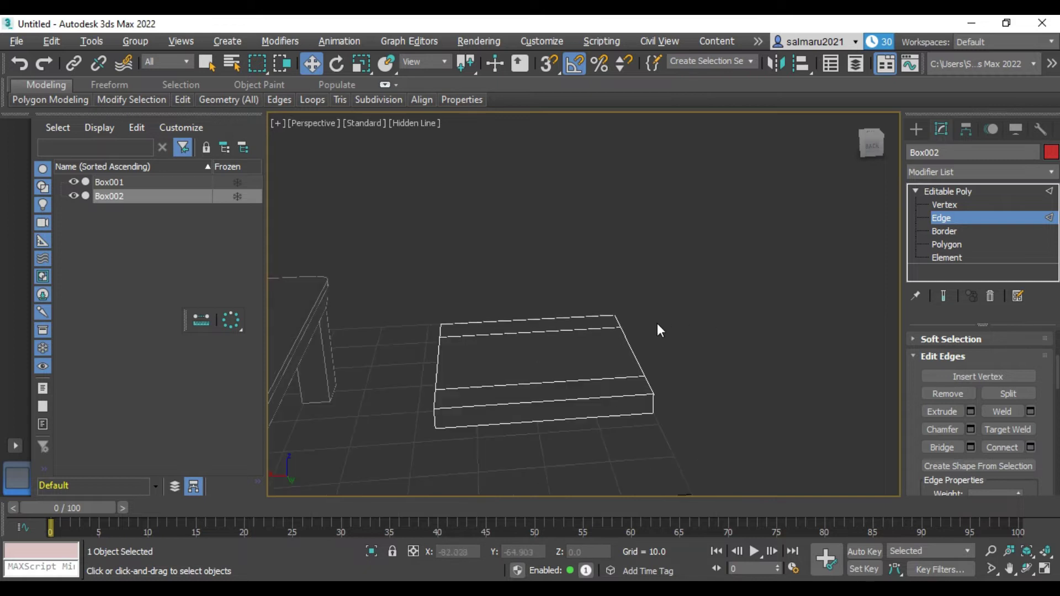
pyautogui.click(619, 325)
pyautogui.keyDown('ctrl'); pyautogui.click(650, 389); pyautogui.keyUp('ctrl')
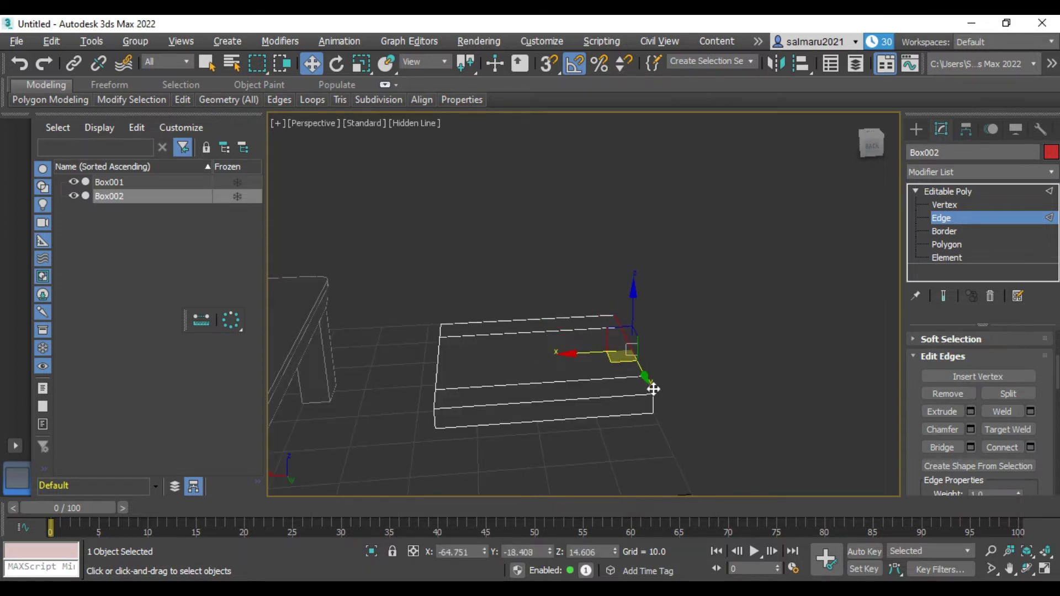
pyautogui.click(439, 397)
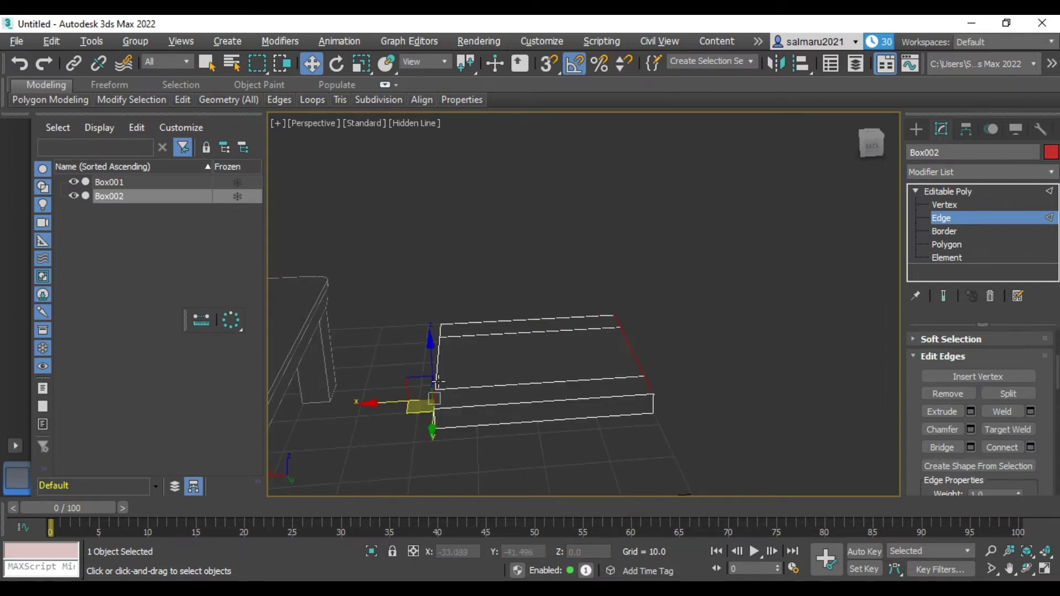
pyautogui.click(759, 376)
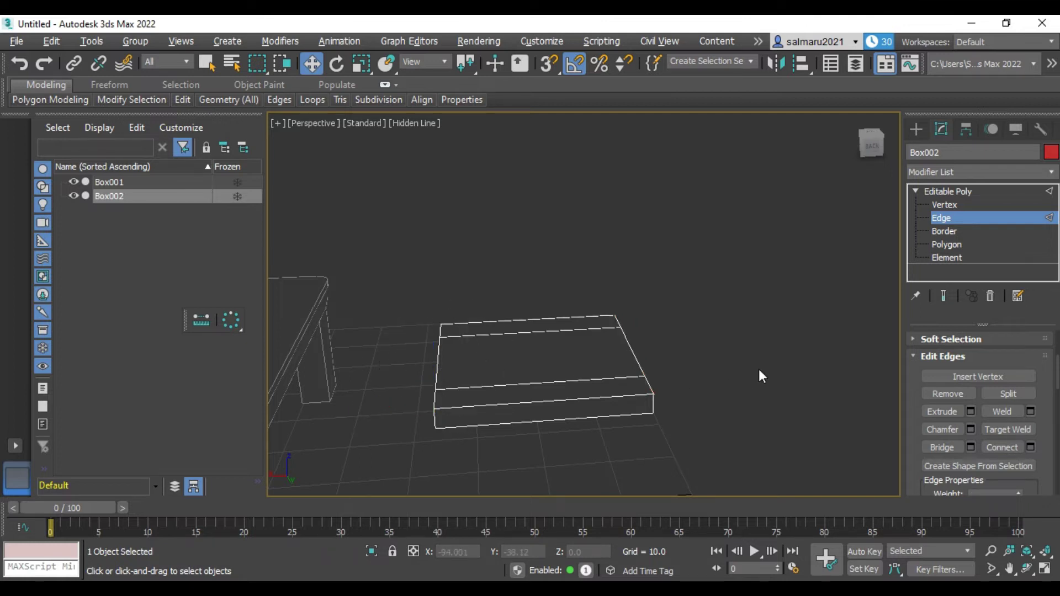
# - Move the right-front edge toward the back and the left-back edge toward the front along Y
pyautogui.click(648, 383)
pyautogui.moveTo(638, 349); pyautogui.dragTo(630, 346)
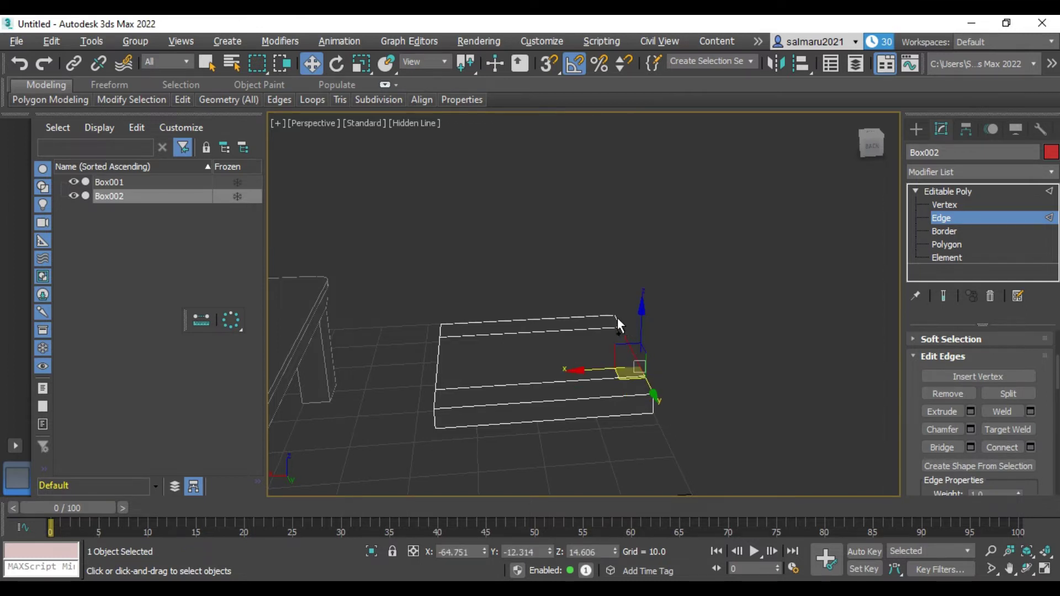
pyautogui.click(442, 329)
pyautogui.moveTo(443, 329); pyautogui.dragTo(438, 398)
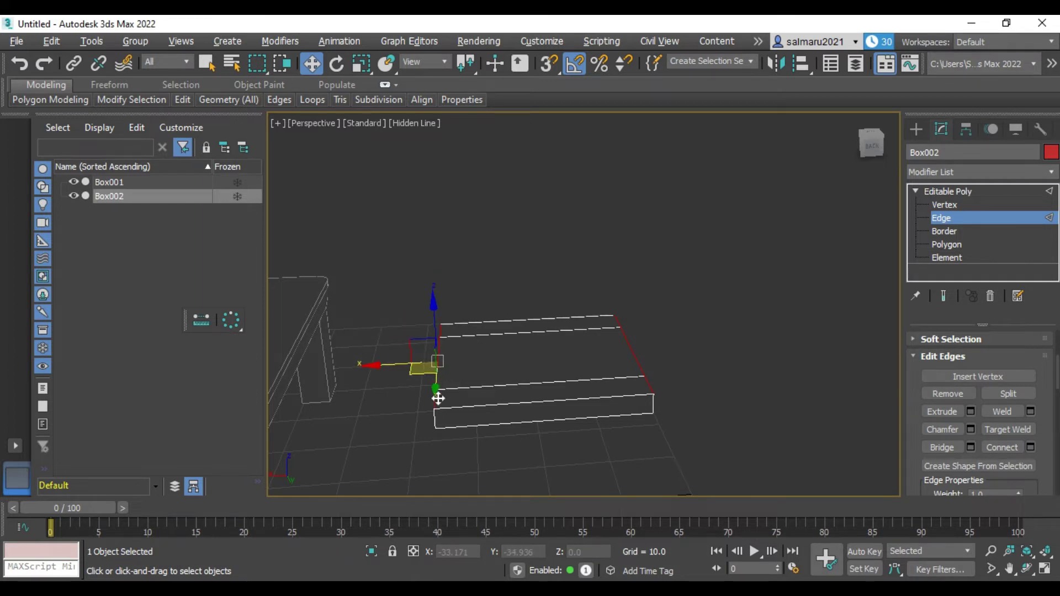
# - Select the parallel long edges running across the box
pyautogui.click(760, 334)
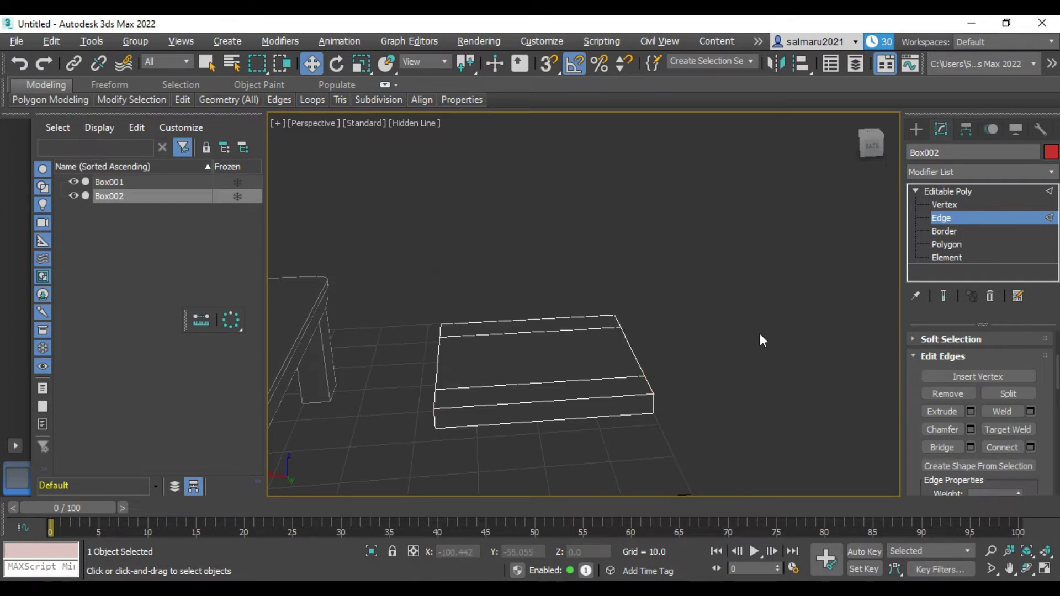
pyautogui.click(544, 401)
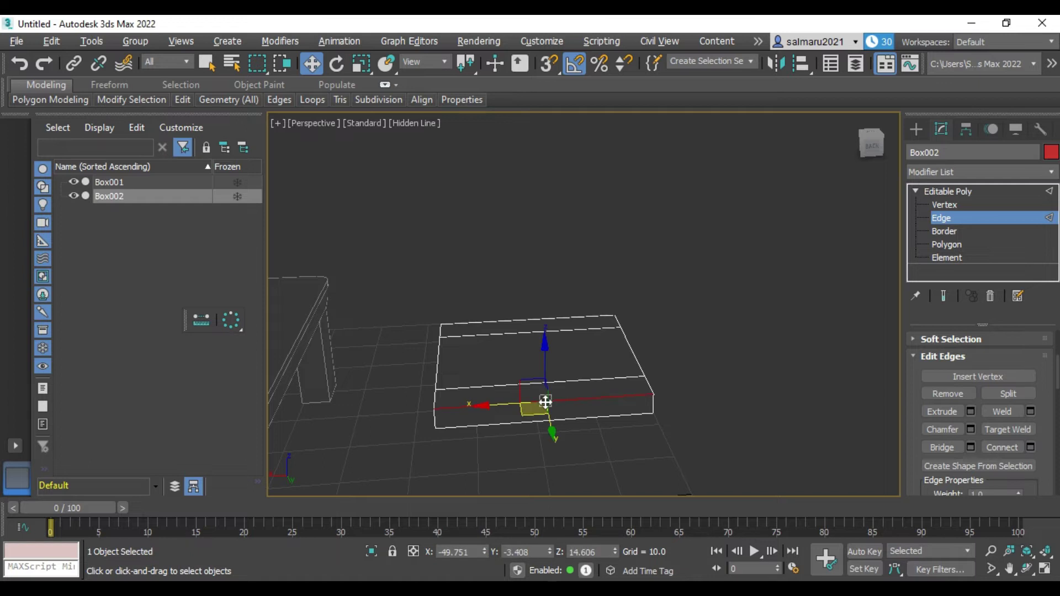
pyautogui.keyDown('ctrl'); pyautogui.click(499, 386); pyautogui.keyUp('ctrl')
pyautogui.keyDown('ctrl'); pyautogui.click(493, 335); pyautogui.keyUp('ctrl')
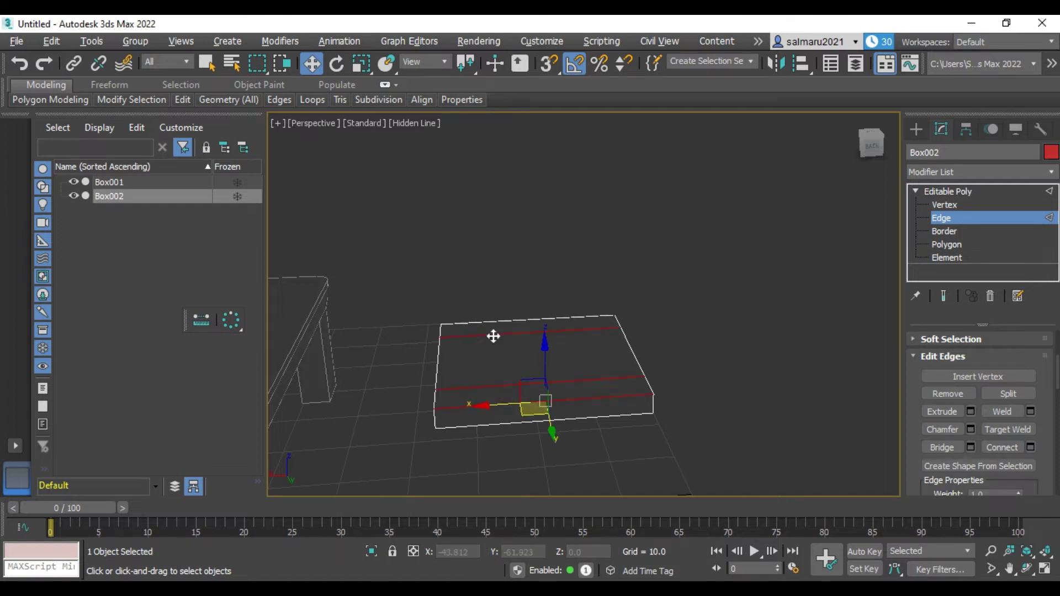
pyautogui.keyDown('ctrl'); pyautogui.click(495, 323); pyautogui.keyUp('ctrl')
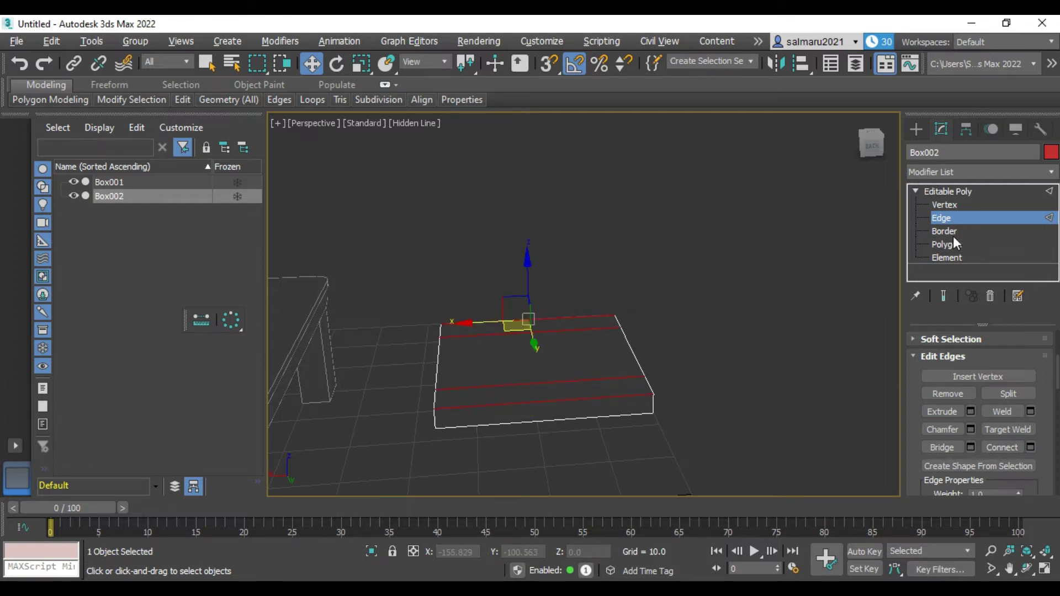
# - Connect the selected parallel edges into pinched edges forming corner squares, then clear the selection
pyautogui.click(1031, 449)
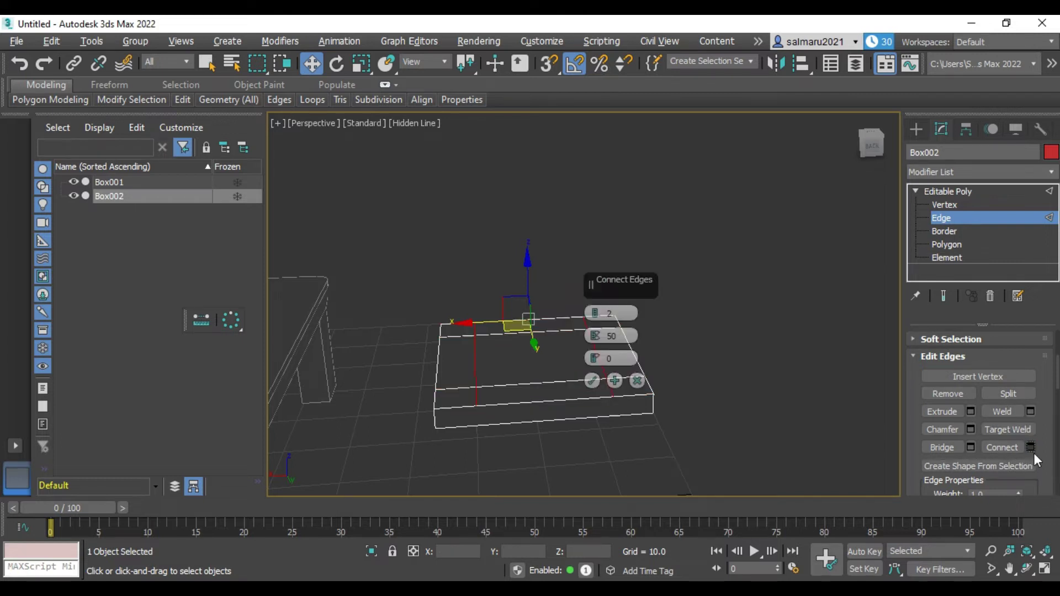
pyautogui.click(597, 380)
pyautogui.click(750, 364)
pyautogui.keyDown('alt'); pyautogui.moveTo(656, 352); pyautogui.dragTo(638, 345, button='middle'); pyautogui.keyUp('alt')
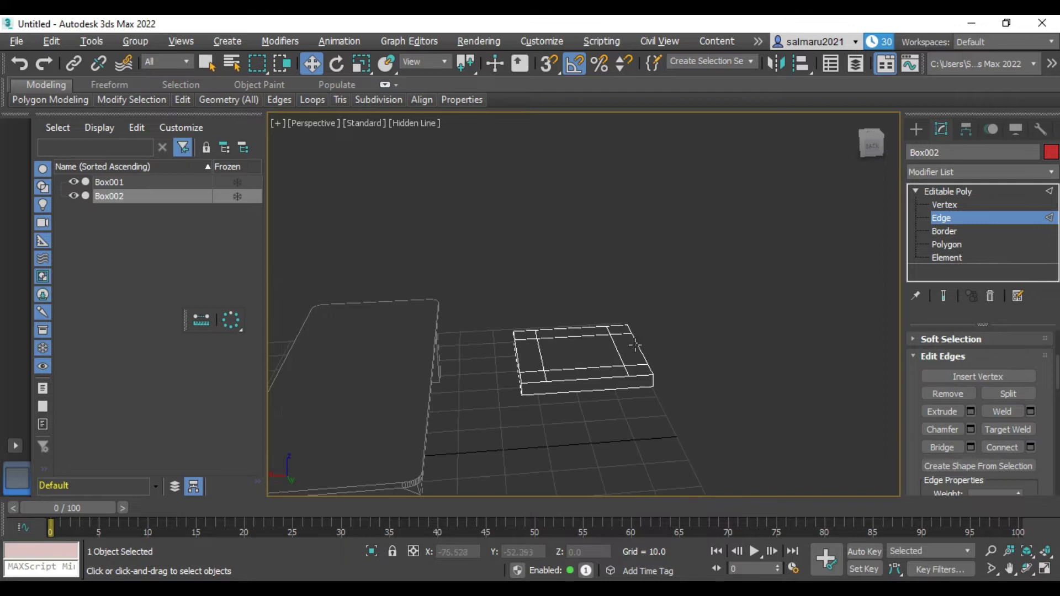
pyautogui.click(645, 373)
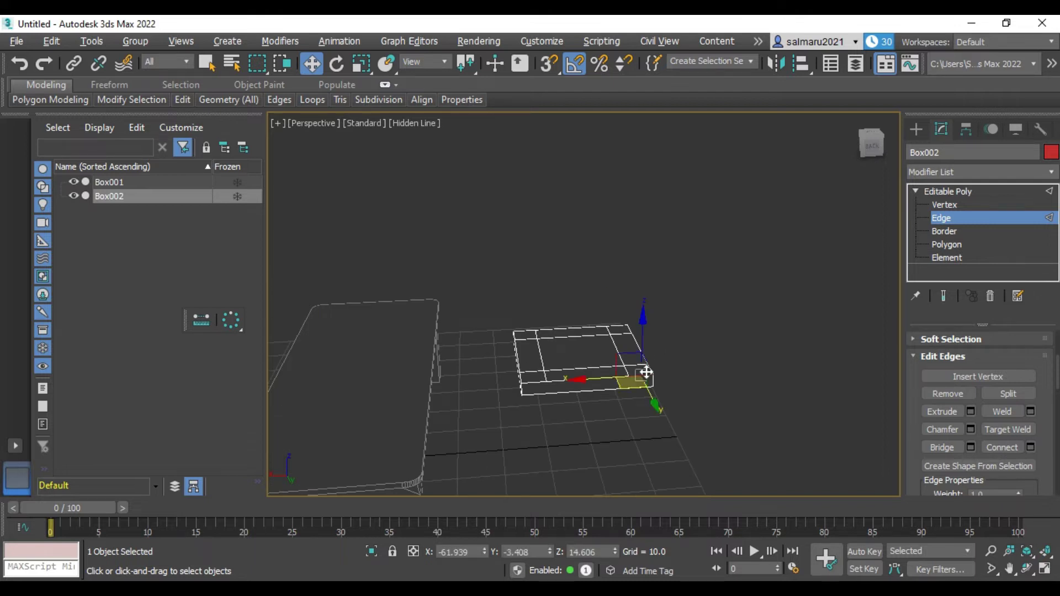
pyautogui.click(731, 368)
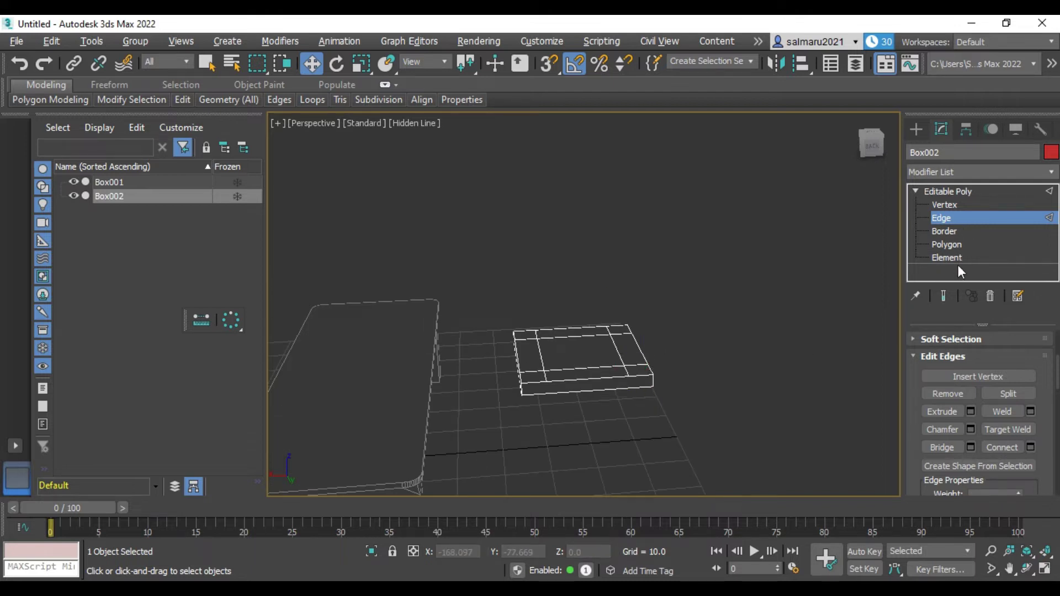
pyautogui.scroll(2, 1048, 367)
pyautogui.scroll(2, 1048, 370)
pyautogui.scroll(1, 1049, 374)
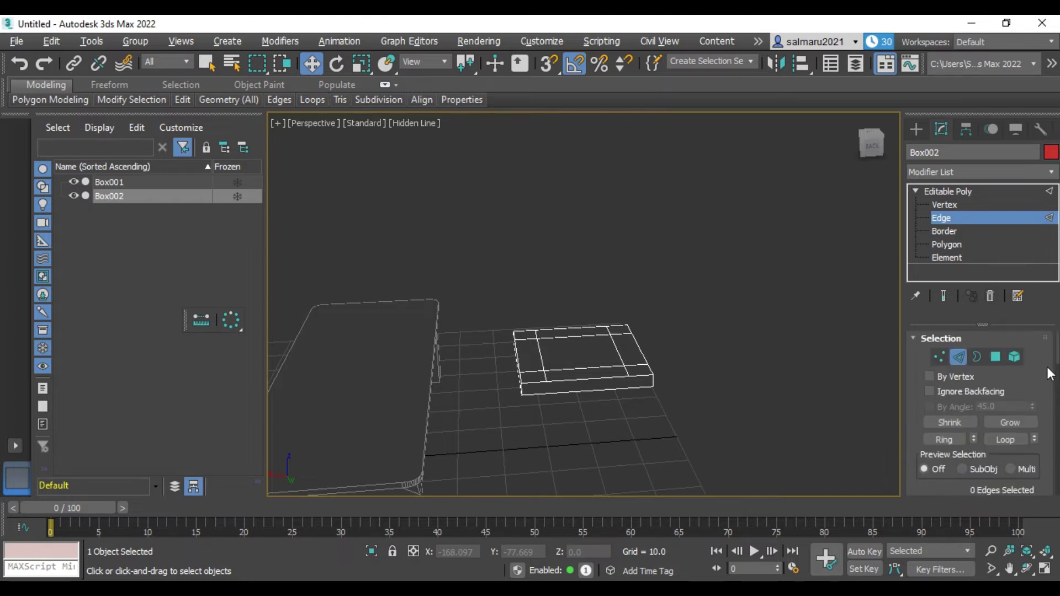
# - At Polygon level, select the box's four corner squares
pyautogui.click(992, 358)
pyautogui.click(640, 367)
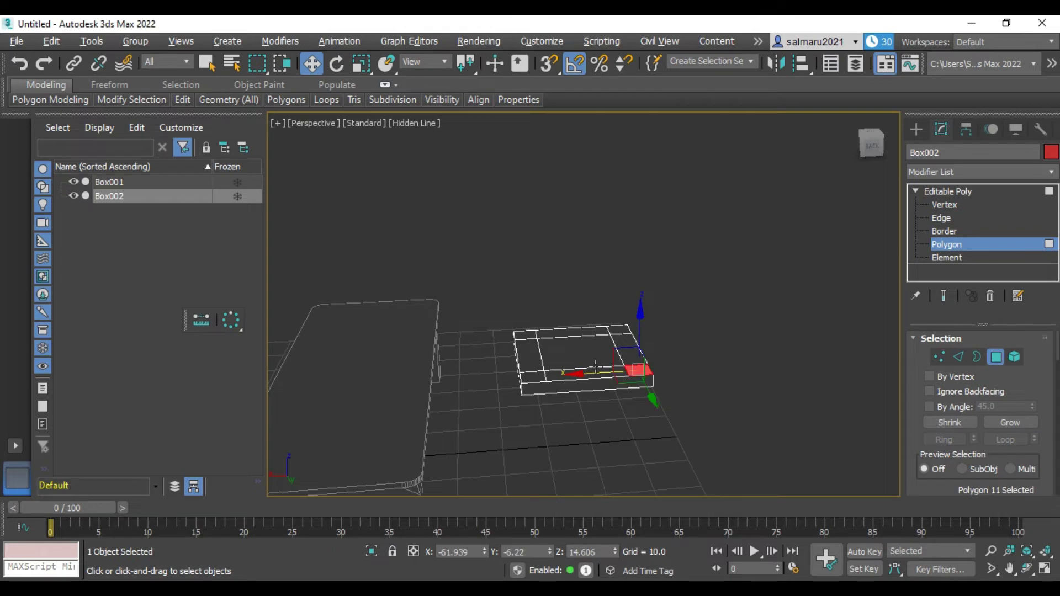
pyautogui.keyDown('ctrl'); pyautogui.click(532, 378); pyautogui.keyUp('ctrl')
pyautogui.keyDown('ctrl'); pyautogui.click(525, 334); pyautogui.keyUp('ctrl')
pyautogui.keyDown('ctrl'); pyautogui.click(618, 330); pyautogui.keyUp('ctrl')
pyautogui.scroll(-2, 1027, 397)
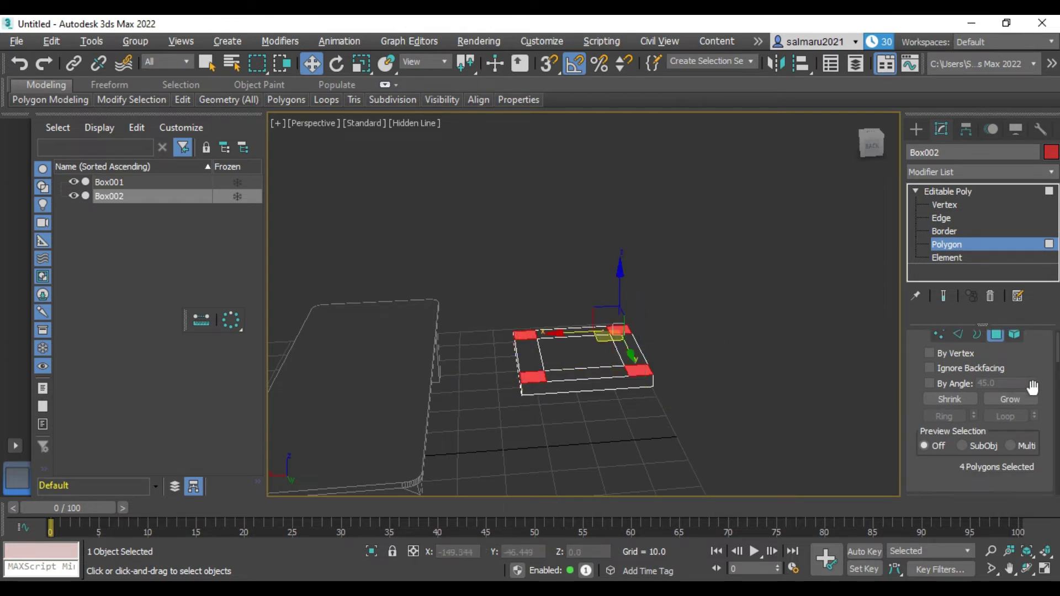
pyautogui.scroll(-3, 1036, 402)
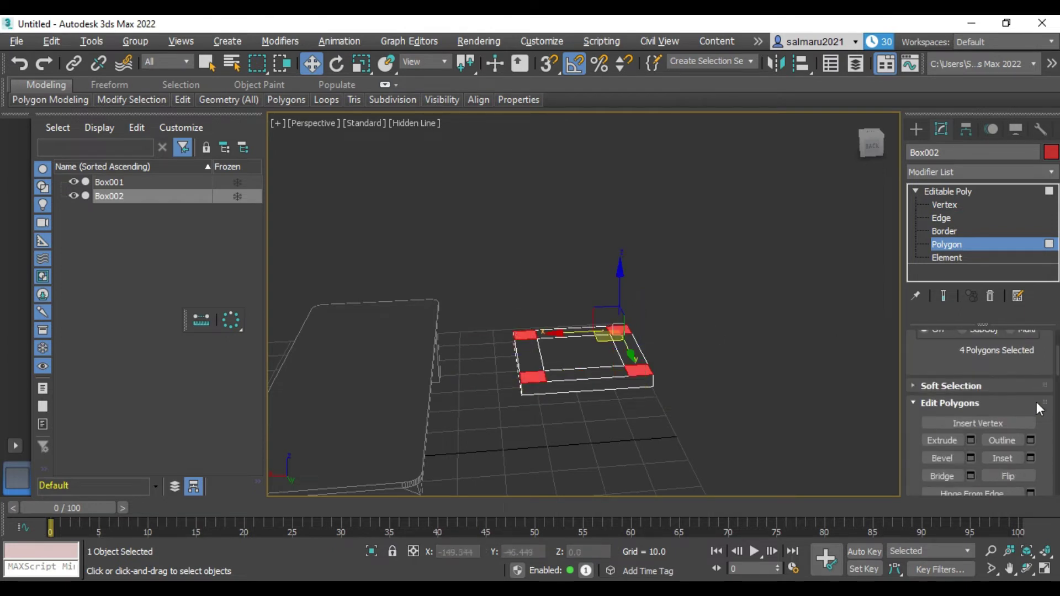
# - Extrude the four corner squares to a height of 20 and deselect them
pyautogui.click(970, 441)
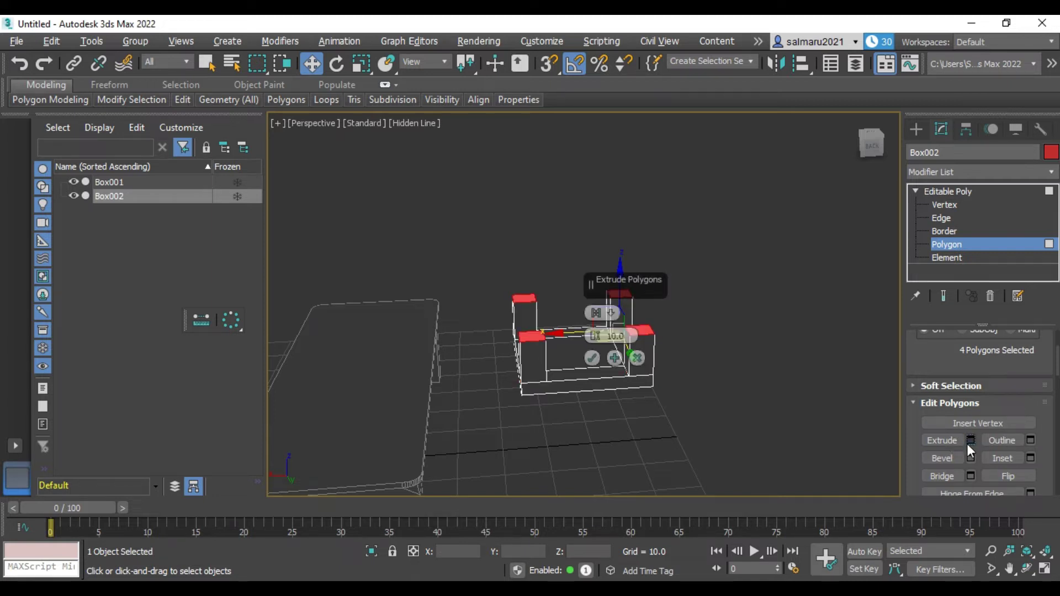
pyautogui.moveTo(614, 335)
pyautogui.doubleClick(622, 336)
pyautogui.write('20')
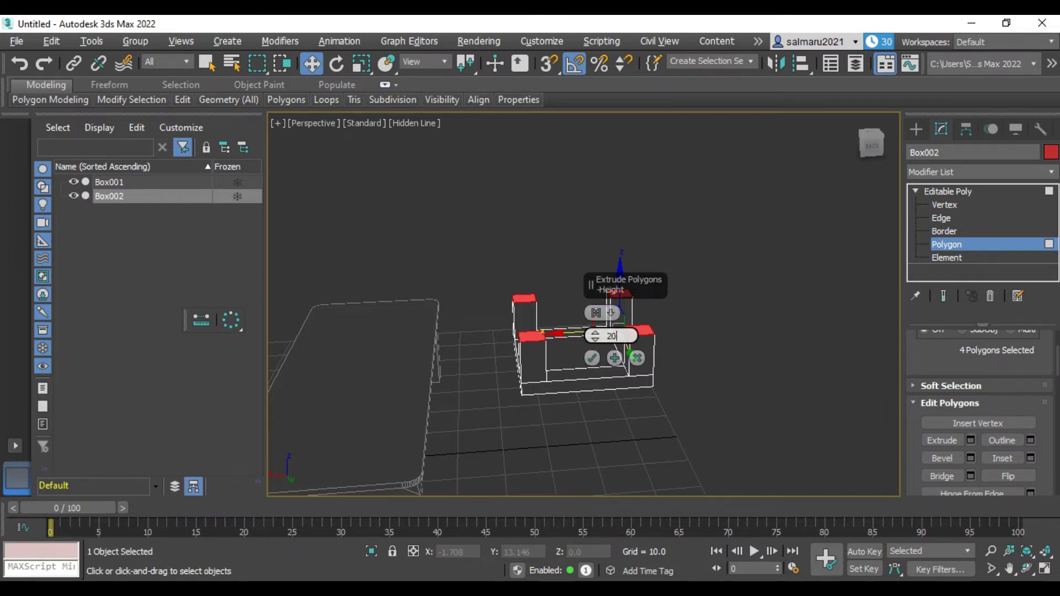
pyautogui.click(593, 359)
pyautogui.click(727, 387)
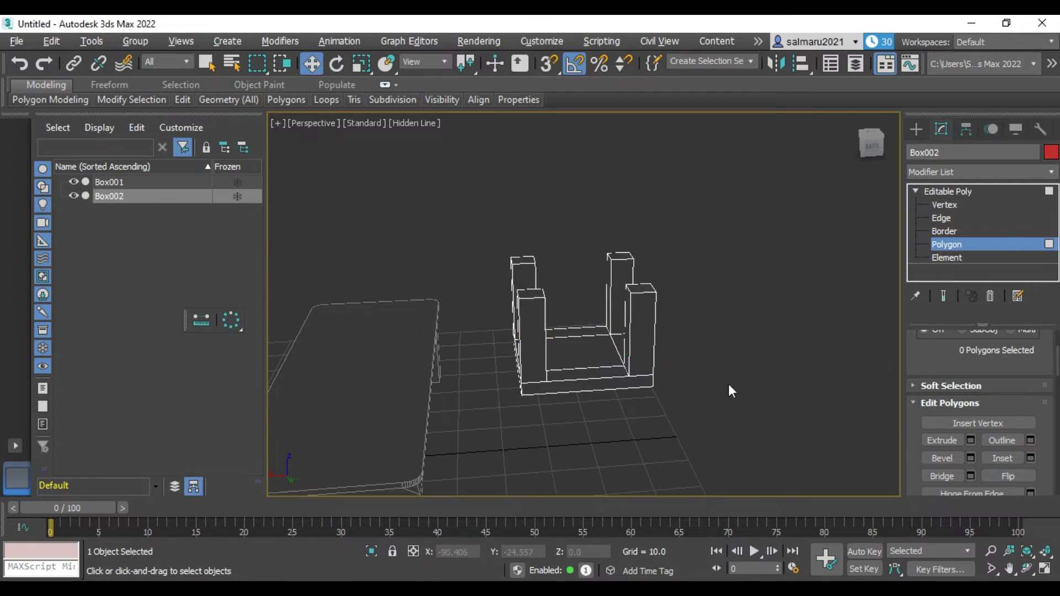
pyautogui.scroll(-3, 728, 391)
pyautogui.scroll(3, 728, 391)
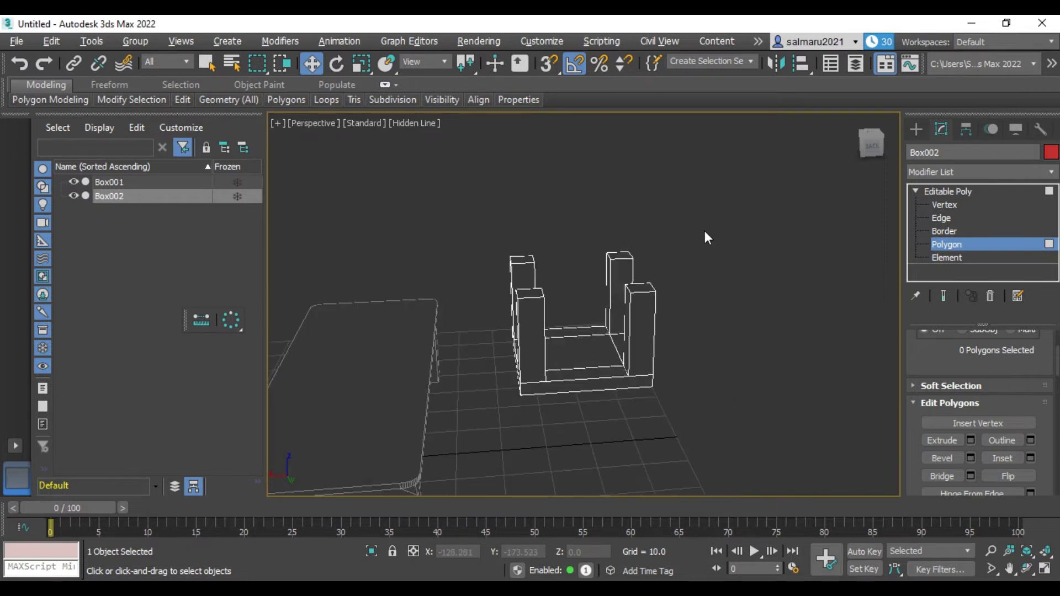
# - Leave polygon level, reselect the box and try a free rotation, then undo it
pyautogui.click(915, 130)
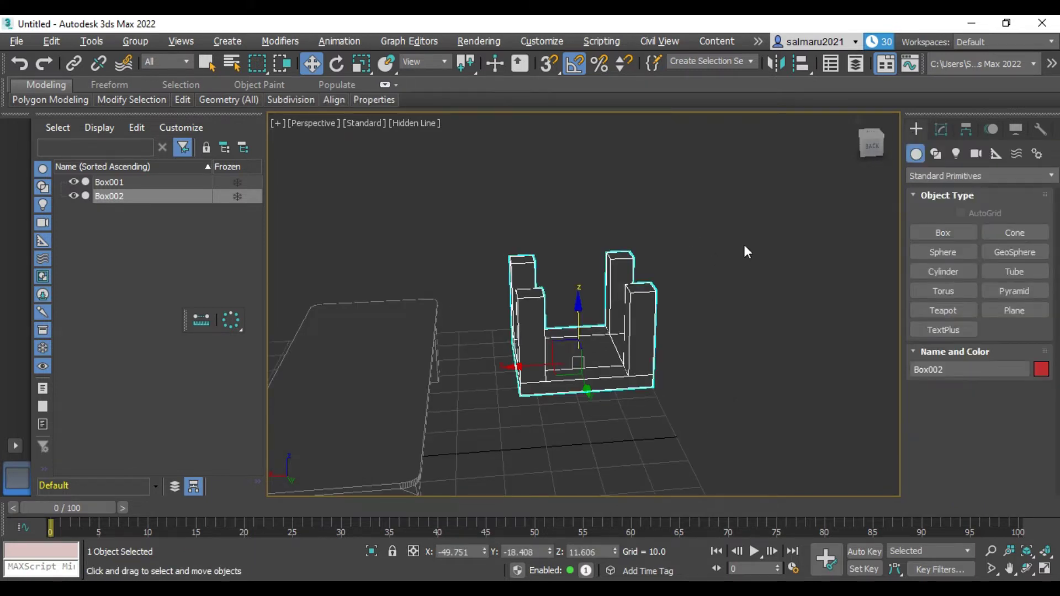
pyautogui.click(674, 384)
pyautogui.click(637, 372)
pyautogui.click(338, 62)
pyautogui.moveTo(644, 317)
pyautogui.mouseDown()
pyautogui.moveTo(700, 371)
pyautogui.moveTo(692, 416)
pyautogui.mouseUp()
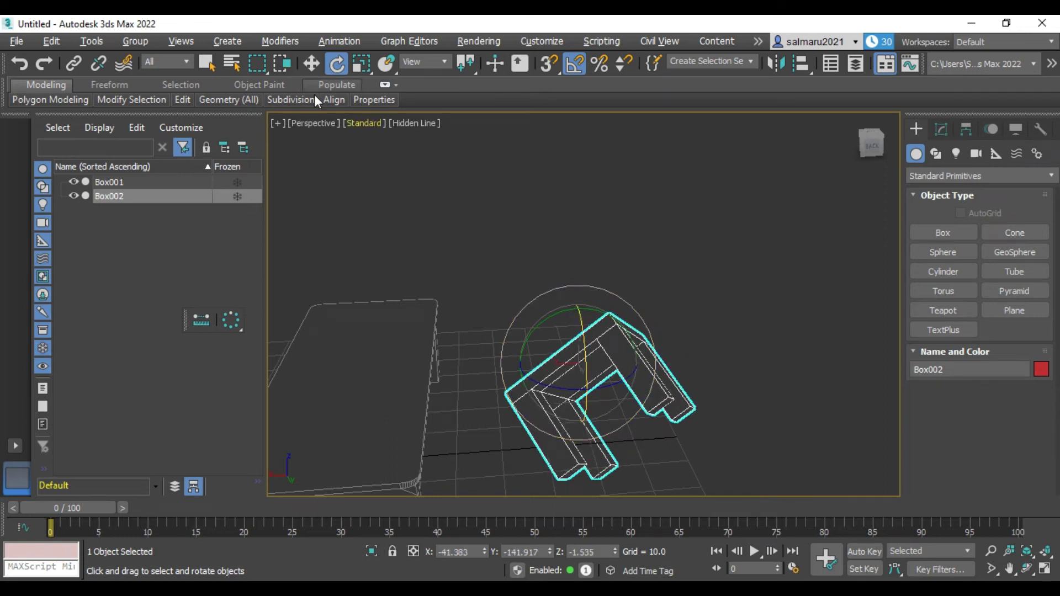
pyautogui.hotkey('ctrl', 'z')
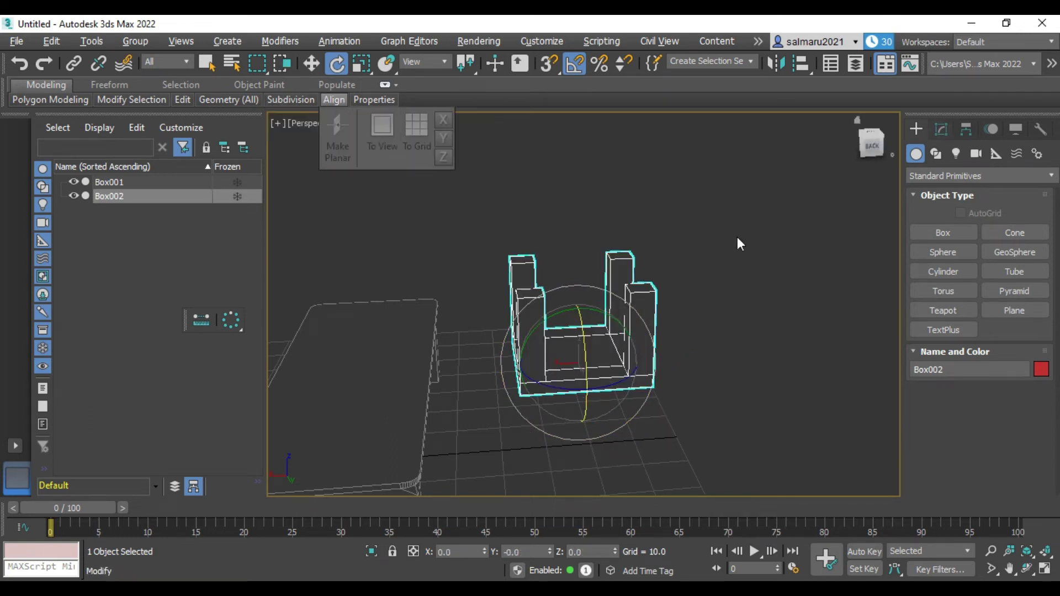
# - Flip Box002 180 degrees about X so the posts point down, then reselect it
pyautogui.doubleClick(453, 551)
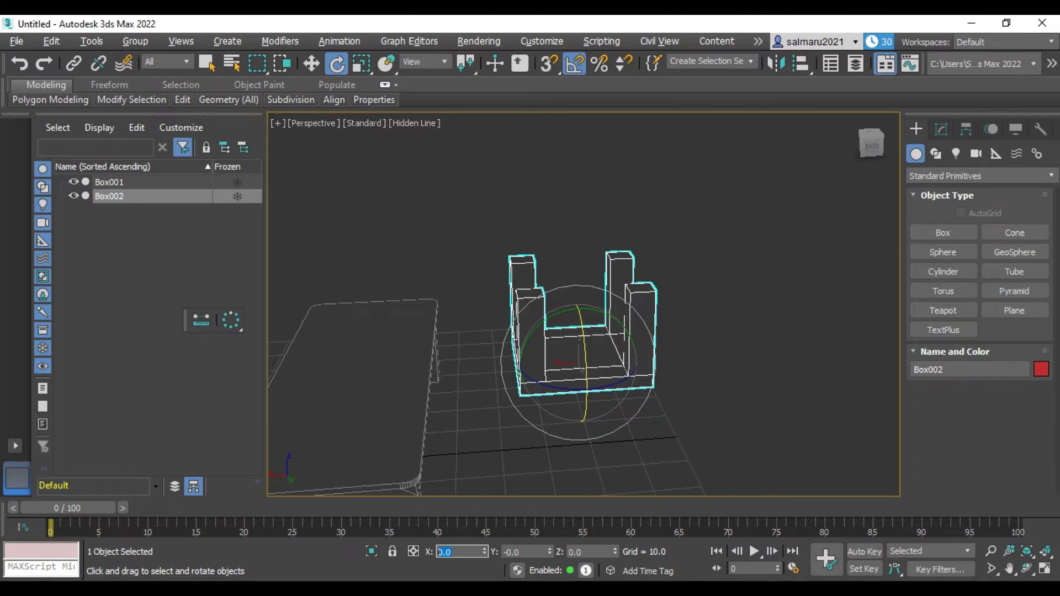
pyautogui.write('180')
pyautogui.press('Return')
pyautogui.click(804, 359)
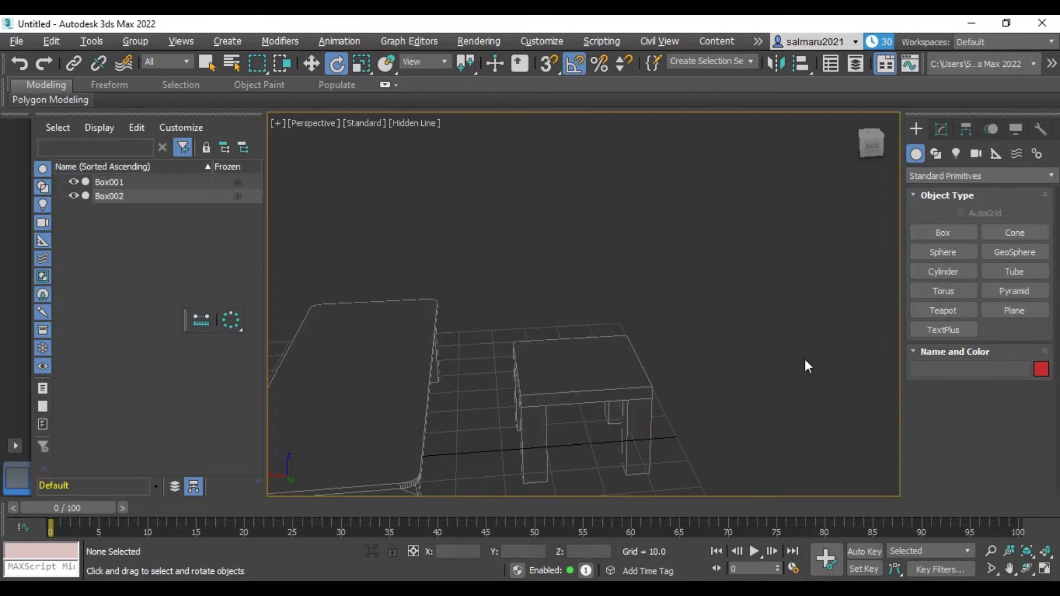
pyautogui.scroll(-5, 739, 342)
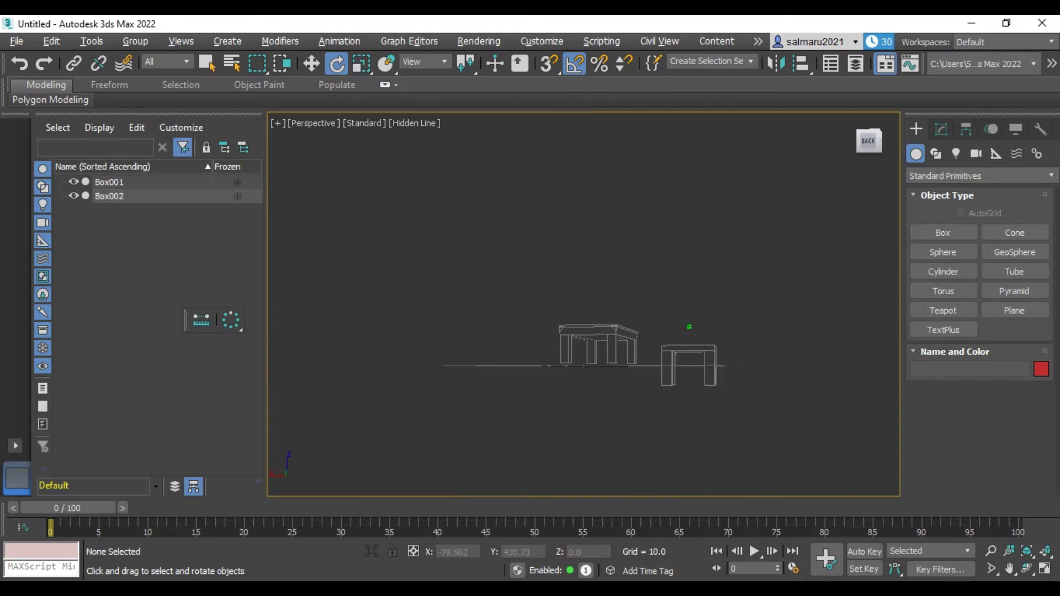
pyautogui.moveTo(871, 144); pyautogui.dragTo(861, 125)
pyautogui.click(702, 345)
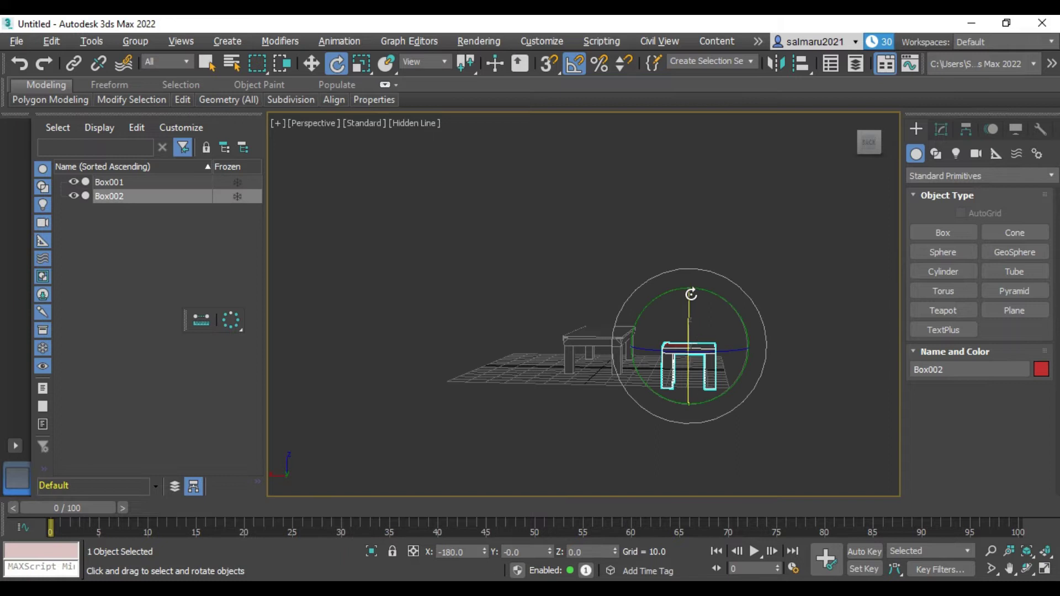
pyautogui.click(319, 64)
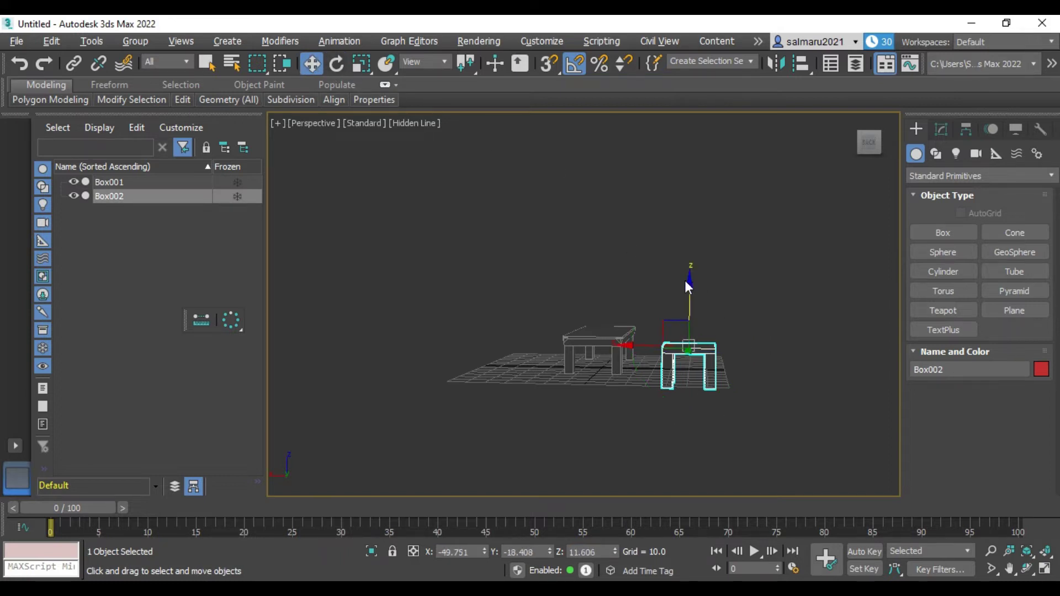
# - Raise the flipped stool along Z onto the grid, then reselect it for editing
pyautogui.moveTo(690, 283); pyautogui.dragTo(696, 258)
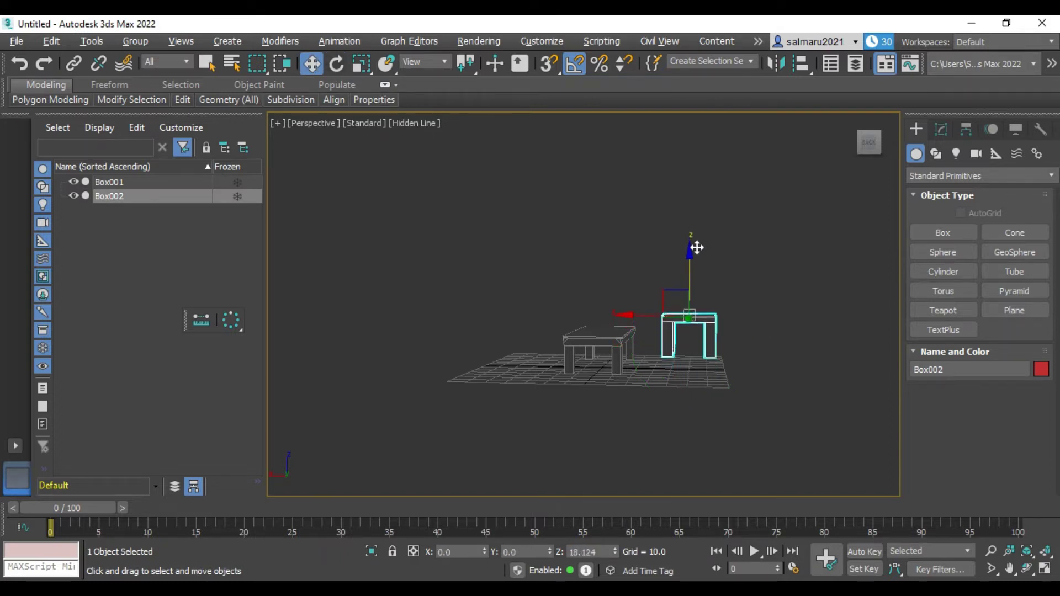
pyautogui.click(774, 282)
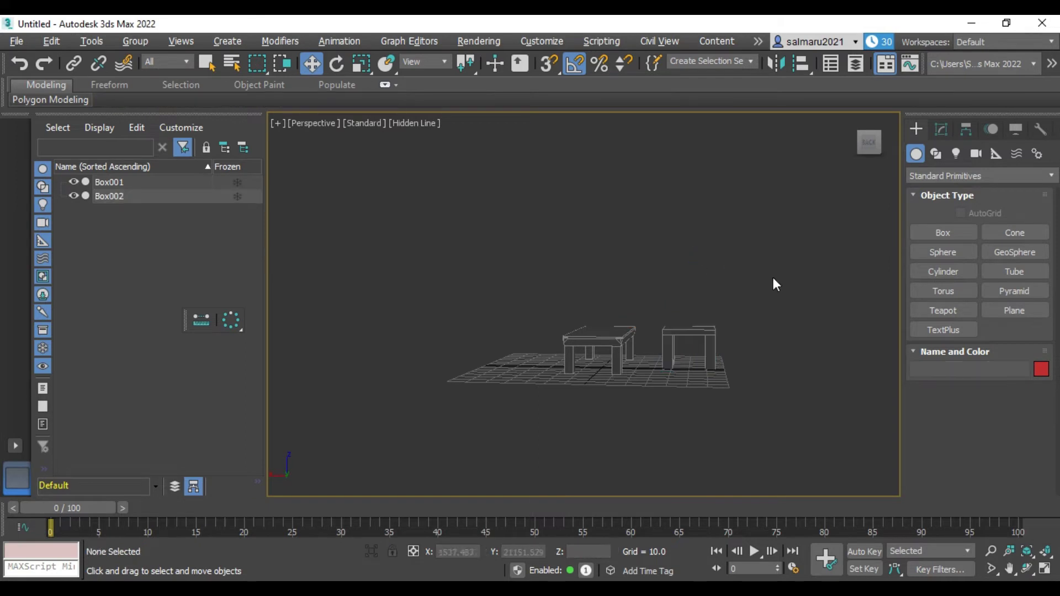
pyautogui.moveTo(867, 144)
pyautogui.mouseDown()
pyautogui.moveTo(861, 138)
pyautogui.moveTo(872, 160)
pyautogui.mouseUp()
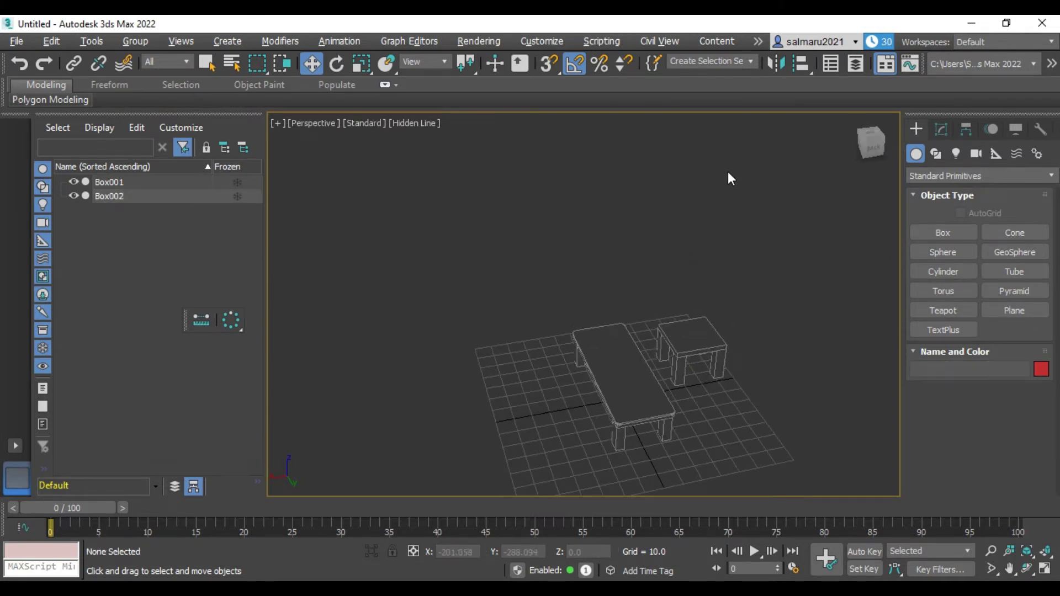
pyautogui.scroll(3, 773, 320)
pyautogui.scroll(-1, 789, 265)
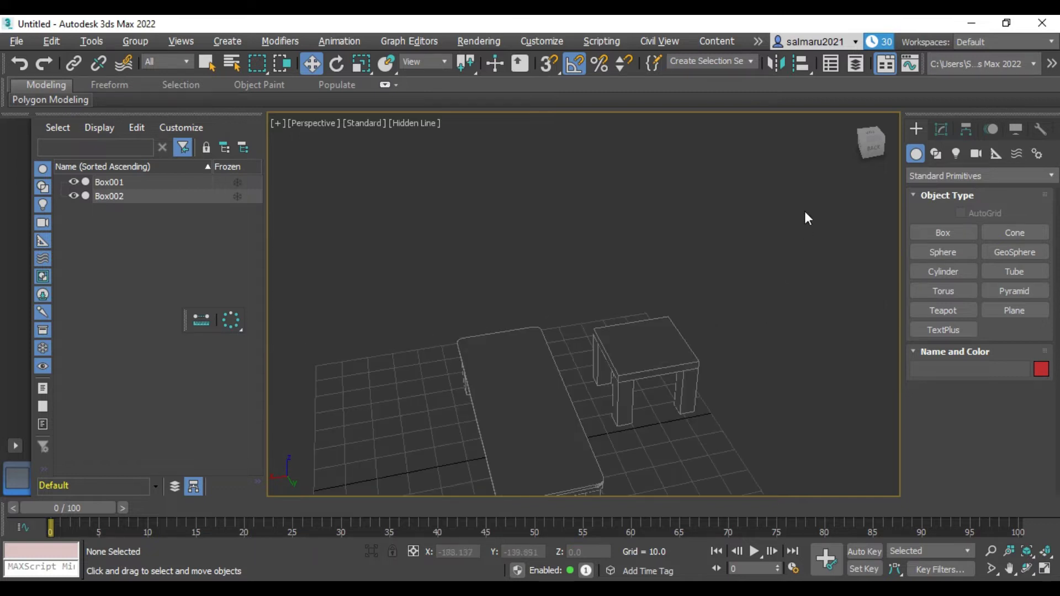
pyautogui.moveTo(879, 148); pyautogui.dragTo(862, 165)
pyautogui.scroll(3, 827, 317)
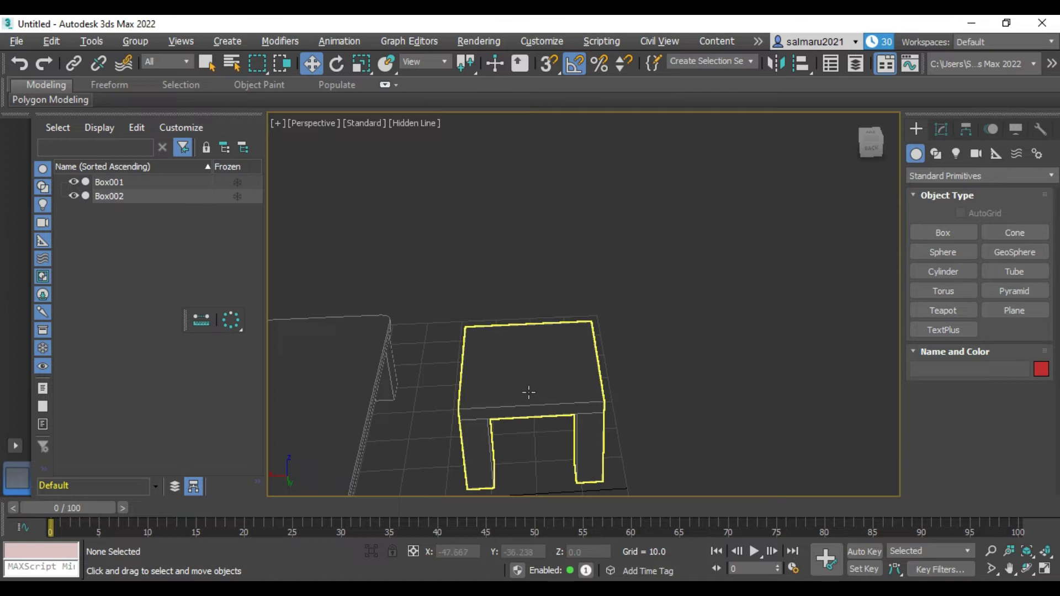
pyautogui.click(943, 128)
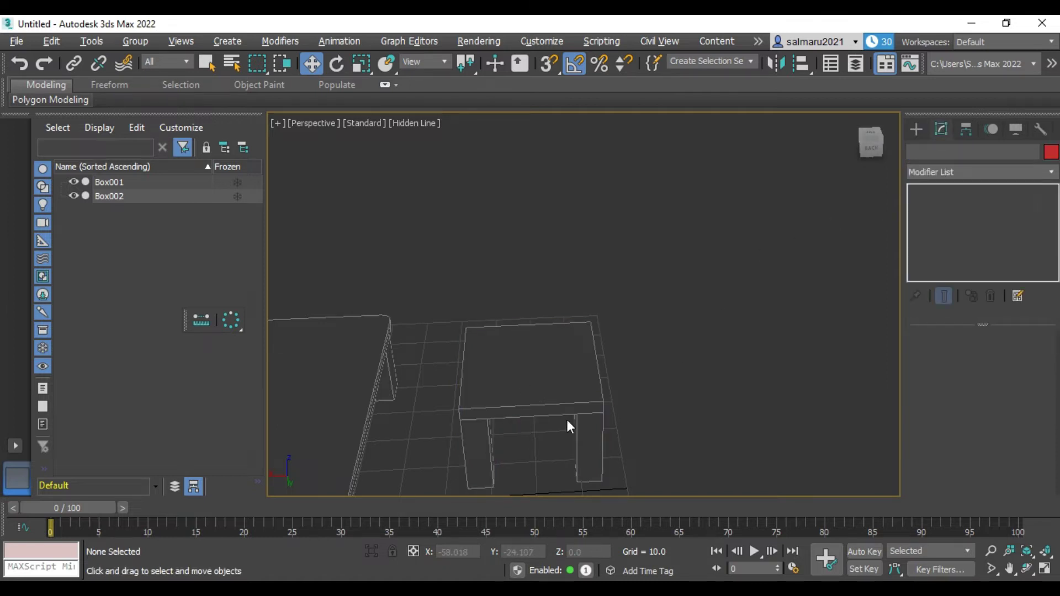
pyautogui.click(570, 390)
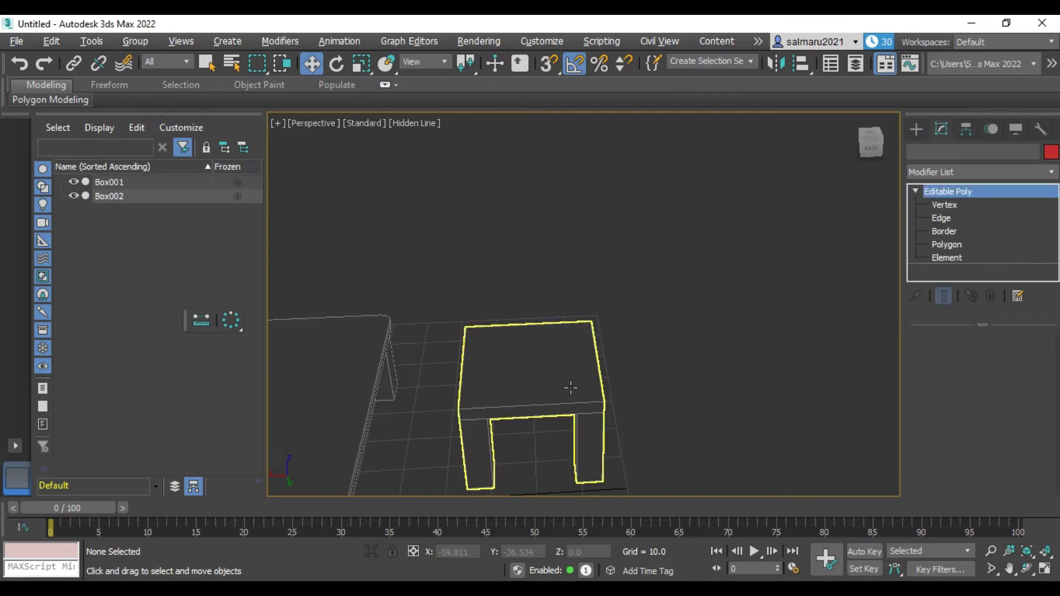
# - At Edge level, select the stool's front and back top edges
pyautogui.click(943, 216)
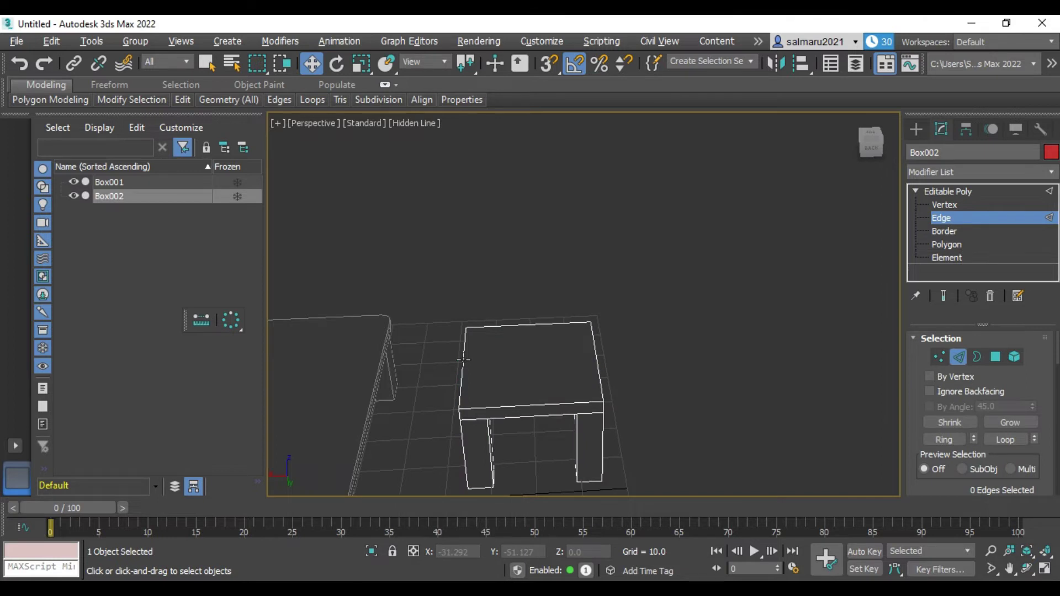
pyautogui.click(527, 407)
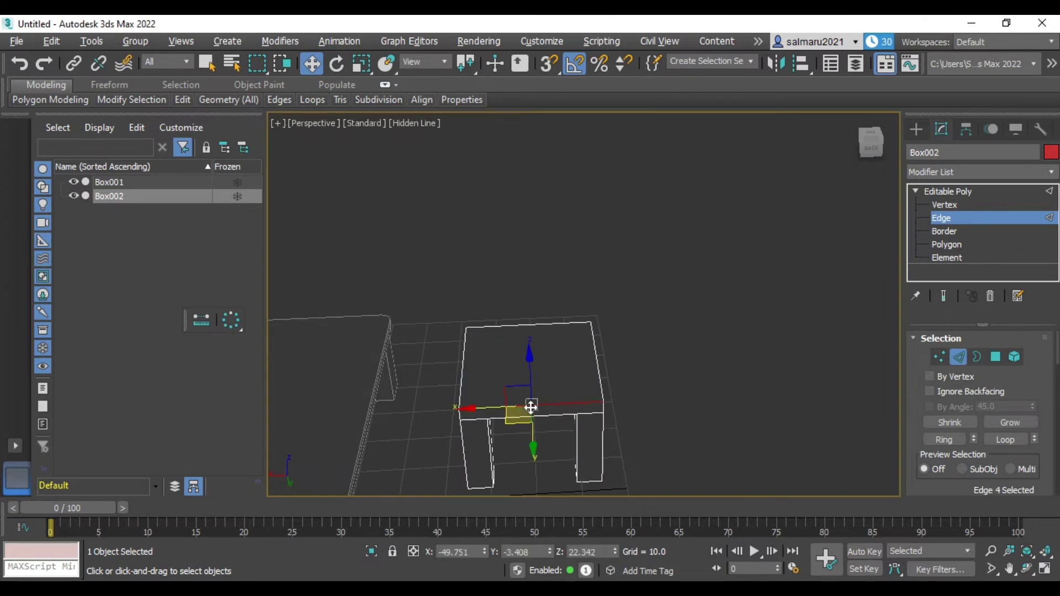
pyautogui.keyDown('ctrl'); pyautogui.click(545, 325); pyautogui.keyUp('ctrl')
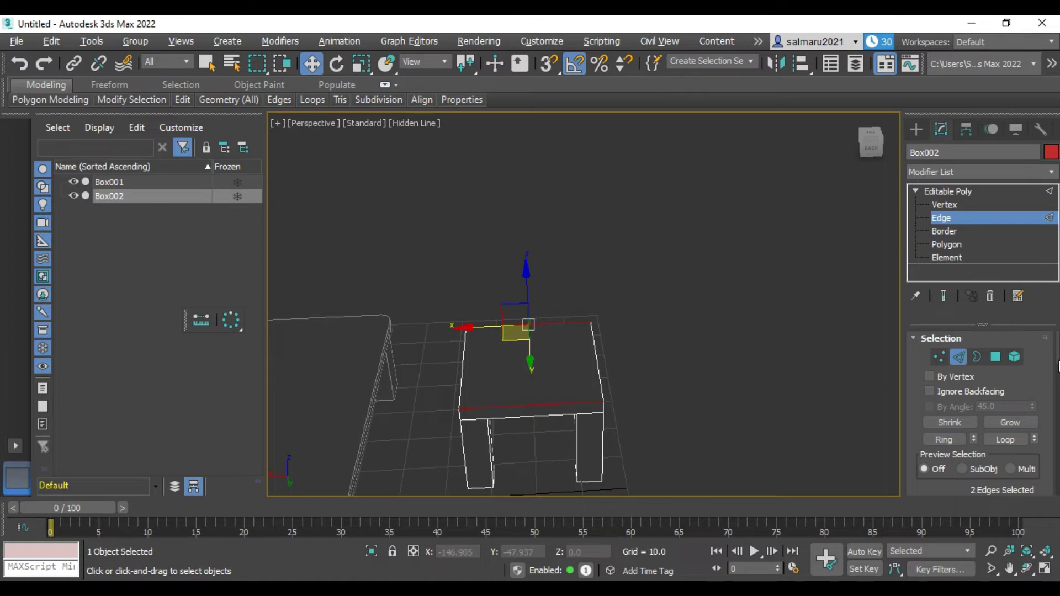
pyautogui.scroll(-1, 1036, 375)
pyautogui.scroll(-1, 1042, 390)
pyautogui.scroll(-1, 1039, 406)
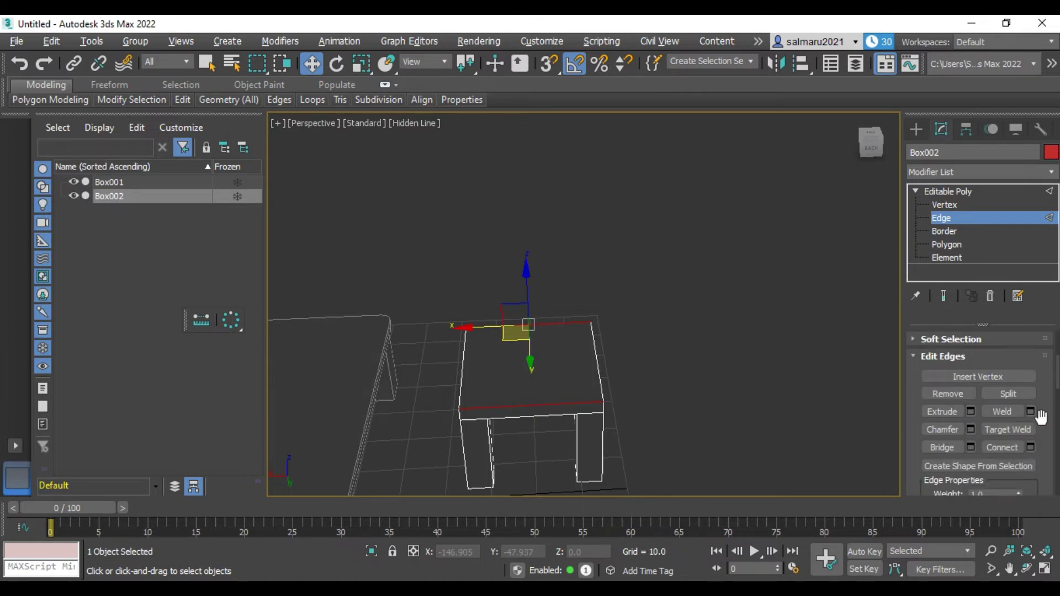
# - Connect them with a single unpinched edge slid toward one side of the seat
pyautogui.click(1031, 449)
pyautogui.click(594, 317)
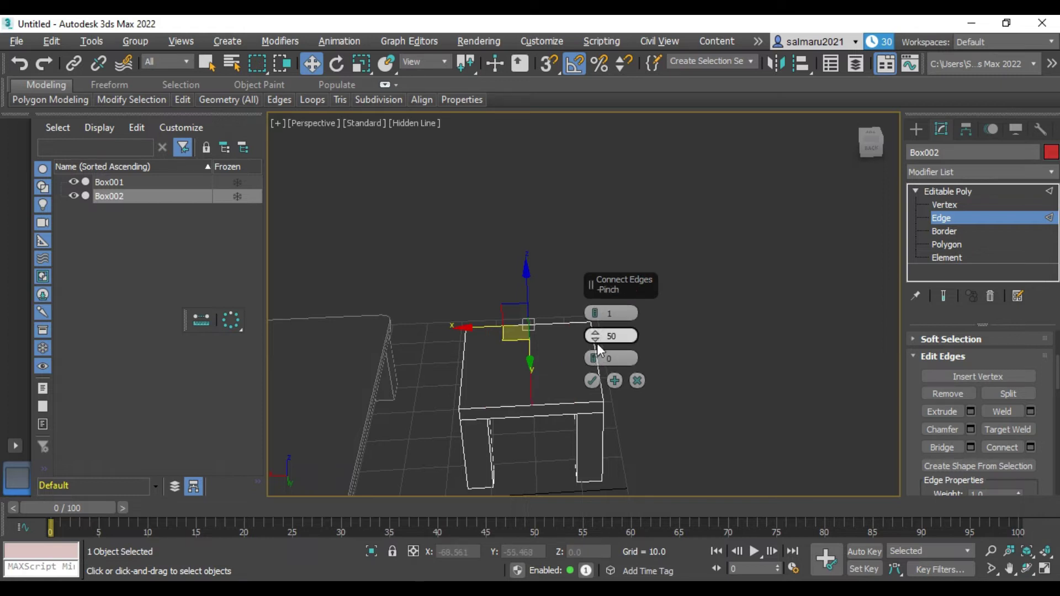
pyautogui.rightClick(598, 335)
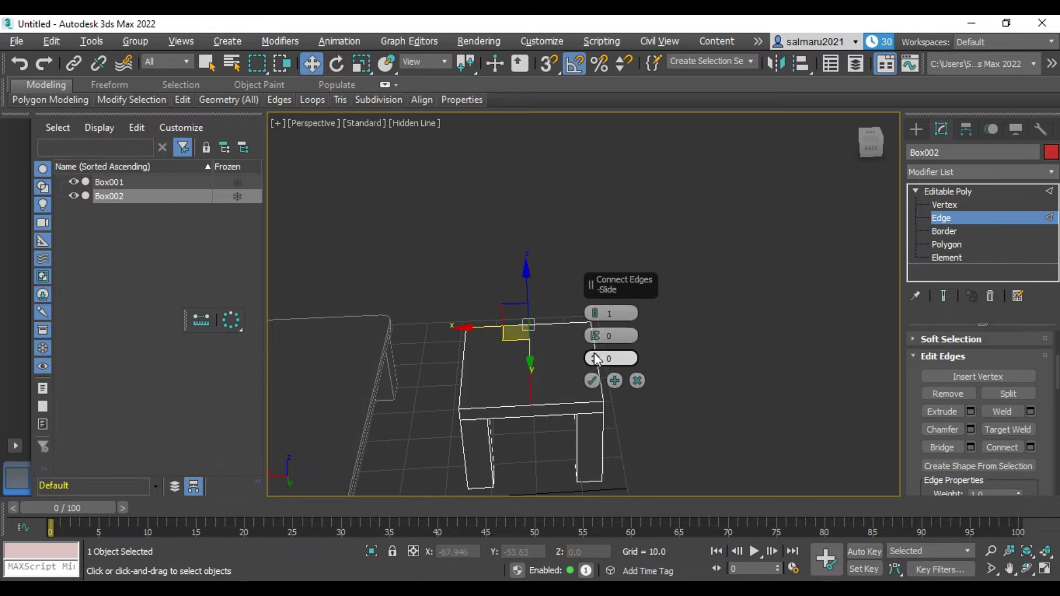
pyautogui.moveTo(594, 359)
pyautogui.mouseDown()
pyautogui.moveTo(606, 569)
pyautogui.moveTo(610, 558)
pyautogui.mouseUp()
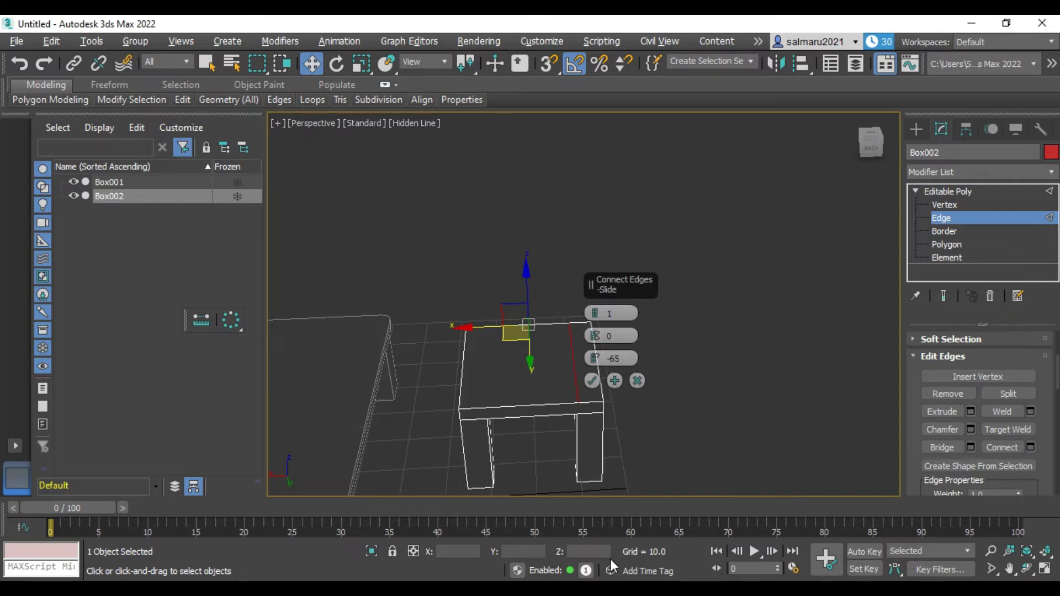
pyautogui.click(591, 382)
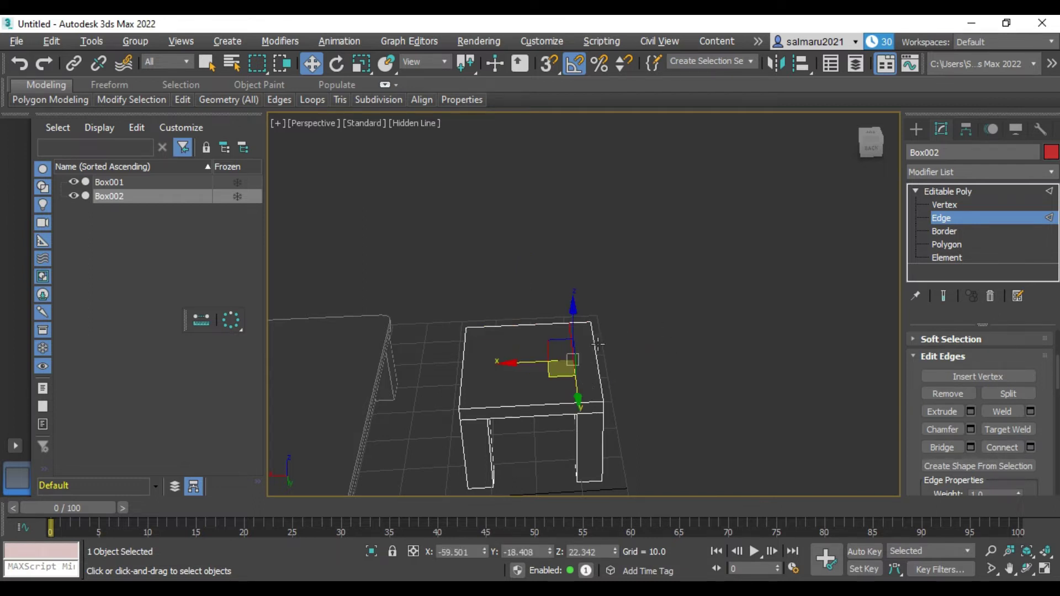
# - Connect the back seat edges with 2 segments, Pinch 45 and Slide 0
pyautogui.click(599, 362)
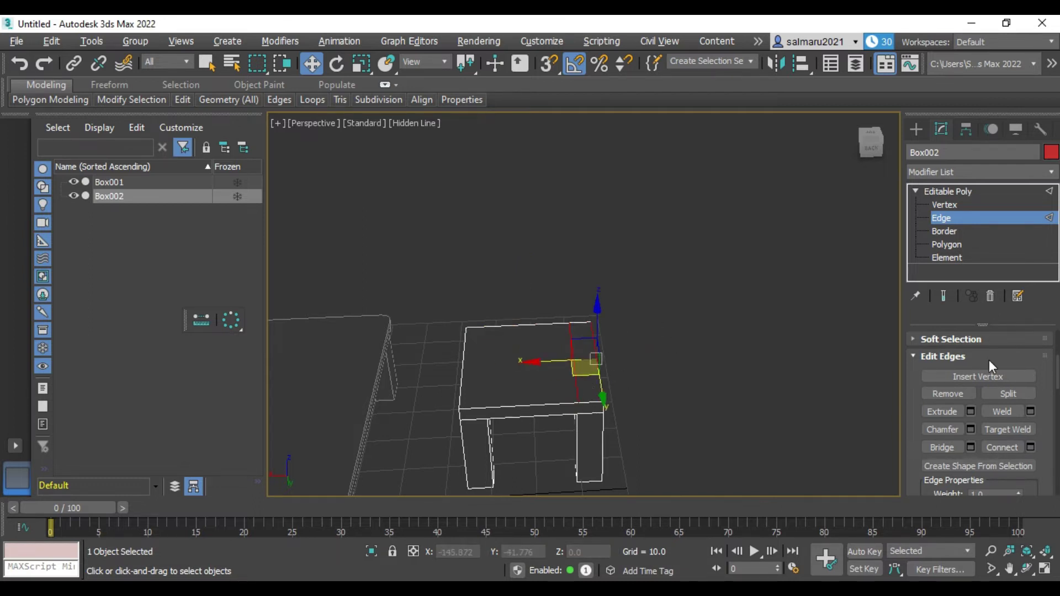
pyautogui.click(1030, 447)
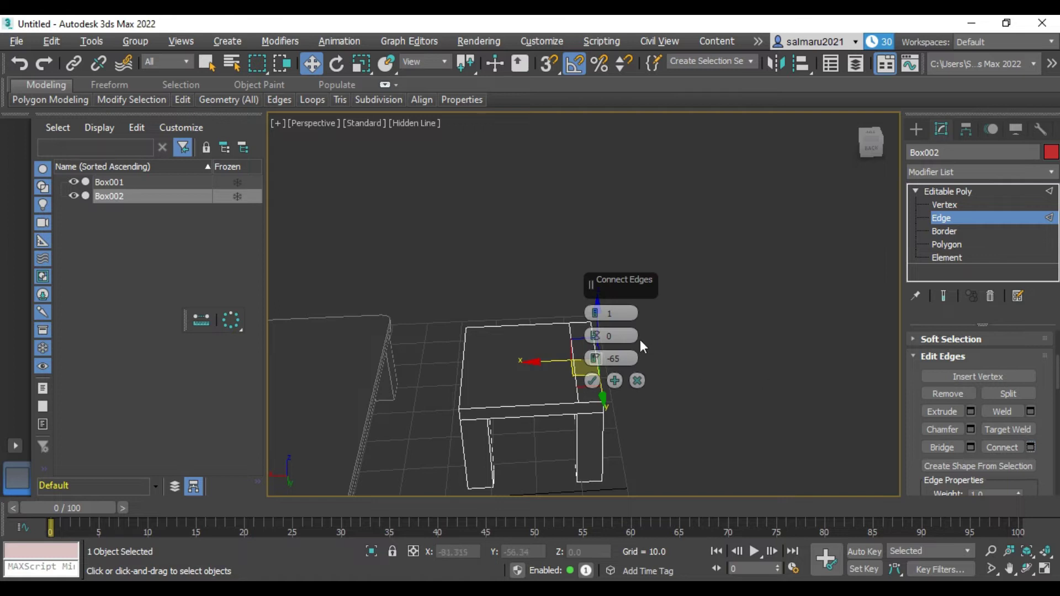
pyautogui.rightClick(596, 358)
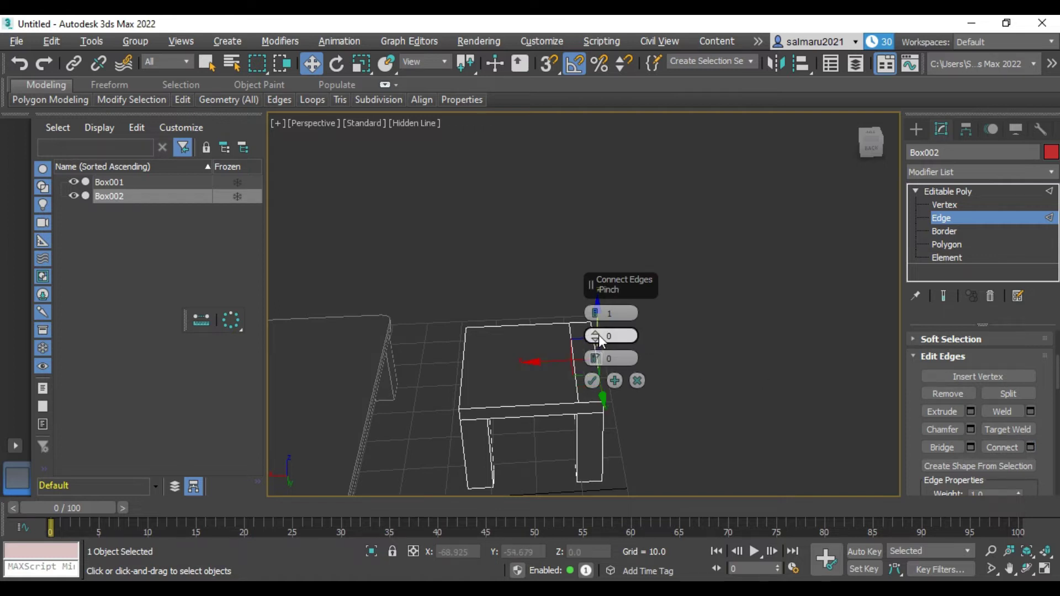
pyautogui.click(595, 334)
pyautogui.click(595, 310)
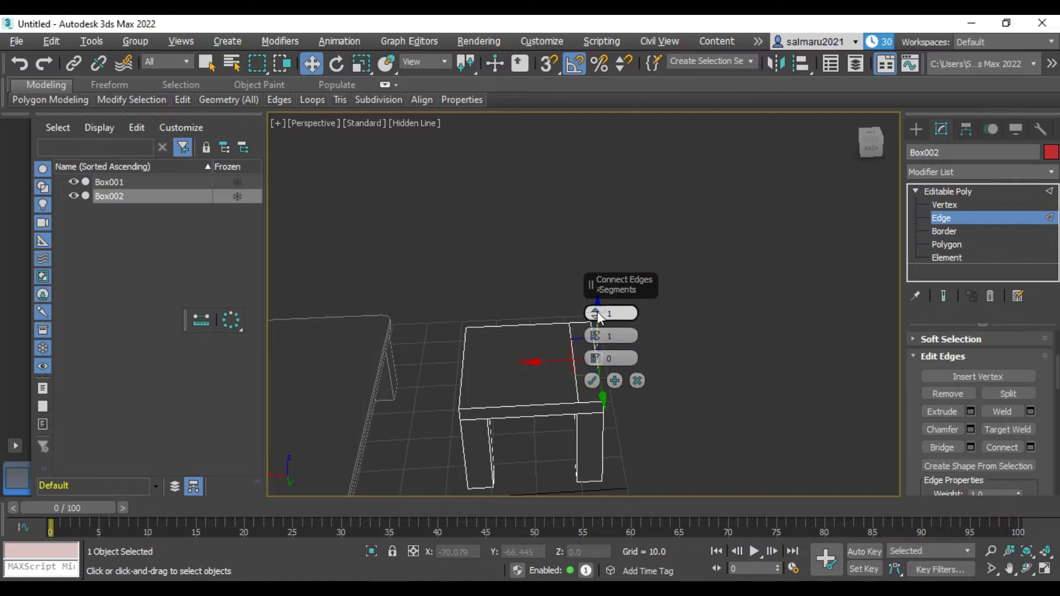
pyautogui.write('45')
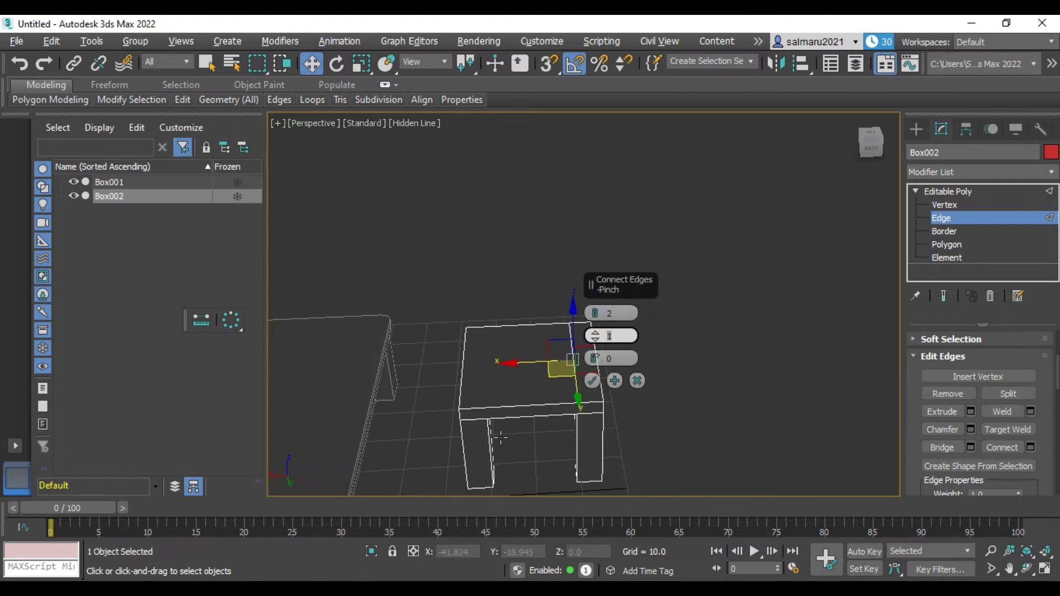
pyautogui.click(592, 380)
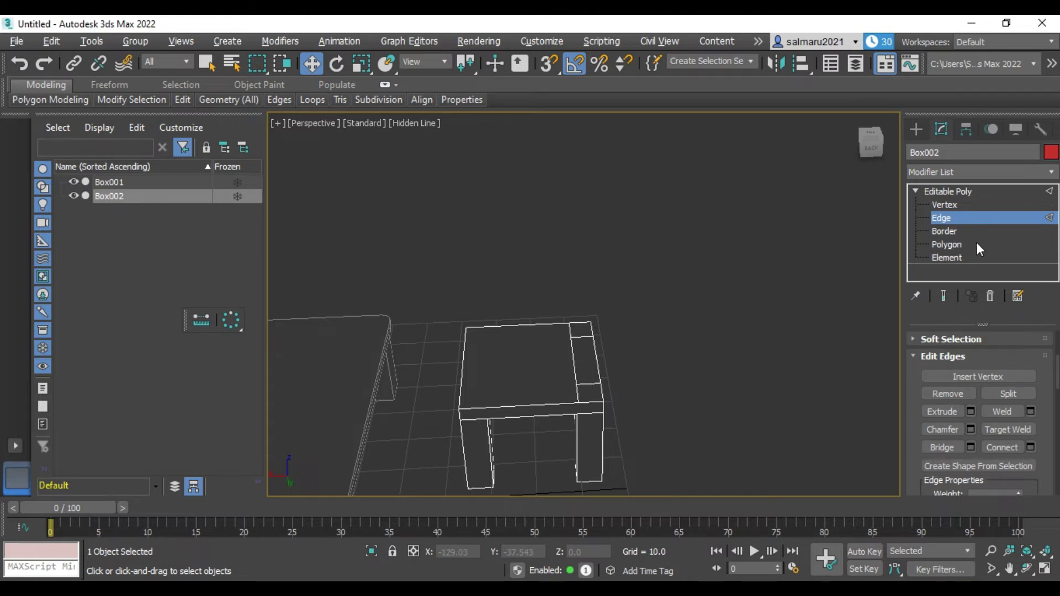
# - Select the two back-corner seat faces and extrude them upward by 20
pyautogui.click(941, 244)
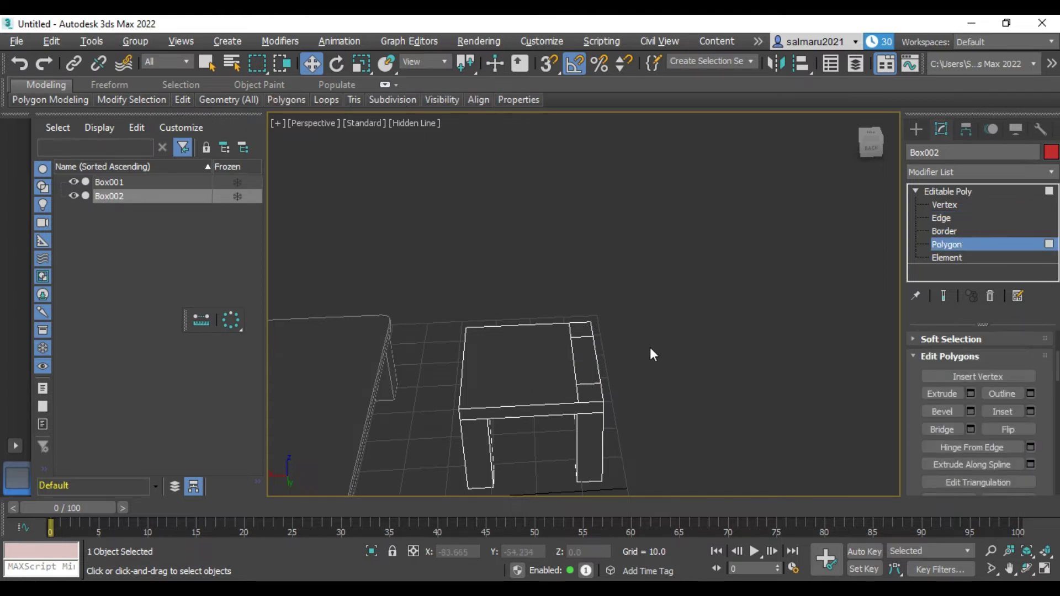
pyautogui.click(591, 392)
pyautogui.keyDown('ctrl'); pyautogui.click(581, 330); pyautogui.keyUp('ctrl')
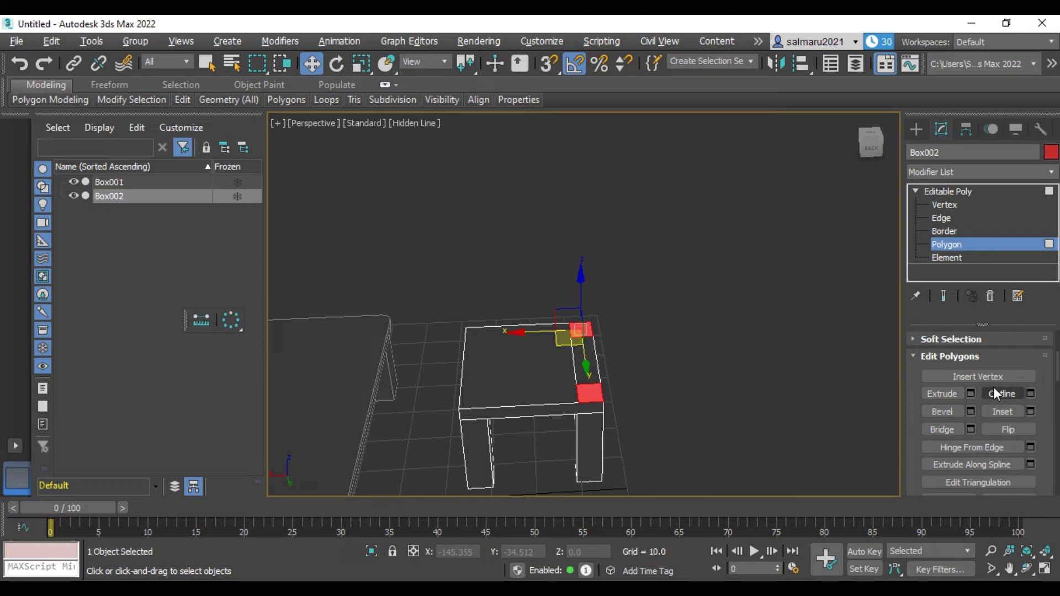
pyautogui.click(969, 394)
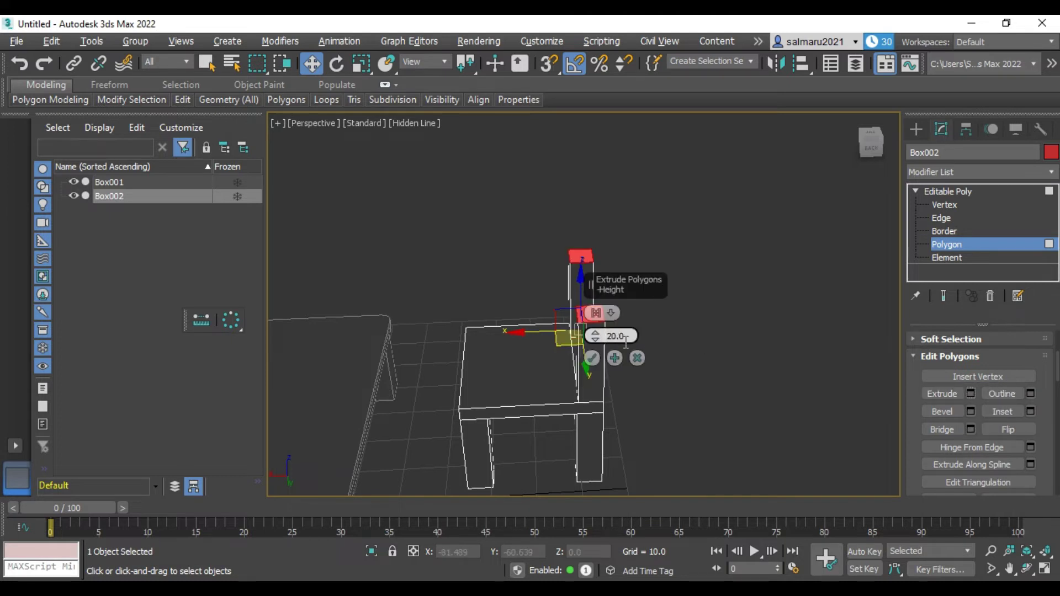
pyautogui.keyDown('alt'); pyautogui.moveTo(842, 161); pyautogui.dragTo(817, 172, button='middle'); pyautogui.keyUp('alt')
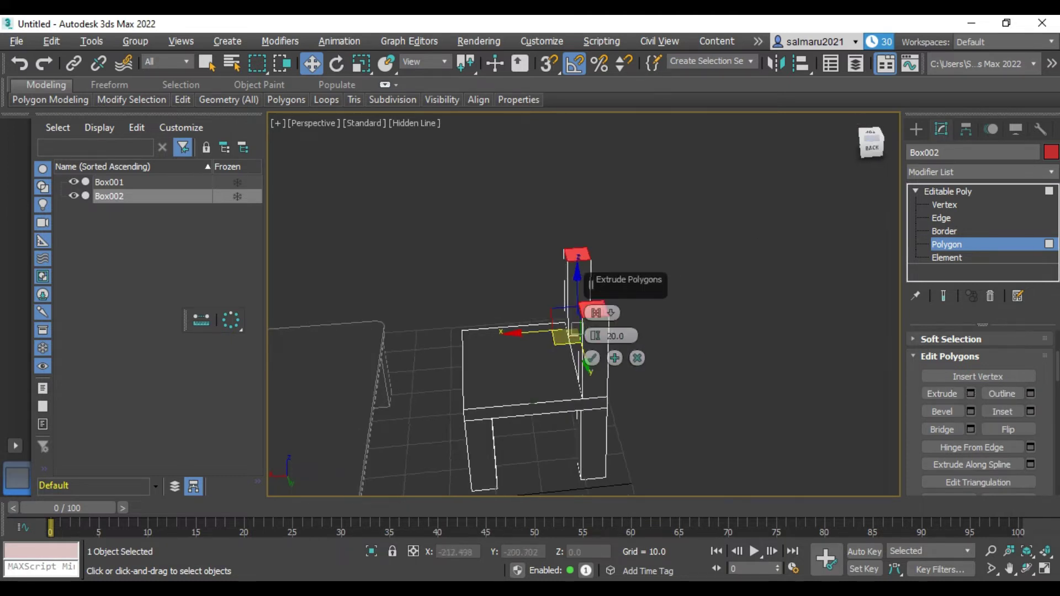
# - Extrude the post tops a further 15 units higher
pyautogui.click(618, 355)
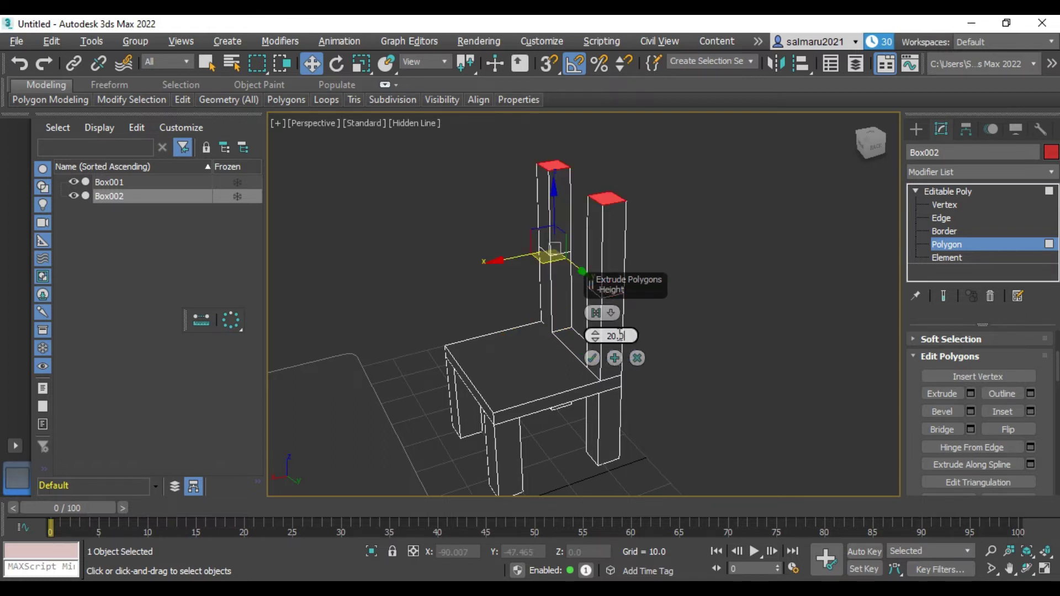
pyautogui.write('15')
pyautogui.click(637, 358)
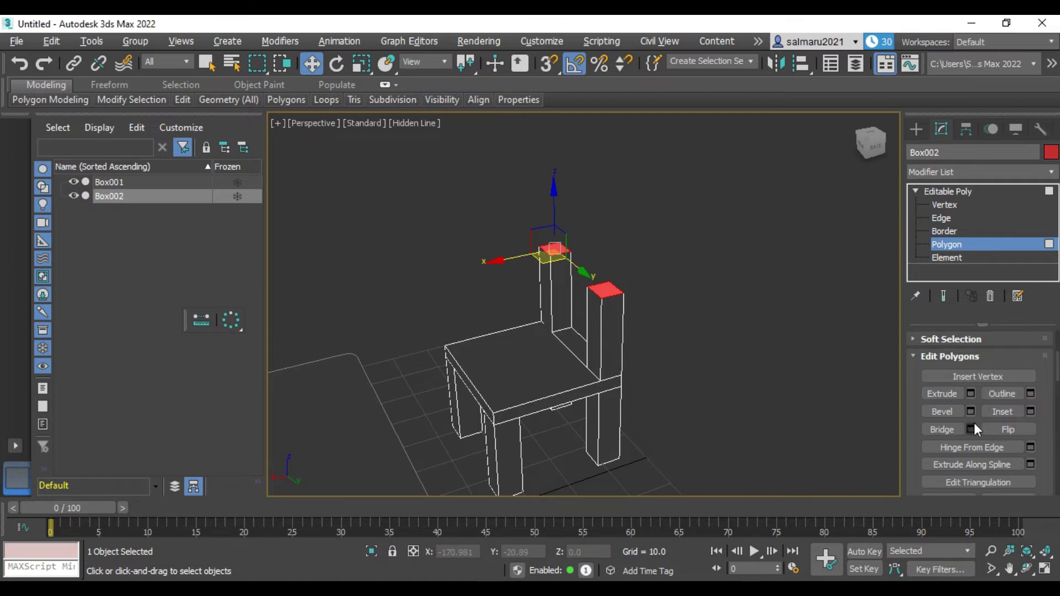
pyautogui.click(970, 394)
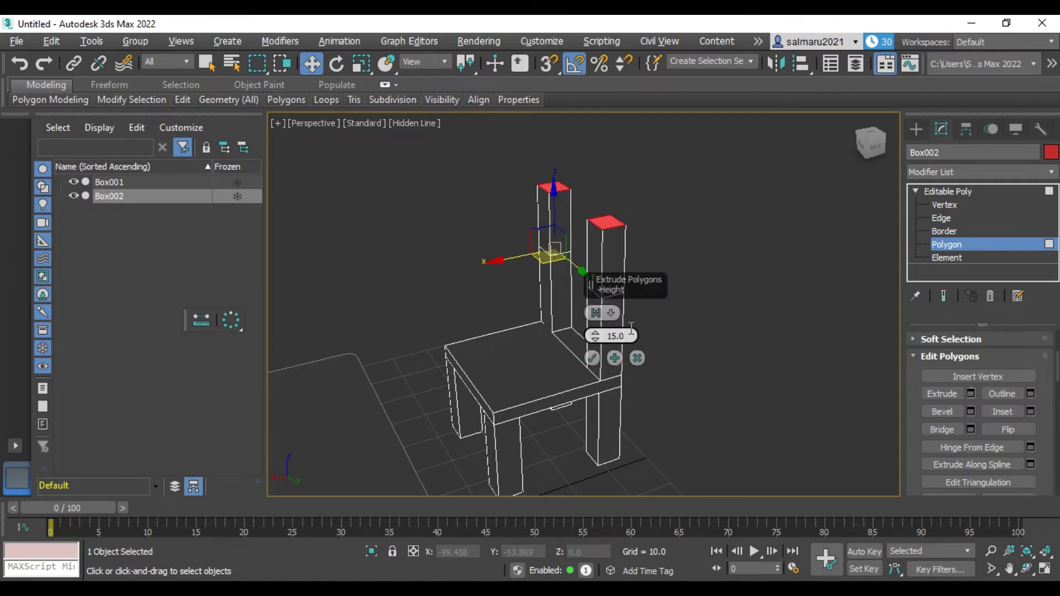
pyautogui.click(593, 356)
# - Extrude the post tops a final 5 units, then select a post's inner face
pyautogui.keyDown('ctrl'); pyautogui.click(608, 221); pyautogui.keyUp('ctrl')
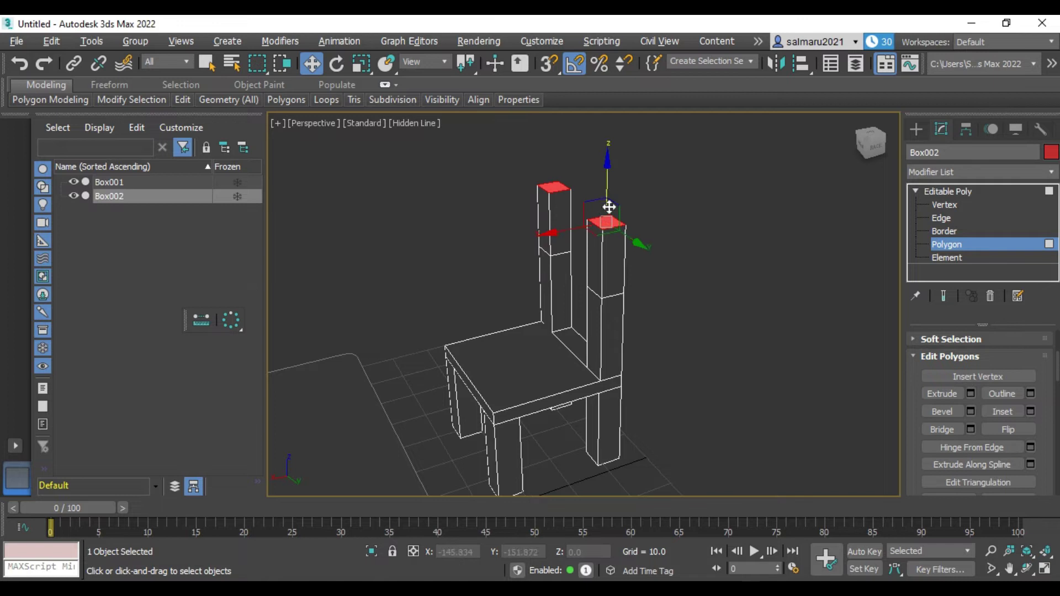
pyautogui.click(971, 393)
pyautogui.doubleClick(615, 335)
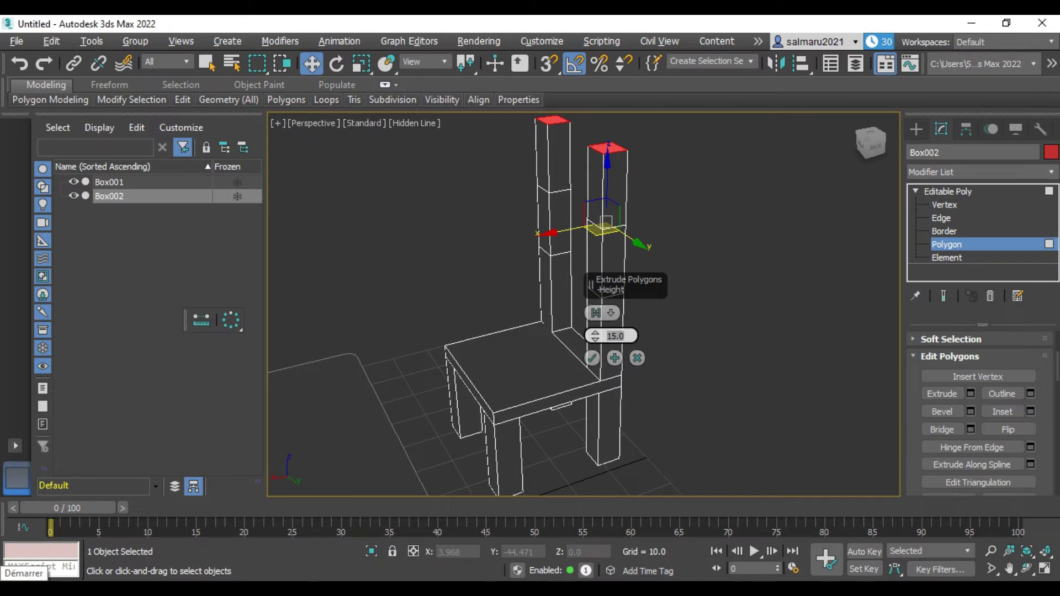
pyautogui.write('5')
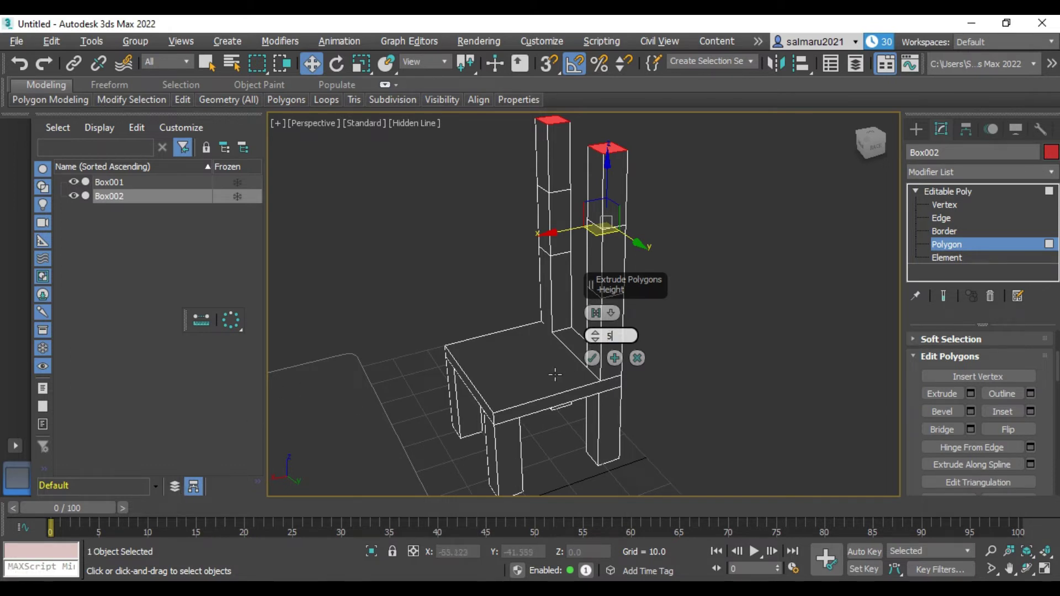
pyautogui.click(592, 357)
pyautogui.click(723, 329)
pyautogui.moveTo(863, 138)
pyautogui.mouseDown()
pyautogui.moveTo(875, 141)
pyautogui.moveTo(849, 140)
pyautogui.mouseUp()
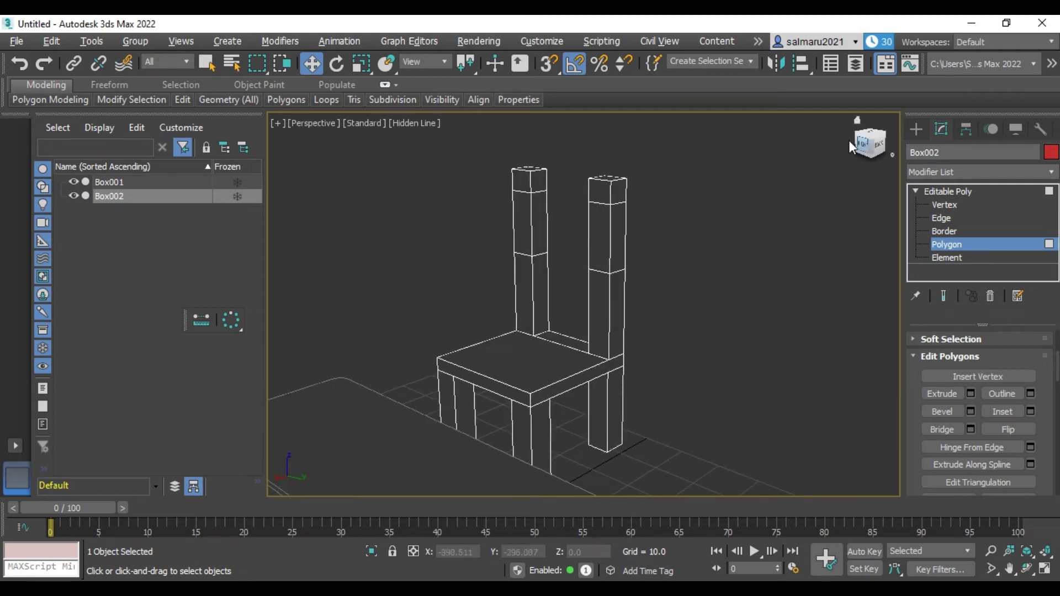
pyautogui.click(541, 212)
# - Select the facing inner polygons of Box002's two back posts, checking them from an elevated front view
pyautogui.moveTo(873, 145); pyautogui.dragTo(858, 144)
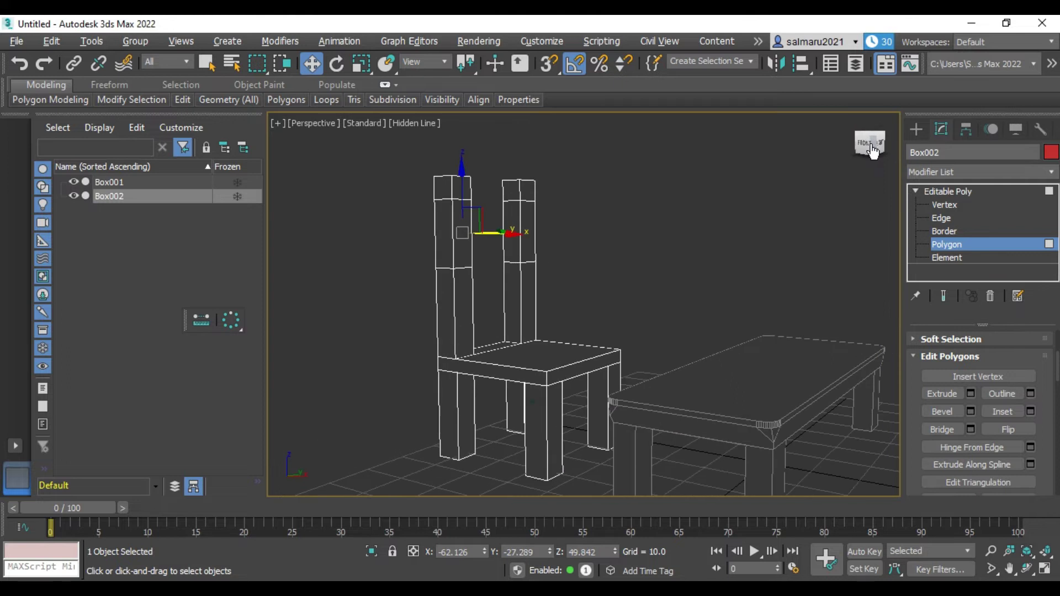
pyautogui.click(525, 213)
pyautogui.hotkey('ctrl', 'z')
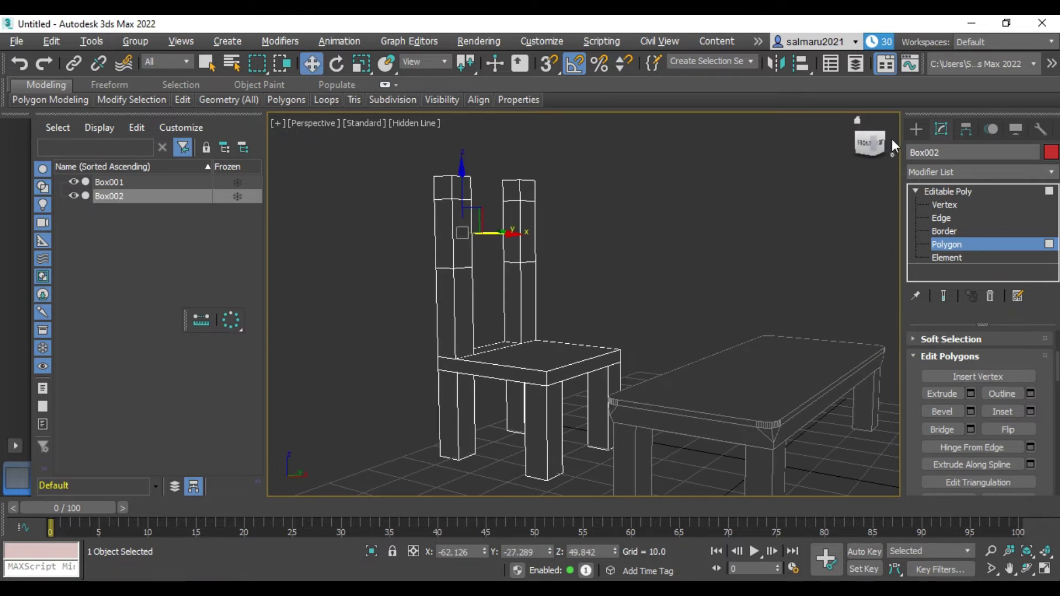
pyautogui.click(510, 223)
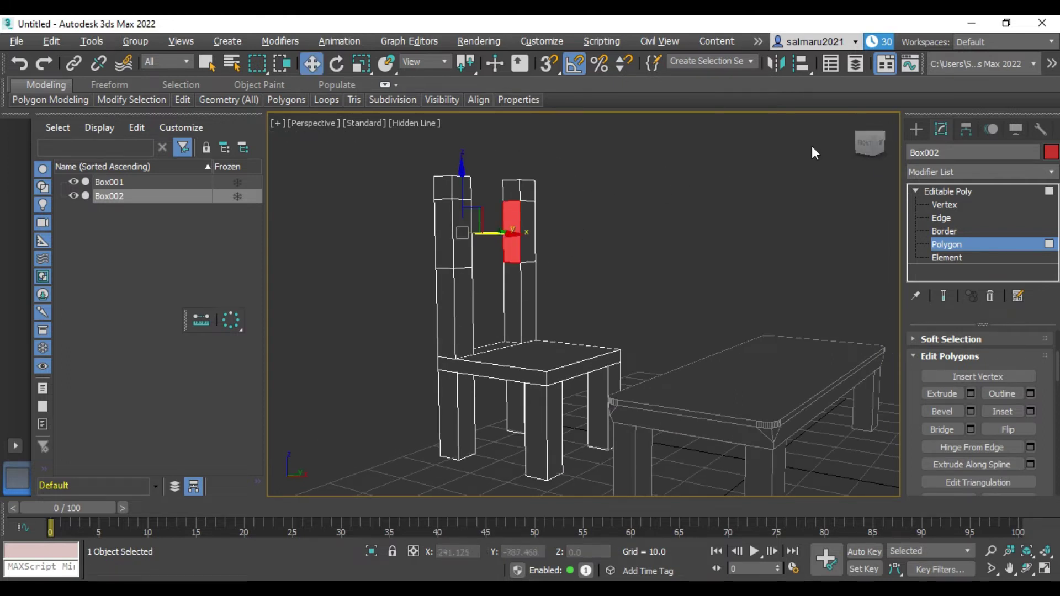
pyautogui.click(870, 143)
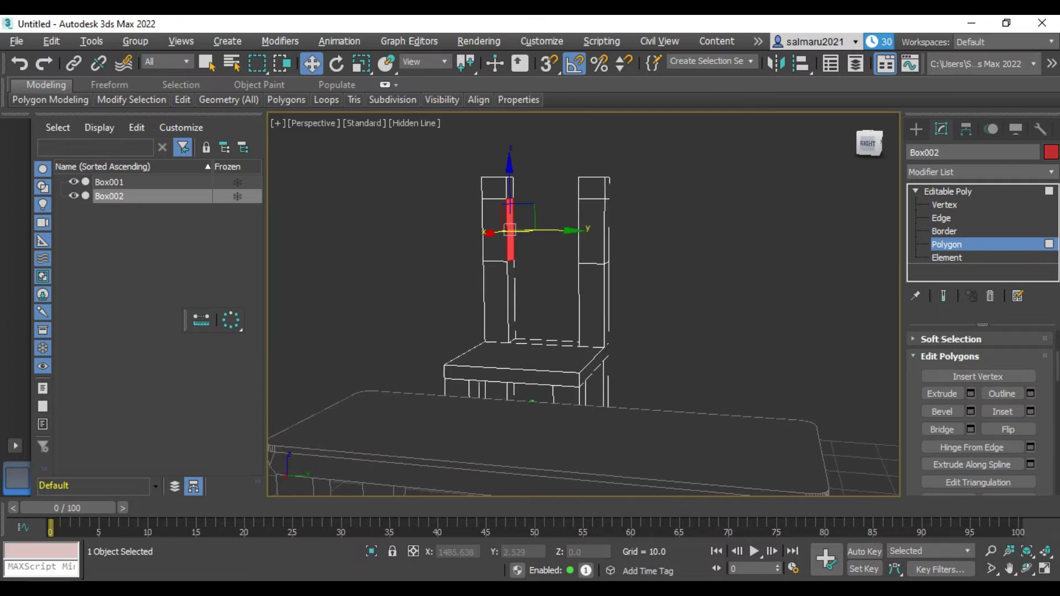
pyautogui.click(883, 135)
pyautogui.moveTo(870, 142); pyautogui.dragTo(869, 157)
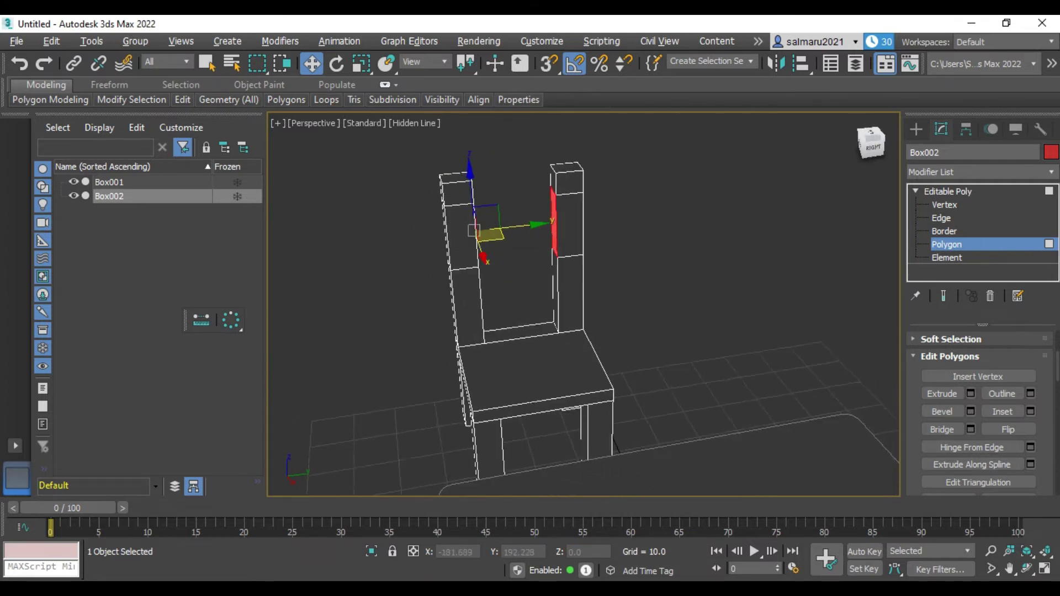
pyautogui.scroll(-1, 1053, 436)
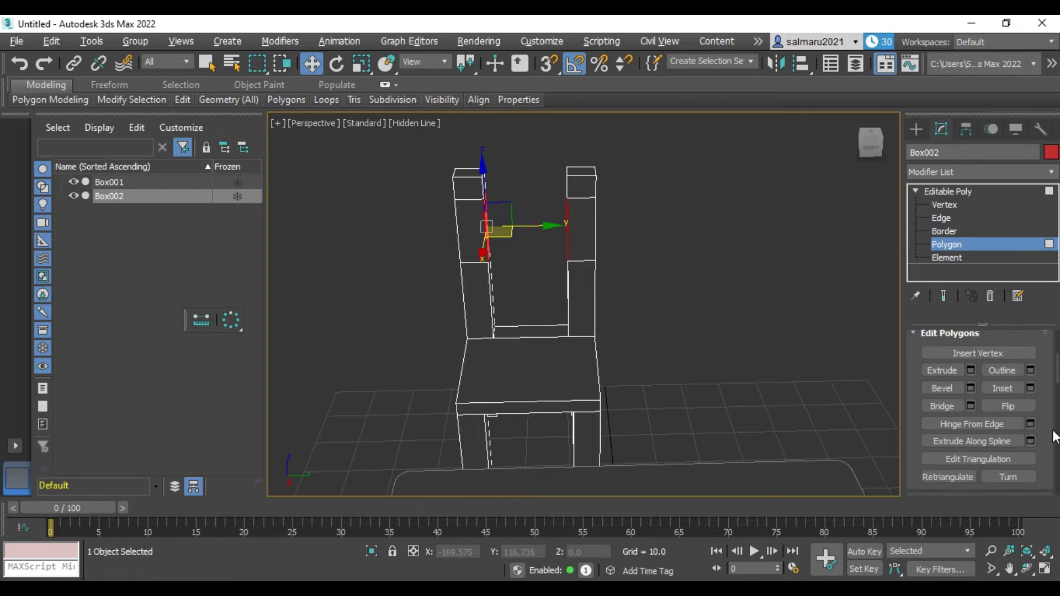
# - Bridge the selected inner faces to create the backrest crossbar, then inspect it
pyautogui.click(952, 404)
pyautogui.click(759, 196)
pyautogui.moveTo(870, 143); pyautogui.dragTo(868, 149)
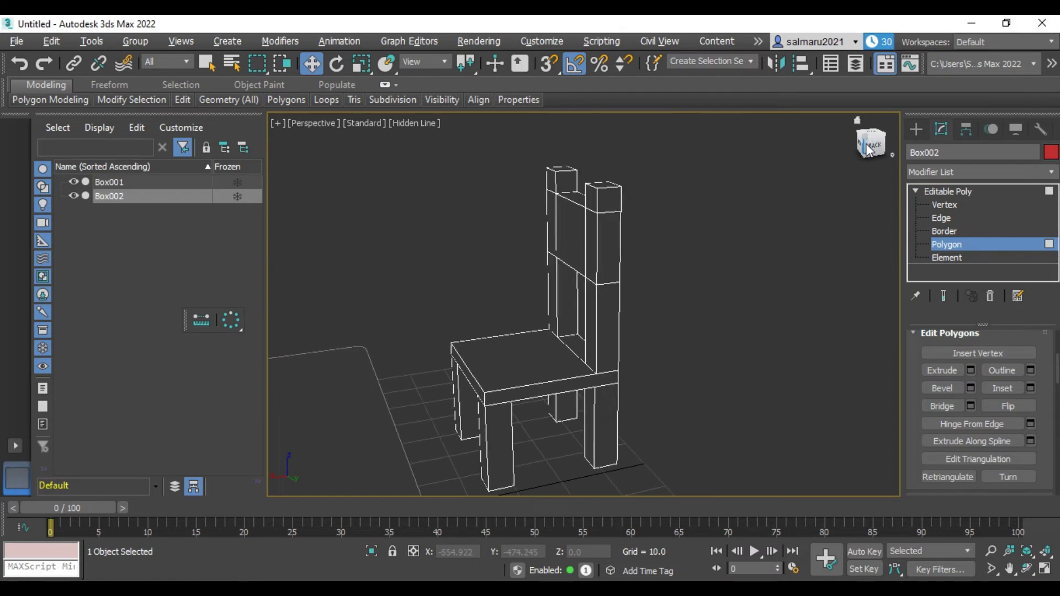
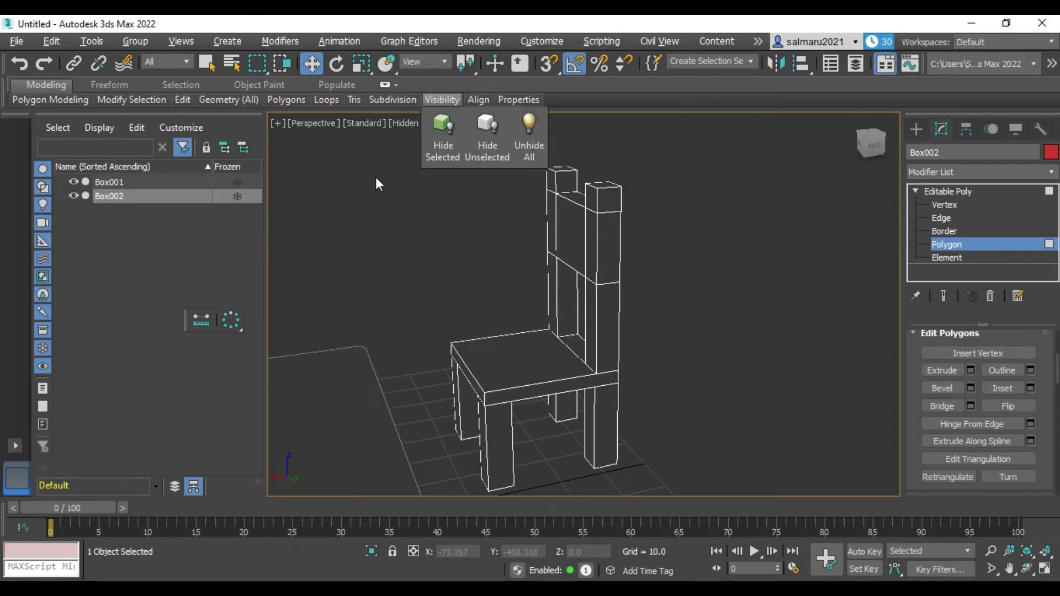
# - Switch the viewport to Default Shading and zoom out to frame the table and chair
pyautogui.click(451, 142)
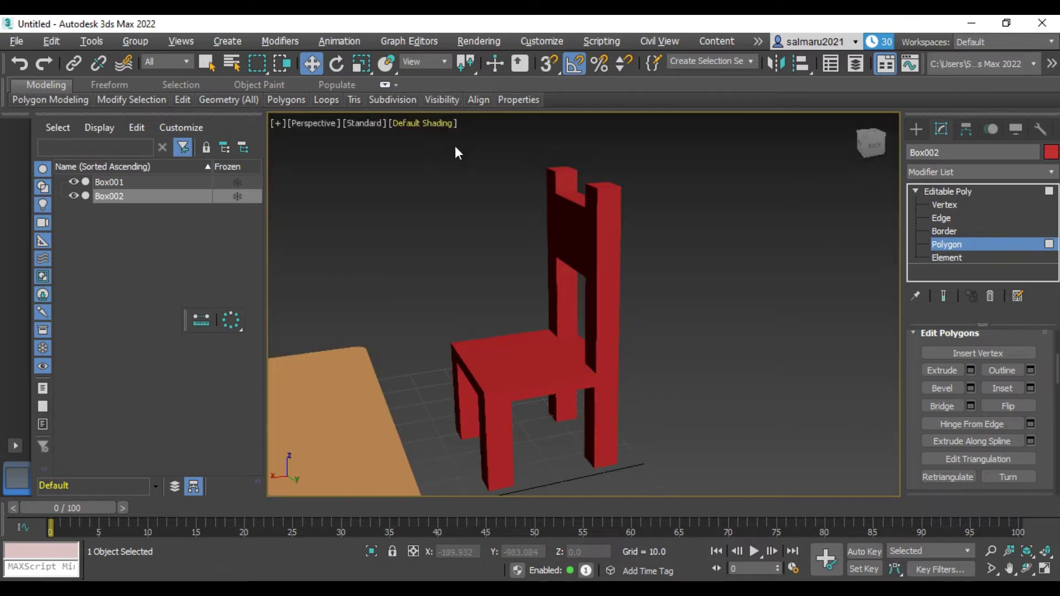
pyautogui.scroll(-5, 767, 229)
pyautogui.moveTo(745, 251)
pyautogui.keyDown('alt'); pyautogui.mouseDown(button='middle')
pyautogui.moveTo(867, 158)
pyautogui.moveTo(828, 166)
pyautogui.mouseUp(button='middle'); pyautogui.keyUp('alt')
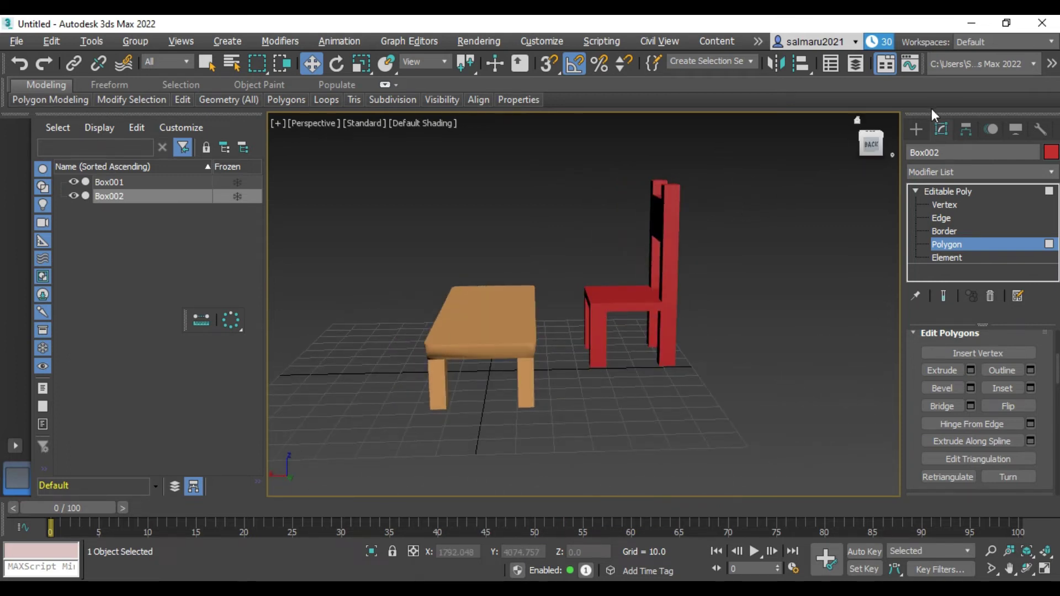
# - Marquee-select the chair back polygons and turn the view to face the chair frontally
pyautogui.moveTo(695, 174); pyautogui.dragTo(634, 227)
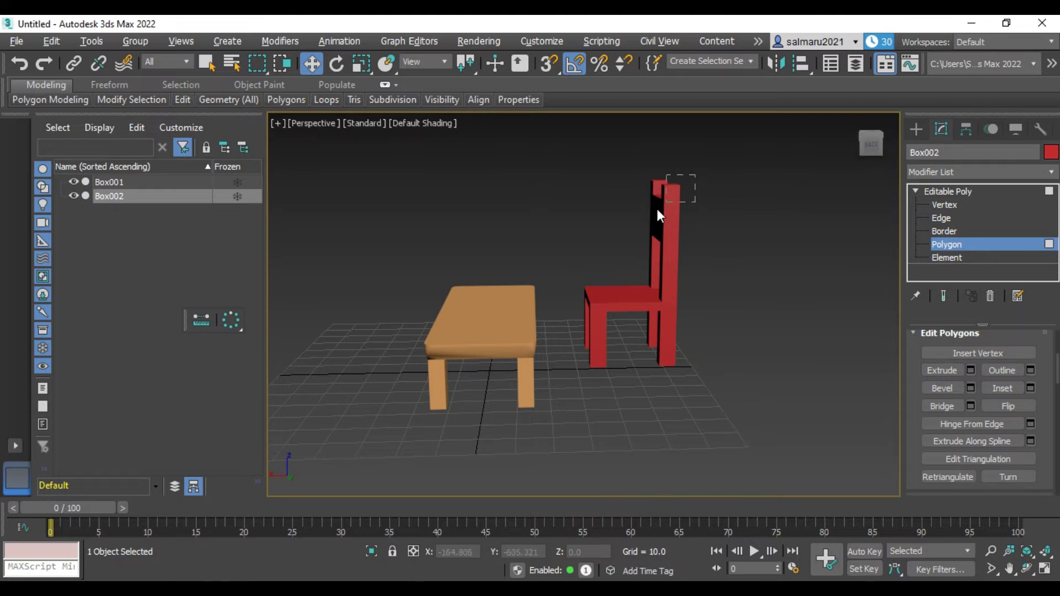
pyautogui.click(837, 184)
pyautogui.moveTo(874, 148)
pyautogui.mouseDown()
pyautogui.moveTo(778, 178)
pyautogui.moveTo(620, 287)
pyautogui.mouseUp()
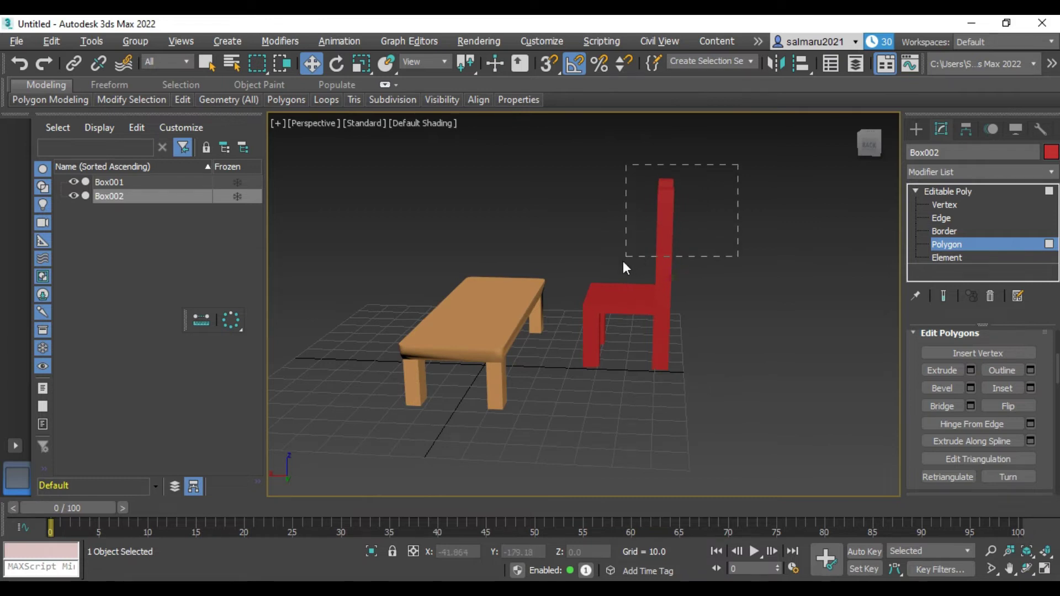
pyautogui.click(876, 151)
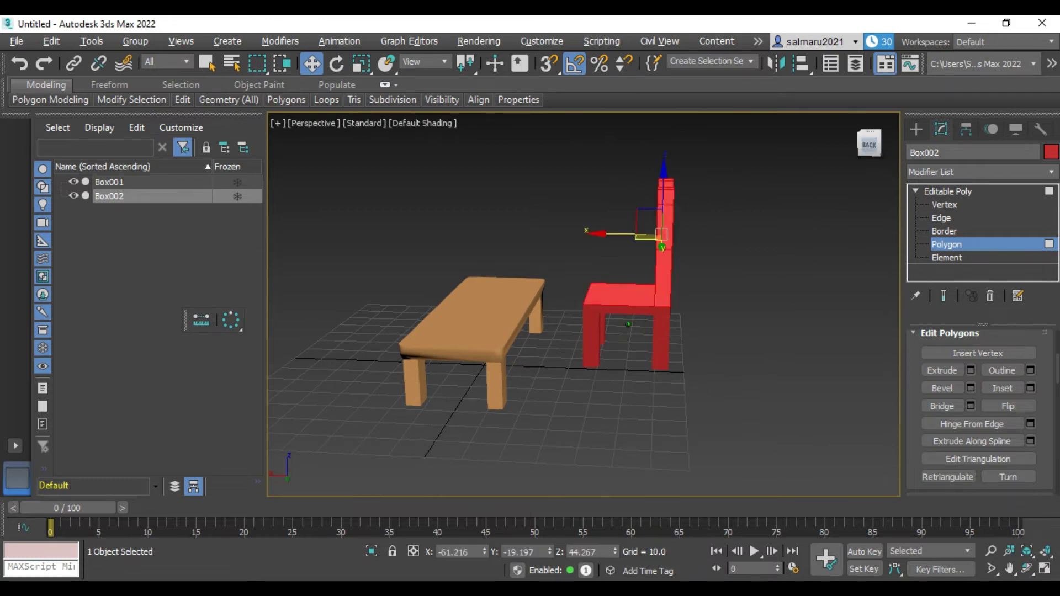
pyautogui.moveTo(874, 149); pyautogui.dragTo(871, 144)
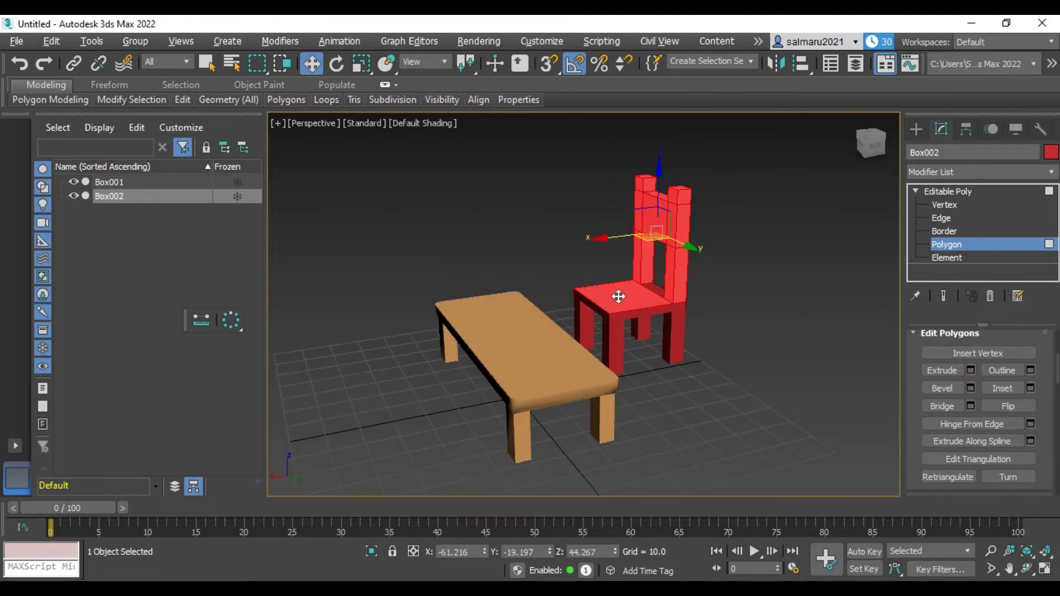
pyautogui.click(743, 253)
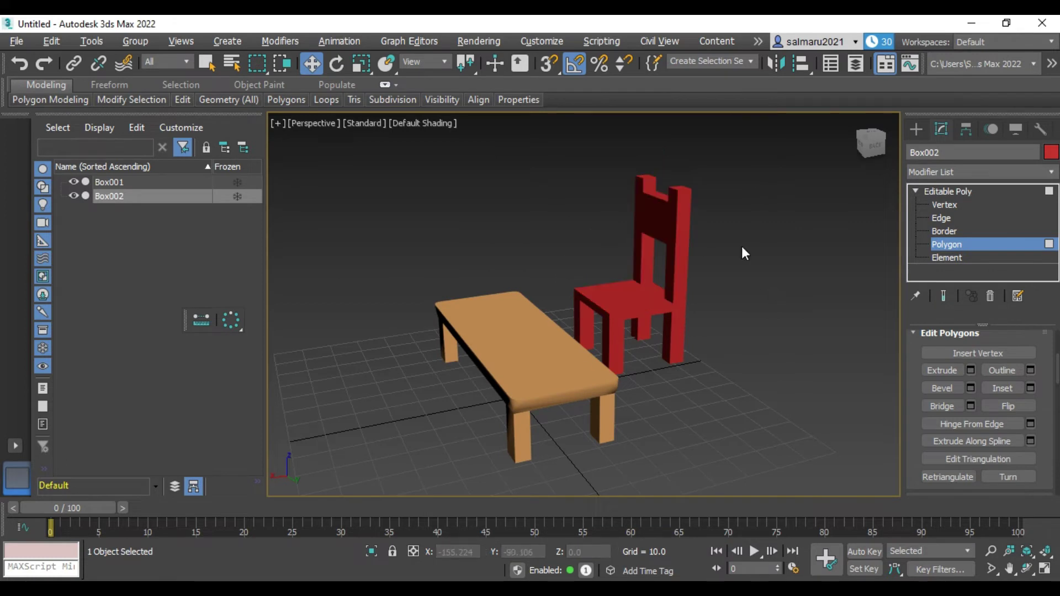
pyautogui.moveTo(606, 263); pyautogui.dragTo(607, 263)
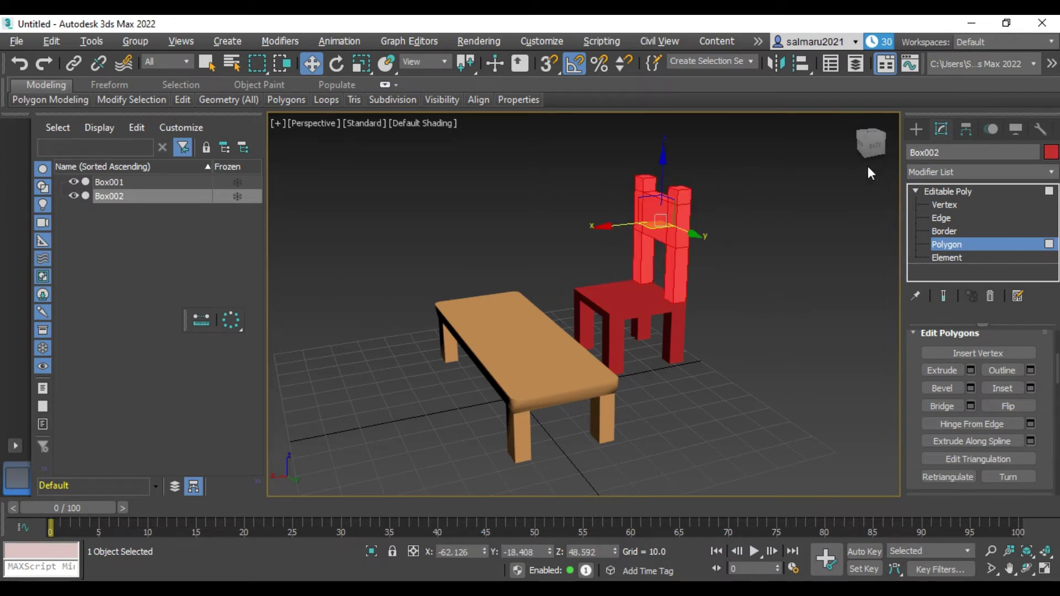
pyautogui.moveTo(880, 154); pyautogui.dragTo(870, 151)
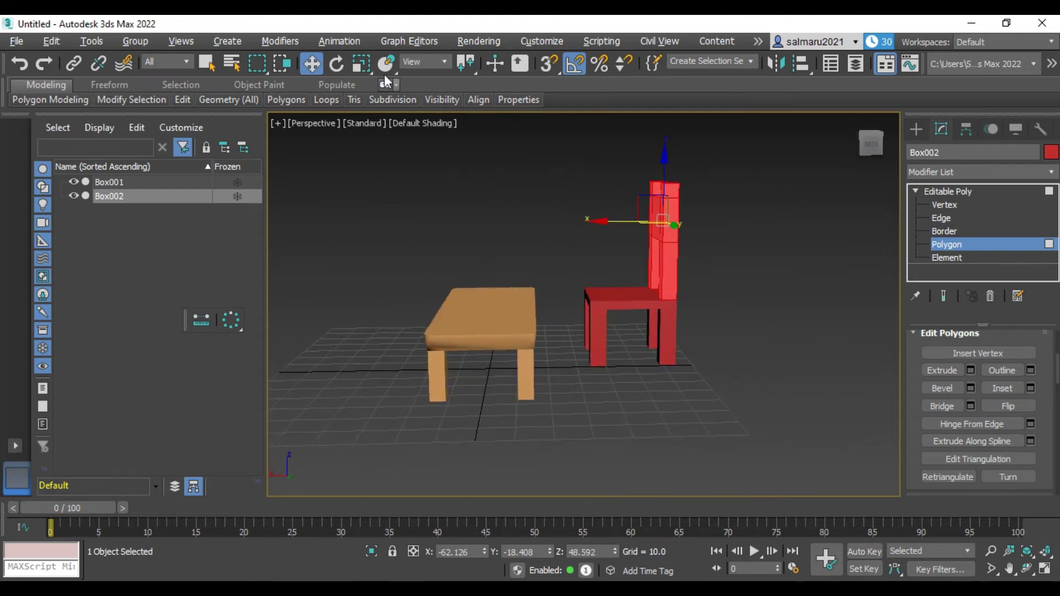
pyautogui.click(874, 144)
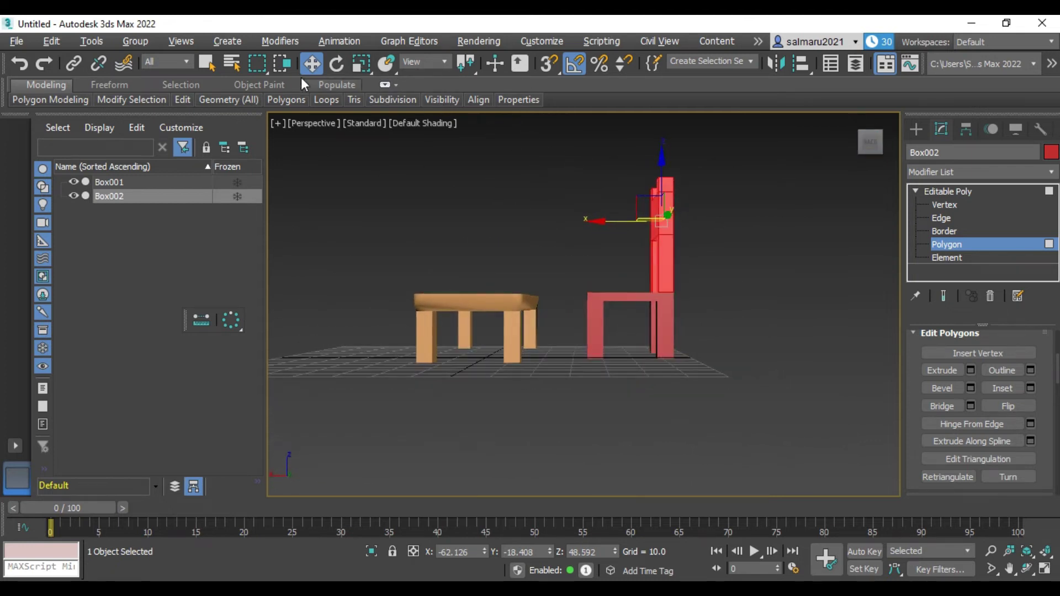
# - Rotate the chair back polygons about -5° on Y, then deselect and pick the seat polygon
pyautogui.click(336, 63)
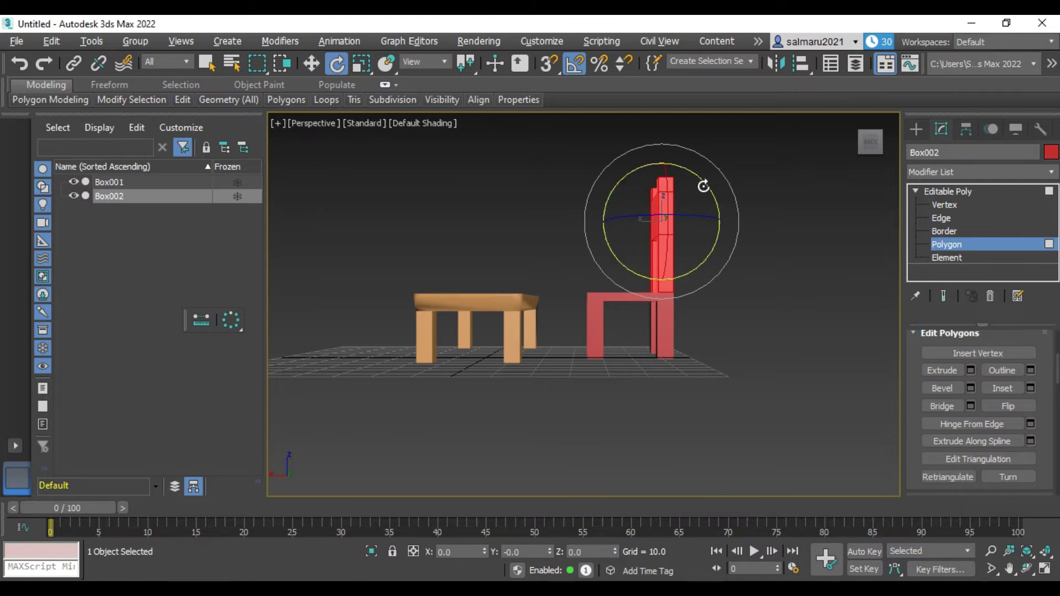
pyautogui.moveTo(702, 184); pyautogui.dragTo(707, 188)
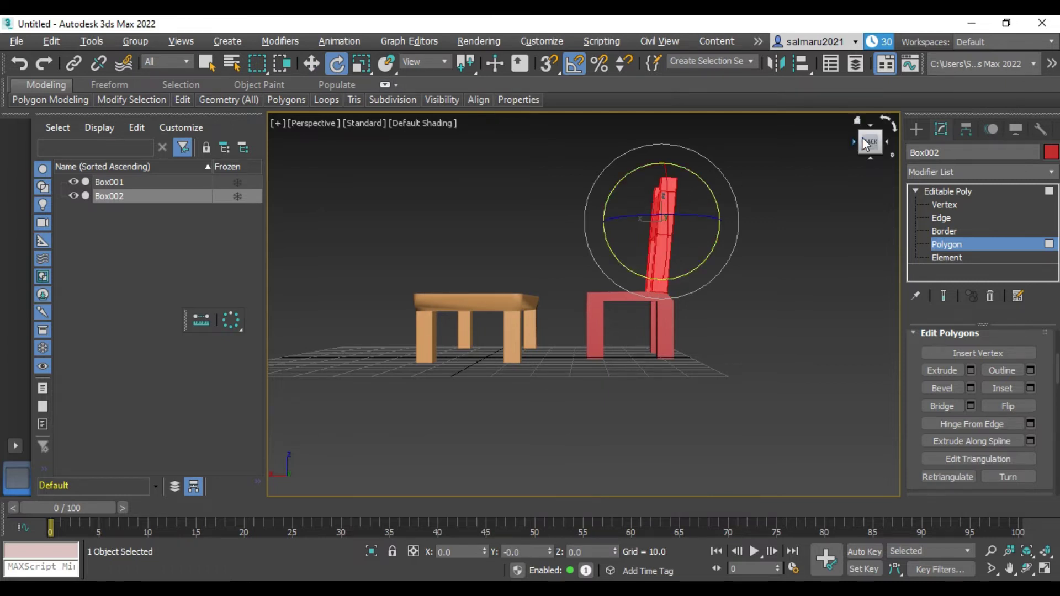
pyautogui.moveTo(877, 145); pyautogui.dragTo(868, 148)
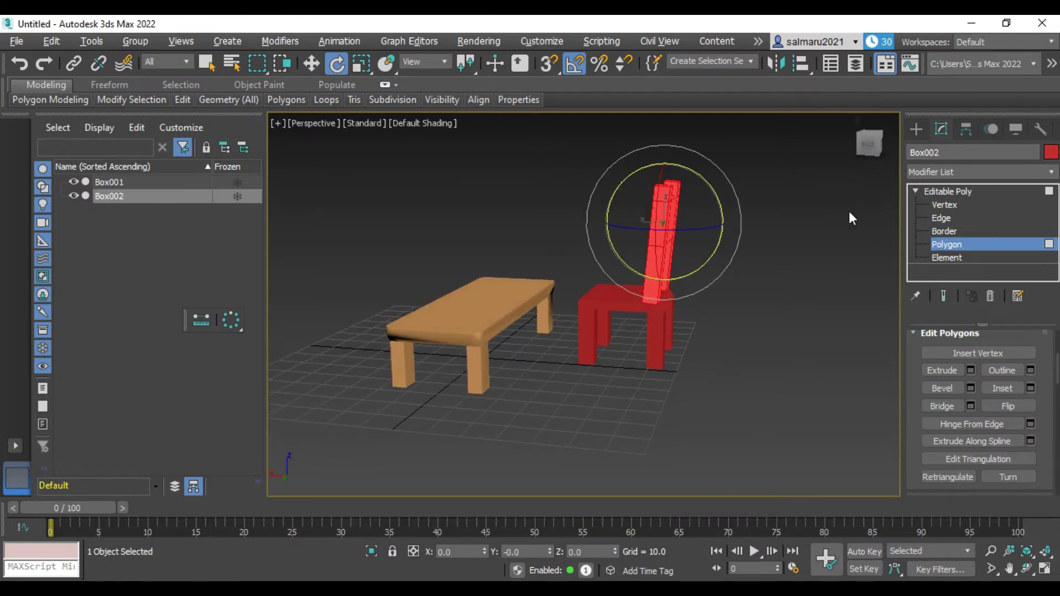
pyautogui.moveTo(869, 148); pyautogui.dragTo(871, 156)
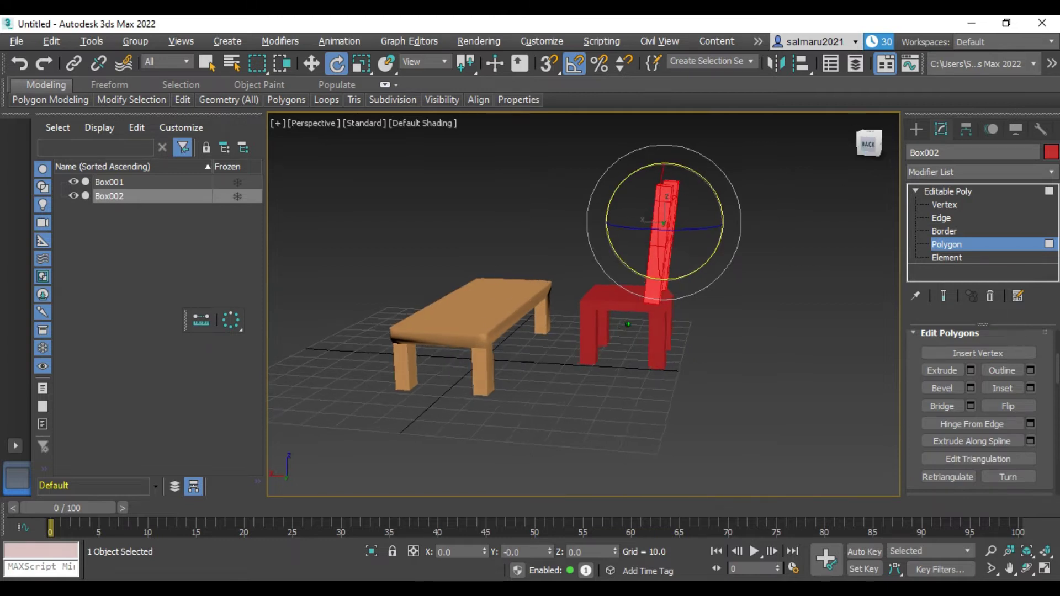
pyautogui.click(777, 253)
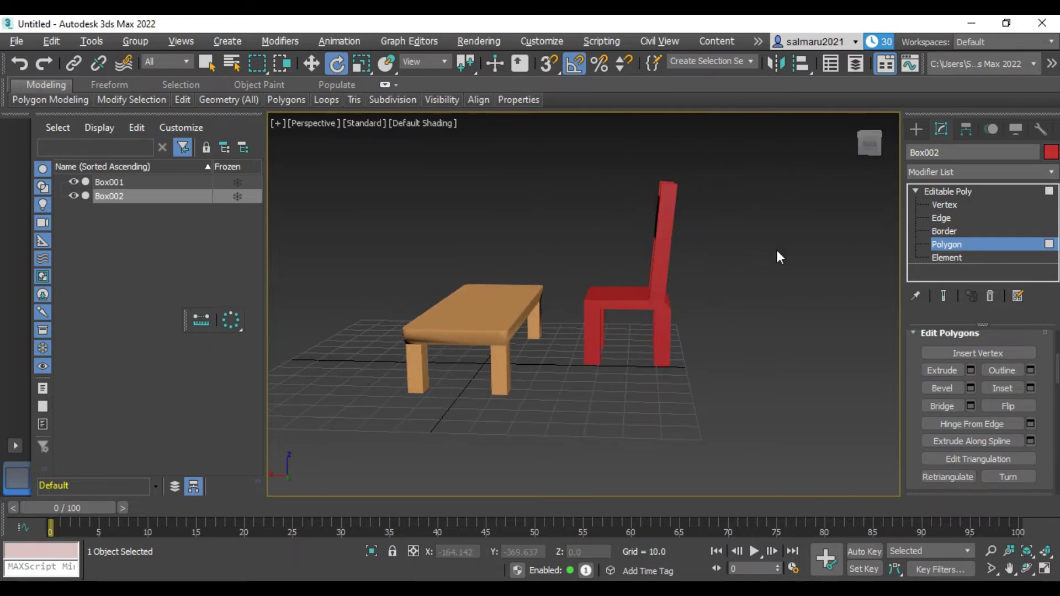
pyautogui.click(631, 292)
# - Nudge the chair seat polygon along X with Select and Move, then deselect it
pyautogui.click(310, 64)
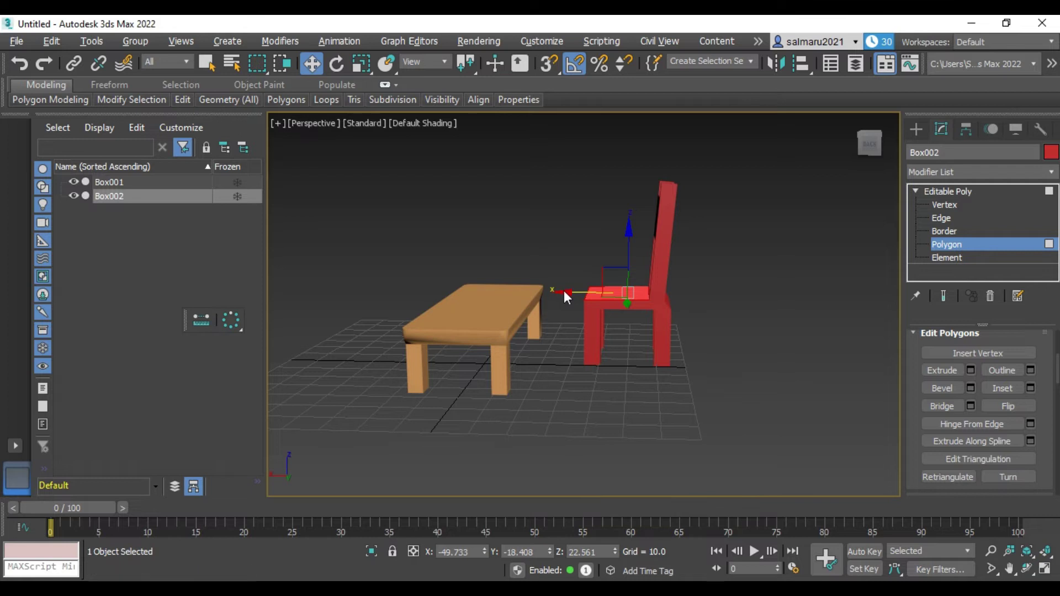
pyautogui.moveTo(567, 292); pyautogui.dragTo(560, 293)
pyautogui.moveTo(227, 99)
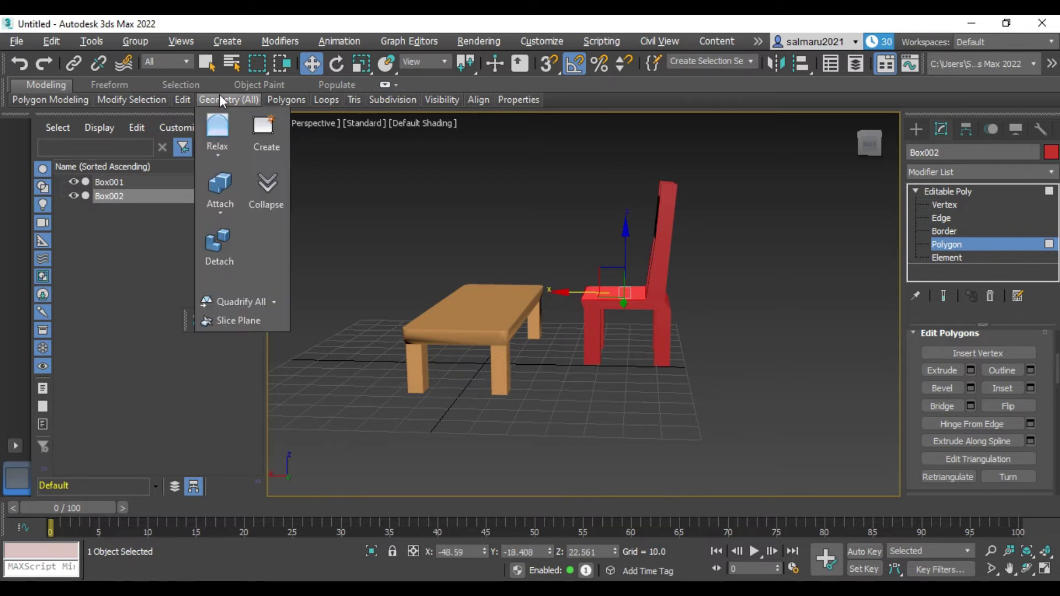
pyautogui.click(712, 193)
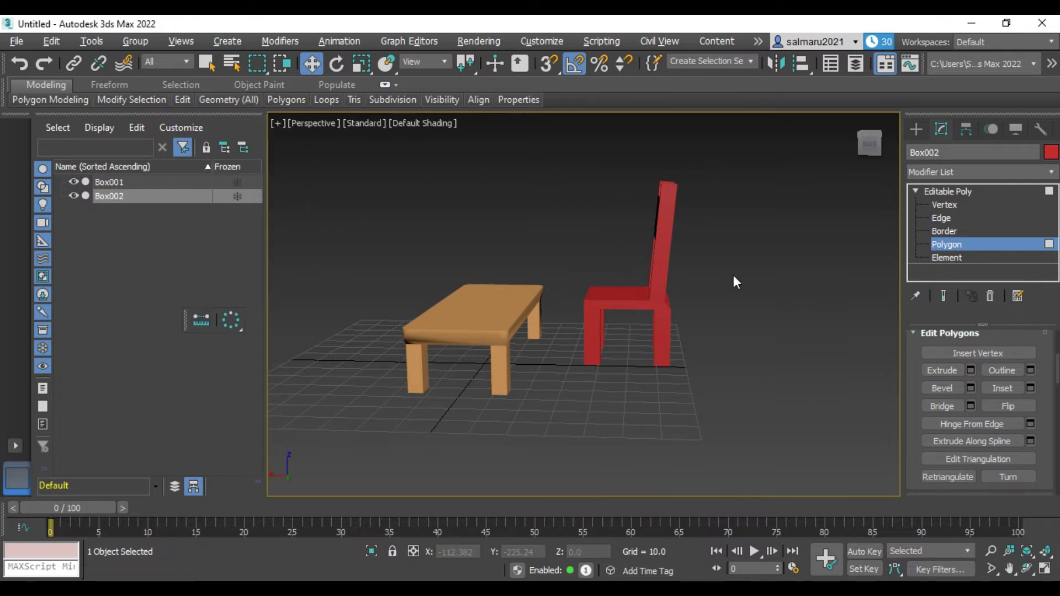
# - Select the backrest polygons and shift them along X until the back sits upright
pyautogui.moveTo(704, 163); pyautogui.dragTo(628, 269)
pyautogui.moveTo(879, 147); pyautogui.dragTo(804, 170)
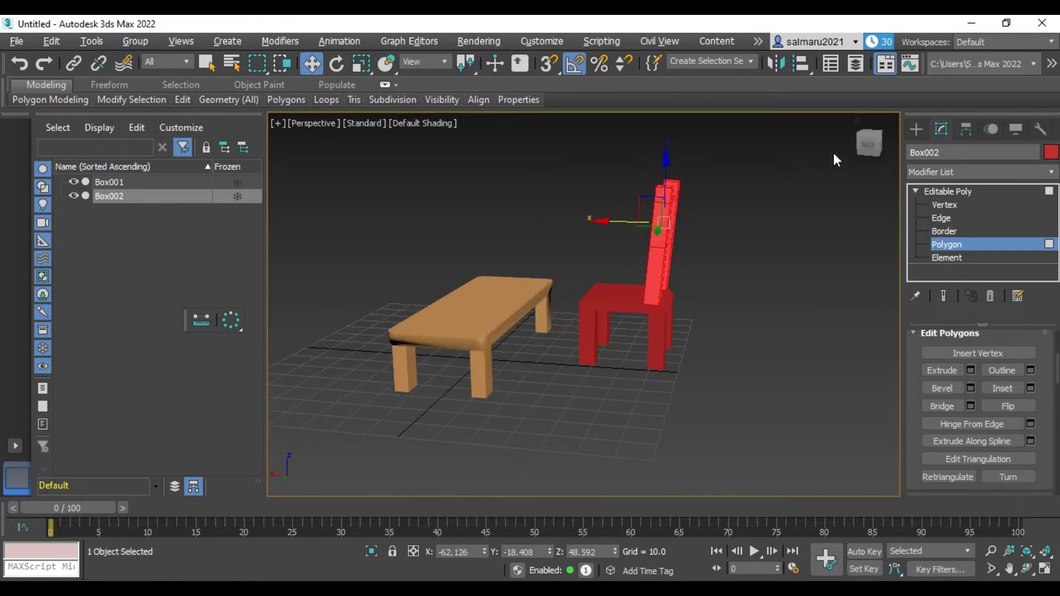
pyautogui.click(868, 144)
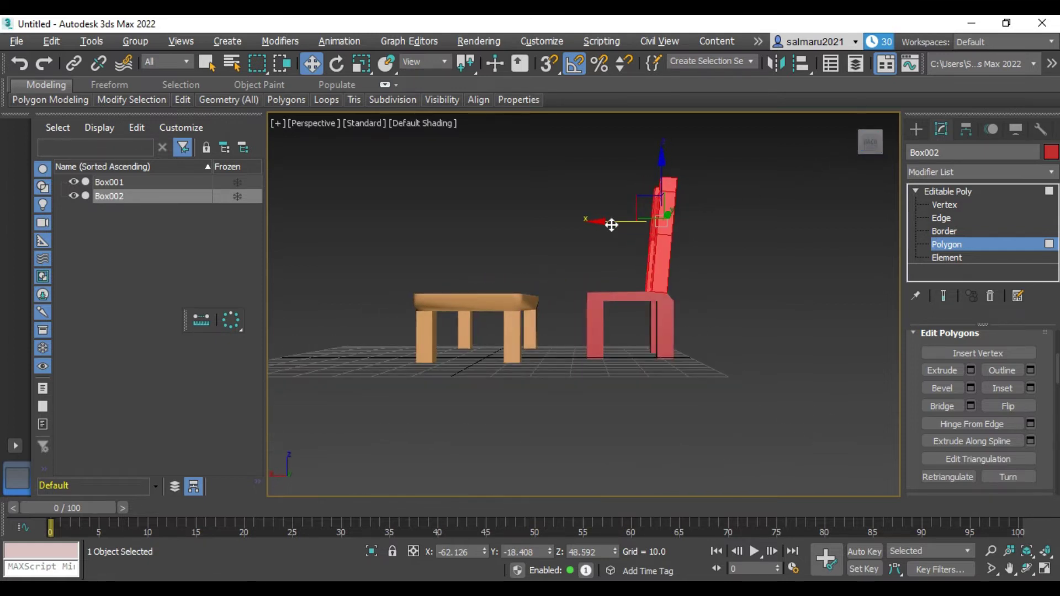
pyautogui.moveTo(878, 144); pyautogui.dragTo(861, 157)
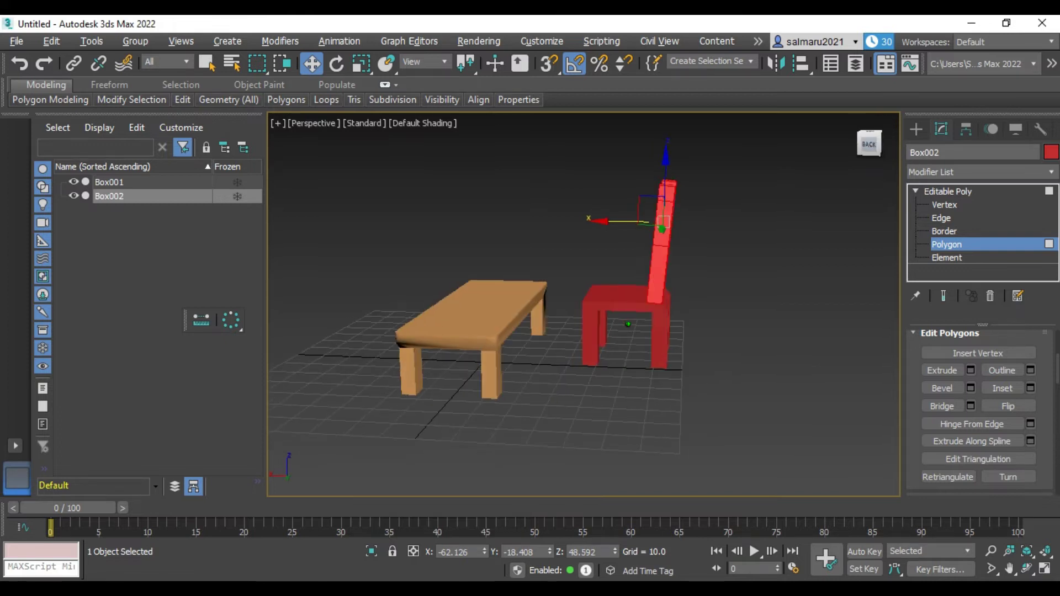
pyautogui.moveTo(600, 221); pyautogui.dragTo(606, 221)
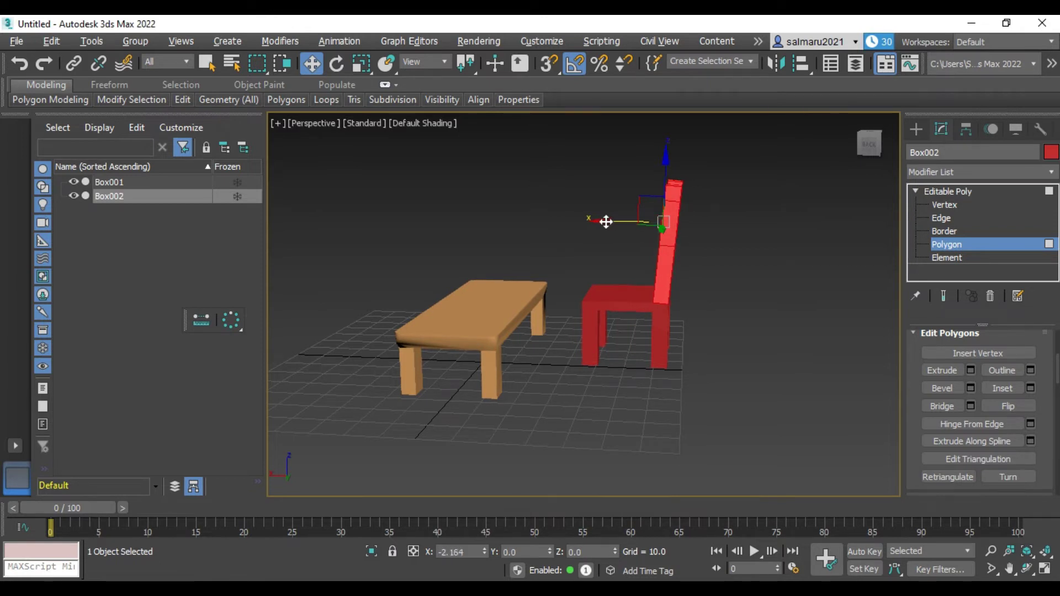
pyautogui.click(746, 234)
pyautogui.moveTo(860, 137); pyautogui.dragTo(811, 145)
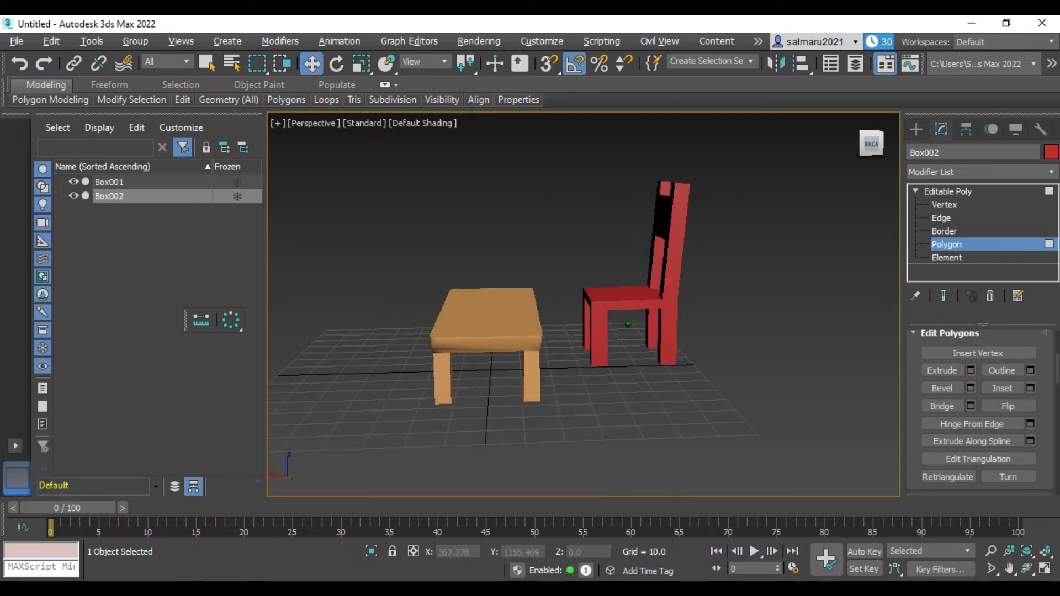
pyautogui.moveTo(871, 145); pyautogui.dragTo(866, 155)
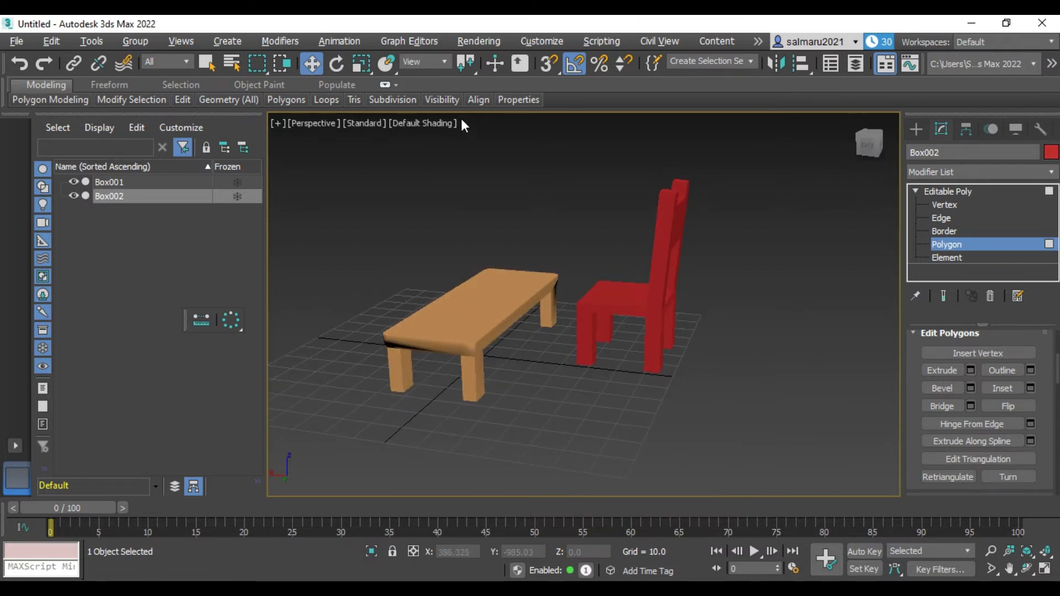
# - Switch the viewport to Hidden Line display
pyautogui.click(409, 123)
pyautogui.click(446, 208)
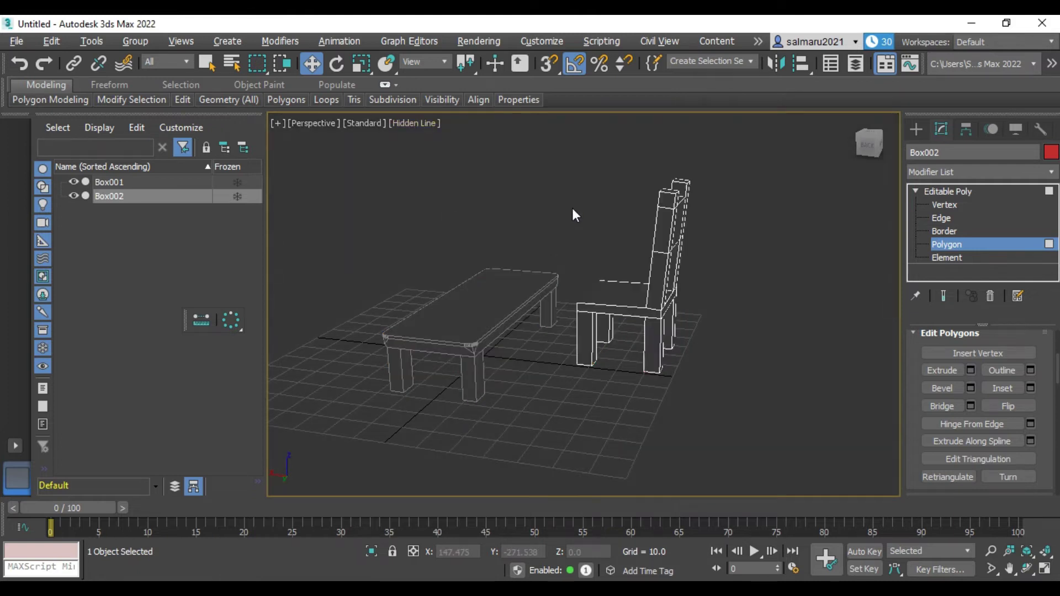
pyautogui.moveTo(869, 143); pyautogui.dragTo(862, 154)
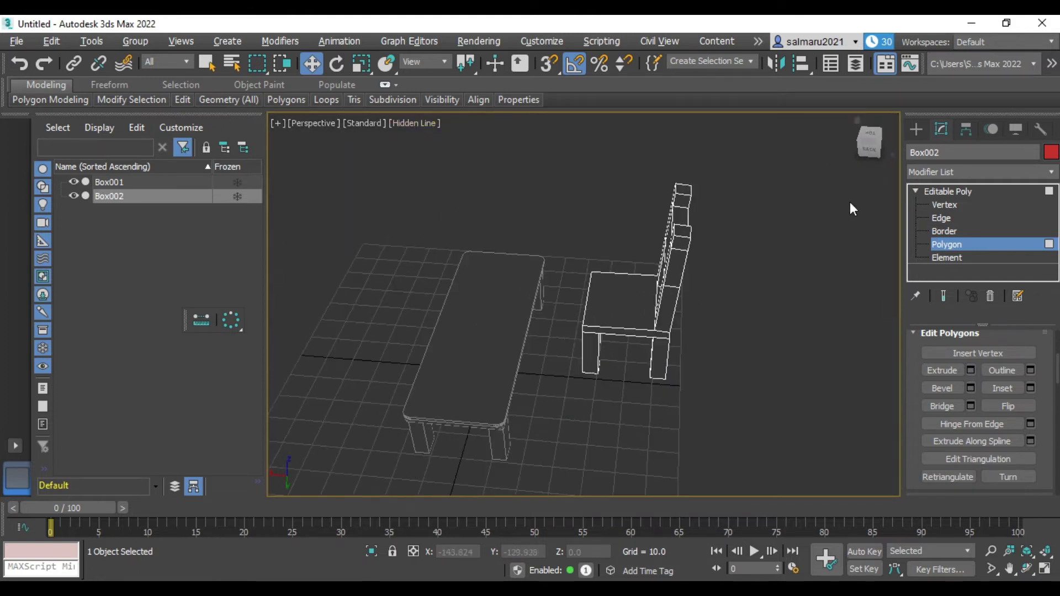
# - Inset the top faces of both chair back posts
pyautogui.click(682, 231)
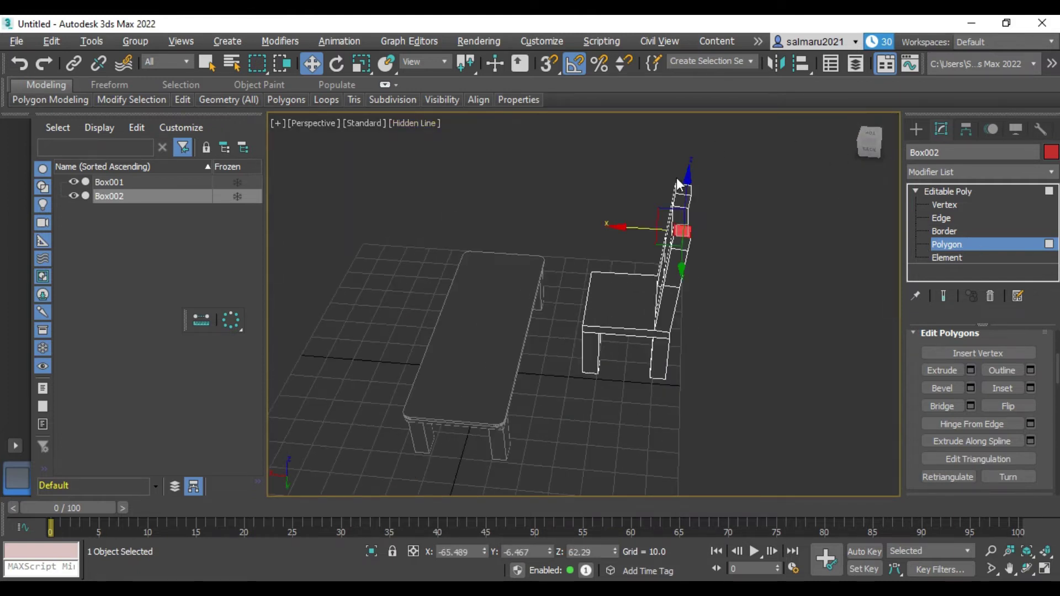
pyautogui.click(683, 191)
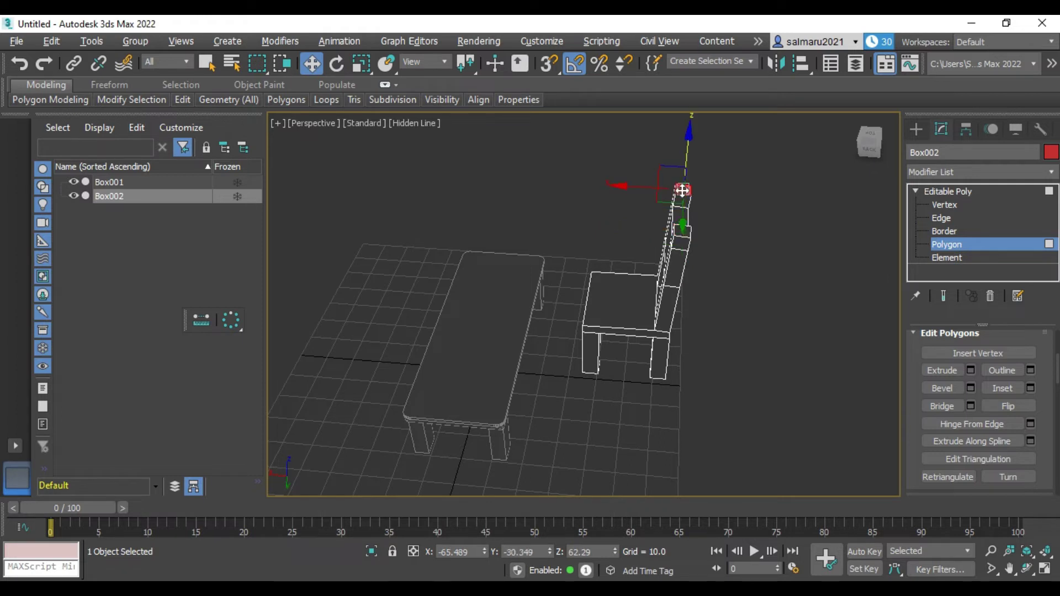
pyautogui.keyDown('ctrl'); pyautogui.click(682, 231); pyautogui.keyUp('ctrl')
pyautogui.scroll(5, 741, 232)
pyautogui.scroll(-4, 698, 166)
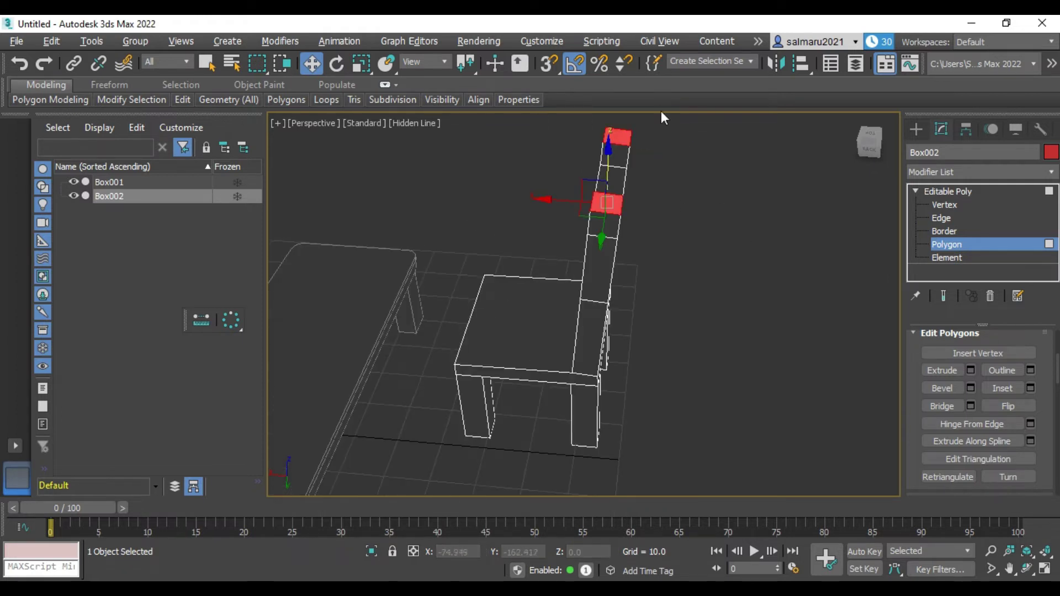
pyautogui.scroll(4, 648, 122)
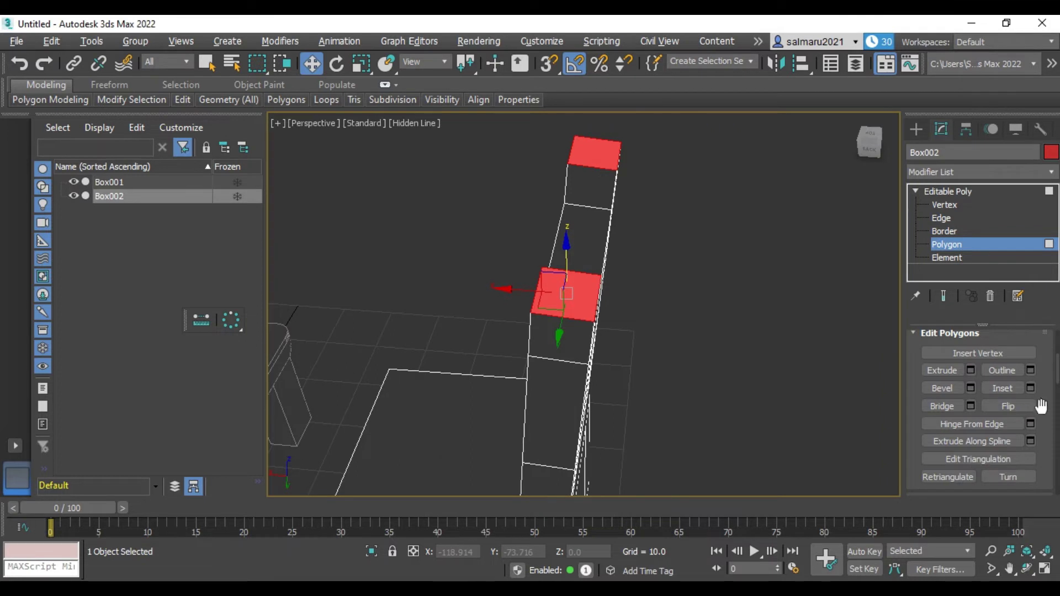
pyautogui.click(1030, 386)
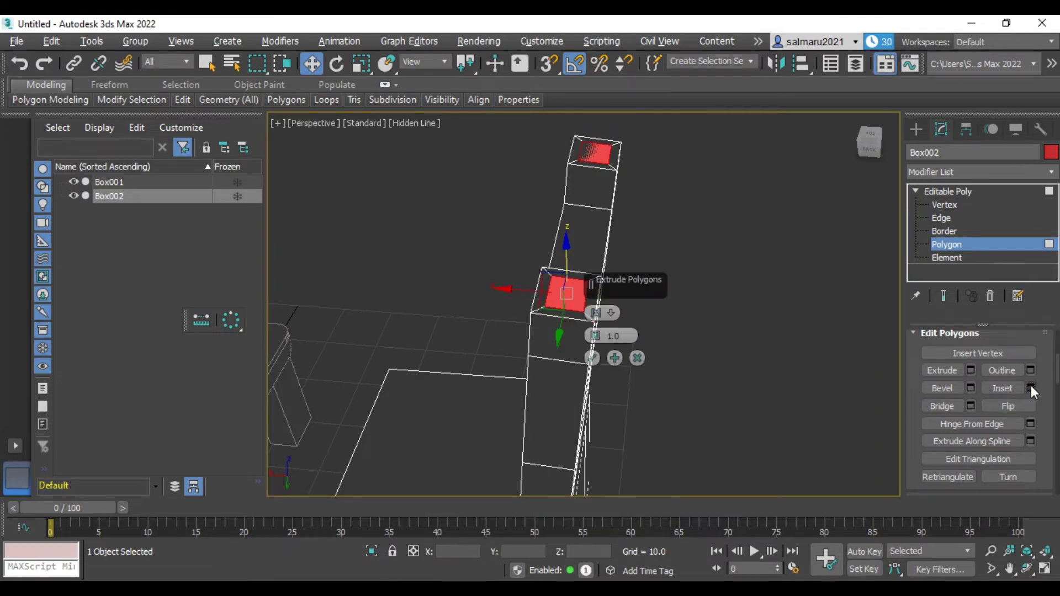
pyautogui.click(596, 354)
pyautogui.click(685, 329)
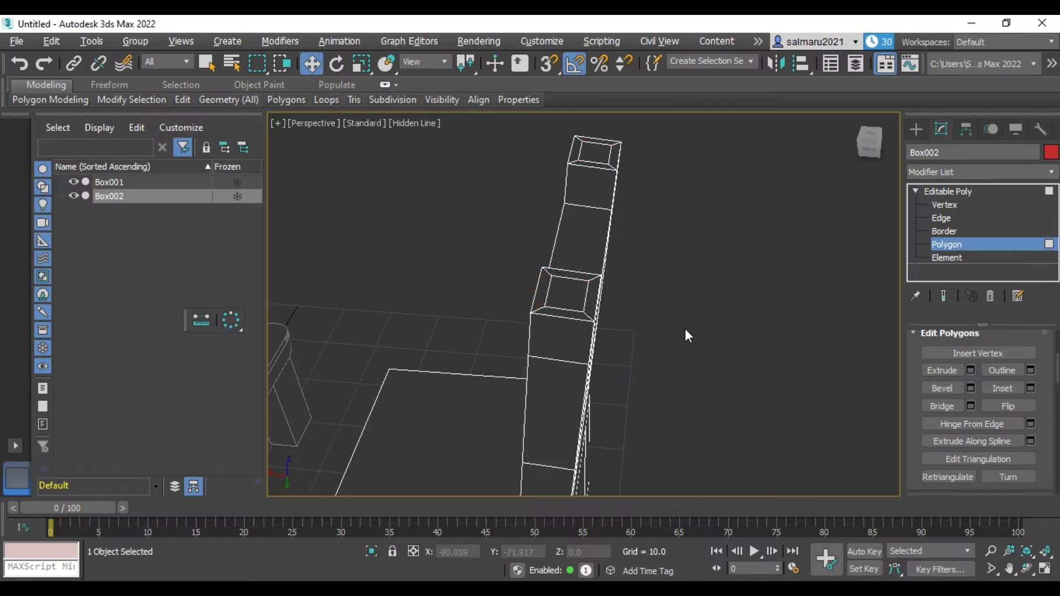
# - Select the inset border ring polygons around each post top
pyautogui.click(593, 288)
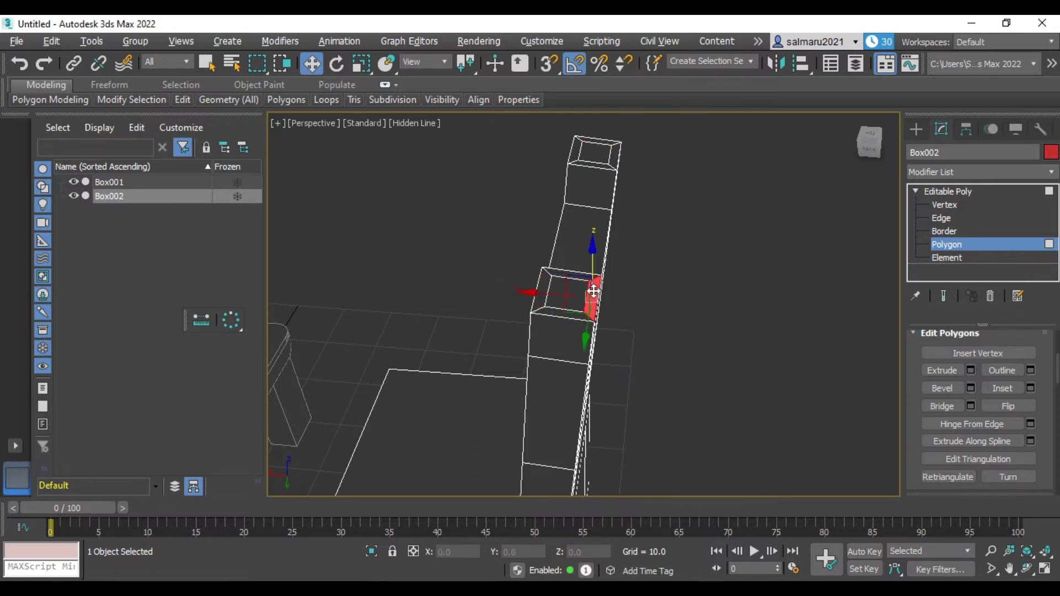
pyautogui.keyDown('ctrl'); pyautogui.click(572, 271); pyautogui.keyUp('ctrl')
pyautogui.keyDown('ctrl'); pyautogui.click(568, 314); pyautogui.keyUp('ctrl')
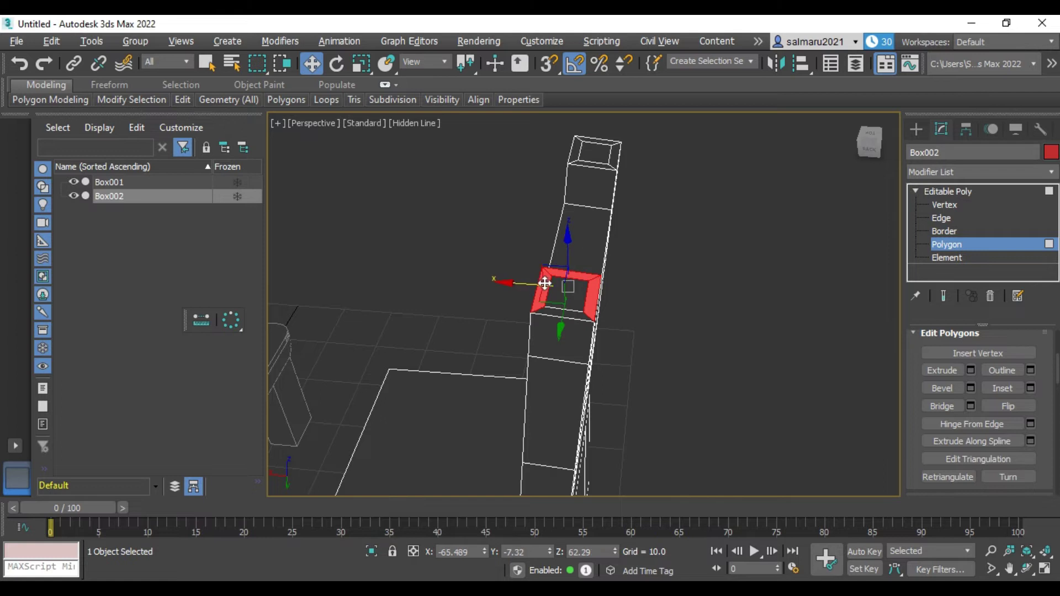
pyautogui.keyDown('ctrl'); pyautogui.click(572, 317); pyautogui.keyUp('ctrl')
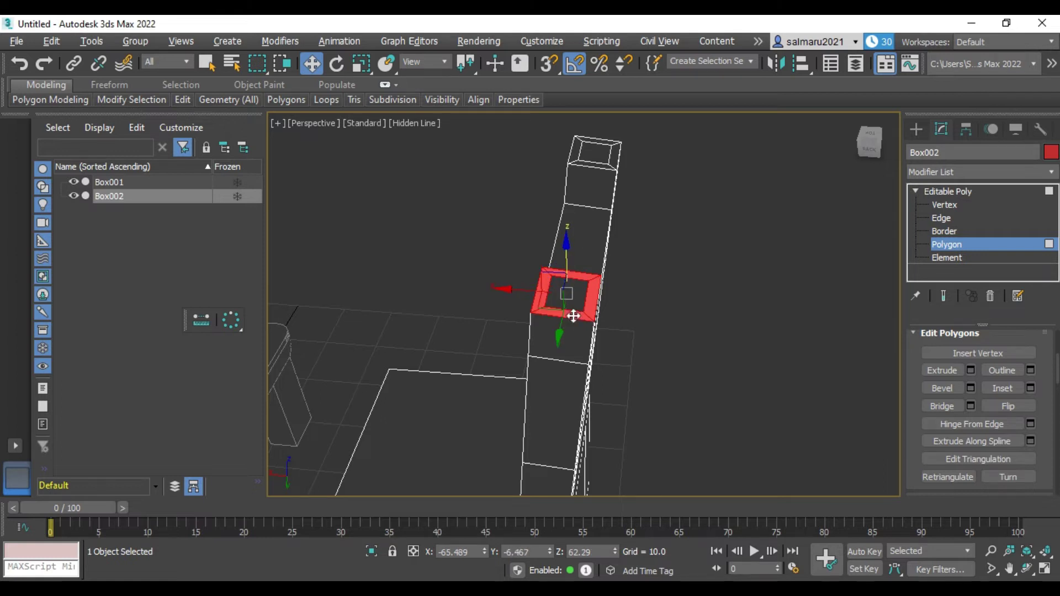
pyautogui.keyDown('ctrl'); pyautogui.click(601, 155); pyautogui.keyUp('ctrl')
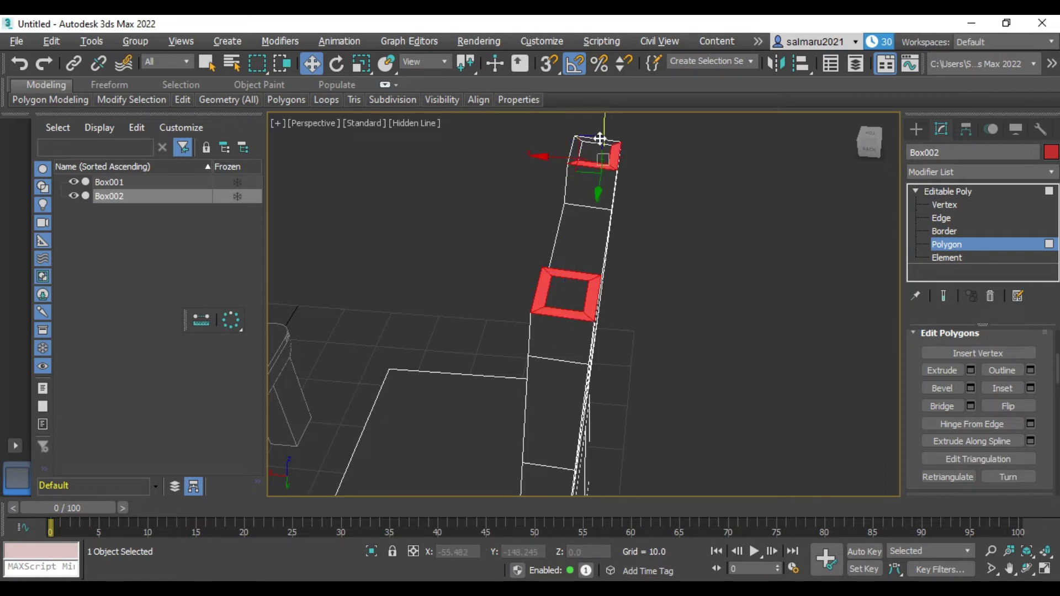
# - Extrude the border ring polygons by height 1 to form rims on the back posts
pyautogui.keyDown('ctrl'); pyautogui.click(578, 141); pyautogui.keyUp('ctrl')
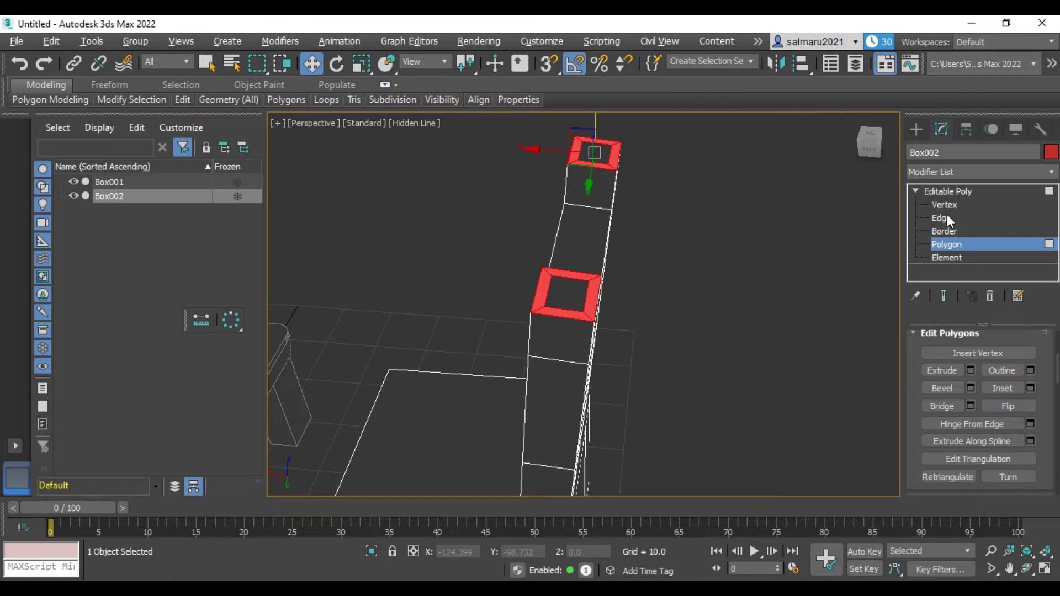
pyautogui.click(967, 370)
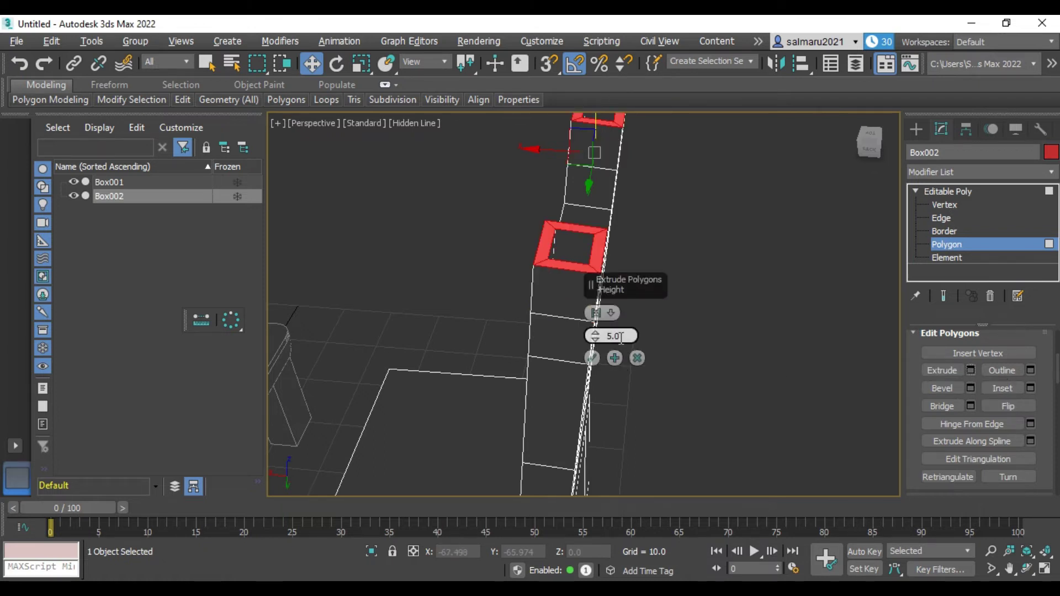
pyautogui.moveTo(629, 338); pyautogui.dragTo(608, 339)
pyautogui.write('1')
pyautogui.click(594, 357)
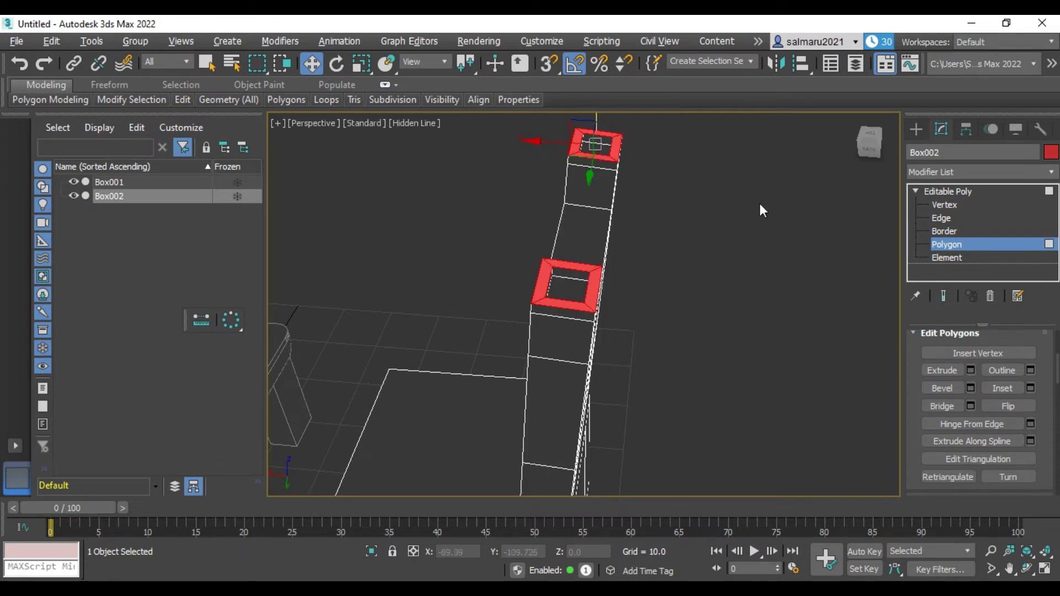
pyautogui.moveTo(867, 149)
pyautogui.mouseDown()
pyautogui.moveTo(839, 157)
pyautogui.moveTo(861, 147)
pyautogui.moveTo(835, 209)
pyautogui.mouseUp()
pyautogui.click(835, 209)
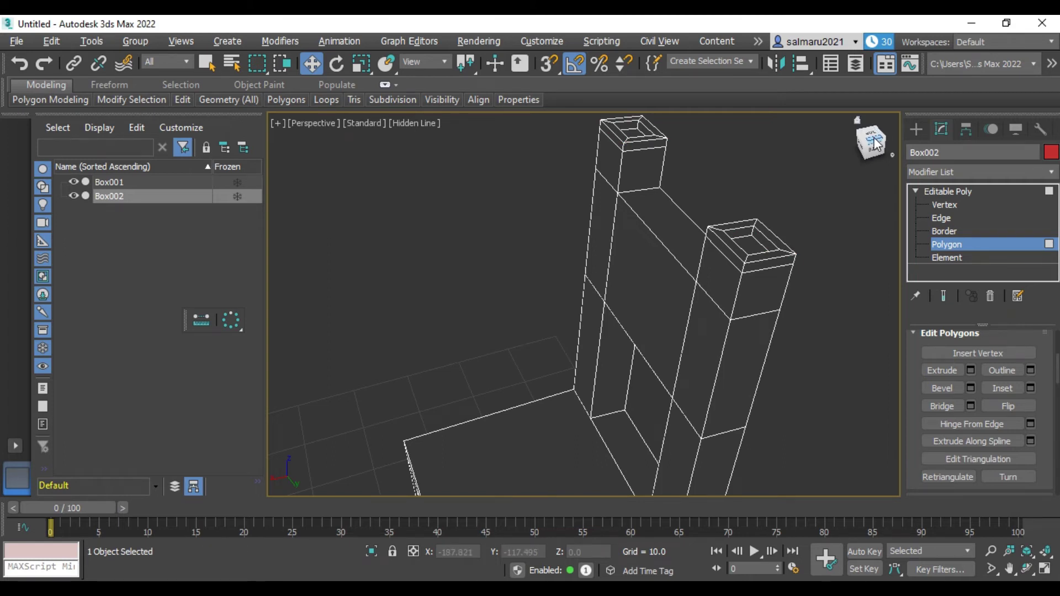
pyautogui.scroll(-4, 418, 232)
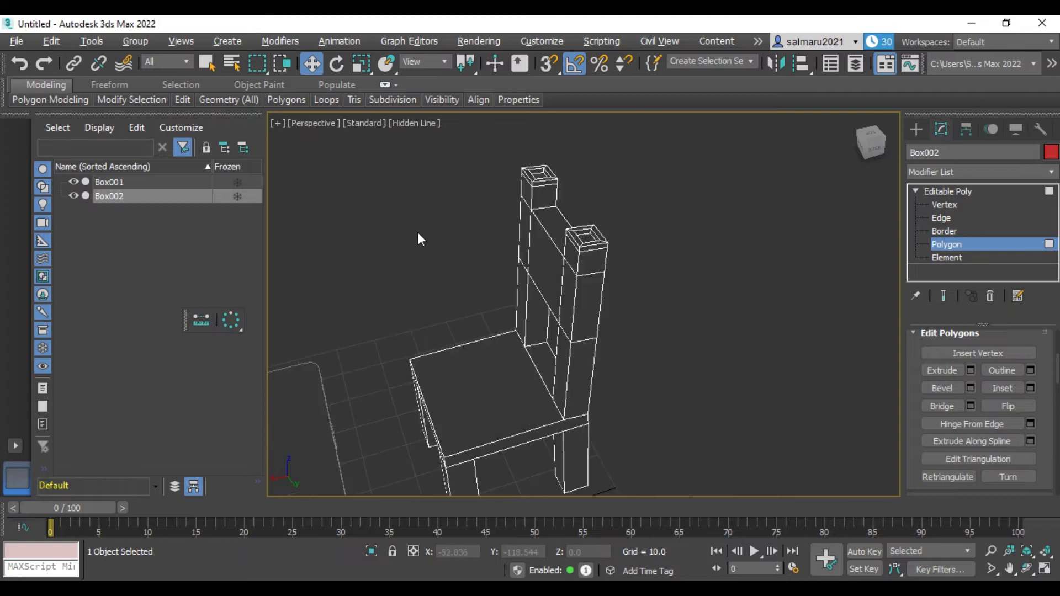
# - Switch the viewport back to Default Shading with an elevated view of table and chair
pyautogui.click(413, 124)
pyautogui.click(433, 142)
pyautogui.keyDown('alt'); pyautogui.moveTo(659, 192); pyautogui.dragTo(658, 212, button='middle'); pyautogui.keyUp('alt')
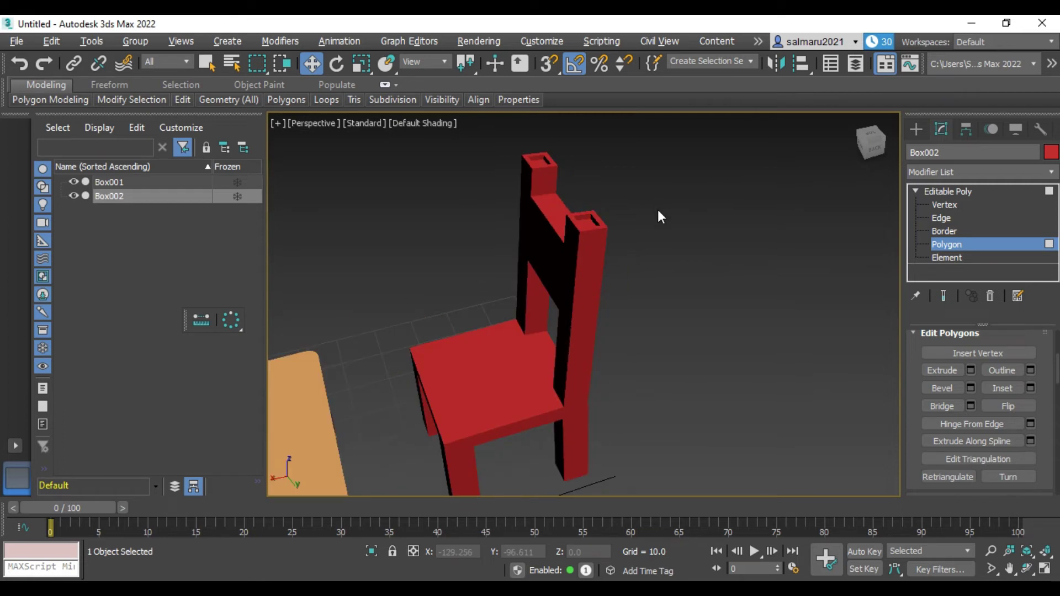
pyautogui.scroll(3, 581, 218)
pyautogui.scroll(-5, 612, 222)
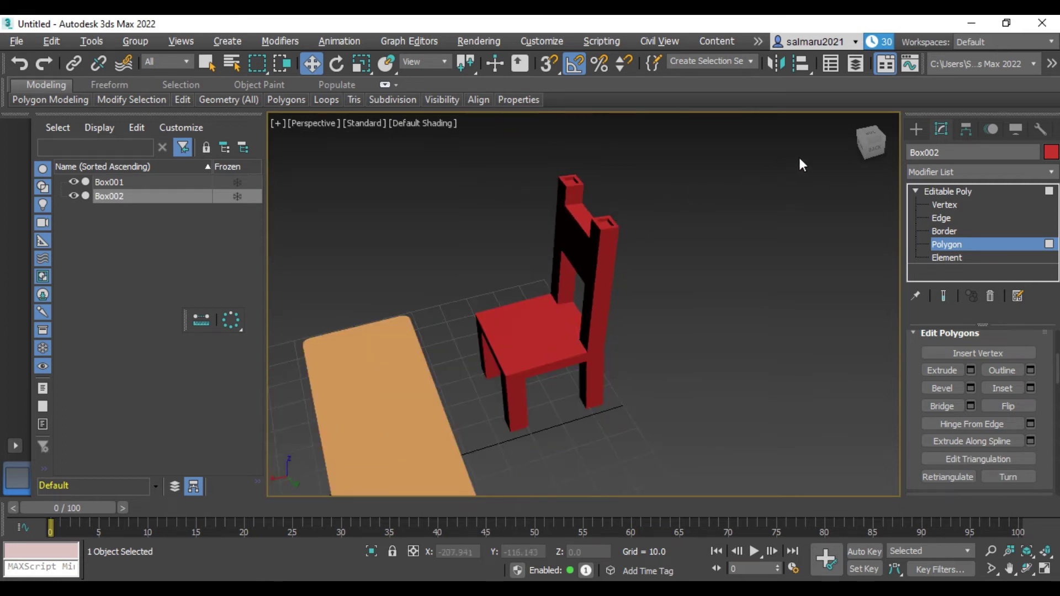
pyautogui.click(877, 147)
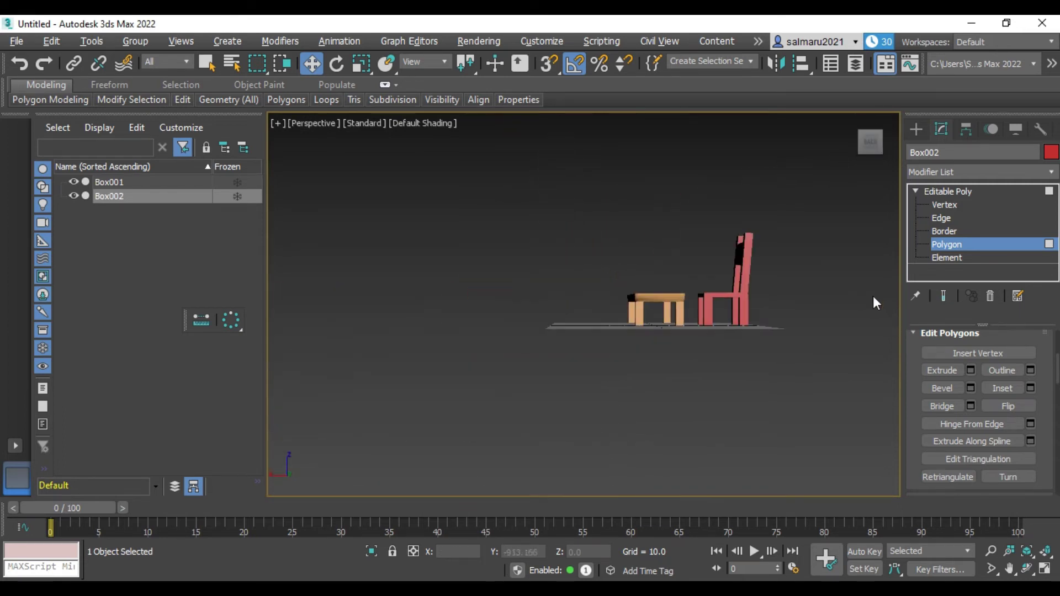
pyautogui.moveTo(860, 138); pyautogui.dragTo(761, 191)
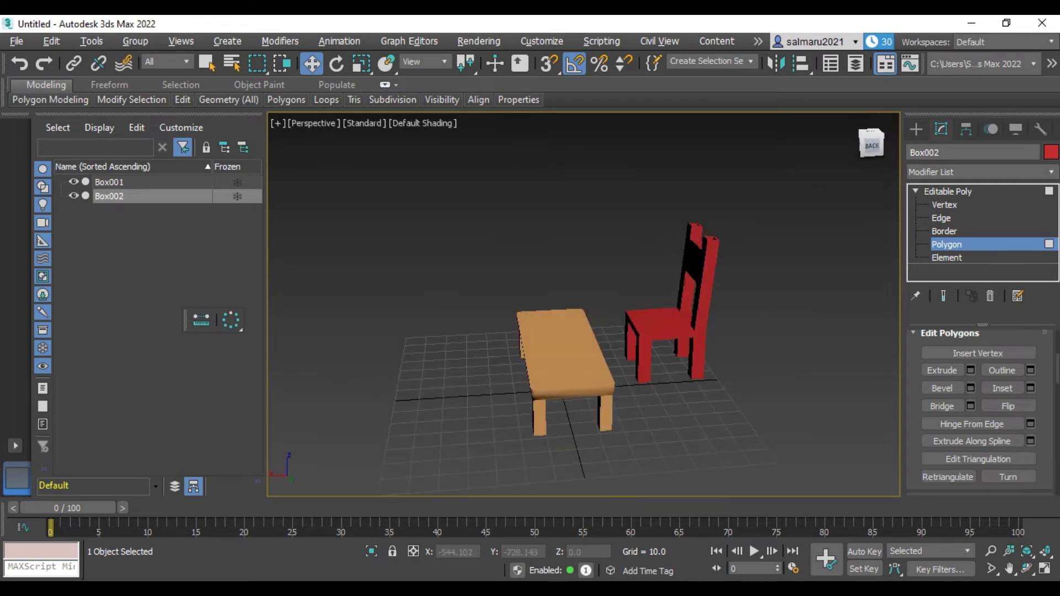
# - Box-select the whole chair and scale it down slightly
pyautogui.moveTo(655, 399); pyautogui.dragTo(622, 392)
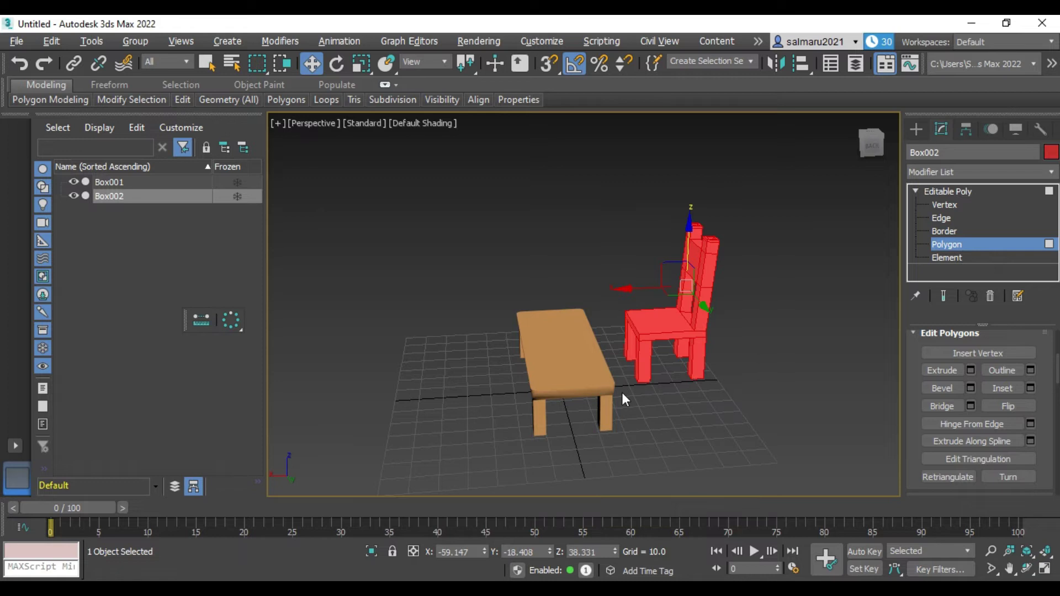
pyautogui.click(368, 63)
pyautogui.click(870, 148)
pyautogui.moveTo(673, 255); pyautogui.dragTo(635, 275)
pyautogui.moveTo(883, 146); pyautogui.dragTo(862, 166)
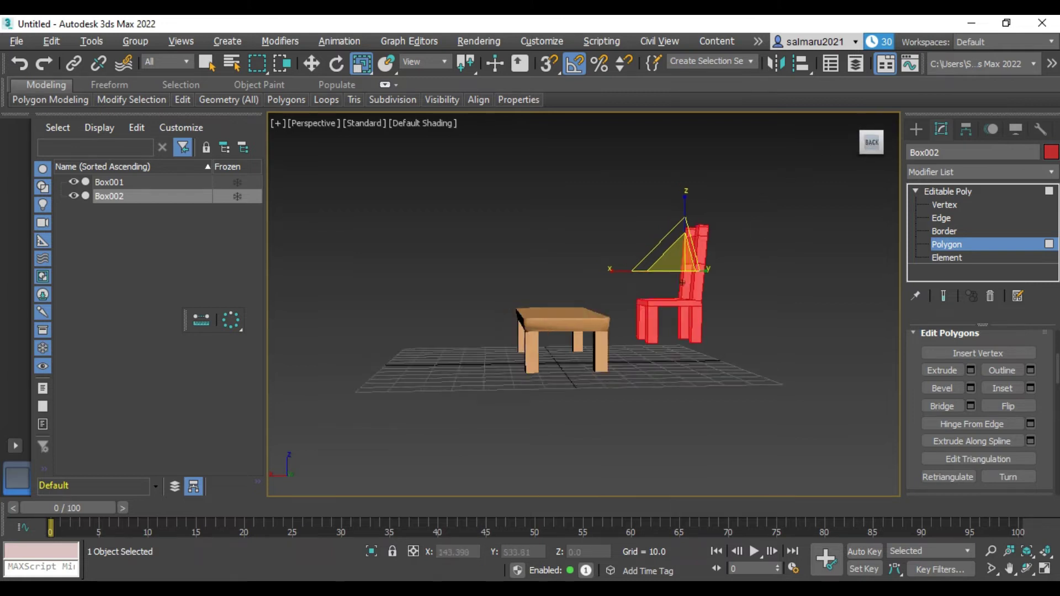
pyautogui.click(866, 144)
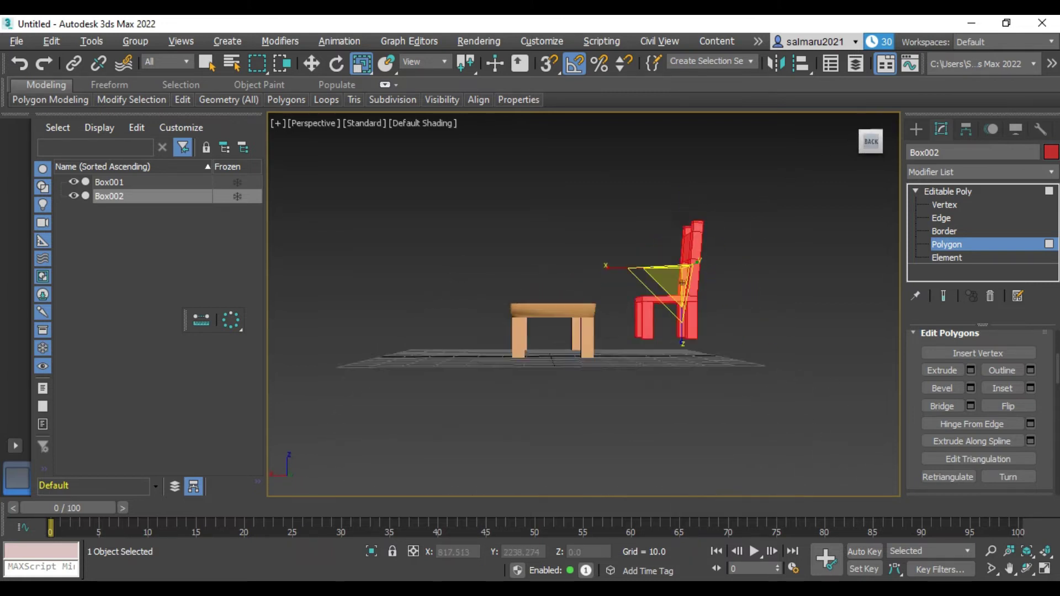
pyautogui.click(789, 212)
pyautogui.moveTo(715, 187)
pyautogui.mouseDown()
pyautogui.moveTo(660, 386)
pyautogui.moveTo(629, 369)
pyautogui.mouseUp()
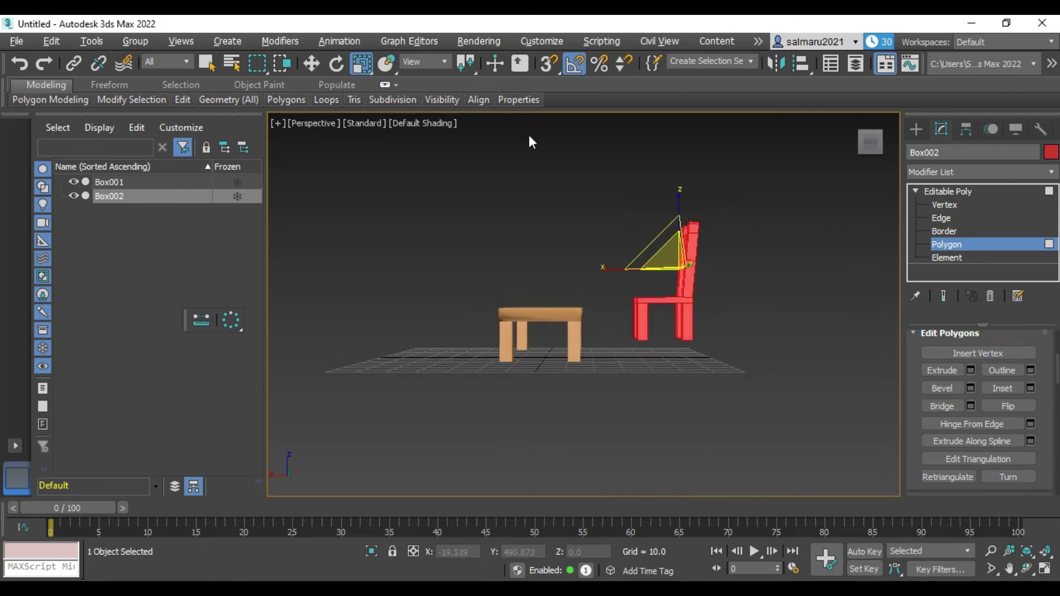
# - Select all the chair polygons and lower them on Z toward the floor
pyautogui.click(318, 63)
pyautogui.click(681, 204)
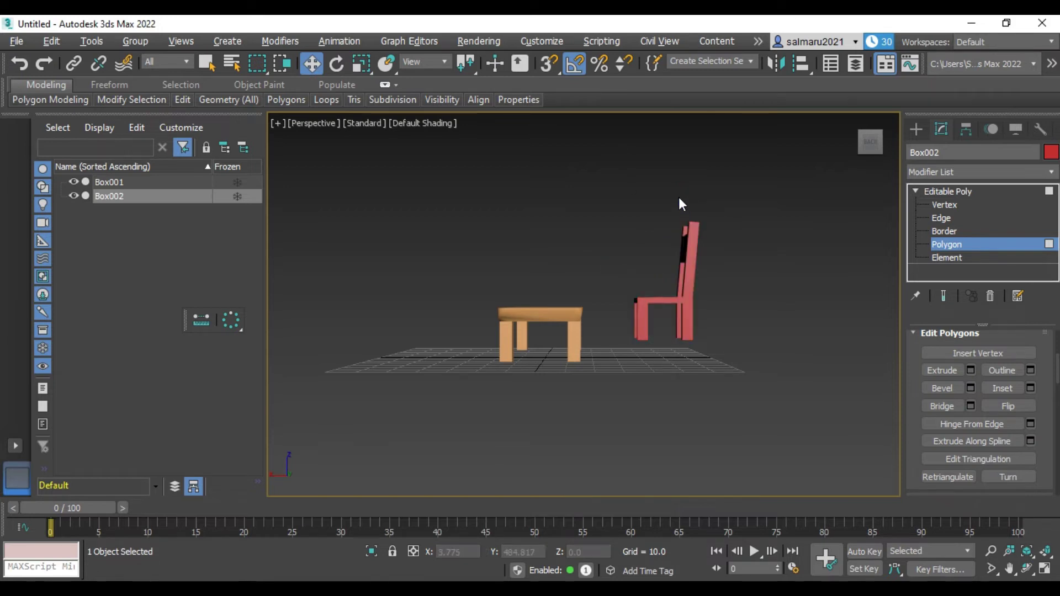
pyautogui.moveTo(757, 191); pyautogui.dragTo(631, 359)
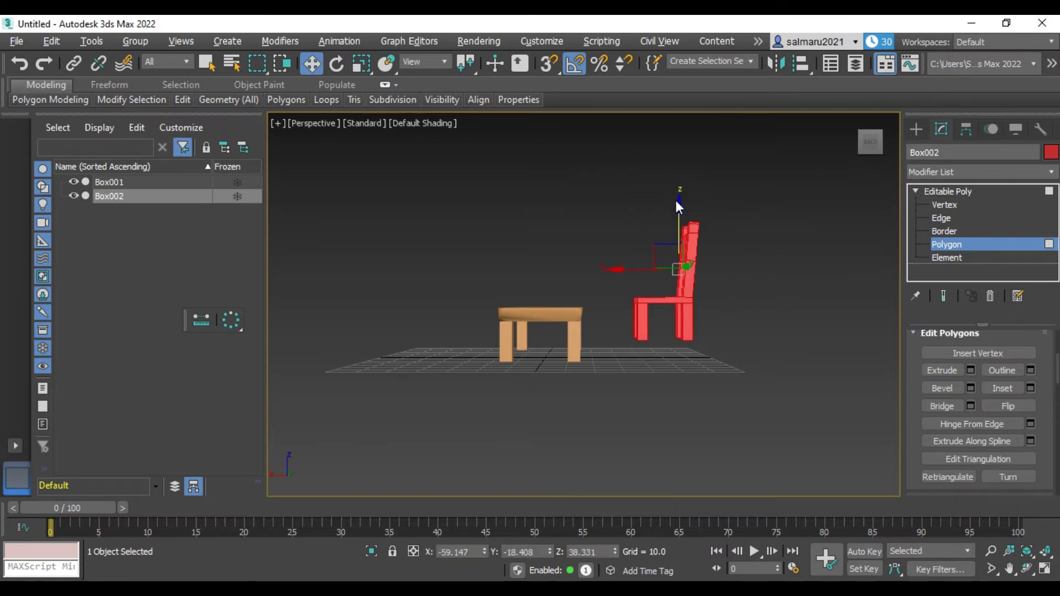
pyautogui.moveTo(681, 207); pyautogui.dragTo(678, 218)
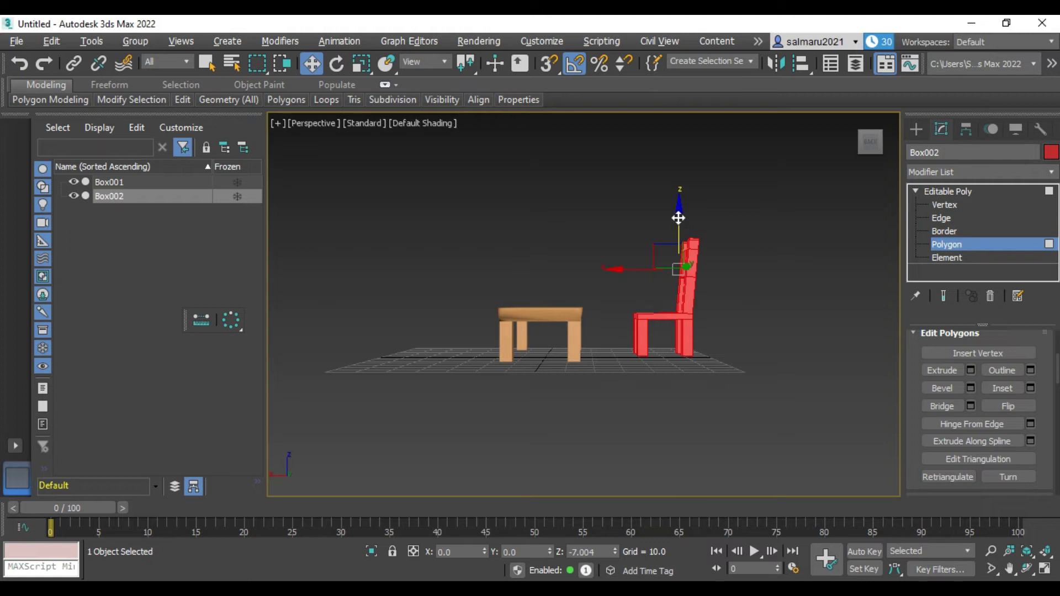
pyautogui.moveTo(867, 142); pyautogui.dragTo(812, 151)
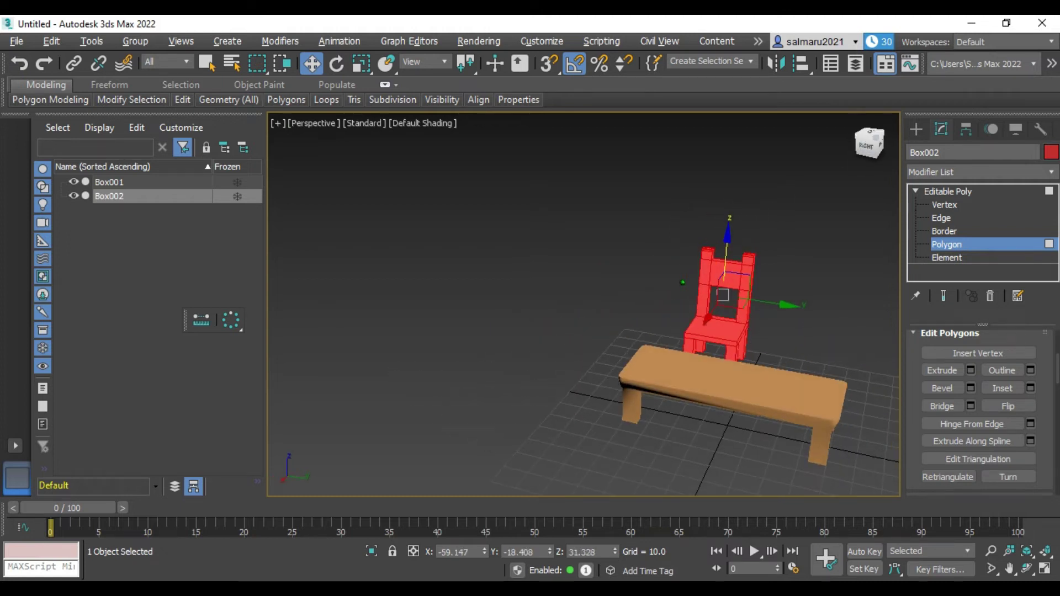
# - Rotate the chair 10° about Z and deselect it
pyautogui.click(338, 64)
pyautogui.moveTo(758, 315); pyautogui.dragTo(769, 314)
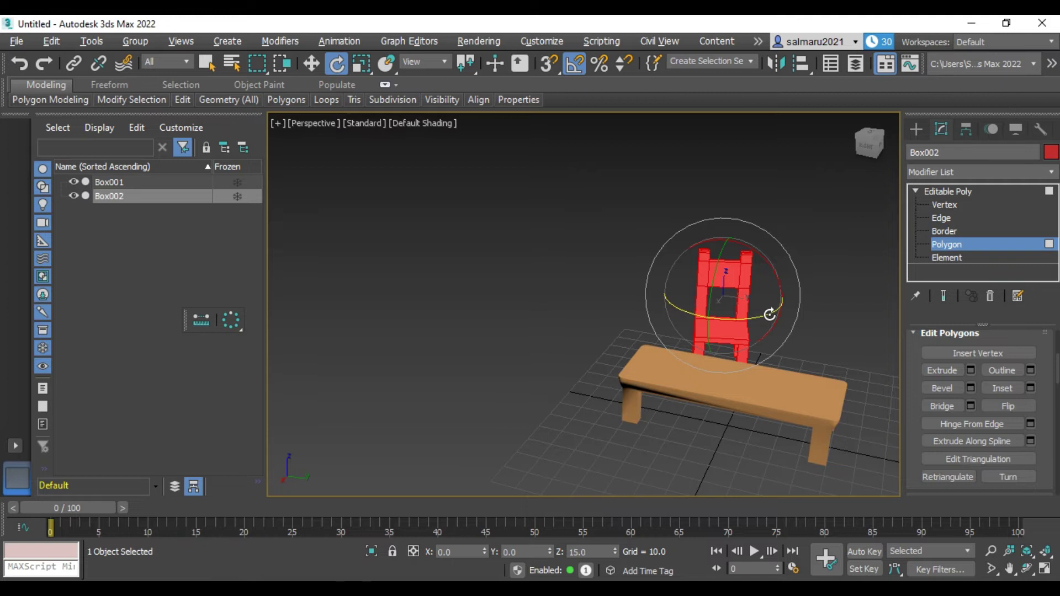
pyautogui.click(827, 309)
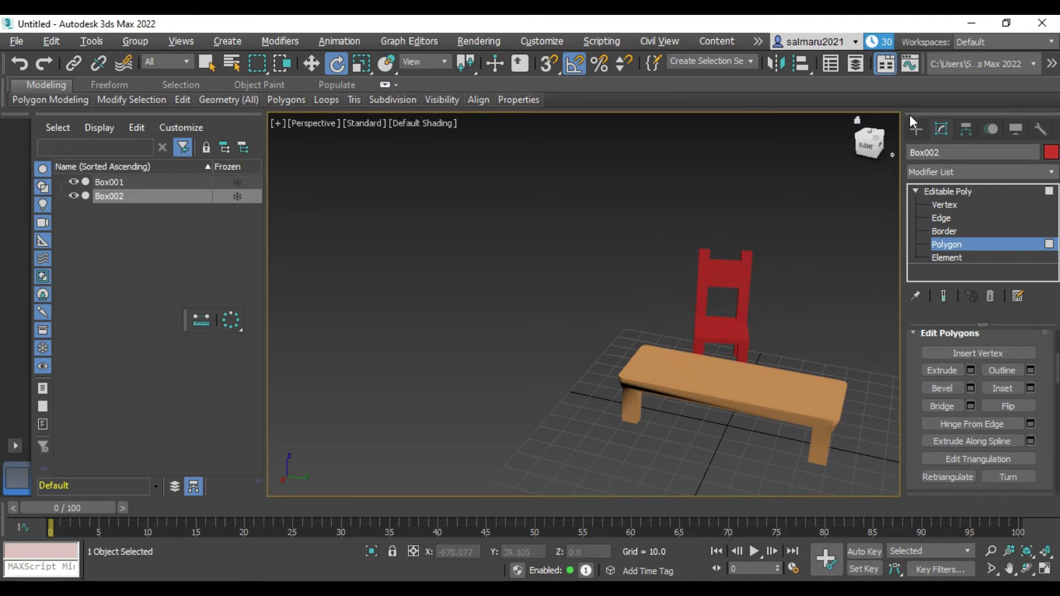
pyautogui.click(915, 127)
pyautogui.click(856, 208)
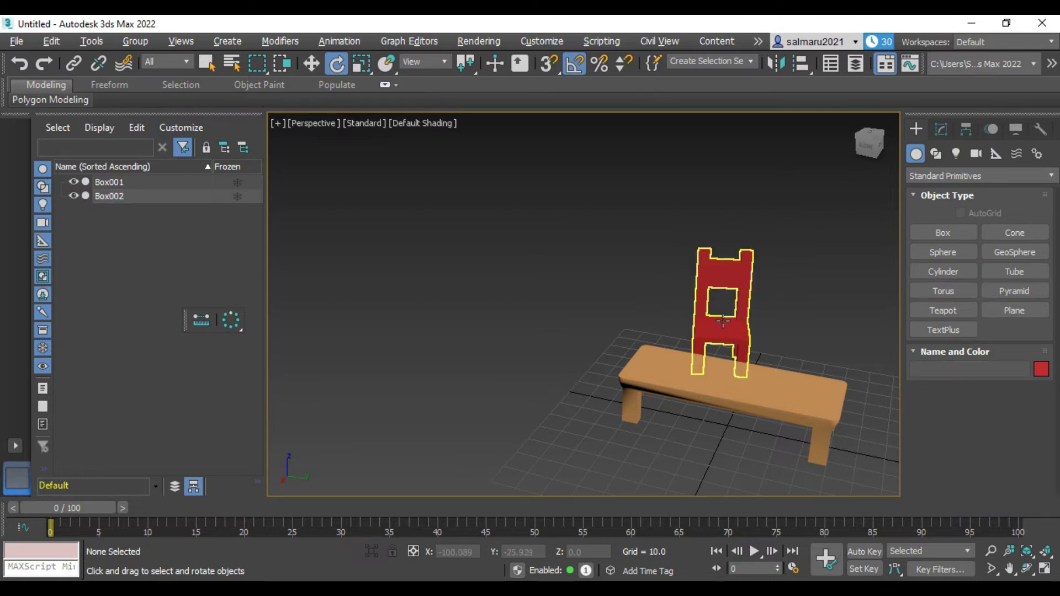
# - Select the red chair and slide it toward the table
pyautogui.click(722, 321)
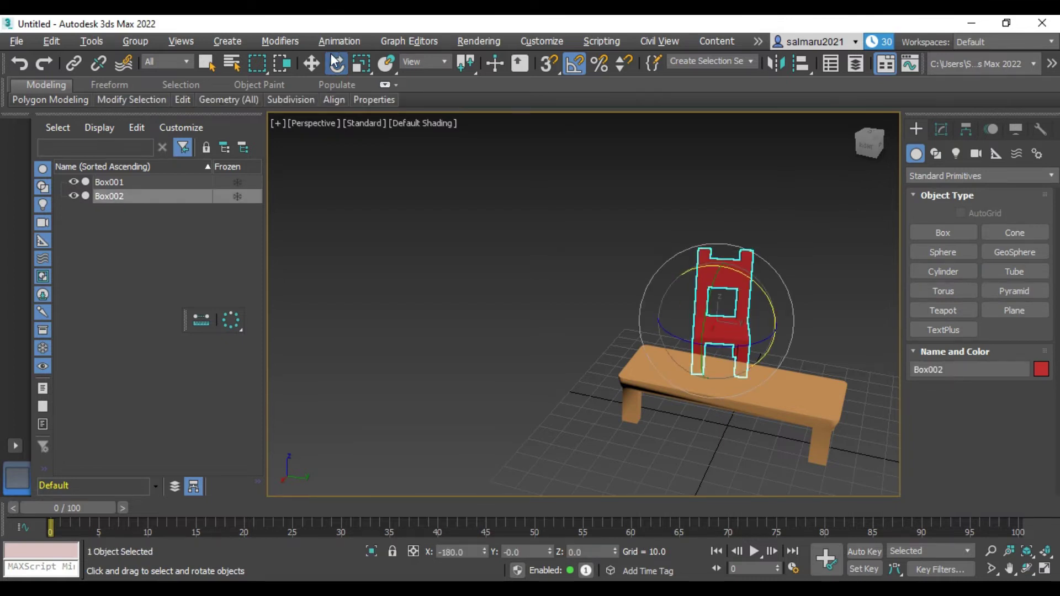
pyautogui.click(312, 63)
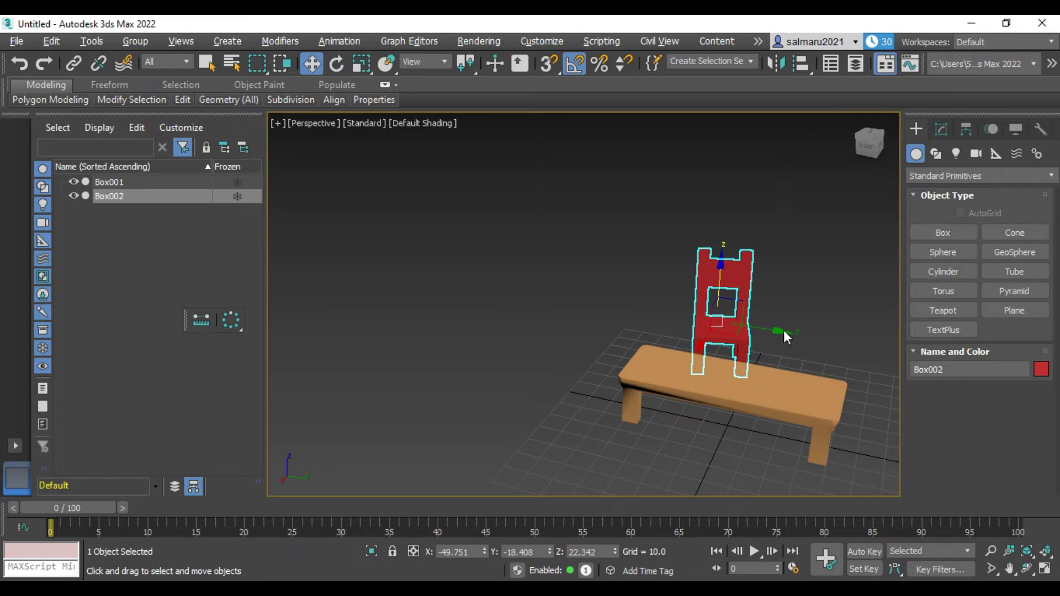
pyautogui.moveTo(776, 329); pyautogui.dragTo(761, 331)
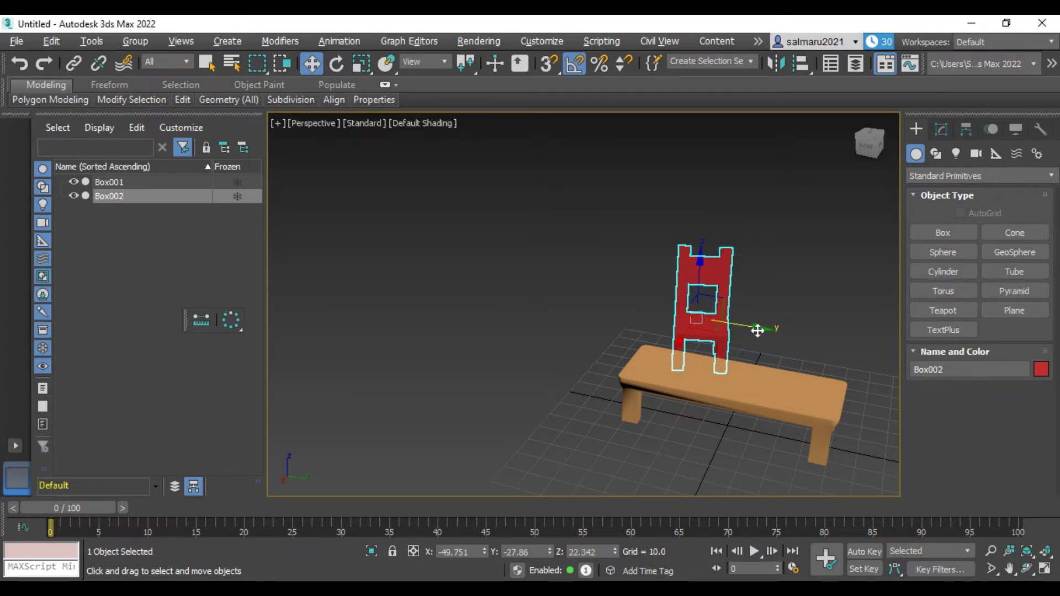
pyautogui.moveTo(757, 331); pyautogui.dragTo(741, 327)
pyautogui.click(793, 338)
pyautogui.moveTo(865, 145); pyautogui.dragTo(900, 148)
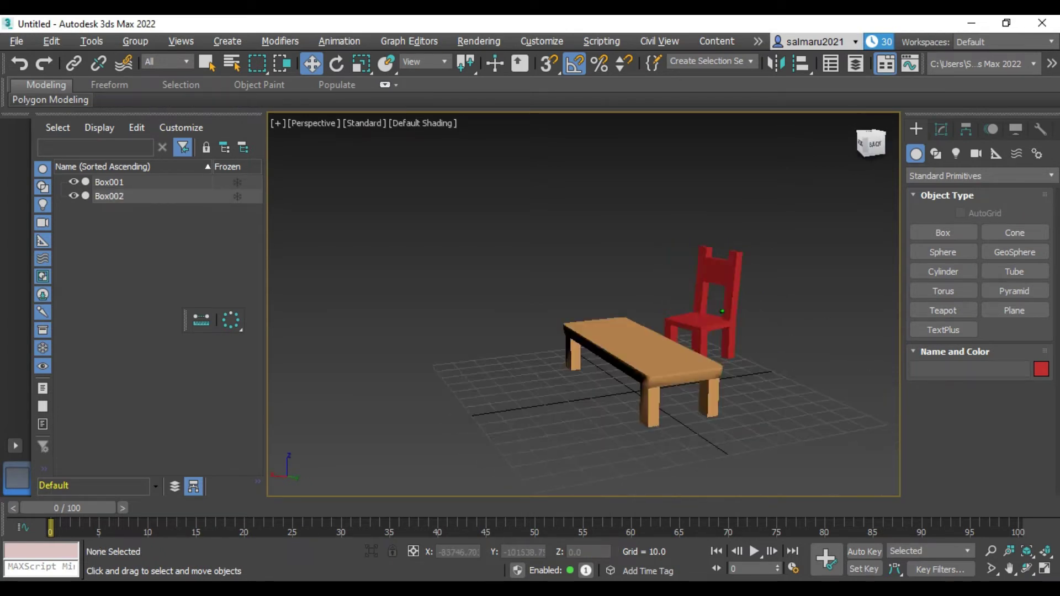
# - Move the chair in beside the table and Shift-drag it along Y to clone it
pyautogui.click(726, 301)
pyautogui.moveTo(685, 291); pyautogui.dragTo(669, 289)
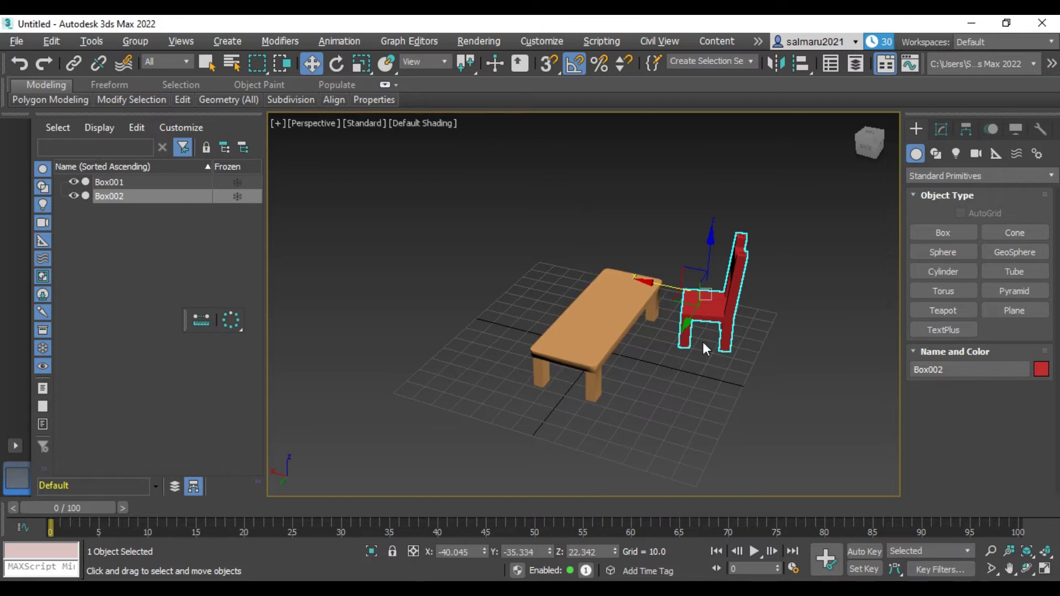
pyautogui.keyDown('alt'); pyautogui.moveTo(819, 164); pyautogui.dragTo(736, 224, button='middle'); pyautogui.keyUp('alt')
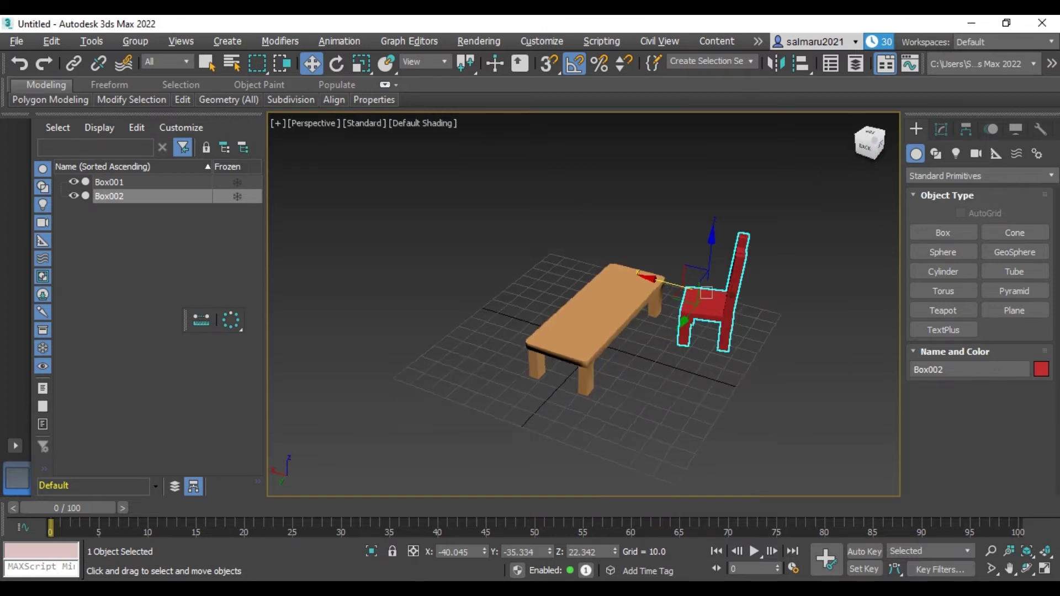
pyautogui.keyDown('shift'); pyautogui.moveTo(664, 300); pyautogui.dragTo(559, 309); pyautogui.keyUp('shift')
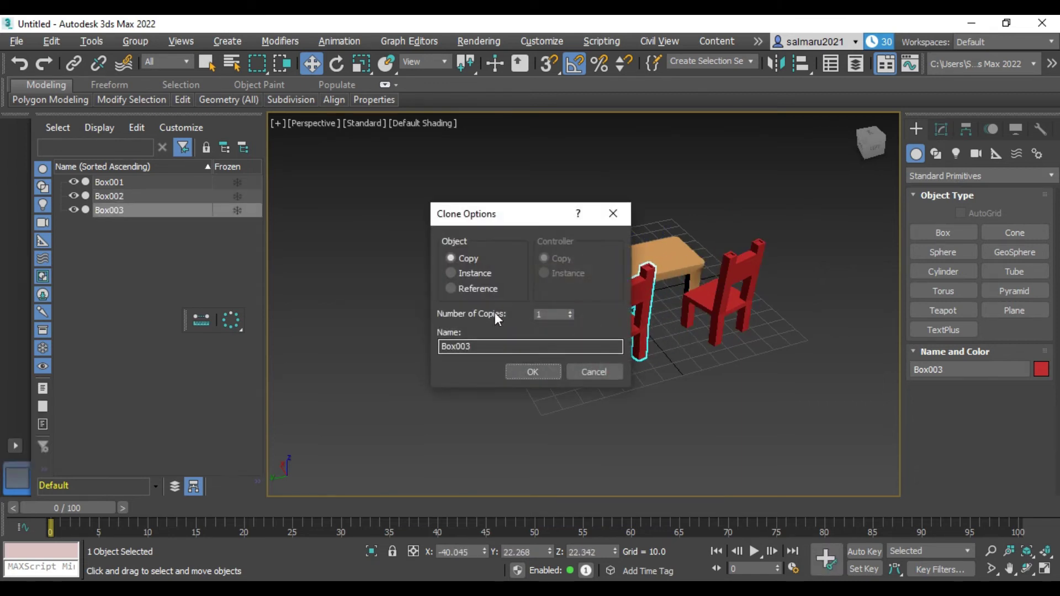
# - Confirm the copy as Box003 and rotate it -25° about Z beside the first chair
pyautogui.click(532, 371)
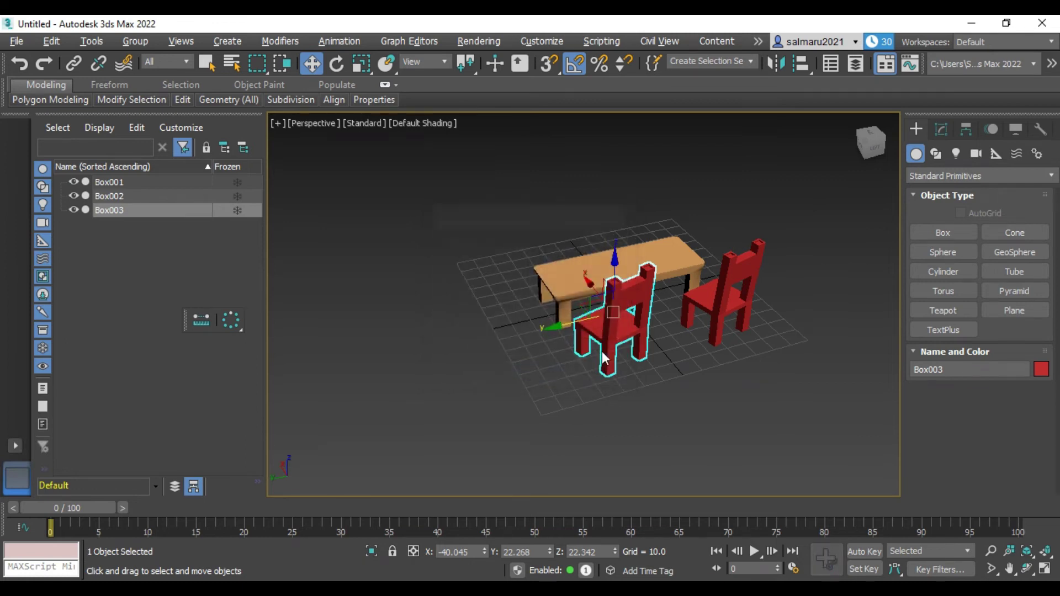
pyautogui.moveTo(870, 150); pyautogui.dragTo(870, 151)
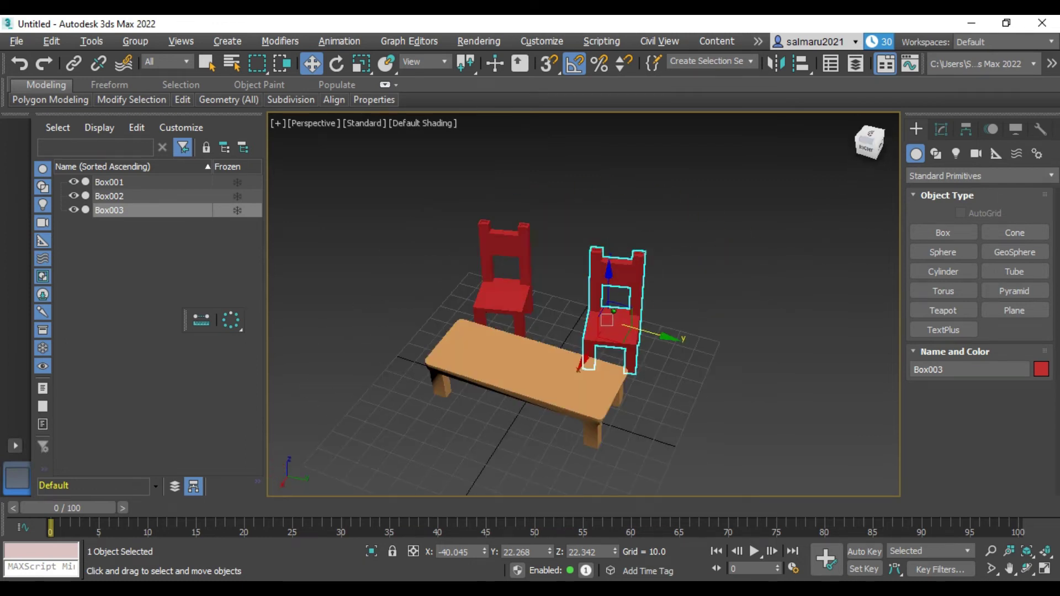
pyautogui.click(339, 65)
pyautogui.moveTo(650, 355); pyautogui.dragTo(746, 331)
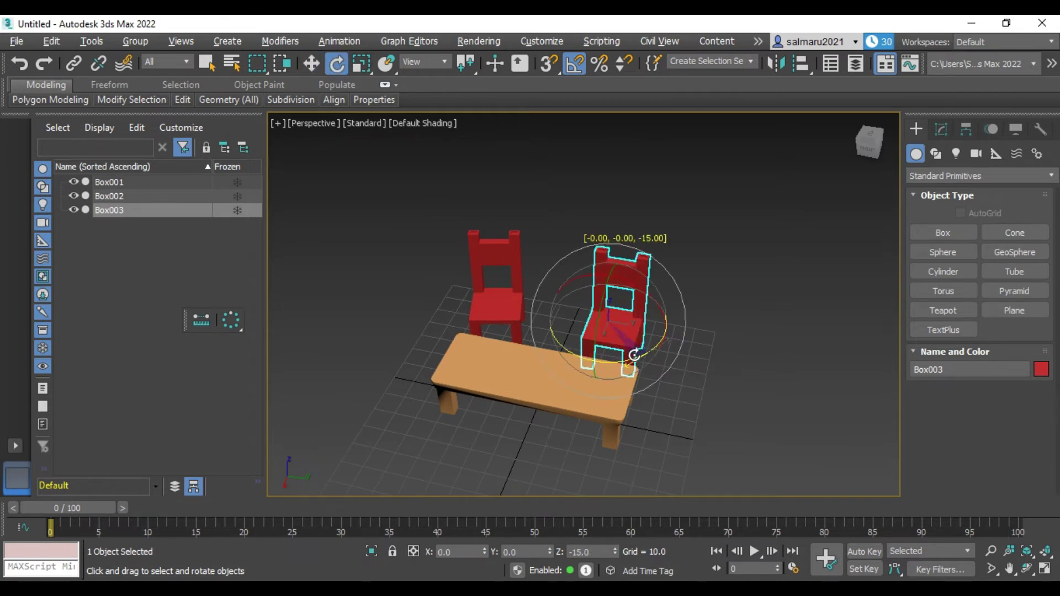
pyautogui.click(745, 330)
pyautogui.moveTo(863, 163); pyautogui.dragTo(871, 142)
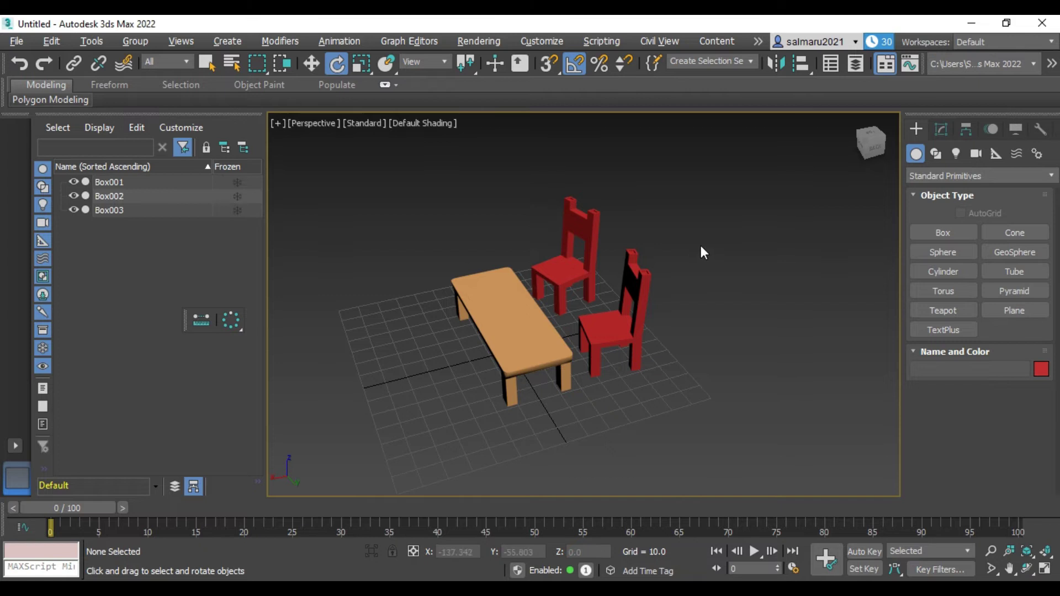
pyautogui.moveTo(869, 155); pyautogui.dragTo(871, 145)
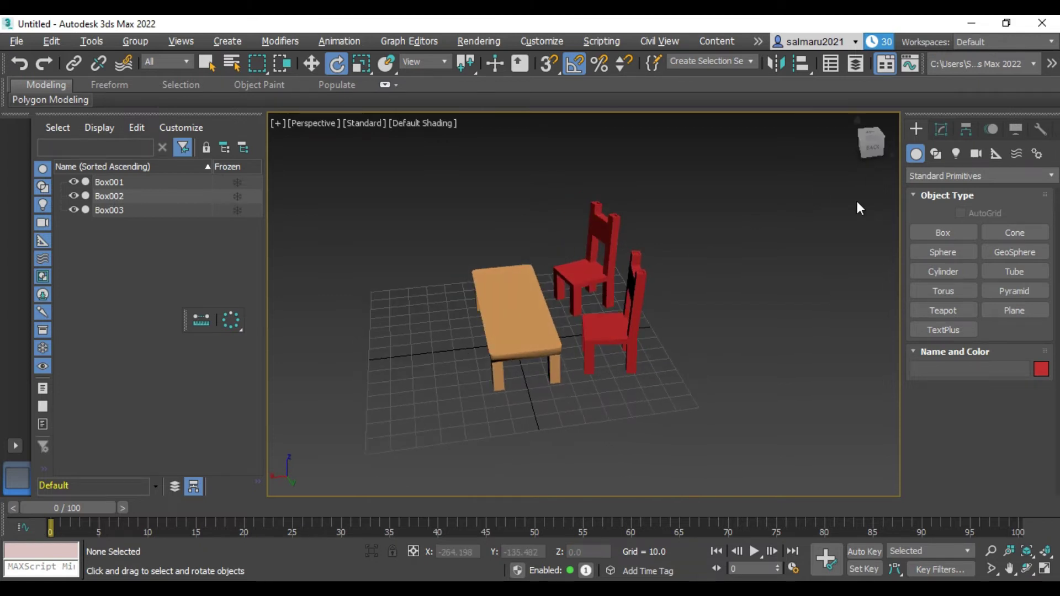
pyautogui.keyDown('alt'); pyautogui.moveTo(674, 282); pyautogui.dragTo(397, 388, button='middle'); pyautogui.keyUp('alt')
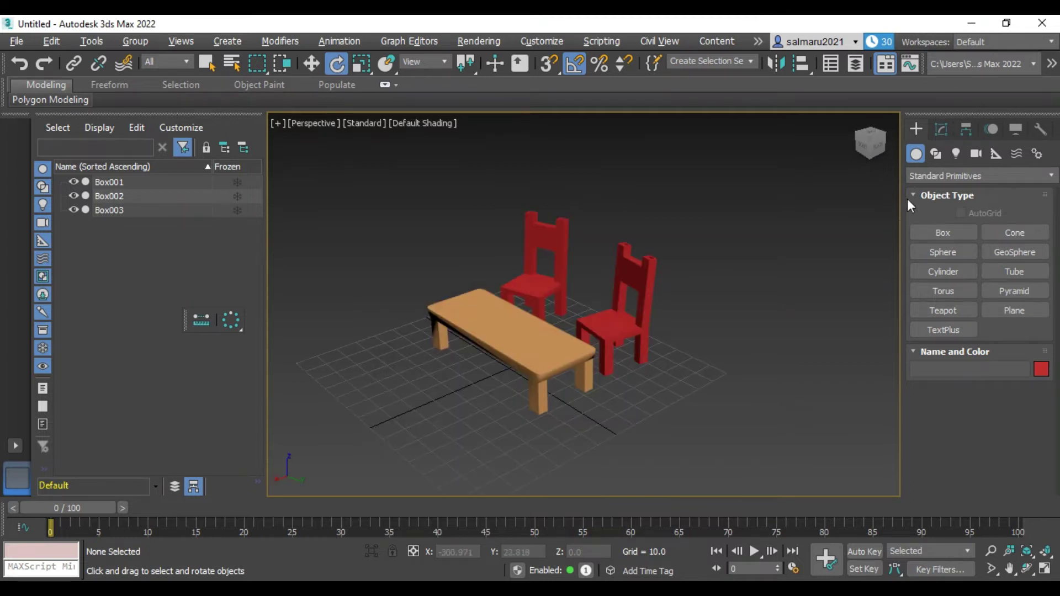
pyautogui.moveTo(875, 145); pyautogui.dragTo(871, 146)
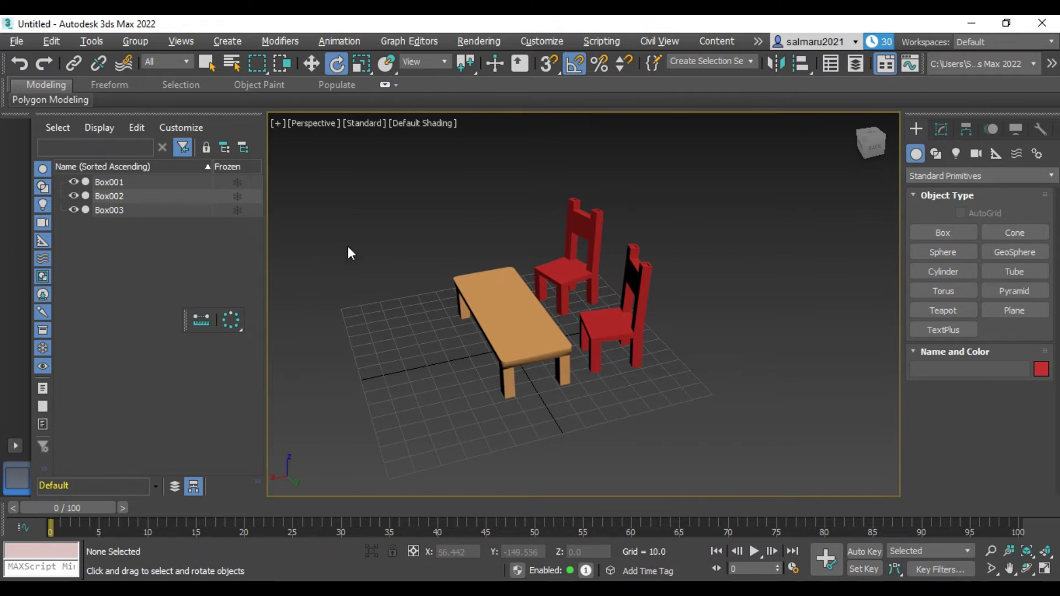
# - Show four viewports with Alt+W and make the Top view active
pyautogui.hotkey('alt', 'w')
pyautogui.click(481, 203)
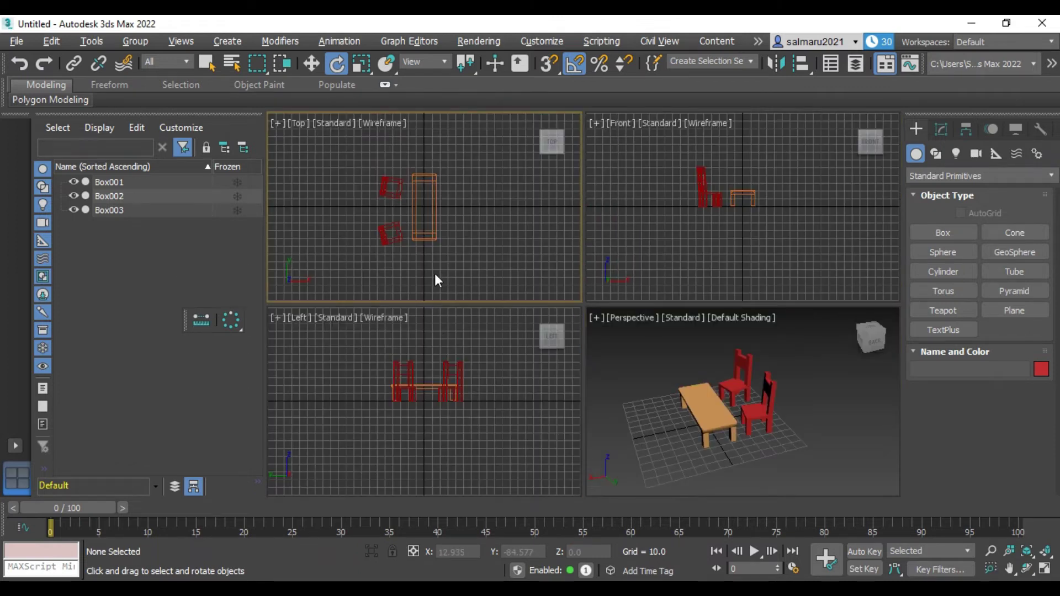
pyautogui.scroll(2, 456, 266)
pyautogui.scroll(-3, 459, 251)
pyautogui.scroll(1, 486, 191)
# - Arm Box creation with a light pinkish red object color
pyautogui.click(946, 235)
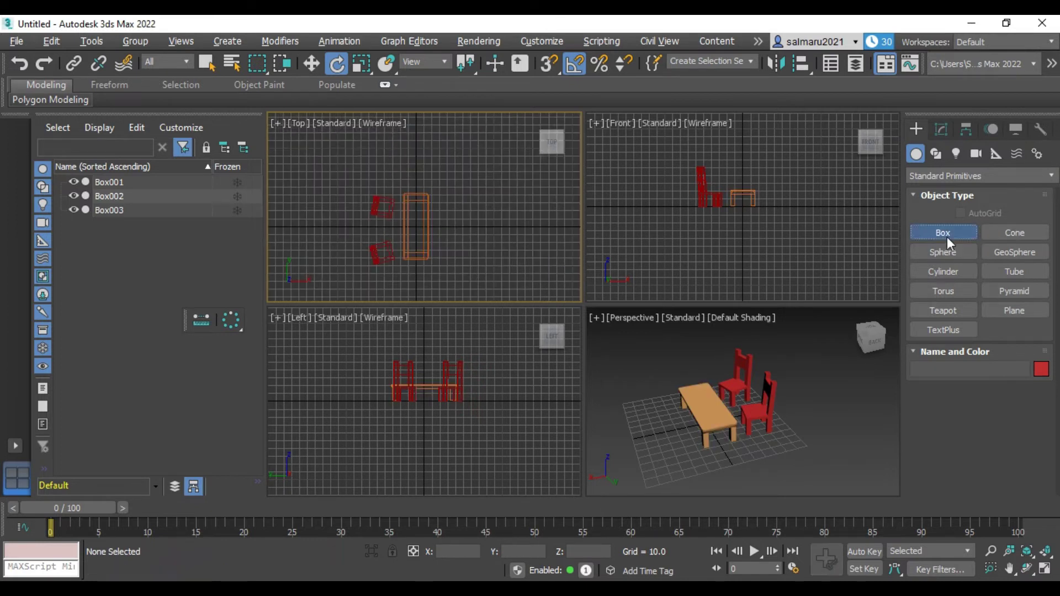
pyautogui.click(1041, 370)
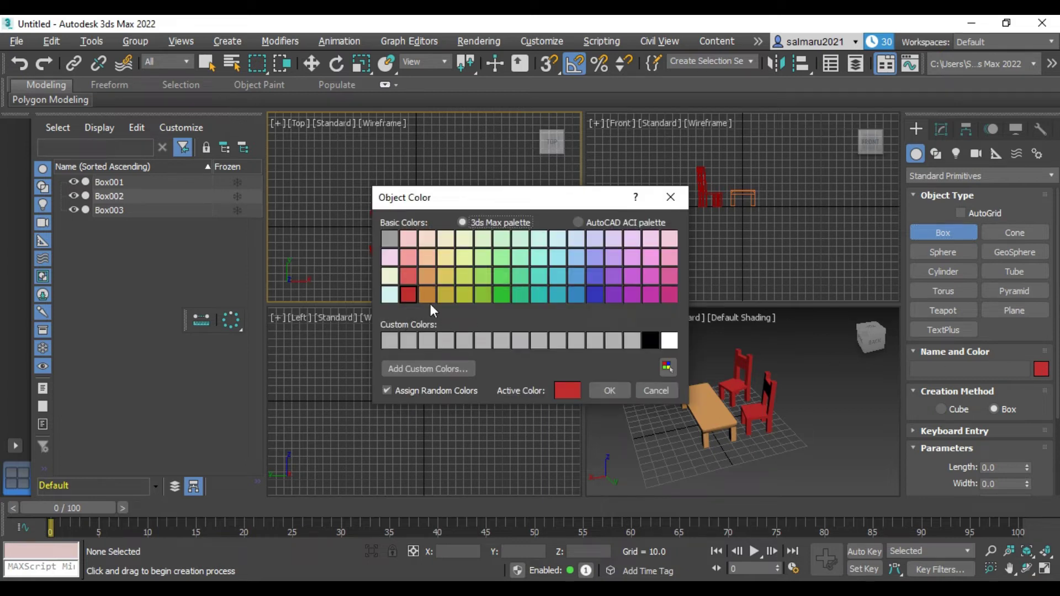
pyautogui.click(407, 280)
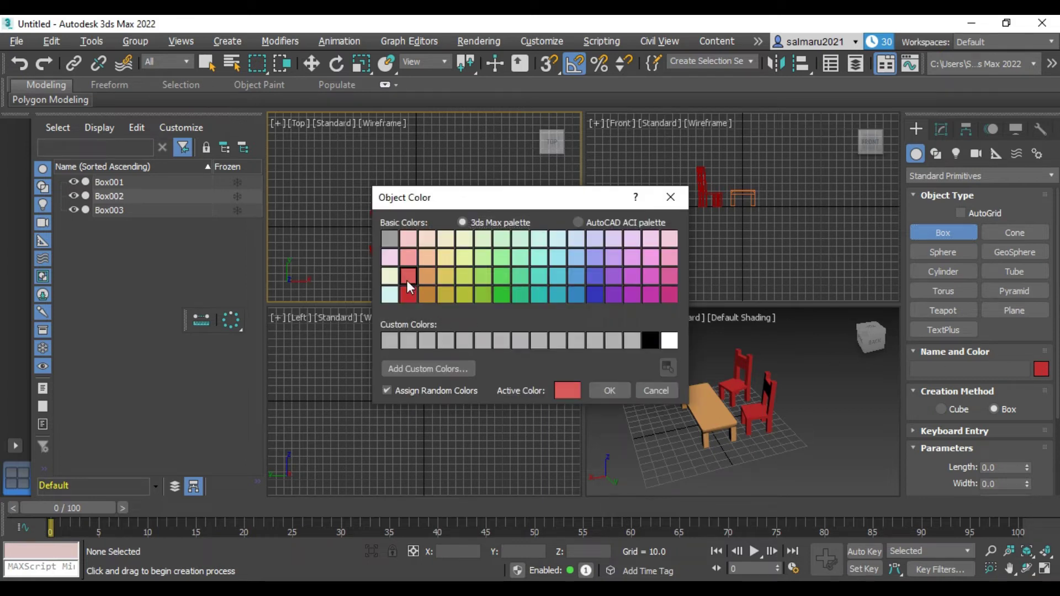
pyautogui.click(602, 387)
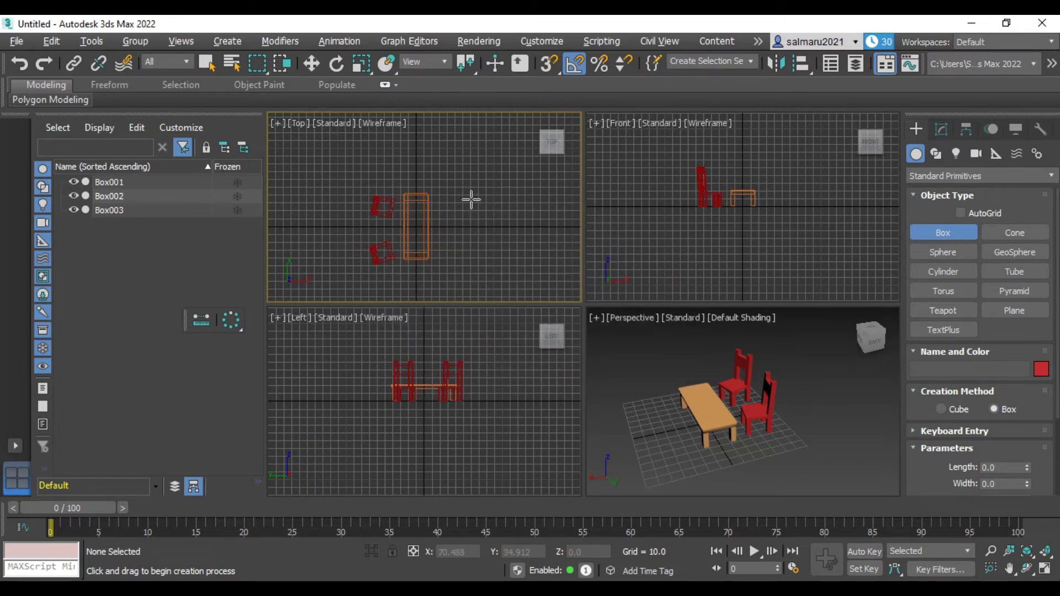
# - Draw a box in the Top viewport right of the table
pyautogui.moveTo(471, 198); pyautogui.dragTo(487, 220)
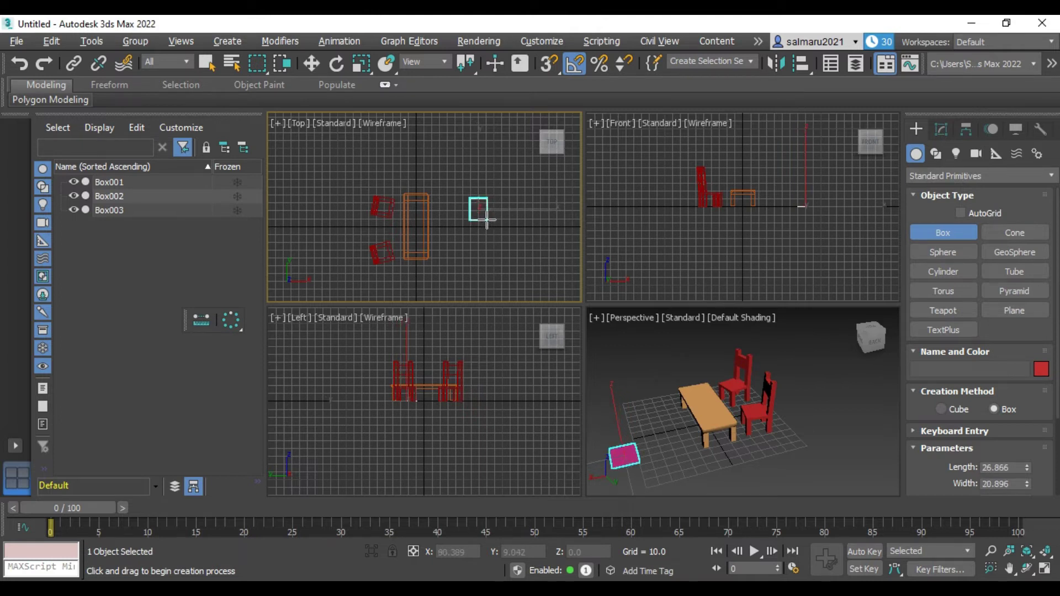
pyautogui.moveTo(486, 220); pyautogui.dragTo(488, 220)
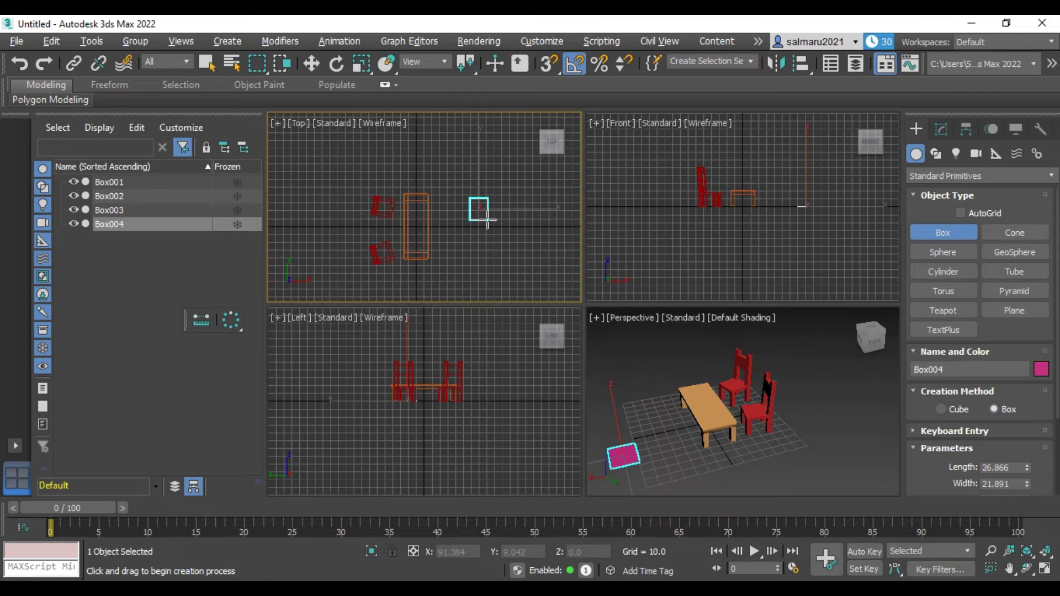
pyautogui.click(489, 216)
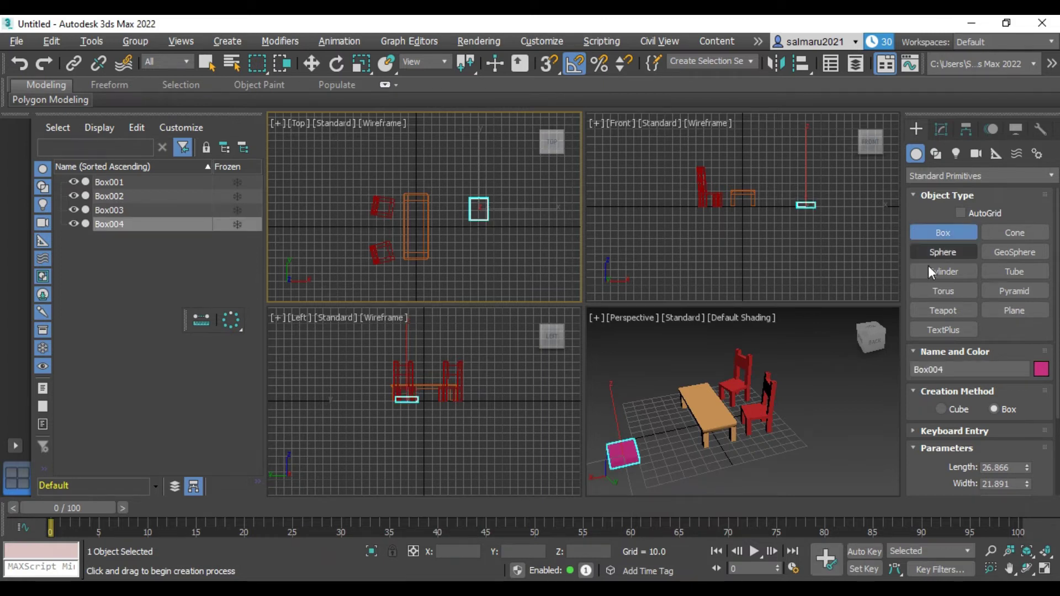
pyautogui.press('e')
pyautogui.click(942, 132)
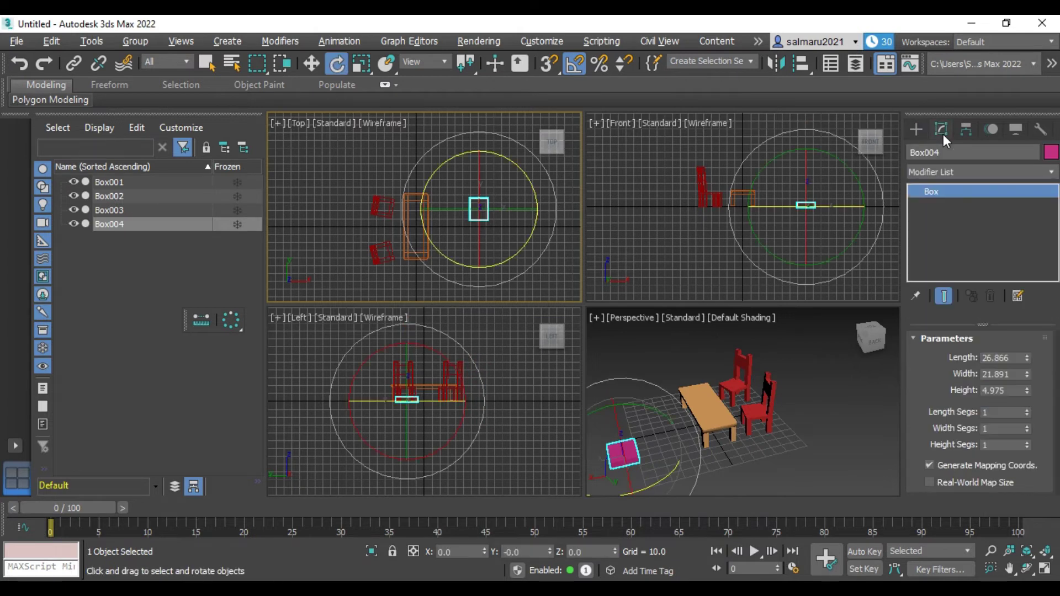
pyautogui.click(212, 62)
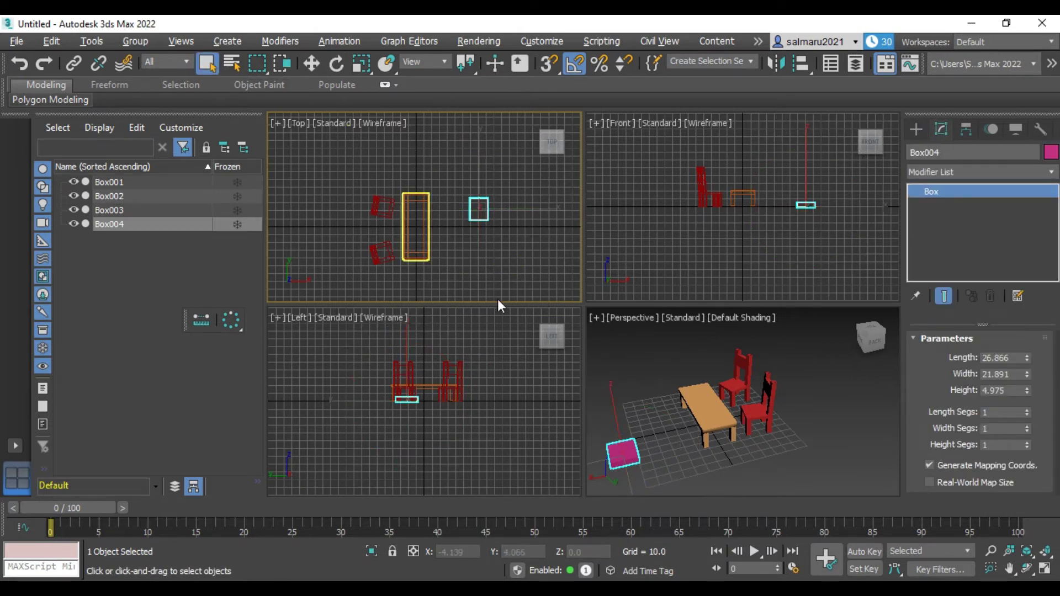
# - Set the box to Length 40, Width 30 and Height 12
pyautogui.doubleClick(1014, 359)
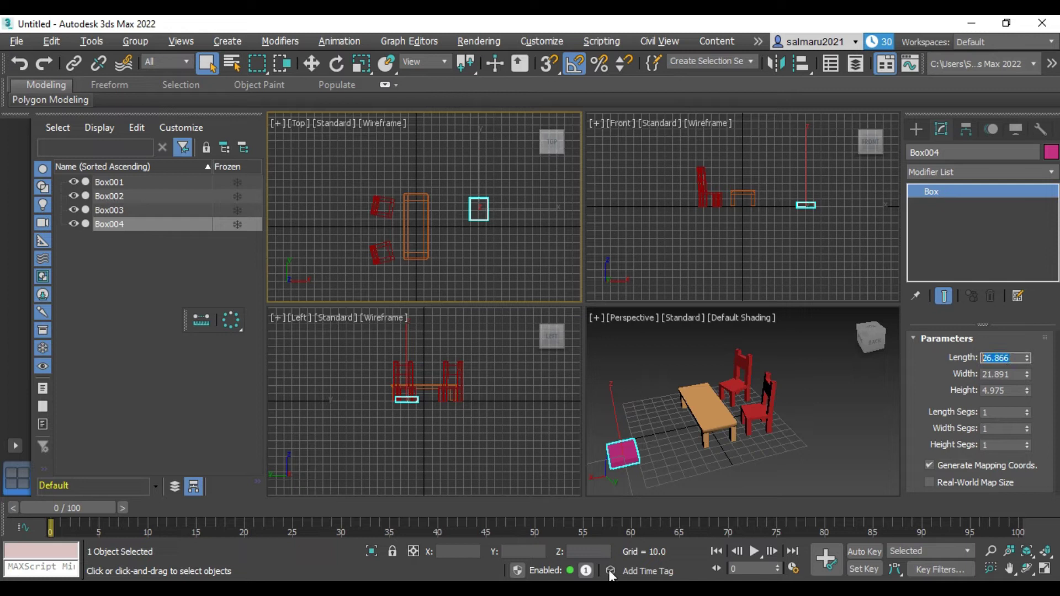
pyautogui.write('40')
pyautogui.doubleClick(1018, 374)
pyautogui.write('30')
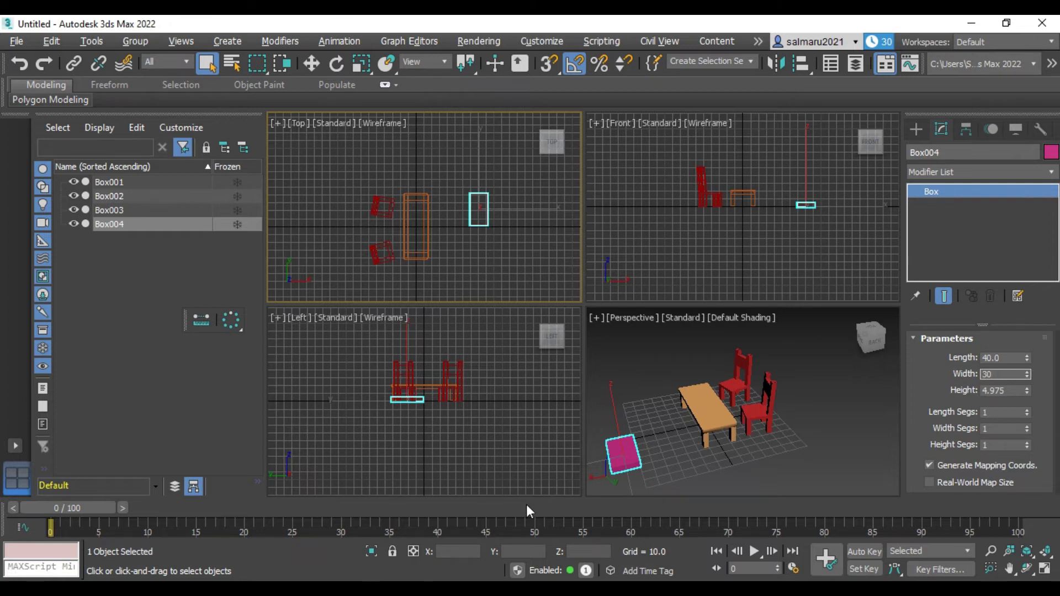
pyautogui.press('Tab')
pyautogui.write('12')
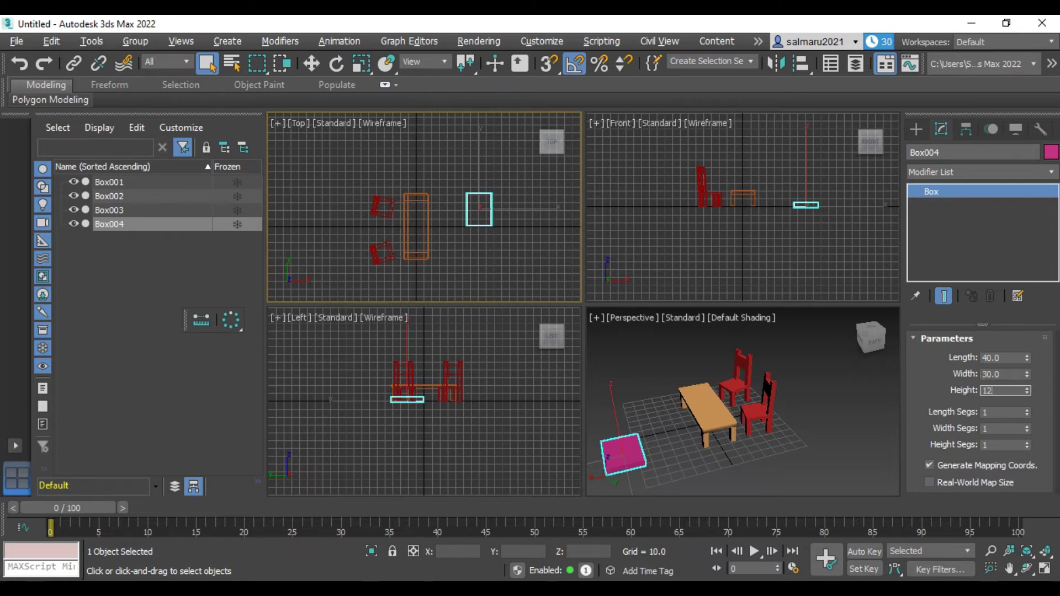
pyautogui.click(993, 413)
# - Switch the Perspective viewport to Hidden Line display
pyautogui.scroll(-3, 756, 426)
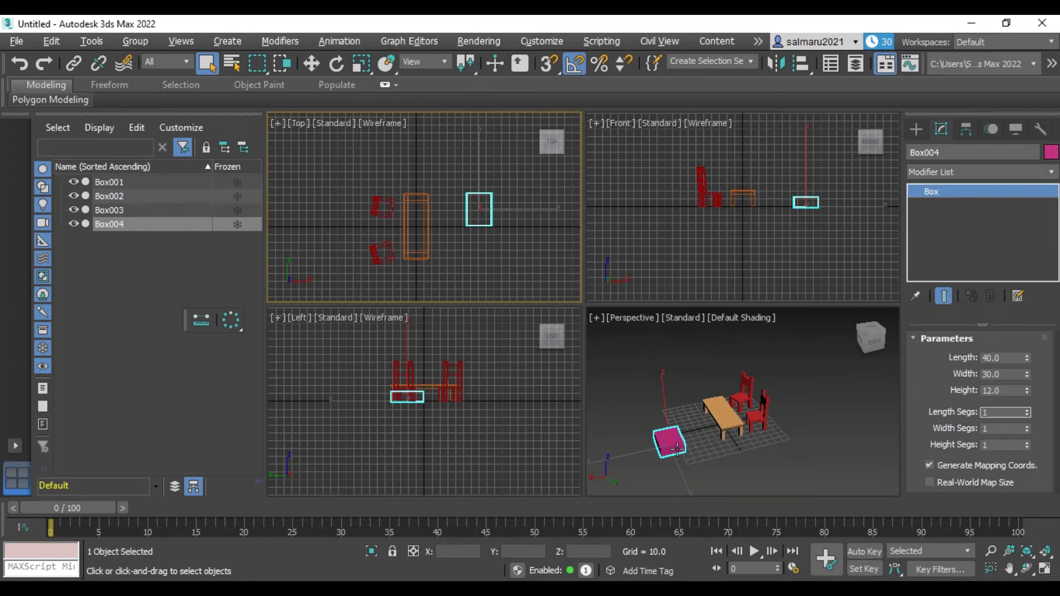
pyautogui.scroll(3, 676, 449)
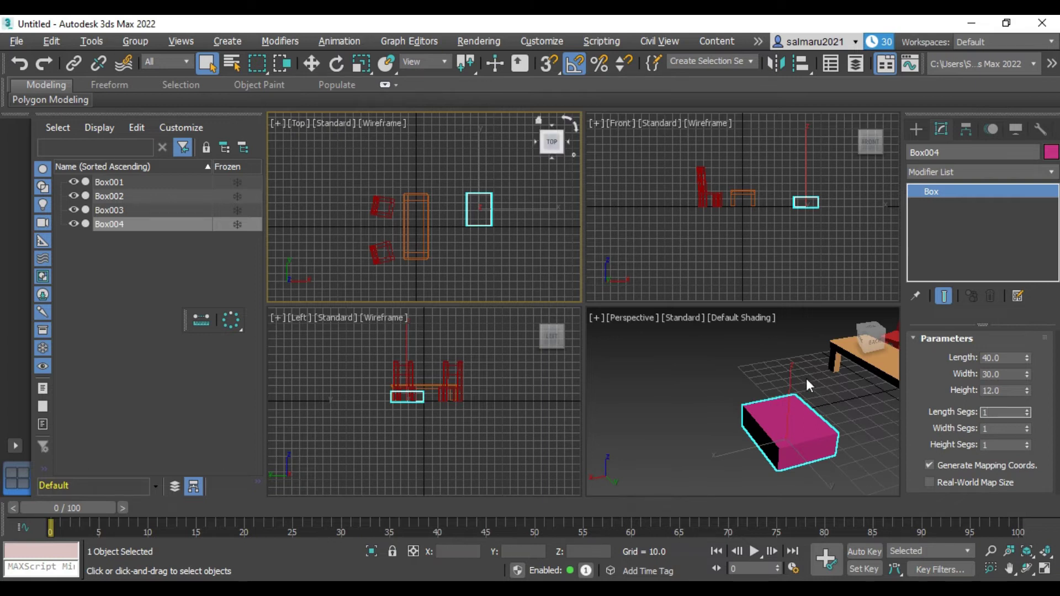
pyautogui.click(743, 317)
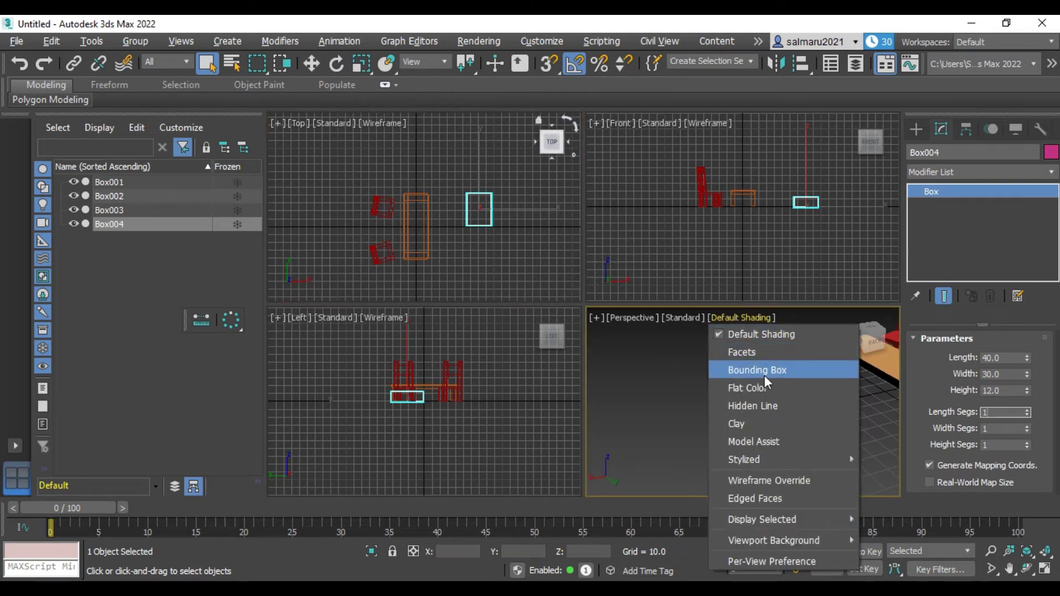
pyautogui.click(772, 403)
pyautogui.scroll(-2, 658, 416)
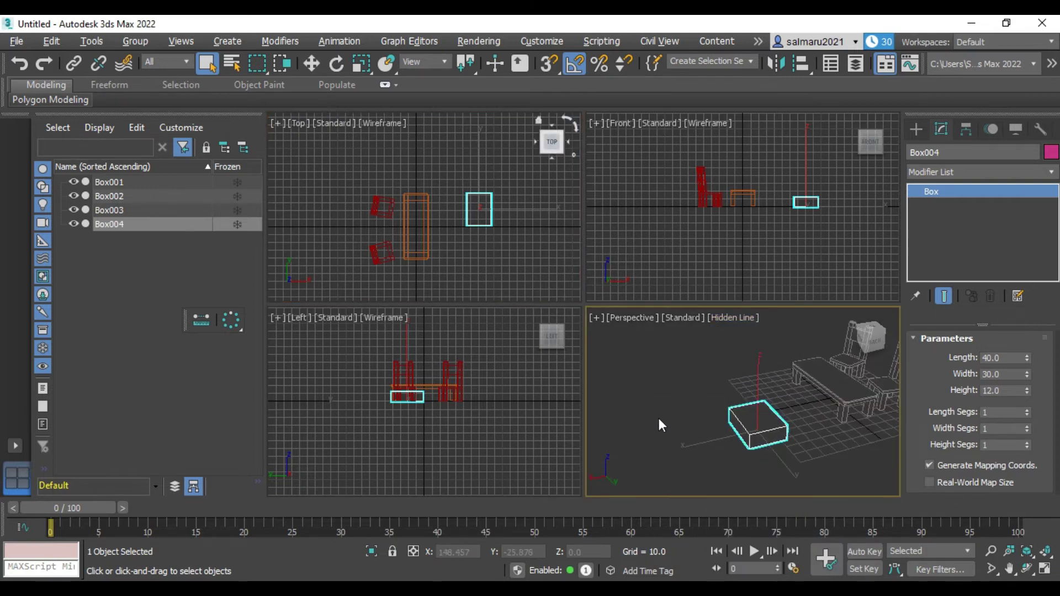
pyautogui.scroll(2, 831, 403)
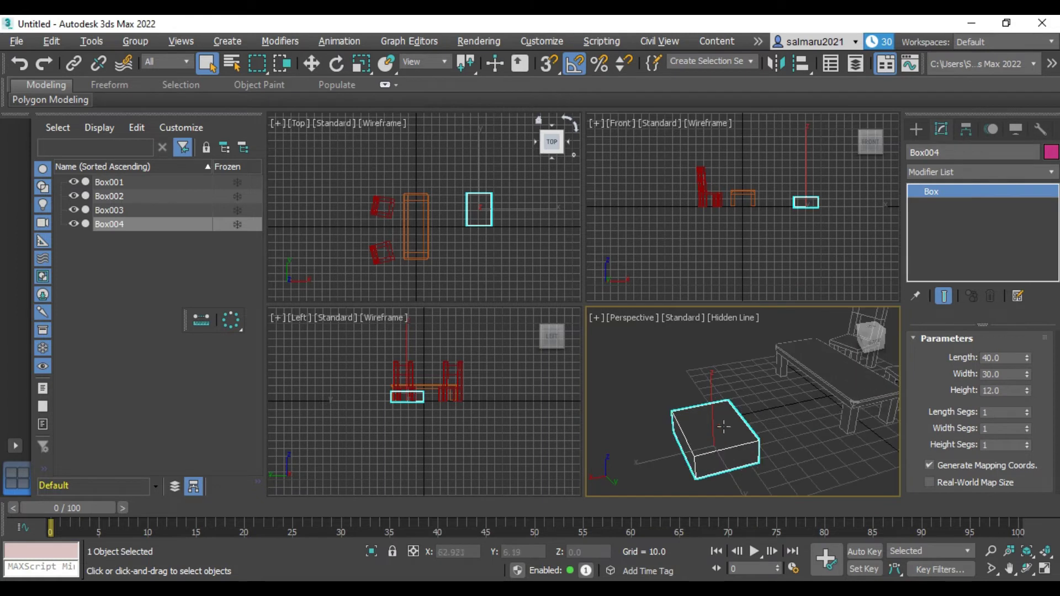
# - Raise Box004's Length Segs and Width Segs to 8
pyautogui.click(1027, 409)
pyautogui.click(1028, 409)
pyautogui.click(1028, 410)
pyautogui.click(1027, 410)
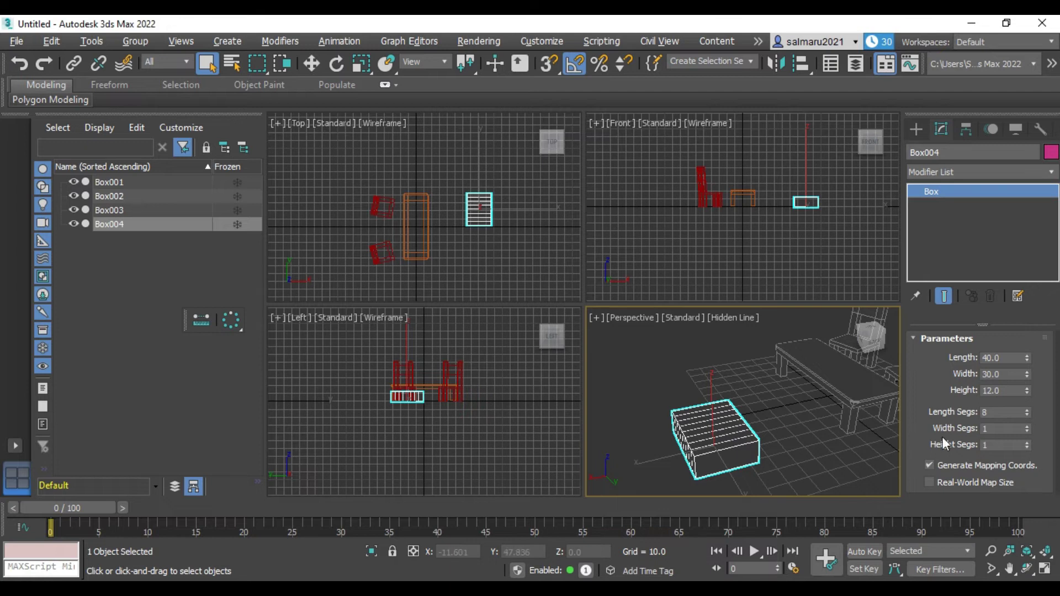
pyautogui.click(1026, 425)
pyautogui.click(1025, 425)
pyautogui.click(1026, 425)
pyautogui.click(1025, 425)
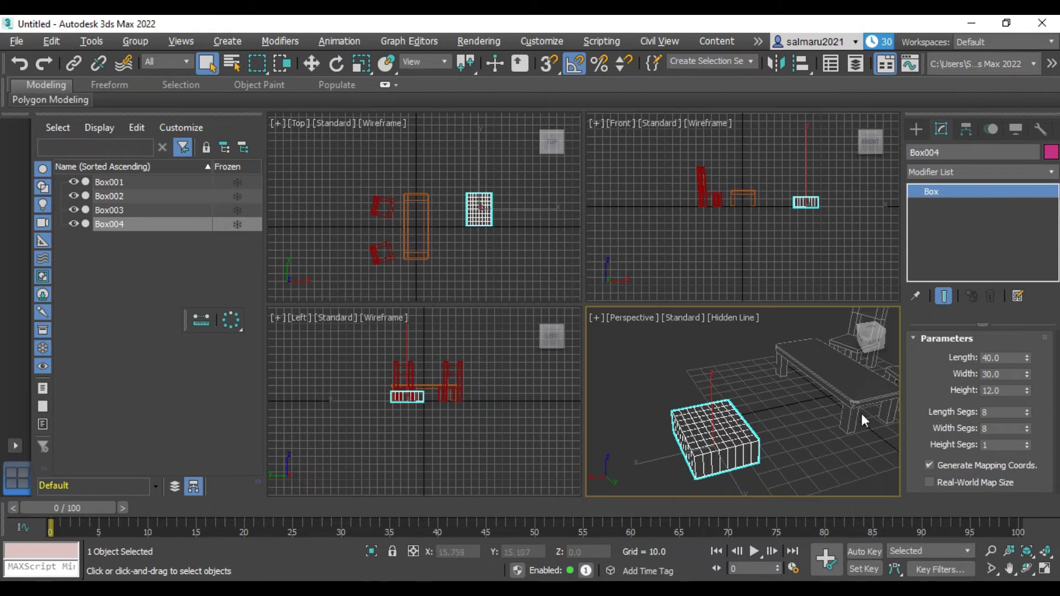
# - Convert Box004 to an editable poly
pyautogui.rightClick(936, 191)
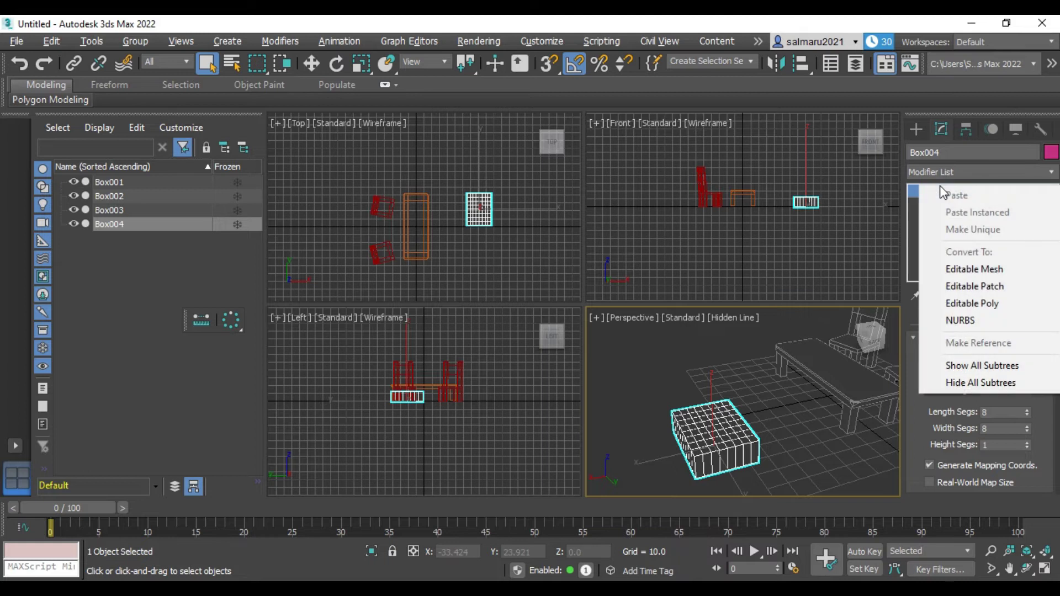
pyautogui.click(972, 303)
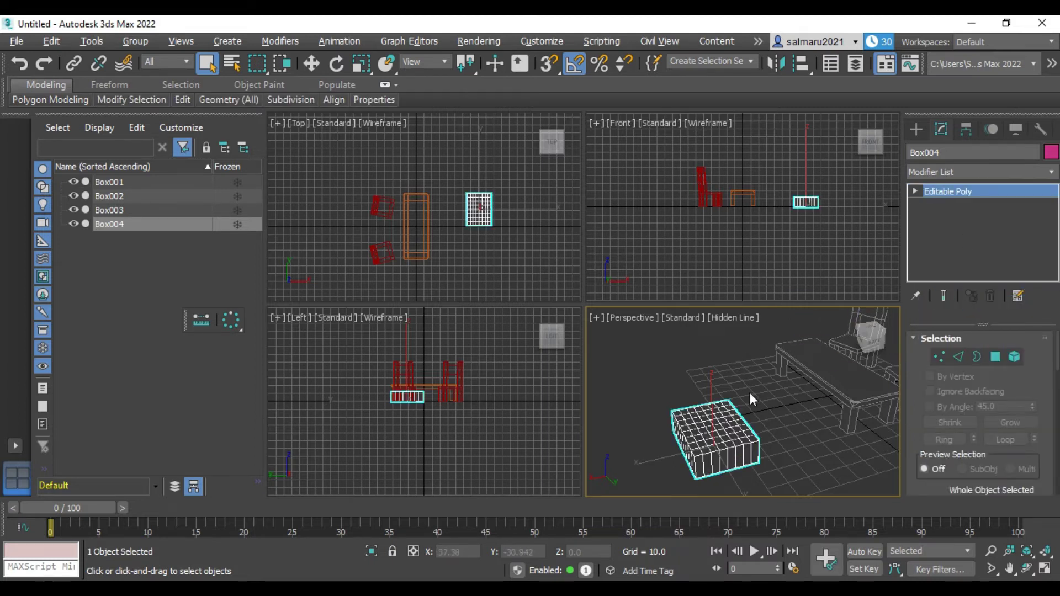
pyautogui.keyDown('alt'); pyautogui.moveTo(750, 392); pyautogui.dragTo(754, 436, button='middle'); pyautogui.keyUp('alt')
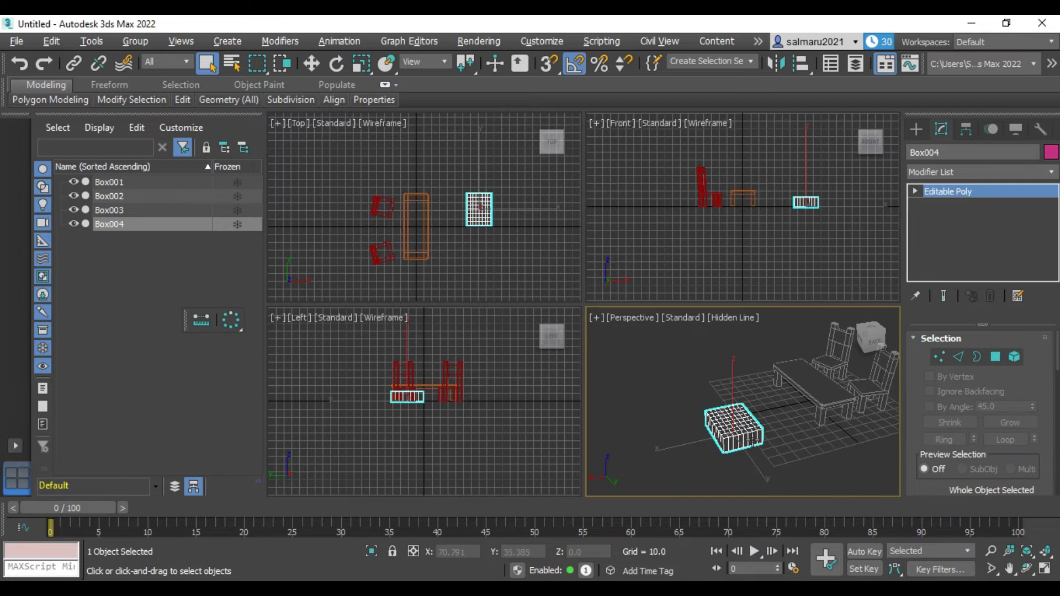
# - Return the Perspective viewport to Default Shading
pyautogui.click(740, 321)
pyautogui.scroll(2, 744, 420)
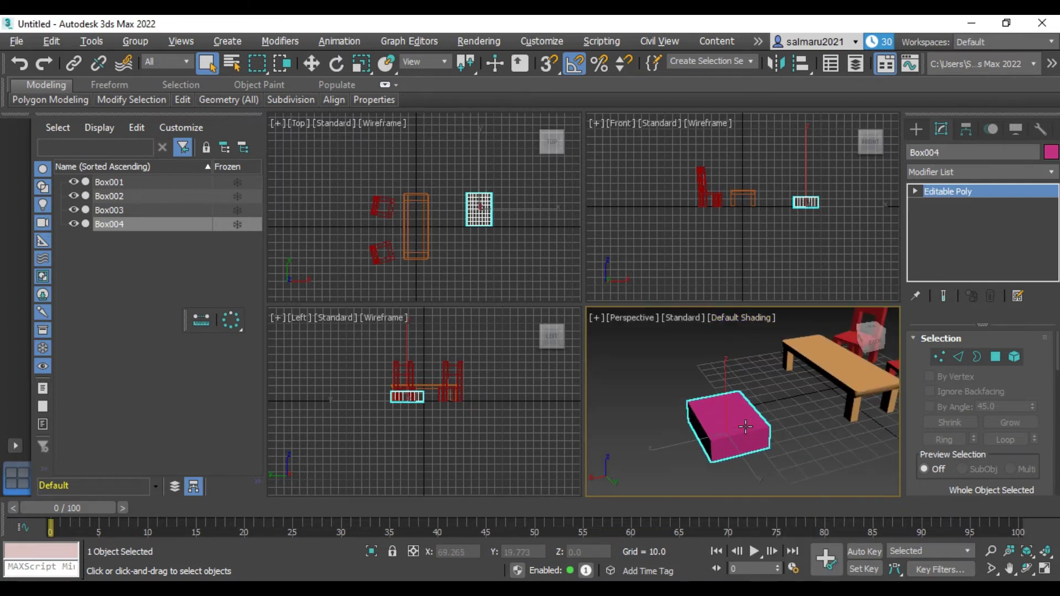
pyautogui.scroll(-2, 1006, 414)
# - Enable Use NURMS Subdivision in Box004's Subdivision Surface rollout
pyautogui.scroll(-2, 975, 420)
pyautogui.scroll(-2, 988, 418)
pyautogui.scroll(-3, 1032, 425)
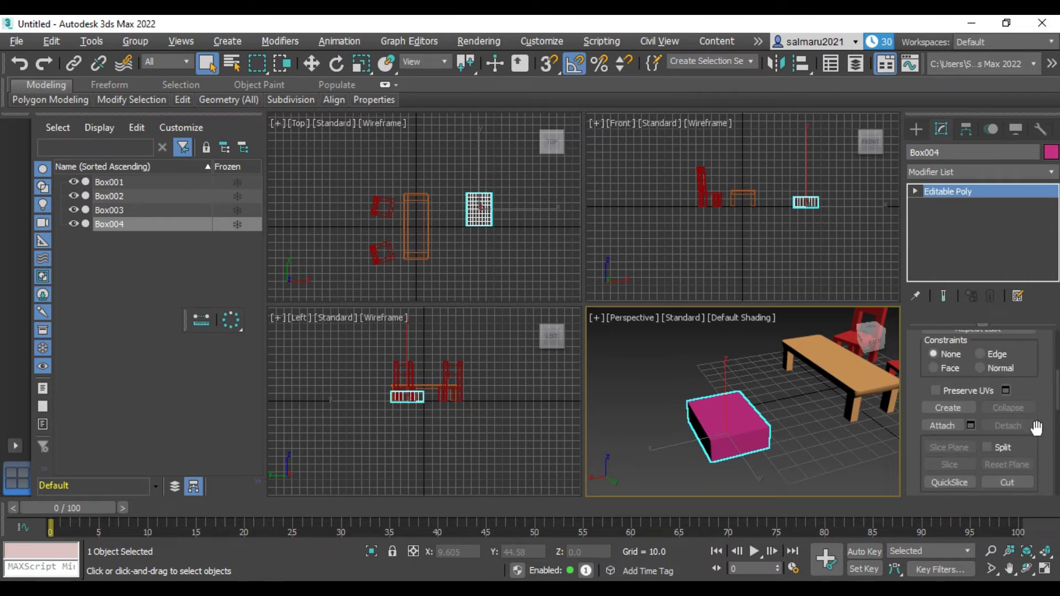
pyautogui.scroll(-3, 1035, 428)
pyautogui.scroll(-2, 1050, 421)
pyautogui.scroll(-2, 1050, 420)
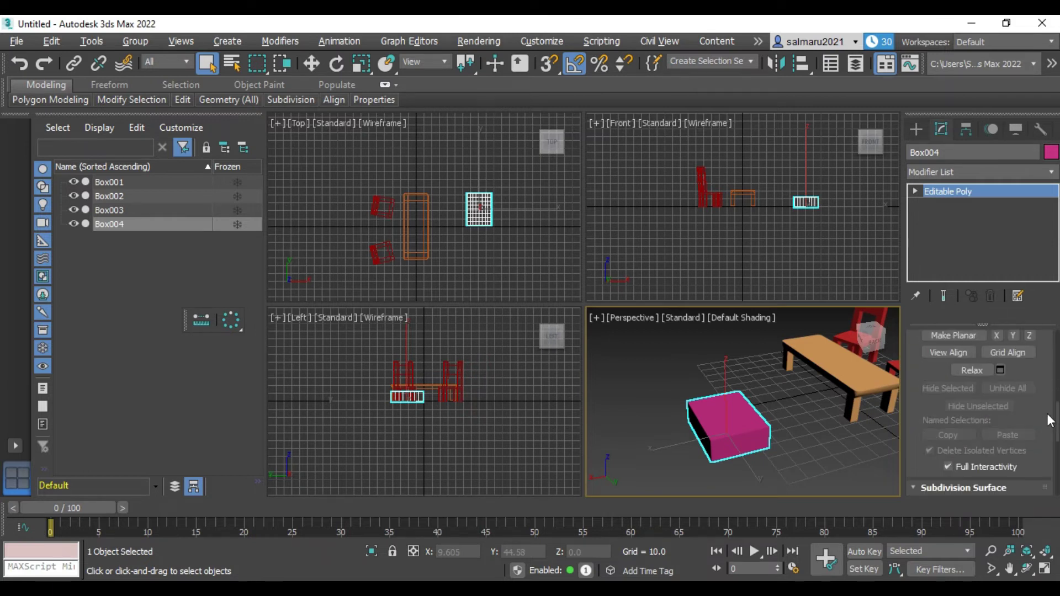
pyautogui.scroll(-2, 1050, 420)
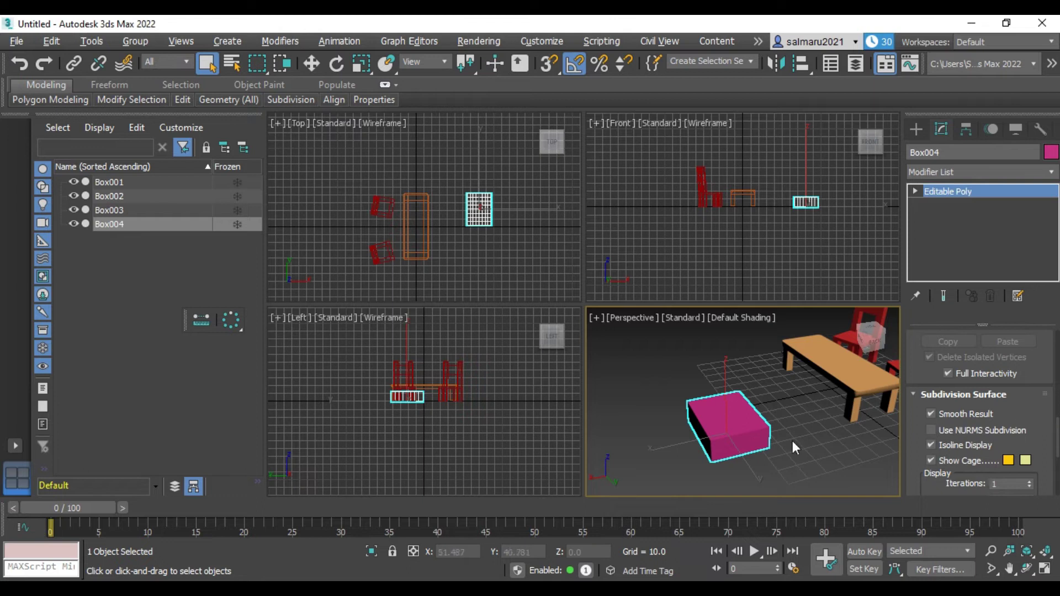
pyautogui.scroll(3, 792, 440)
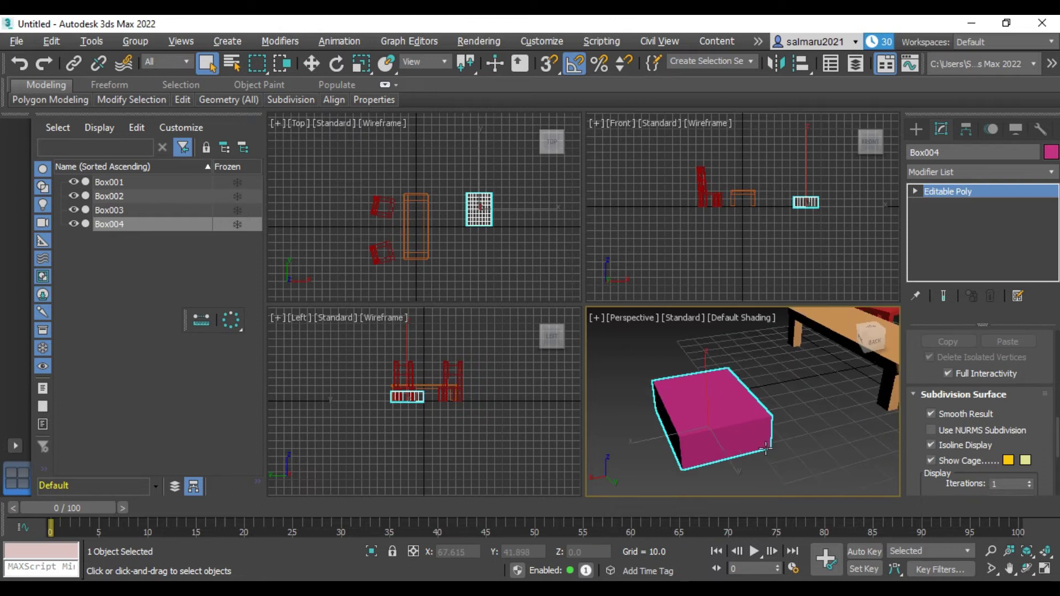
pyautogui.click(930, 431)
pyautogui.scroll(2, 792, 430)
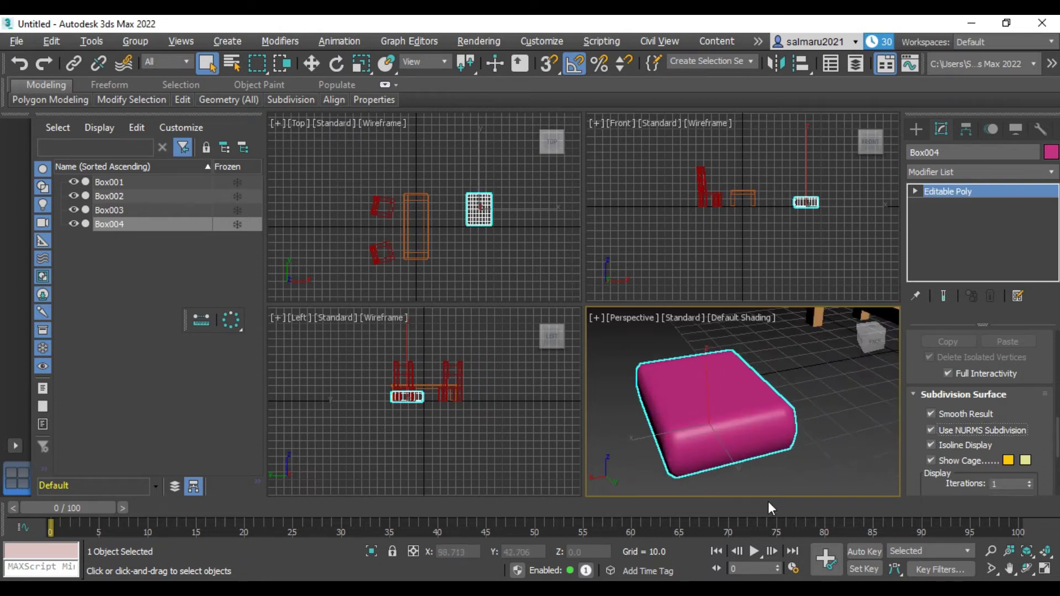
pyautogui.click(930, 430)
# - Show the cushion in Hidden Line, open the NURMS caddy, expand Editable Poly, and maximize Perspective
pyautogui.click(748, 317)
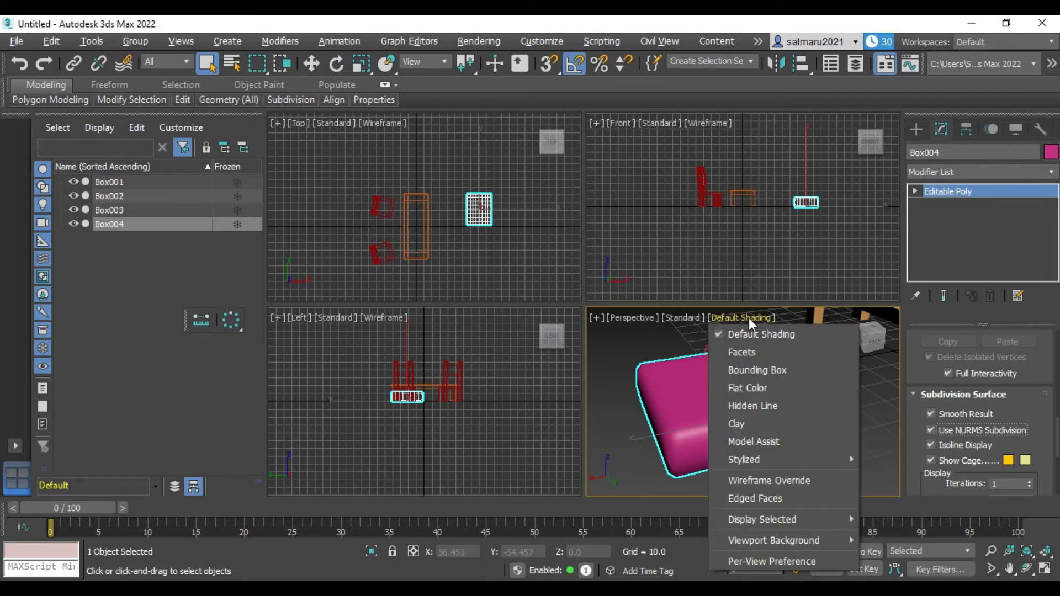
pyautogui.click(774, 410)
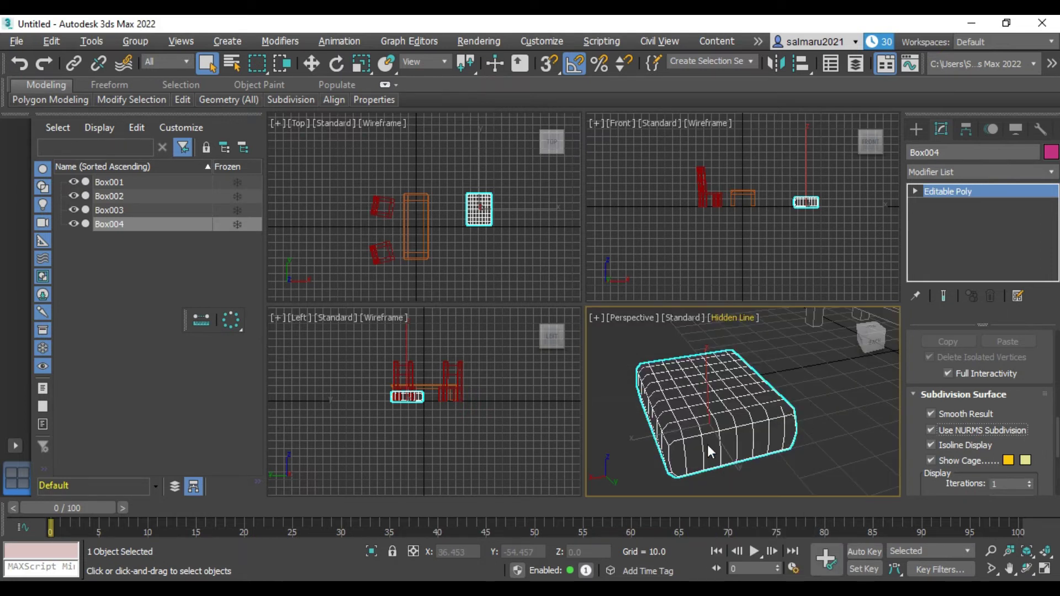
pyautogui.hotkey('ctrl', 'BackSpace')
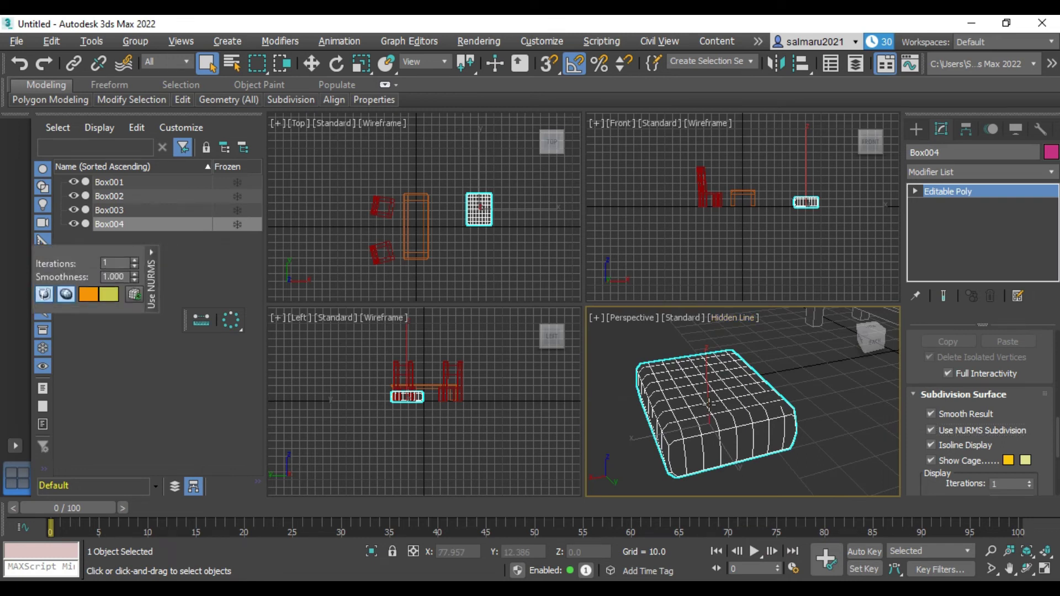
pyautogui.click(917, 192)
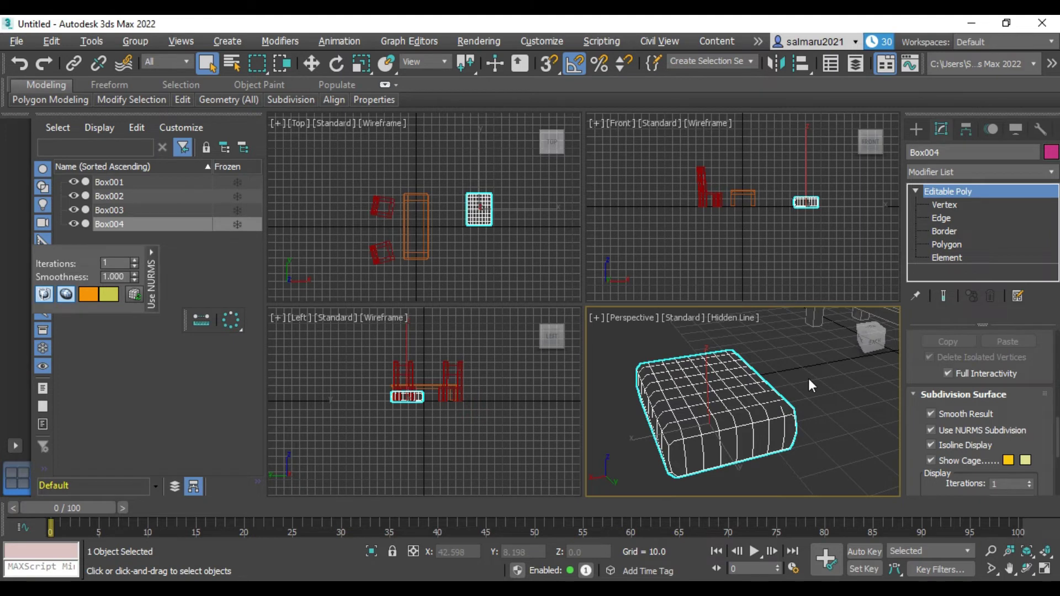
pyautogui.hotkey('alt', 'w')
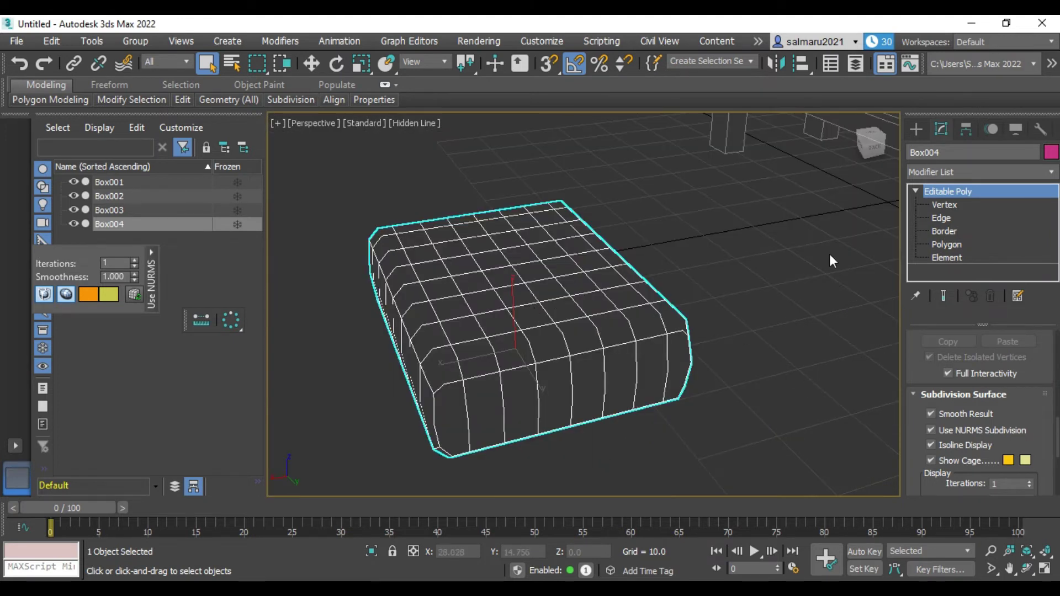
# - Enter Vertex sub-object level and orbit to look down on the cushion's top
pyautogui.click(946, 205)
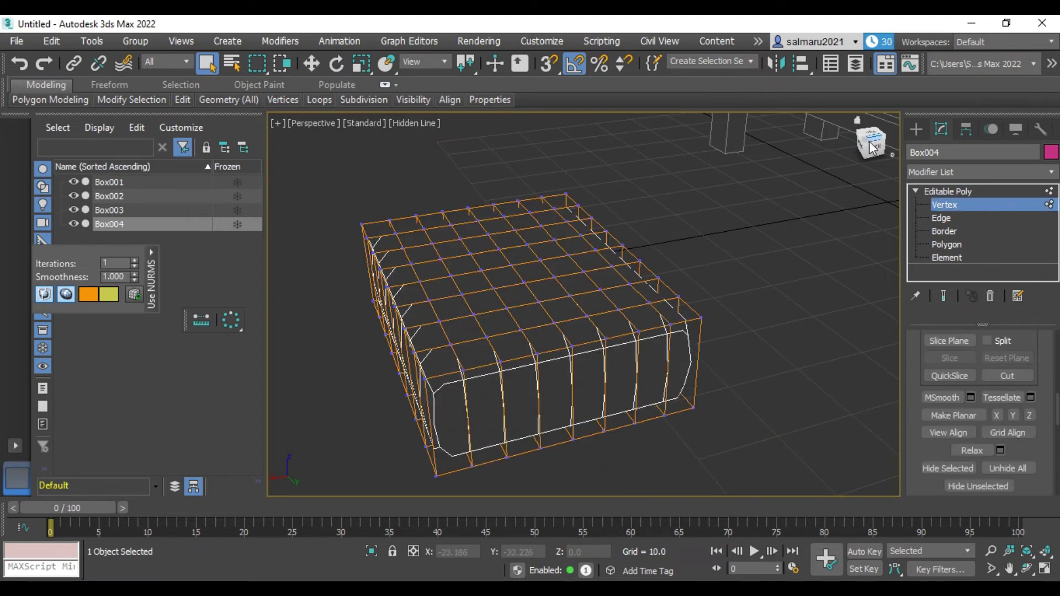
pyautogui.moveTo(871, 146); pyautogui.dragTo(873, 138)
pyautogui.scroll(-5, 721, 258)
pyautogui.scroll(5, 378, 306)
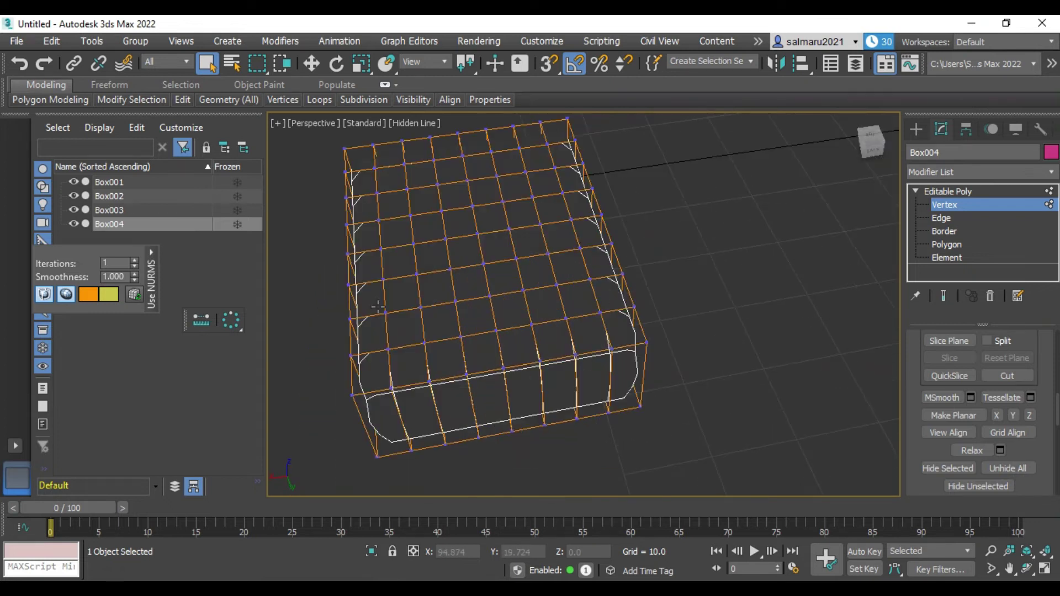
# - Ctrl-select a scattered set of vertices across the cushion's top face
pyautogui.click(420, 307)
pyautogui.click(456, 302)
pyautogui.keyDown('ctrl'); pyautogui.click(478, 233); pyautogui.keyUp('ctrl')
pyautogui.keyDown('ctrl'); pyautogui.click(413, 244); pyautogui.keyUp('ctrl')
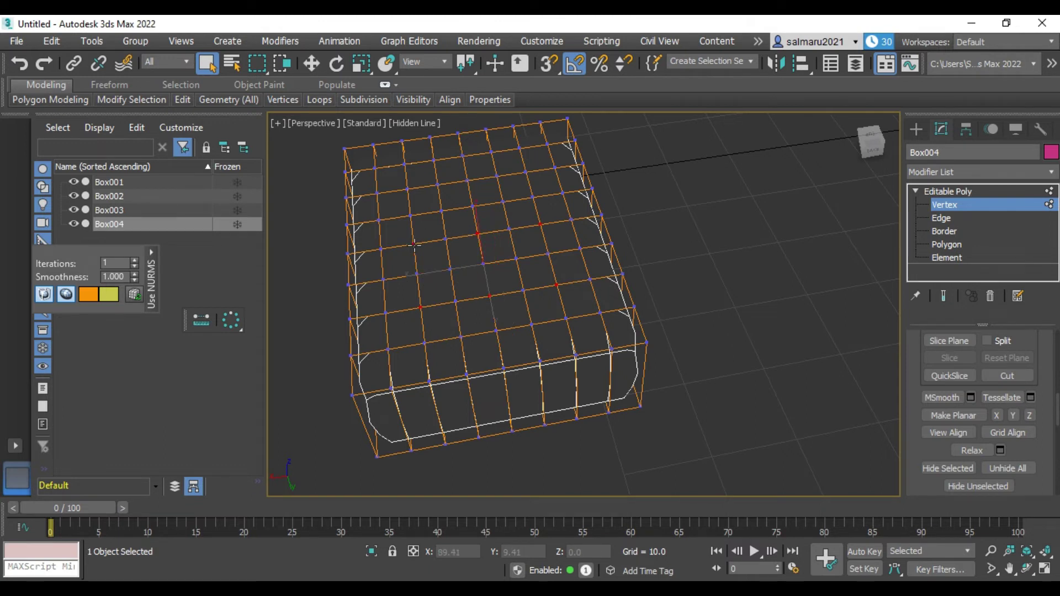
pyautogui.keyDown('ctrl'); pyautogui.click(407, 188); pyautogui.keyUp('ctrl')
pyautogui.keyDown('ctrl'); pyautogui.click(469, 180); pyautogui.keyUp('ctrl')
pyautogui.keyDown('ctrl'); pyautogui.click(525, 171); pyautogui.keyUp('ctrl')
pyautogui.moveTo(886, 130); pyautogui.dragTo(772, 260)
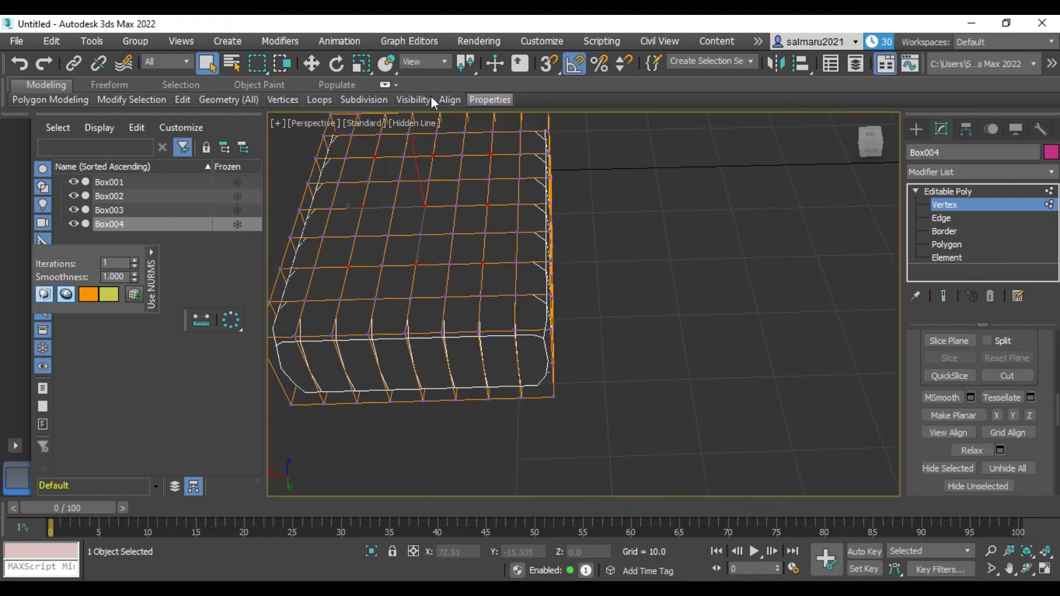
# - Return the view to Default Shading and orbit around the cushion
pyautogui.click(405, 121)
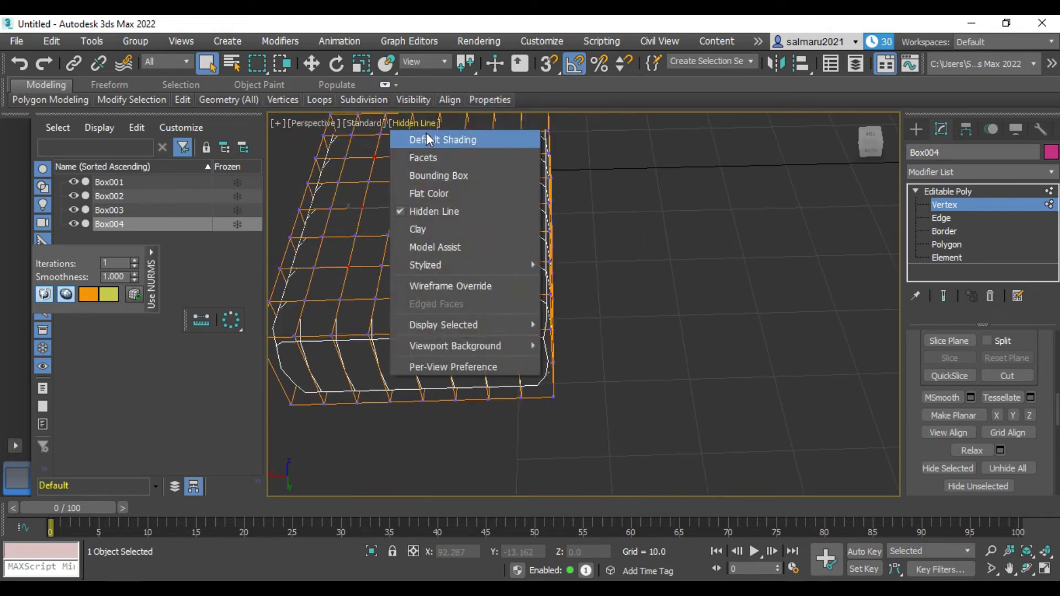
pyautogui.click(429, 139)
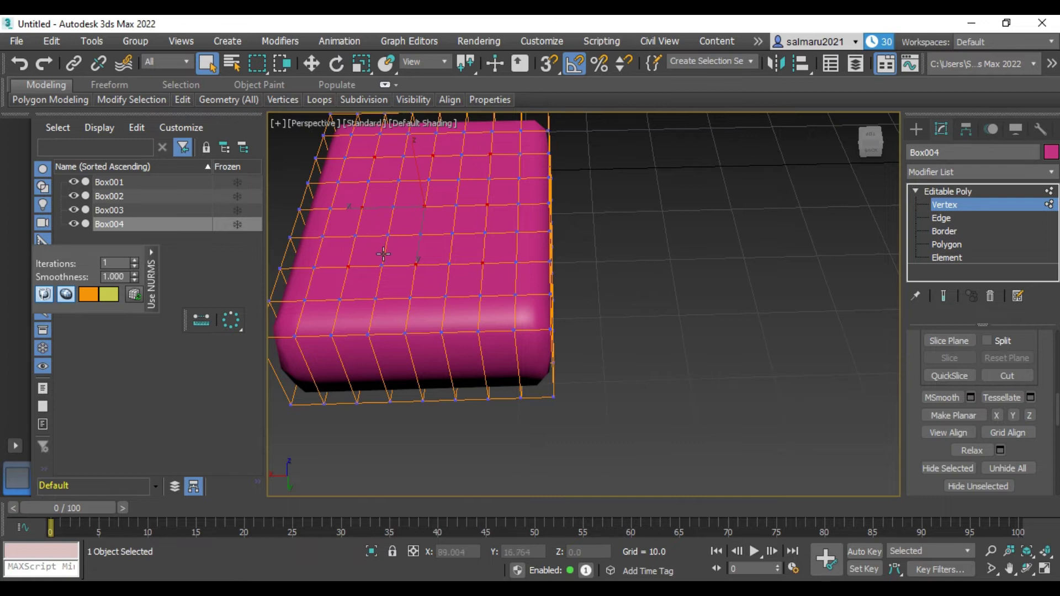
pyautogui.scroll(-2, 383, 253)
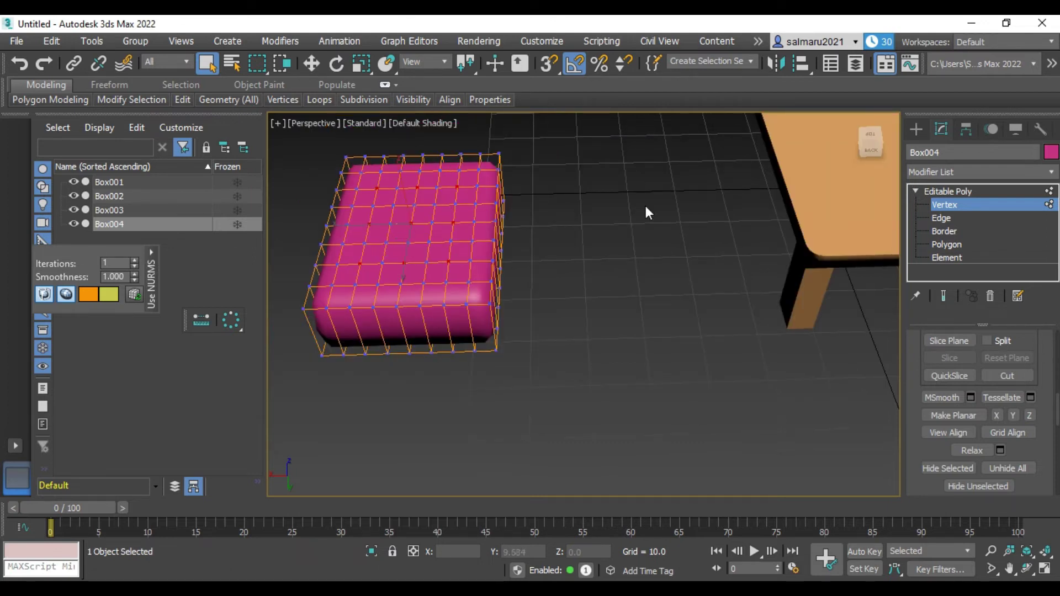
pyautogui.moveTo(870, 145)
pyautogui.mouseDown()
pyautogui.moveTo(856, 147)
pyautogui.moveTo(870, 137)
pyautogui.mouseUp()
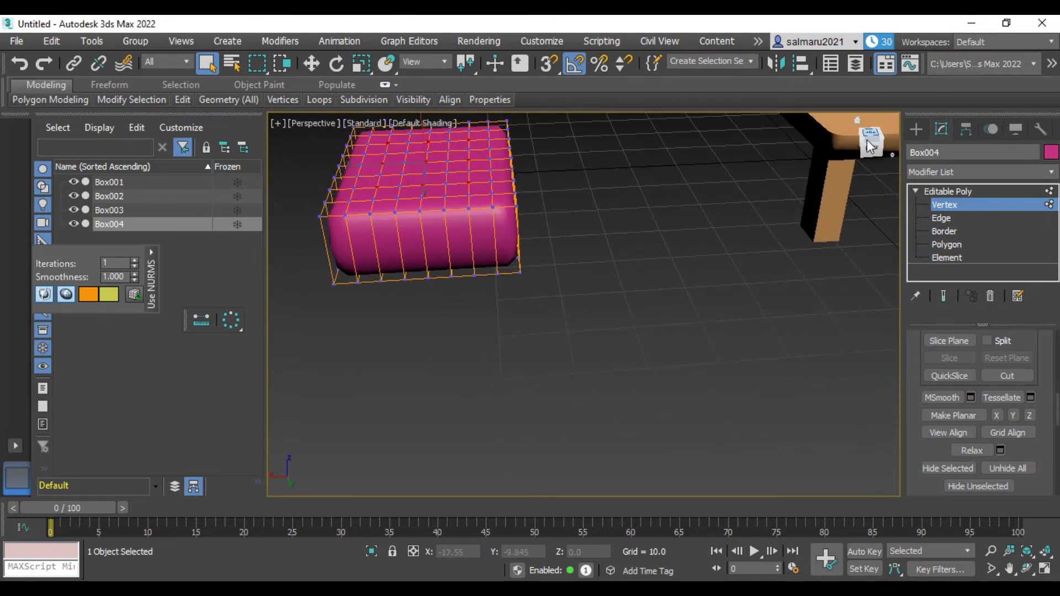
pyautogui.scroll(-2, 736, 289)
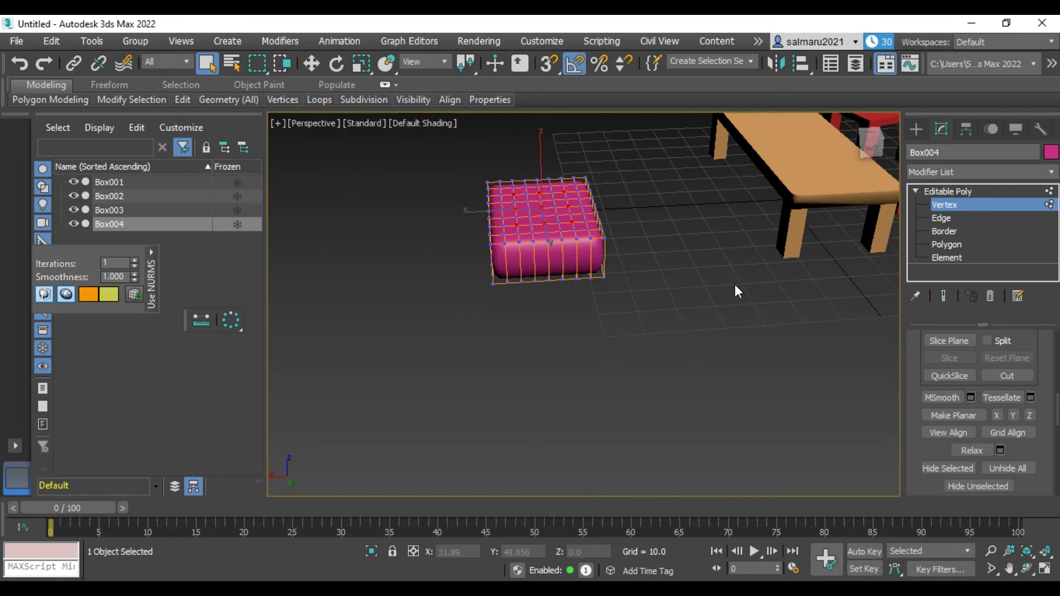
# - Move the selected top vertices along Z, ending slightly lower to deepen the dimples
pyautogui.click(310, 62)
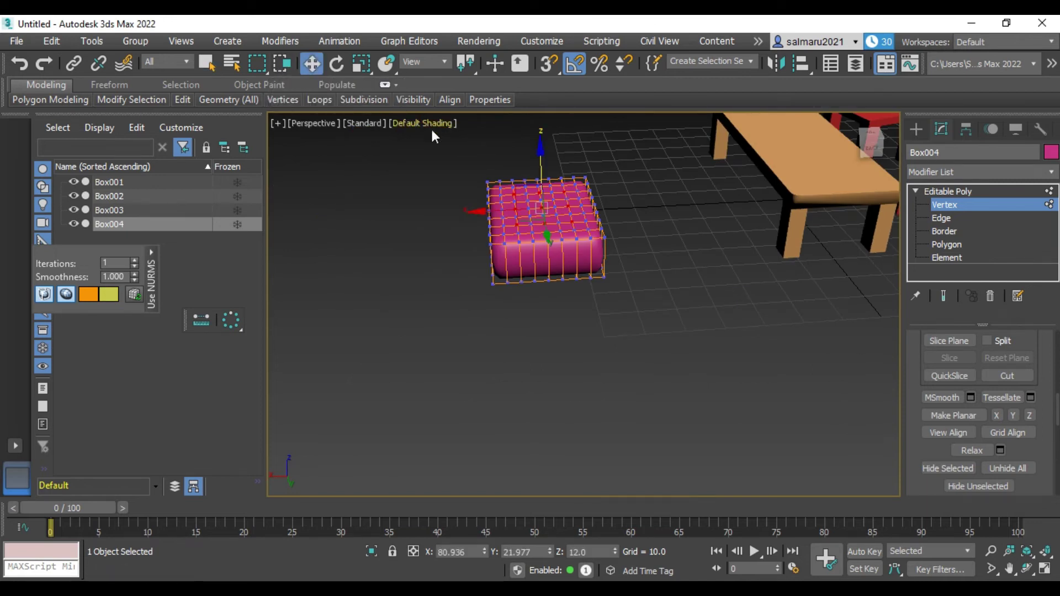
pyautogui.scroll(2, 490, 205)
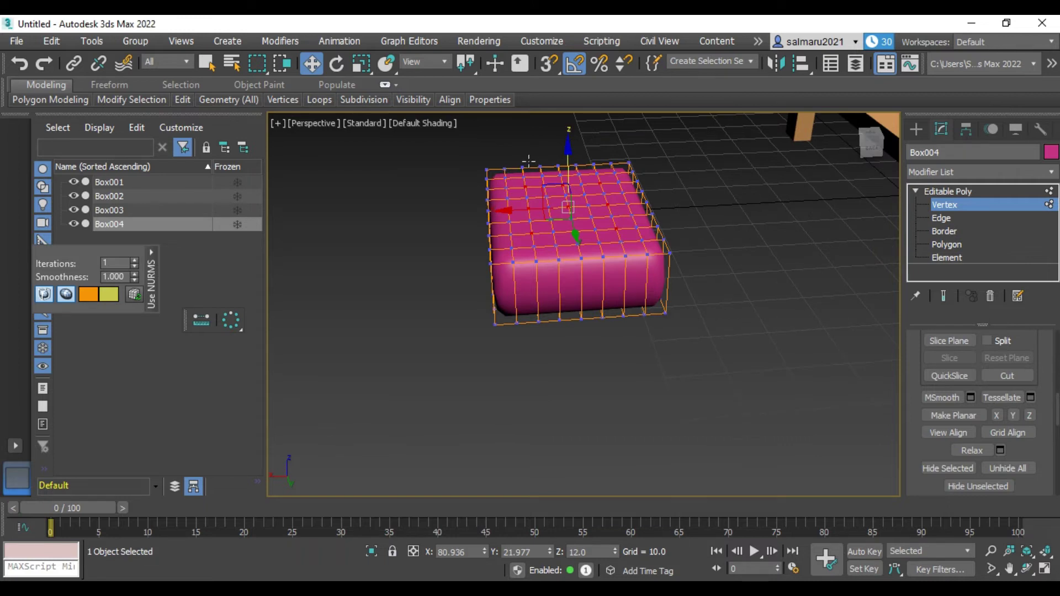
pyautogui.moveTo(567, 153)
pyautogui.mouseDown()
pyautogui.moveTo(572, 130)
pyautogui.moveTo(571, 150)
pyautogui.mouseUp()
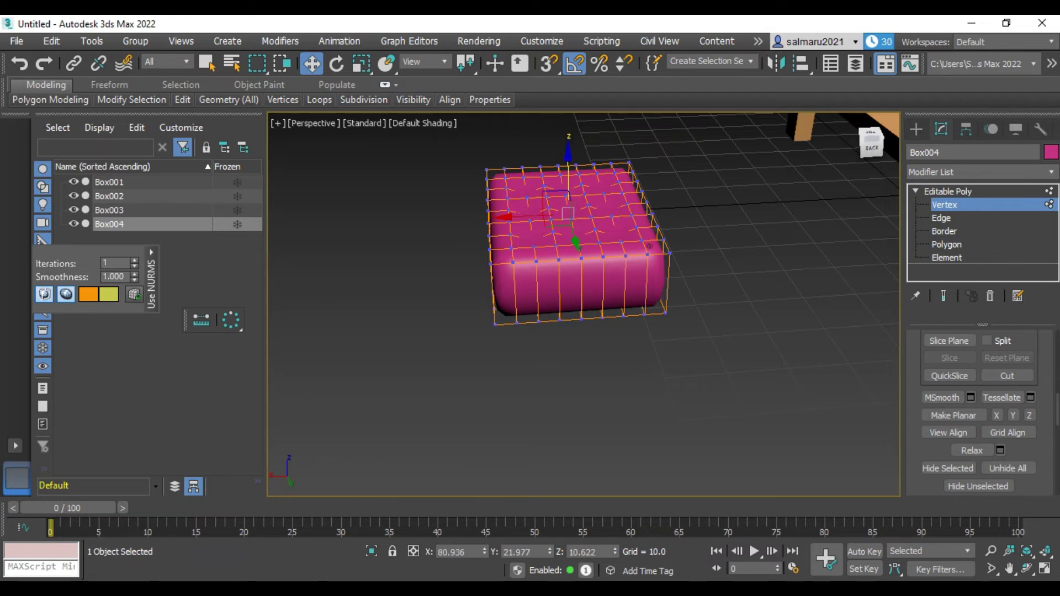
pyautogui.moveTo(869, 142); pyautogui.dragTo(839, 145)
pyautogui.scroll(-3, 455, 283)
pyautogui.scroll(2, 701, 243)
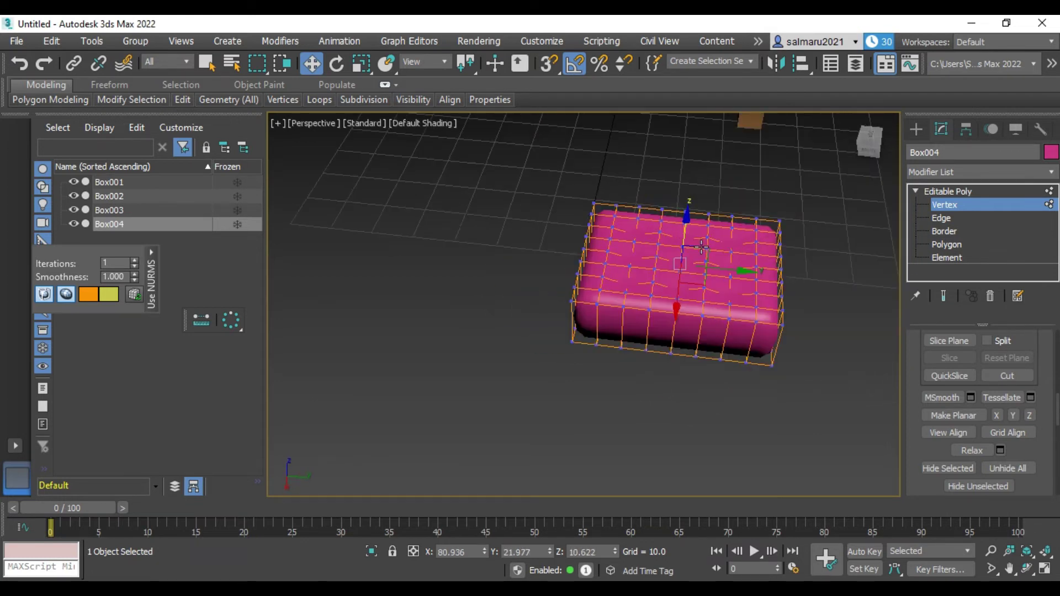
pyautogui.scroll(3, 701, 242)
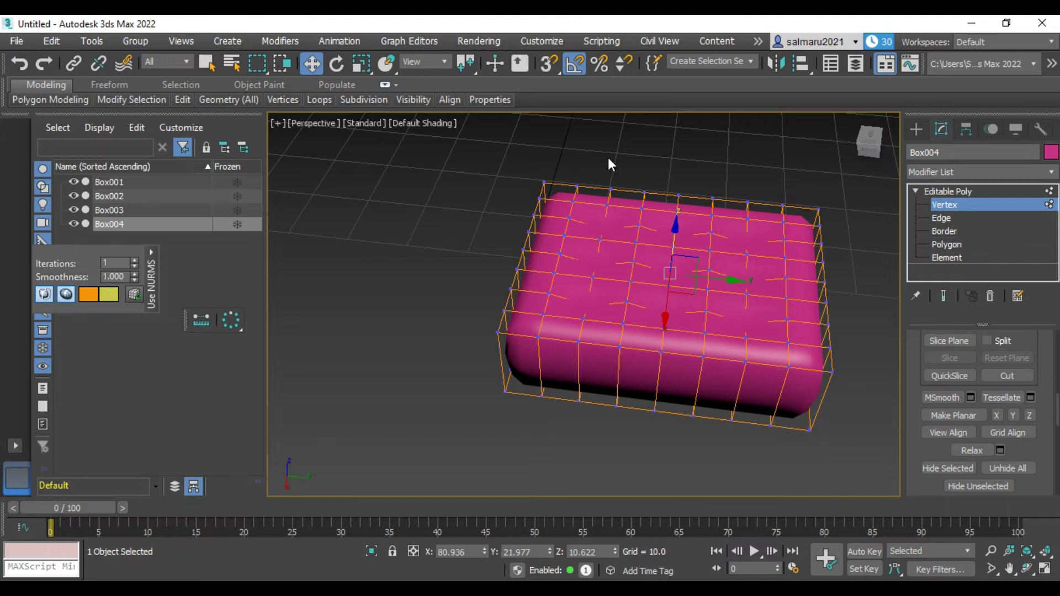
pyautogui.moveTo(871, 142); pyautogui.dragTo(888, 145)
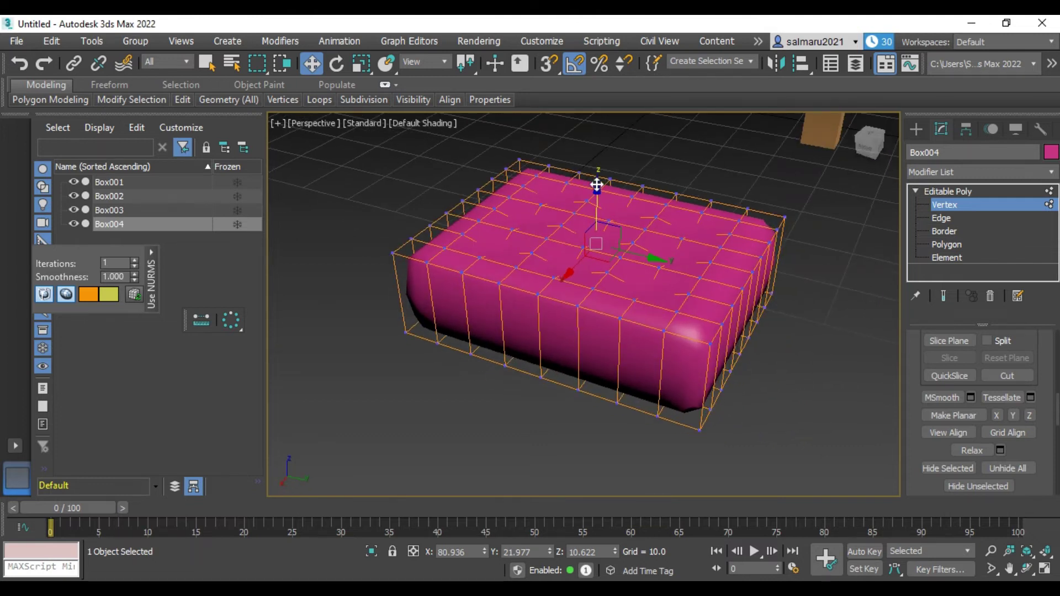
pyautogui.moveTo(596, 186); pyautogui.dragTo(598, 182)
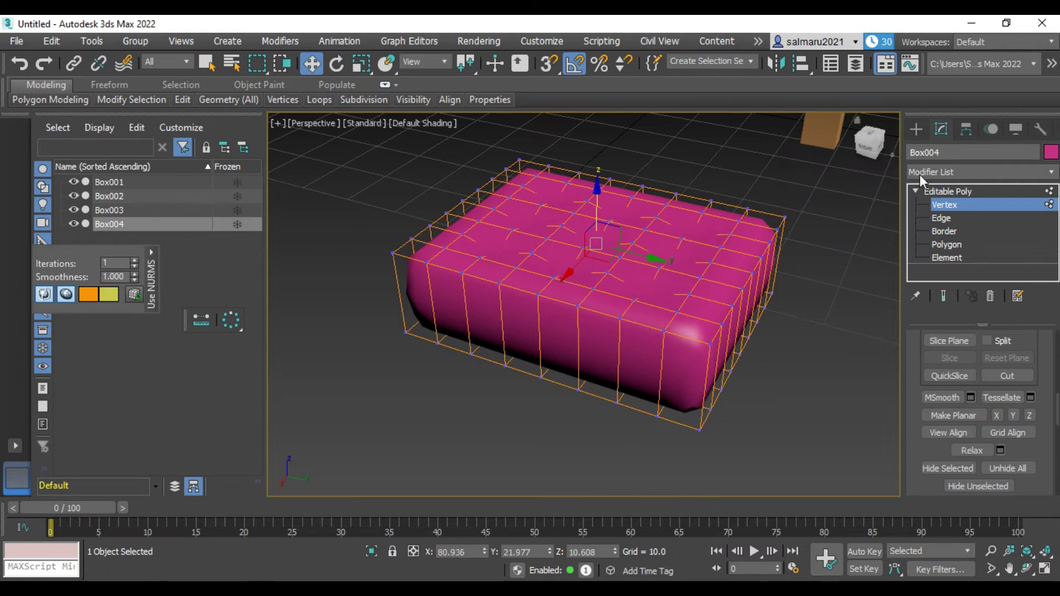
# - Exit Vertex sub-object mode on the pink cushion
pyautogui.click(912, 129)
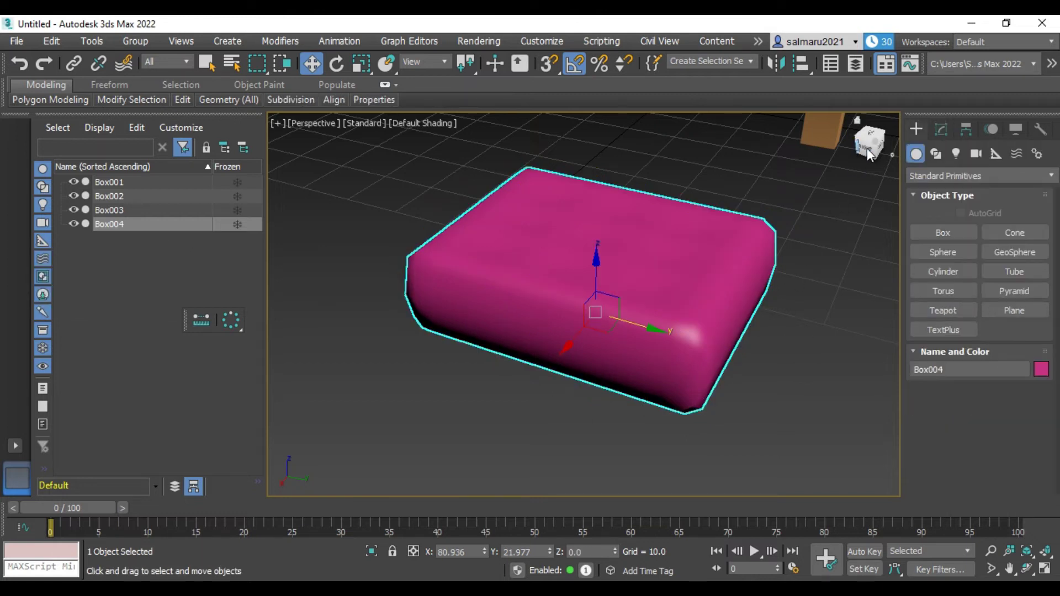
pyautogui.moveTo(867, 148); pyautogui.dragTo(751, 187)
pyautogui.scroll(3, 663, 199)
pyautogui.scroll(-3, 513, 215)
pyautogui.scroll(-2, 497, 229)
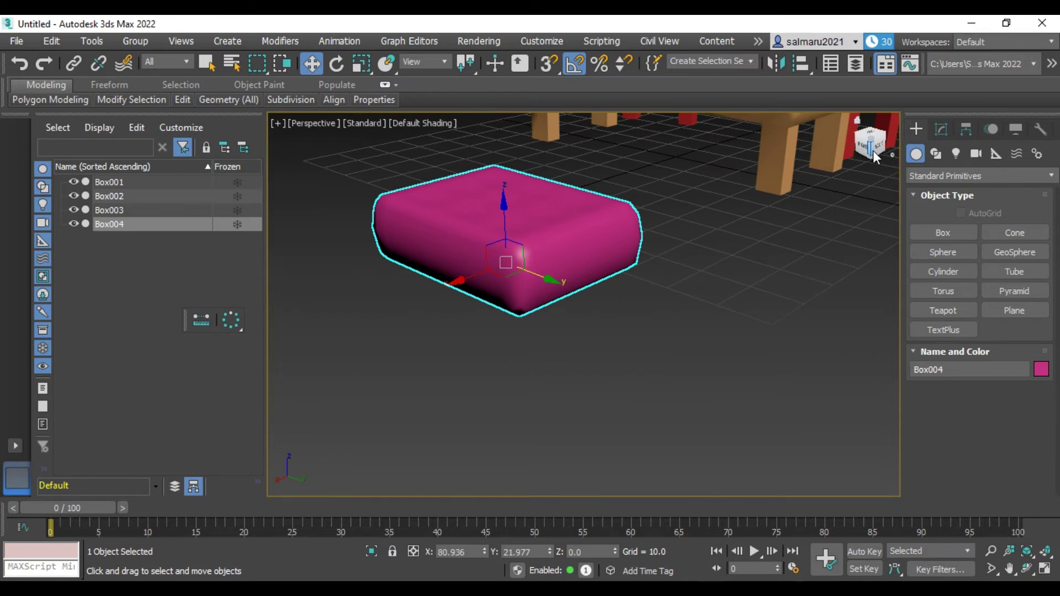
# - Orbit to a three-quarter scene view, restore the four-viewport layout, and deselect everything
pyautogui.moveTo(873, 150); pyautogui.dragTo(725, 297)
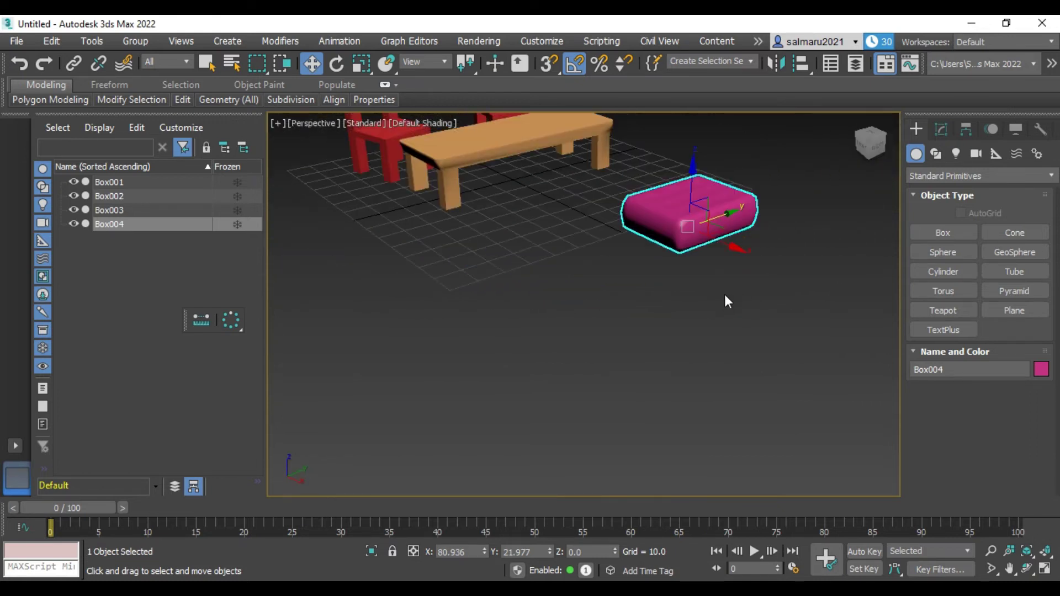
pyautogui.scroll(3, 700, 165)
pyautogui.scroll(-2, 700, 293)
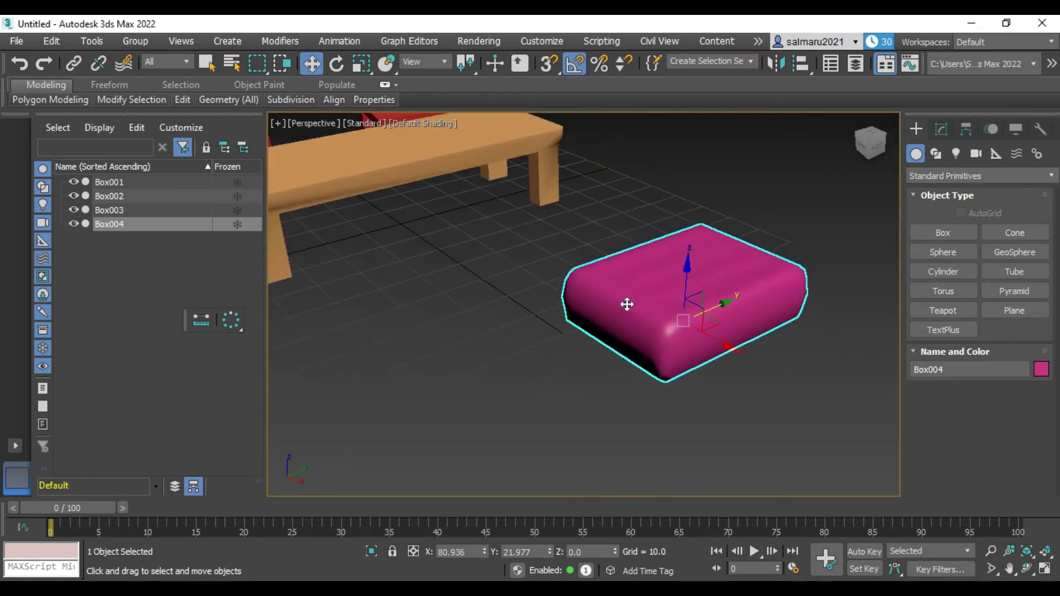
pyautogui.scroll(-2, 326, 336)
pyautogui.scroll(2, 460, 336)
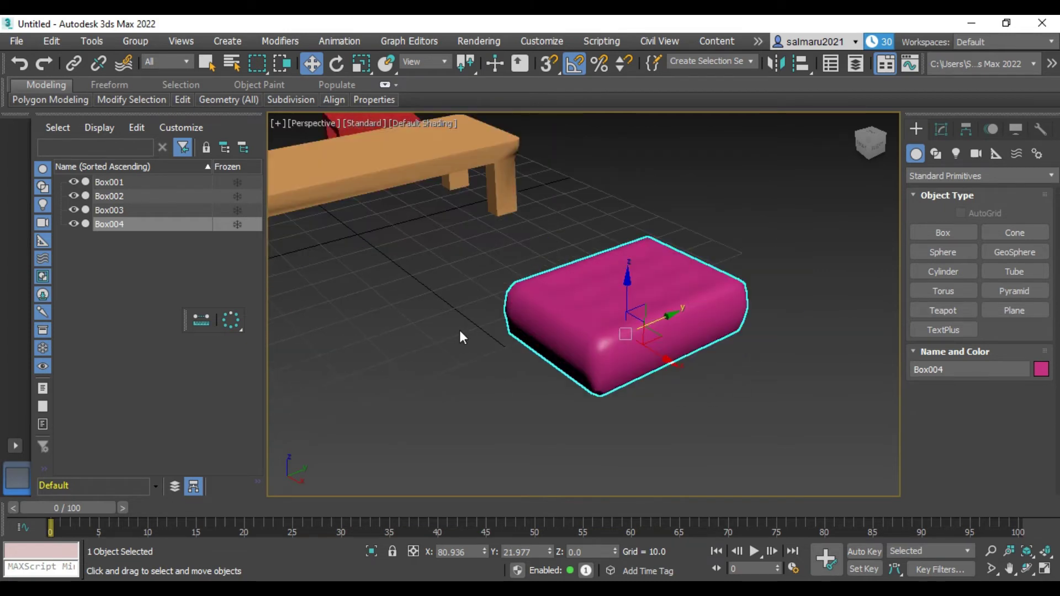
pyautogui.click(863, 157)
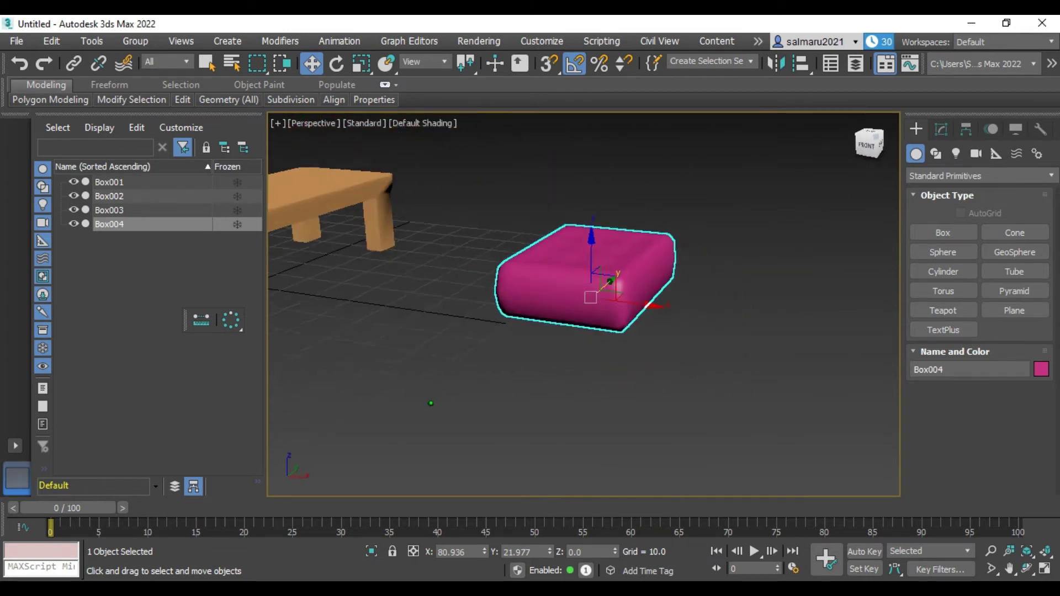
pyautogui.moveTo(871, 144); pyautogui.dragTo(842, 181)
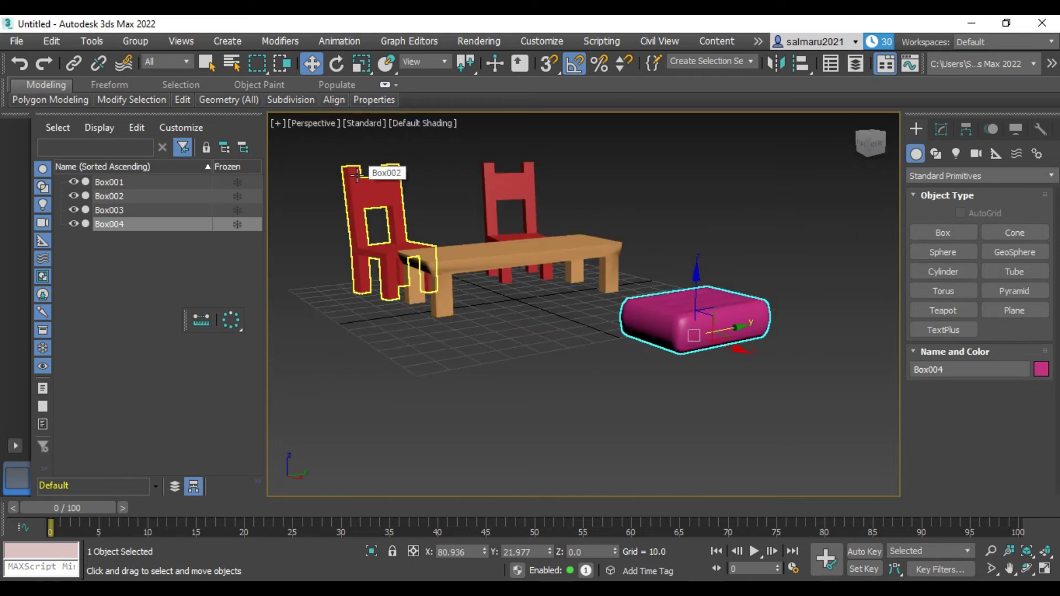
pyautogui.hotkey('alt', 'w')
pyautogui.click(461, 283)
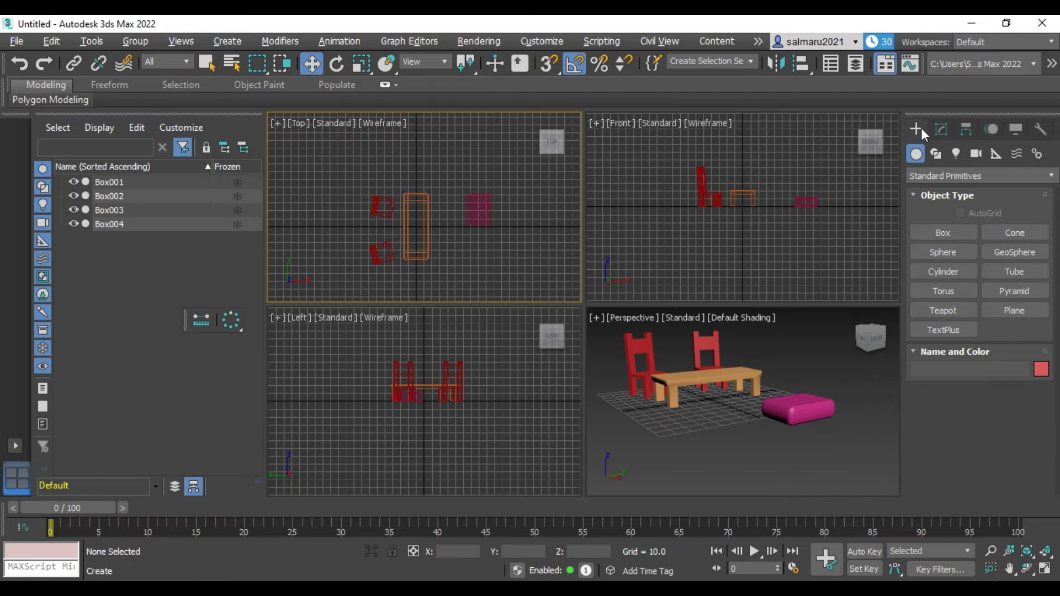
# - Create a box in the Top view with Length 4, Width 4, Height 1
pyautogui.click(943, 233)
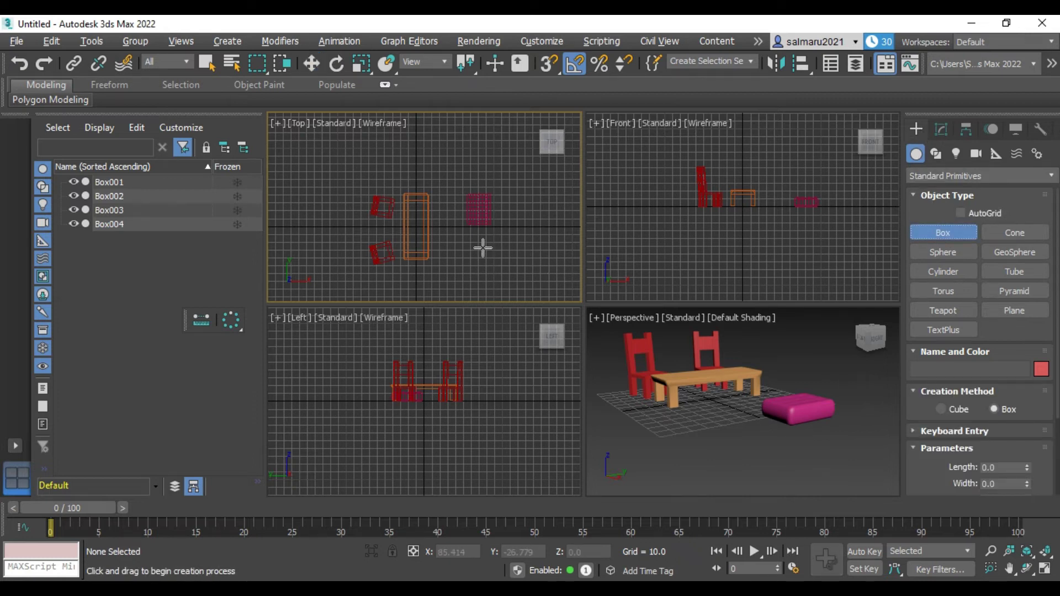
pyautogui.moveTo(483, 247); pyautogui.dragTo(493, 252)
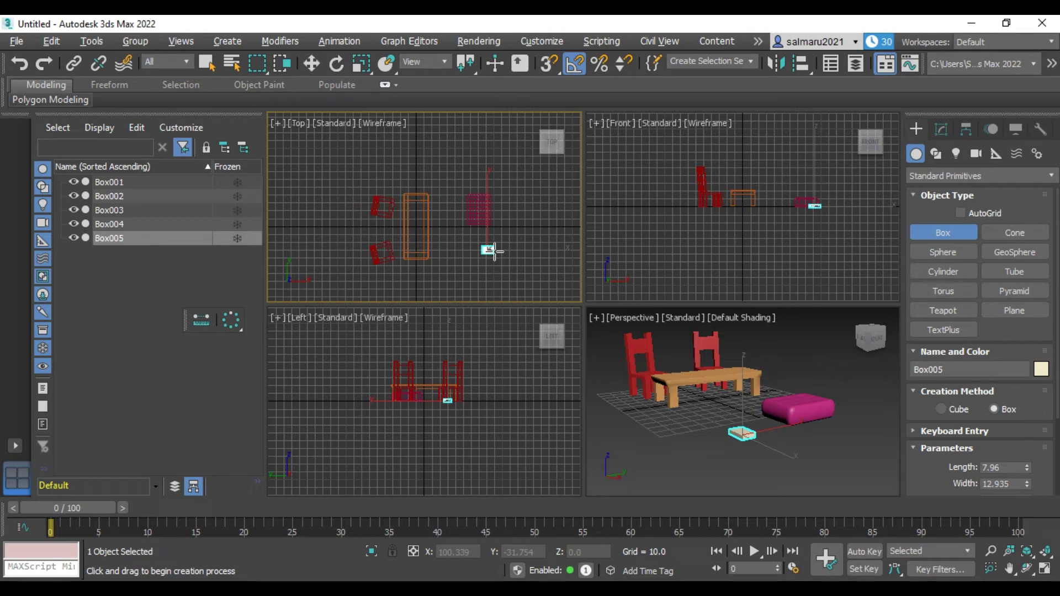
pyautogui.click(941, 130)
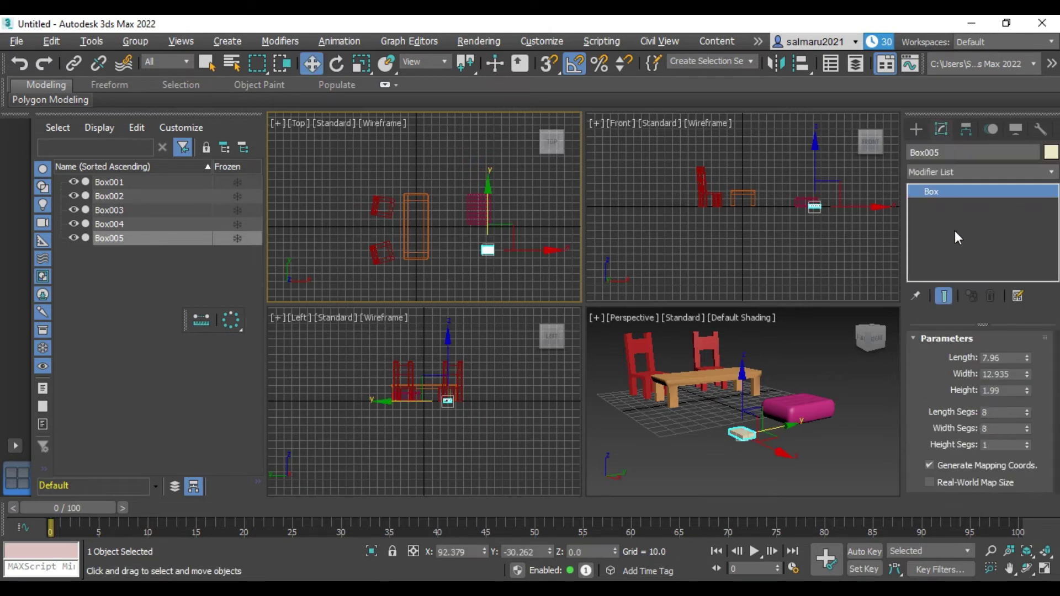
pyautogui.click(1007, 357)
pyautogui.write('4')
pyautogui.click(1013, 375)
pyautogui.write('4')
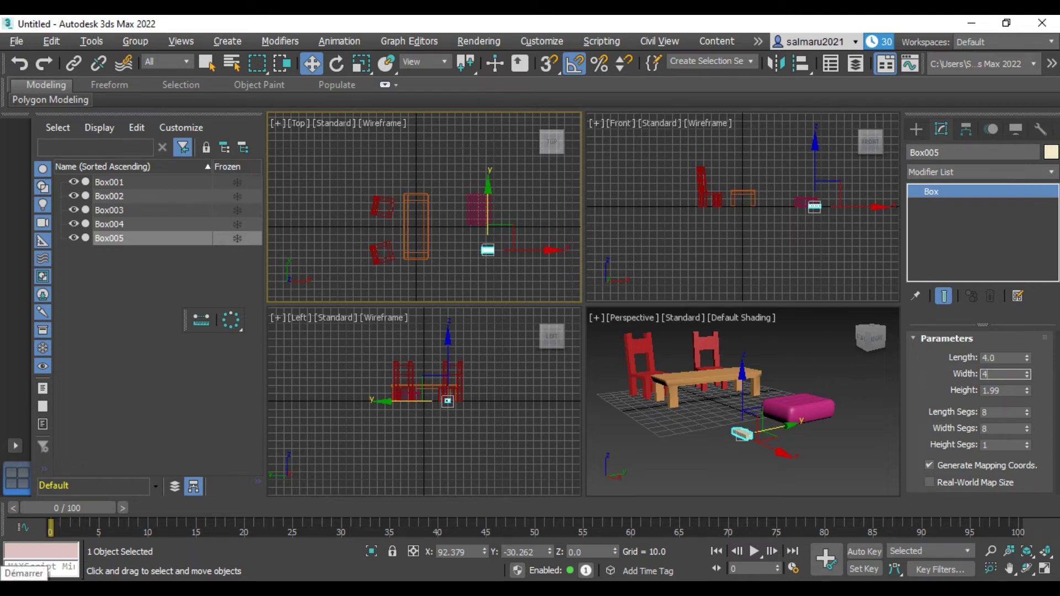
pyautogui.press('Tab')
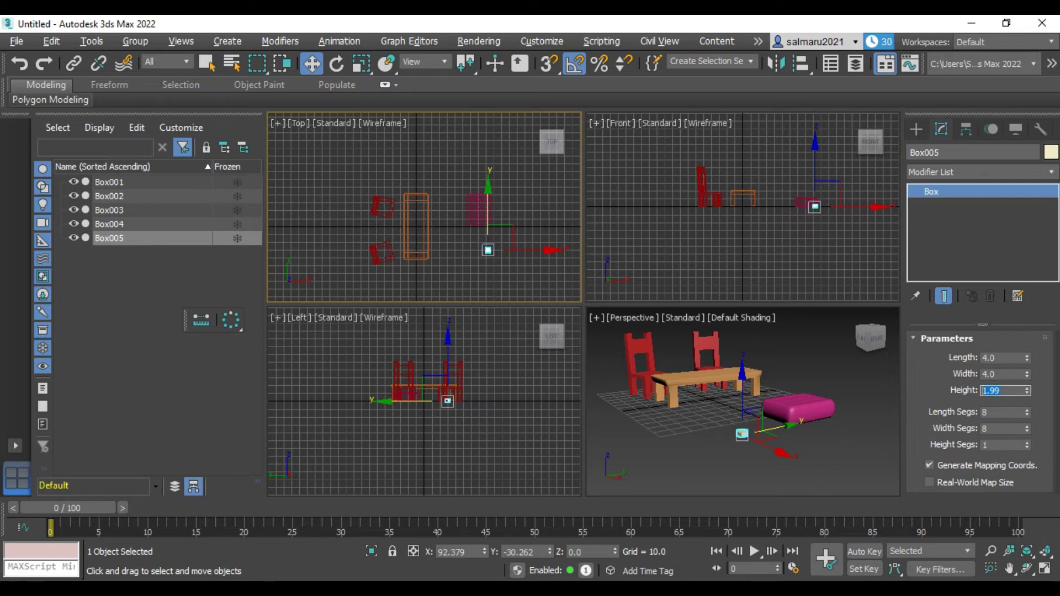
pyautogui.write('1')
# - Maximize the Perspective viewport with Alt+W and reselect Box005
pyautogui.click(861, 455)
pyautogui.scroll(5, 748, 433)
pyautogui.scroll(-5, 748, 433)
pyautogui.scroll(5, 726, 445)
pyautogui.scroll(-5, 732, 439)
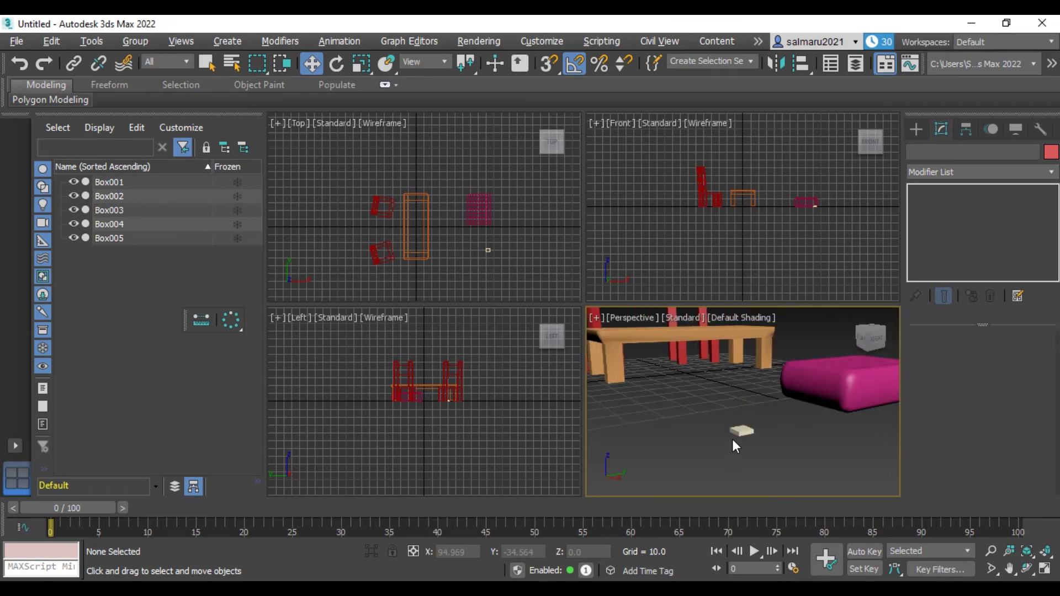
pyautogui.hotkey('alt', 'w')
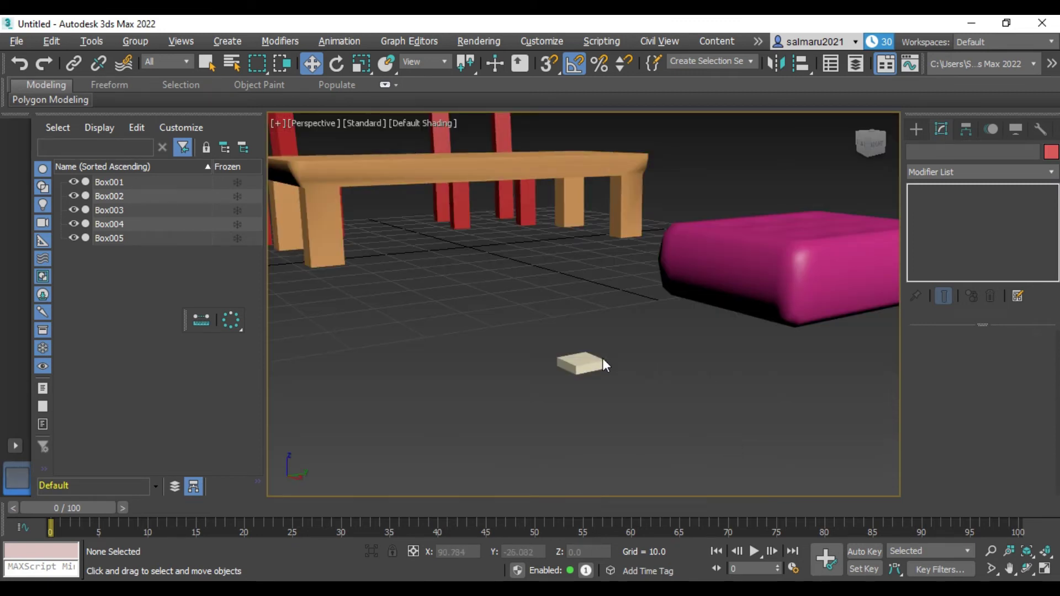
pyautogui.click(593, 360)
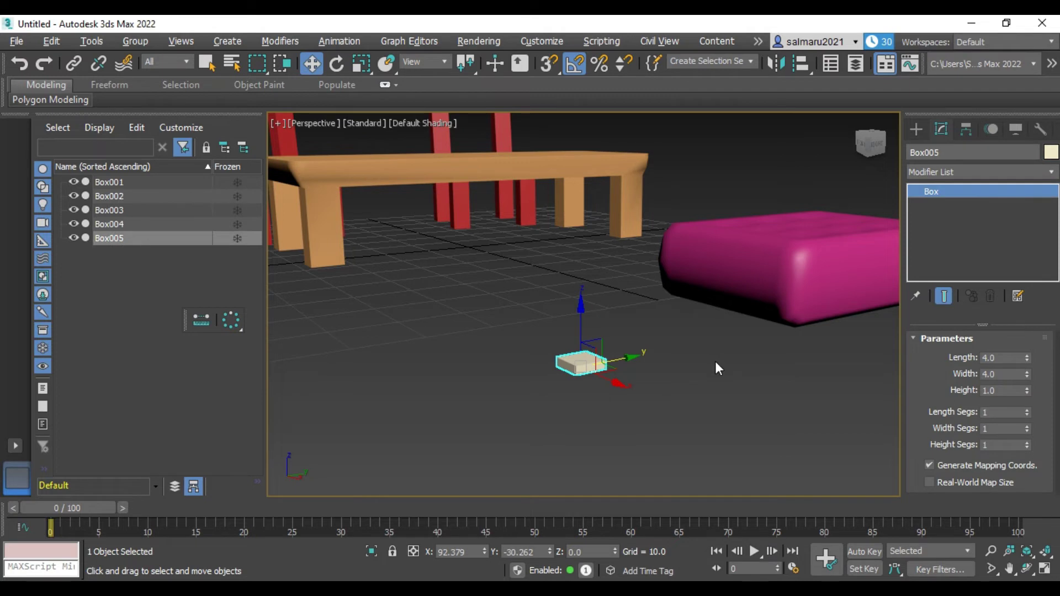
# - Convert Box005 to an editable poly
pyautogui.rightClick(941, 191)
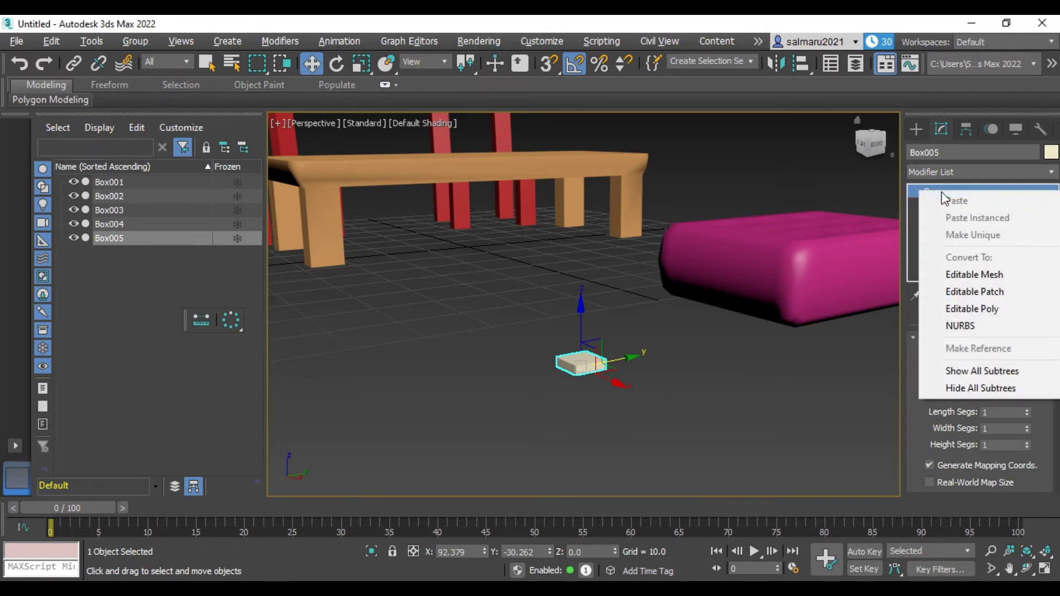
pyautogui.click(987, 309)
pyautogui.scroll(-5, 1030, 402)
# - Enable NURMS subdivision on Box005 with 3 iterations
pyautogui.scroll(-3, 1036, 395)
pyautogui.scroll(-2, 1036, 395)
pyautogui.scroll(-3, 1035, 396)
pyautogui.scroll(-2, 1035, 396)
pyautogui.scroll(-2, 1036, 396)
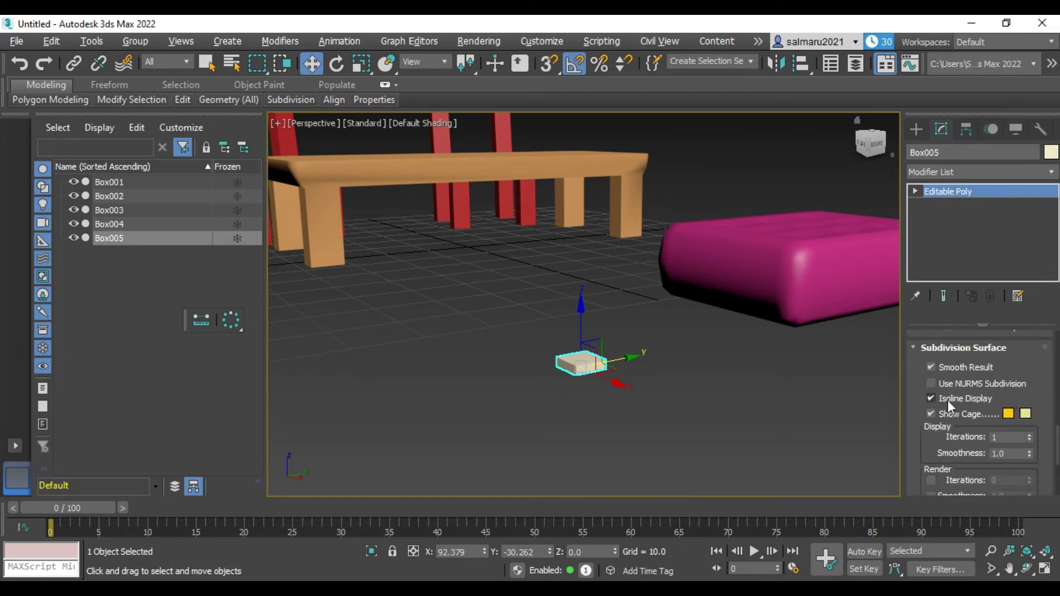
pyautogui.click(931, 383)
pyautogui.scroll(5, 592, 367)
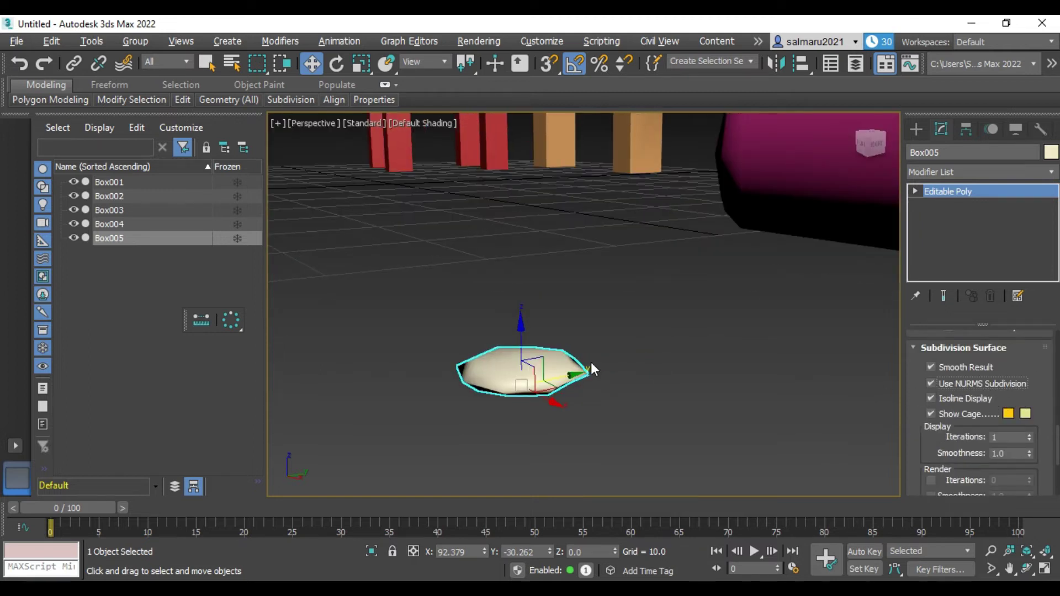
pyautogui.click(872, 139)
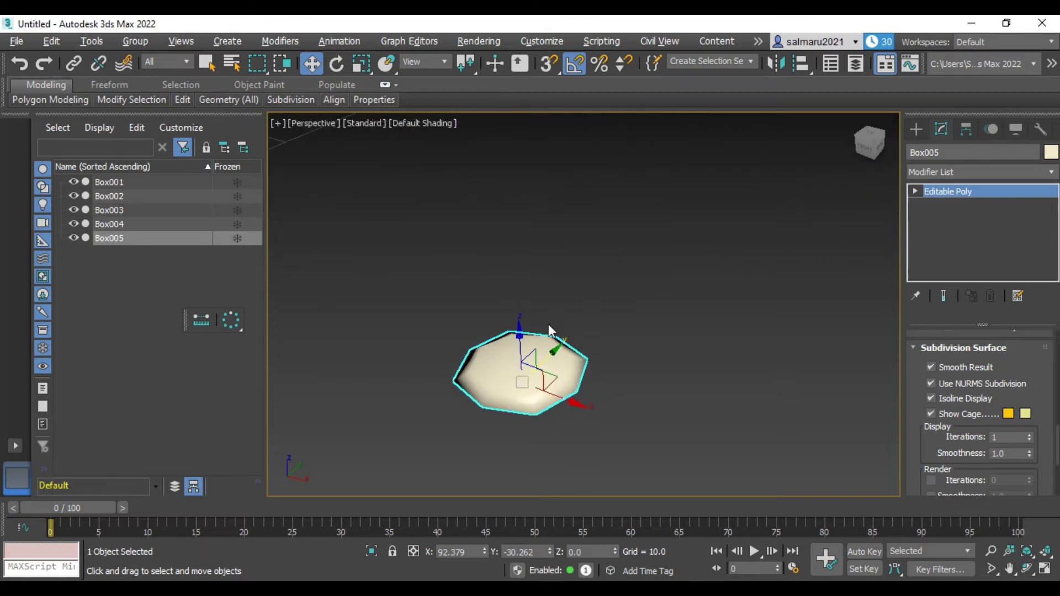
pyautogui.click(1028, 434)
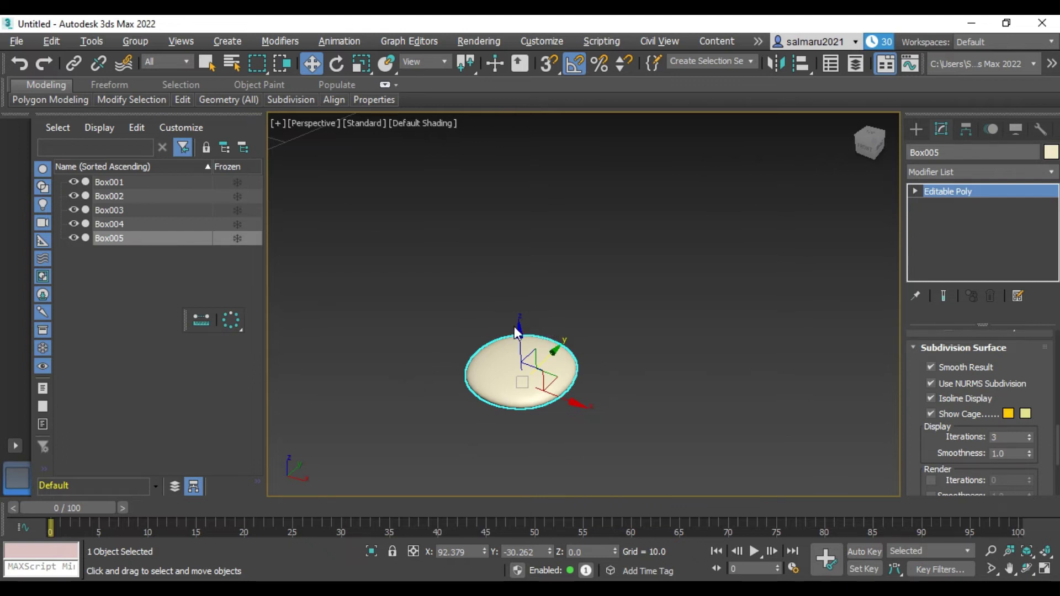
# - Lift the smoothed disc about 4 units, orbit to check it, and deselect it
pyautogui.moveTo(521, 333); pyautogui.dragTo(514, 222)
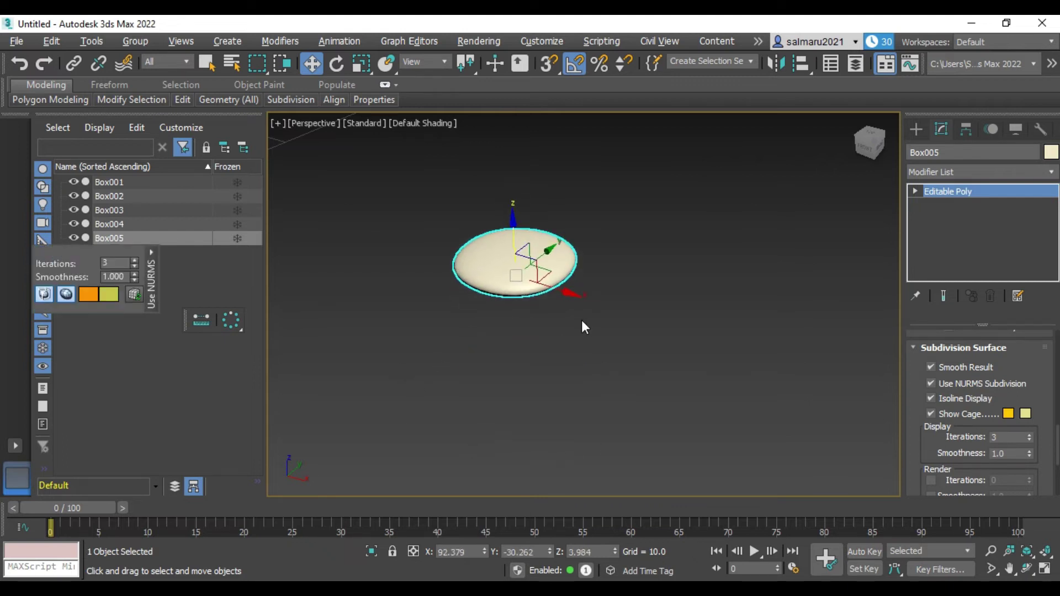
pyautogui.scroll(-5, 572, 360)
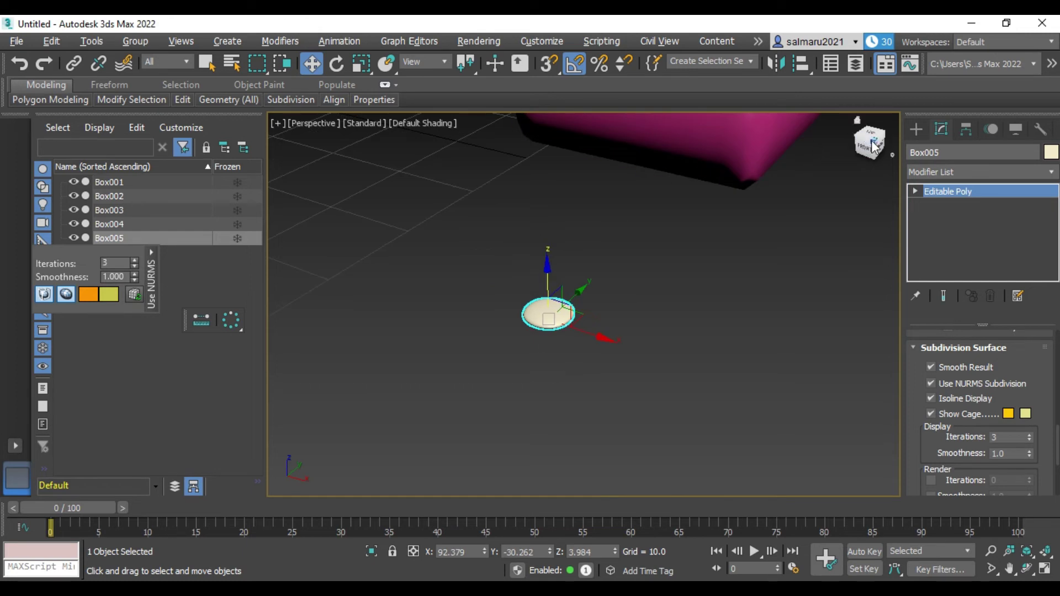
pyautogui.keyDown('alt'); pyautogui.moveTo(571, 360); pyautogui.dragTo(571, 414, button='middle'); pyautogui.keyUp('alt')
pyautogui.keyDown('alt'); pyautogui.moveTo(550, 359); pyautogui.dragTo(694, 276, button='middle'); pyautogui.keyUp('alt')
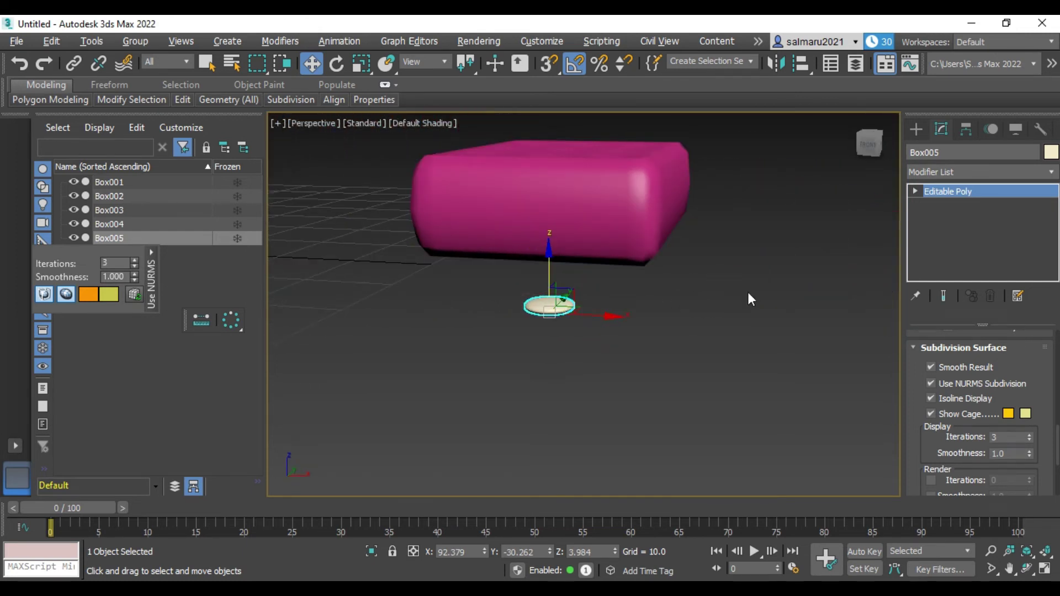
pyautogui.click(727, 302)
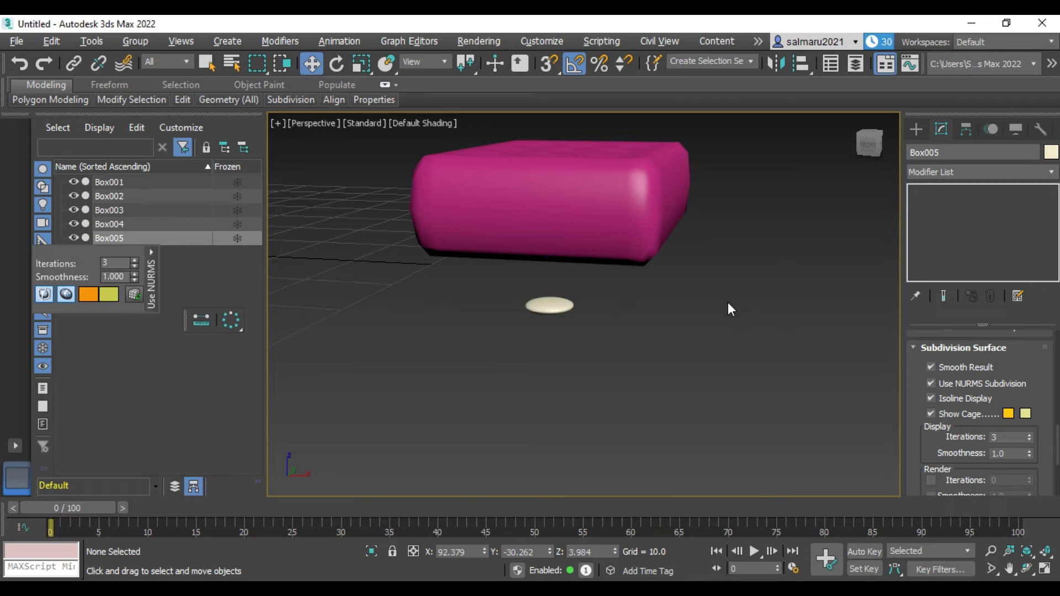
# - Switch the viewport to Hidden Line display
pyautogui.click(442, 125)
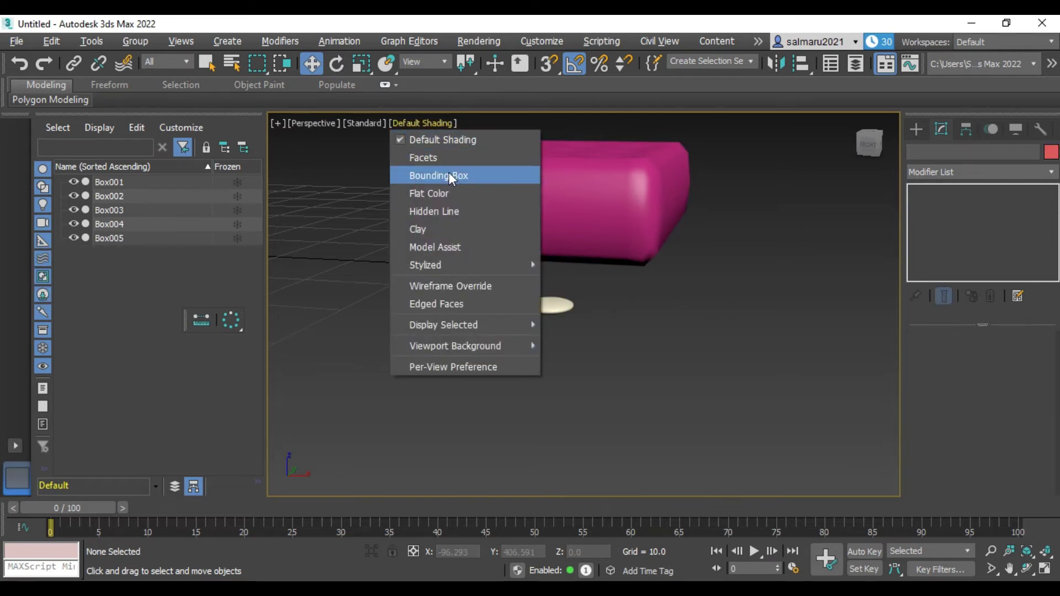
pyautogui.click(449, 211)
pyautogui.scroll(3, 549, 290)
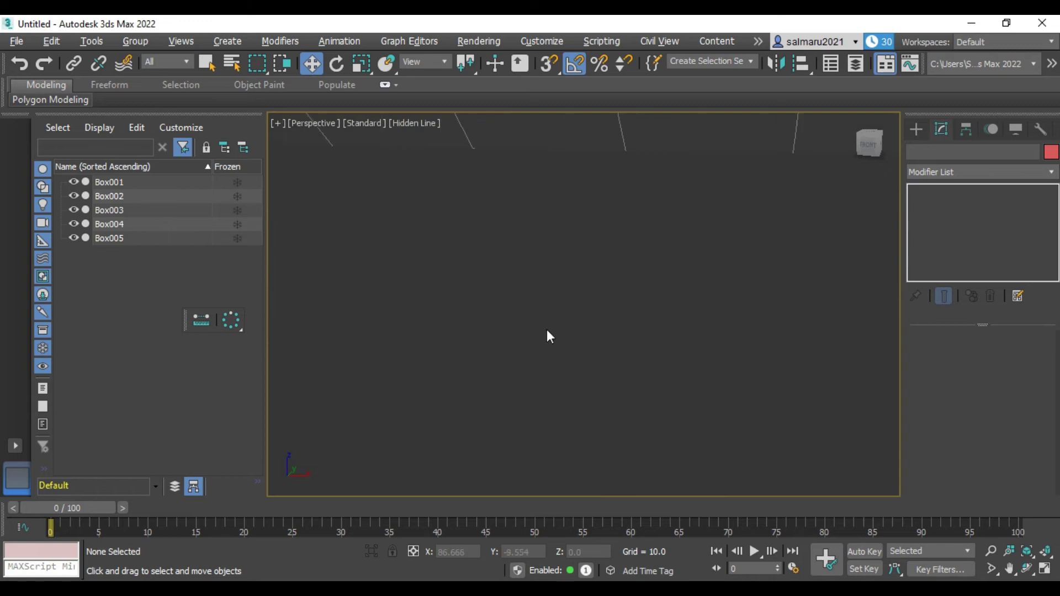
pyautogui.scroll(-5, 546, 334)
pyautogui.scroll(1, 547, 335)
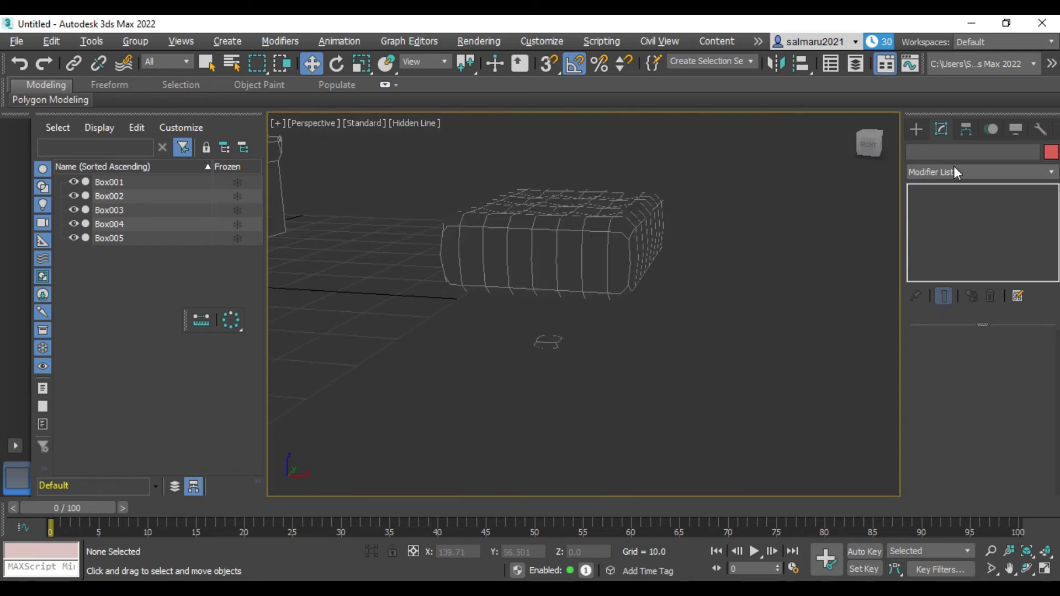
# - At Polygon level, raise Box005's top face slightly along Z
pyautogui.click(558, 338)
pyautogui.click(915, 191)
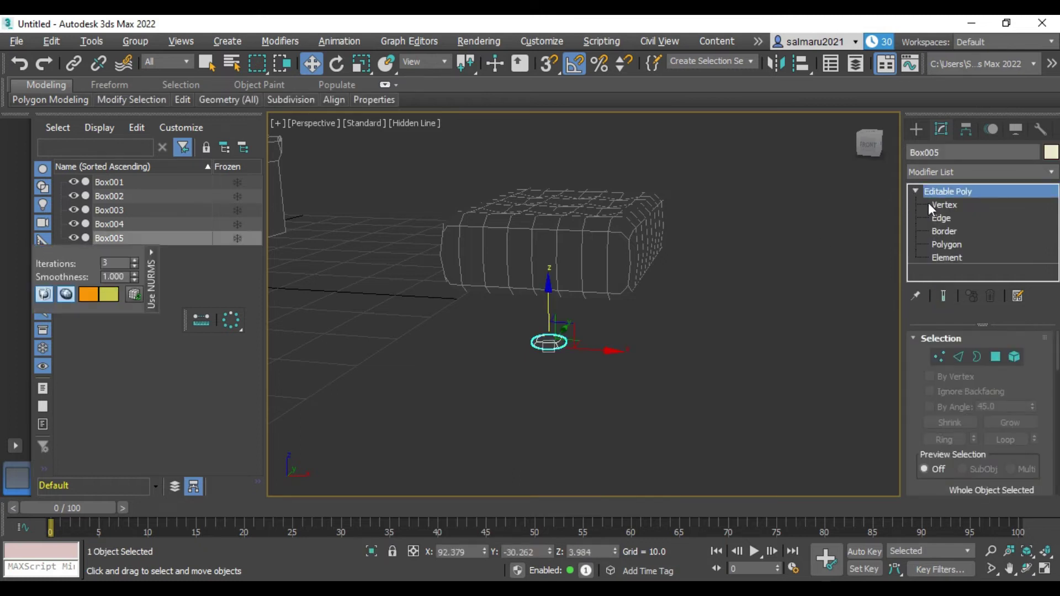
pyautogui.click(947, 245)
pyautogui.scroll(3, 552, 328)
pyautogui.click(579, 347)
pyautogui.moveTo(575, 286); pyautogui.dragTo(576, 274)
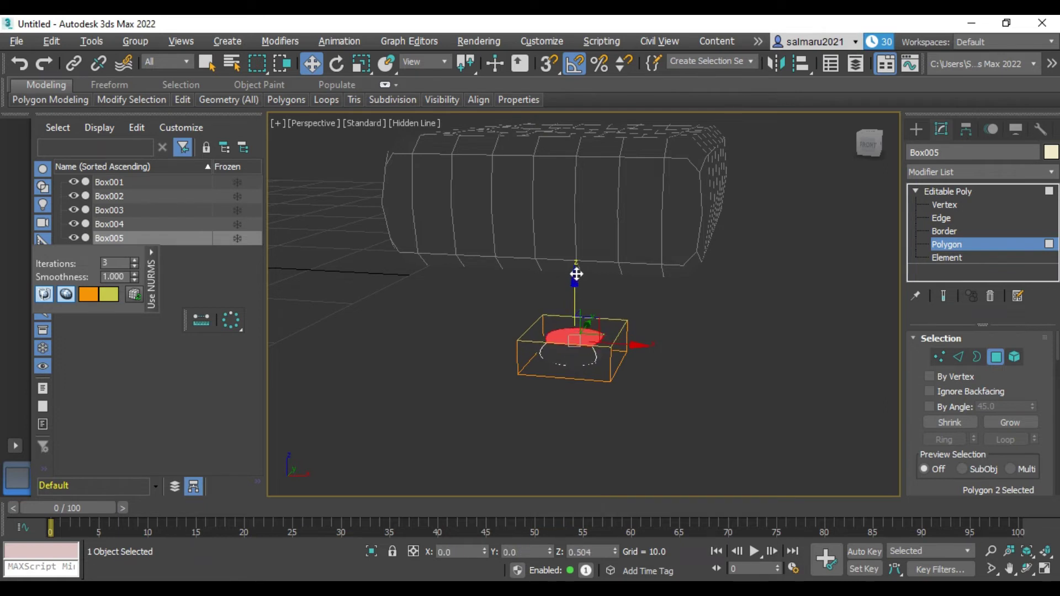
pyautogui.click(705, 321)
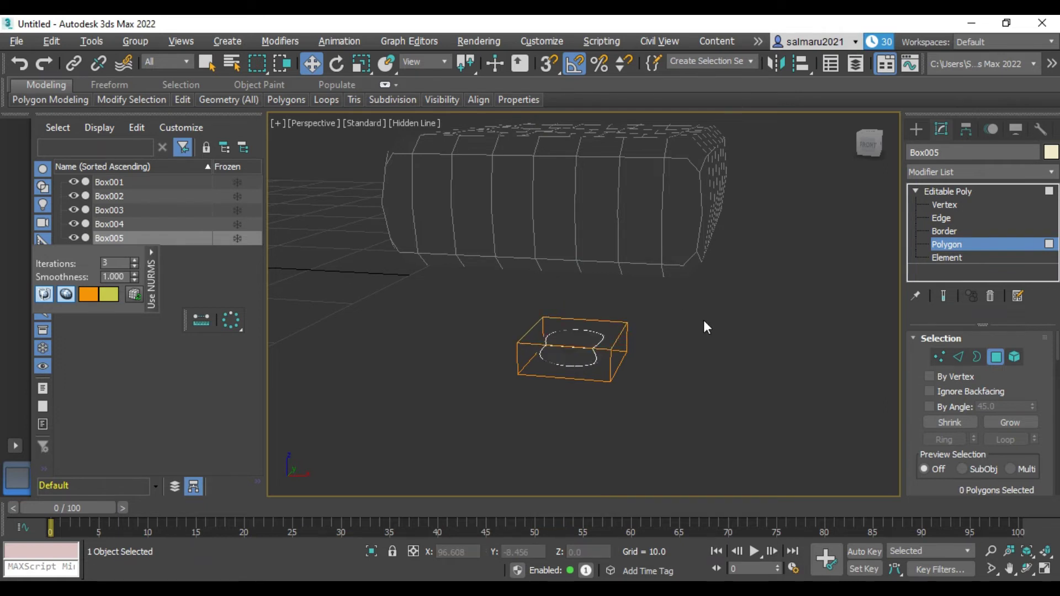
# - Return to Default Shading and orbit to reveal the table and chairs
pyautogui.click(402, 120)
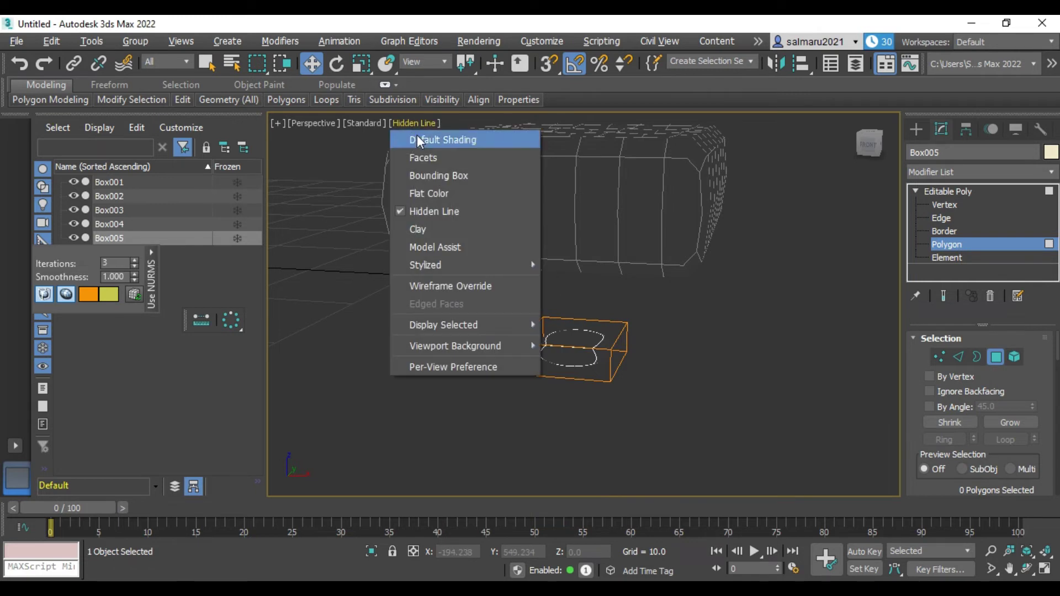
pyautogui.click(416, 134)
pyautogui.moveTo(870, 143); pyautogui.dragTo(880, 145)
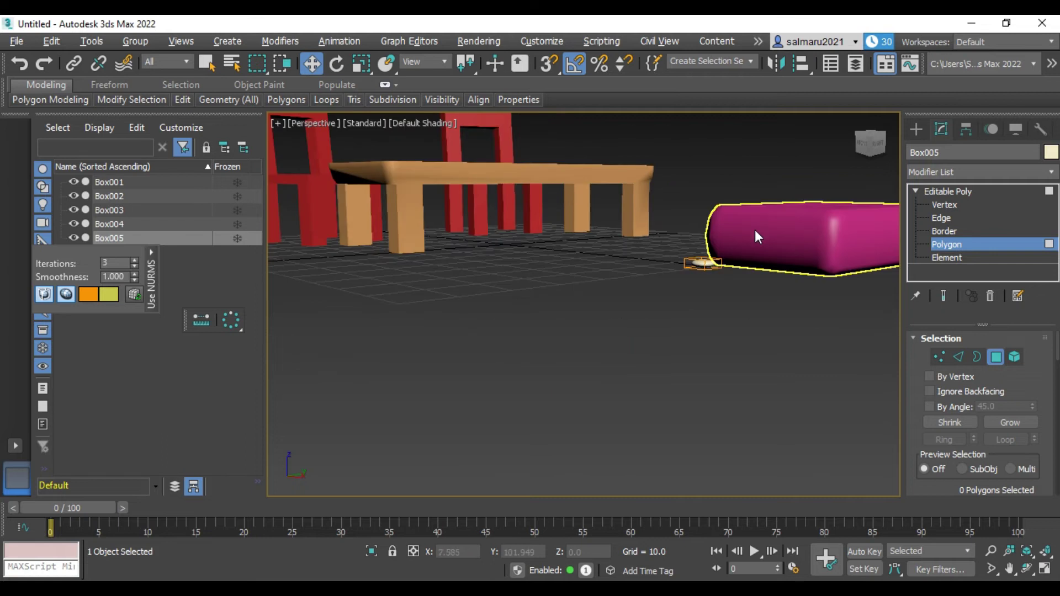
pyautogui.scroll(-4, 434, 337)
pyautogui.scroll(-2, 434, 338)
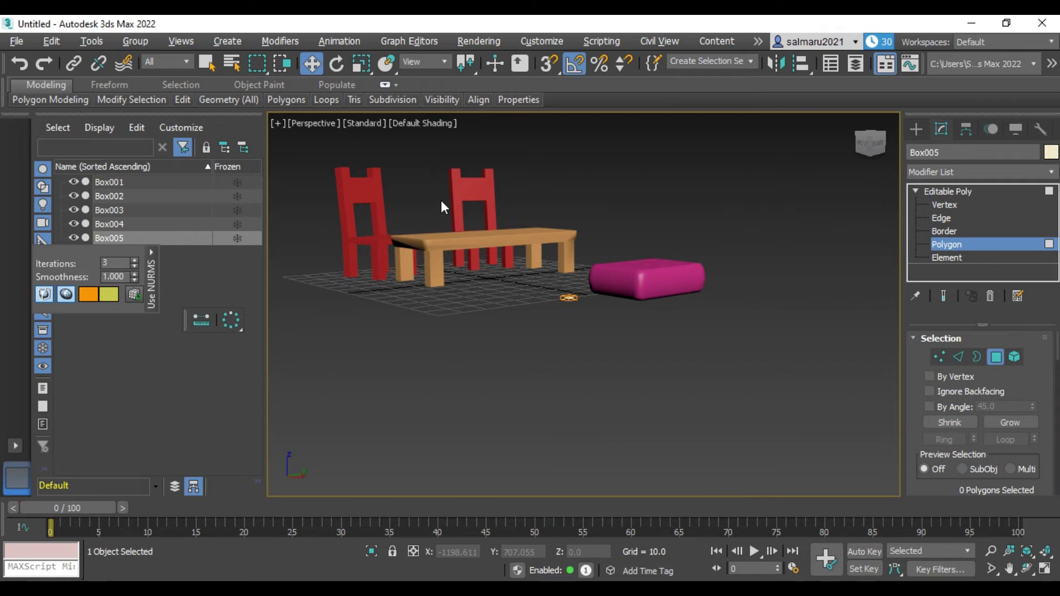
# - Maximize and zoom the Top viewport, then leave polygon sub-object mode on the button disc
pyautogui.hotkey('alt', 'w')
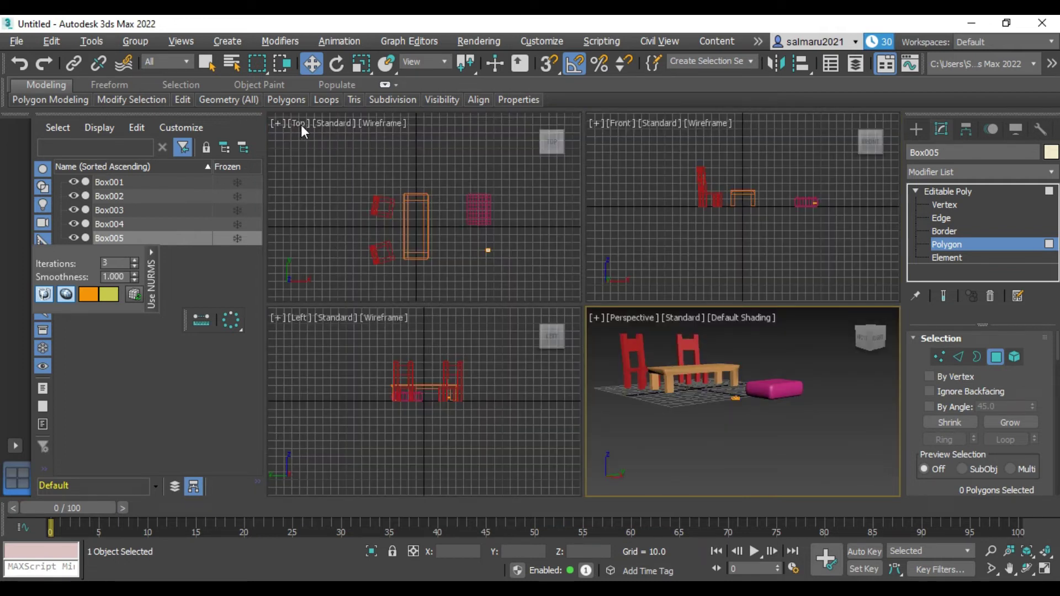
pyautogui.click(518, 261)
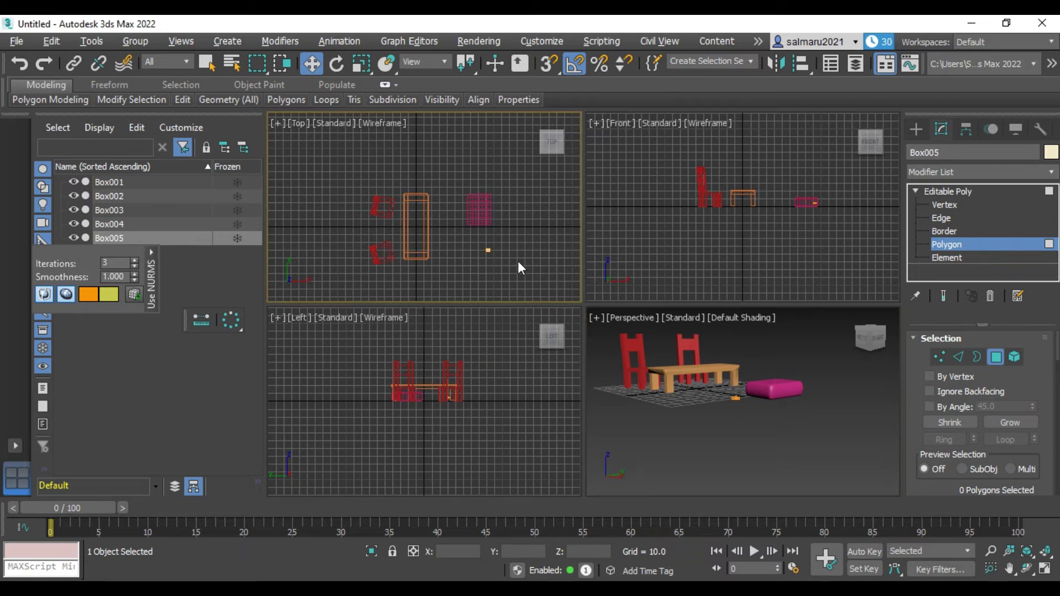
pyautogui.hotkey('alt', 'w')
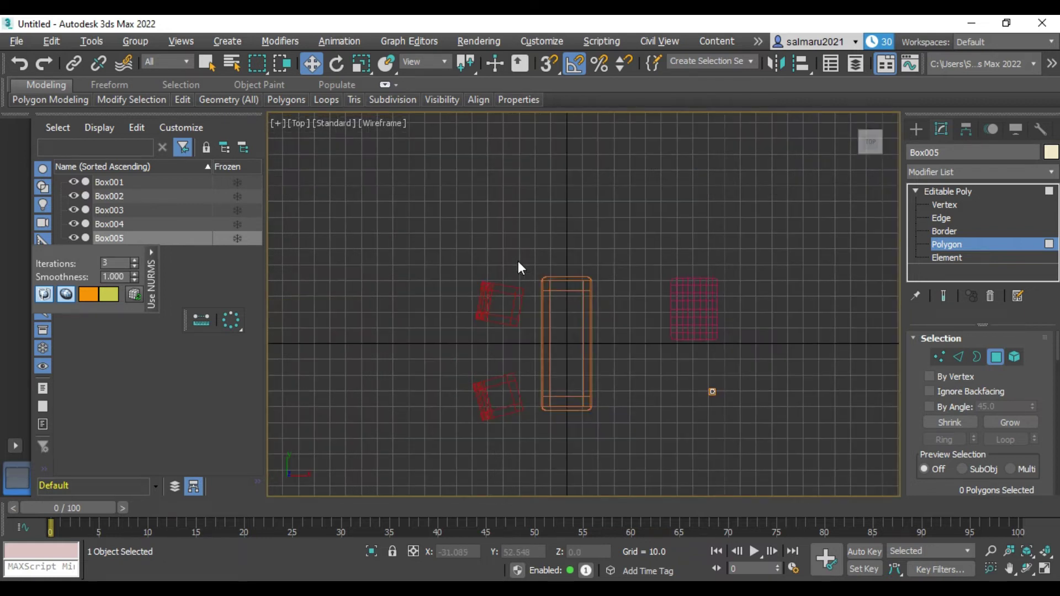
pyautogui.scroll(2, 800, 364)
pyautogui.scroll(2, 800, 364)
pyautogui.scroll(2, 775, 358)
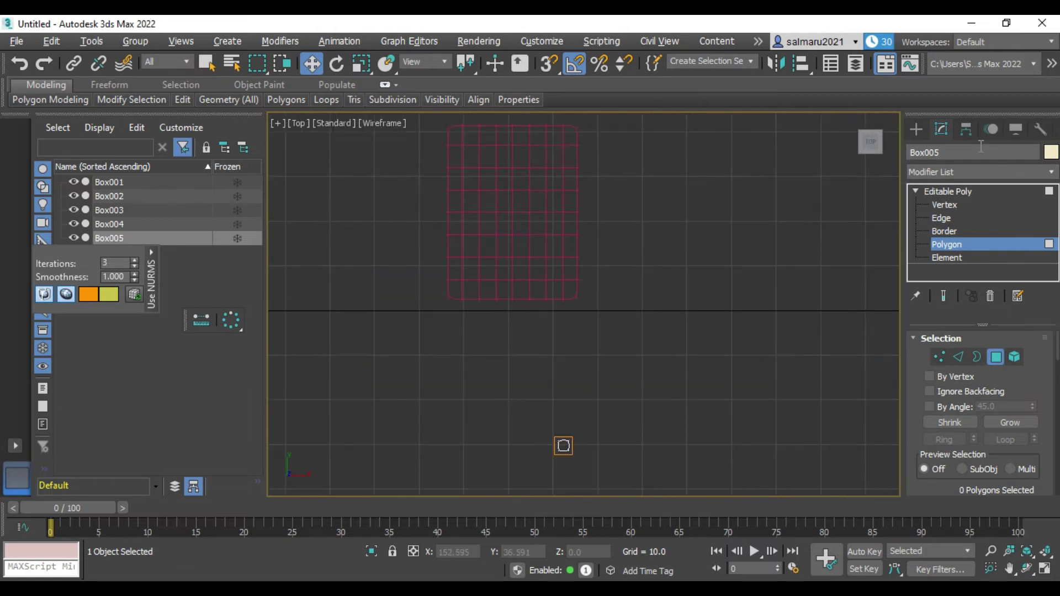
pyautogui.click(216, 66)
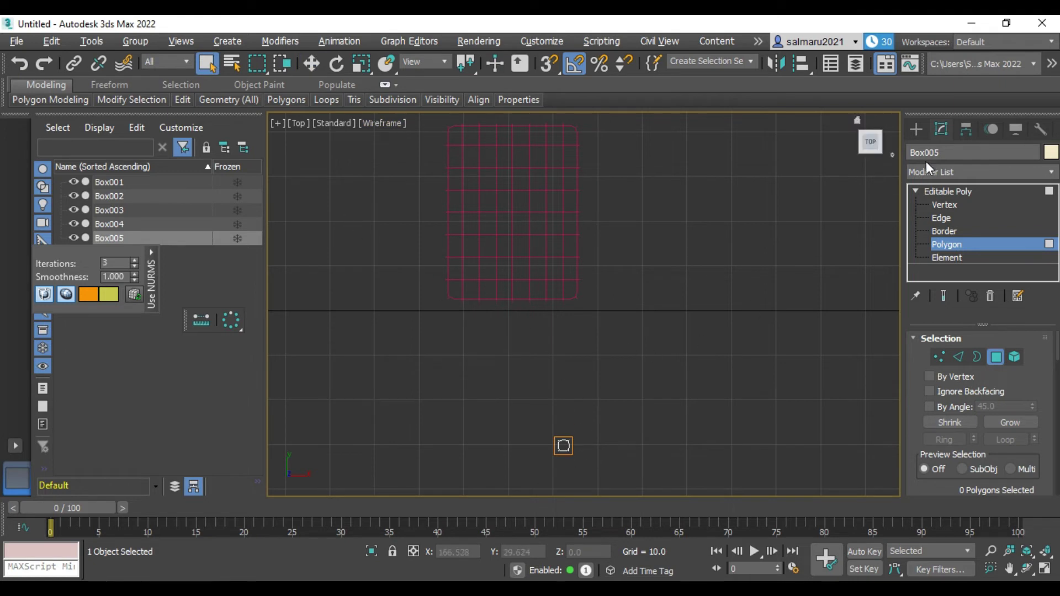
pyautogui.click(916, 130)
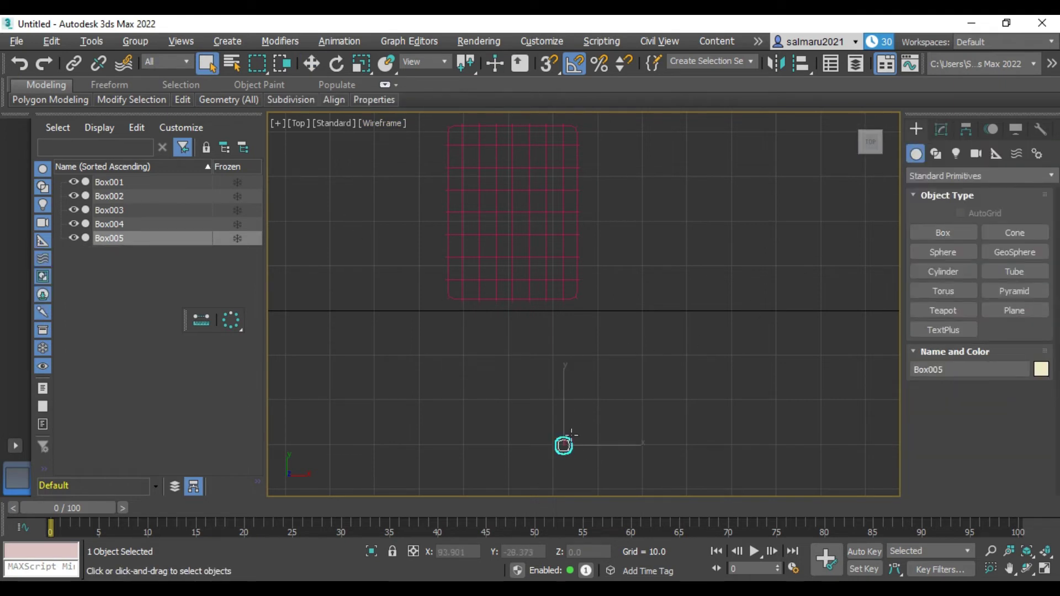
# - Move button Box005 along Y and X onto Box004's centre, then Shift-drag a copy left
pyautogui.click(311, 63)
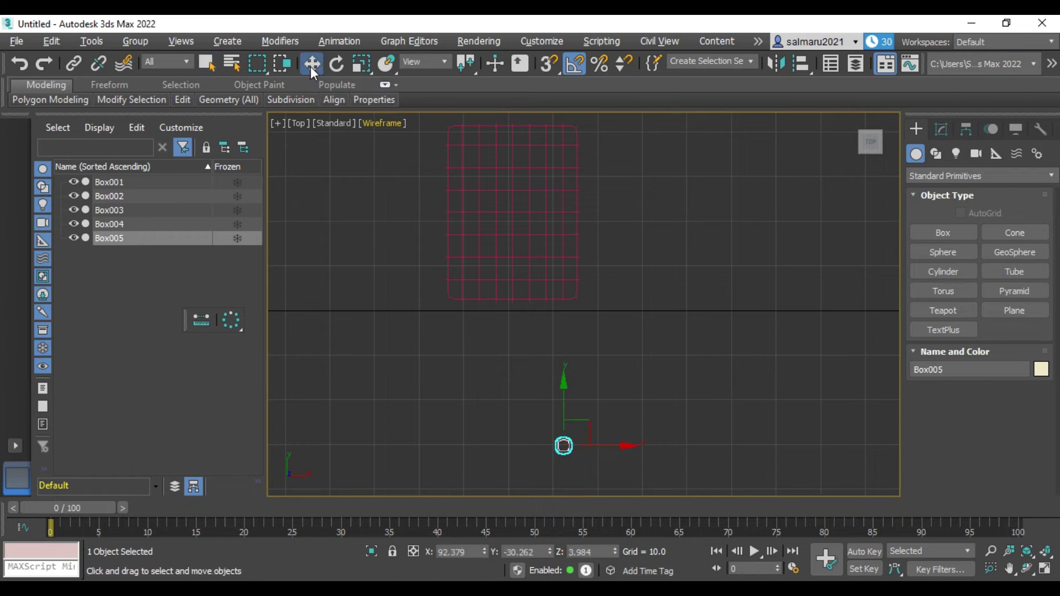
pyautogui.moveTo(565, 383); pyautogui.dragTo(567, 325)
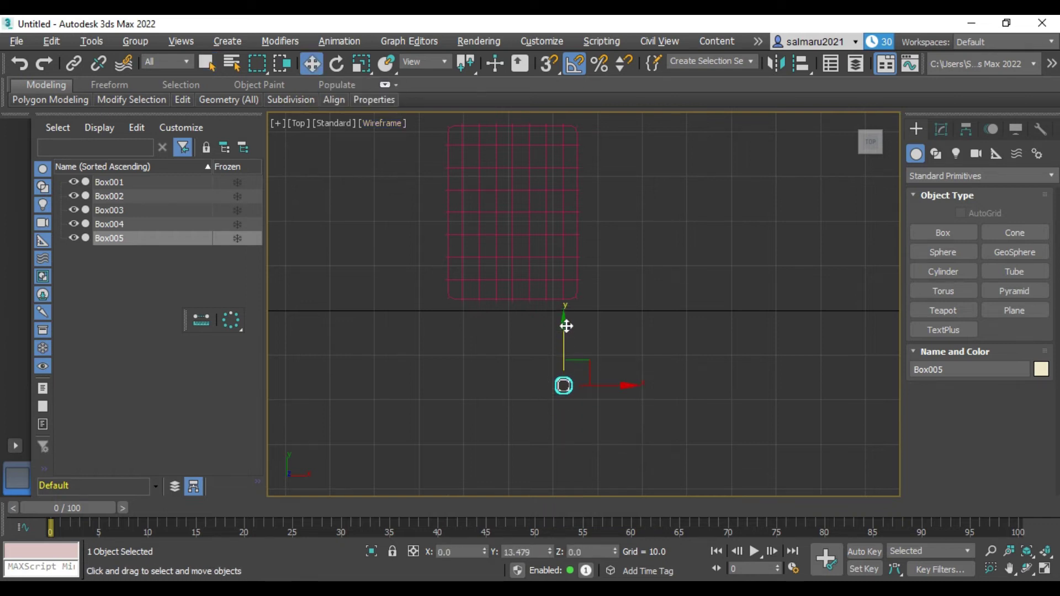
pyautogui.scroll(3, 558, 256)
pyautogui.scroll(1, 557, 255)
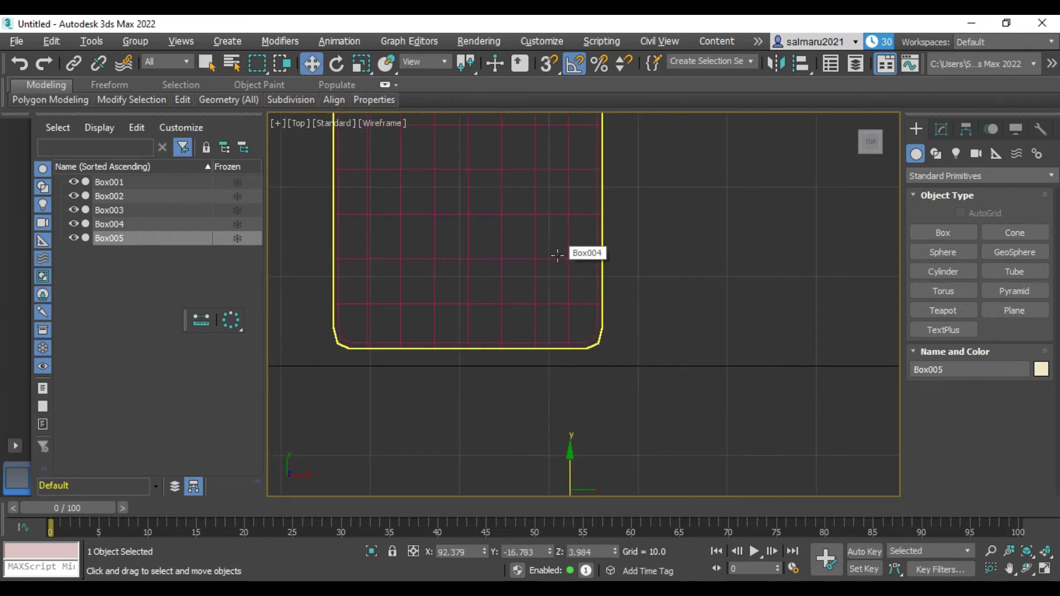
pyautogui.scroll(-2, 392, 349)
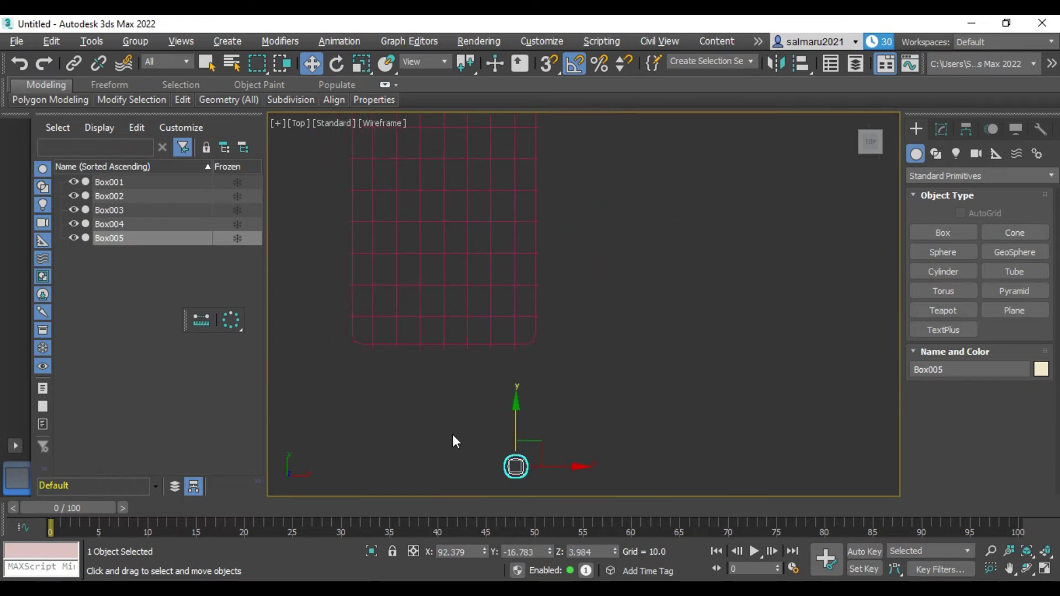
pyautogui.scroll(-2, 453, 435)
pyautogui.scroll(2, 353, 370)
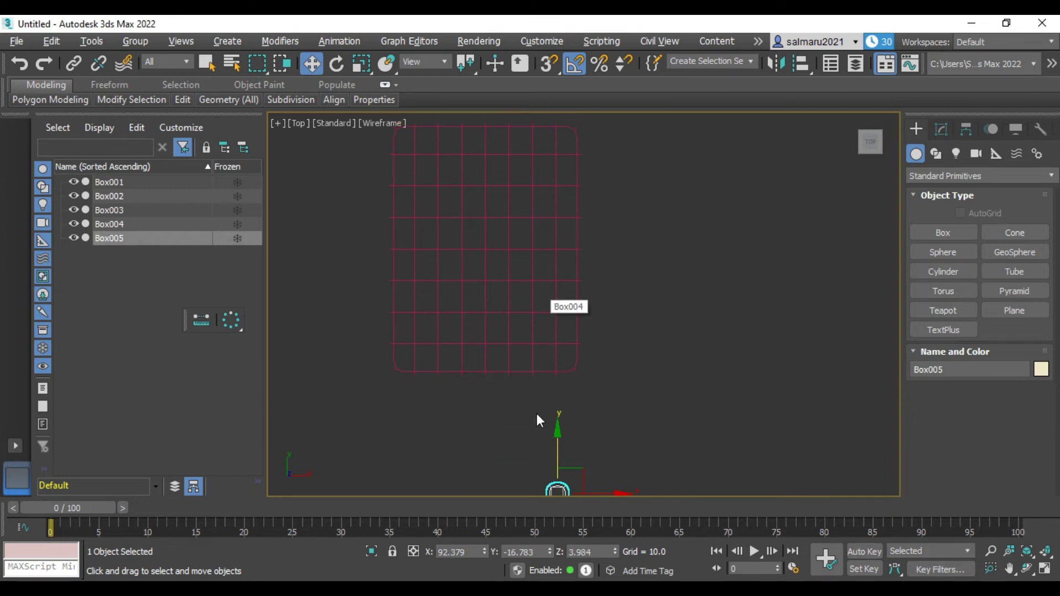
pyautogui.moveTo(556, 421); pyautogui.dragTo(540, 249)
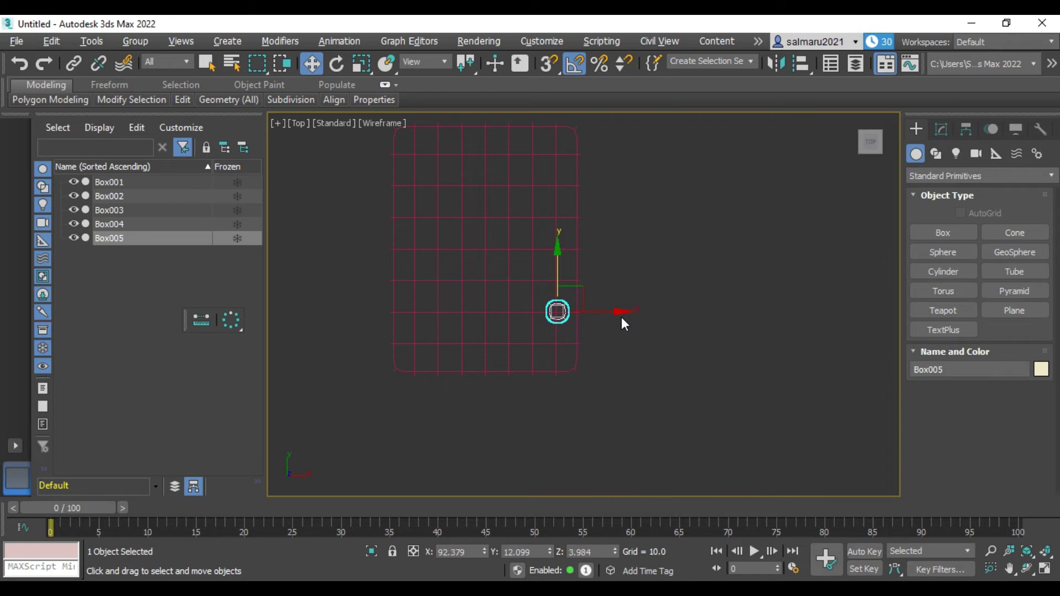
pyautogui.moveTo(620, 313); pyautogui.dragTo(597, 313)
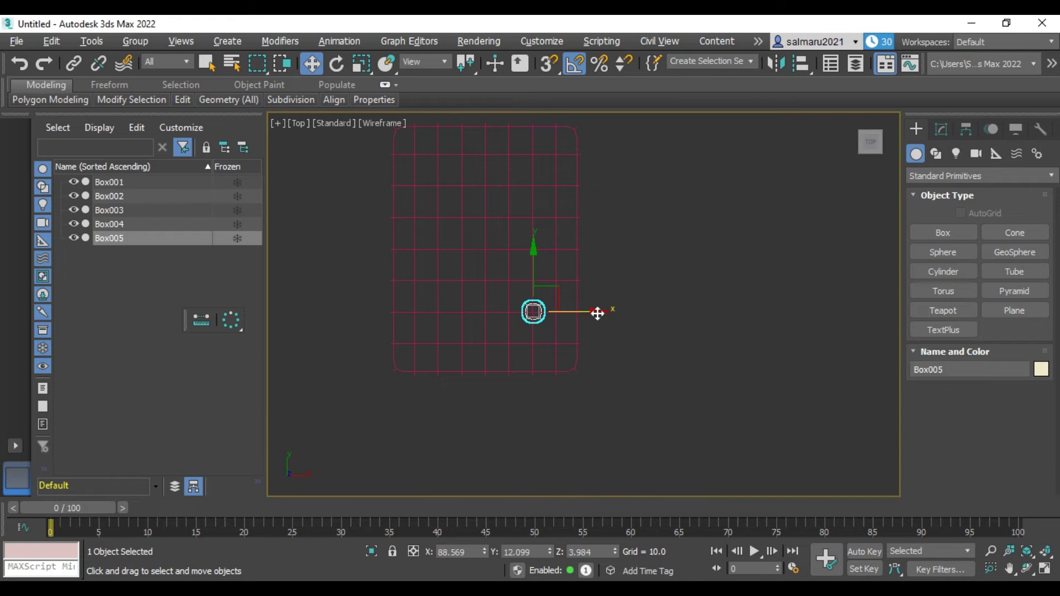
pyautogui.moveTo(597, 313); pyautogui.dragTo(550, 313)
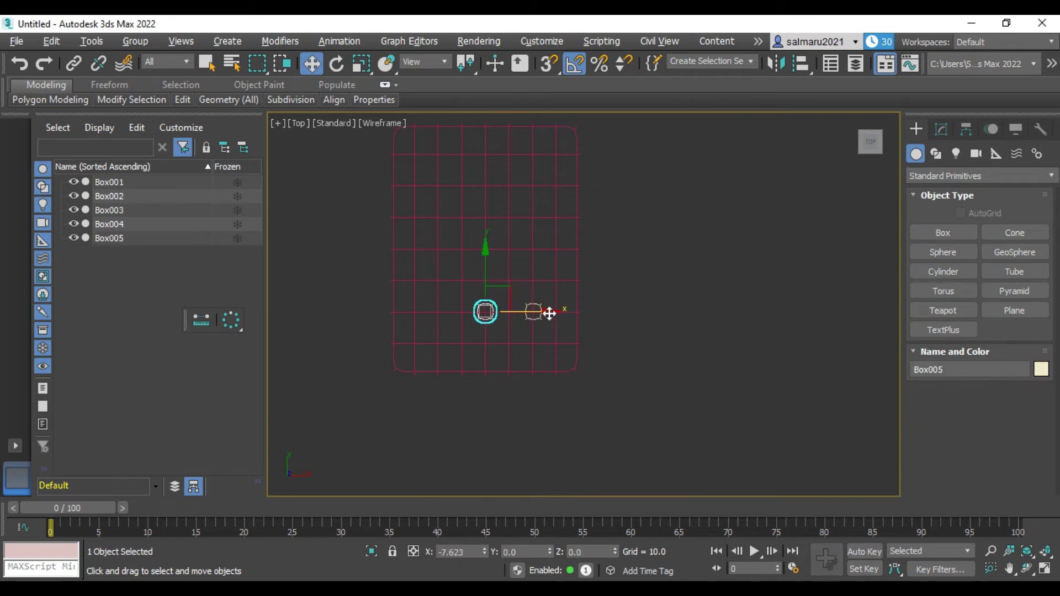
# - Clone the button twice to the left to form a row of three buttons
pyautogui.keyDown('shift'); pyautogui.moveTo(550, 314); pyautogui.dragTo(549, 313); pyautogui.keyUp('shift')
pyautogui.click(537, 371)
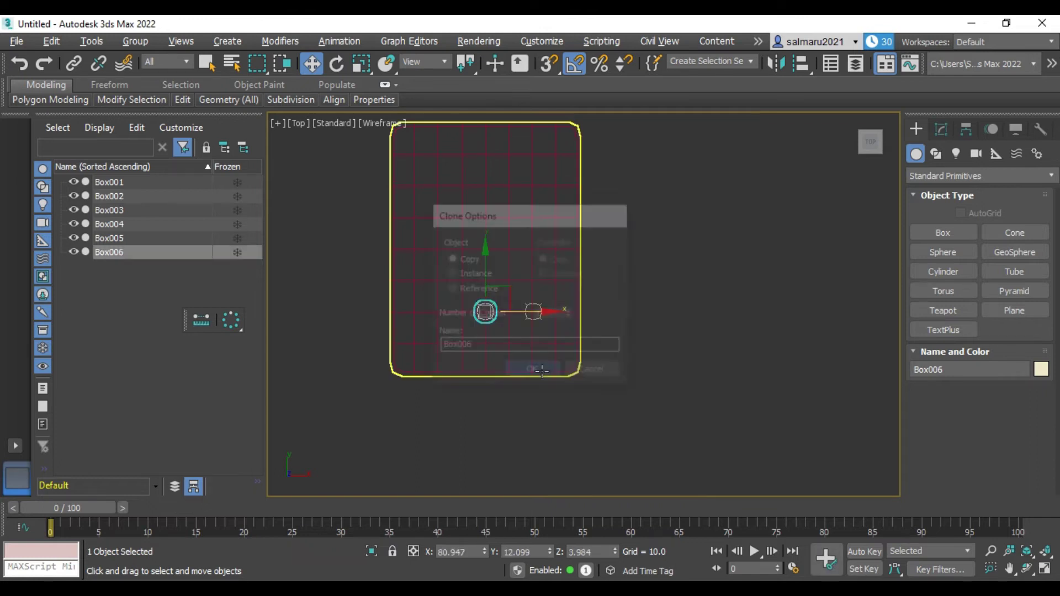
pyautogui.moveTo(549, 311); pyautogui.dragTo(502, 312)
pyautogui.click(511, 371)
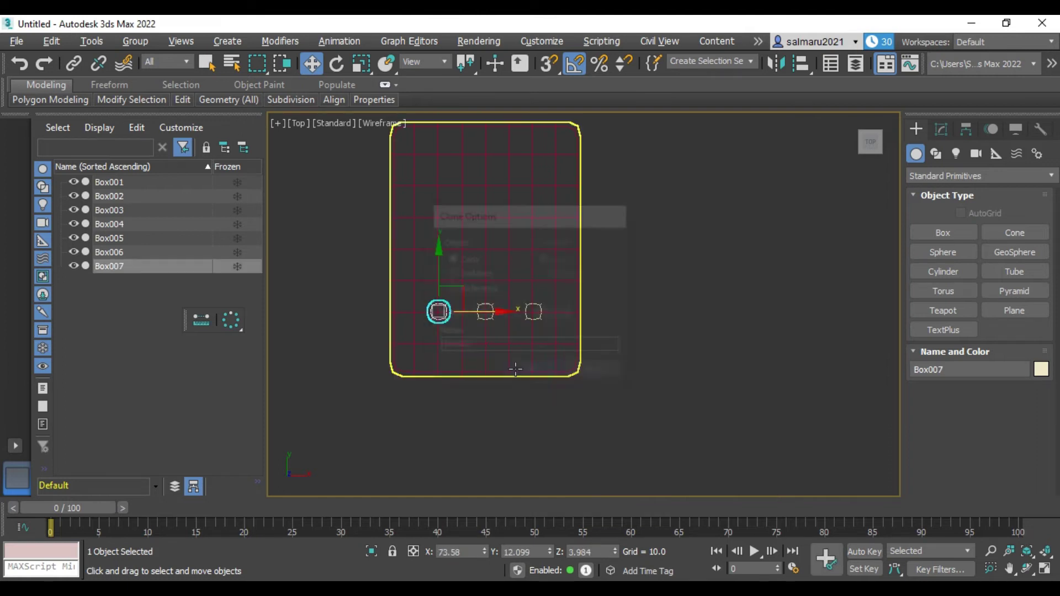
pyautogui.click(647, 359)
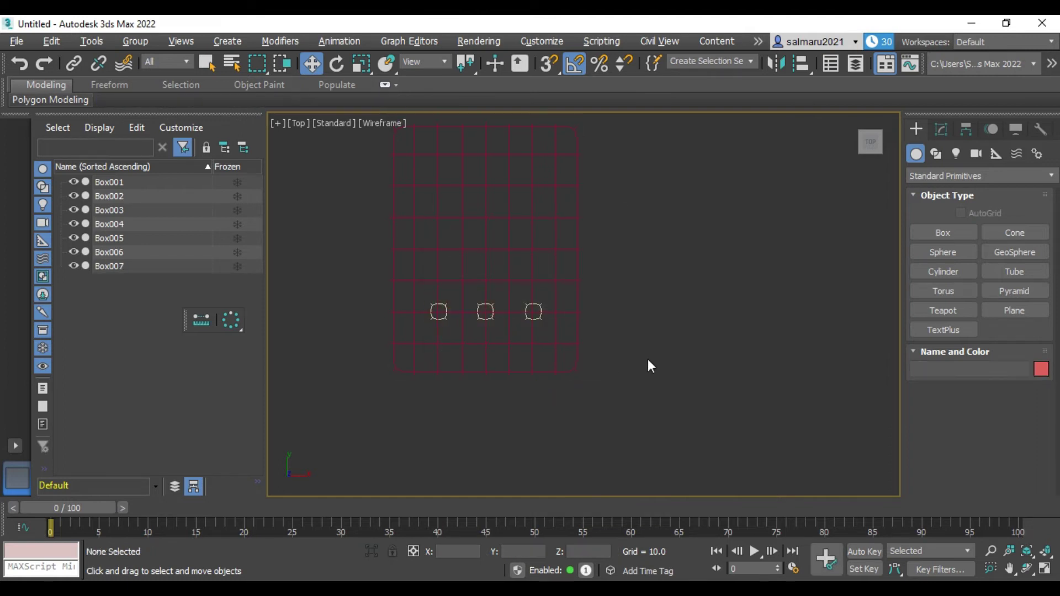
pyautogui.click(540, 310)
pyautogui.click(645, 319)
# - Copy the three-button row upward twice into a 3×3 grid, then select Box005–Box013
pyautogui.click(122, 266)
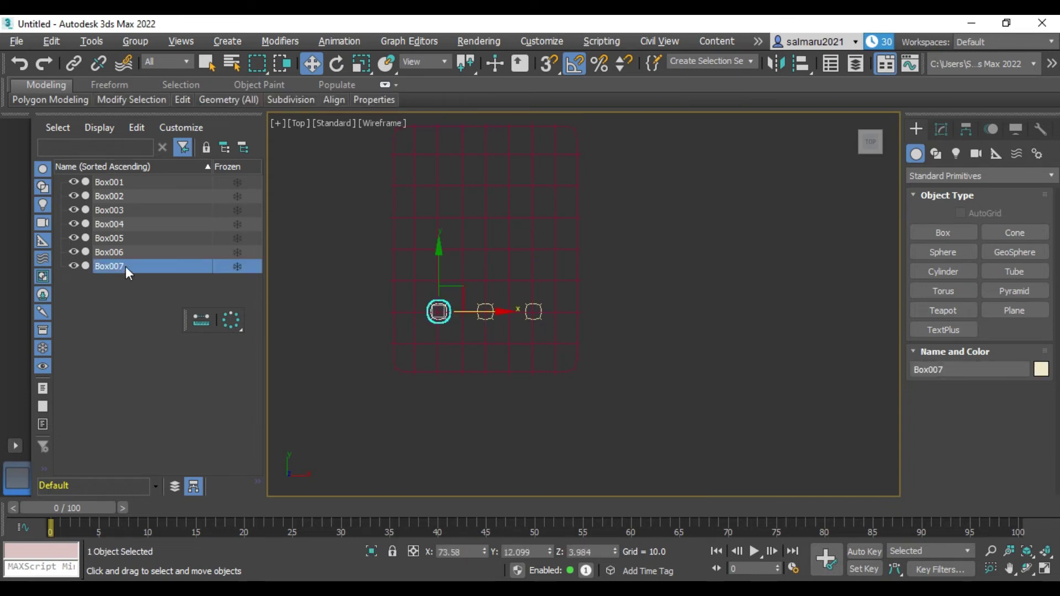
pyautogui.moveTo(127, 259); pyautogui.dragTo(127, 239)
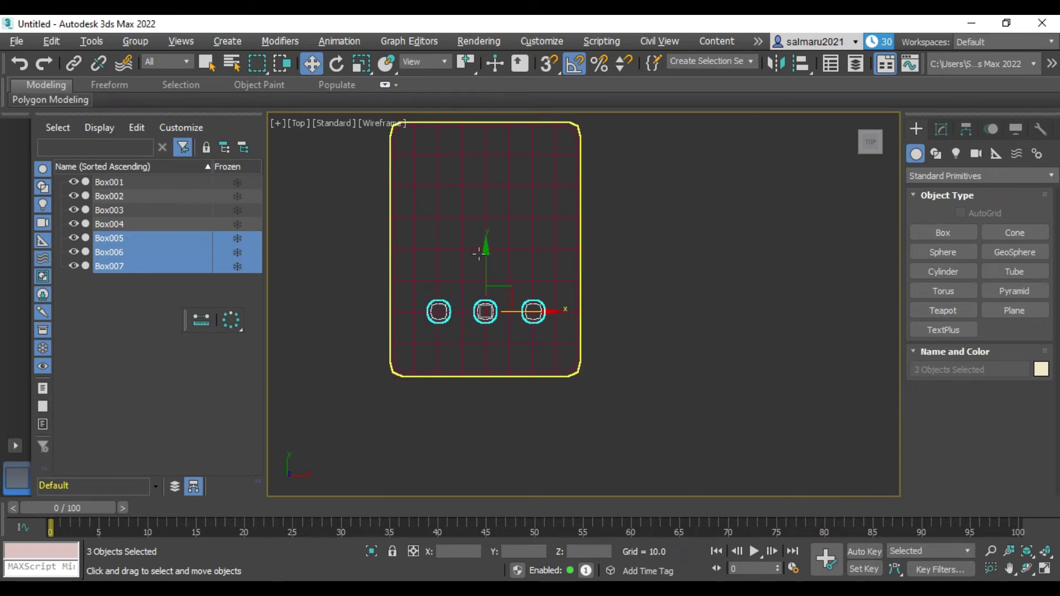
pyautogui.keyDown('shift'); pyautogui.moveTo(488, 255); pyautogui.dragTo(493, 191); pyautogui.keyUp('shift')
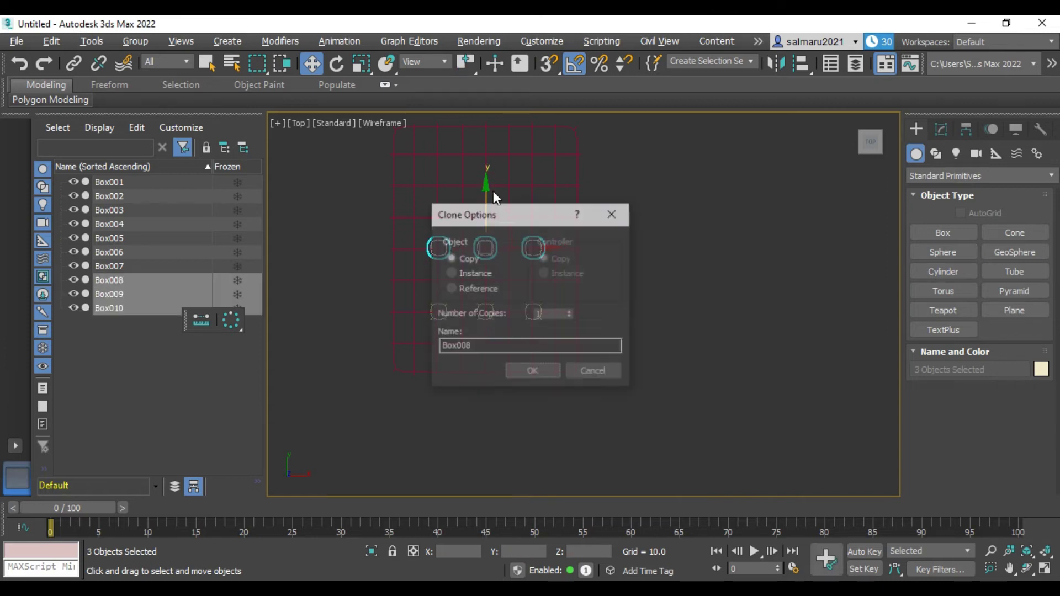
pyautogui.click(534, 366)
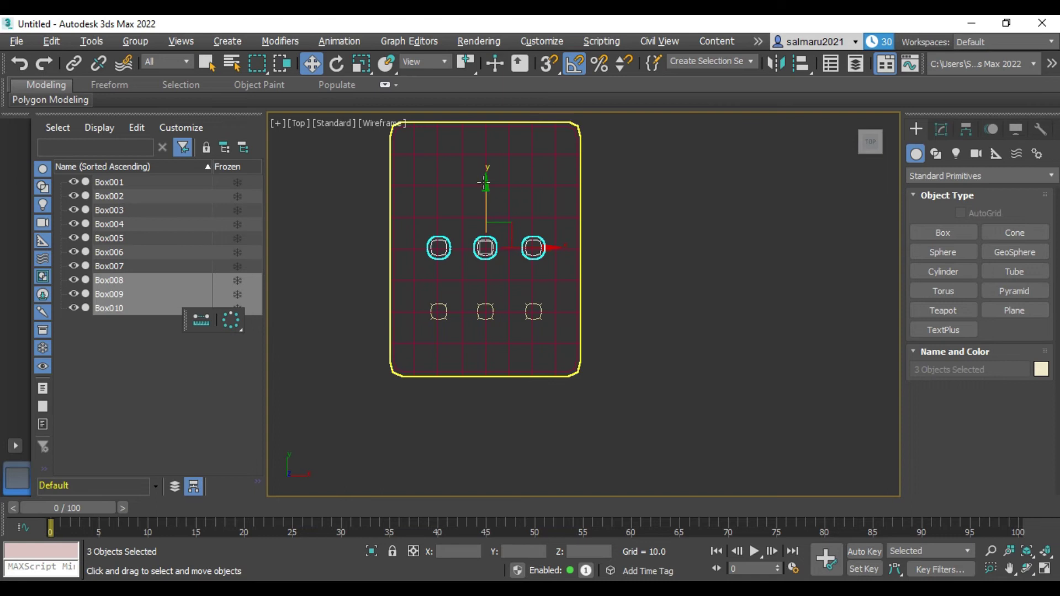
pyautogui.keyDown('shift'); pyautogui.moveTo(486, 182); pyautogui.dragTo(492, 121); pyautogui.keyUp('shift')
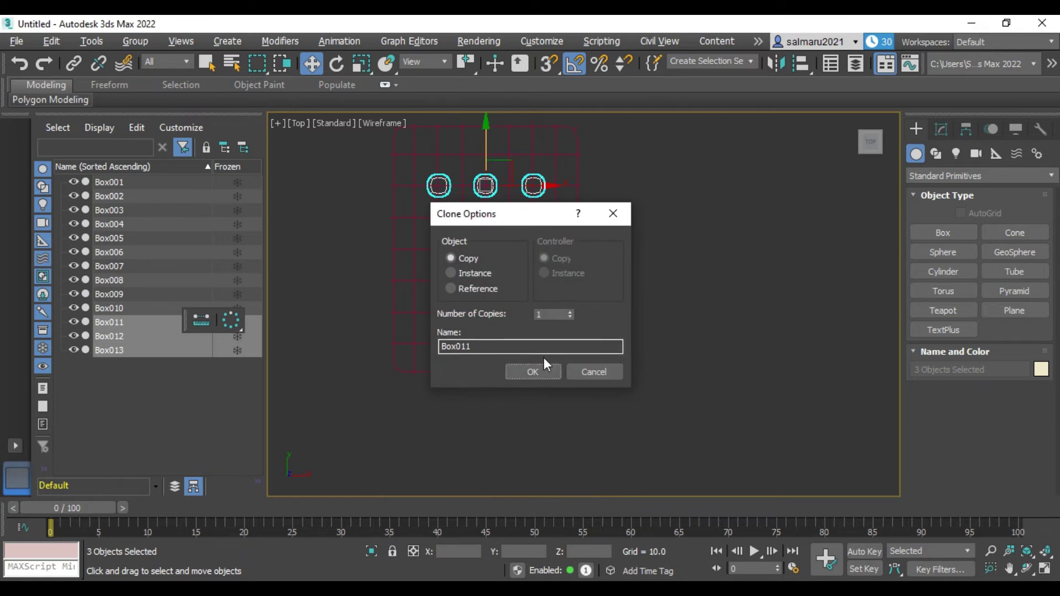
pyautogui.click(541, 373)
pyautogui.click(669, 363)
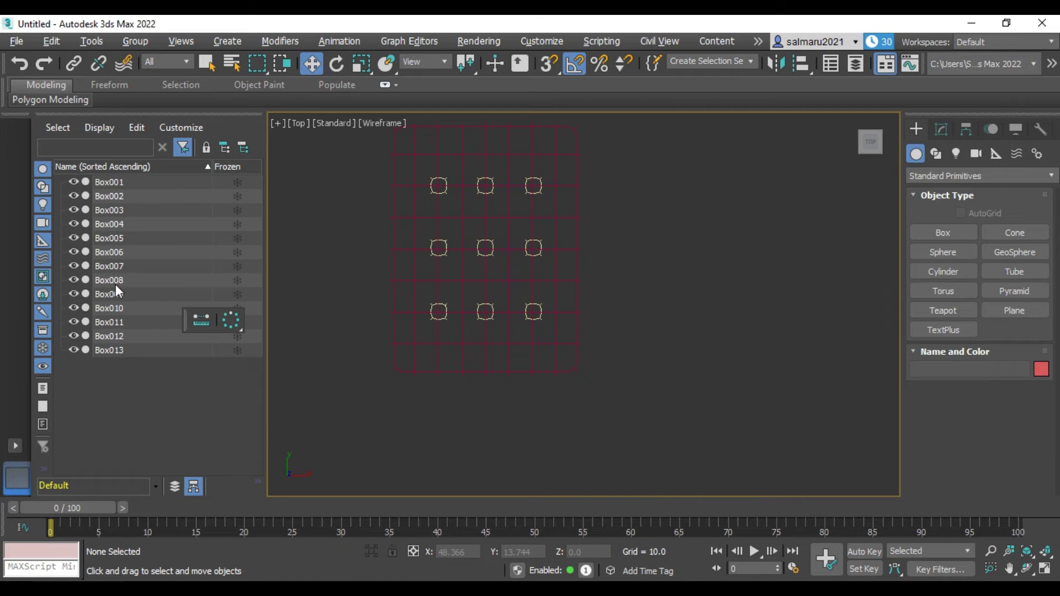
pyautogui.moveTo(115, 353); pyautogui.dragTo(130, 237)
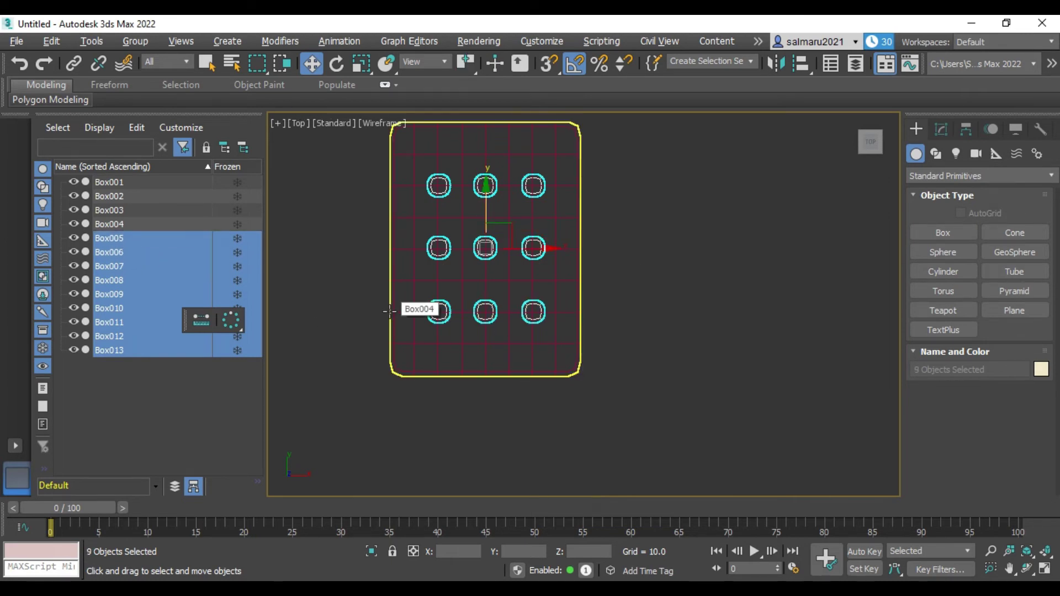
# - Lift buttons Box005–Box013 on Z onto the cushion top, then maximize the Perspective view
pyautogui.hotkey('alt', 'w')
pyautogui.rightClick(734, 403)
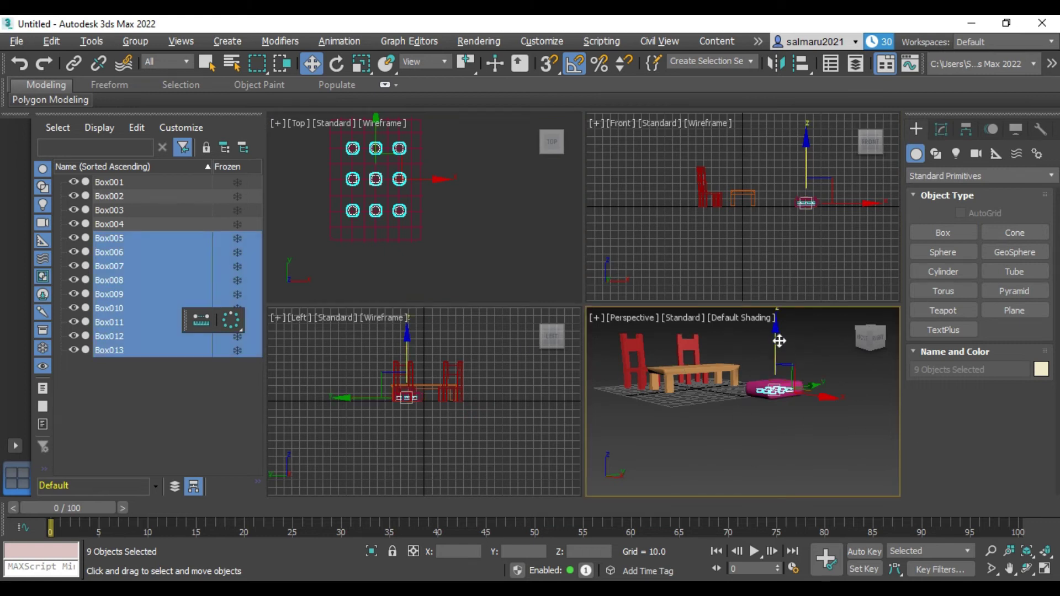
pyautogui.moveTo(778, 340); pyautogui.dragTo(780, 325)
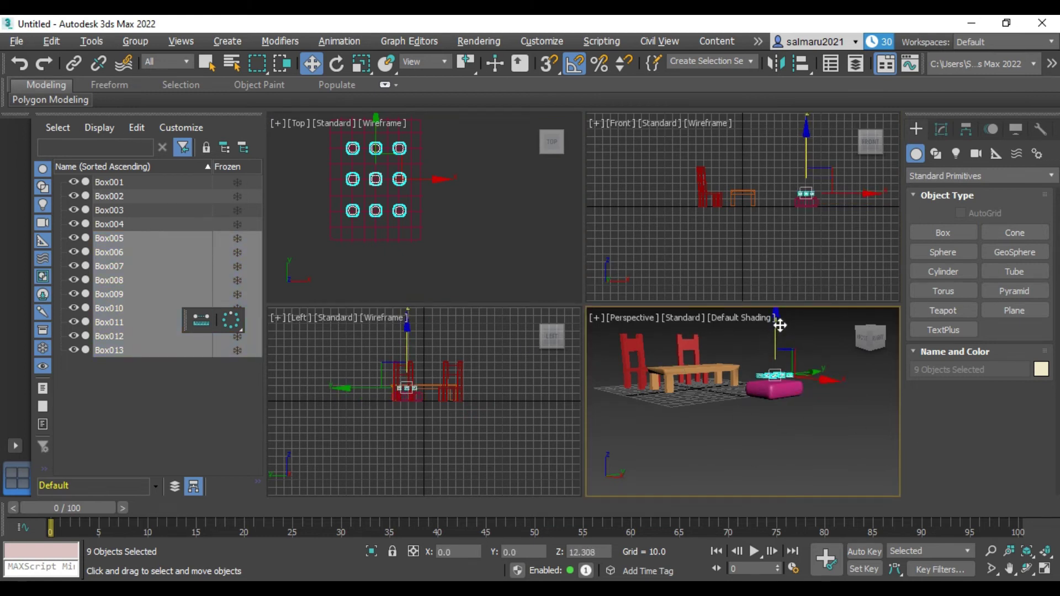
pyautogui.click(747, 442)
pyautogui.hotkey('alt', 'w')
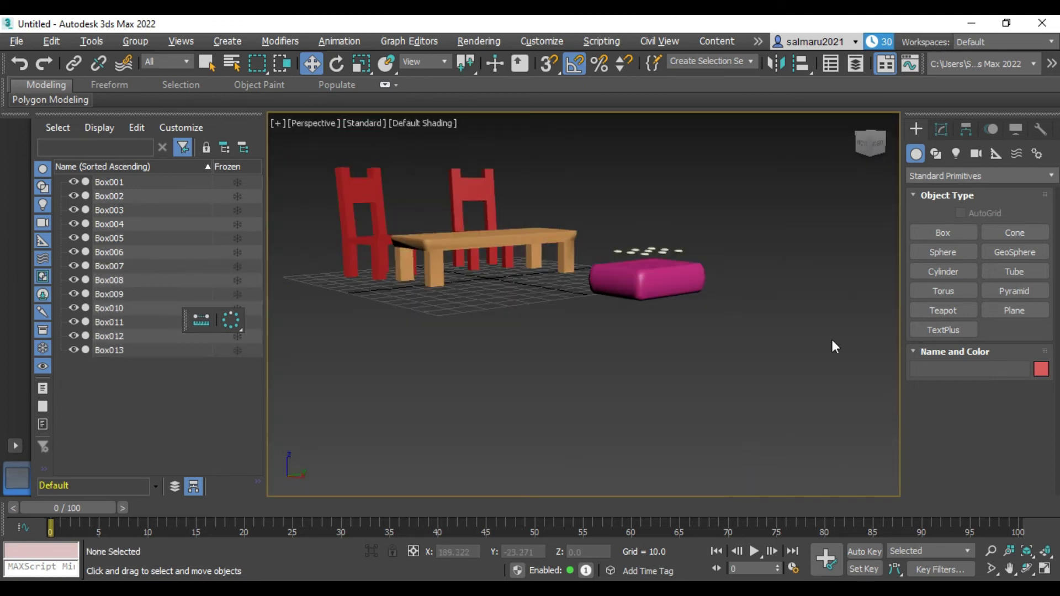
# - Orbit around the cushion to inspect the nine buttons from several angles
pyautogui.moveTo(864, 142); pyautogui.dragTo(686, 234)
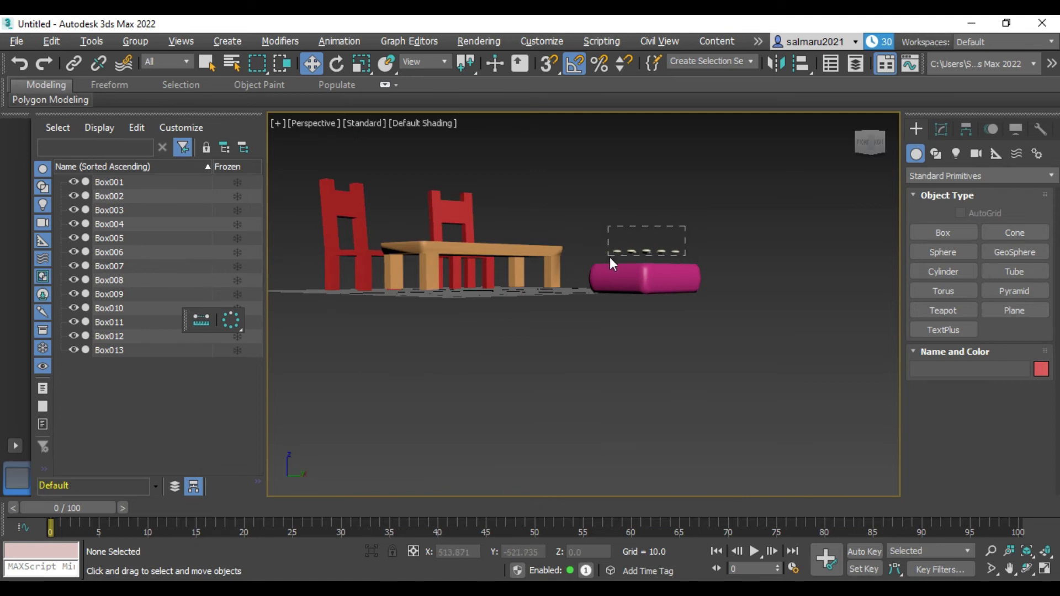
pyautogui.moveTo(609, 256); pyautogui.dragTo(610, 259)
pyautogui.moveTo(862, 142)
pyautogui.mouseDown()
pyautogui.moveTo(844, 166)
pyautogui.moveTo(598, 174)
pyautogui.moveTo(647, 202)
pyautogui.mouseUp()
pyautogui.moveTo(870, 142); pyautogui.dragTo(866, 138)
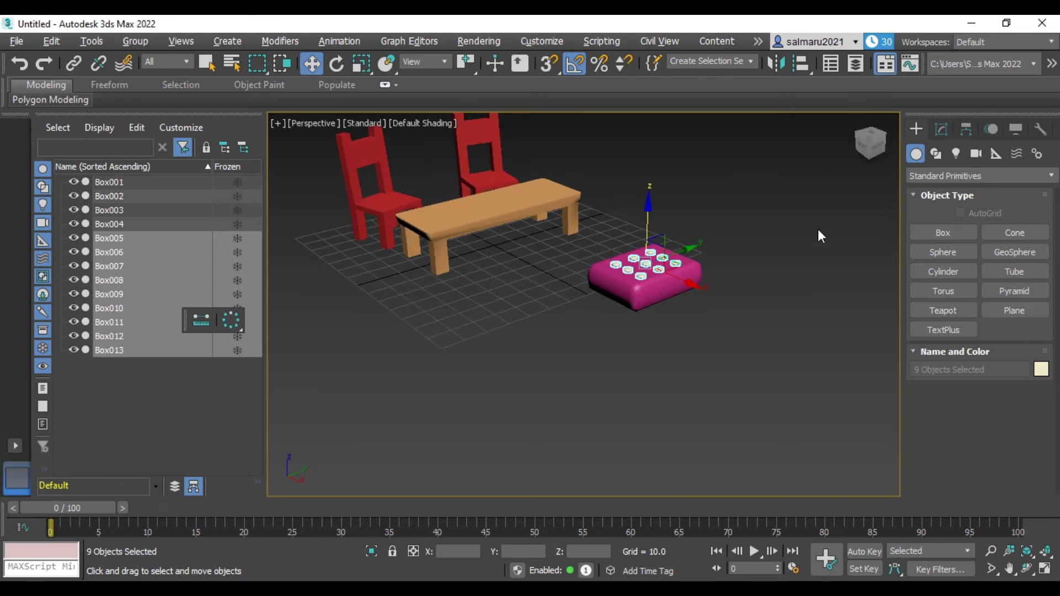
pyautogui.moveTo(863, 153); pyautogui.dragTo(844, 154)
pyautogui.click(787, 287)
# - Select the magenta cushion Box004 and bring up its Name and Color swatch
pyautogui.scroll(5, 717, 307)
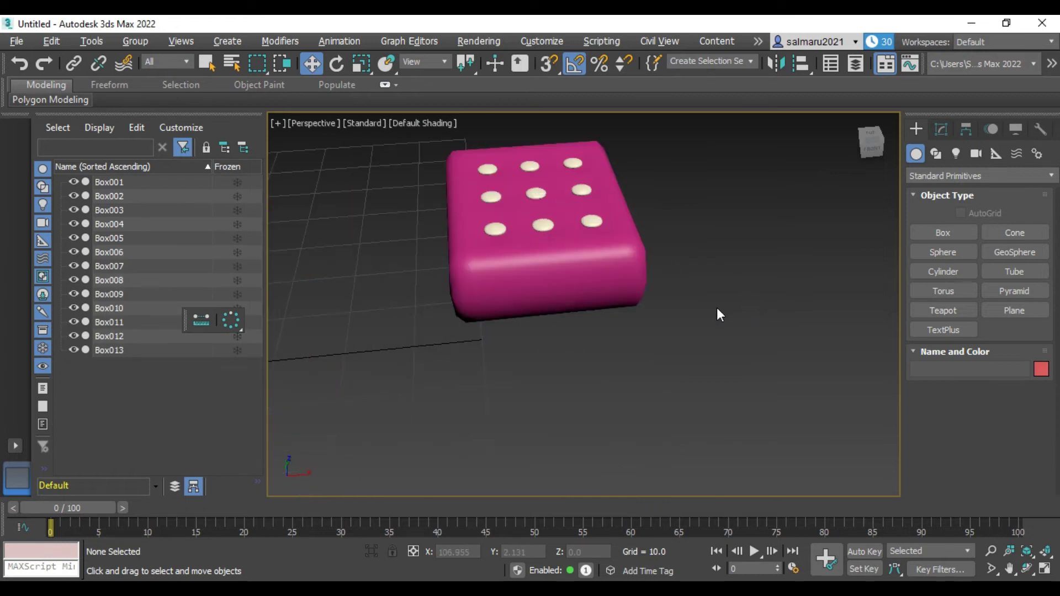
pyautogui.moveTo(885, 134)
pyautogui.mouseDown()
pyautogui.moveTo(861, 160)
pyautogui.moveTo(792, 167)
pyautogui.mouseUp()
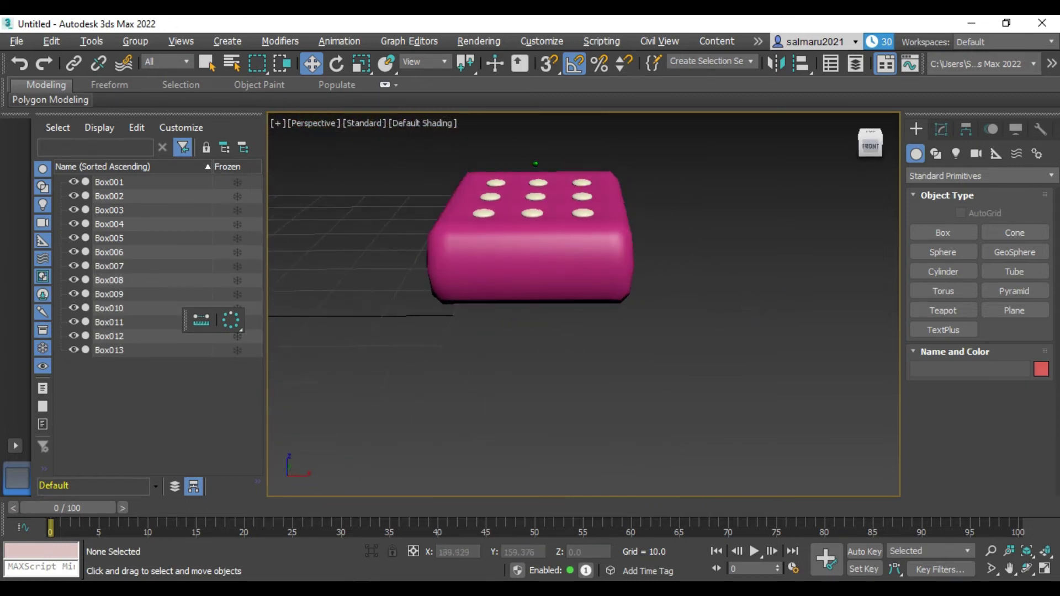
pyautogui.scroll(-3, 746, 209)
pyautogui.scroll(-2, 564, 159)
pyautogui.click(611, 219)
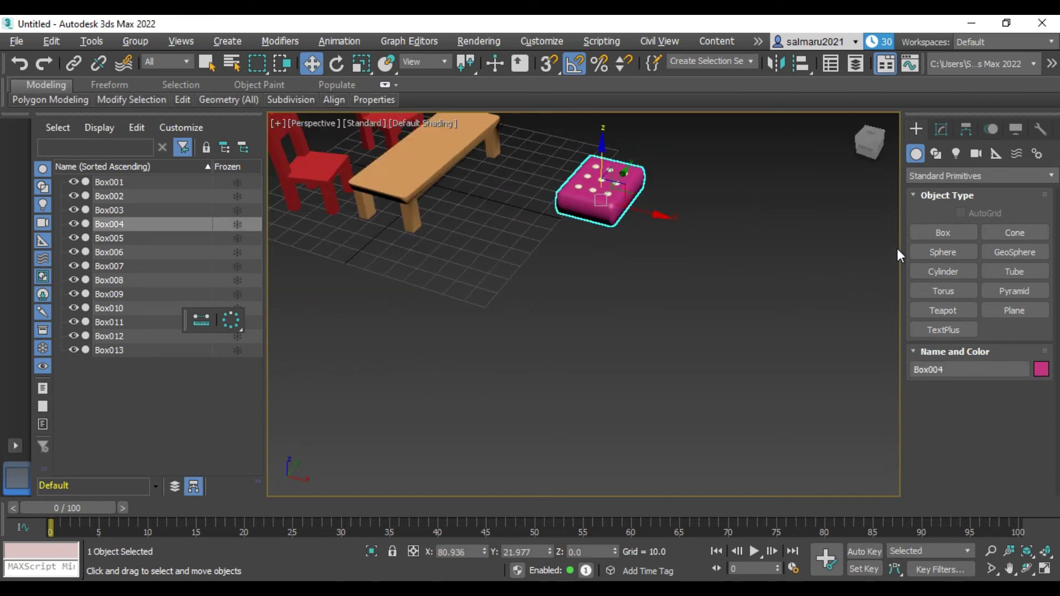
pyautogui.click(1040, 371)
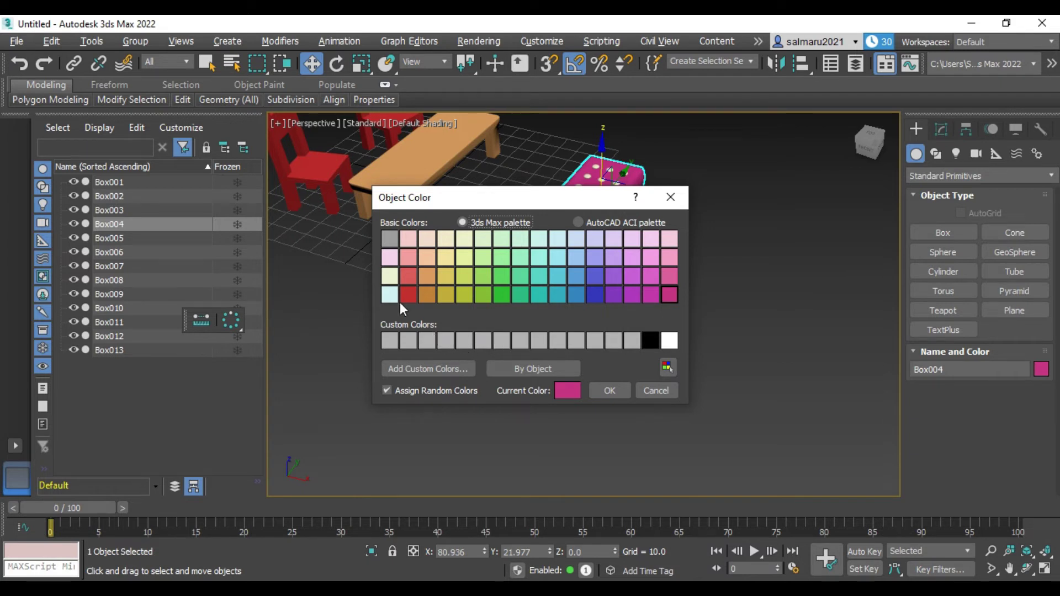
# - Change cushion Box004's colour to light pink in Object Color
pyautogui.click(405, 260)
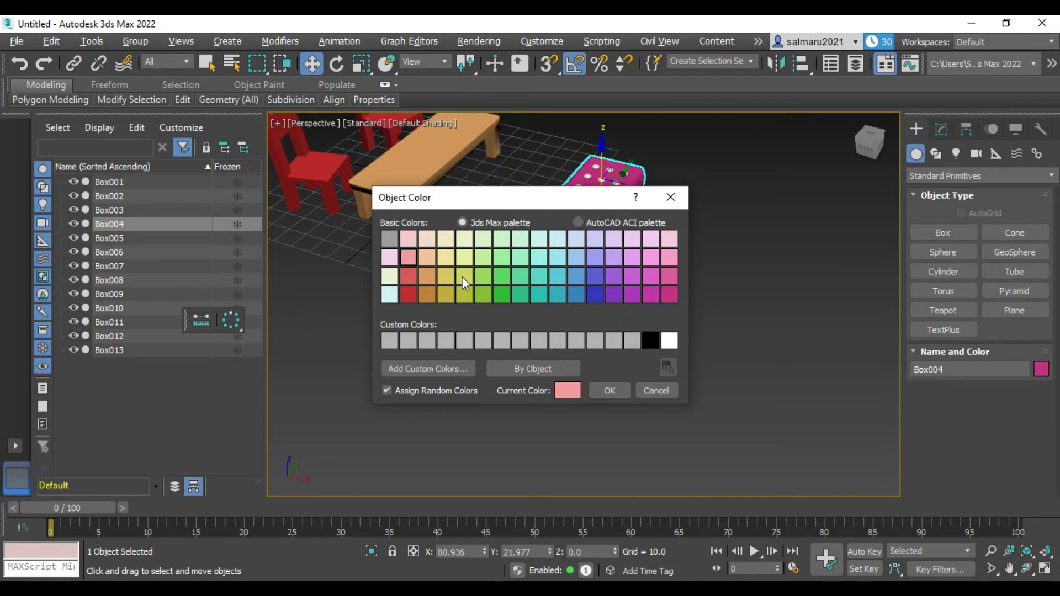
pyautogui.click(605, 389)
pyautogui.click(654, 340)
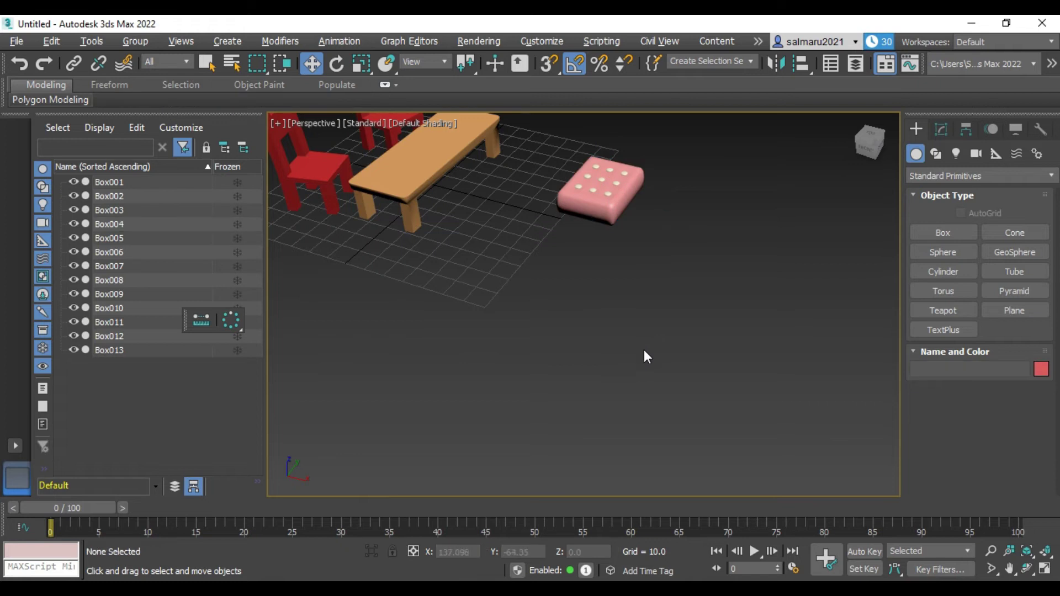
# - Orbit to a front view and window-select the cushion together with its nine buttons
pyautogui.scroll(-5, 621, 323)
pyautogui.scroll(5, 622, 327)
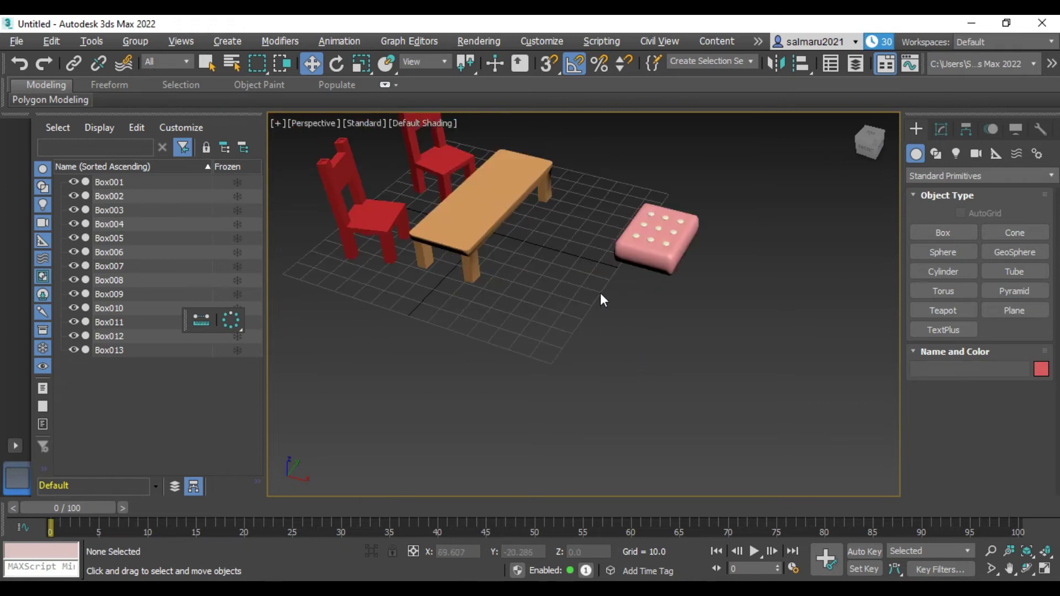
pyautogui.moveTo(869, 142)
pyautogui.moveTo(870, 141); pyautogui.dragTo(819, 182)
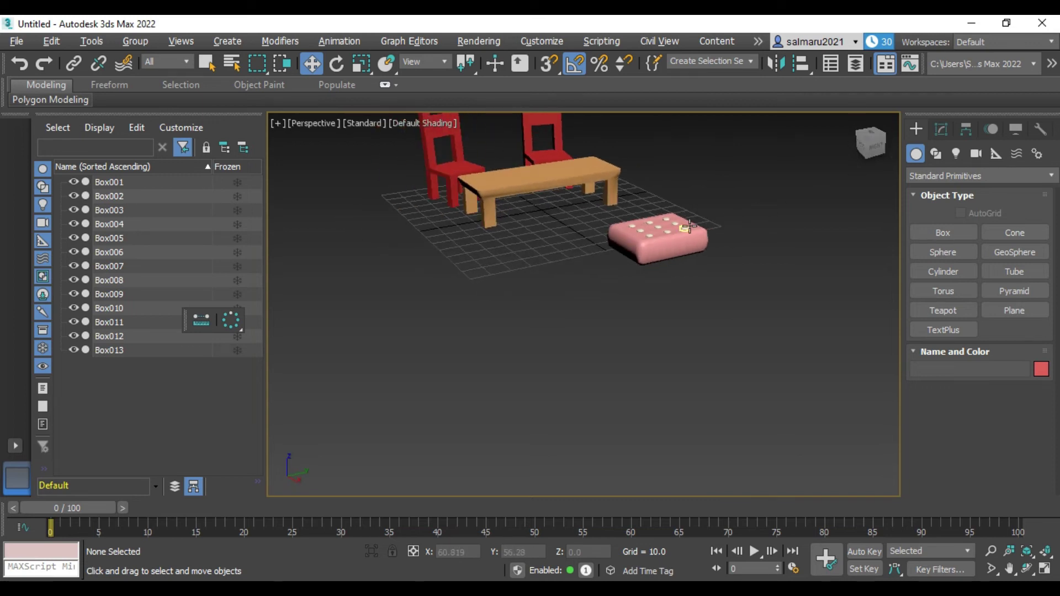
pyautogui.moveTo(870, 141); pyautogui.dragTo(656, 237)
pyautogui.moveTo(707, 181)
pyautogui.mouseDown()
pyautogui.moveTo(617, 311)
pyautogui.moveTo(602, 304)
pyautogui.mouseUp()
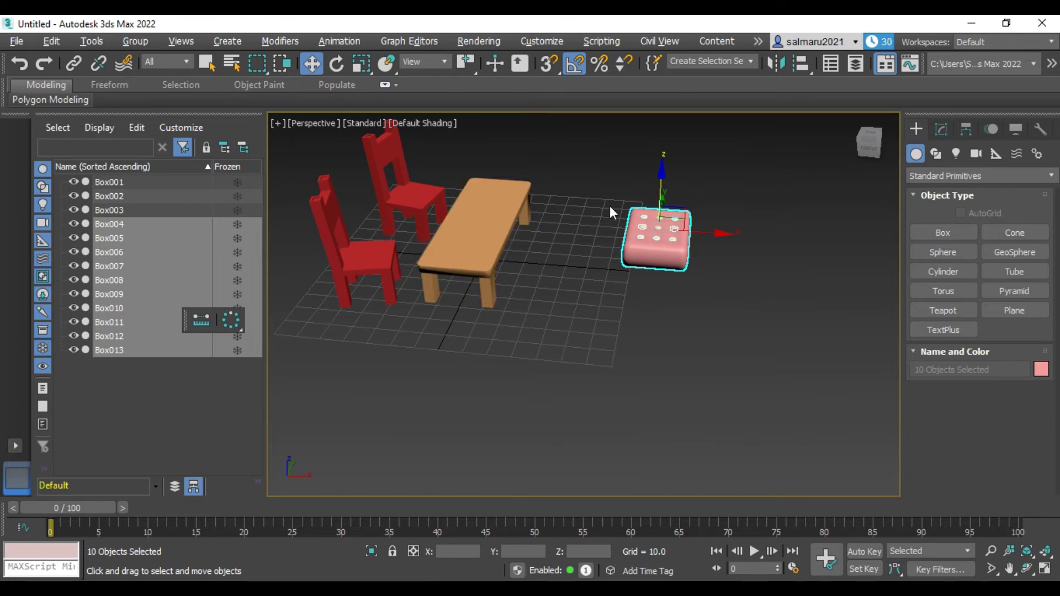
# - Orbit to look down on the cushion and select the nine buttons Box005–Box013
pyautogui.click(745, 280)
pyautogui.scroll(5, 746, 280)
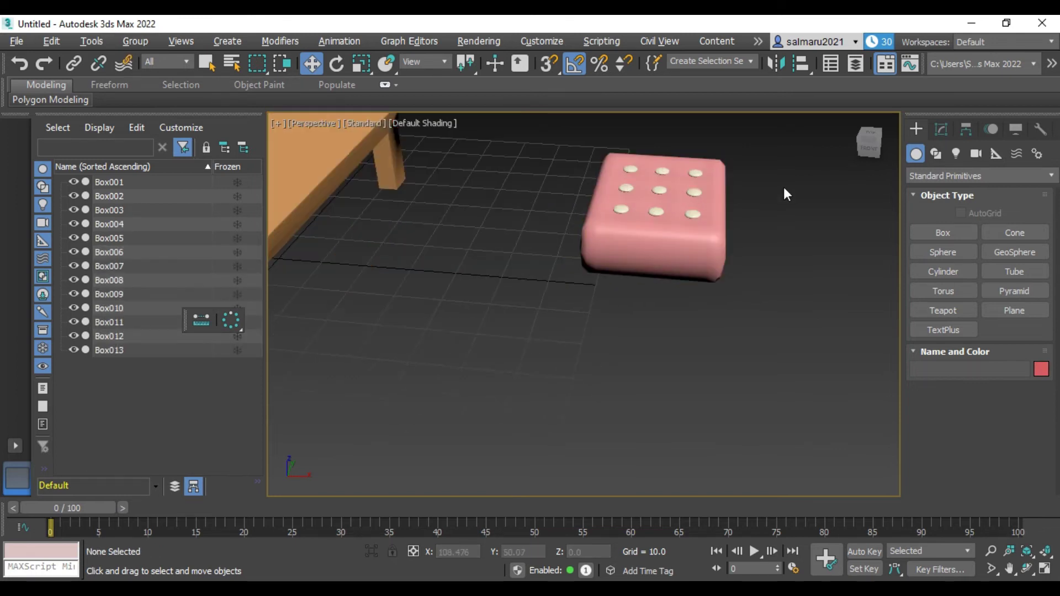
pyautogui.keyDown('alt'); pyautogui.moveTo(783, 194); pyautogui.dragTo(734, 166, button='middle'); pyautogui.keyUp('alt')
pyautogui.keyDown('alt'); pyautogui.moveTo(657, 212); pyautogui.dragTo(657, 237, button='middle'); pyautogui.keyUp('alt')
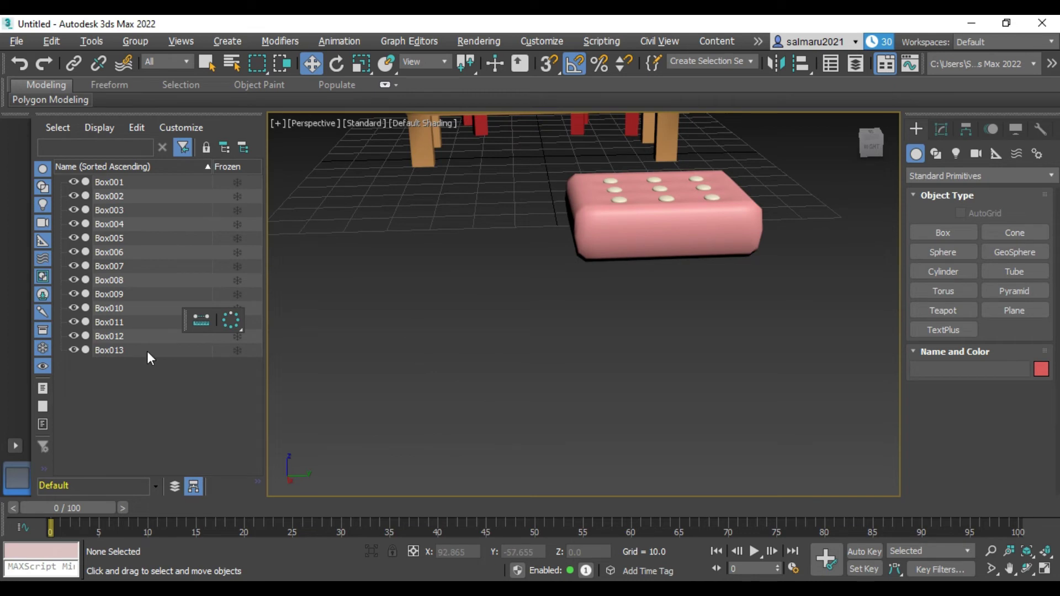
pyautogui.moveTo(119, 352); pyautogui.dragTo(118, 336)
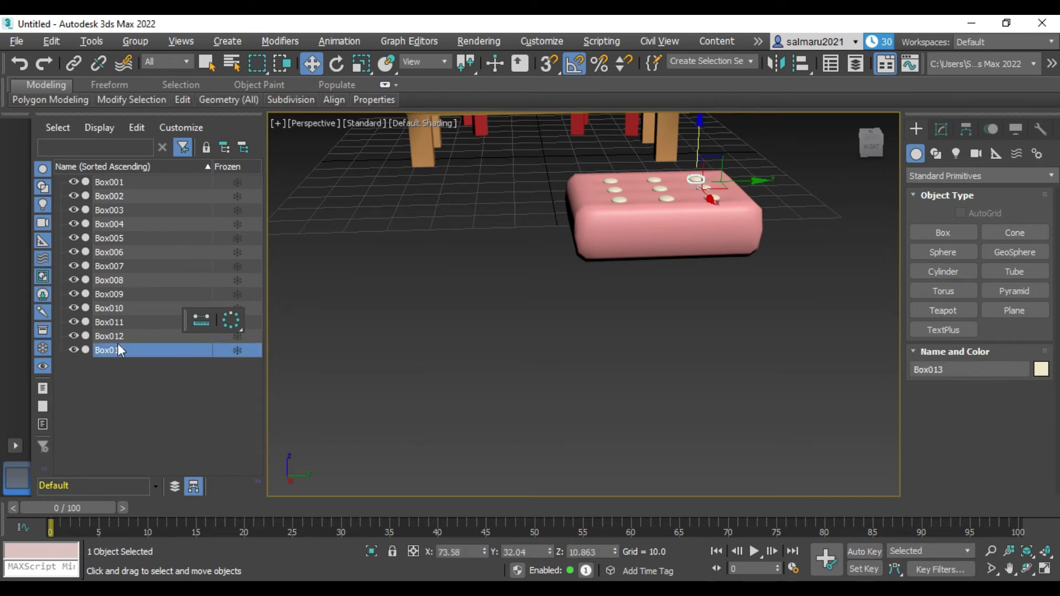
pyautogui.moveTo(119, 336); pyautogui.dragTo(128, 236)
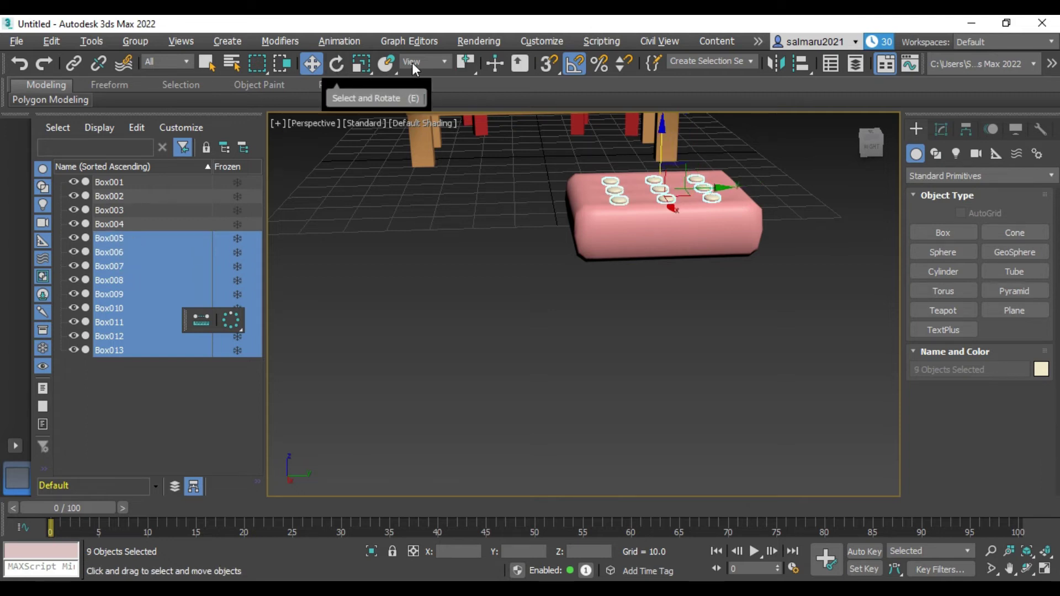
# - Set the reference coordinate system to Local, trial-scale the buttons to 90%, then undo
pyautogui.click(439, 62)
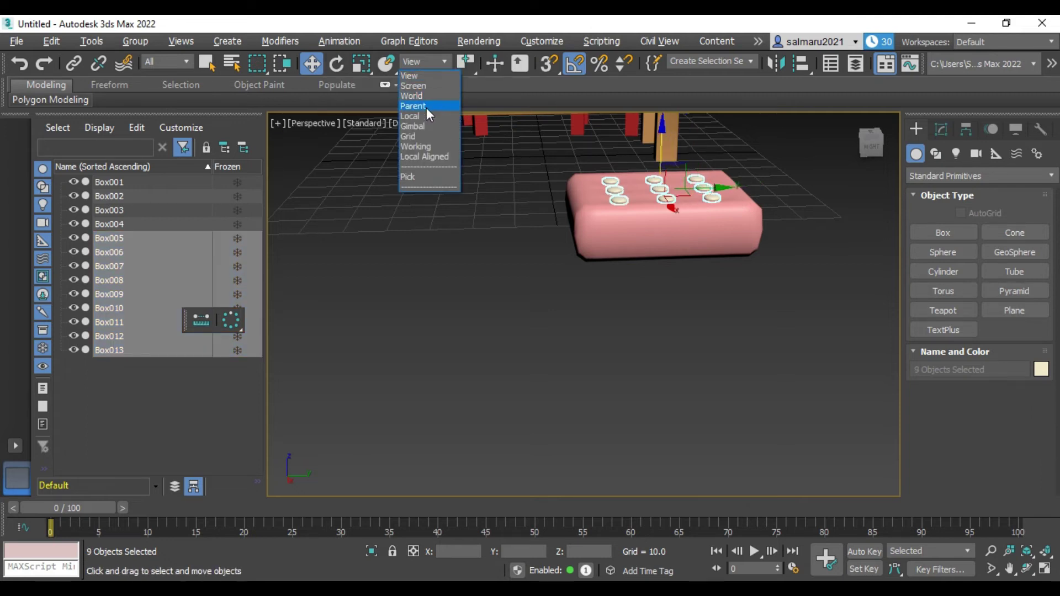
pyautogui.click(414, 120)
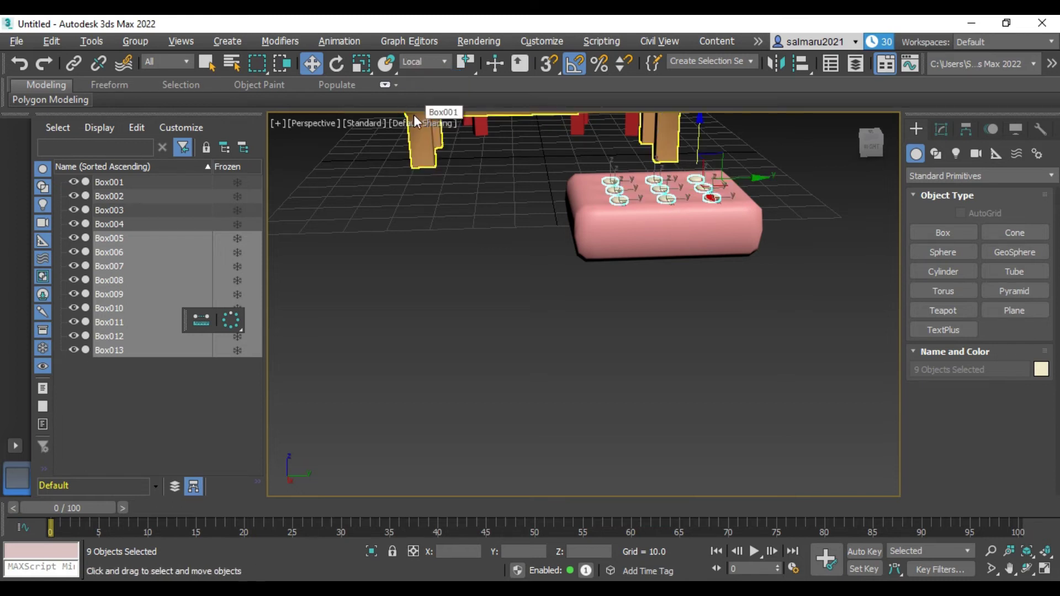
pyautogui.click(358, 61)
pyautogui.moveTo(653, 171); pyautogui.dragTo(638, 181)
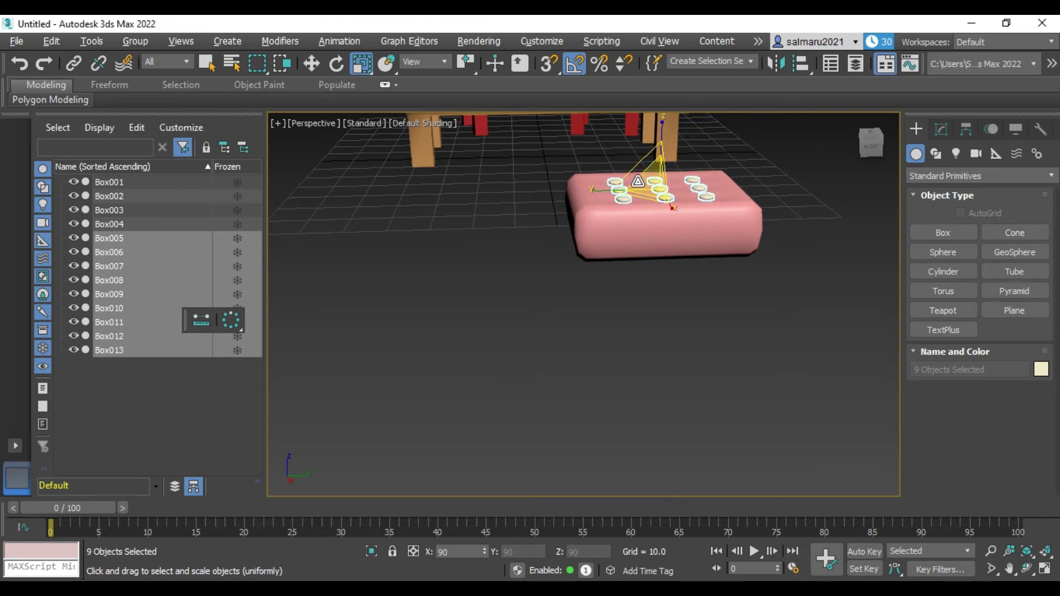
pyautogui.moveTo(639, 181); pyautogui.dragTo(642, 182)
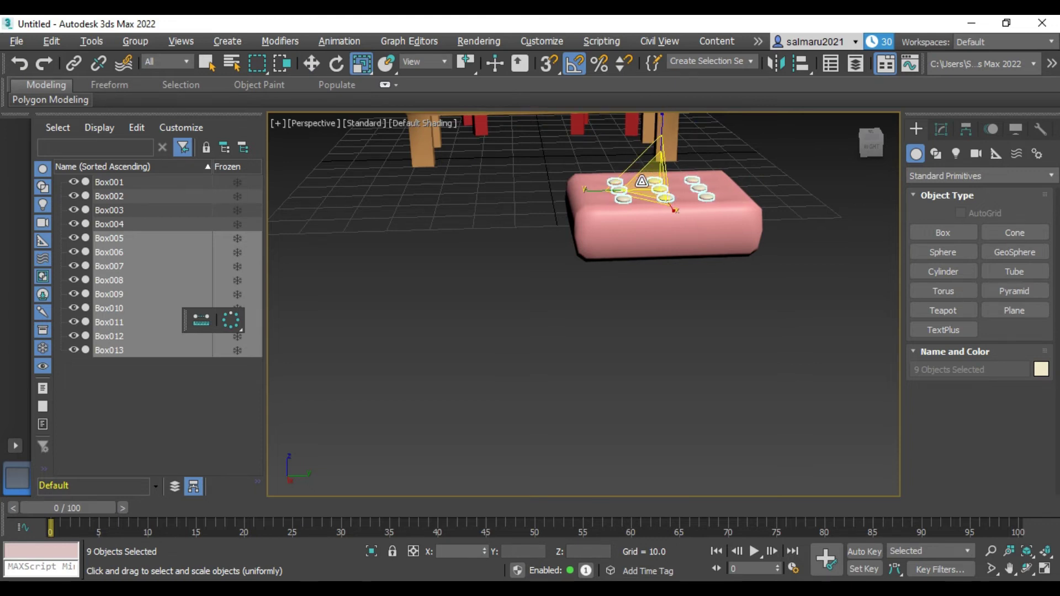
pyautogui.hotkey('ctrl', 'z')
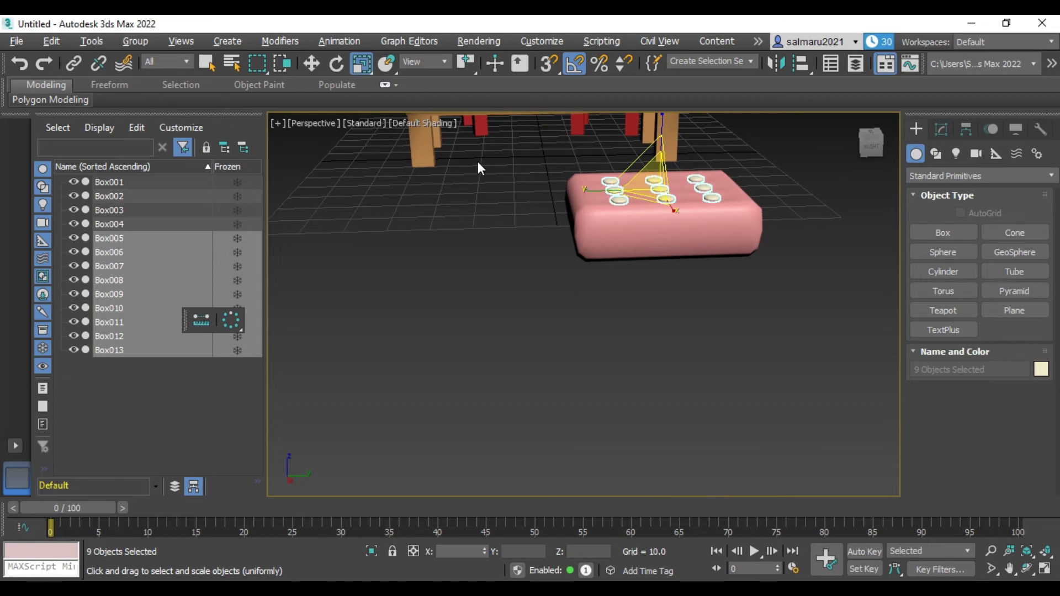
# - Reapply Local coordinates and uniformly scale the nine buttons down to about 88%
pyautogui.click(425, 62)
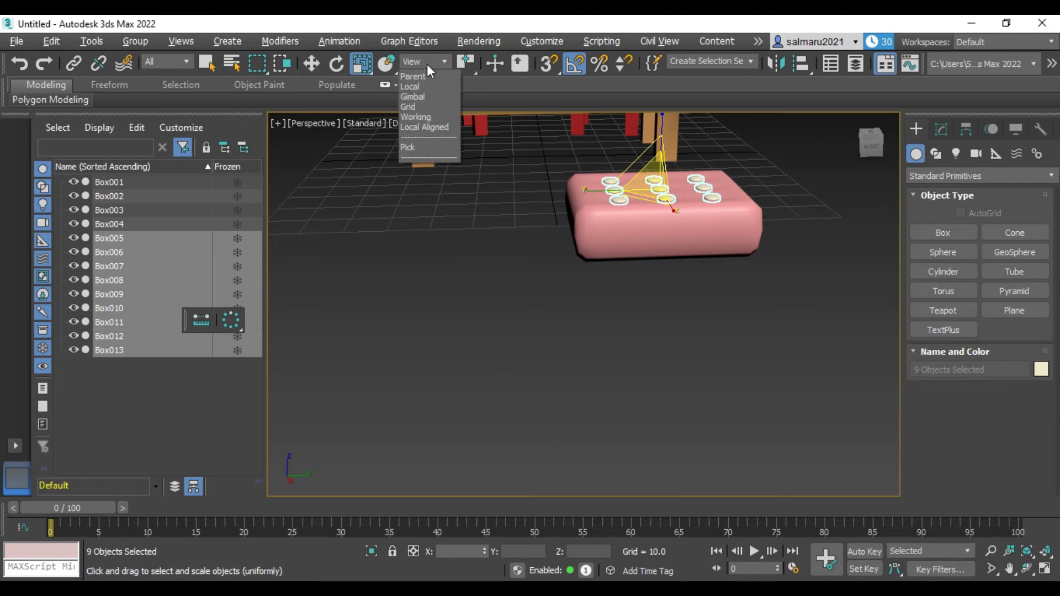
pyautogui.click(422, 116)
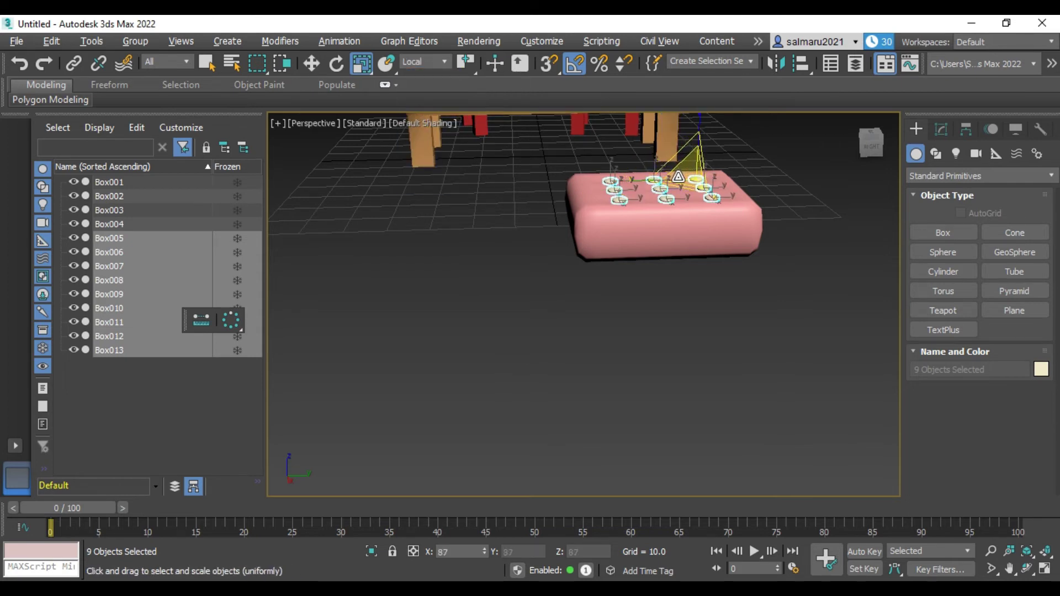
pyautogui.scroll(3, 683, 316)
pyautogui.scroll(-3, 675, 319)
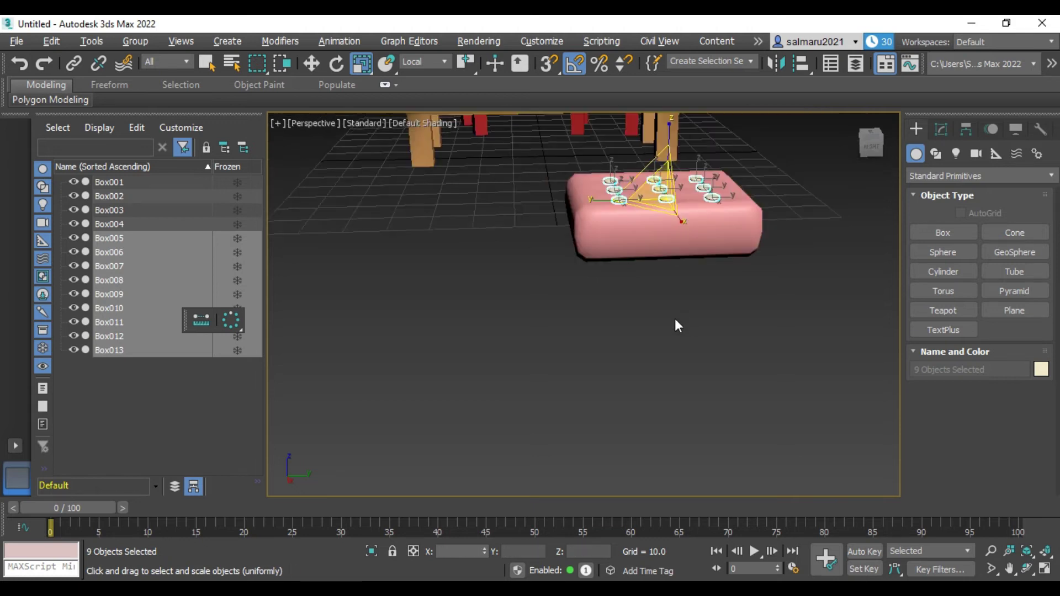
pyautogui.scroll(2, 700, 158)
pyautogui.scroll(2, 671, 194)
pyautogui.moveTo(610, 265); pyautogui.dragTo(596, 265)
pyautogui.scroll(-3, 638, 327)
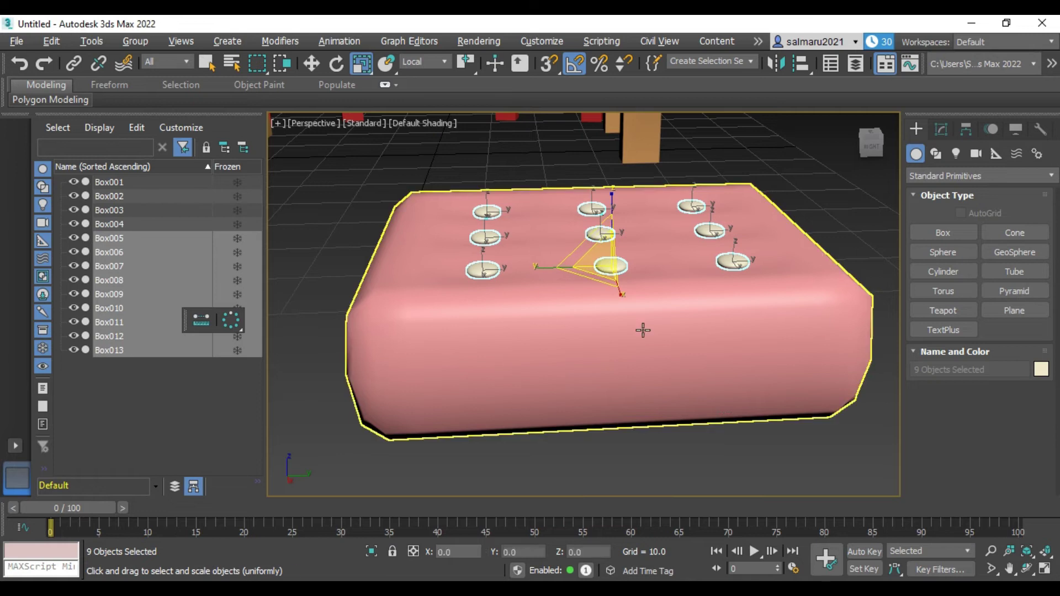
pyautogui.click(739, 438)
pyautogui.scroll(-3, 754, 439)
# - Window-select the cushion and nine buttons, ten objects, with reference coordinates set to View
pyautogui.scroll(-5, 761, 437)
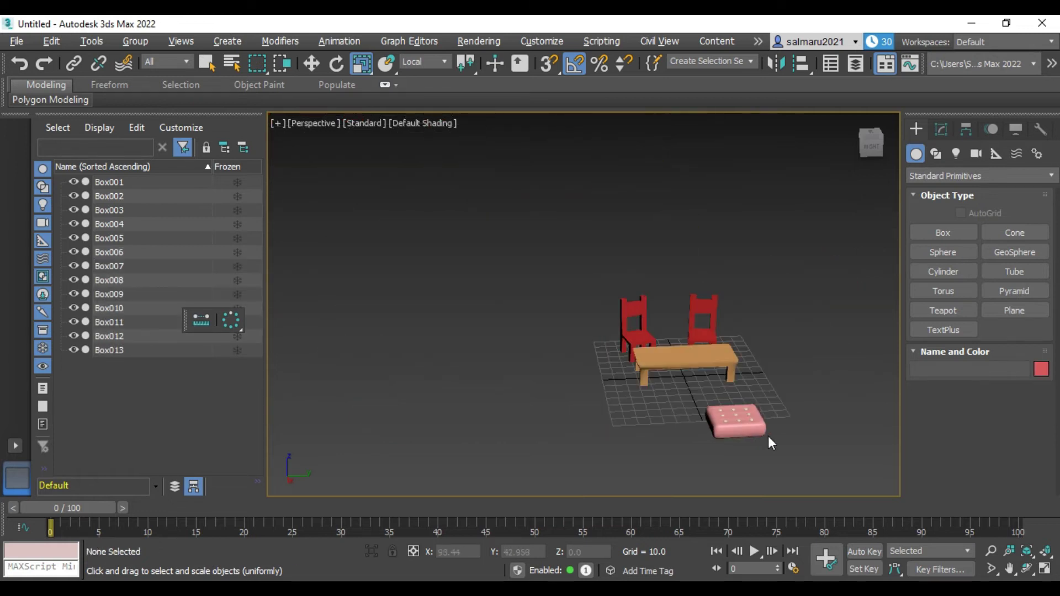
pyautogui.scroll(5, 772, 427)
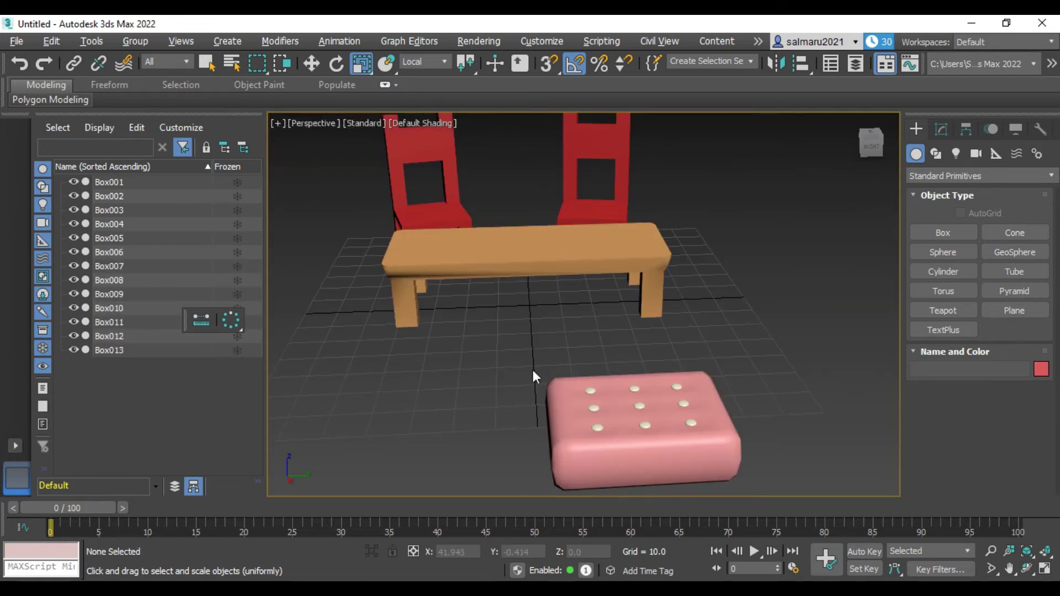
pyautogui.moveTo(794, 340); pyautogui.dragTo(465, 539)
pyautogui.click(423, 62)
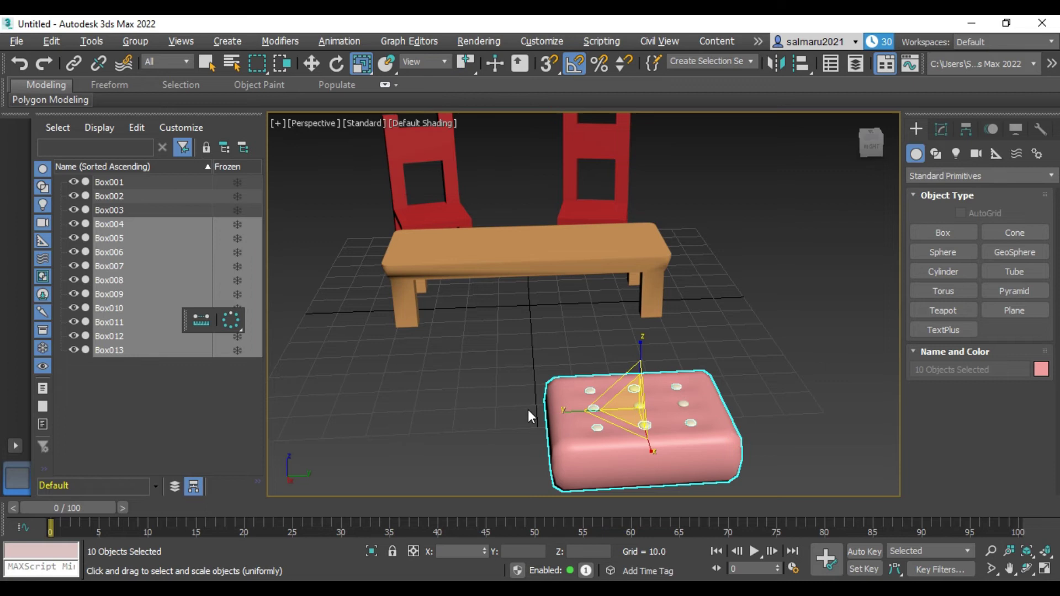
pyautogui.click(771, 358)
pyautogui.moveTo(774, 323)
pyautogui.mouseDown()
pyautogui.moveTo(674, 488)
pyautogui.moveTo(481, 528)
pyautogui.mouseUp()
# - Group the cushion and its nine buttons under the default name Group001
pyautogui.click(132, 43)
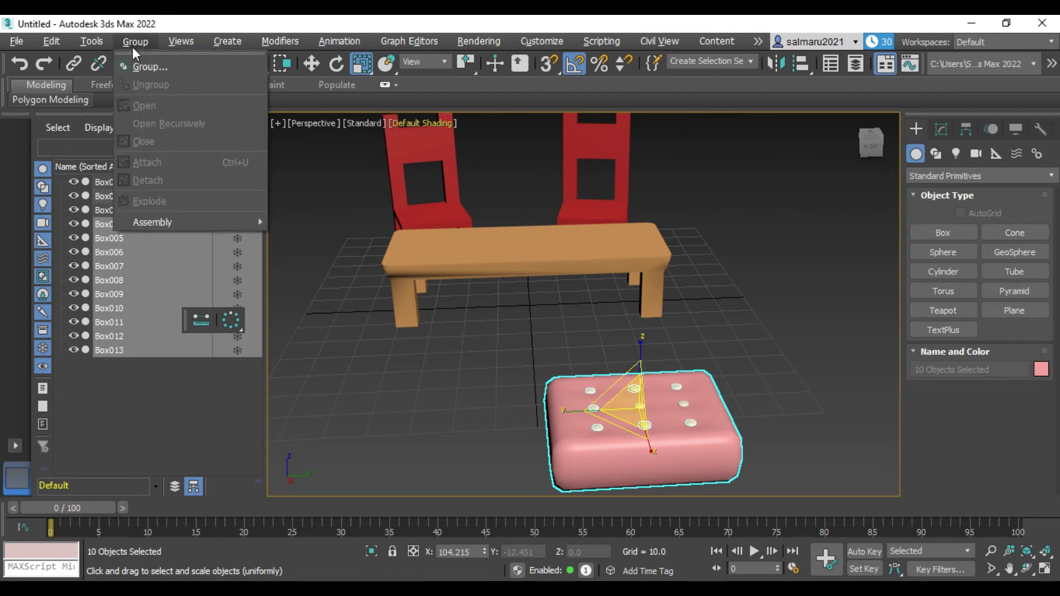
pyautogui.click(166, 67)
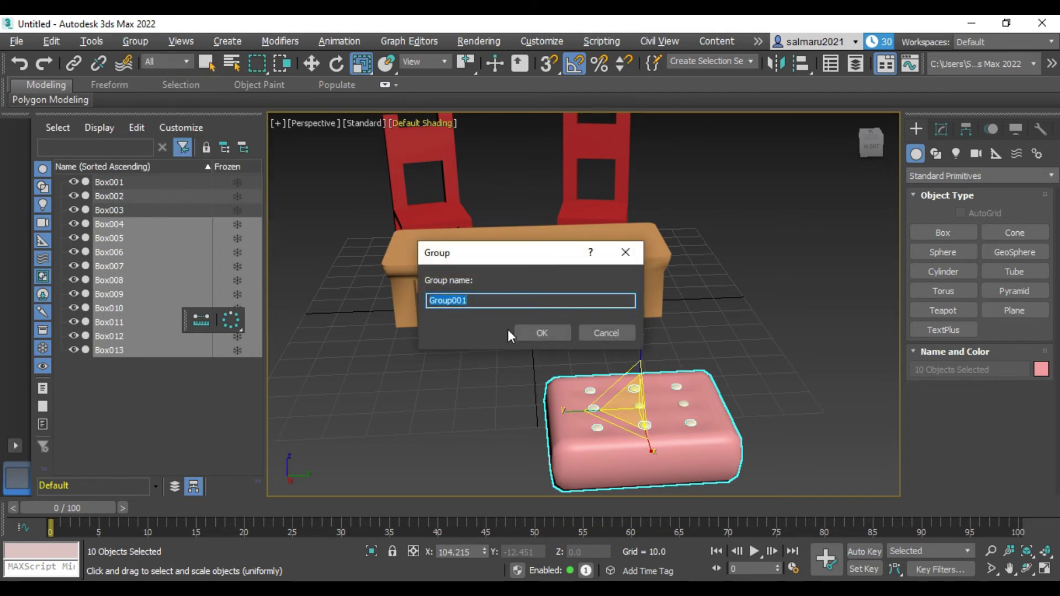
pyautogui.click(532, 332)
pyautogui.scroll(-3, 638, 334)
pyautogui.click(719, 368)
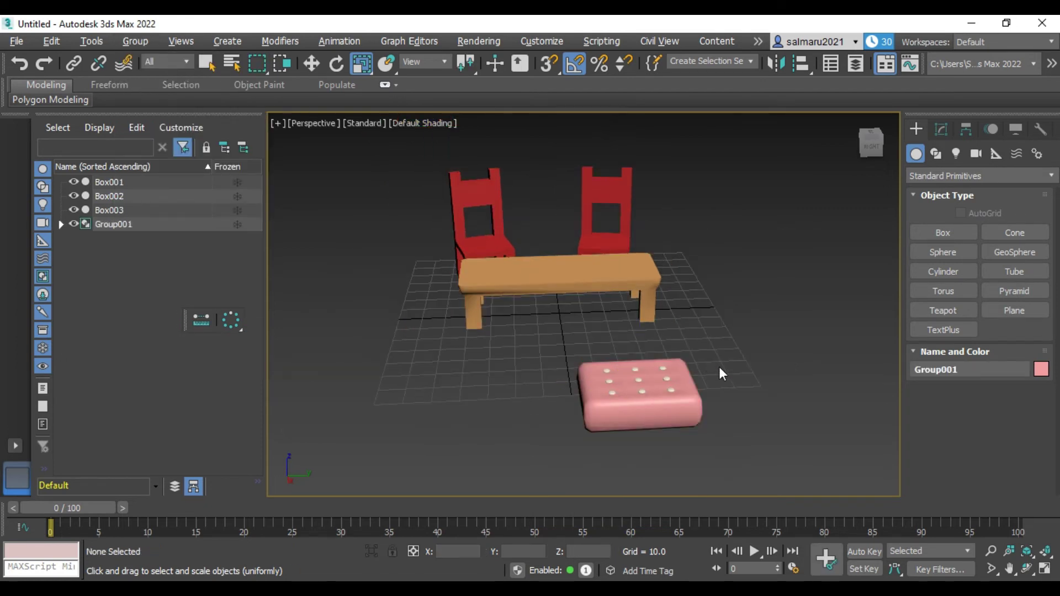
pyautogui.keyDown('alt'); pyautogui.moveTo(637, 394); pyautogui.dragTo(637, 394, button='middle'); pyautogui.keyUp('alt')
# - Slide Group001 sideways along X and rotate it 30° about Z
pyautogui.click(637, 394)
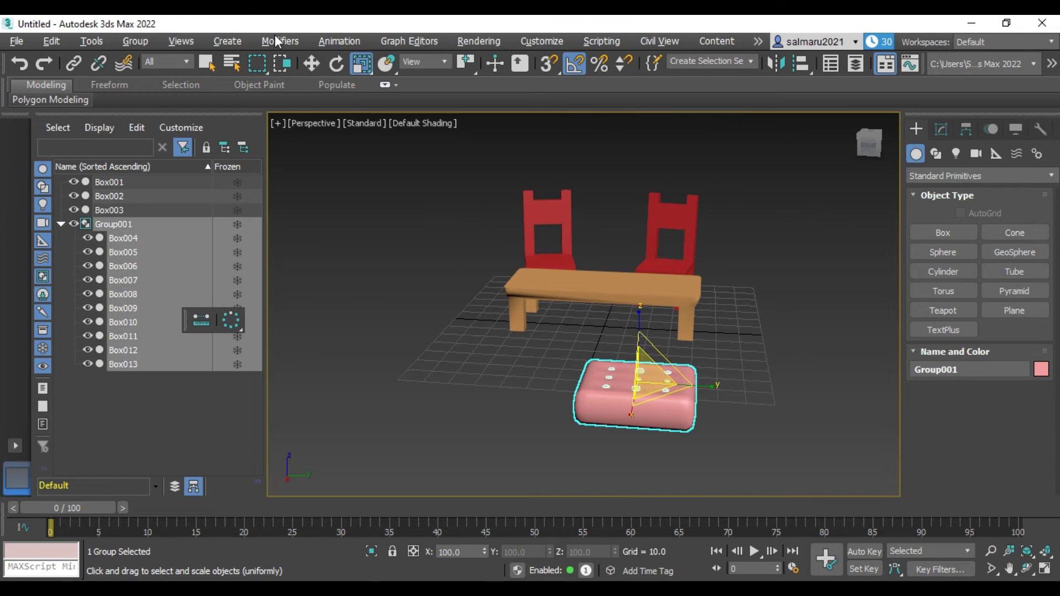
pyautogui.press('w')
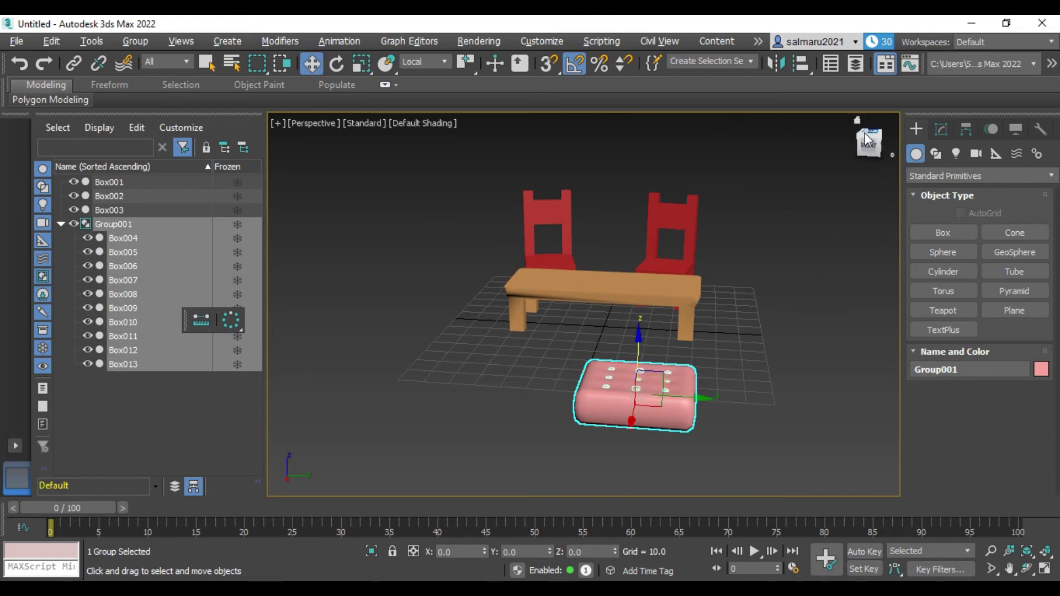
pyautogui.moveTo(865, 132); pyautogui.dragTo(579, 446)
pyautogui.moveTo(564, 396); pyautogui.dragTo(626, 390)
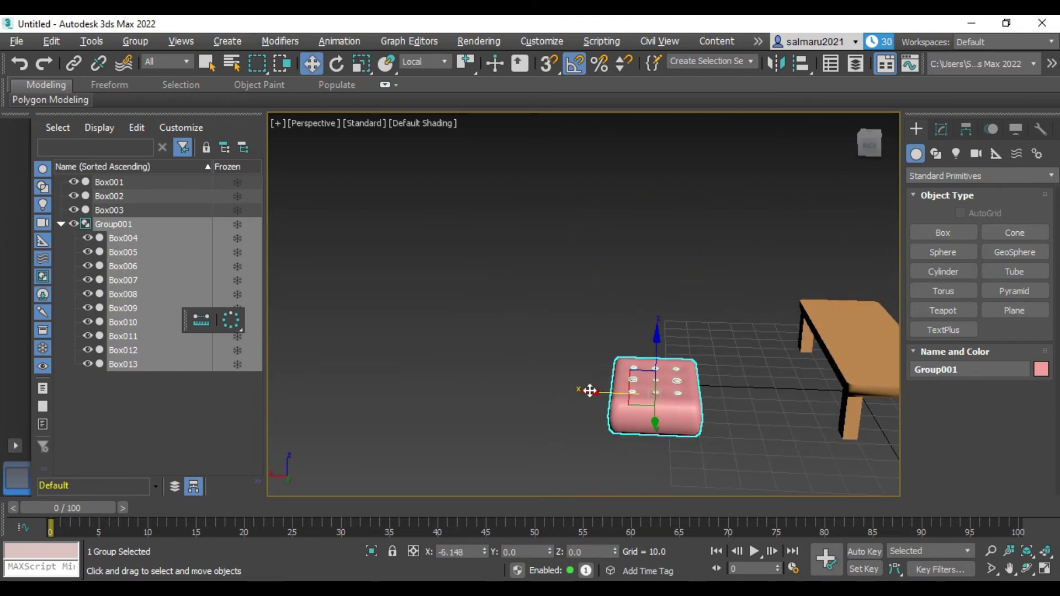
pyautogui.click(337, 64)
pyautogui.moveTo(712, 413)
pyautogui.mouseDown()
pyautogui.moveTo(733, 413)
pyautogui.moveTo(723, 414)
pyautogui.mouseUp()
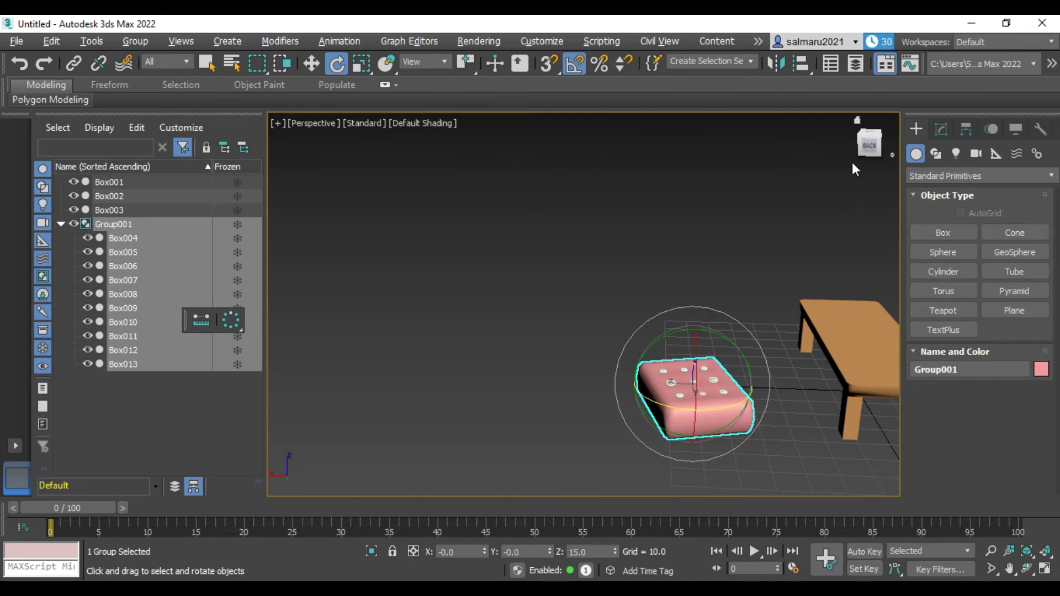
pyautogui.click(797, 426)
pyautogui.click(701, 392)
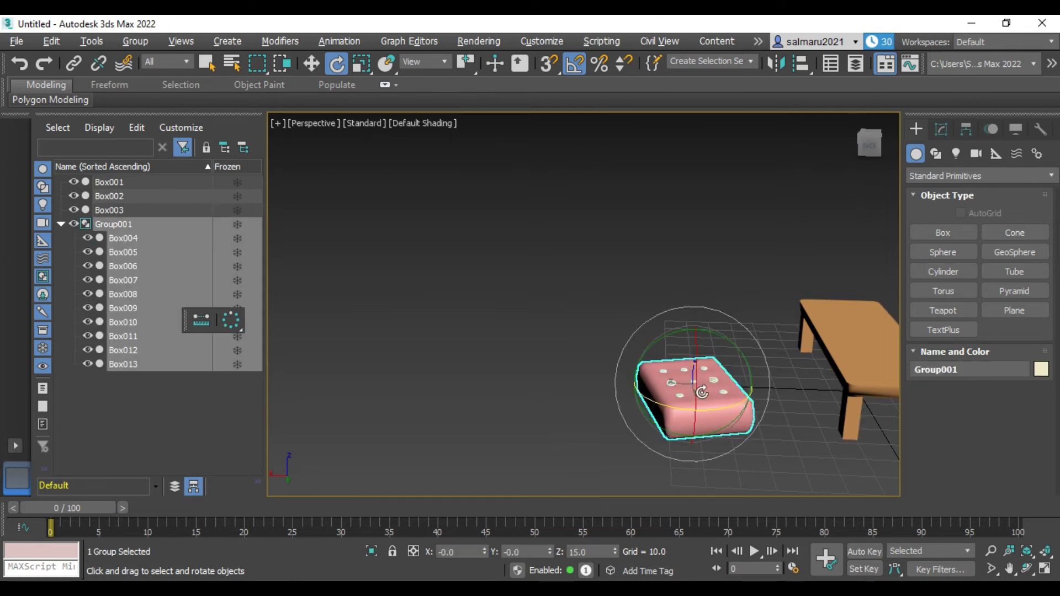
pyautogui.click(312, 64)
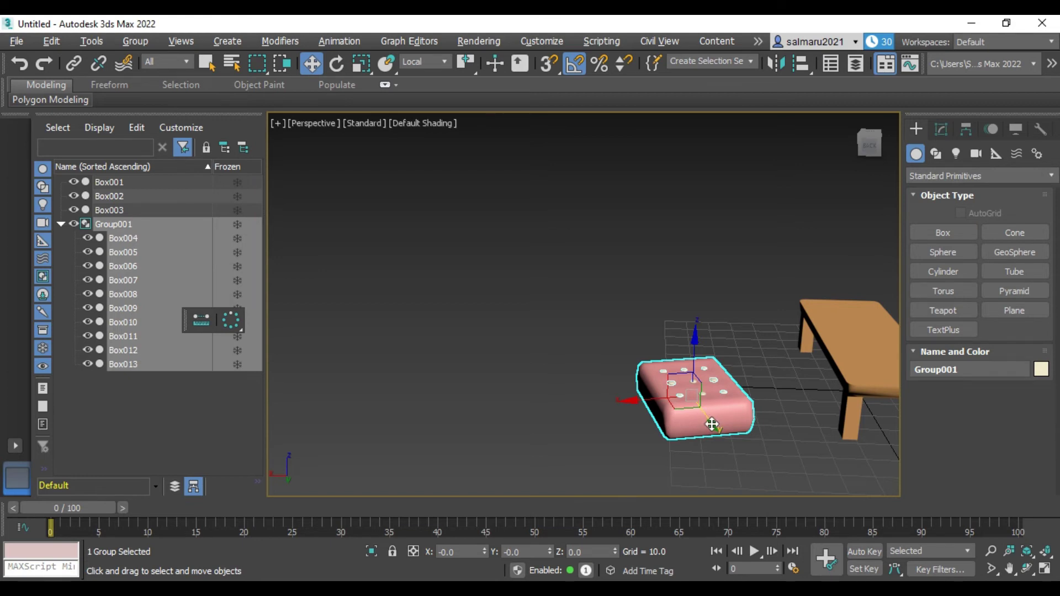
# - Shift-drag Group001 to clone it as Group002 and rotate the copy -30° about Z
pyautogui.keyDown('shift'); pyautogui.moveTo(711, 427); pyautogui.dragTo(665, 353); pyautogui.keyUp('shift')
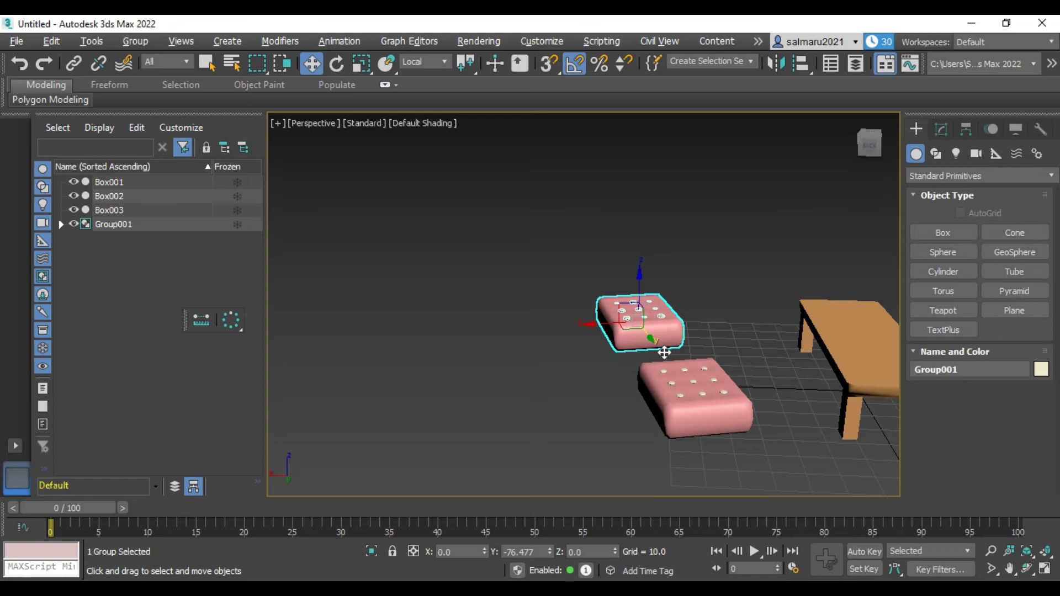
pyautogui.click(538, 369)
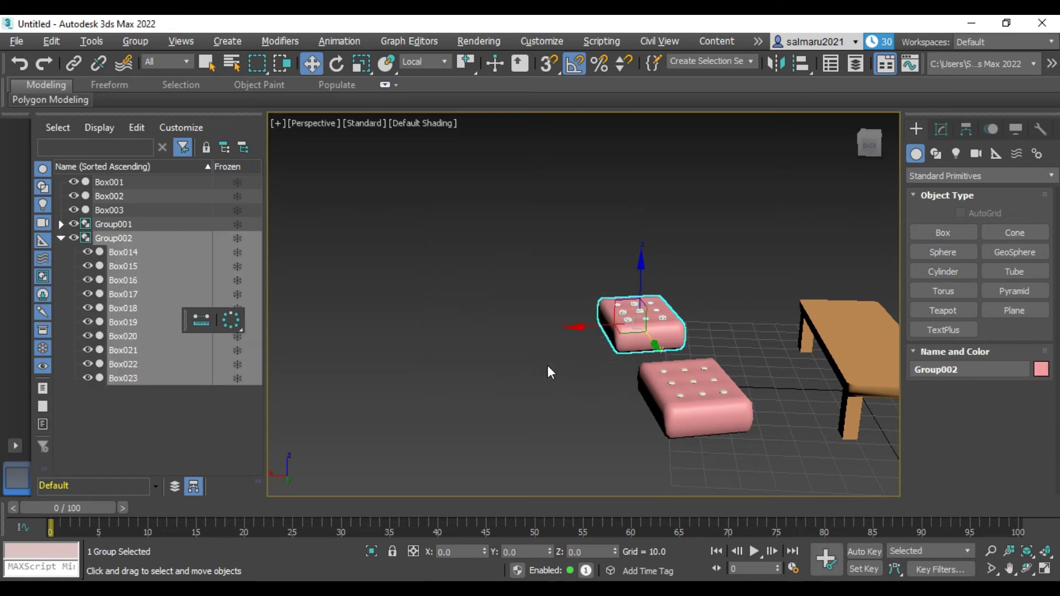
pyautogui.click(334, 66)
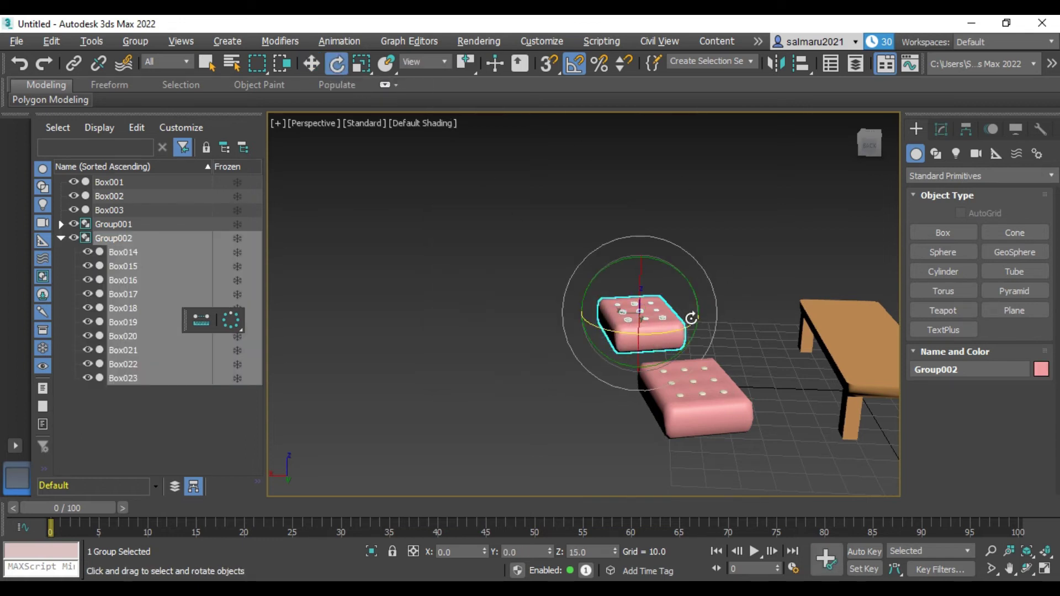
pyautogui.moveTo(691, 322); pyautogui.dragTo(665, 326)
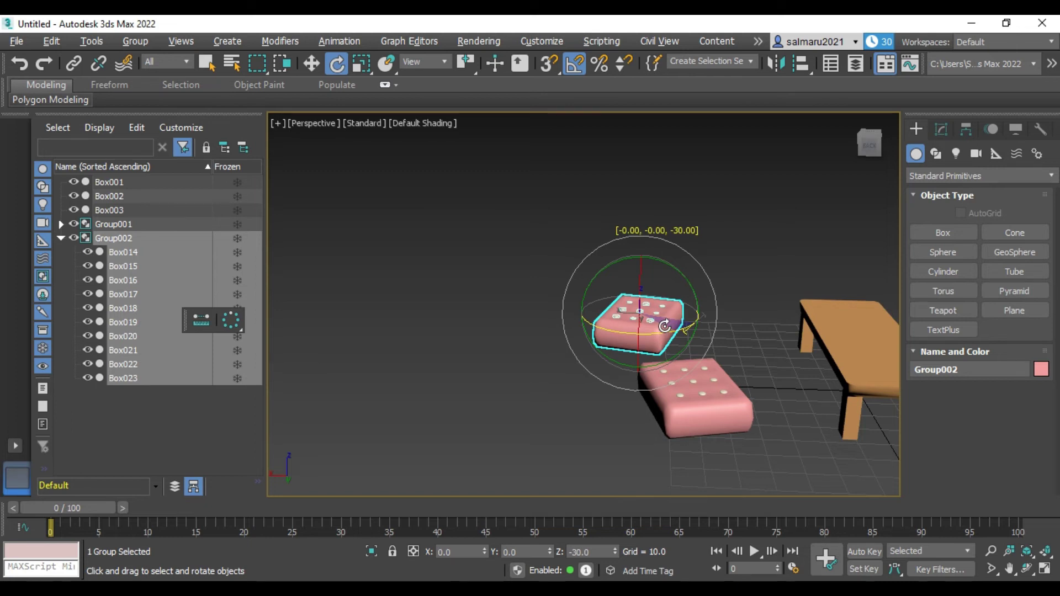
pyautogui.click(874, 148)
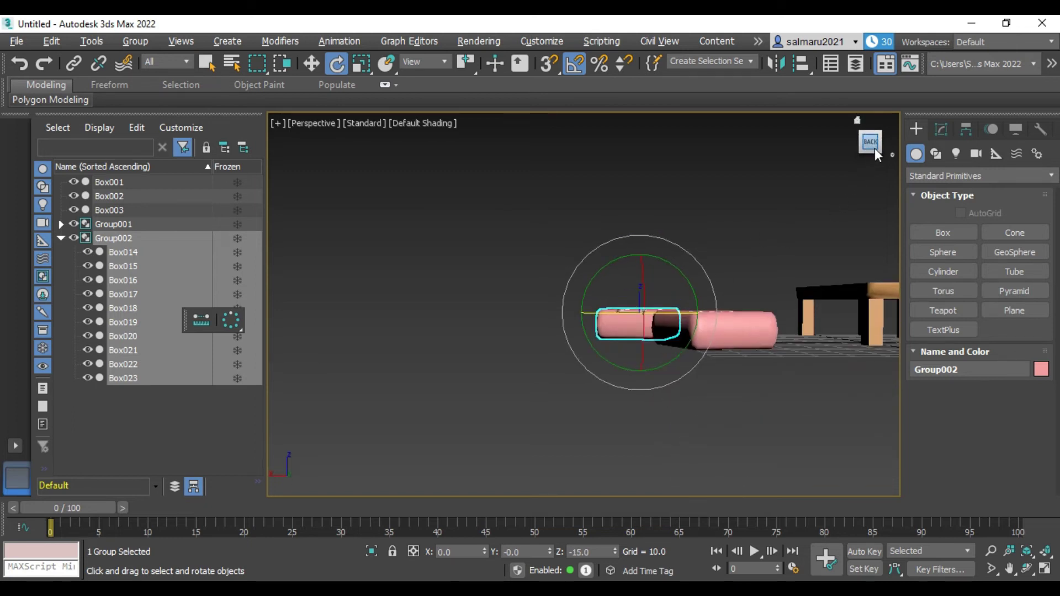
pyautogui.moveTo(874, 148); pyautogui.dragTo(853, 158)
pyautogui.click(844, 167)
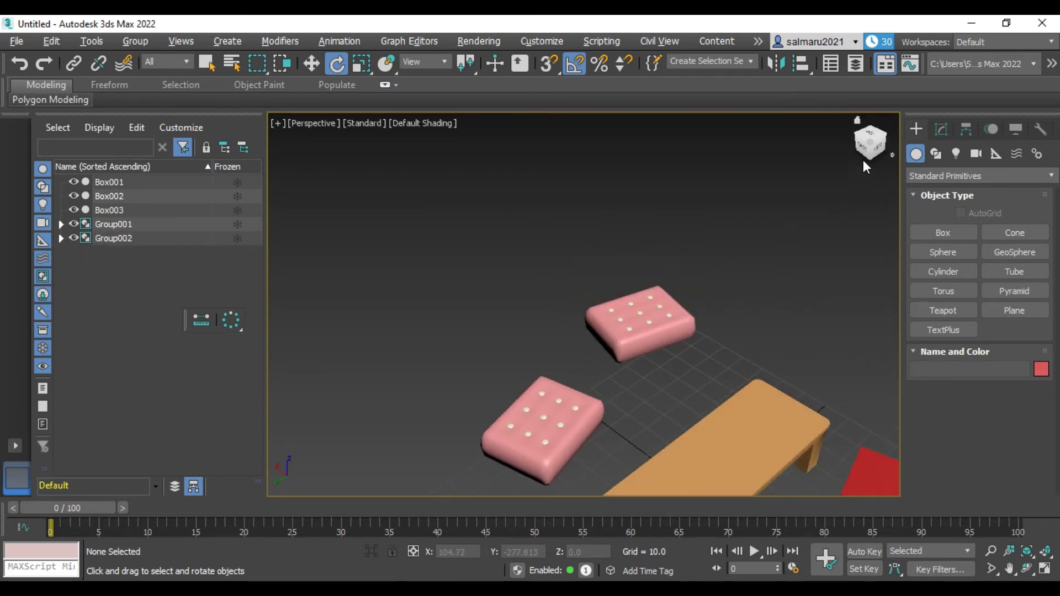
pyautogui.click(857, 120)
# - Slide Group002 along X to sit beside the table, then orbit to review the scene
pyautogui.click(657, 330)
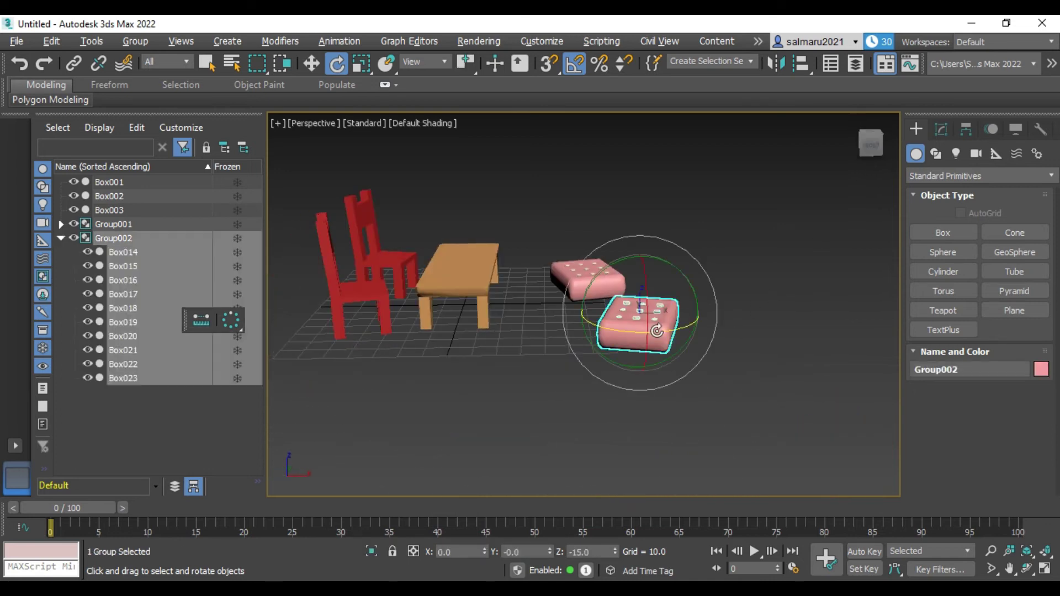
pyautogui.click(311, 64)
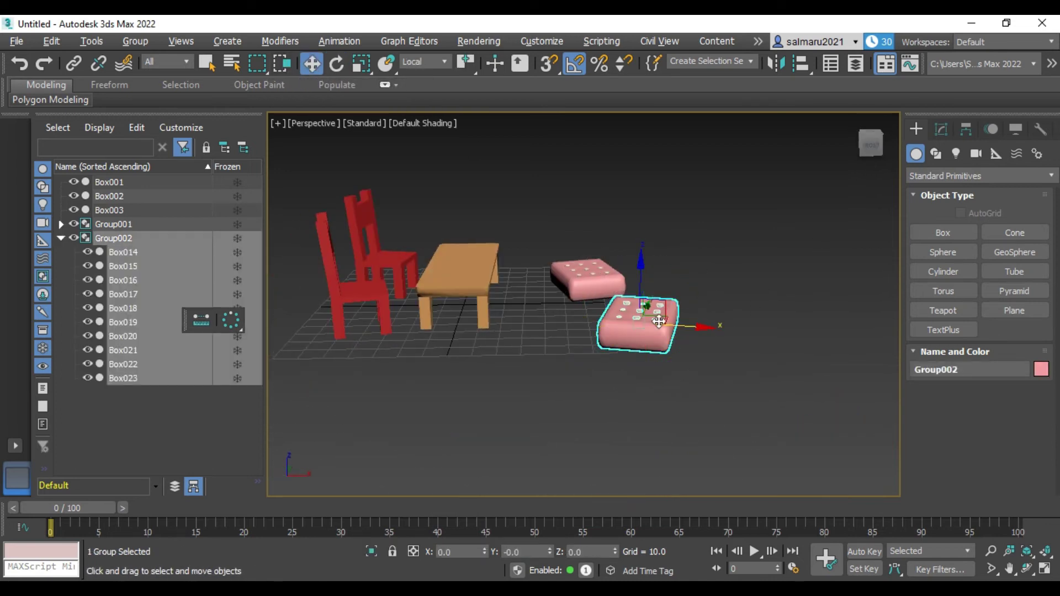
pyautogui.moveTo(708, 328); pyautogui.dragTo(665, 329)
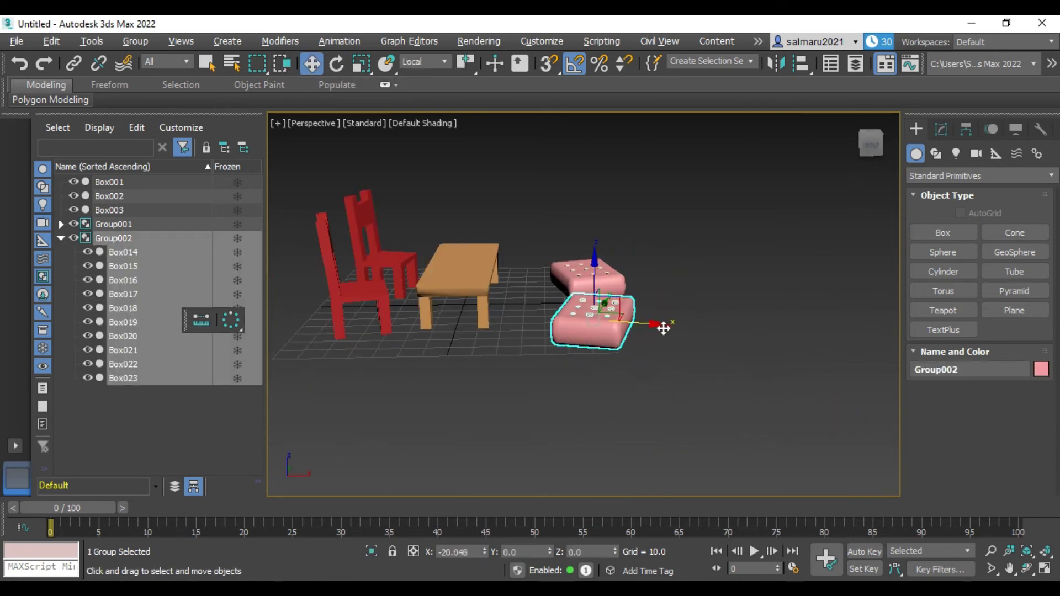
pyautogui.click(871, 145)
pyautogui.moveTo(871, 145); pyautogui.dragTo(853, 147)
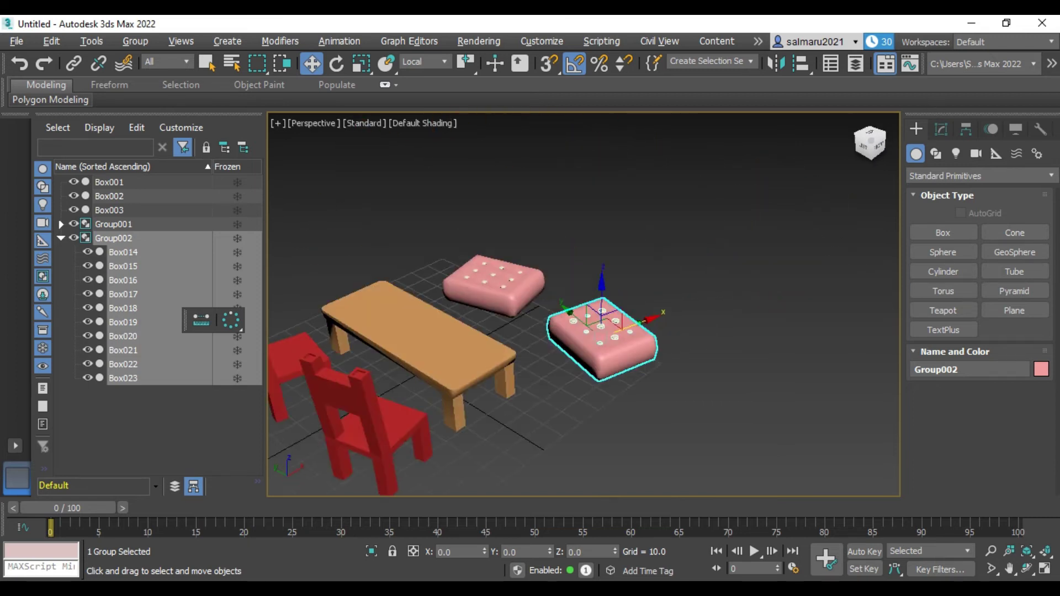
pyautogui.click(830, 262)
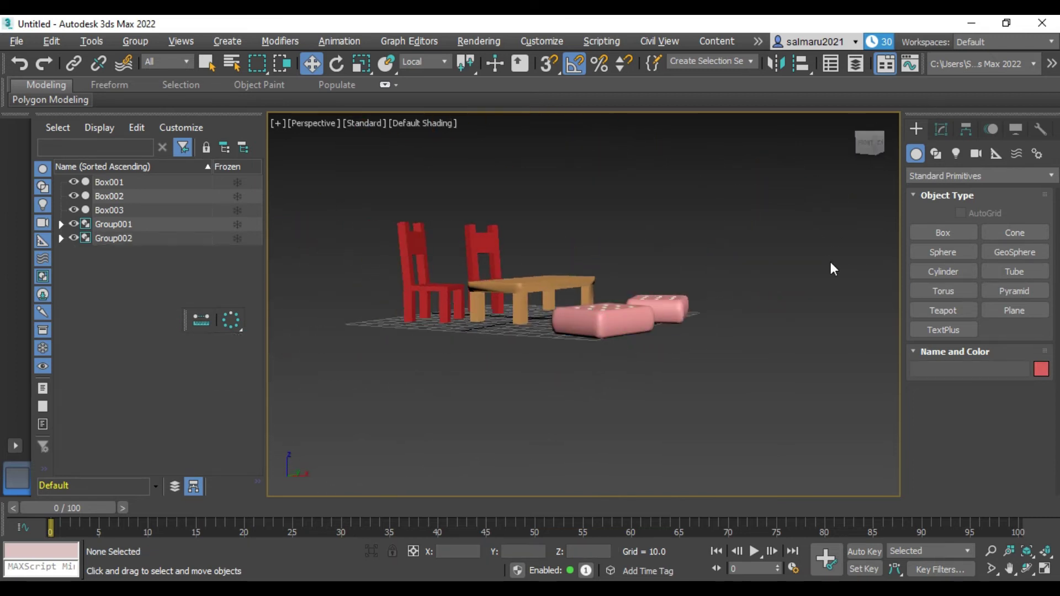
pyautogui.moveTo(860, 144); pyautogui.dragTo(869, 145)
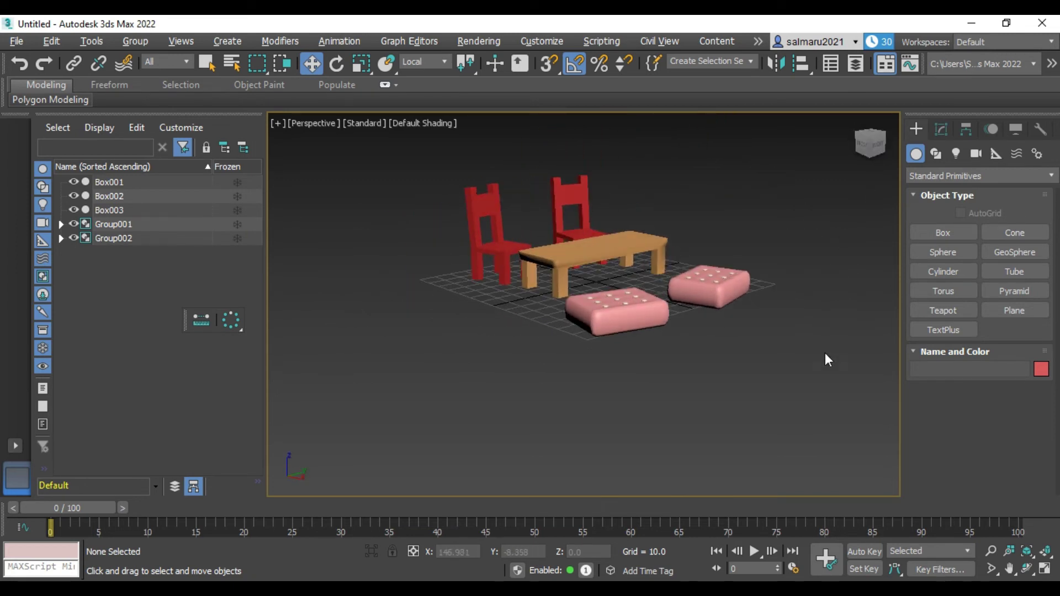
pyautogui.scroll(-3, 761, 378)
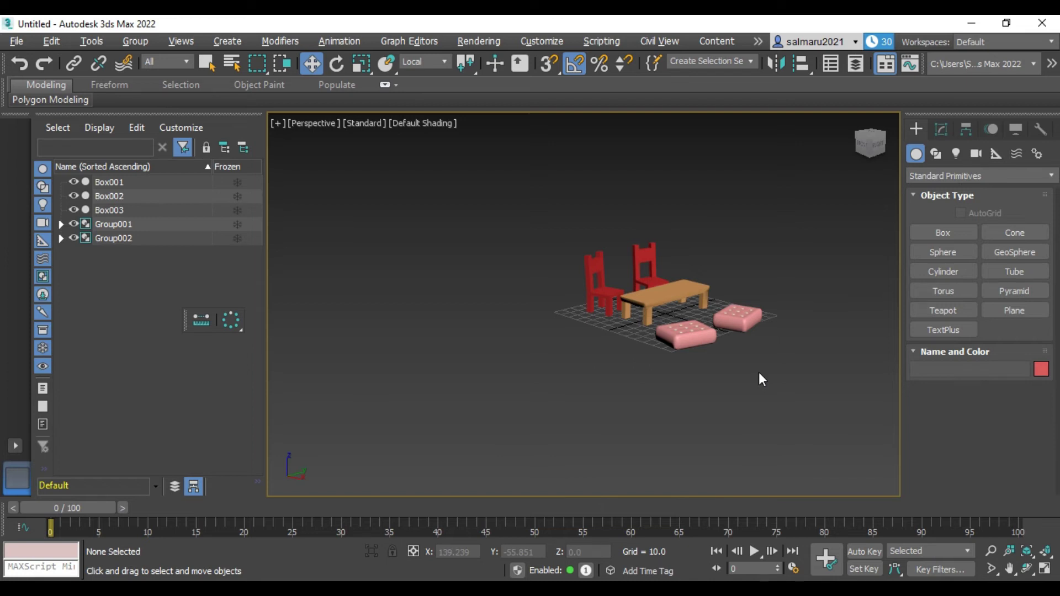
# - Draw a large plane under the chairs, table and cushions as the floor
pyautogui.scroll(1, 797, 277)
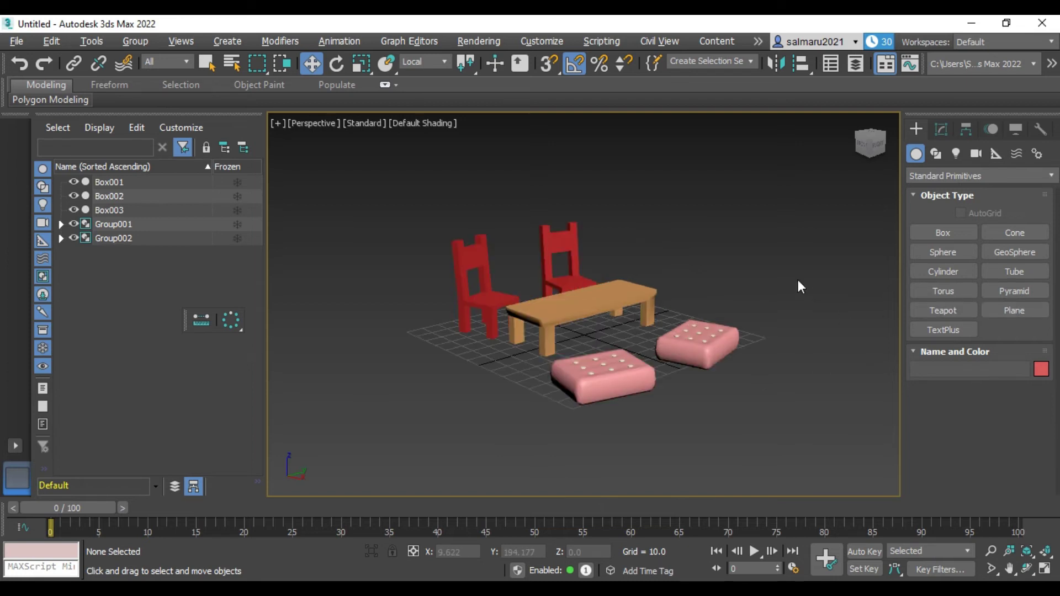
pyautogui.scroll(2, 792, 287)
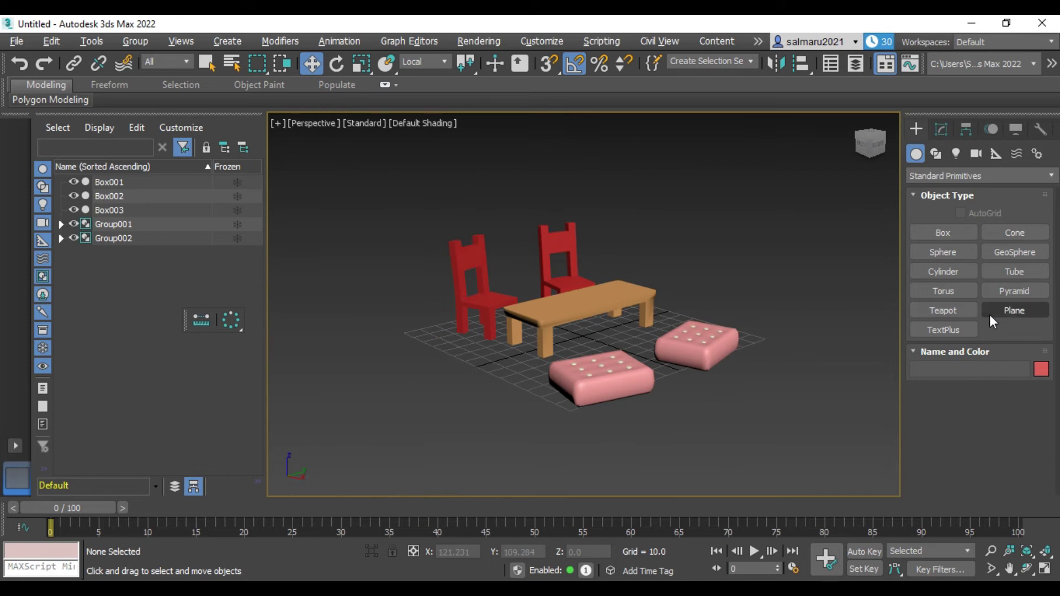
pyautogui.click(1006, 313)
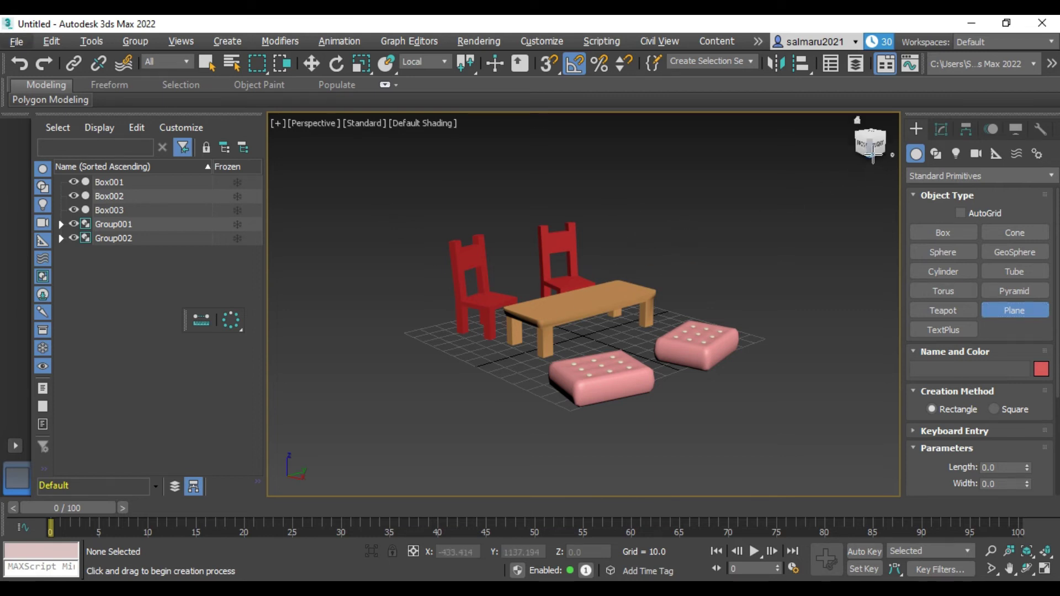
pyautogui.keyDown('alt'); pyautogui.moveTo(687, 241); pyautogui.dragTo(553, 266, button='middle'); pyautogui.keyUp('alt')
pyautogui.scroll(-3, 543, 276)
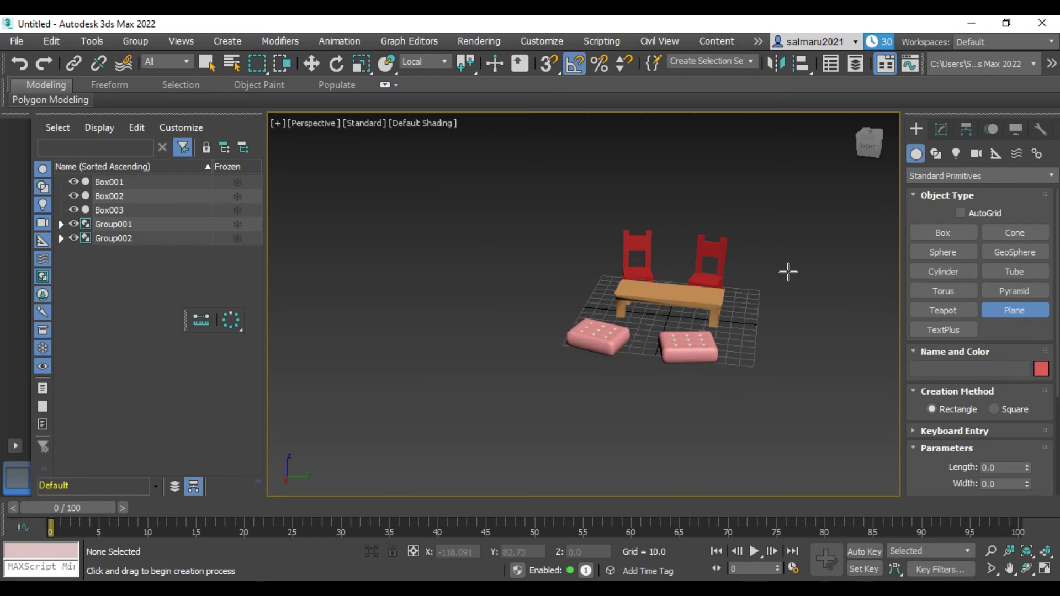
pyautogui.moveTo(802, 250); pyautogui.dragTo(482, 356)
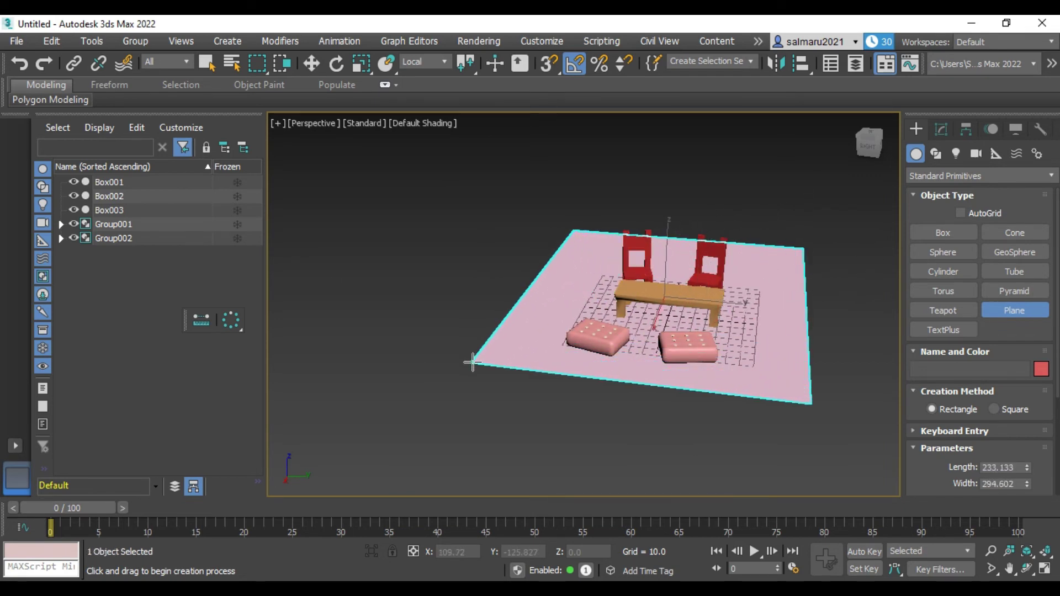
pyautogui.moveTo(483, 356); pyautogui.dragTo(470, 362)
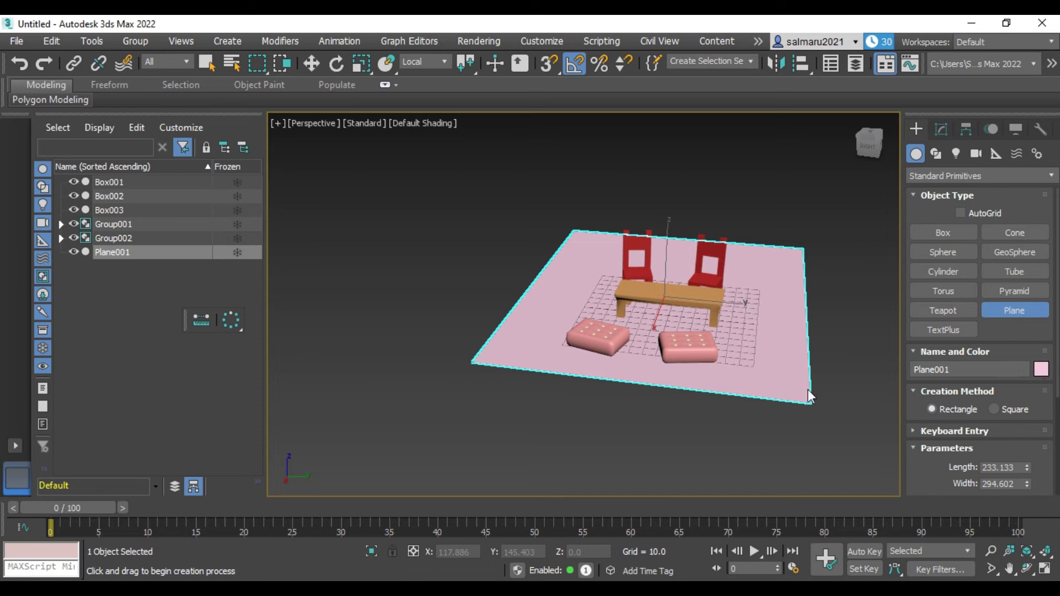
# - Set the floor plane's object colour to light cyan
pyautogui.click(566, 390)
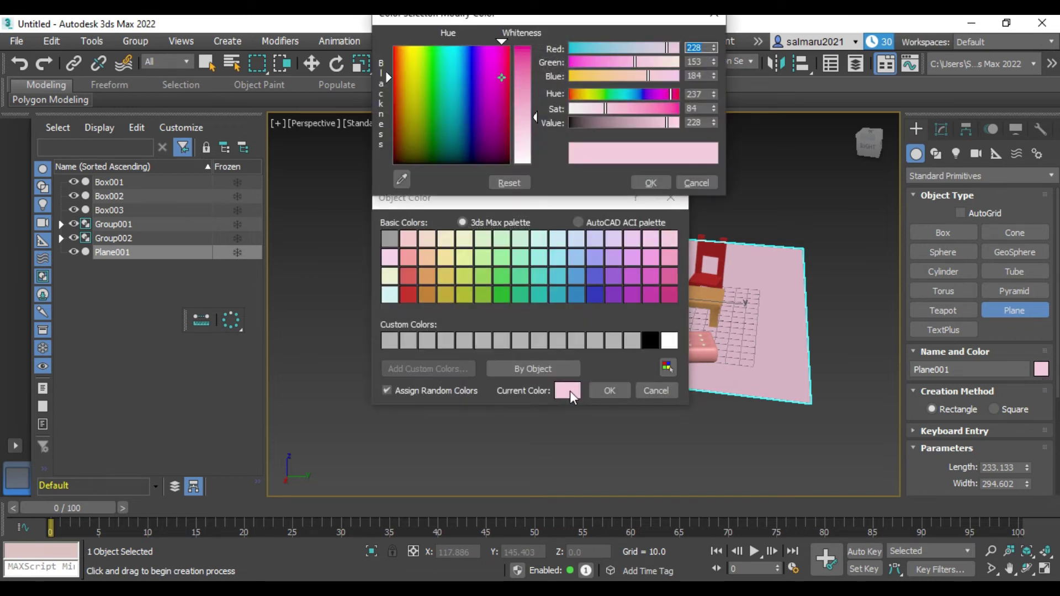
pyautogui.click(705, 186)
pyautogui.click(391, 294)
pyautogui.click(610, 390)
pyautogui.click(676, 418)
pyautogui.moveTo(869, 143); pyautogui.dragTo(873, 146)
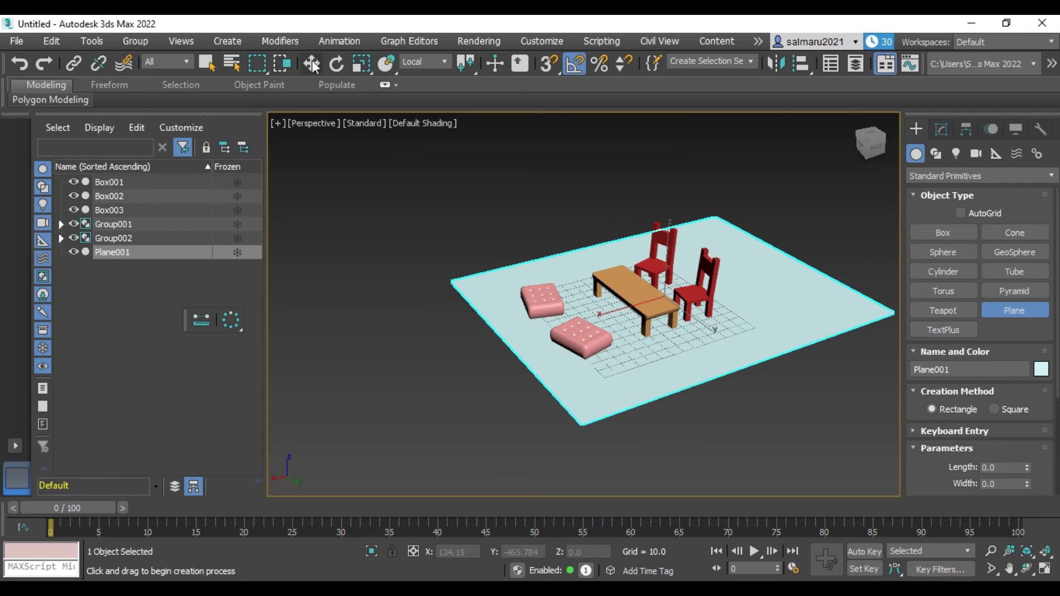
# - Shift-rotate the floor plane 90° to clone two upright wall planes
pyautogui.click(338, 64)
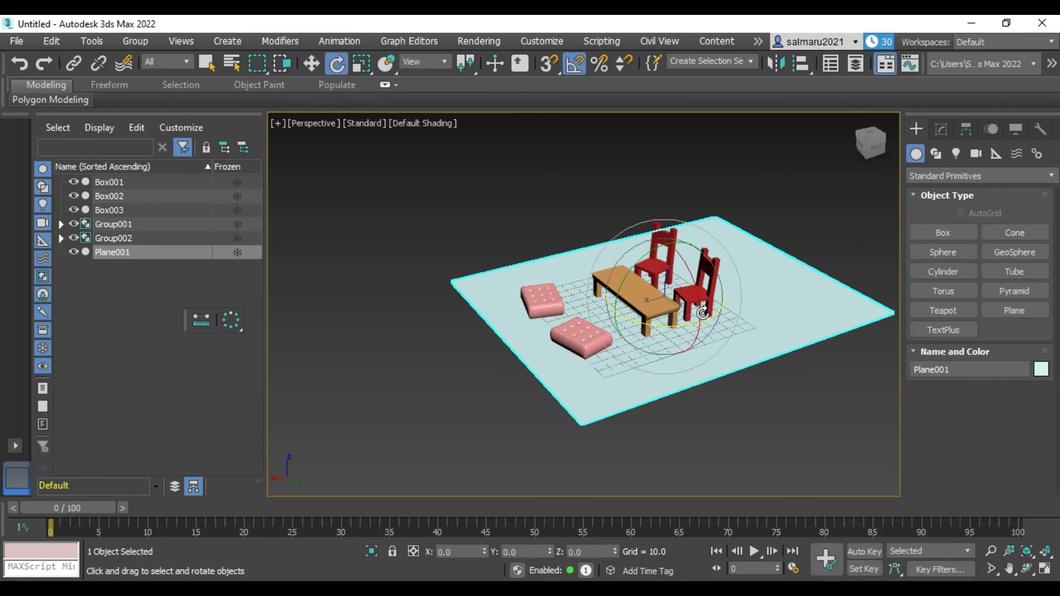
pyautogui.moveTo(700, 303); pyautogui.dragTo(671, 238)
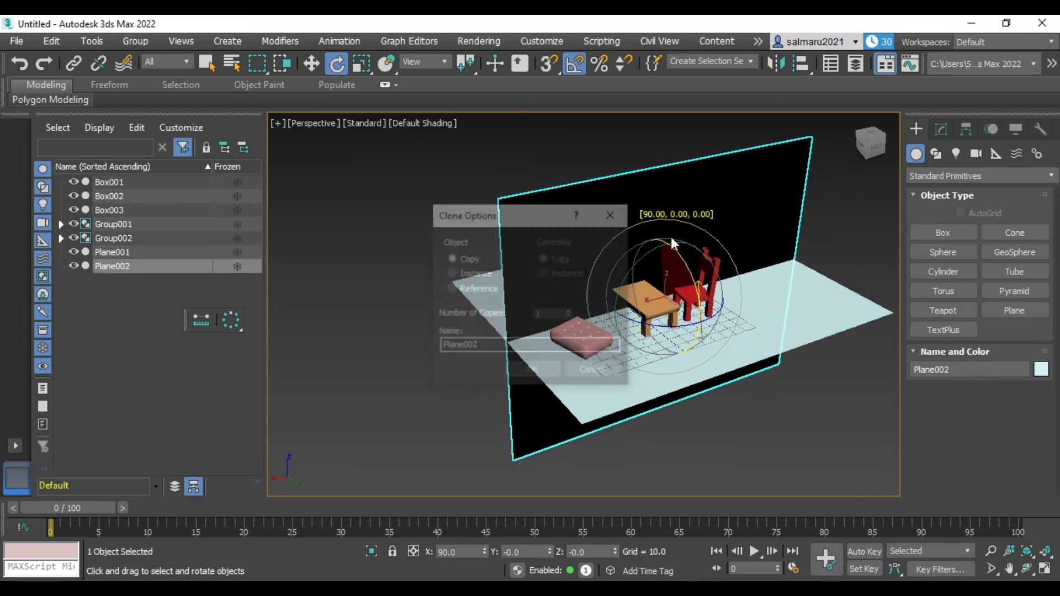
pyautogui.click(532, 372)
pyautogui.moveTo(631, 274); pyautogui.dragTo(588, 328)
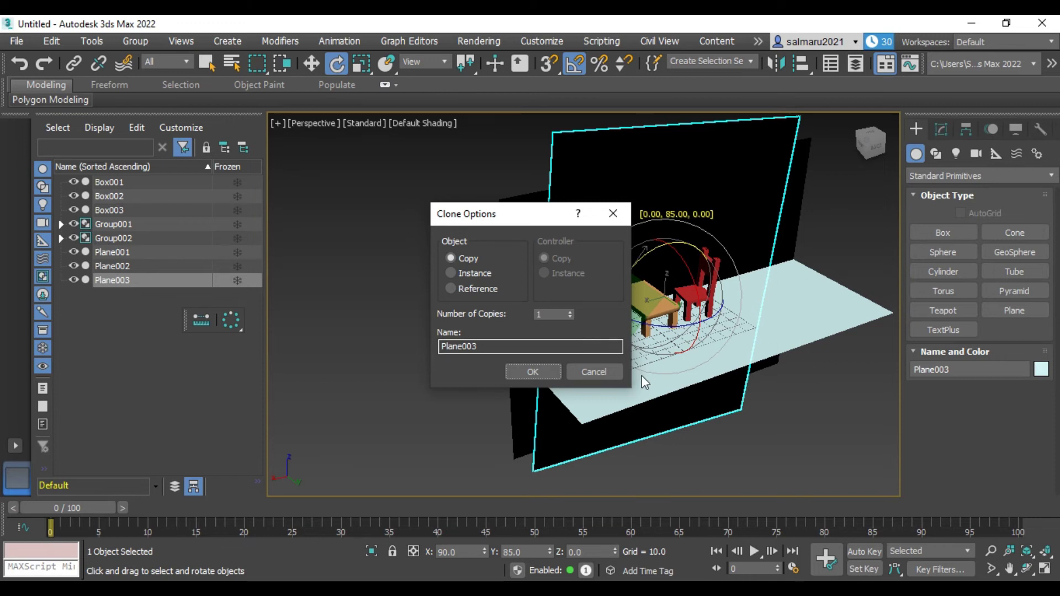
pyautogui.click(593, 371)
pyautogui.moveTo(871, 142)
pyautogui.mouseDown()
pyautogui.moveTo(853, 145)
pyautogui.moveTo(800, 253)
pyautogui.mouseUp()
pyautogui.hotkey('ctrl', 'd')
pyautogui.click(679, 178)
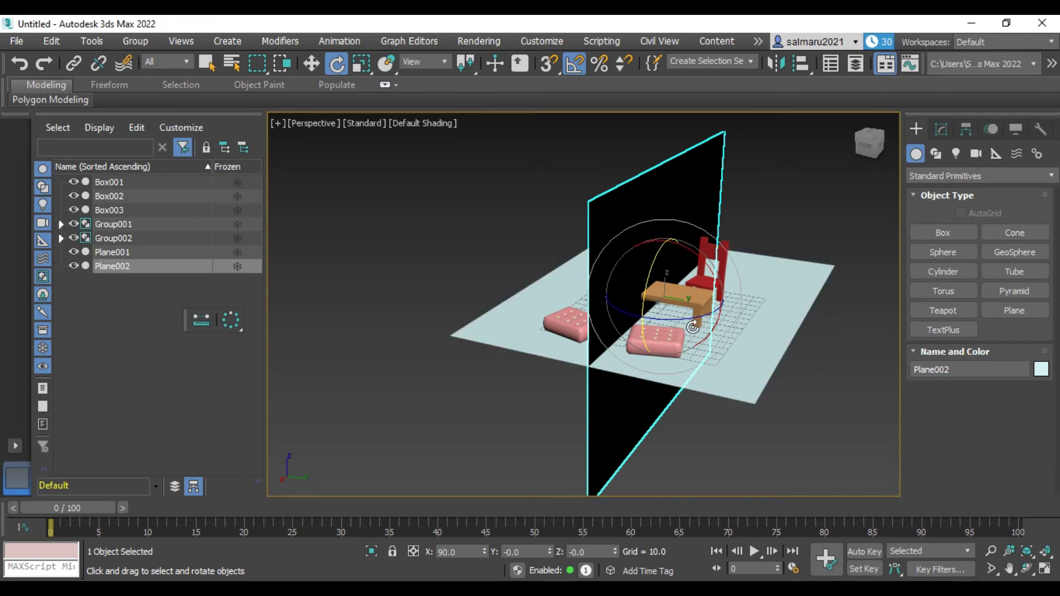
pyautogui.moveTo(679, 316); pyautogui.dragTo(620, 319)
pyautogui.click(549, 368)
pyautogui.moveTo(856, 146)
pyautogui.mouseDown()
pyautogui.moveTo(869, 146)
pyautogui.moveTo(864, 160)
pyautogui.moveTo(833, 172)
pyautogui.mouseUp()
# - Slide each wall to a floor edge so the two meet in a corner
pyautogui.click(794, 181)
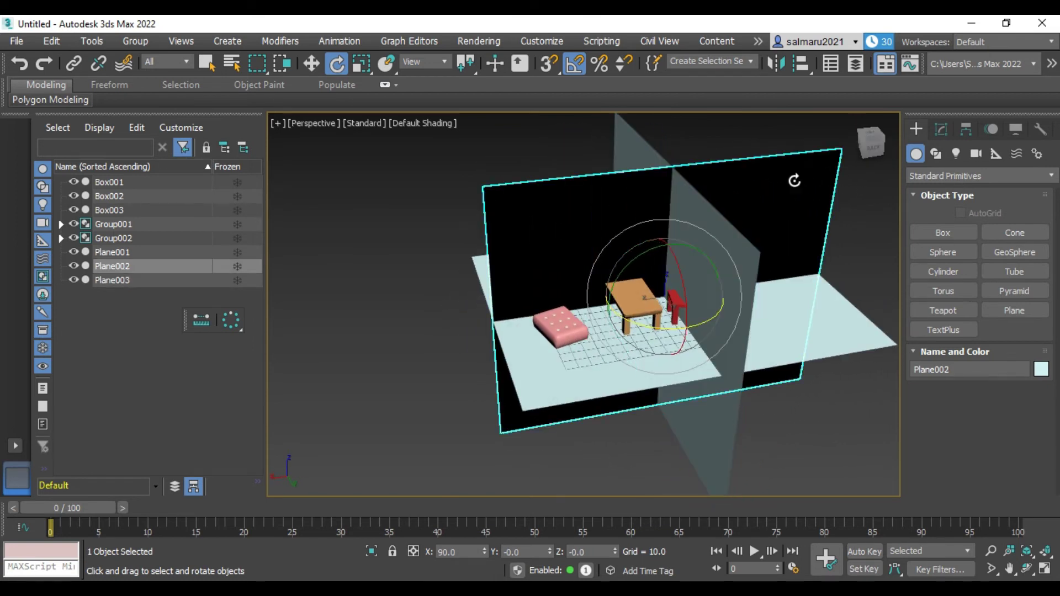
pyautogui.click(311, 64)
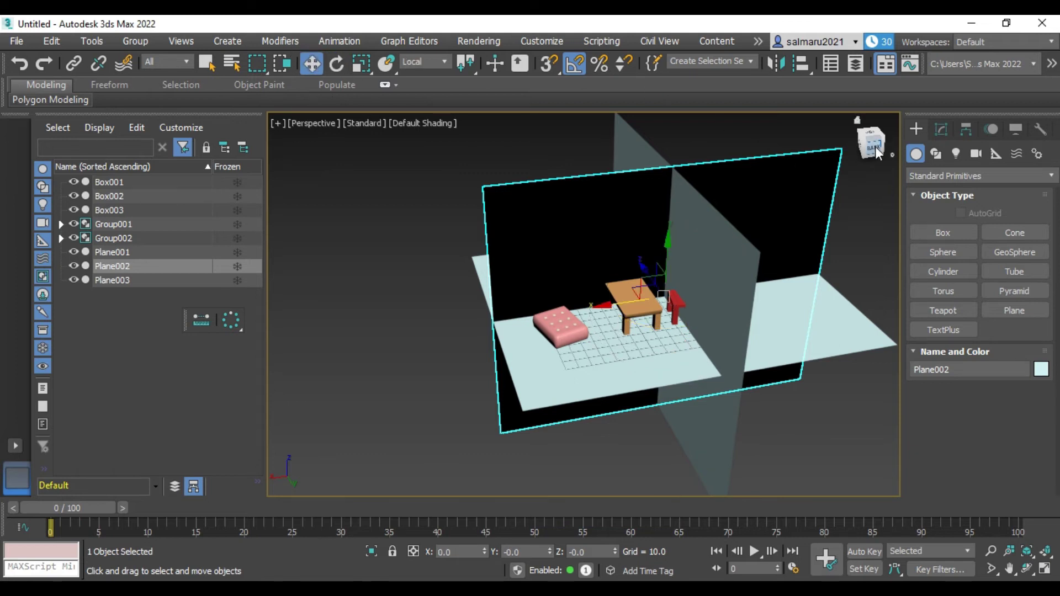
pyautogui.moveTo(870, 145); pyautogui.dragTo(878, 151)
pyautogui.moveTo(607, 295); pyautogui.dragTo(445, 277)
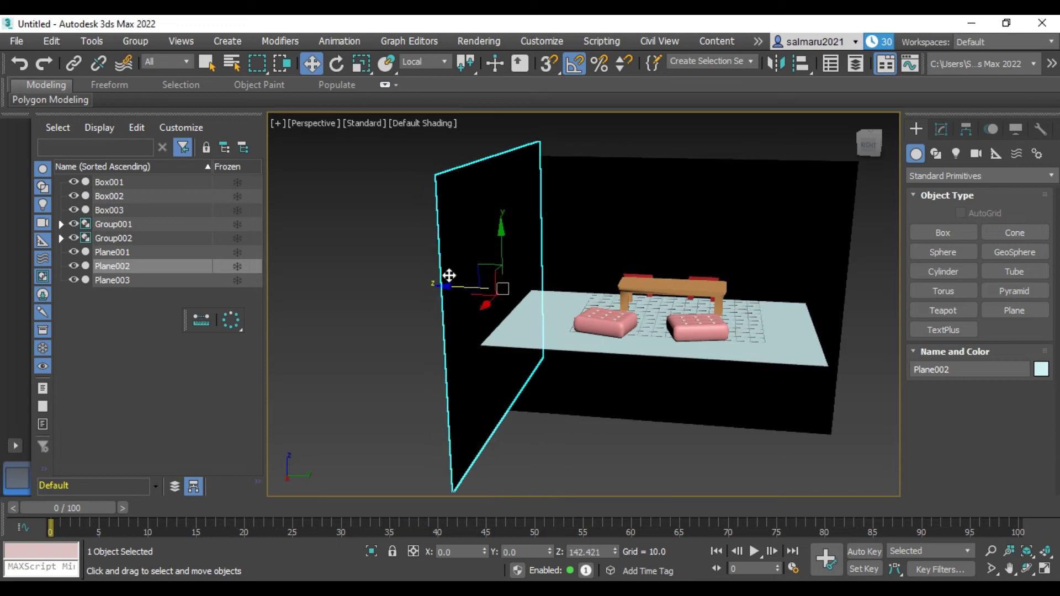
pyautogui.moveTo(865, 142); pyautogui.dragTo(871, 145)
pyautogui.click(689, 226)
pyautogui.moveTo(727, 295); pyautogui.dragTo(564, 297)
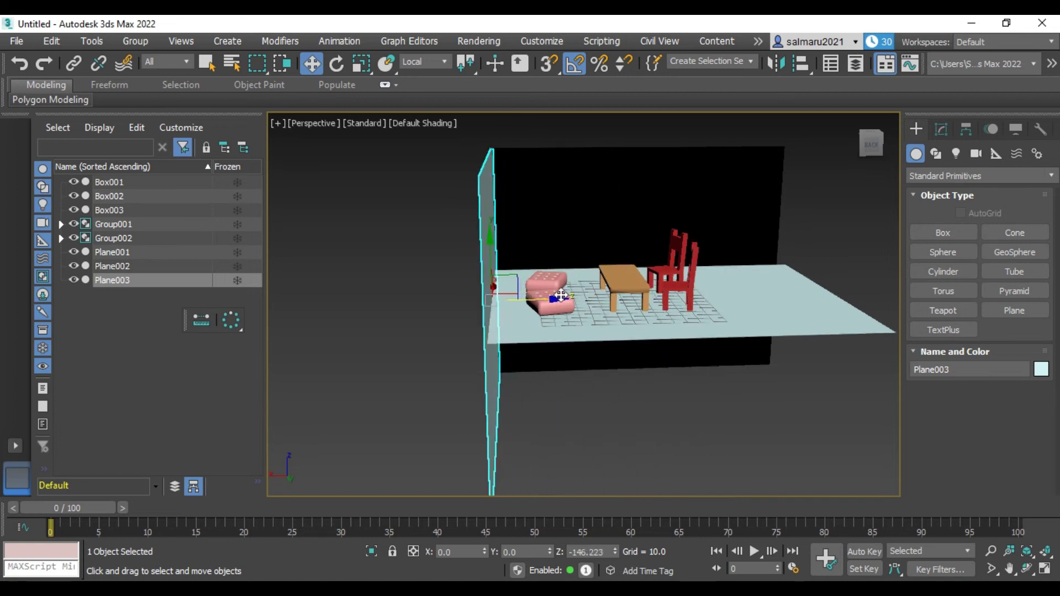
pyautogui.moveTo(871, 150); pyautogui.dragTo(871, 145)
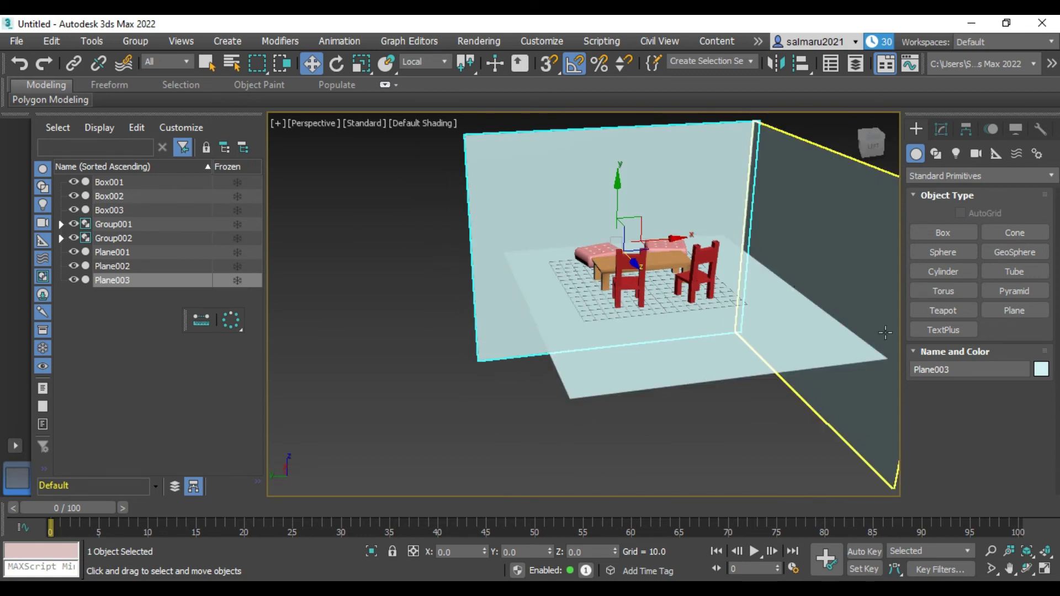
# - Colour both wall planes, Plane002 and Plane003, pink
pyautogui.click(818, 250)
pyautogui.keyDown('ctrl'); pyautogui.click(692, 175); pyautogui.keyUp('ctrl')
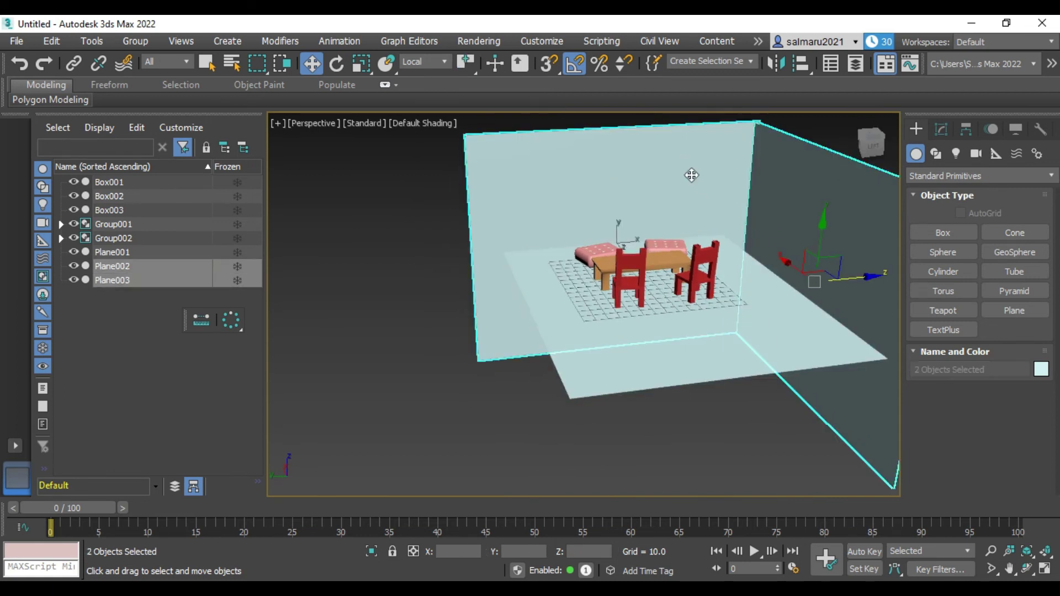
pyautogui.click(1041, 369)
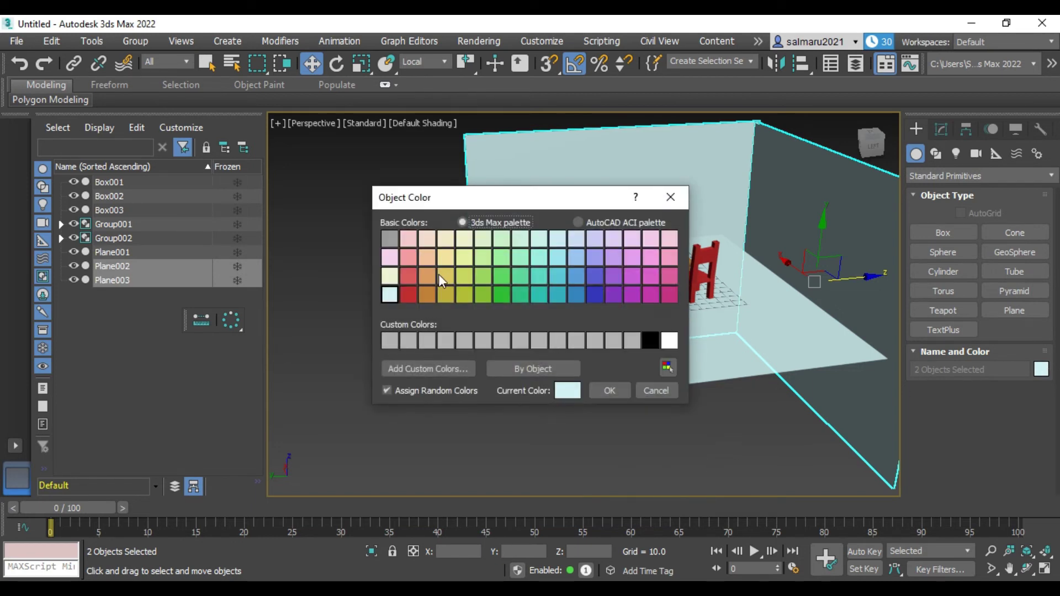
pyautogui.click(408, 257)
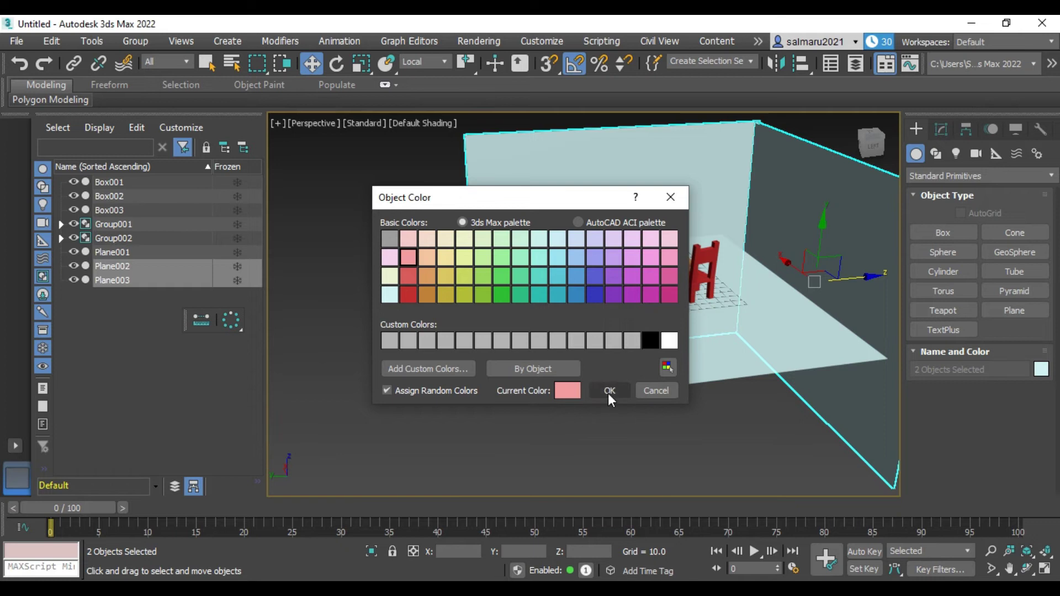
pyautogui.click(608, 391)
pyautogui.click(678, 432)
# - Colour the floor plane, Plane001, the same pink
pyautogui.click(767, 359)
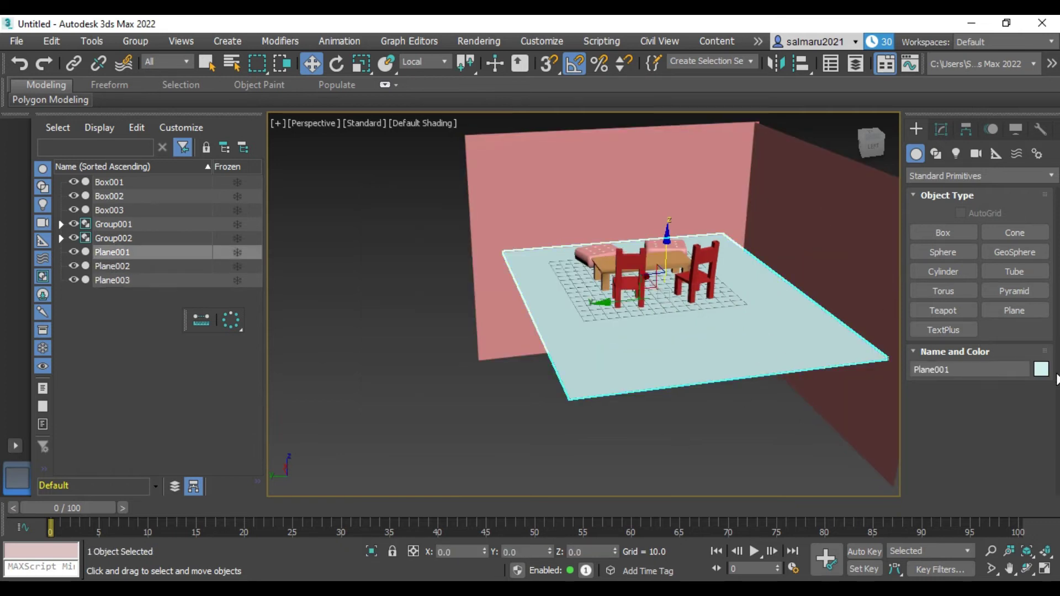
pyautogui.click(1040, 373)
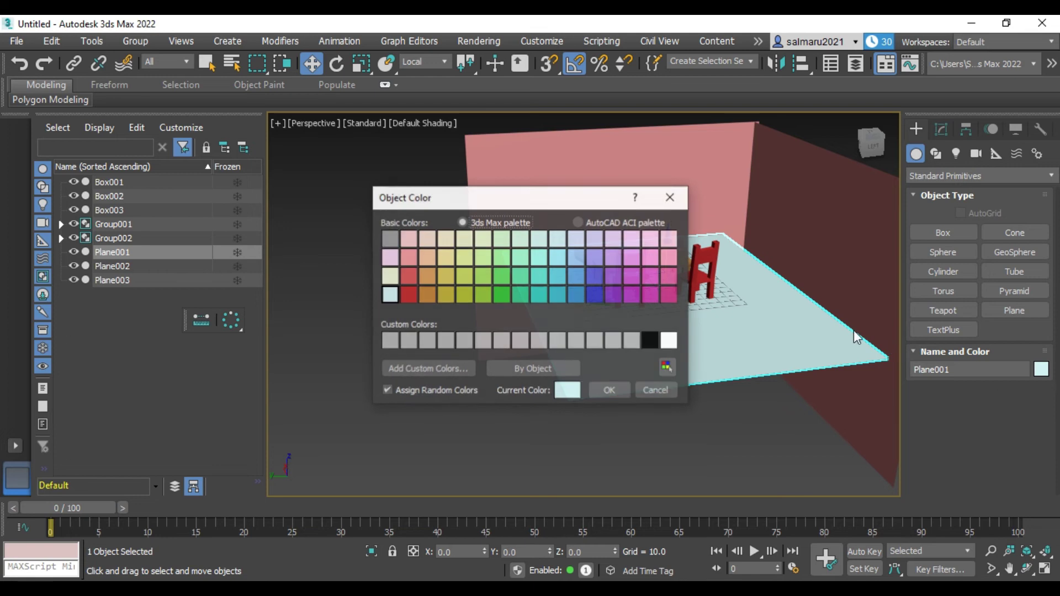
pyautogui.click(412, 257)
pyautogui.click(610, 390)
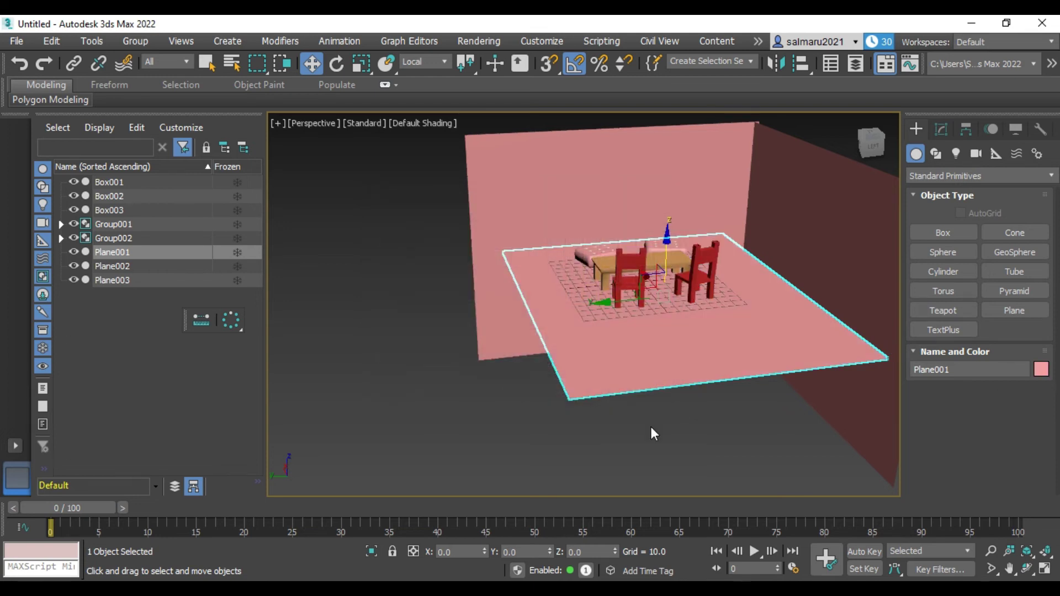
pyautogui.click(650, 429)
pyautogui.moveTo(650, 430)
pyautogui.keyDown('alt'); pyautogui.mouseDown(button='middle')
pyautogui.moveTo(679, 419)
pyautogui.moveTo(585, 414)
pyautogui.moveTo(662, 398)
pyautogui.mouseUp(button='middle'); pyautogui.keyUp('alt')
pyautogui.moveTo(664, 296)
pyautogui.keyDown('alt'); pyautogui.mouseDown(button='middle')
pyautogui.moveTo(566, 323)
pyautogui.moveTo(776, 181)
pyautogui.mouseUp(button='middle'); pyautogui.keyUp('alt')
pyautogui.scroll(-3, 776, 180)
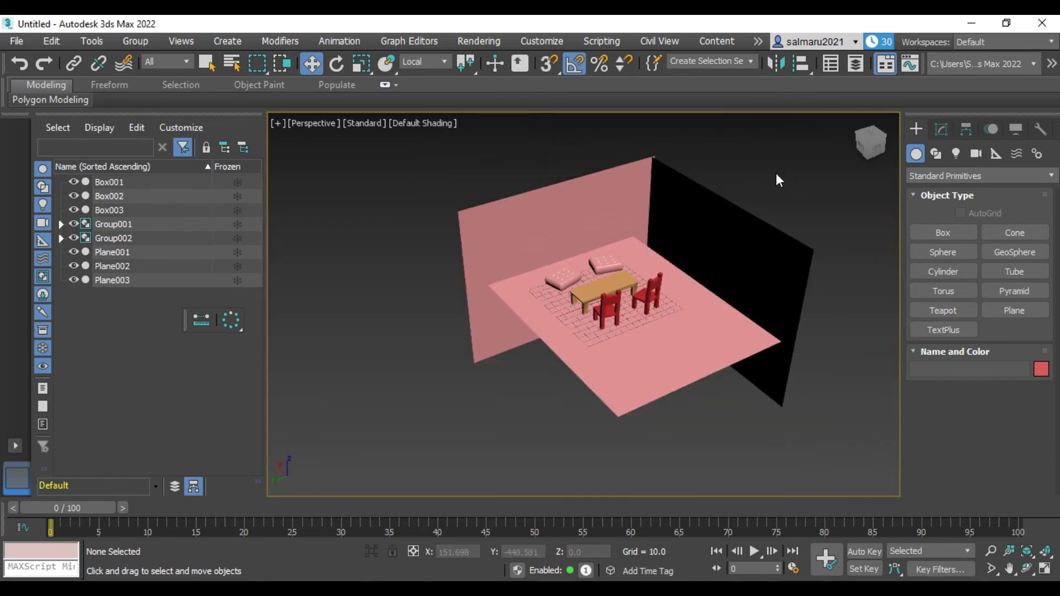
pyautogui.click(569, 293)
pyautogui.scroll(4, 608, 285)
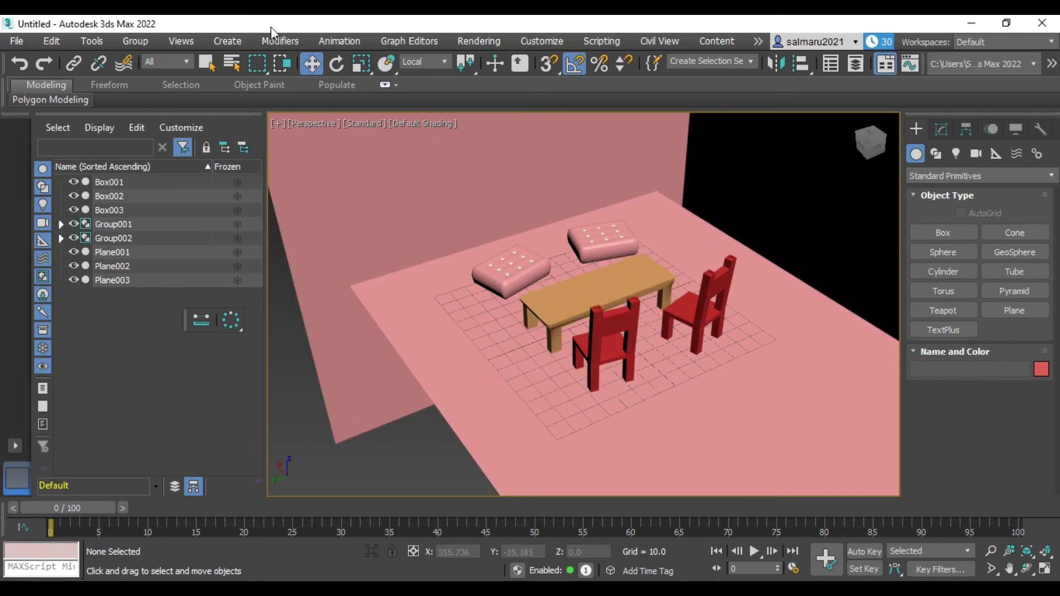
pyautogui.click(184, 40)
pyautogui.moveTo(200, 240)
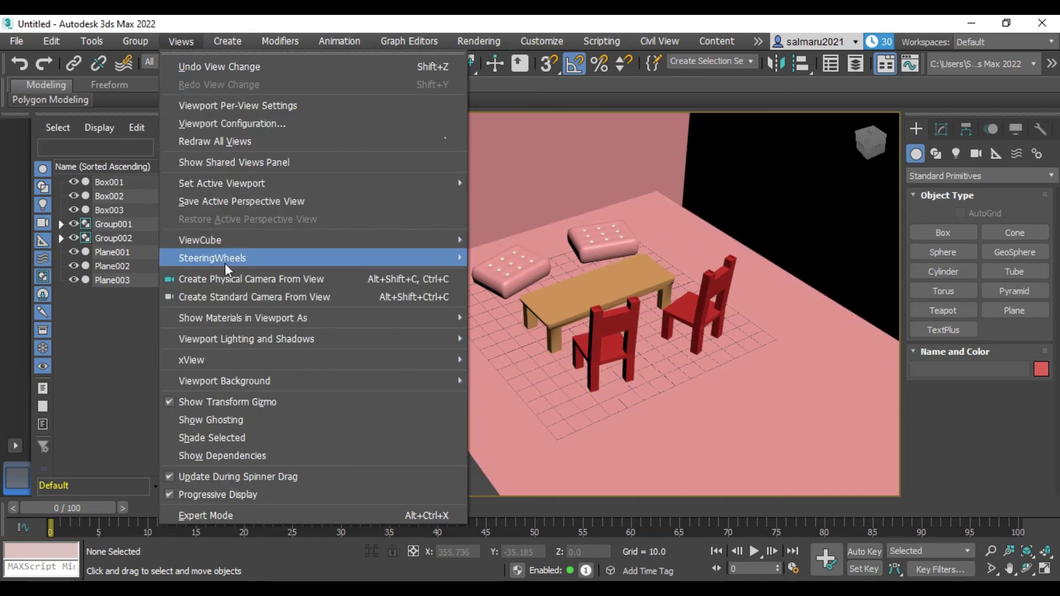
pyautogui.click(230, 110)
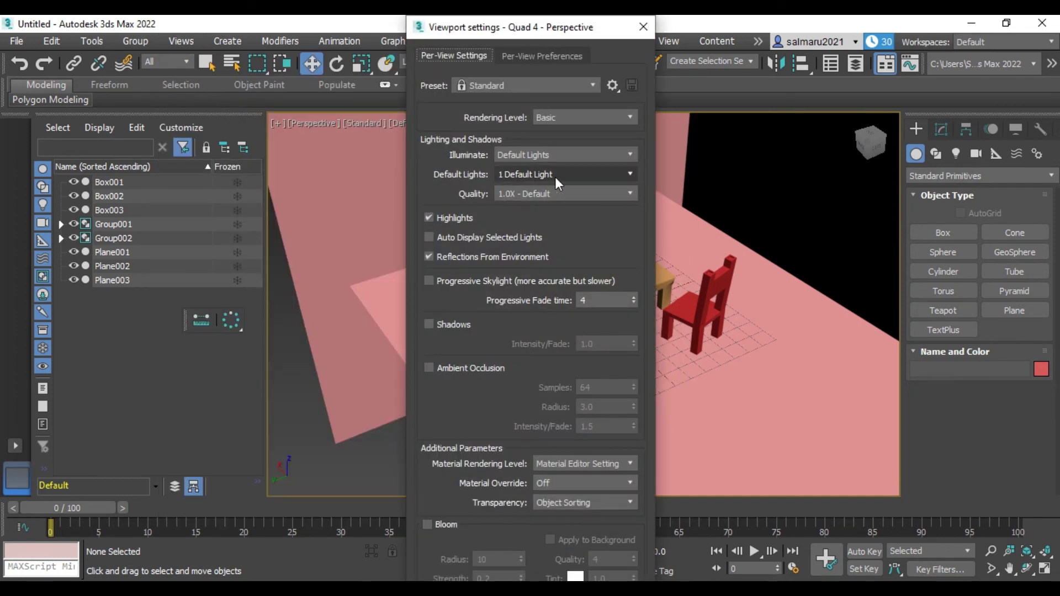
pyautogui.click(554, 177)
pyautogui.click(549, 203)
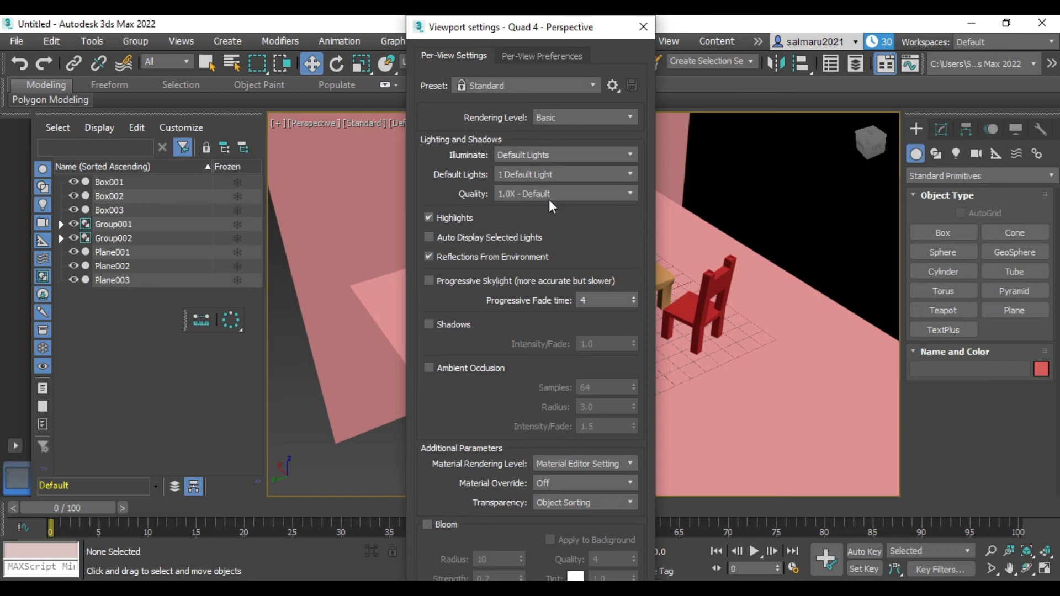
pyautogui.click(642, 27)
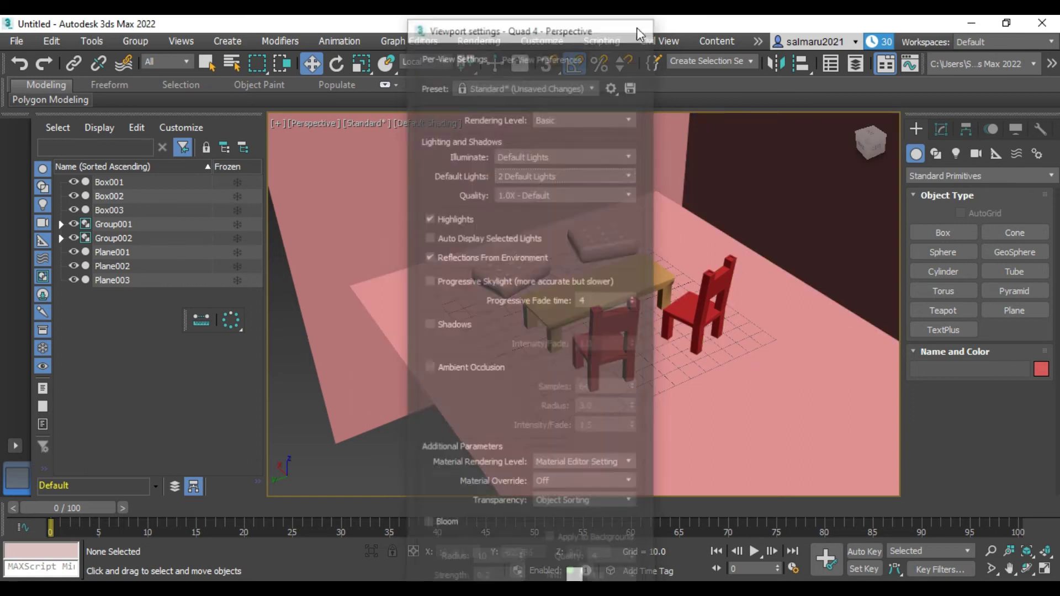
pyautogui.moveTo(883, 136); pyautogui.dragTo(875, 111)
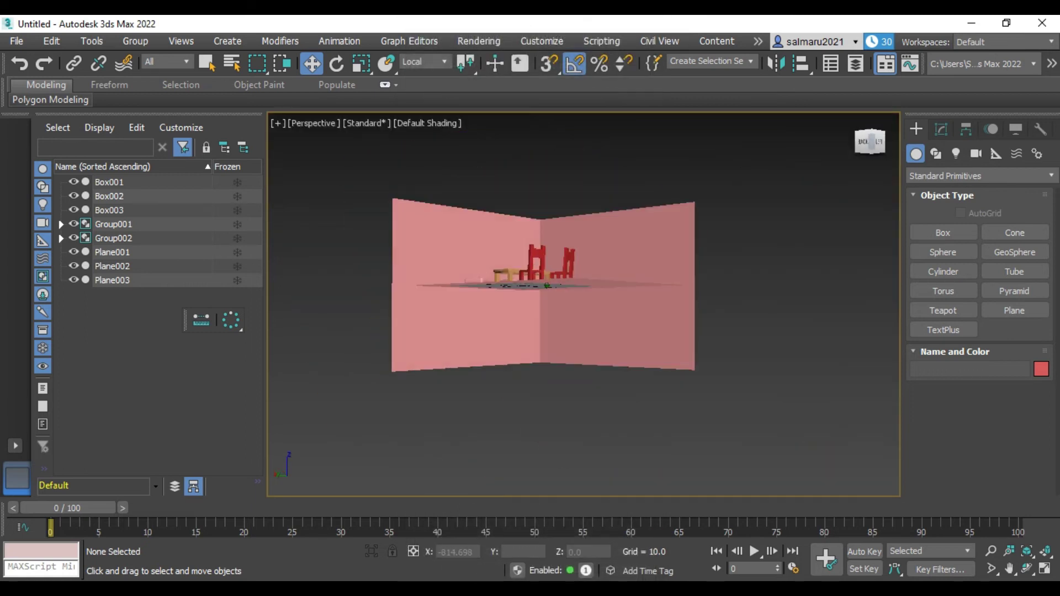
pyautogui.keyDown('alt'); pyautogui.moveTo(547, 285); pyautogui.dragTo(586, 267, button='middle'); pyautogui.keyUp('alt')
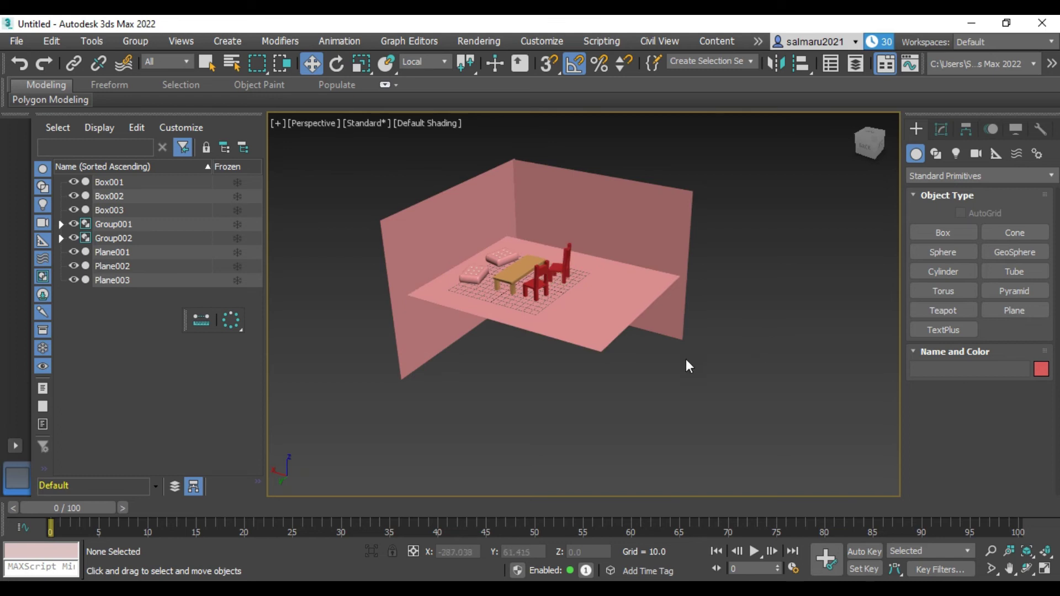
# - Draw a small magenta cylinder with AutoGrid, standing upright on the tabletop
pyautogui.scroll(3, 453, 256)
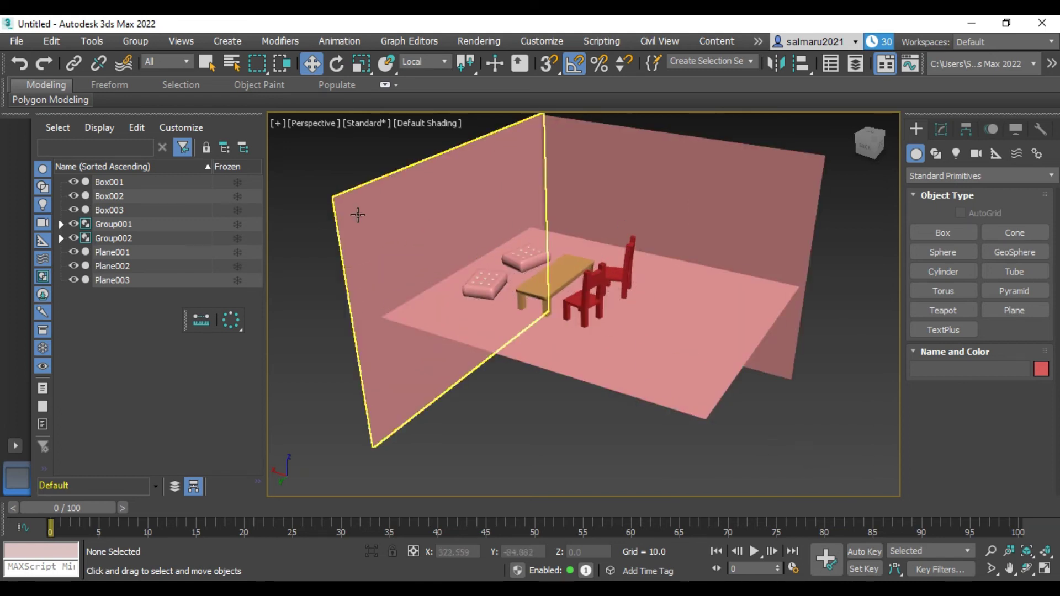
pyautogui.keyDown('alt'); pyautogui.moveTo(355, 214); pyautogui.dragTo(823, 201, button='middle'); pyautogui.keyUp('alt')
pyautogui.scroll(2, 489, 438)
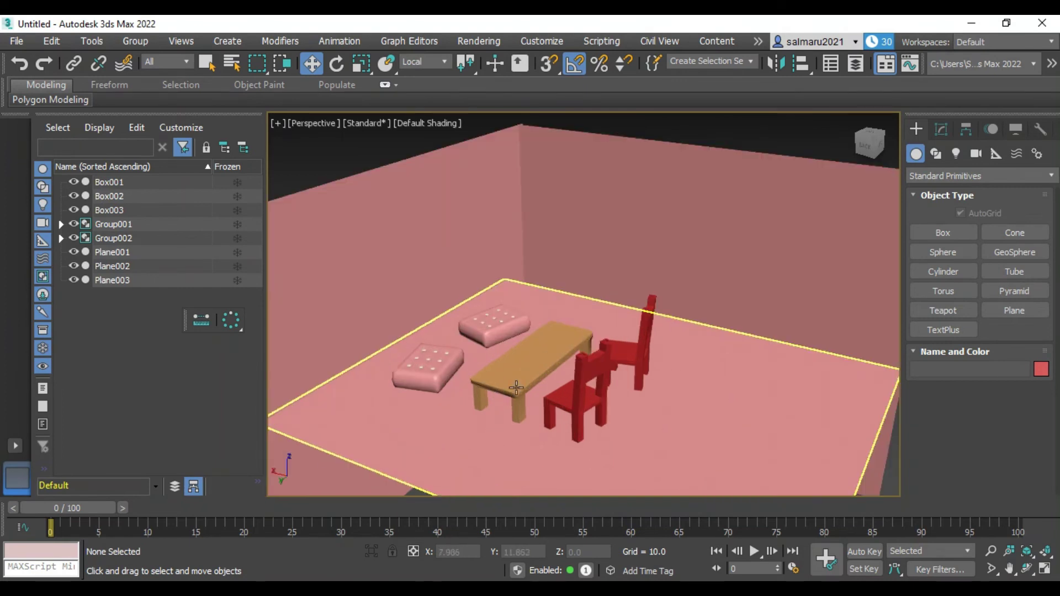
pyautogui.click(948, 271)
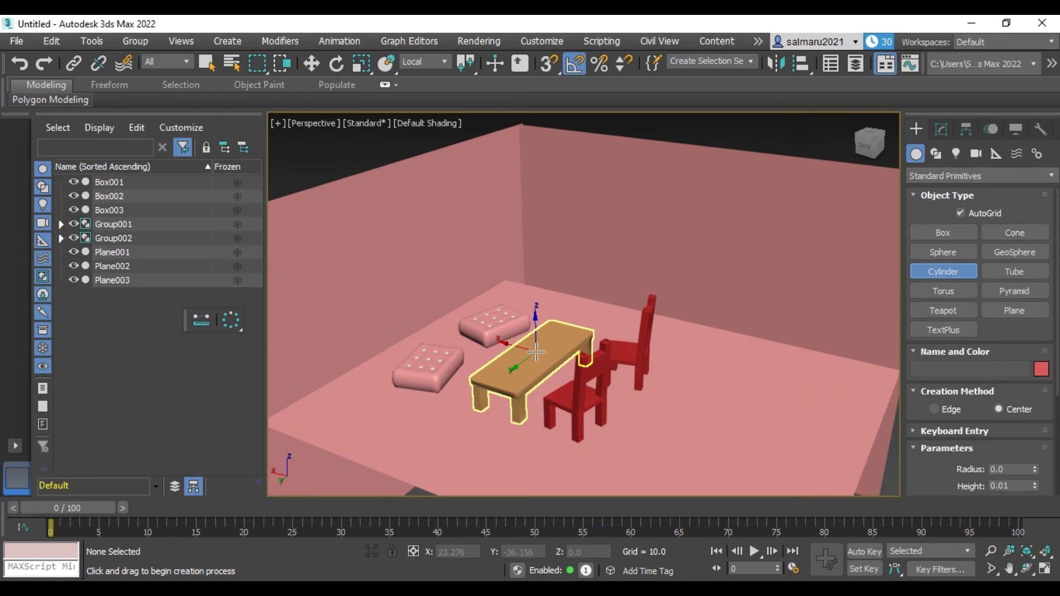
pyautogui.click(869, 243)
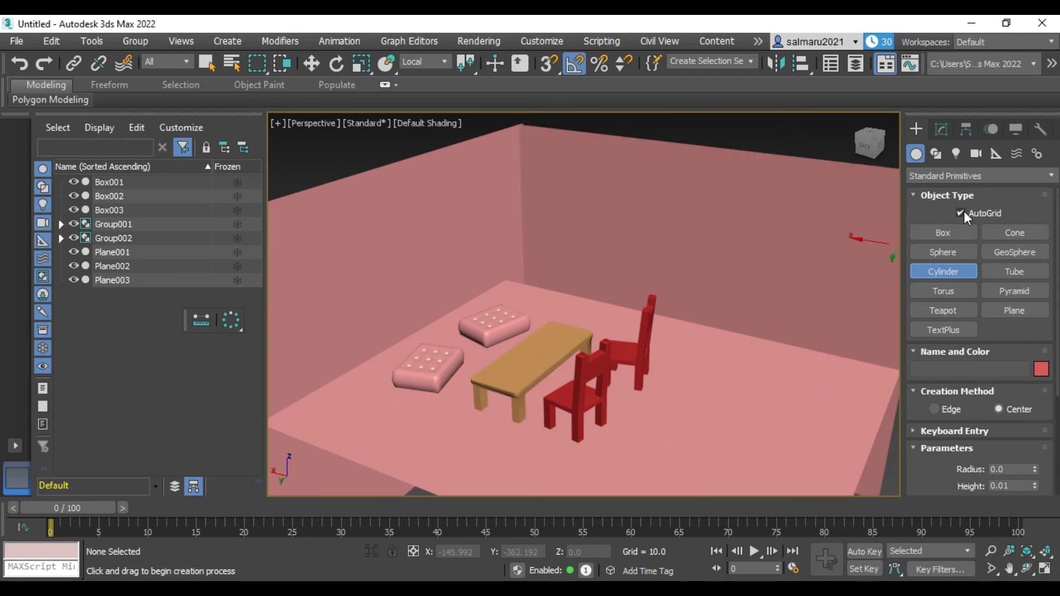
pyautogui.scroll(3, 535, 356)
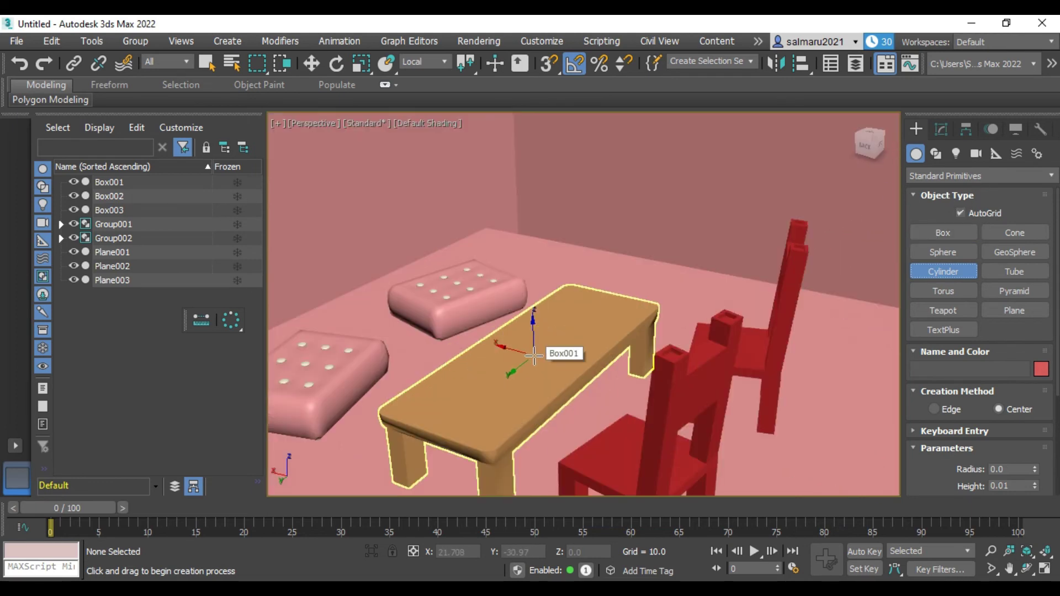
pyautogui.moveTo(533, 351)
pyautogui.mouseDown()
pyautogui.moveTo(537, 369)
pyautogui.moveTo(539, 352)
pyautogui.mouseUp()
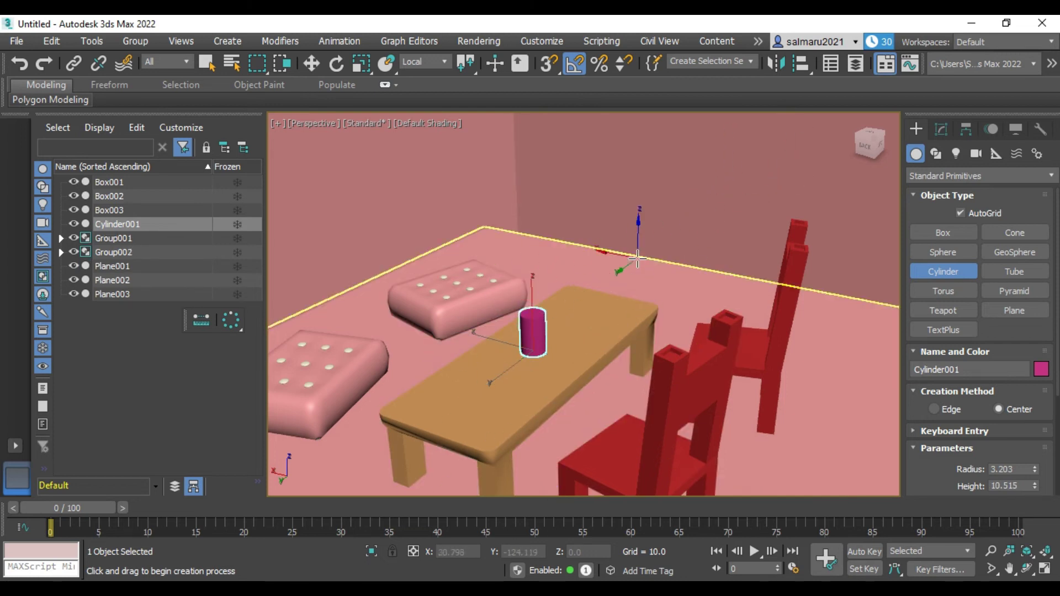
pyautogui.press('w')
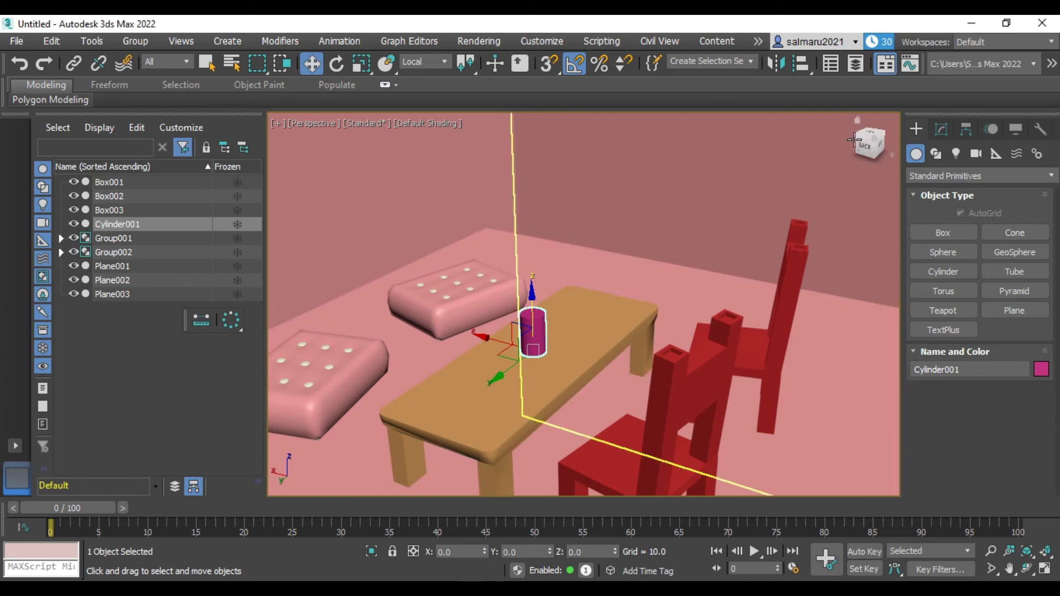
# - Sink the cylinder down into the tabletop and select the table
pyautogui.moveTo(874, 145)
pyautogui.mouseDown()
pyautogui.moveTo(861, 221)
pyautogui.moveTo(608, 206)
pyautogui.mouseUp()
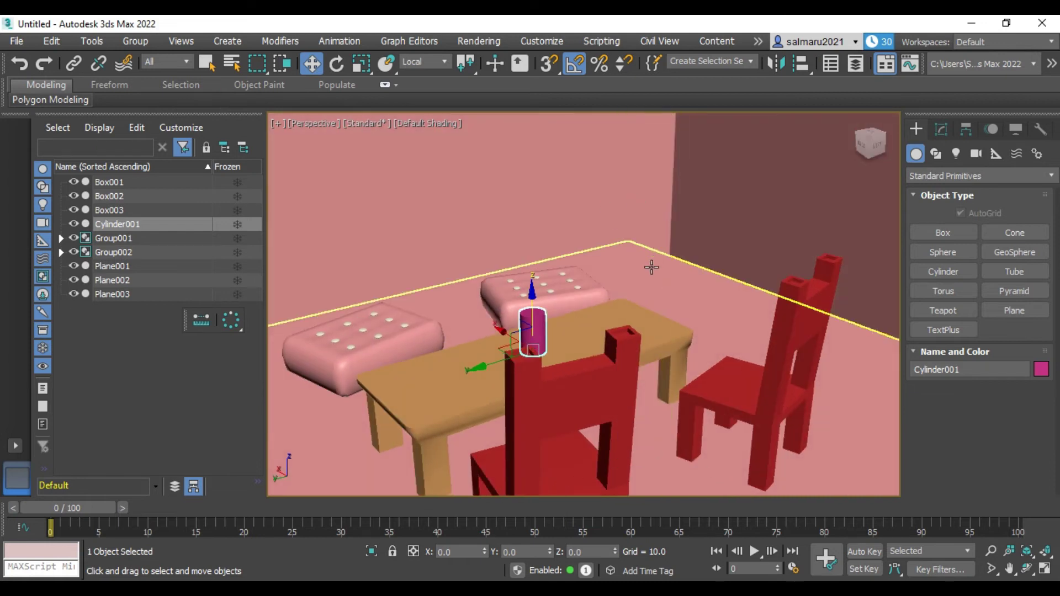
pyautogui.moveTo(862, 135); pyautogui.dragTo(845, 138)
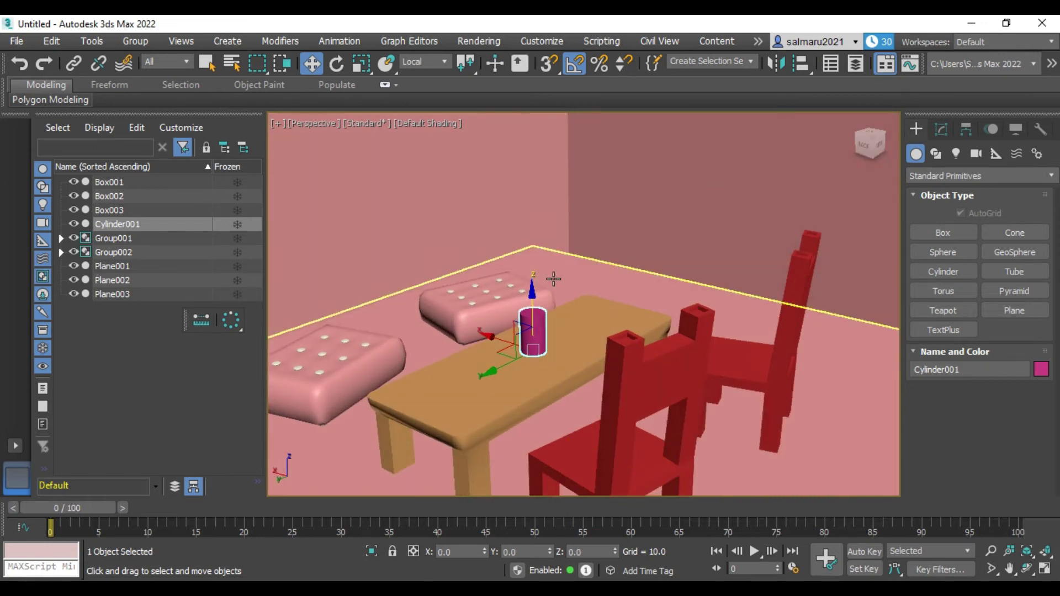
pyautogui.moveTo(532, 294); pyautogui.dragTo(534, 313)
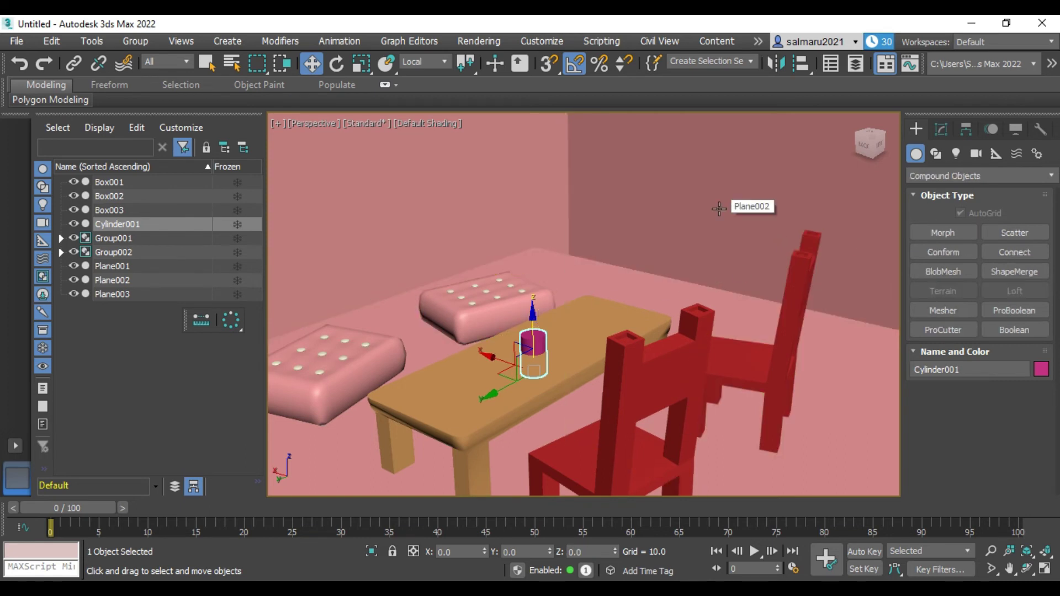
pyautogui.click(828, 361)
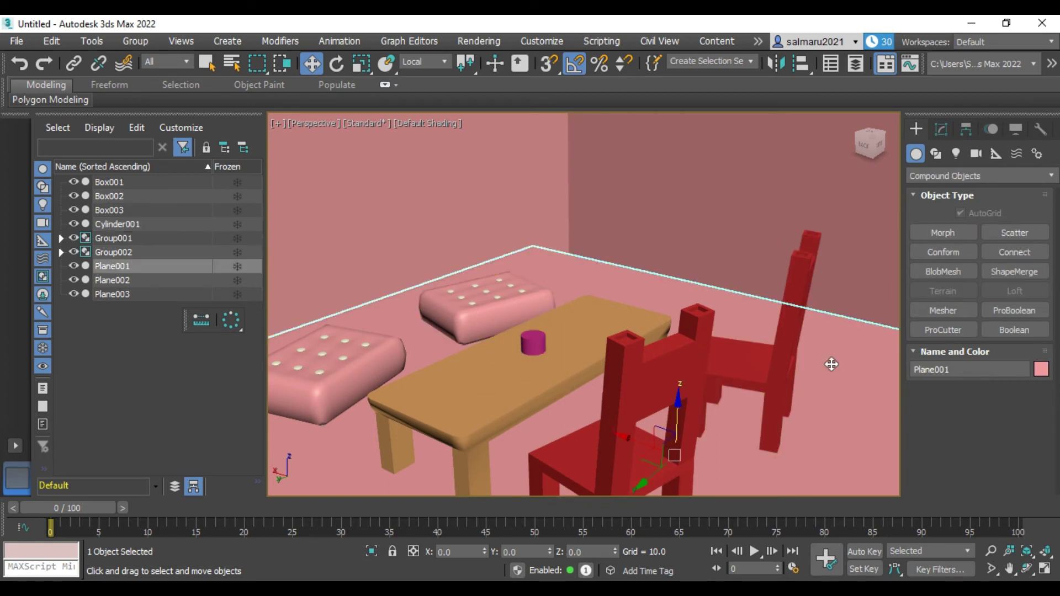
pyautogui.click(550, 380)
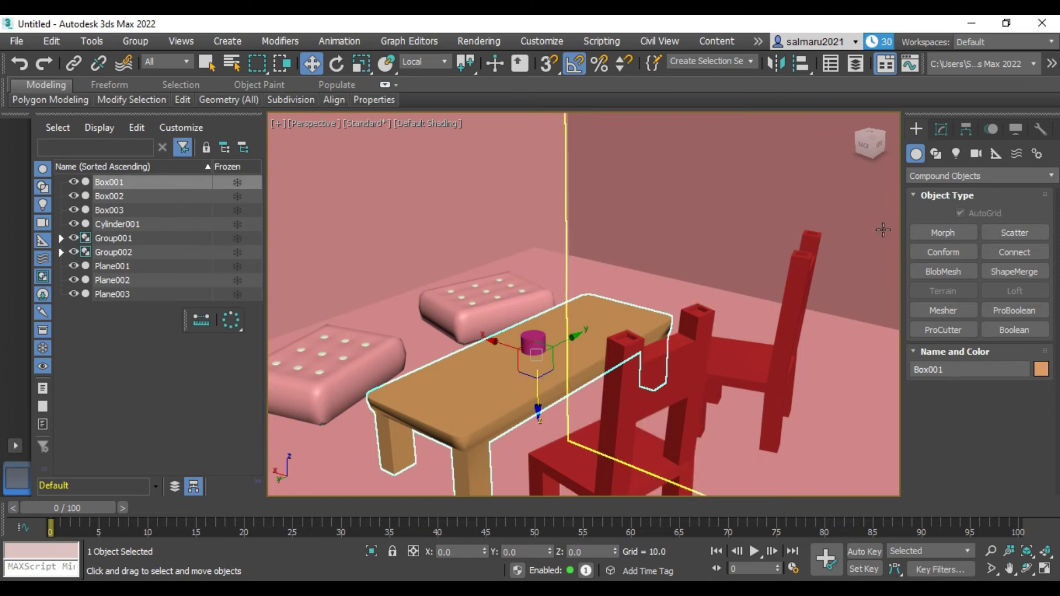
# - Subtract the cylinder from the table with a ProBoolean compound object
pyautogui.click(994, 176)
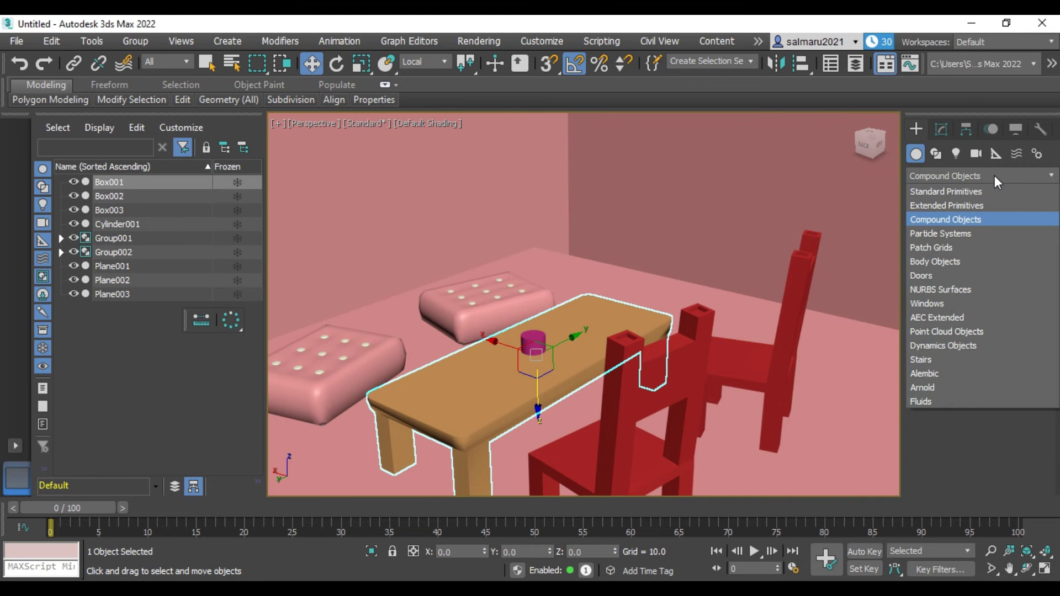
pyautogui.click(972, 220)
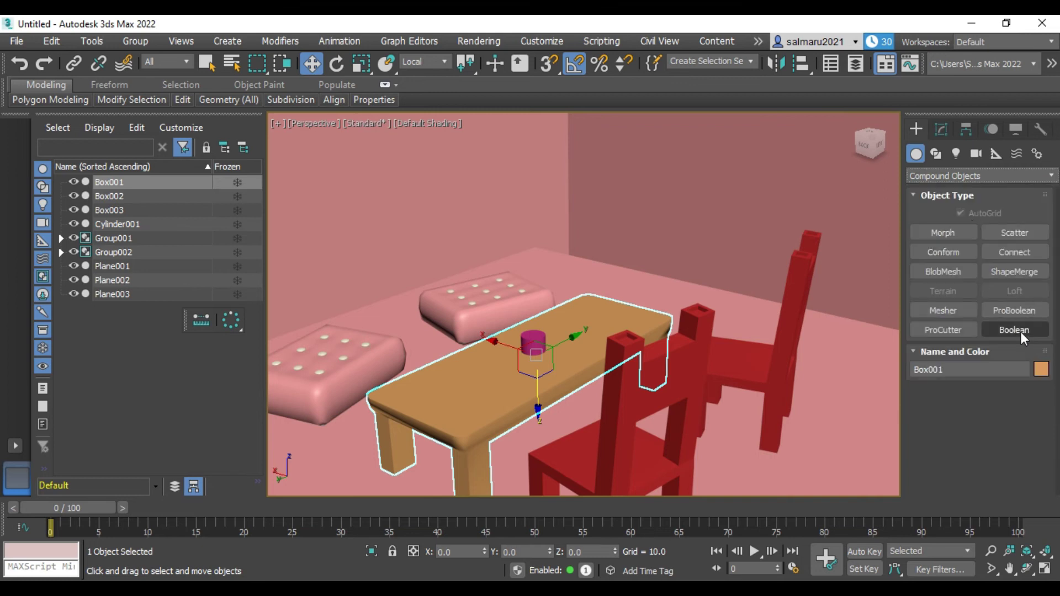
pyautogui.click(1019, 304)
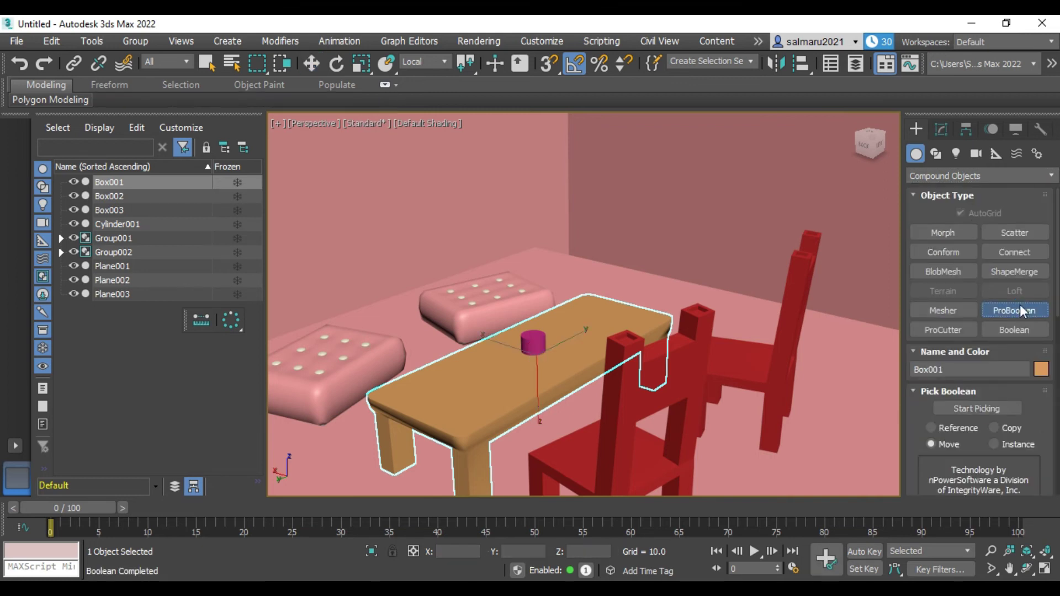
pyautogui.click(961, 407)
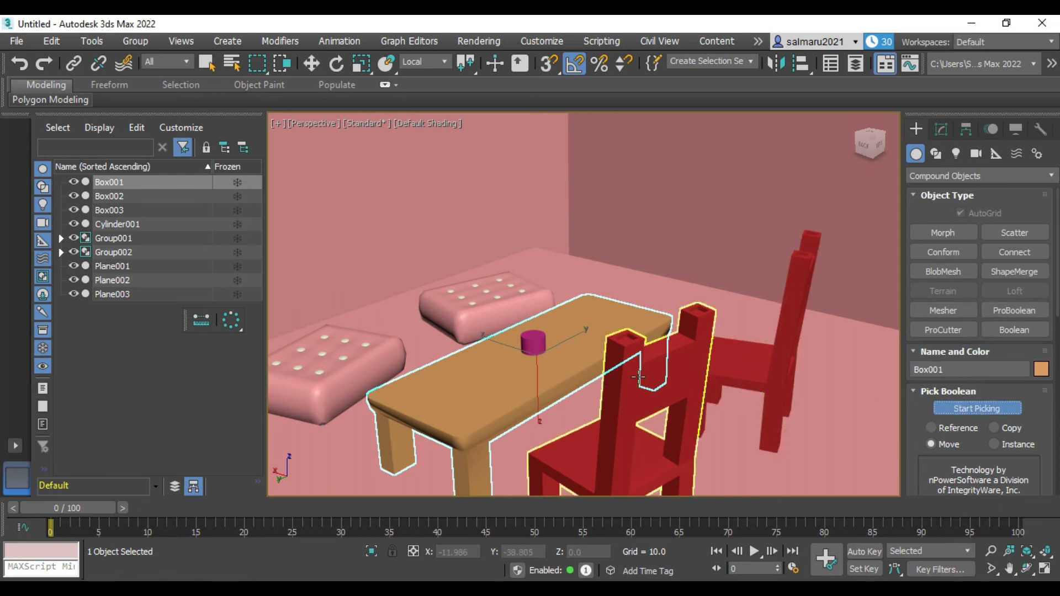
pyautogui.click(537, 346)
pyautogui.moveTo(869, 143)
pyautogui.mouseDown()
pyautogui.moveTo(850, 145)
pyautogui.moveTo(875, 148)
pyautogui.mouseUp()
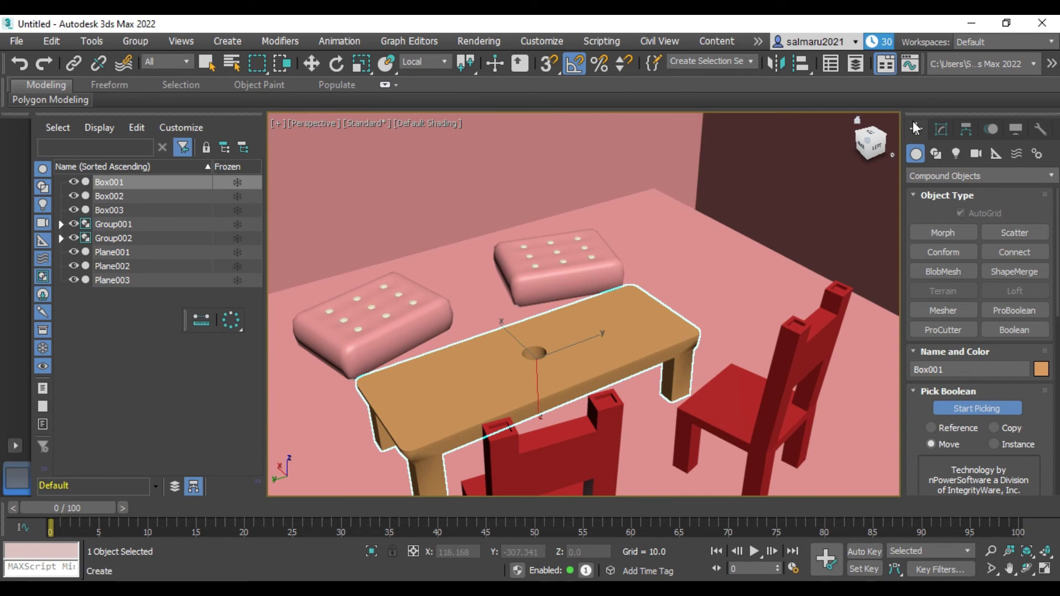
# - Draw a small Standard Primitives teapot at the near end of the tabletop
pyautogui.click(970, 175)
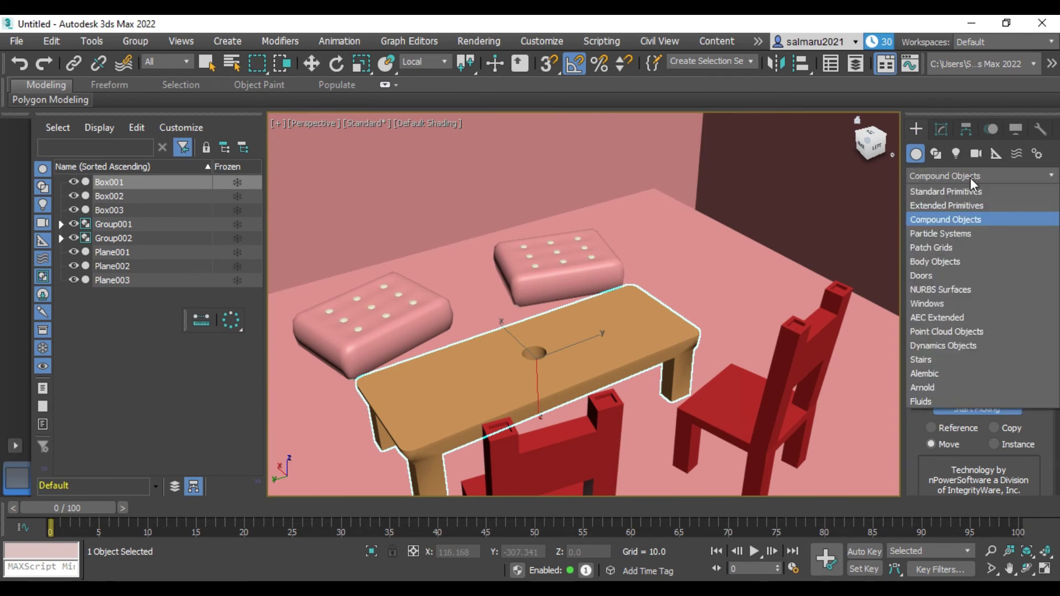
pyautogui.click(962, 191)
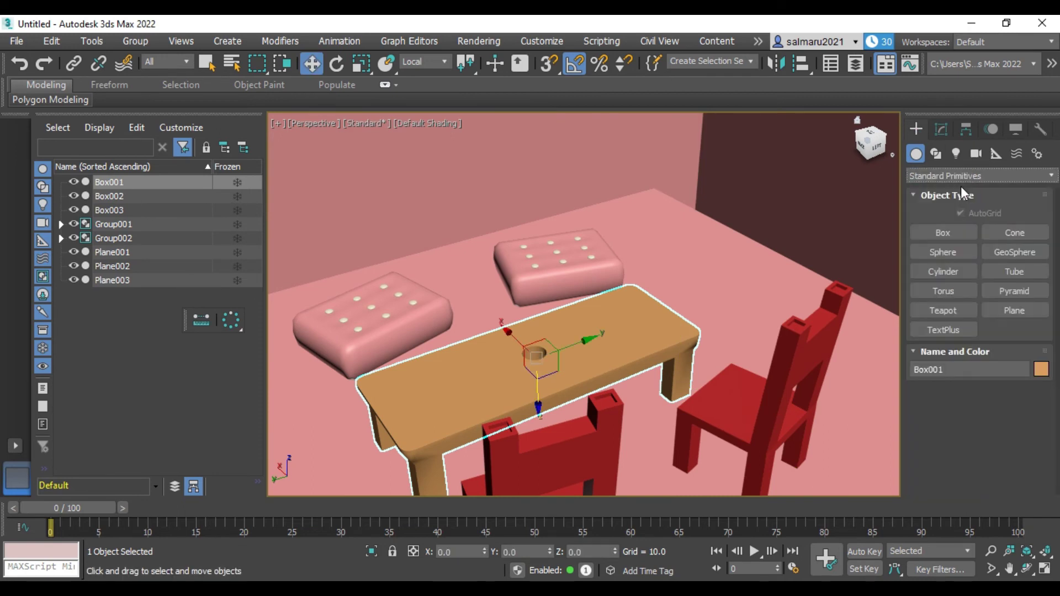
pyautogui.click(941, 311)
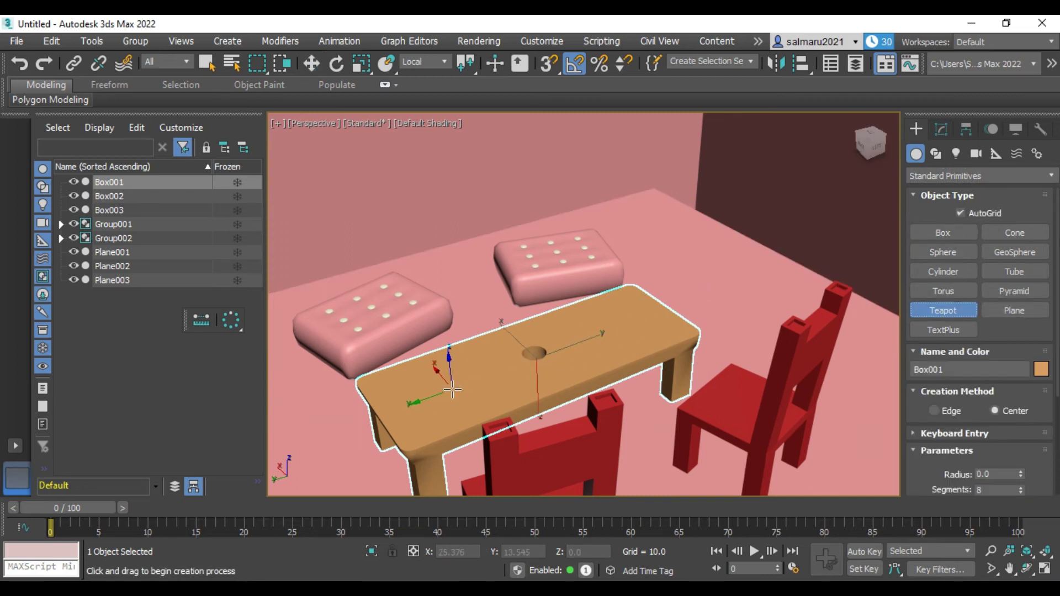
pyautogui.moveTo(417, 403); pyautogui.dragTo(435, 401)
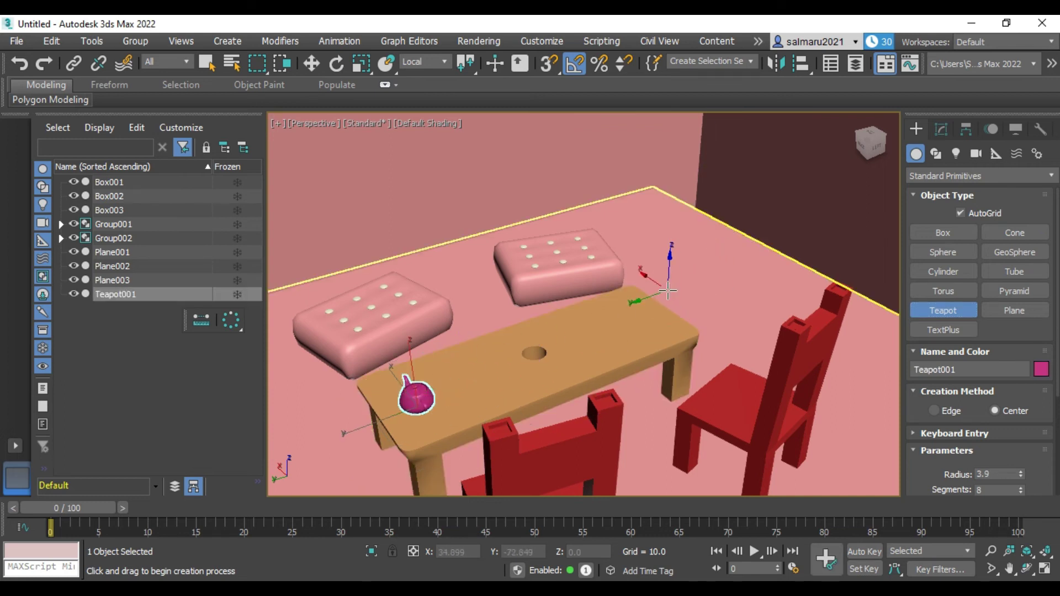
pyautogui.moveTo(869, 143)
pyautogui.mouseDown()
pyautogui.moveTo(587, 280)
pyautogui.moveTo(742, 254)
pyautogui.mouseUp()
pyautogui.press('w')
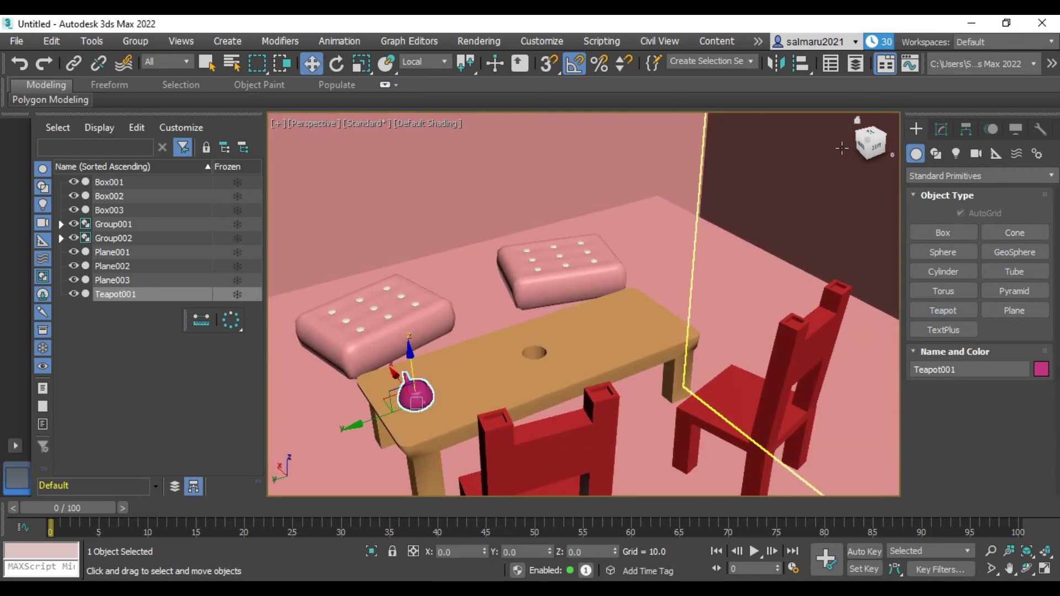
# - Give the teapot an orange object colour and the table grey
pyautogui.click(1040, 370)
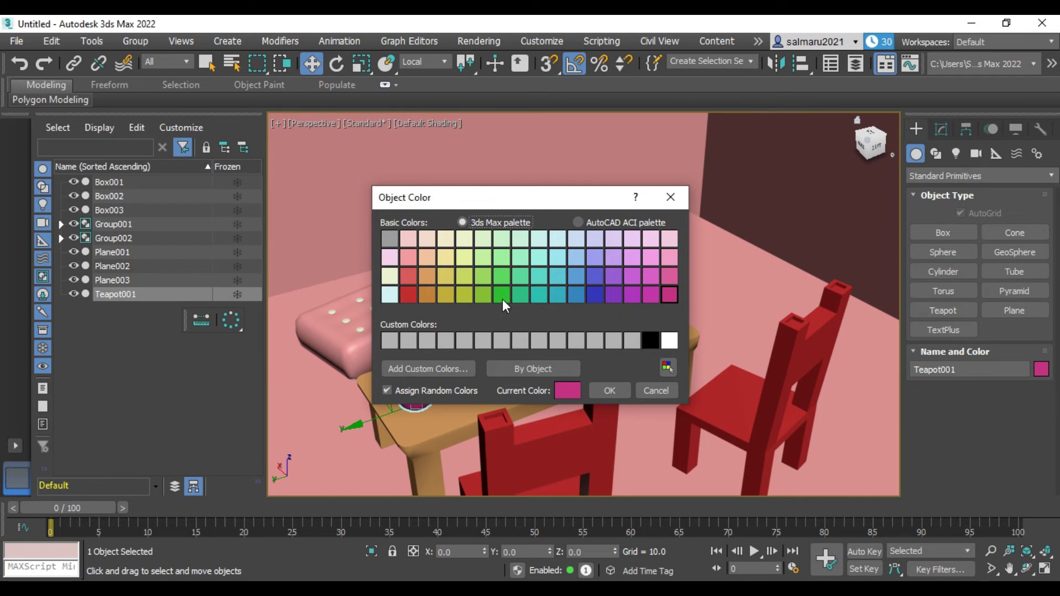
pyautogui.click(433, 296)
pyautogui.click(608, 390)
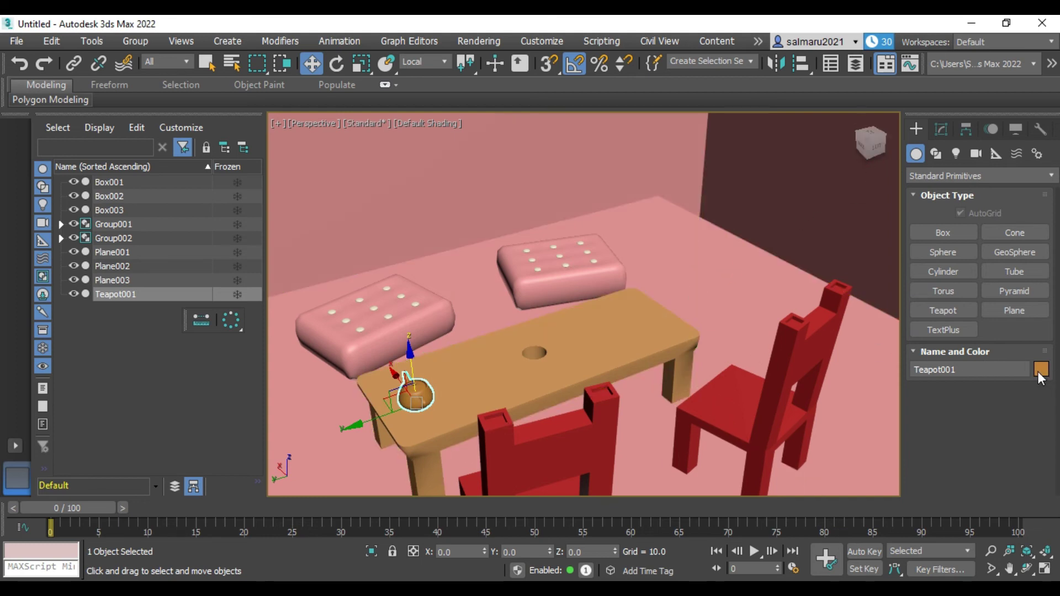
pyautogui.click(638, 351)
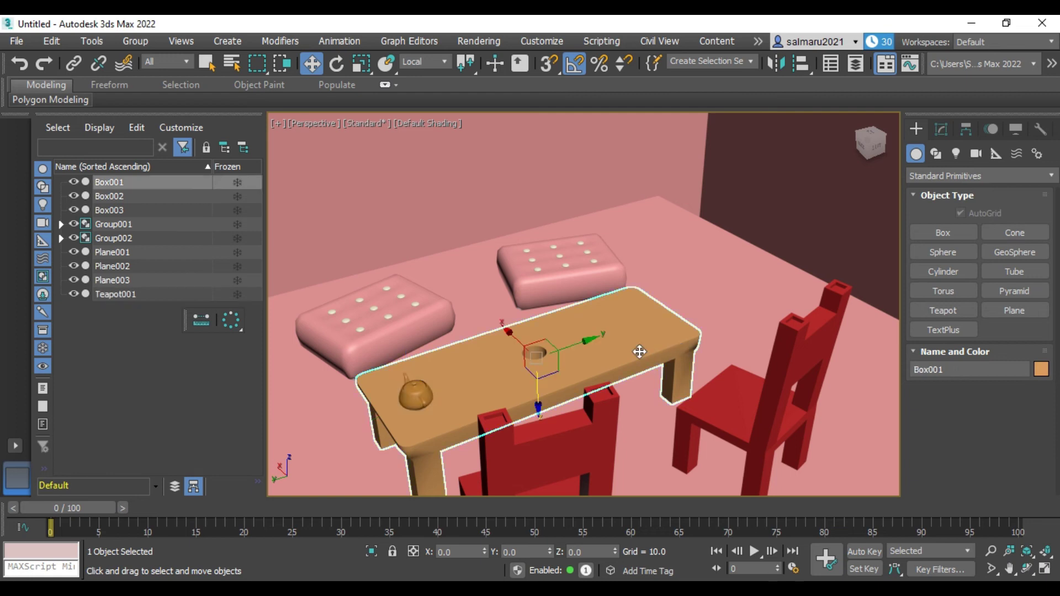
pyautogui.click(1041, 369)
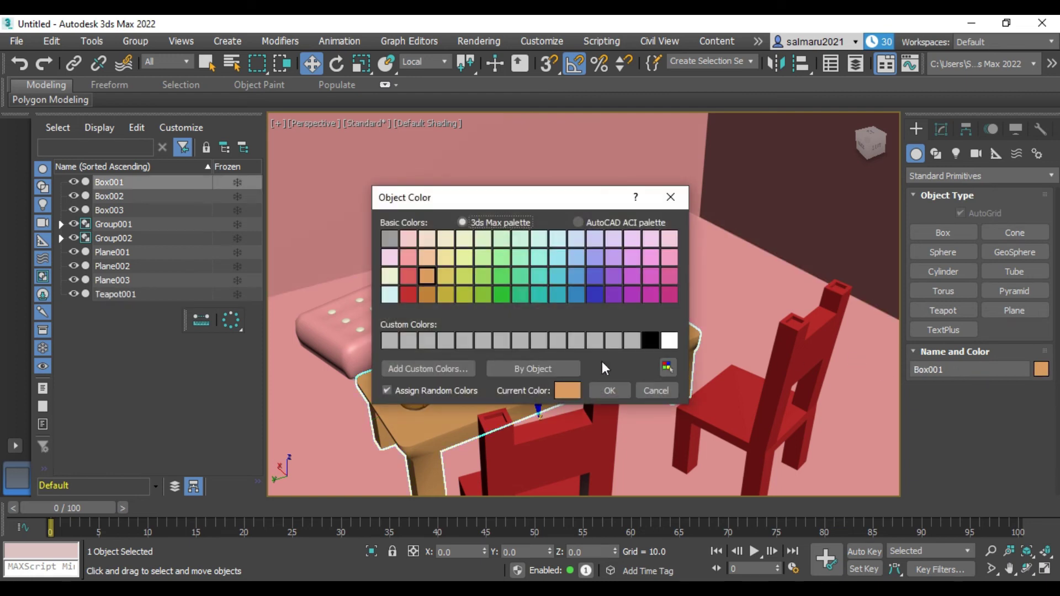
pyautogui.click(388, 239)
pyautogui.click(607, 389)
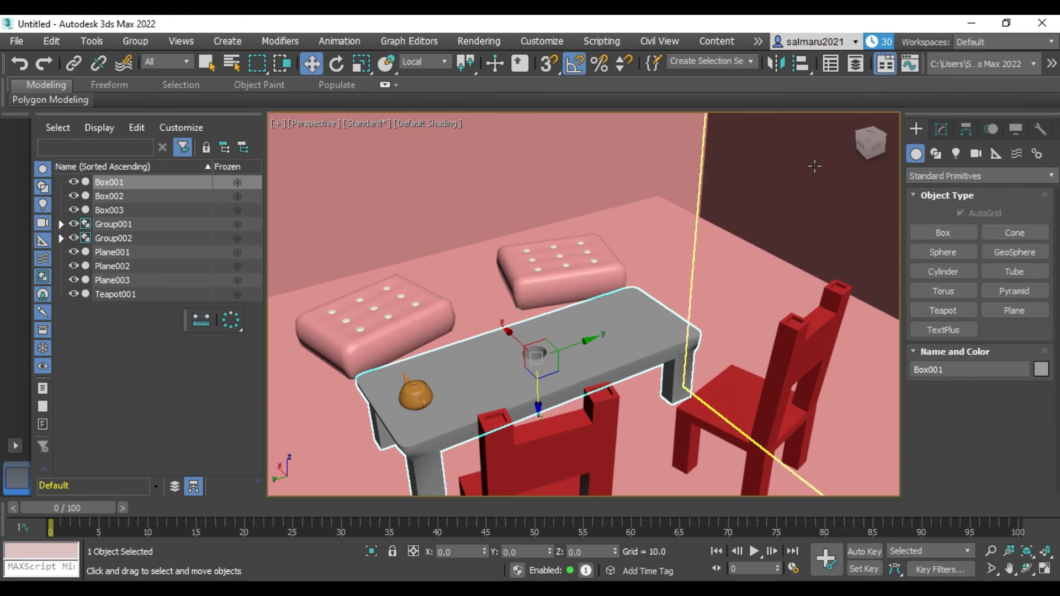
# - Recolour the table orange-tan and the teapot red
pyautogui.moveTo(880, 143); pyautogui.dragTo(862, 146)
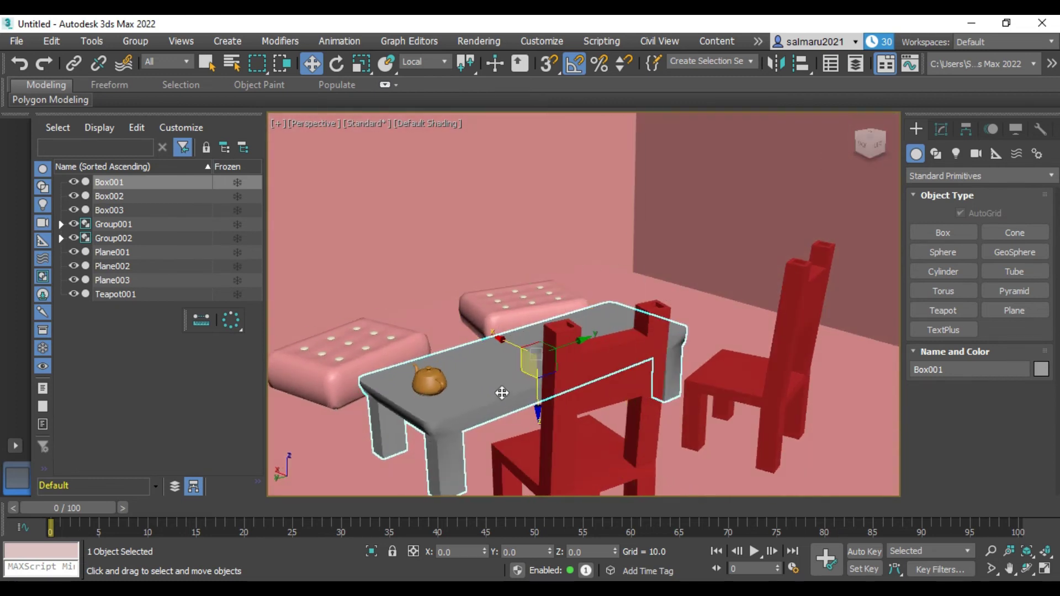
pyautogui.click(1041, 369)
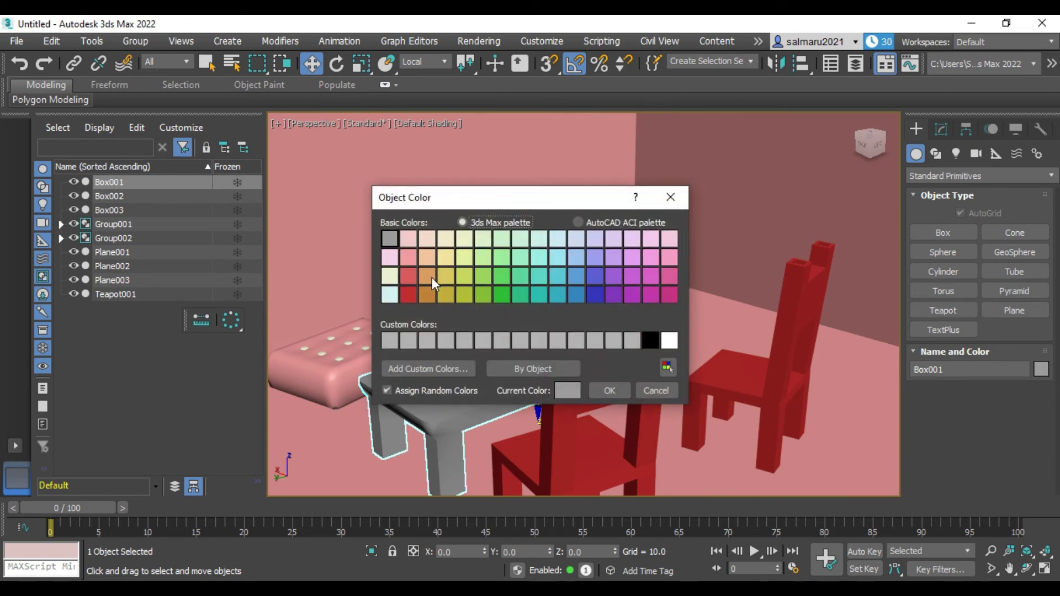
pyautogui.click(431, 277)
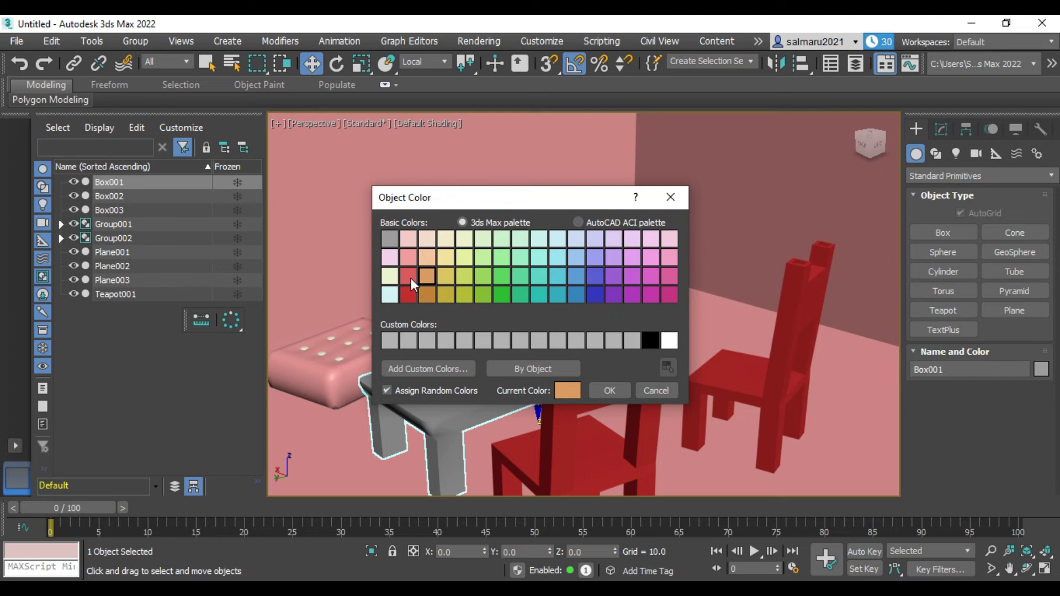
pyautogui.click(609, 391)
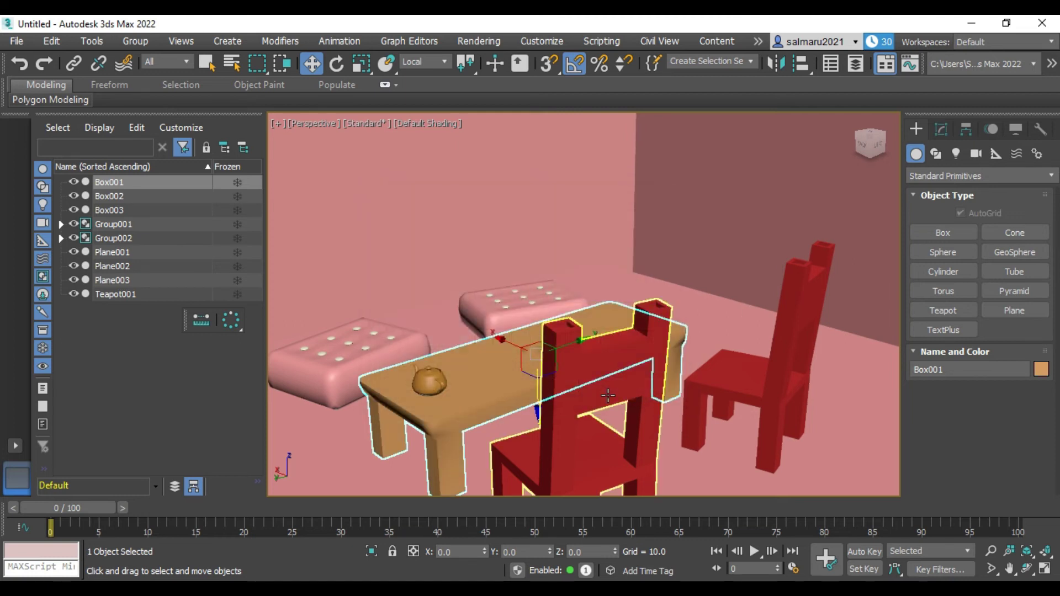
pyautogui.click(441, 373)
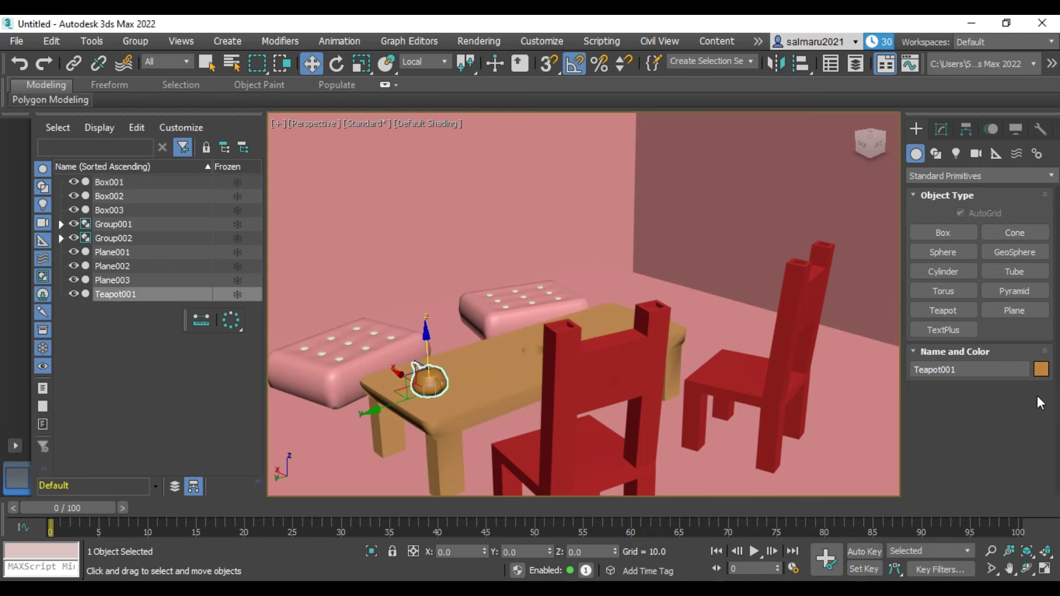
pyautogui.click(1041, 369)
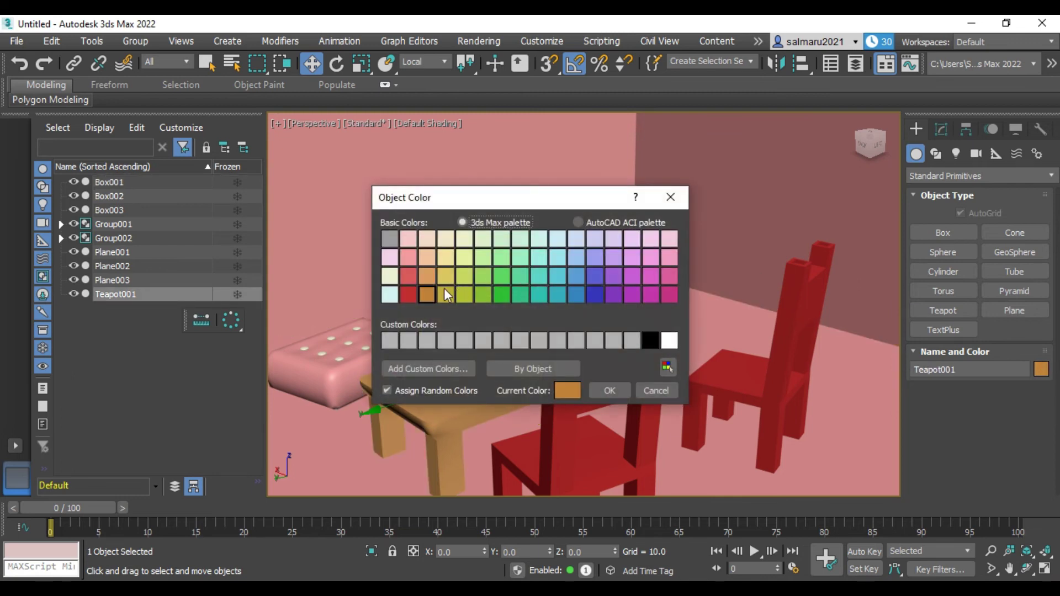
pyautogui.click(408, 295)
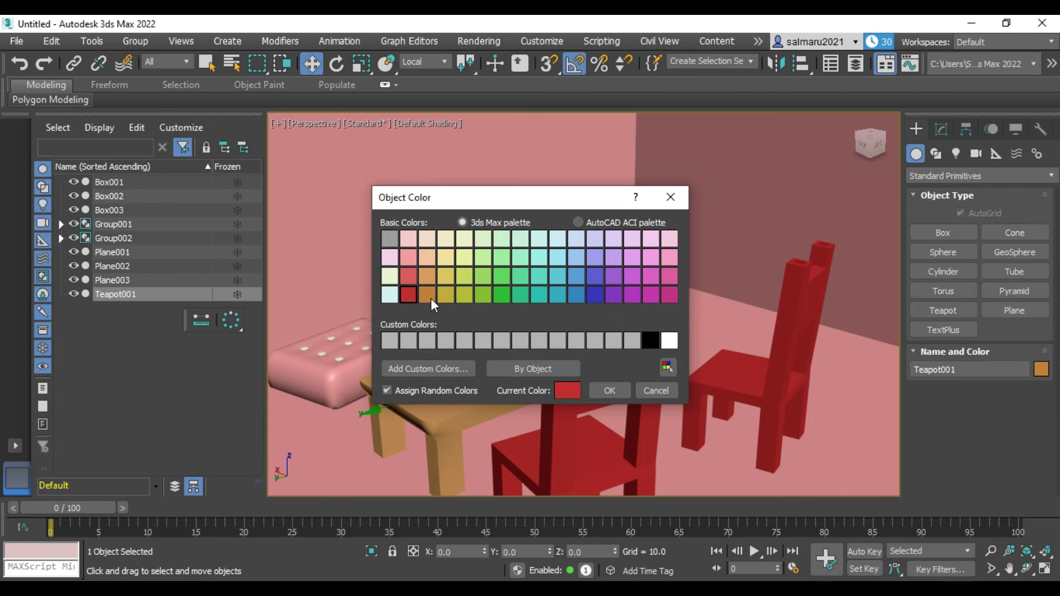
pyautogui.click(608, 391)
# - Rotate the teapot about its vertical Z axis by roughly -45°
pyautogui.click(773, 297)
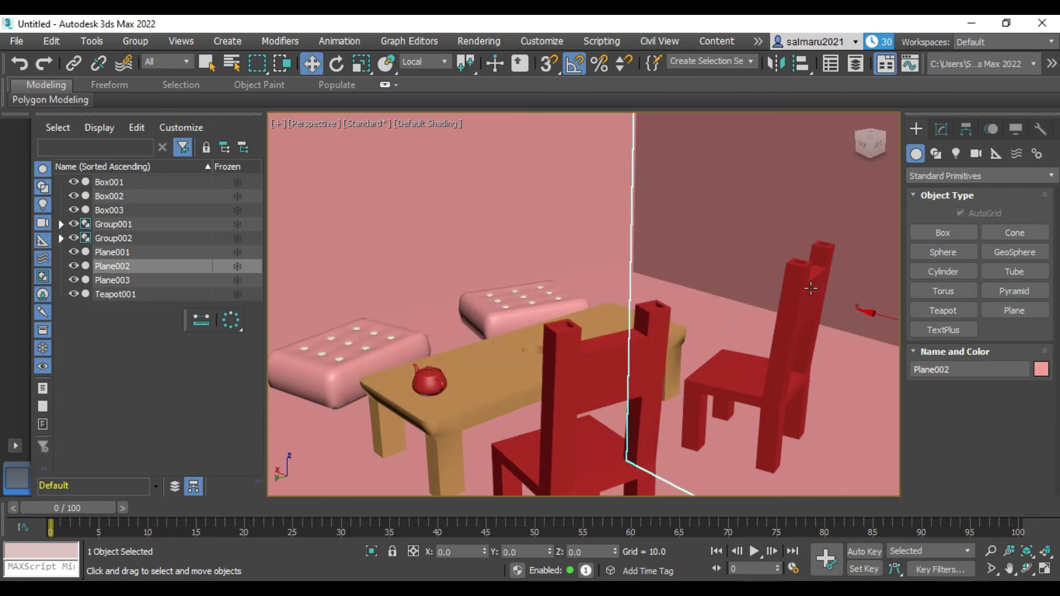
pyautogui.click(429, 381)
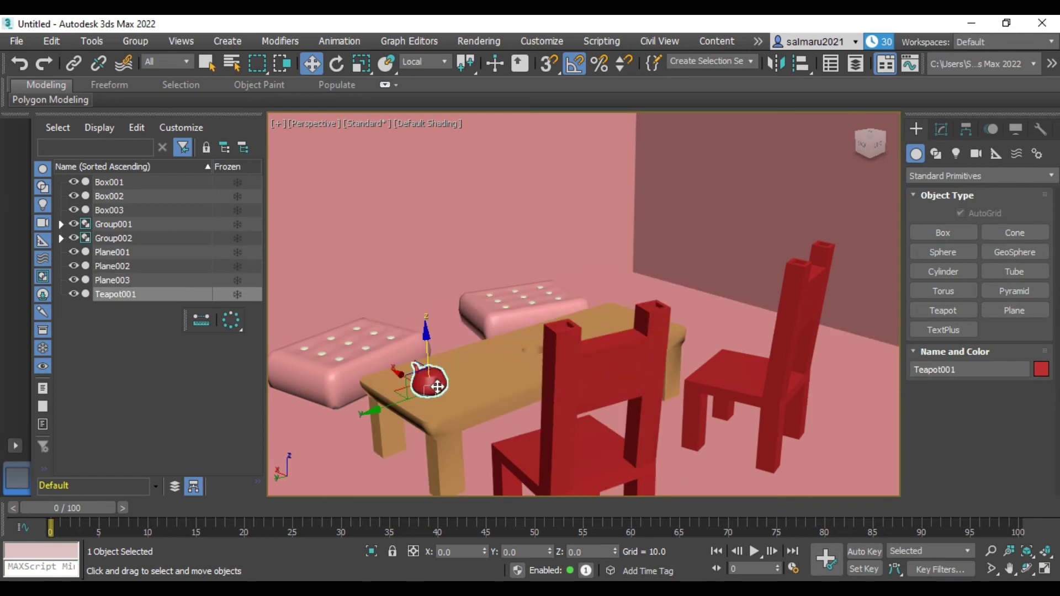
pyautogui.click(336, 64)
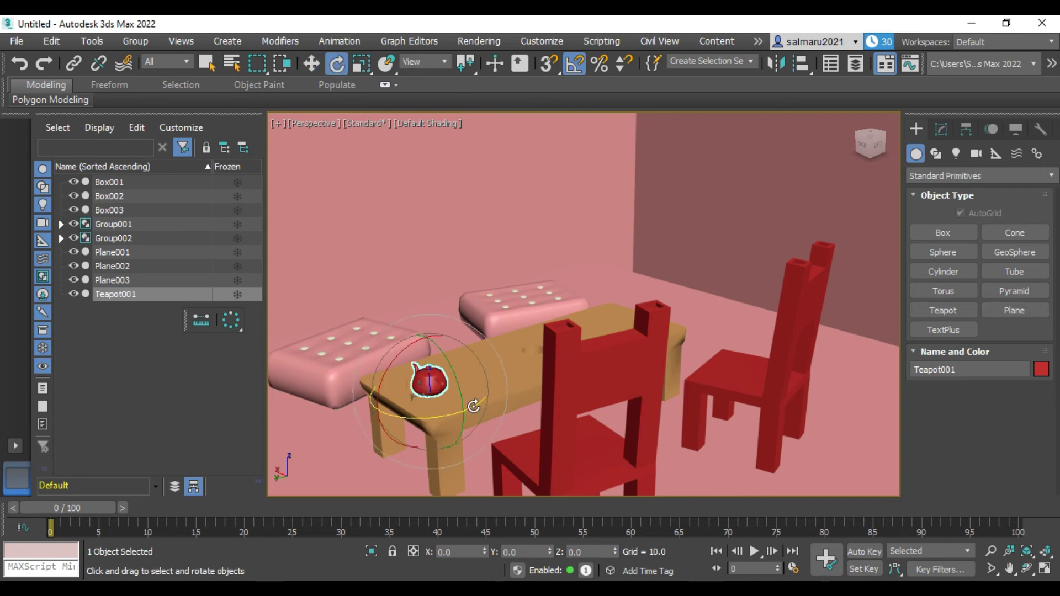
pyautogui.moveTo(471, 415); pyautogui.dragTo(440, 414)
# - Select the right wall, orbit around the room, then clear the selection
pyautogui.click(712, 284)
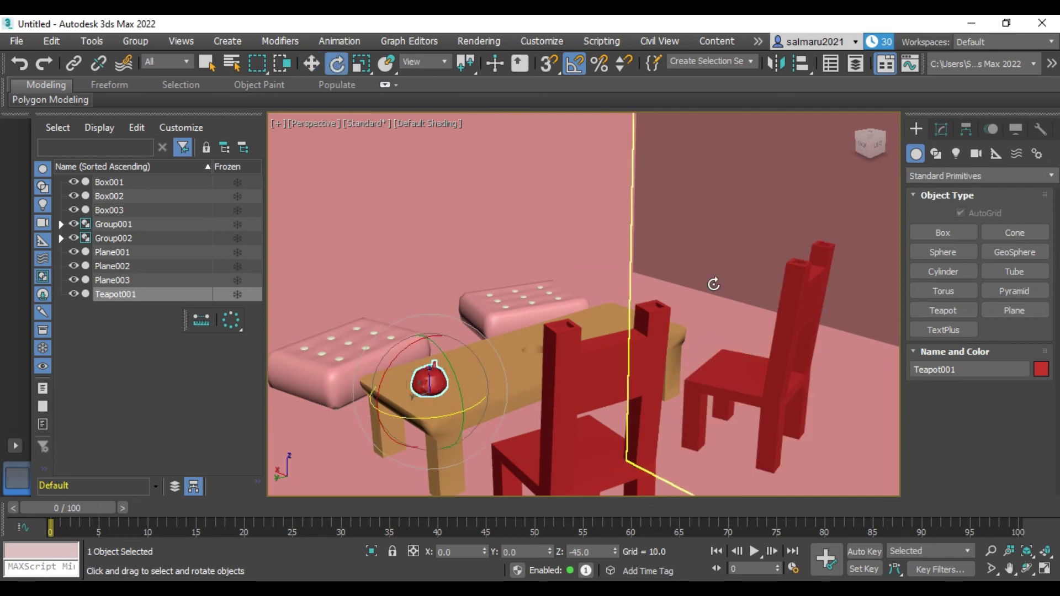
pyautogui.scroll(-3, 786, 200)
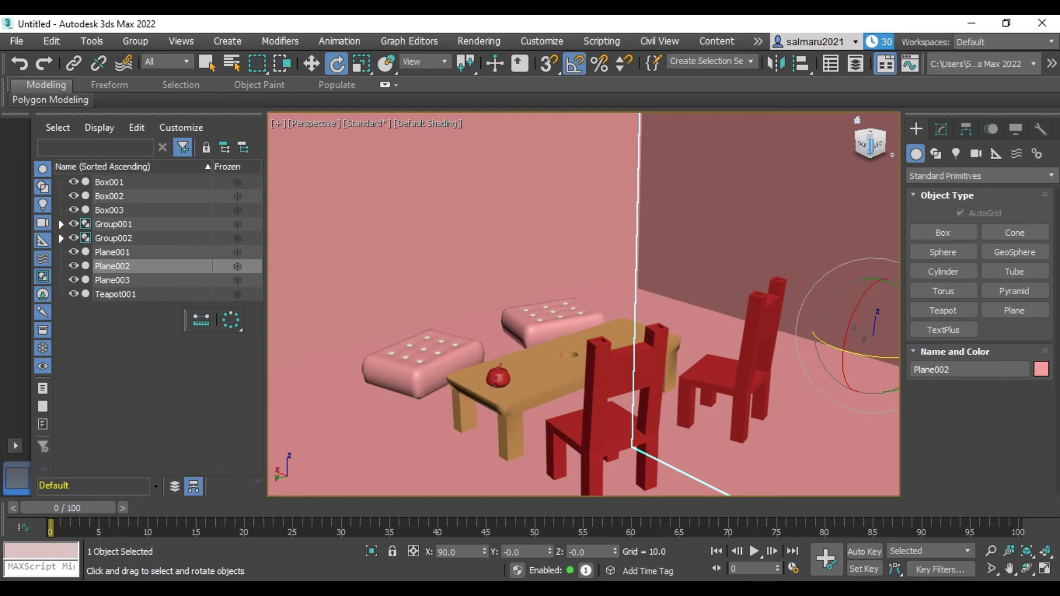
pyautogui.moveTo(868, 142); pyautogui.dragTo(600, 317)
pyautogui.keyDown('alt'); pyautogui.moveTo(600, 317); pyautogui.dragTo(507, 358, button='middle'); pyautogui.keyUp('alt')
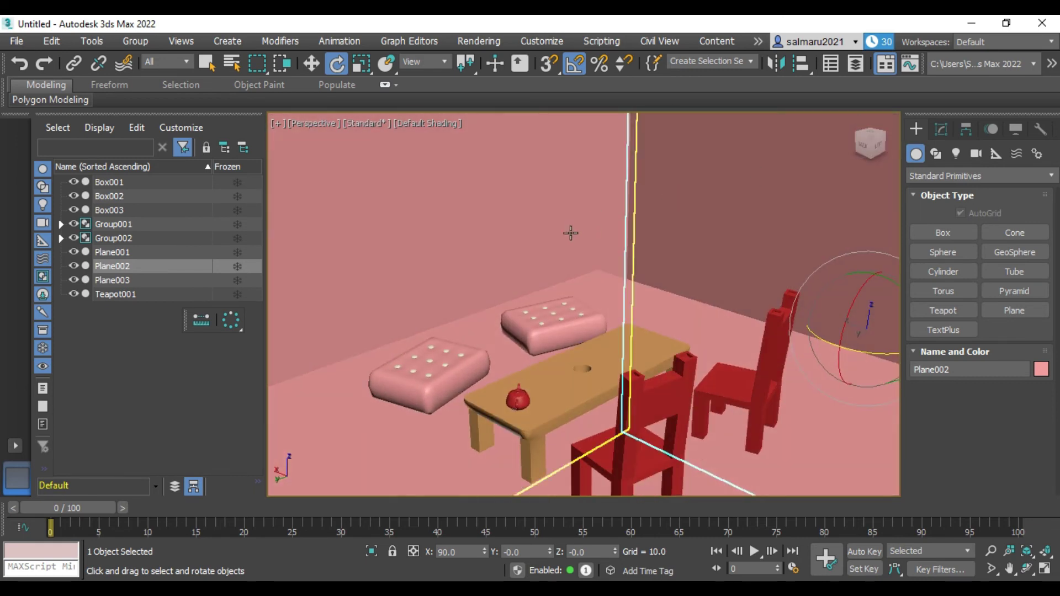
pyautogui.scroll(-5, 486, 359)
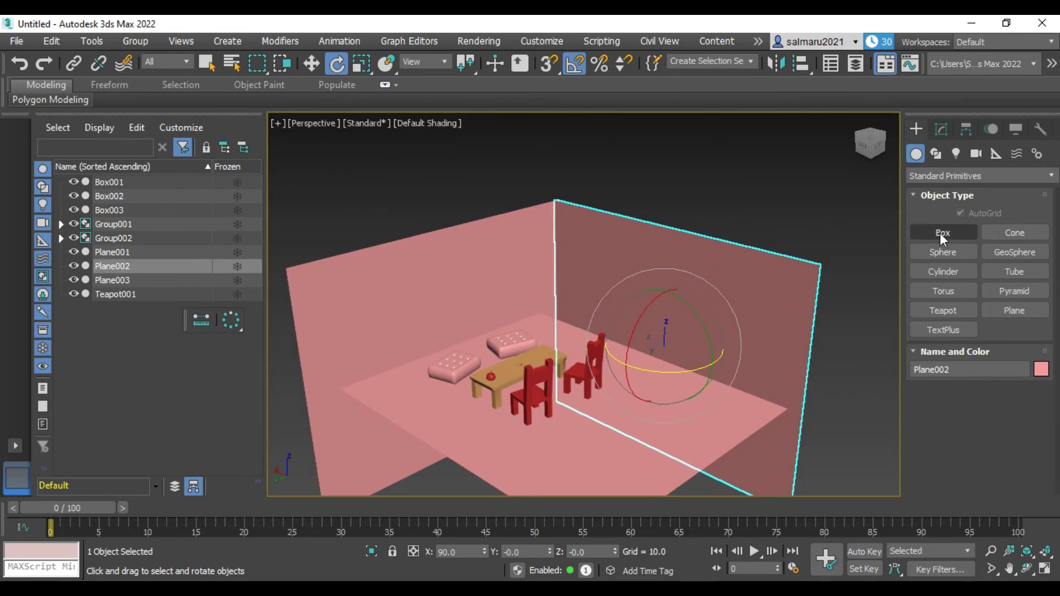
pyautogui.click(890, 386)
# - Toggle the four-viewport layout with Alt+W and return to the maximized perspective
pyautogui.keyDown('alt'); pyautogui.moveTo(890, 379); pyautogui.dragTo(850, 387, button='middle'); pyautogui.keyUp('alt')
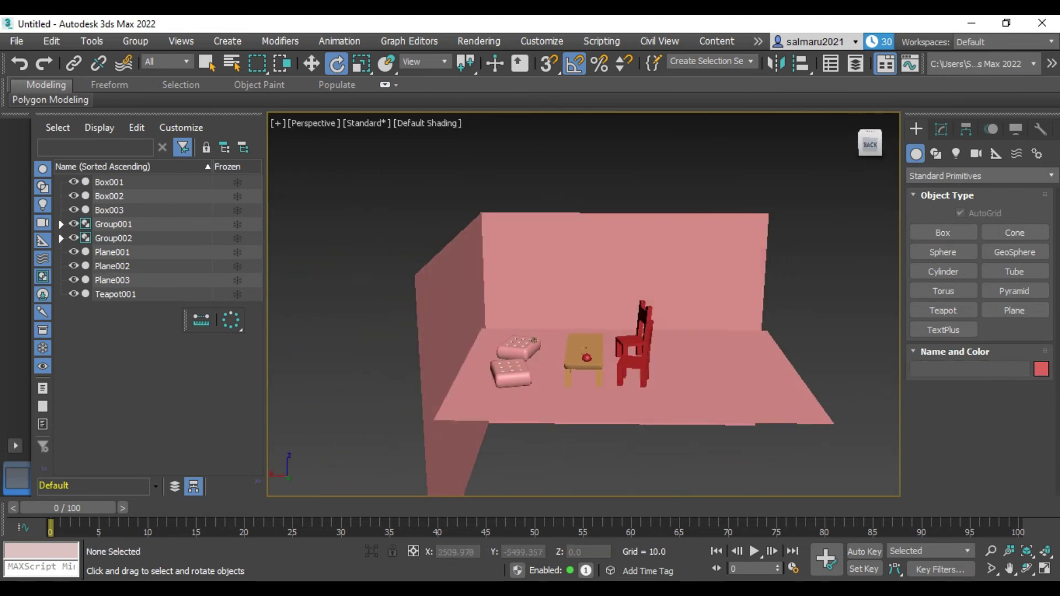
pyautogui.keyDown('alt'); pyautogui.moveTo(534, 341); pyautogui.dragTo(557, 339, button='middle'); pyautogui.keyUp('alt')
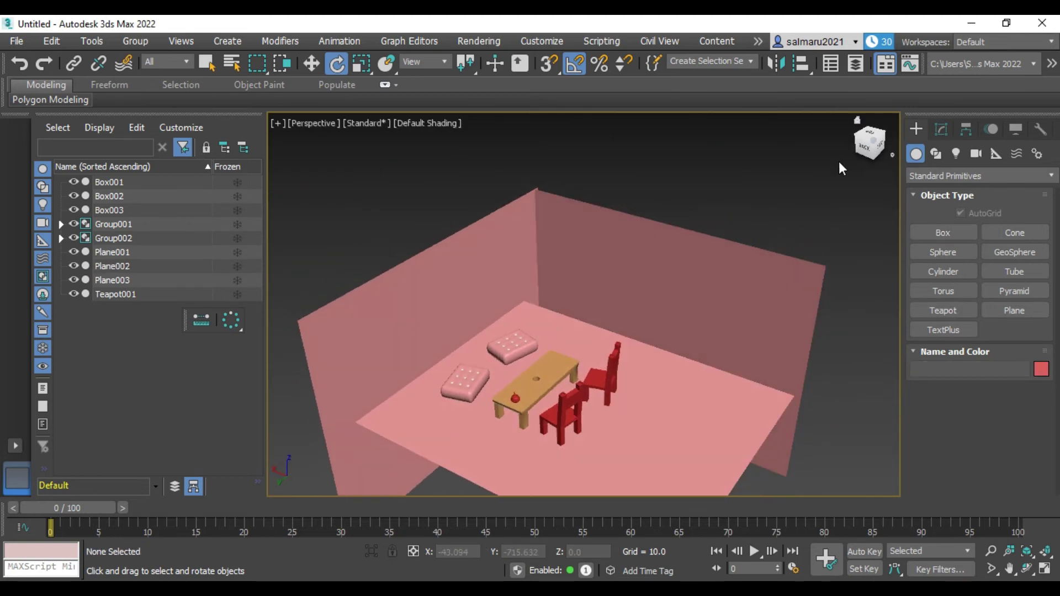
pyautogui.scroll(5, 840, 459)
pyautogui.scroll(-5, 840, 459)
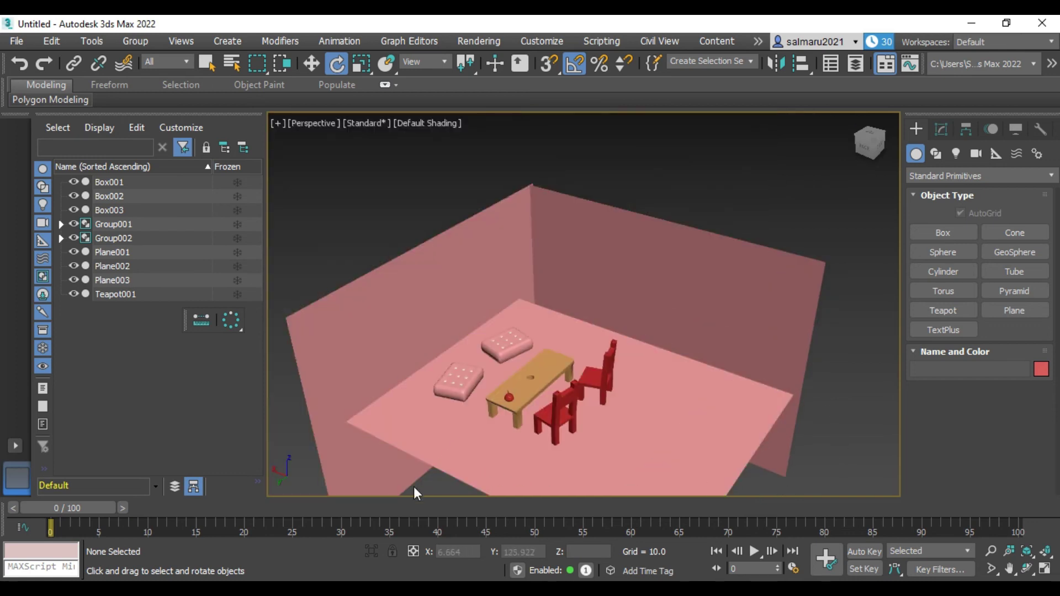
pyautogui.moveTo(872, 153); pyautogui.dragTo(869, 148)
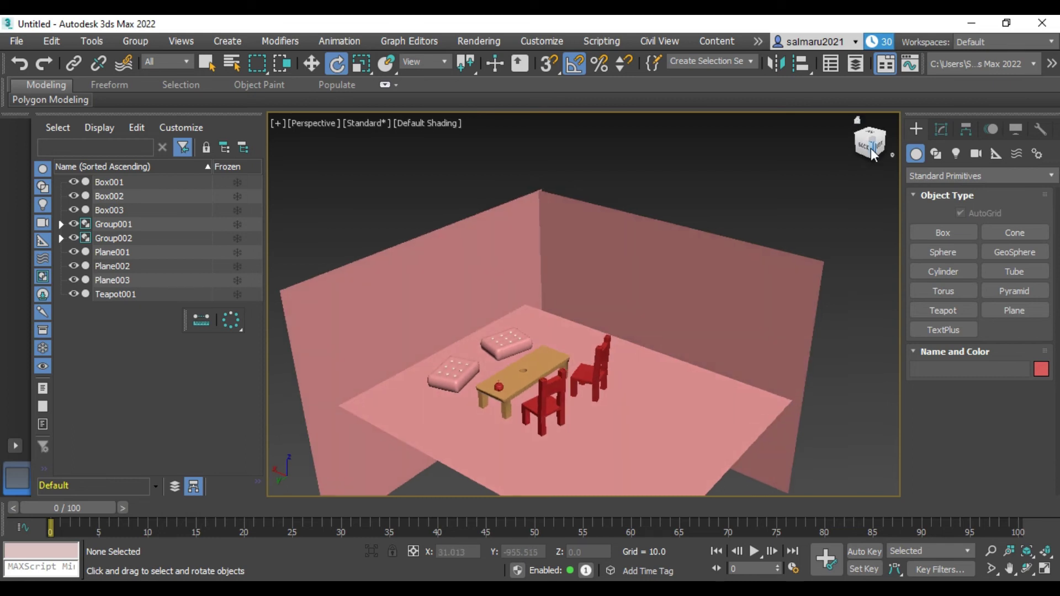
pyautogui.hotkey('alt', 'w')
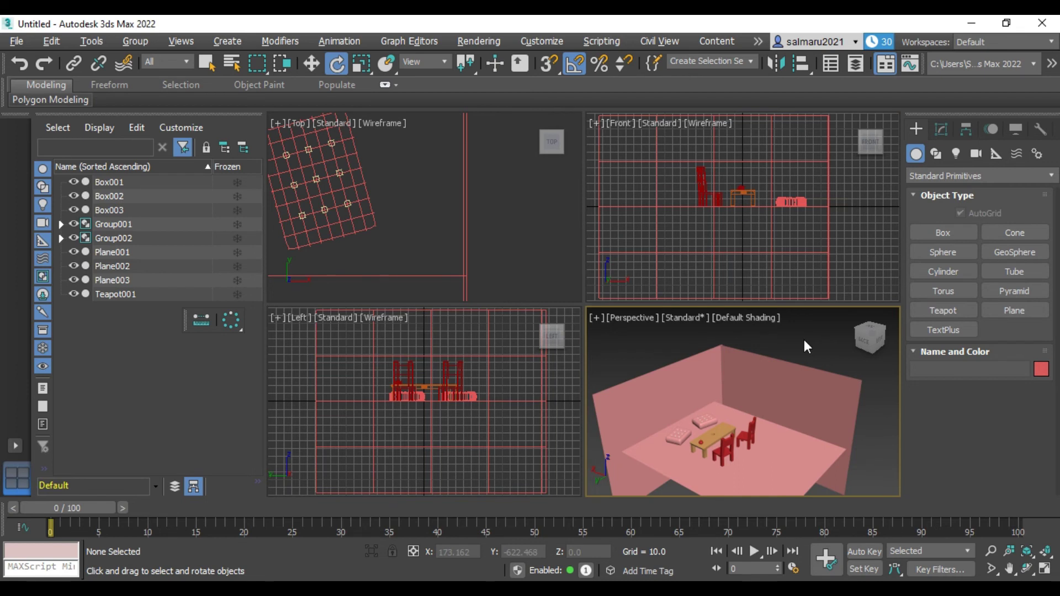
pyautogui.hotkey('alt', 'w')
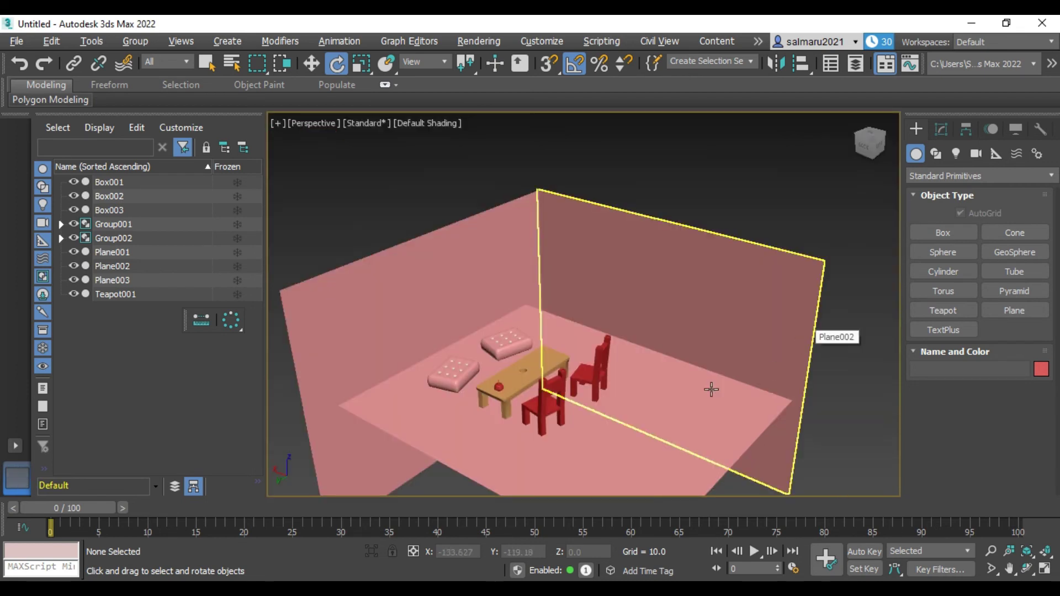
pyautogui.scroll(3, 511, 418)
# - Set the floor plane's object colour to cream
pyautogui.click(711, 244)
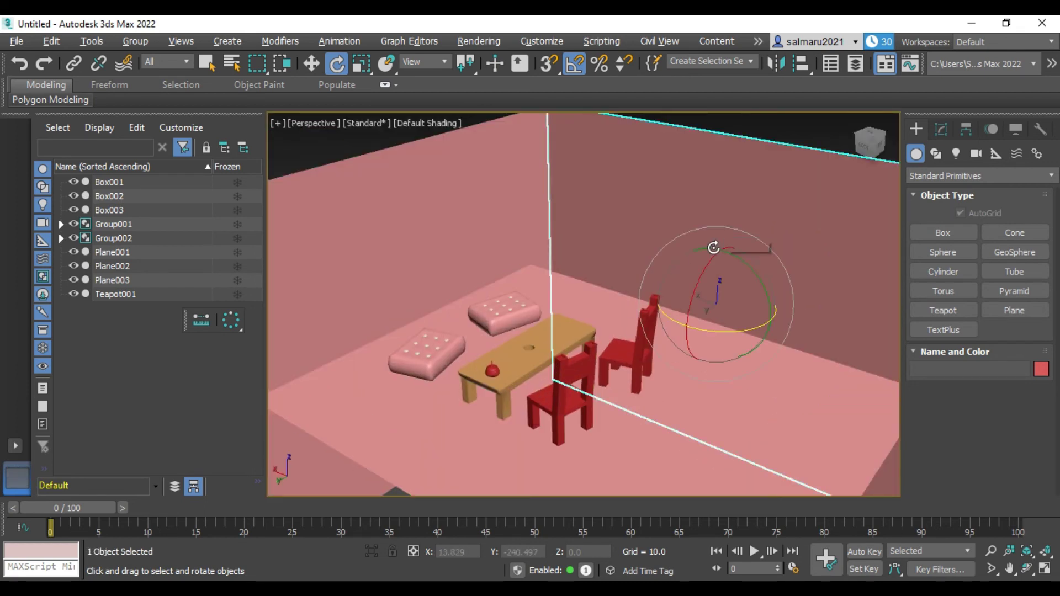
pyautogui.click(766, 432)
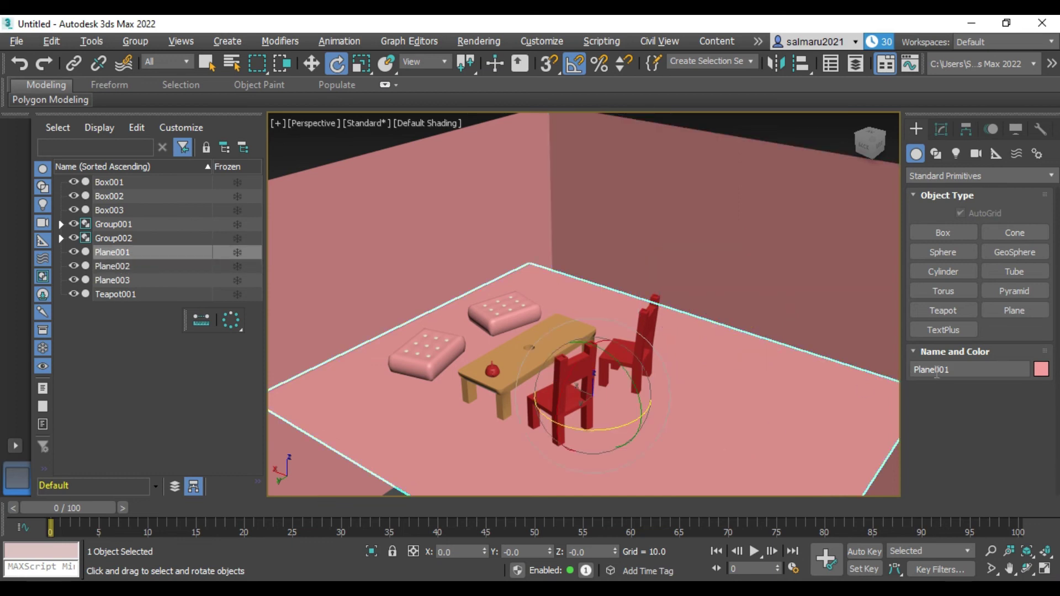
pyautogui.click(1041, 369)
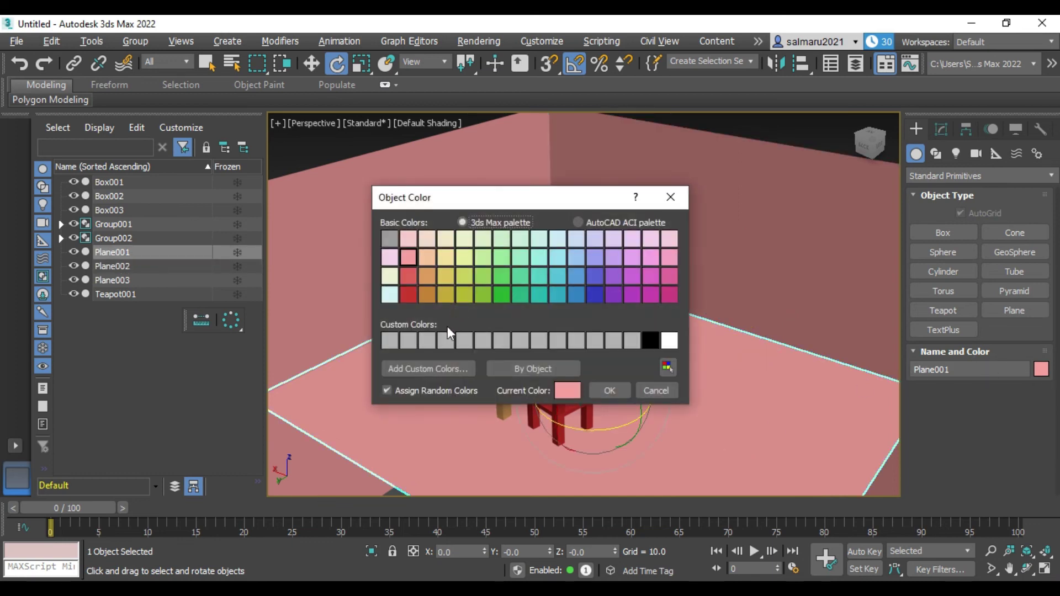
pyautogui.click(393, 280)
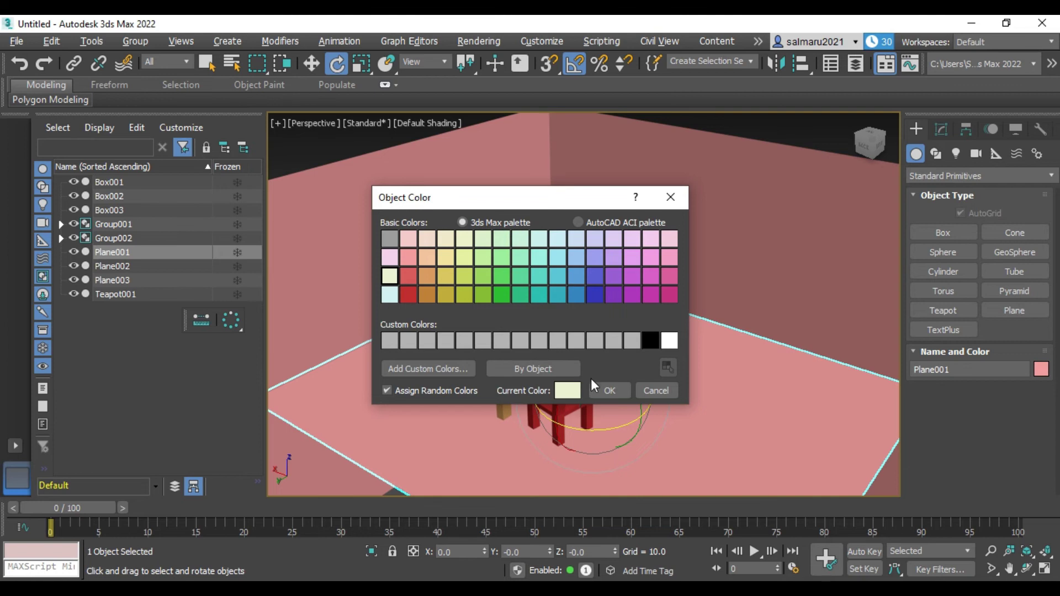
pyautogui.click(610, 390)
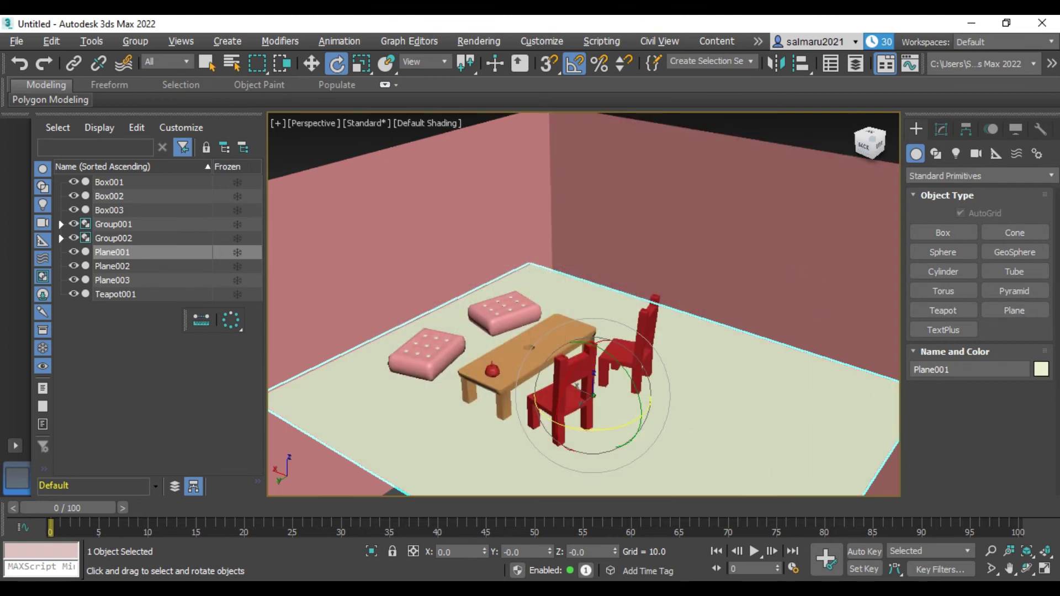
pyautogui.moveTo(872, 145); pyautogui.dragTo(839, 146)
# - Select the back and right walls together and colour them orange
pyautogui.click(813, 144)
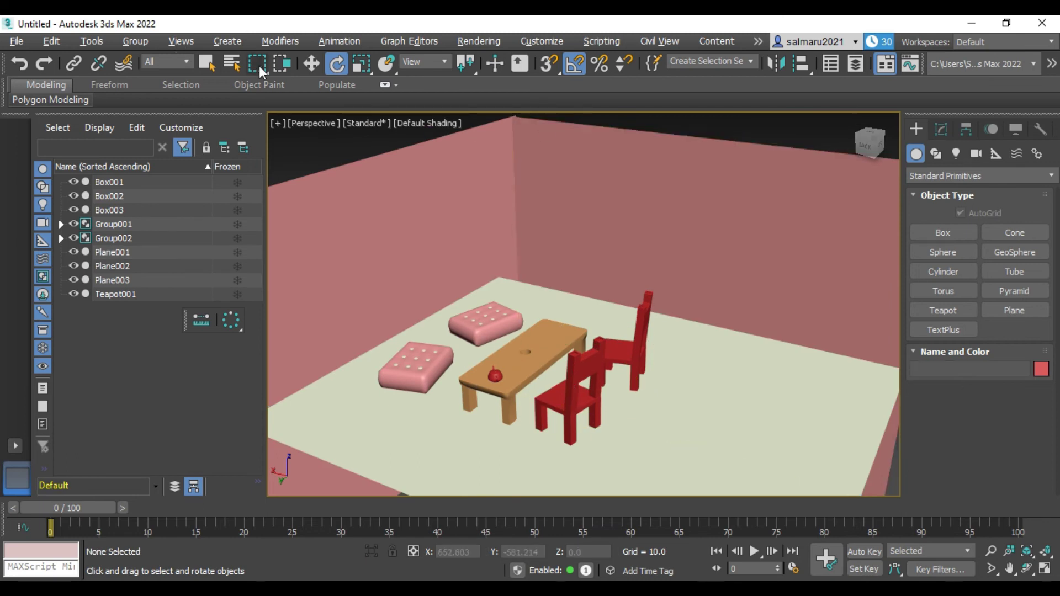
pyautogui.click(209, 64)
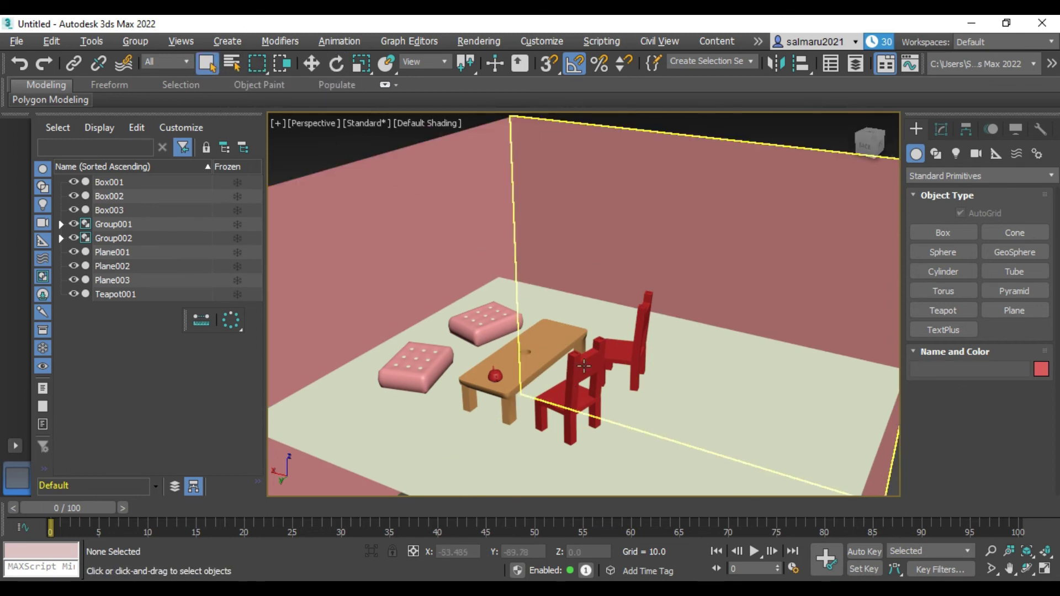
pyautogui.scroll(3, 422, 367)
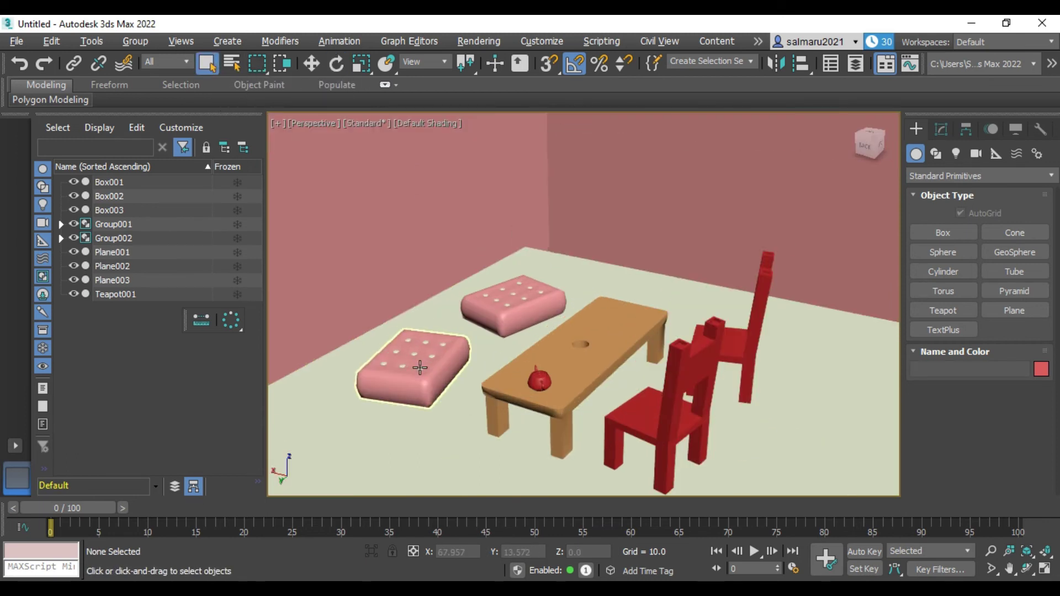
pyautogui.click(404, 215)
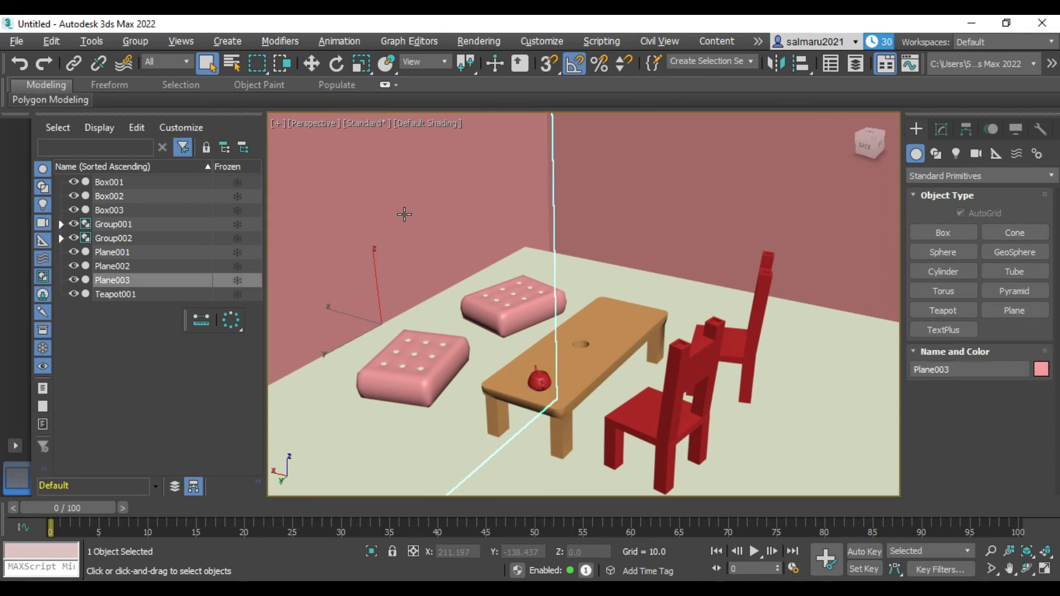
pyautogui.keyDown('ctrl'); pyautogui.click(671, 184); pyautogui.keyUp('ctrl')
pyautogui.click(1041, 369)
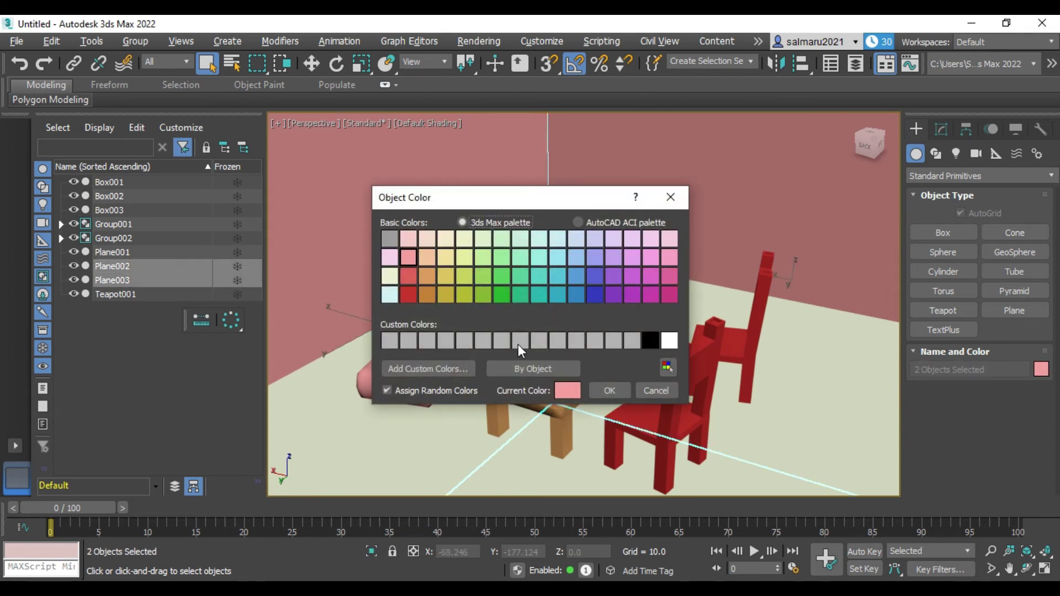
pyautogui.click(426, 294)
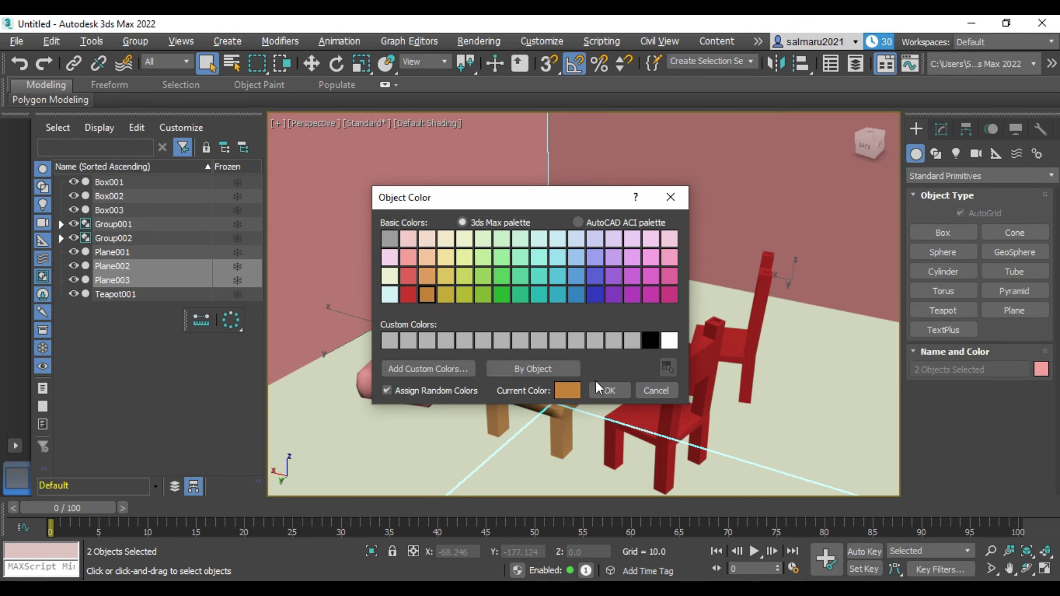
pyautogui.click(599, 390)
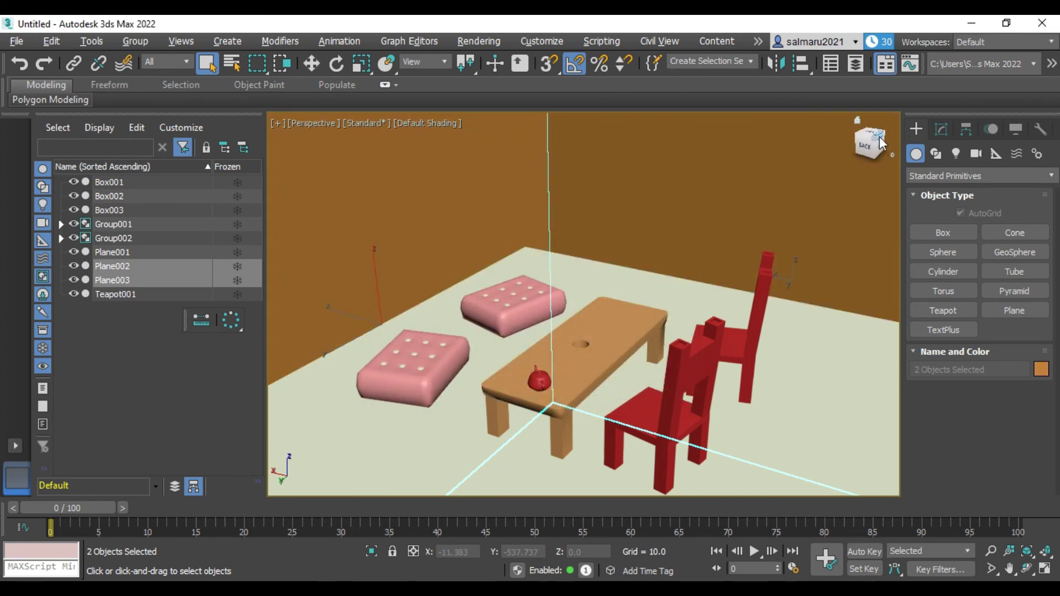
pyautogui.moveTo(881, 144); pyautogui.dragTo(877, 232)
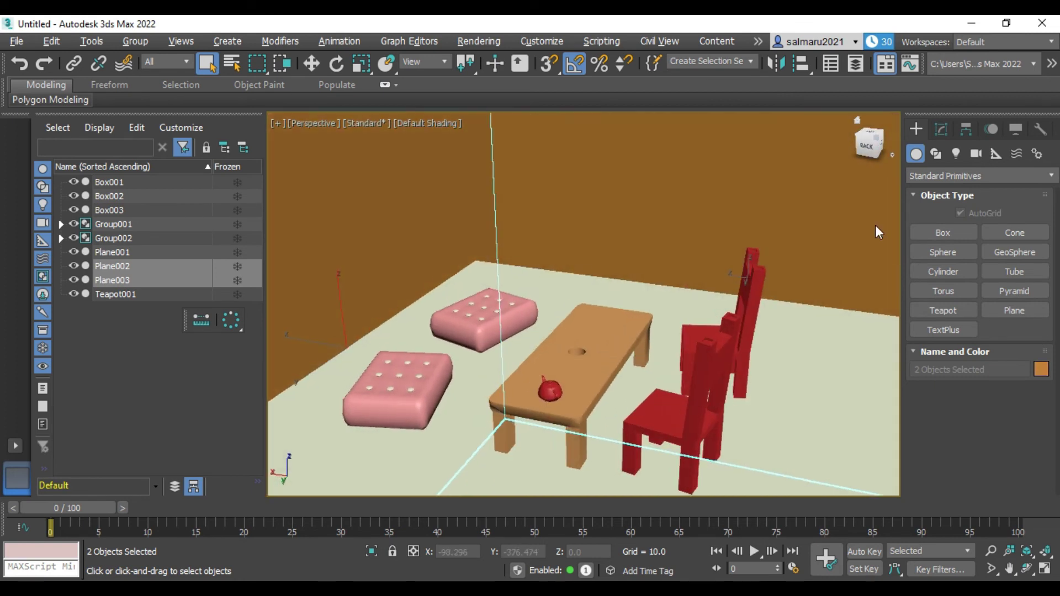
pyautogui.rightClick(664, 226)
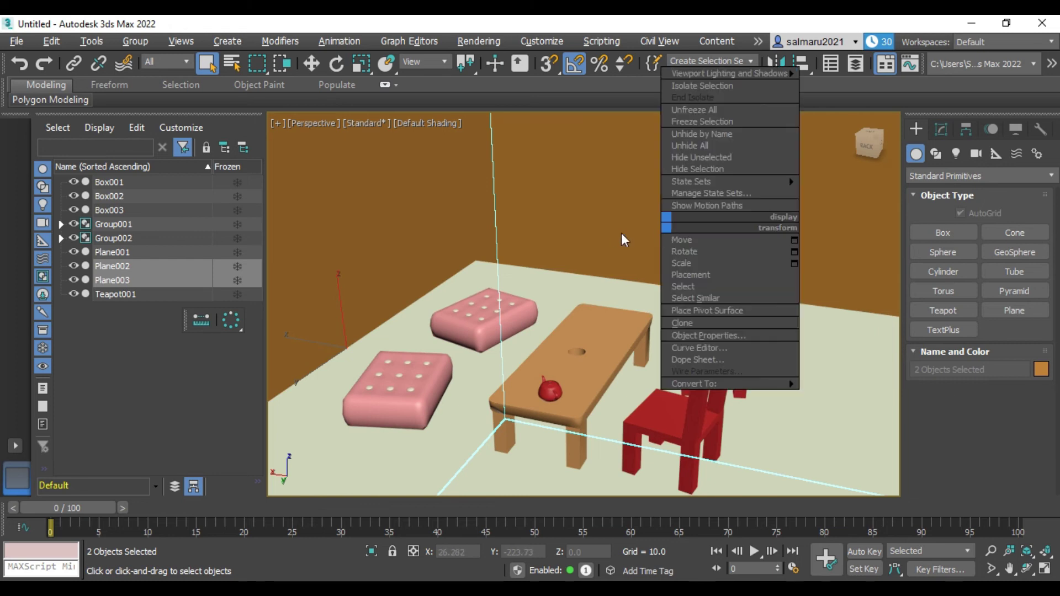
# - Deselect the walls, then zoom, orbit and pan to frame the table, cushions and chairs
pyautogui.scroll(-3, 608, 243)
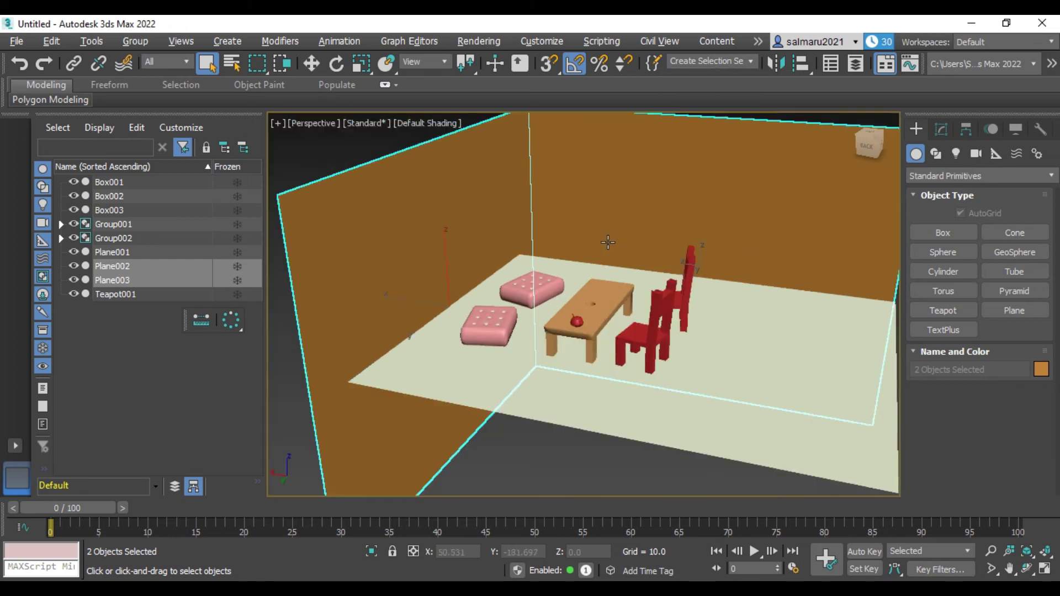
pyautogui.click(545, 443)
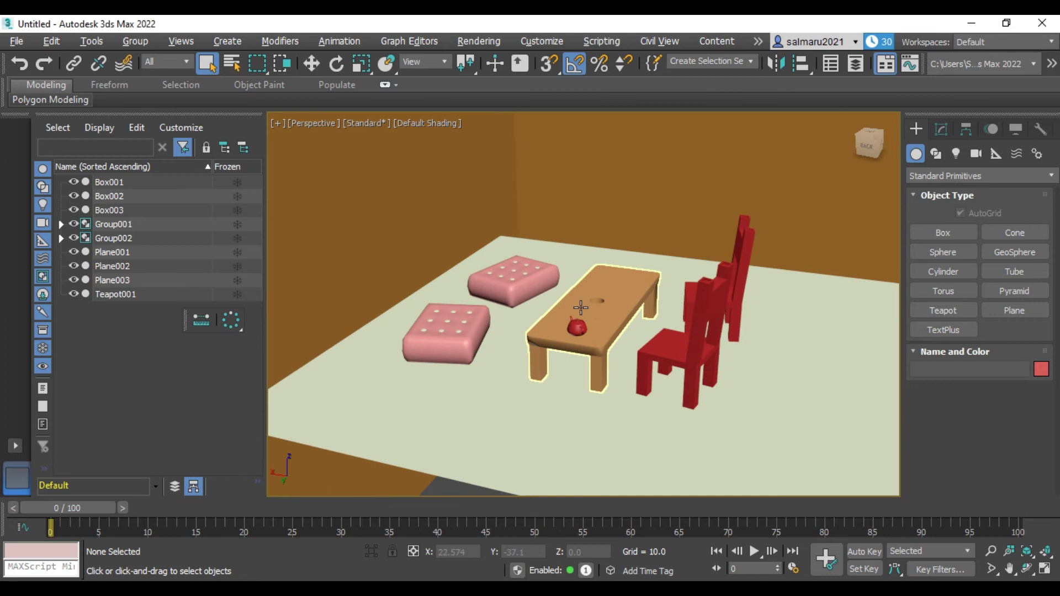
pyautogui.scroll(3, 577, 312)
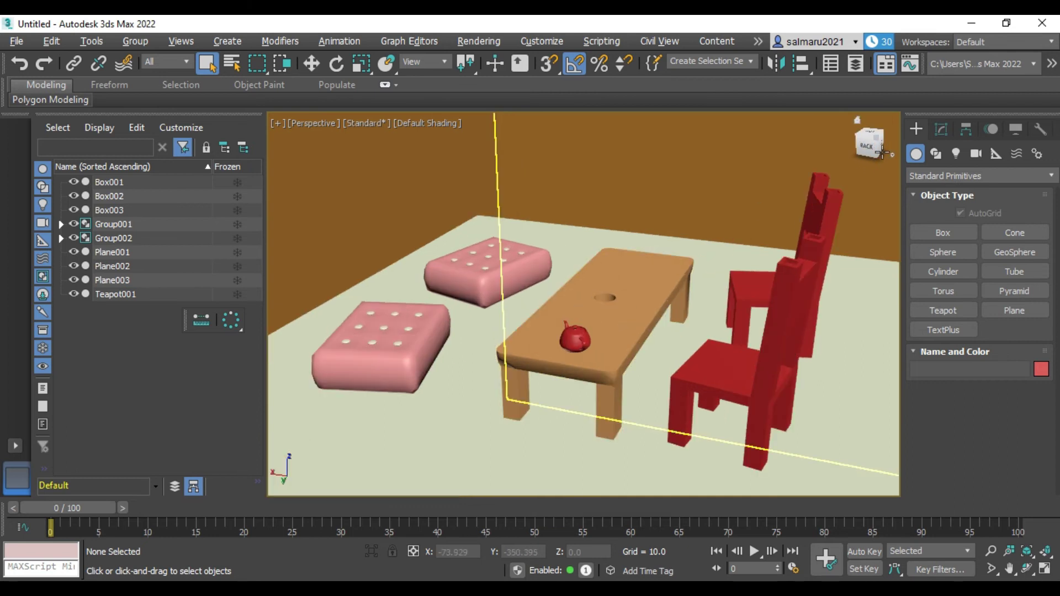
pyautogui.moveTo(864, 139); pyautogui.dragTo(839, 141)
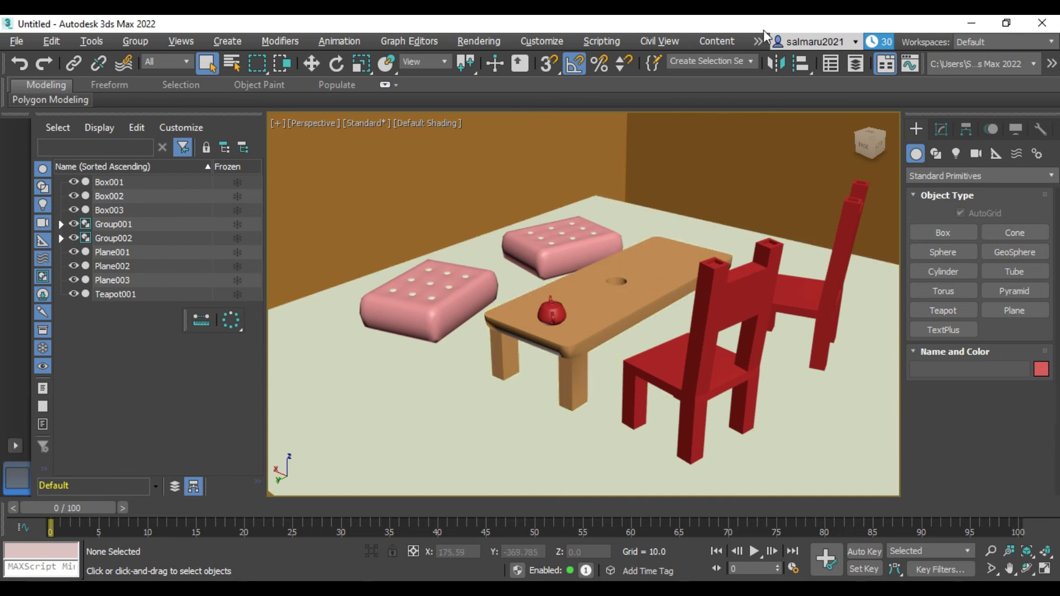
pyautogui.moveTo(863, 143)
pyautogui.mouseDown()
pyautogui.moveTo(853, 144)
pyautogui.moveTo(866, 144)
pyautogui.mouseUp()
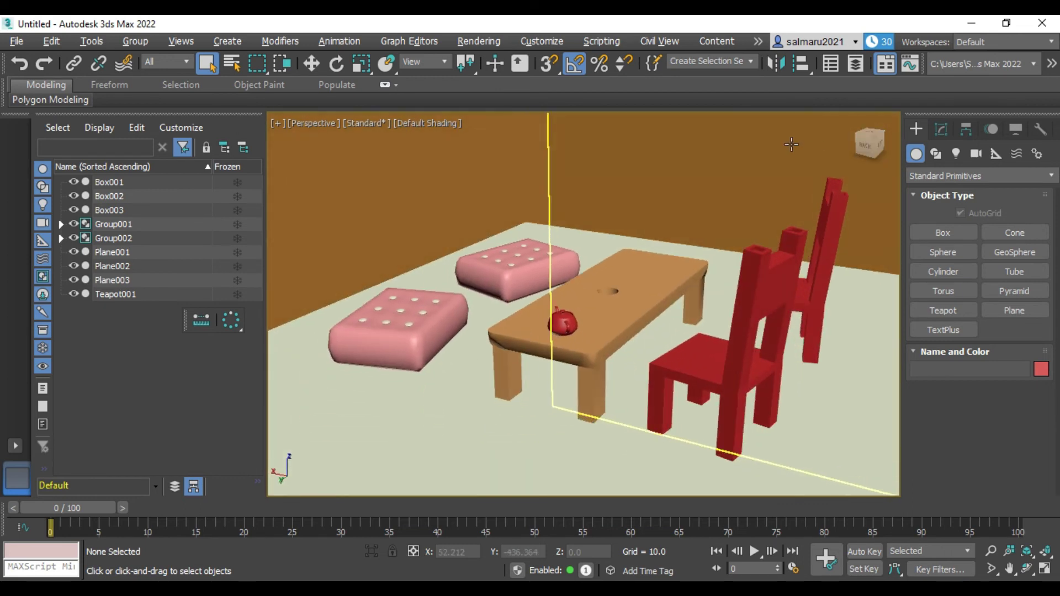
pyautogui.scroll(3, 791, 144)
pyautogui.scroll(-3, 791, 144)
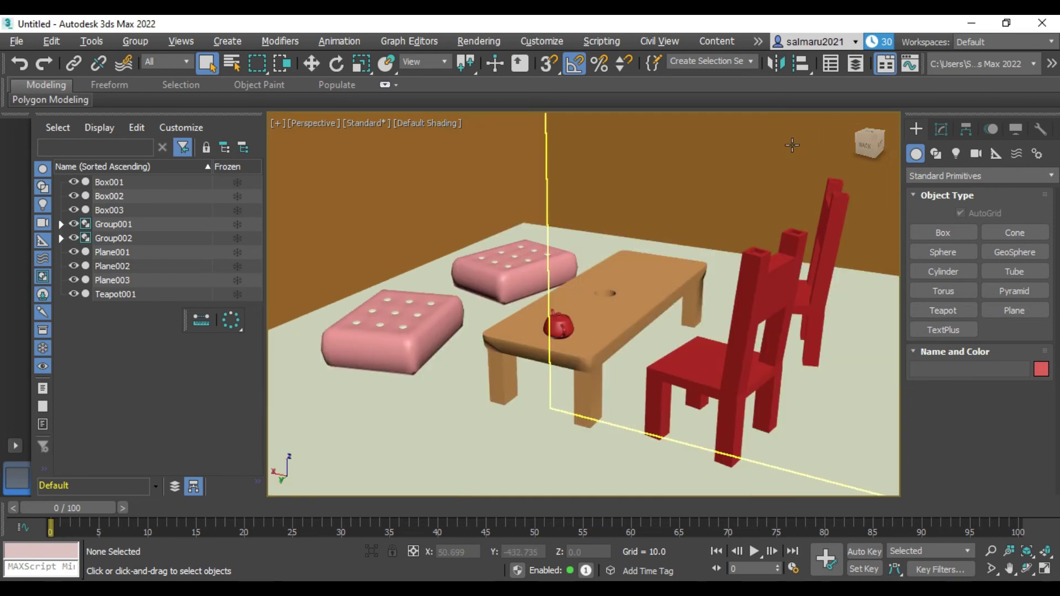
pyautogui.moveTo(792, 145)
pyautogui.mouseDown(button='middle')
pyautogui.moveTo(779, 157)
pyautogui.moveTo(787, 152)
pyautogui.mouseUp(button='middle')
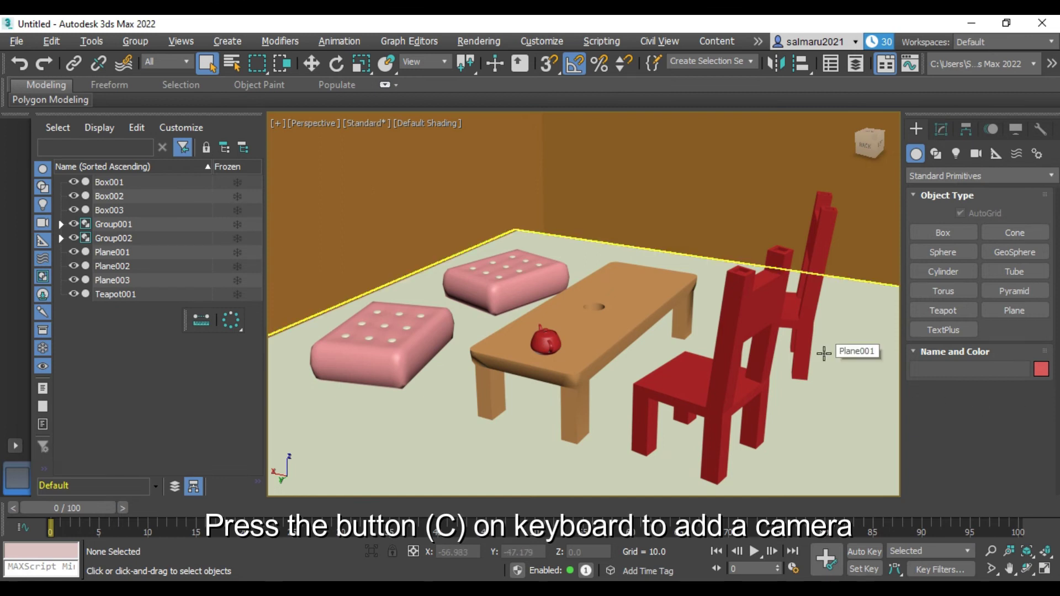
# - Create a physical camera from the current view, restore four viewports, and make lower-left a shaded Perspective view
pyautogui.hotkey('ctrl', 'c')
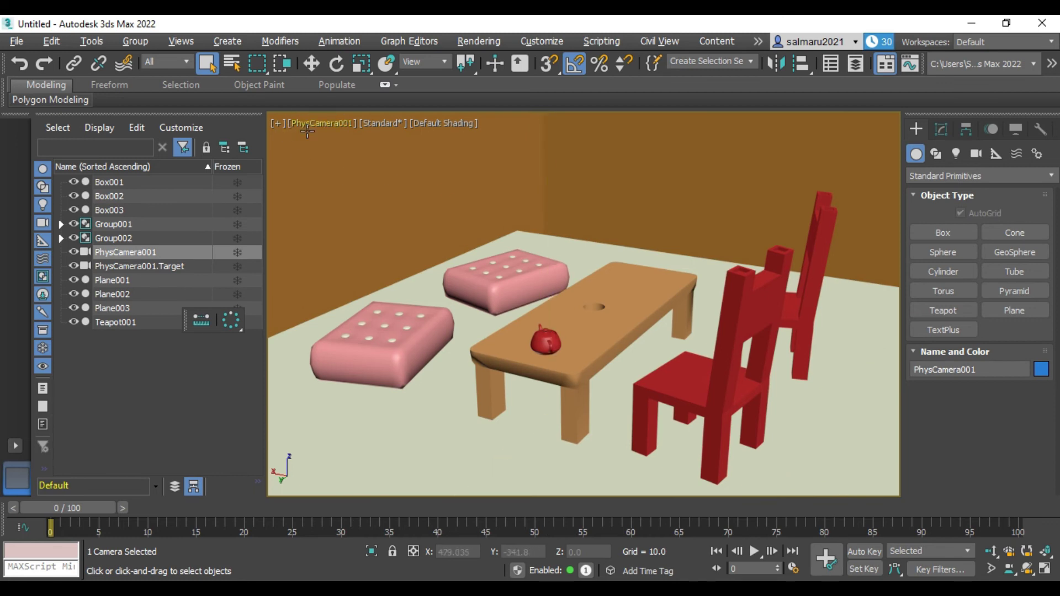
pyautogui.hotkey('alt', 'w')
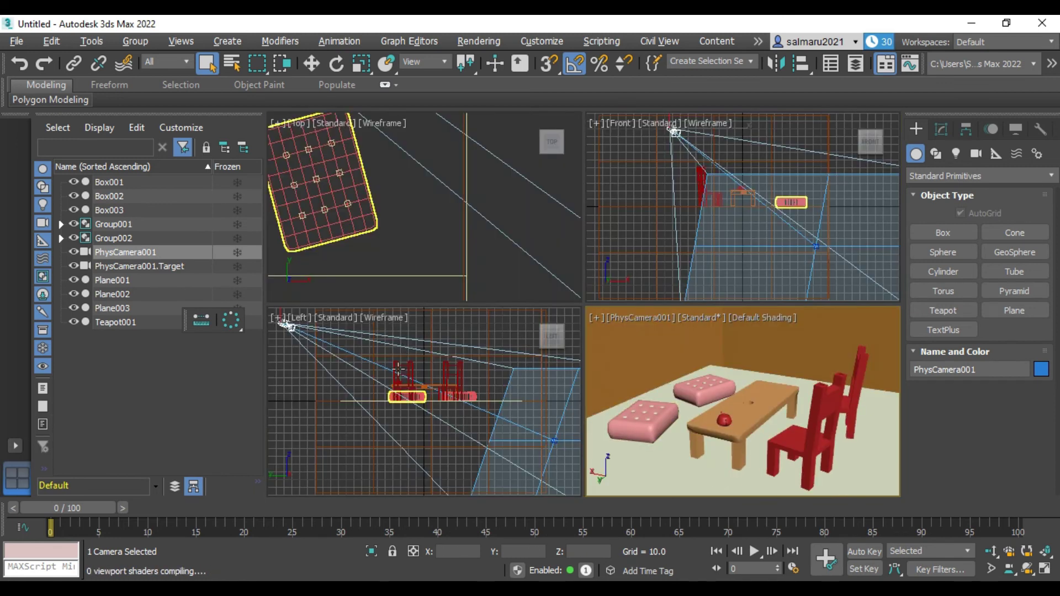
pyautogui.scroll(-3, 423, 398)
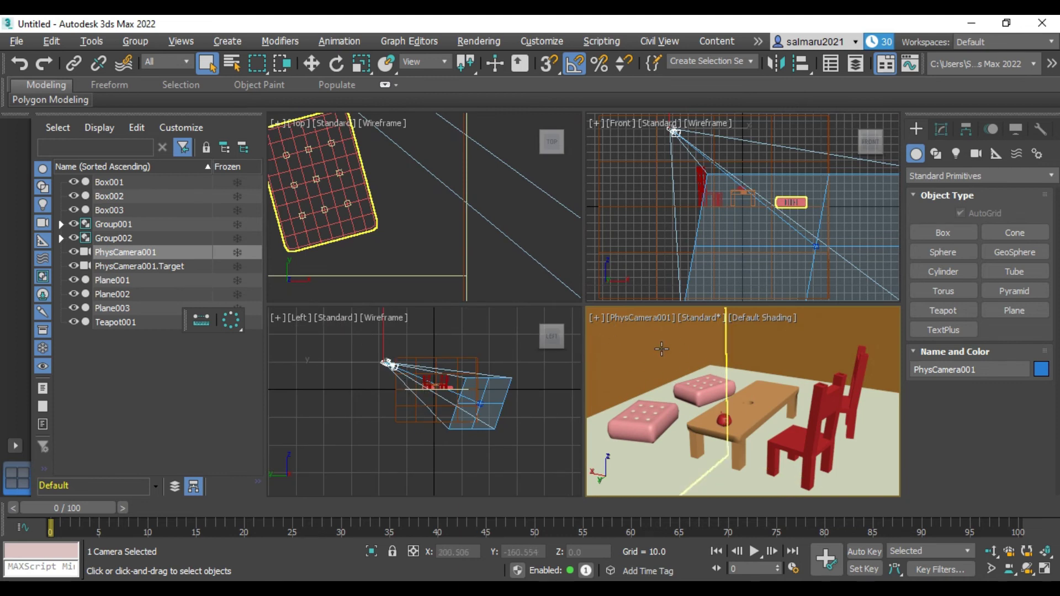
pyautogui.click(382, 317)
pyautogui.click(390, 333)
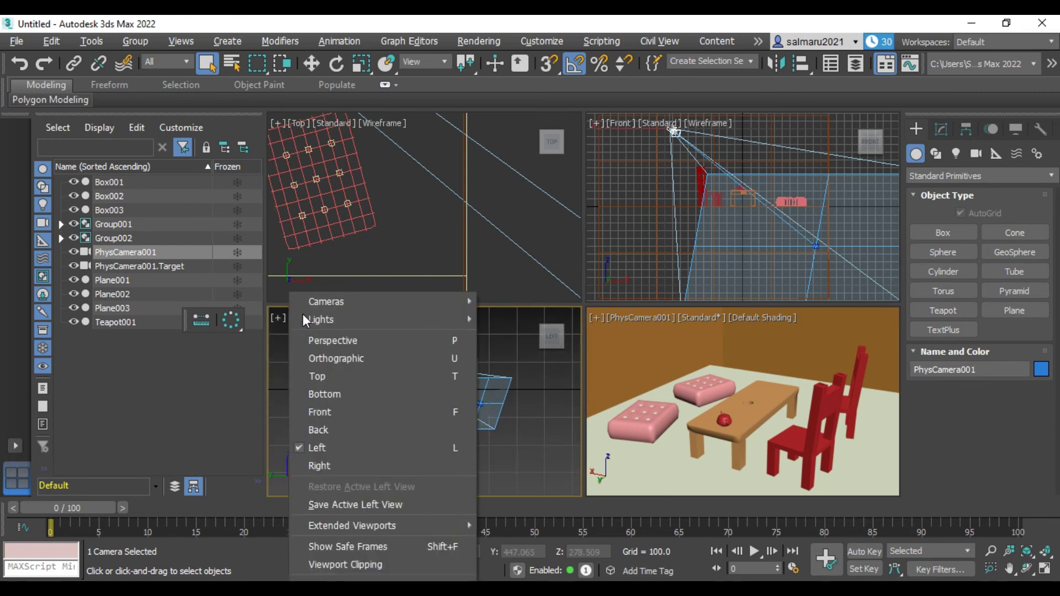
pyautogui.click(329, 338)
# - Move the physical camera along its X axis to reframe the room
pyautogui.click(332, 425)
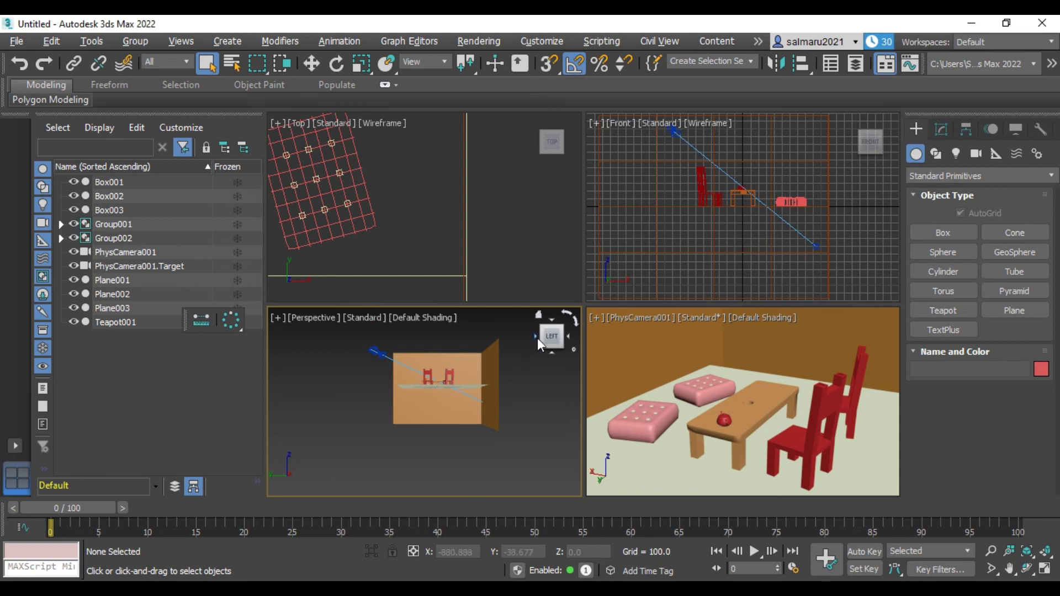
pyautogui.moveTo(556, 340); pyautogui.dragTo(557, 343)
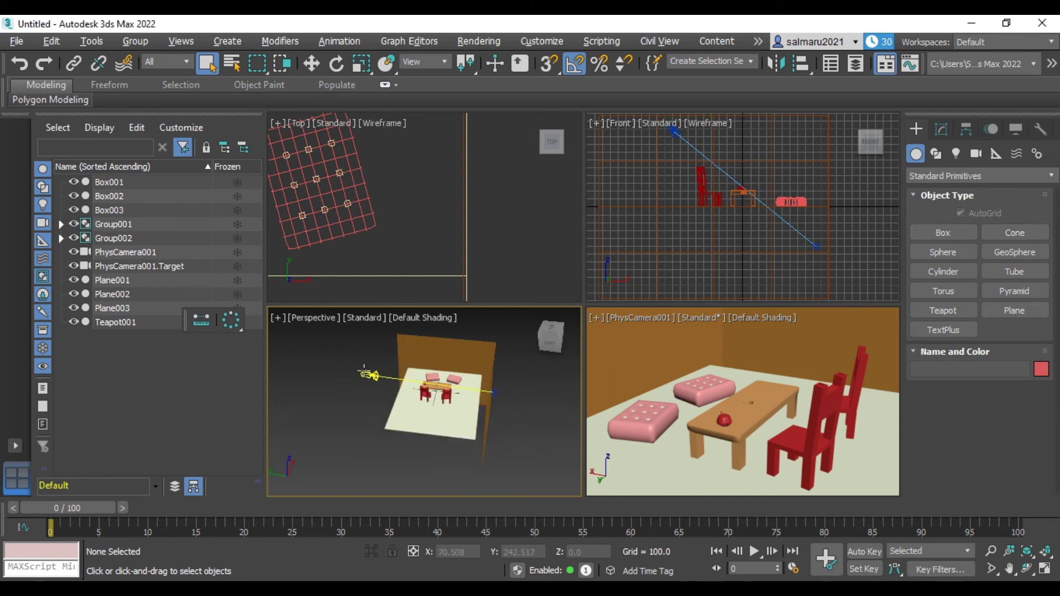
pyautogui.click(363, 376)
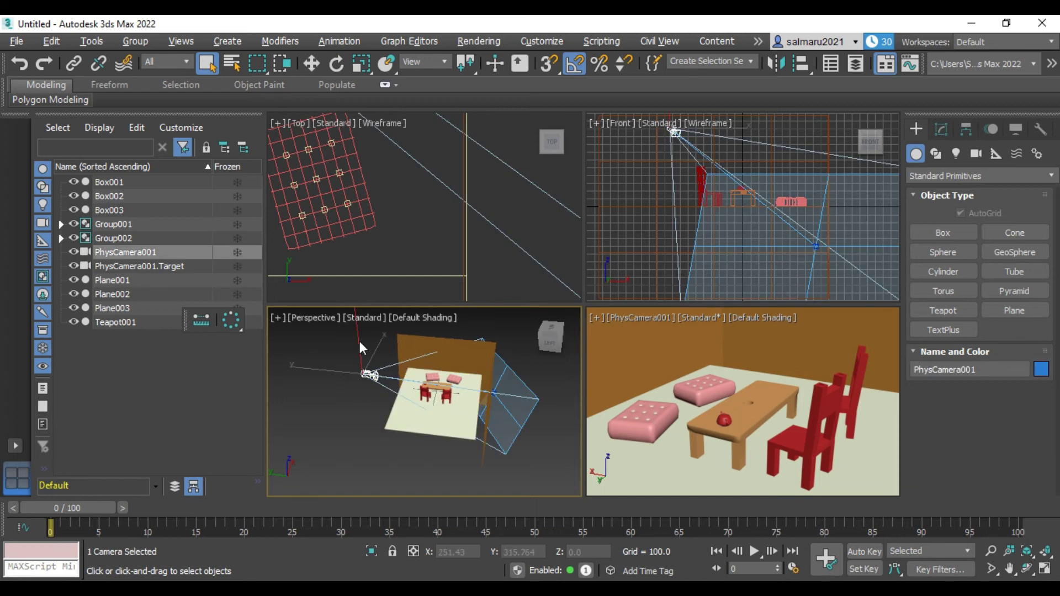
pyautogui.click(311, 64)
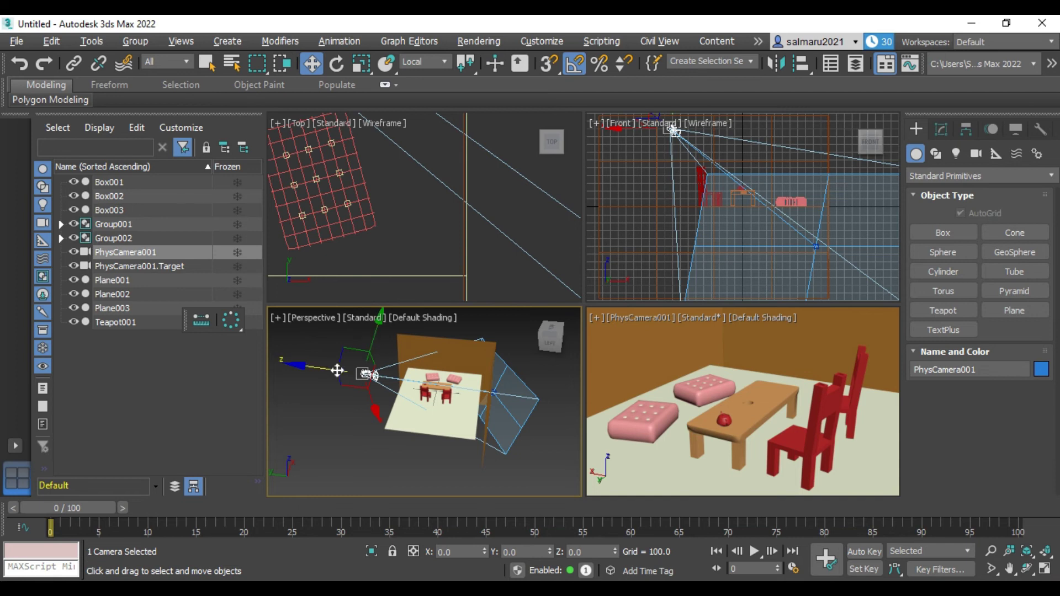
pyautogui.moveTo(368, 400); pyautogui.dragTo(357, 341)
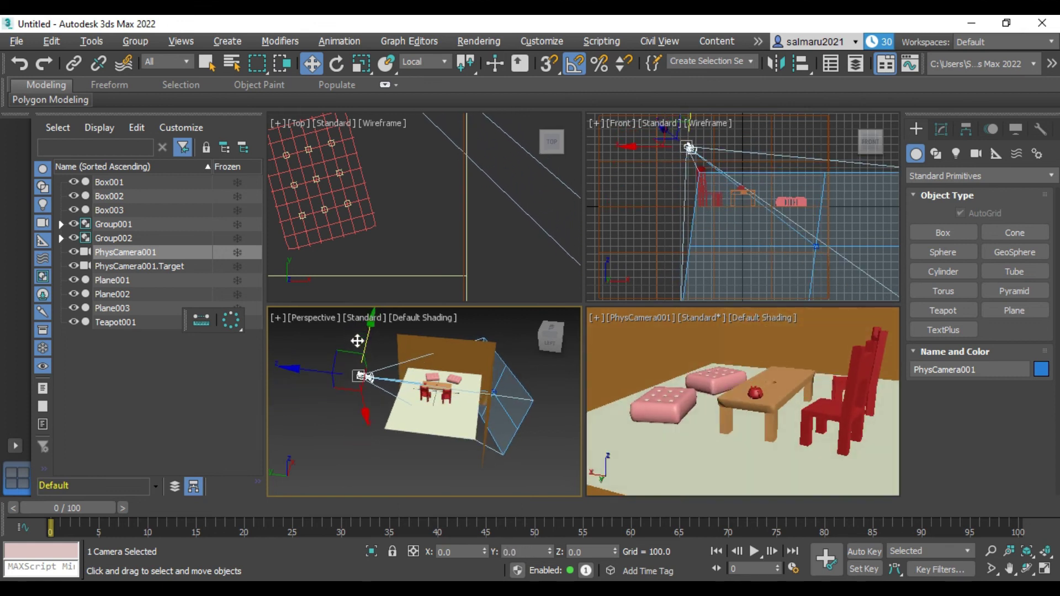
pyautogui.moveTo(357, 341); pyautogui.dragTo(358, 340)
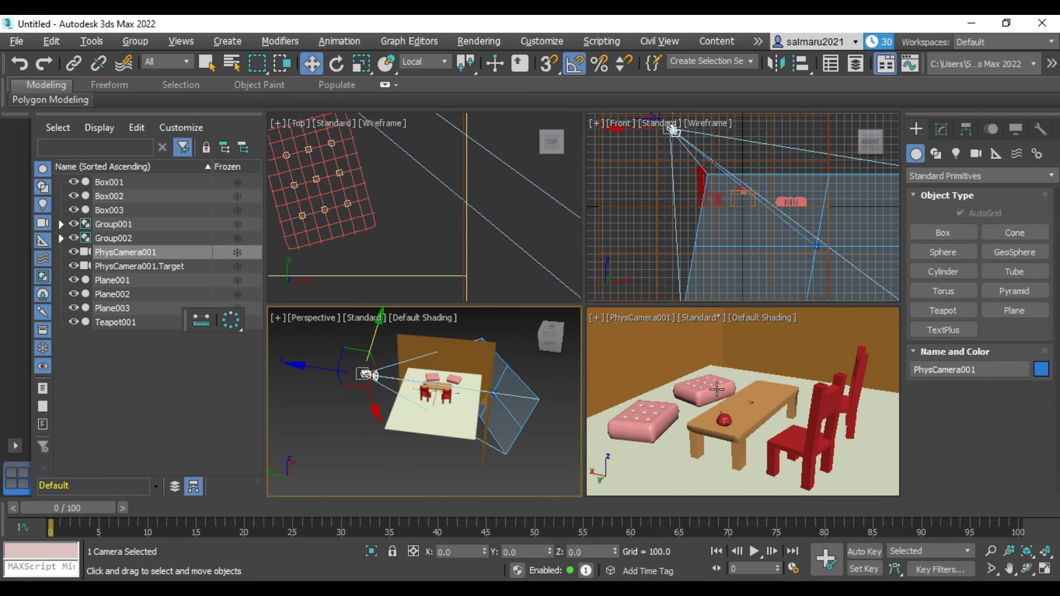
pyautogui.click(179, 44)
pyautogui.moveTo(220, 183)
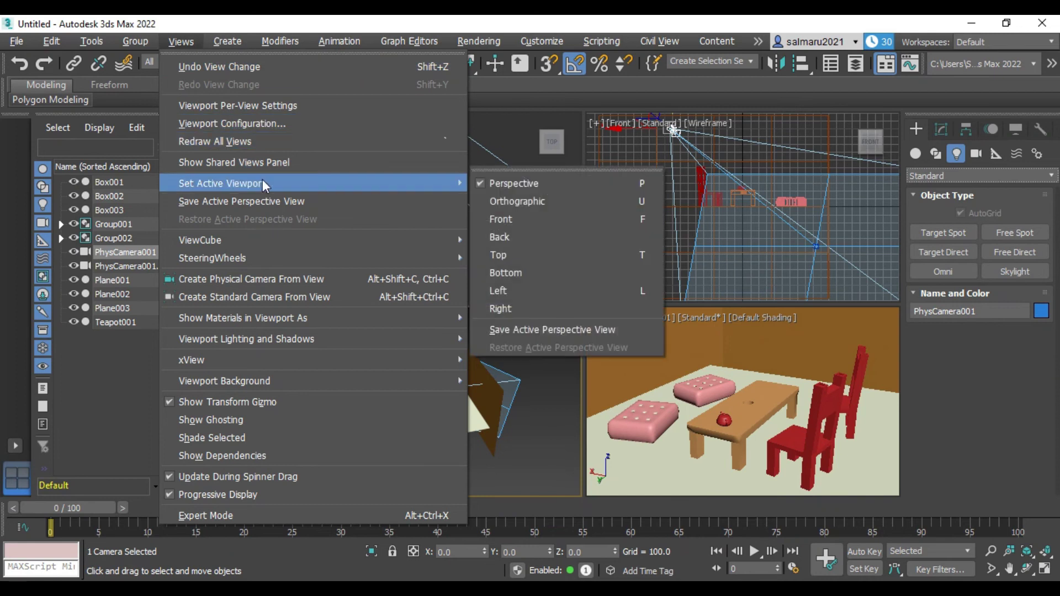
# - Set the Perspective viewport's per-view illumination to Scene Lights
pyautogui.click(254, 105)
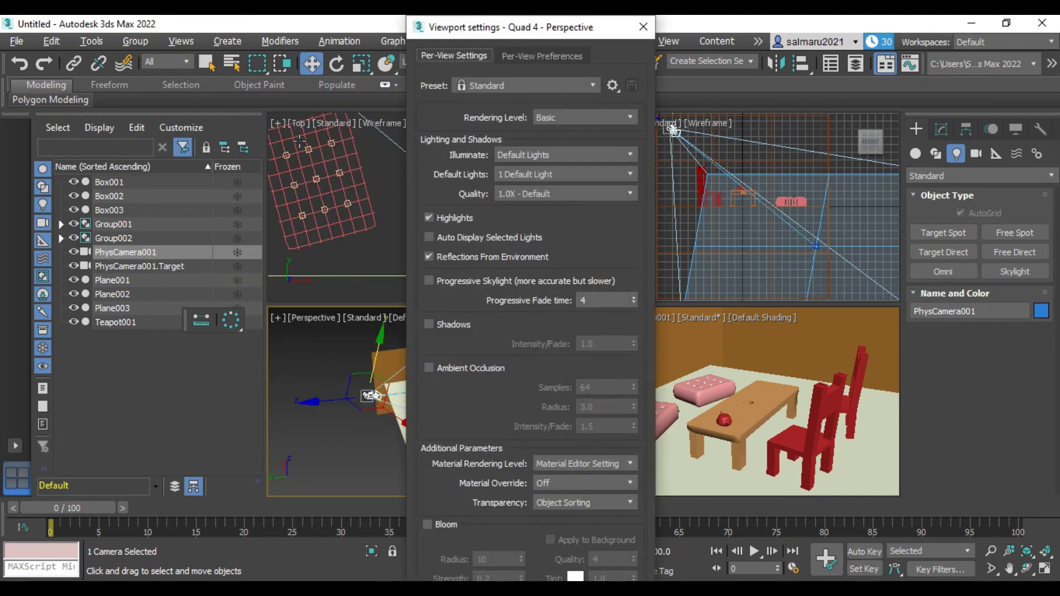
pyautogui.click(562, 154)
pyautogui.click(570, 183)
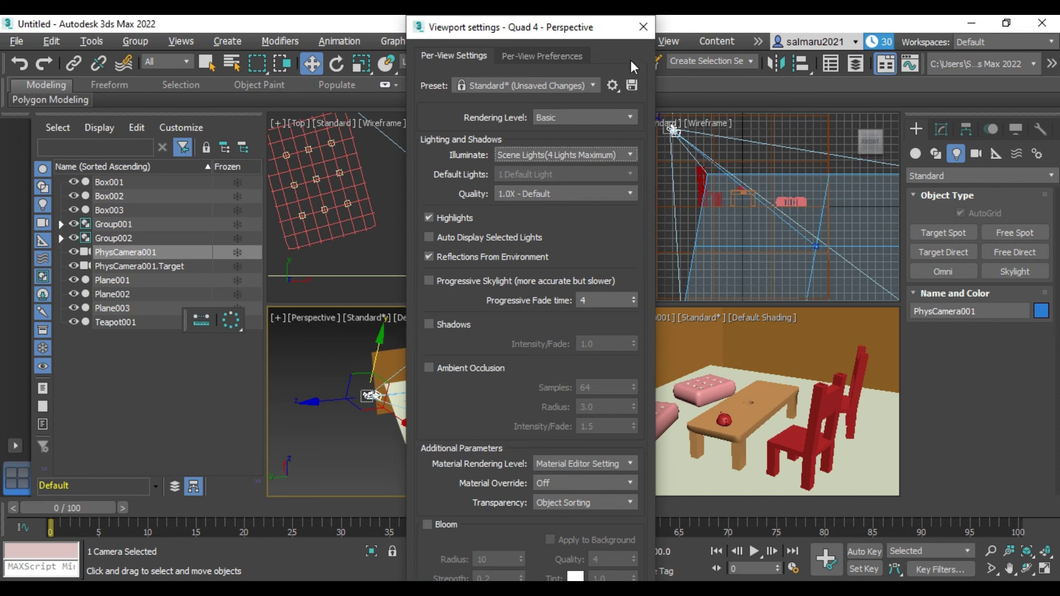
pyautogui.click(643, 26)
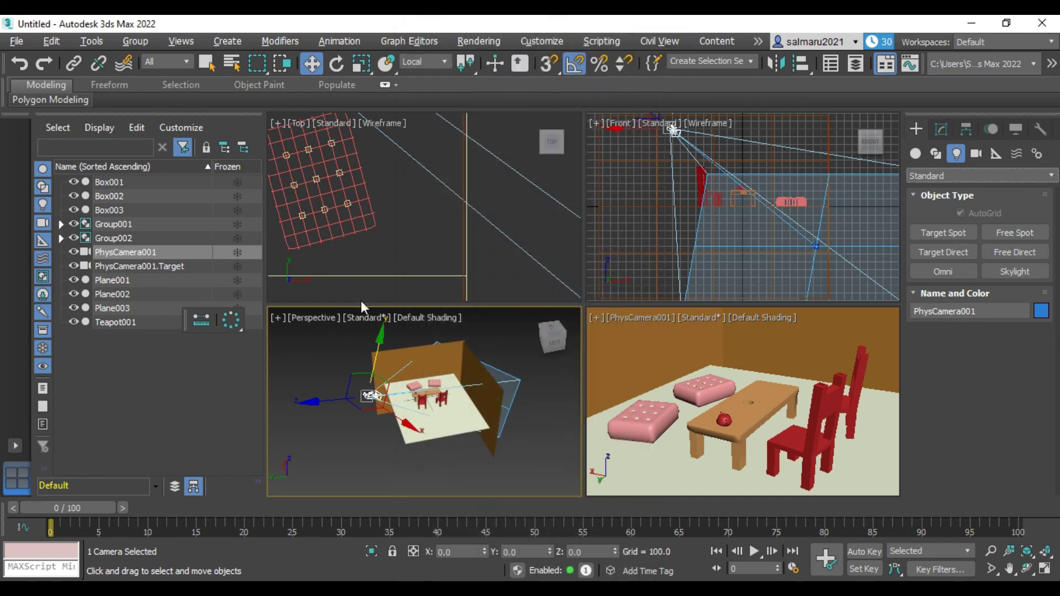
# - Place a Standard Omni light beside the pink cushion in the Perspective view
pyautogui.click(917, 154)
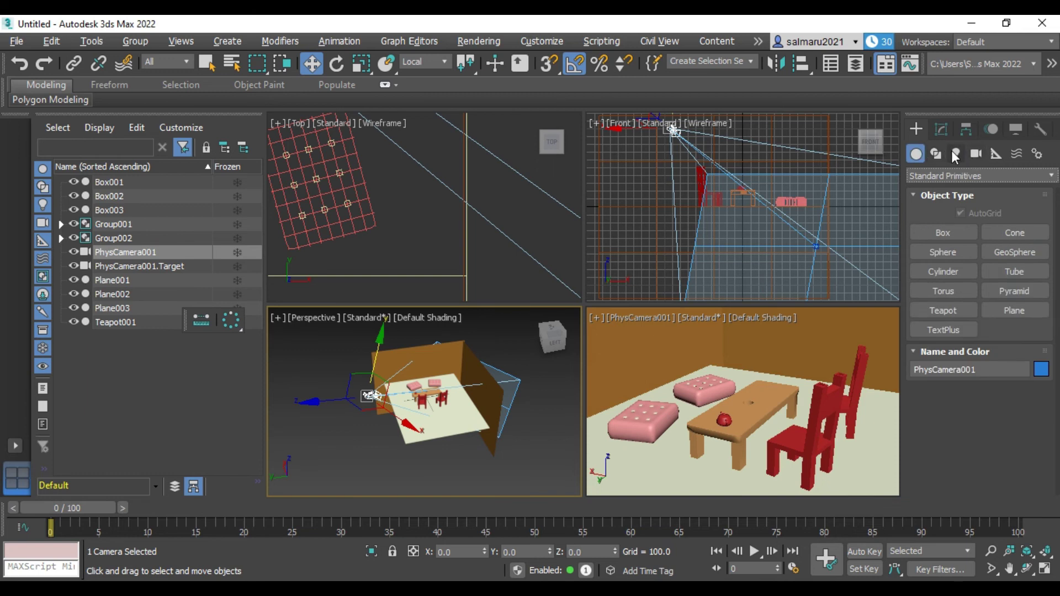
pyautogui.click(959, 155)
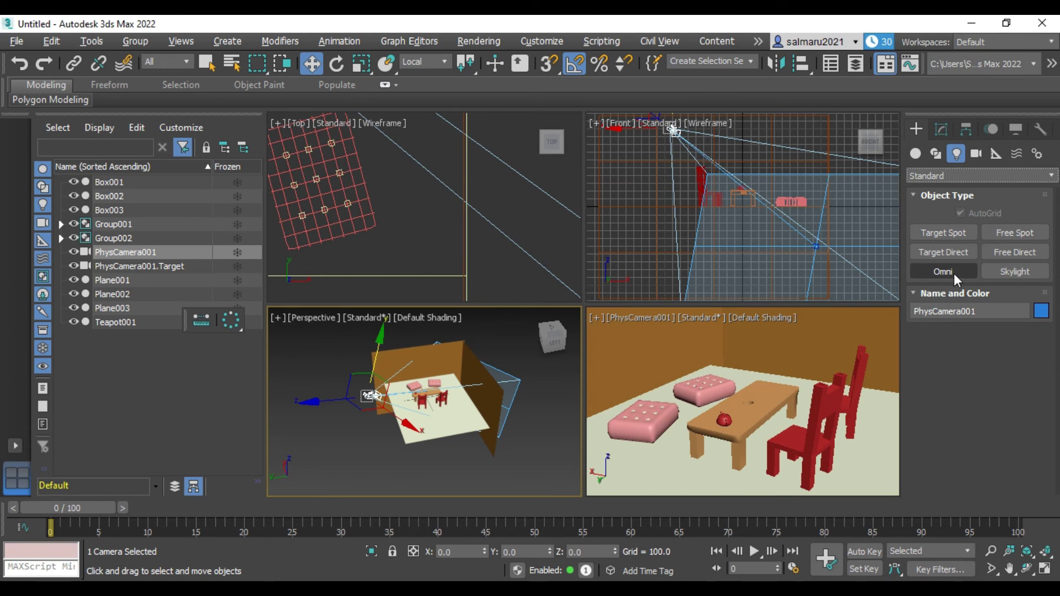
pyautogui.click(946, 176)
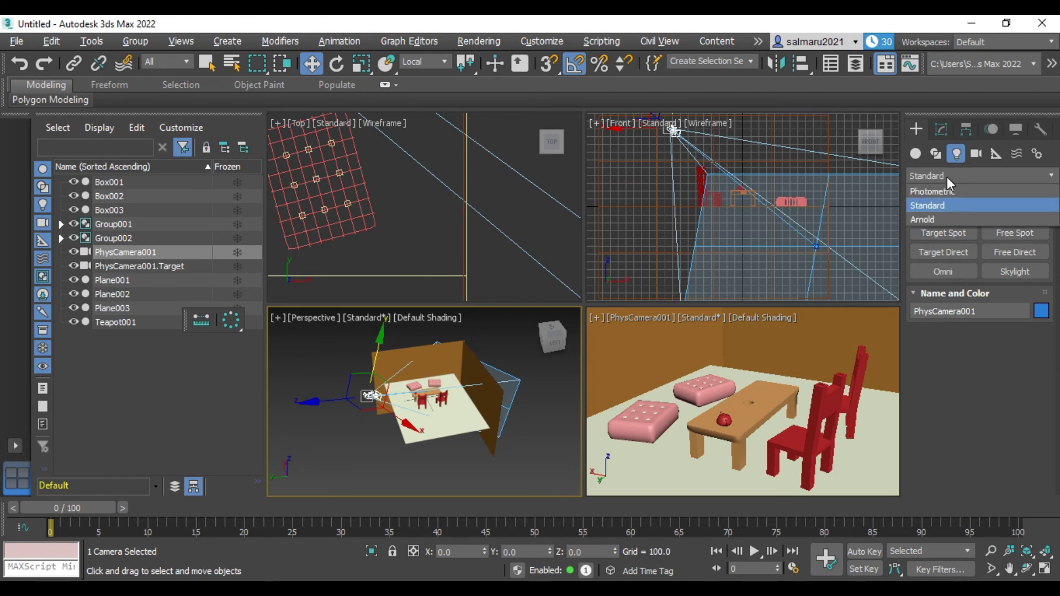
pyautogui.click(956, 273)
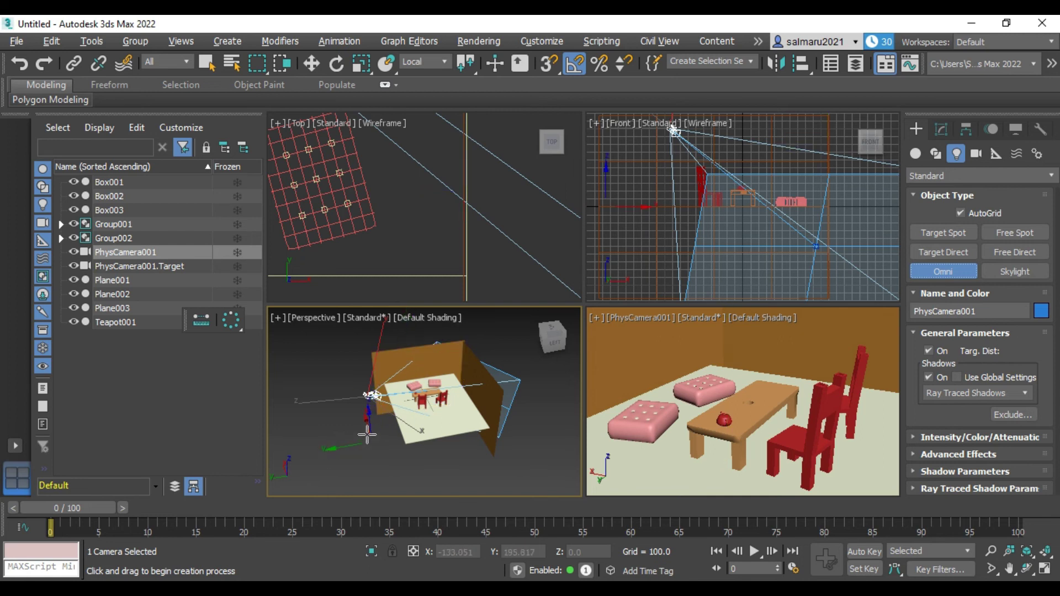
pyautogui.scroll(2, 365, 428)
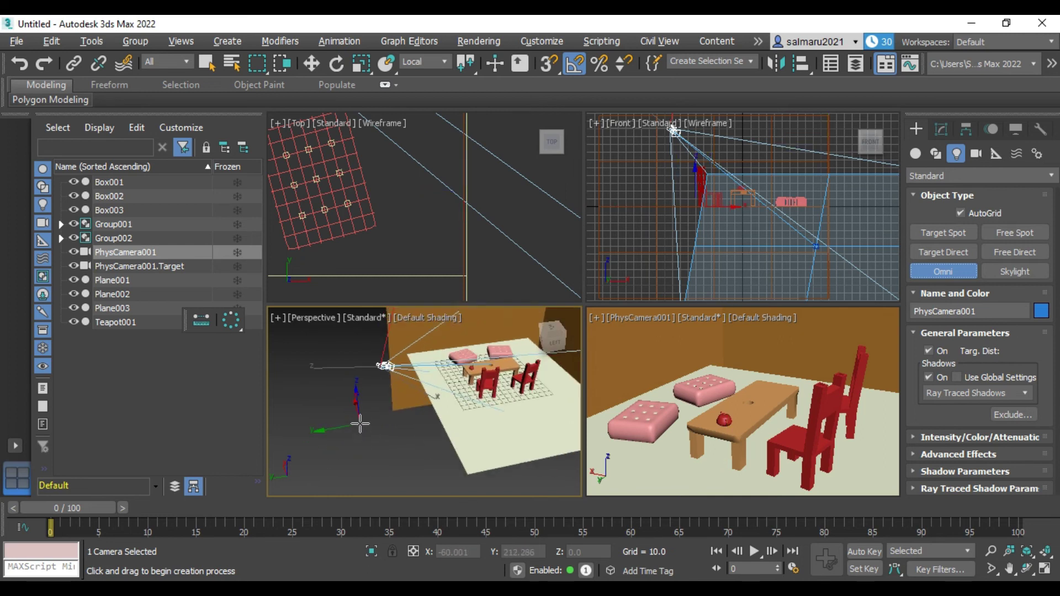
pyautogui.click(544, 342)
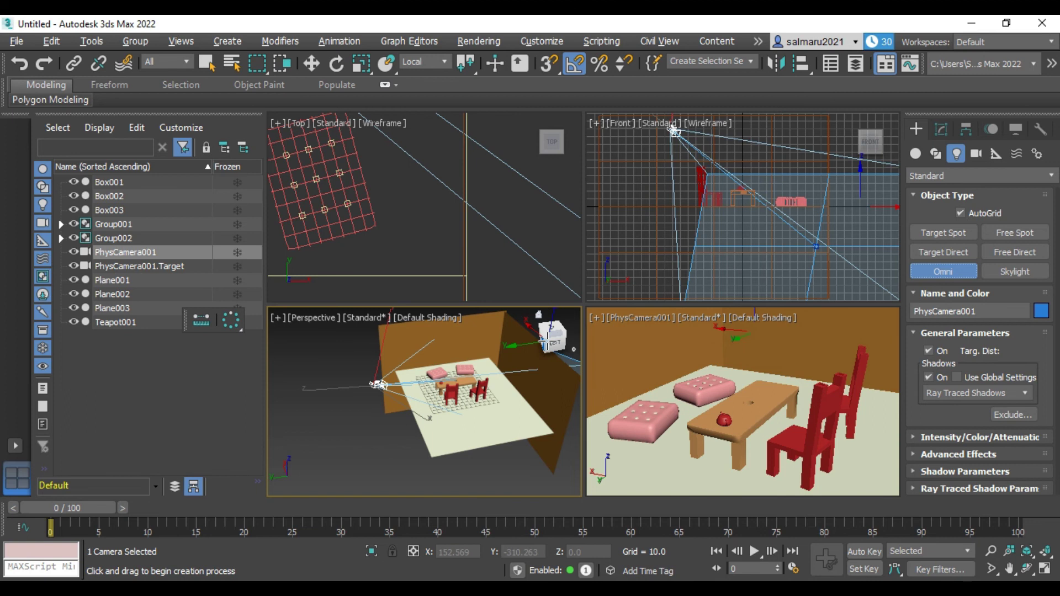
pyautogui.moveTo(422, 374)
pyautogui.mouseDown(button='middle')
pyautogui.moveTo(478, 377)
pyautogui.moveTo(544, 341)
pyautogui.moveTo(368, 364)
pyautogui.mouseUp(button='middle')
pyautogui.scroll(-3, 368, 363)
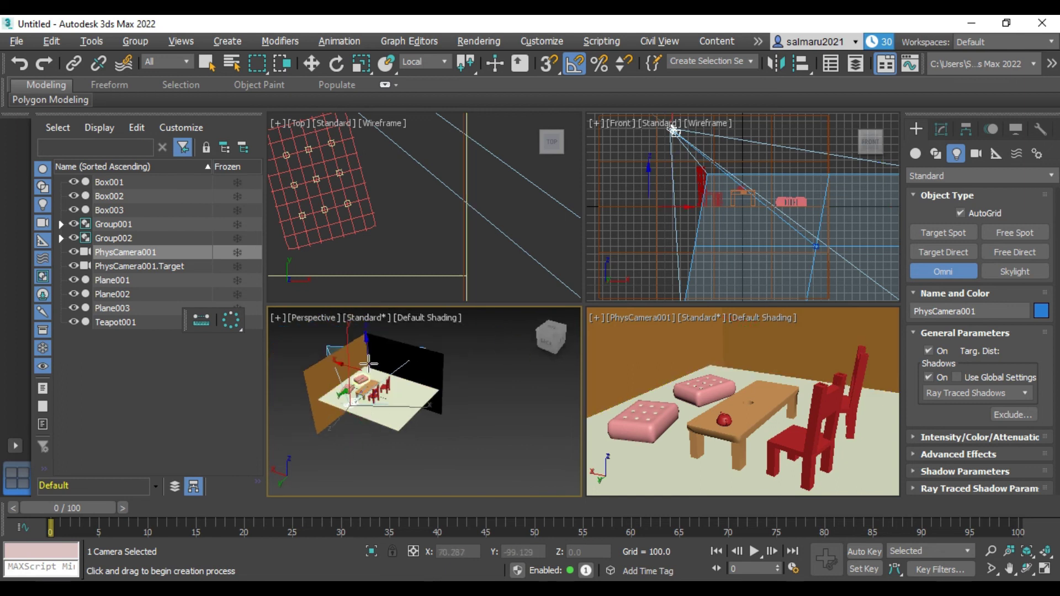
pyautogui.scroll(3, 368, 363)
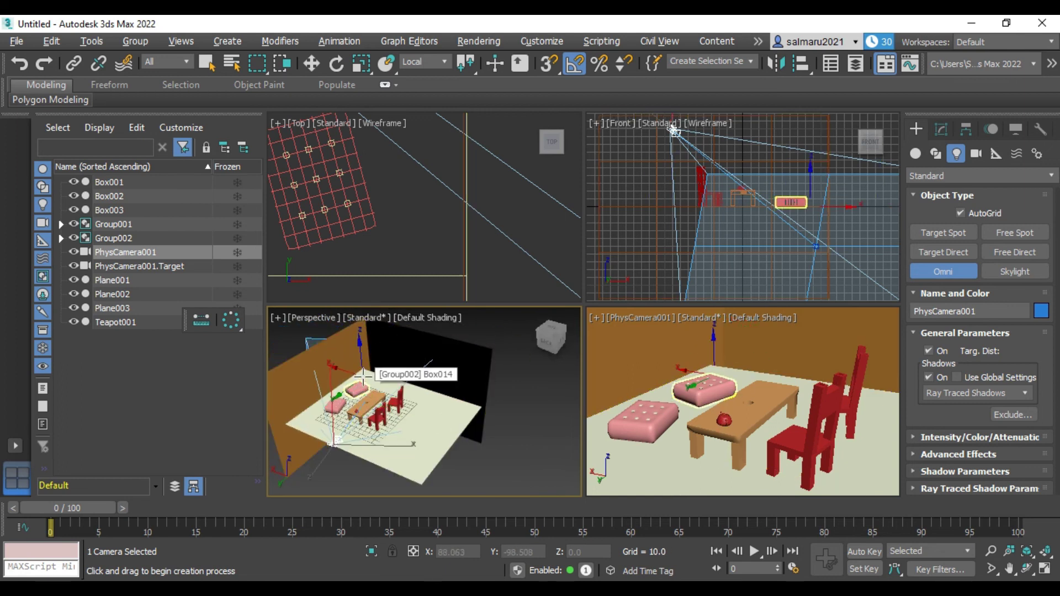
pyautogui.click(381, 403)
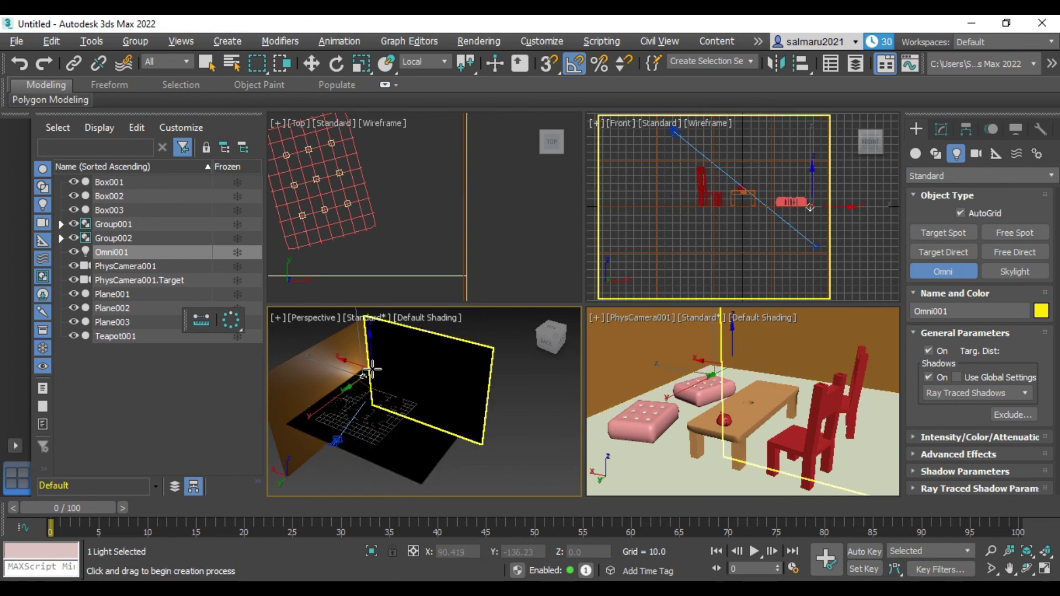
# - Raise the omni light and move it back toward the rear wall in a maximized Perspective view
pyautogui.hotkey('alt', 'w')
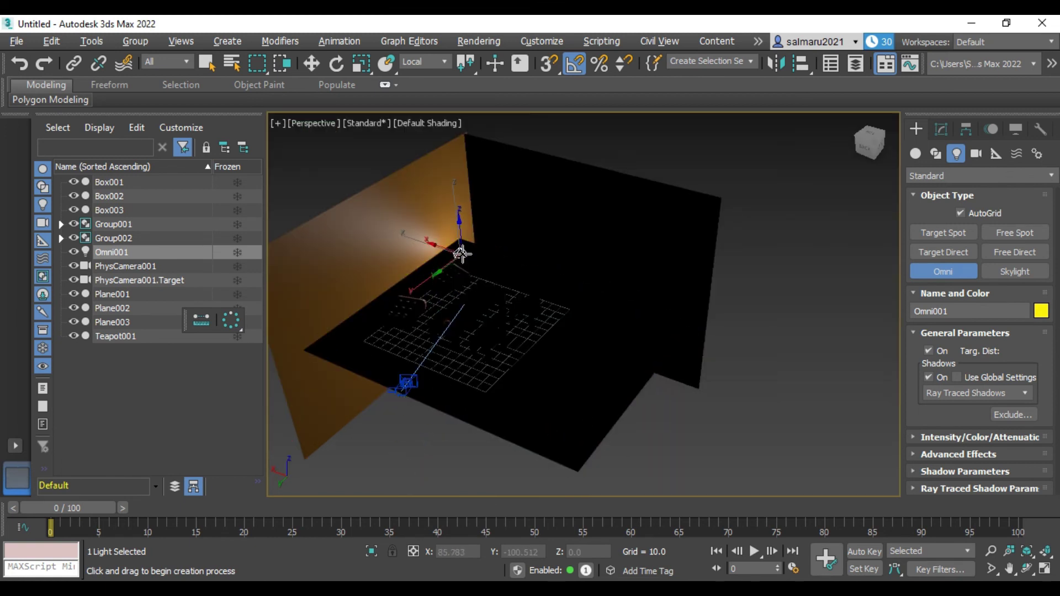
pyautogui.click(313, 63)
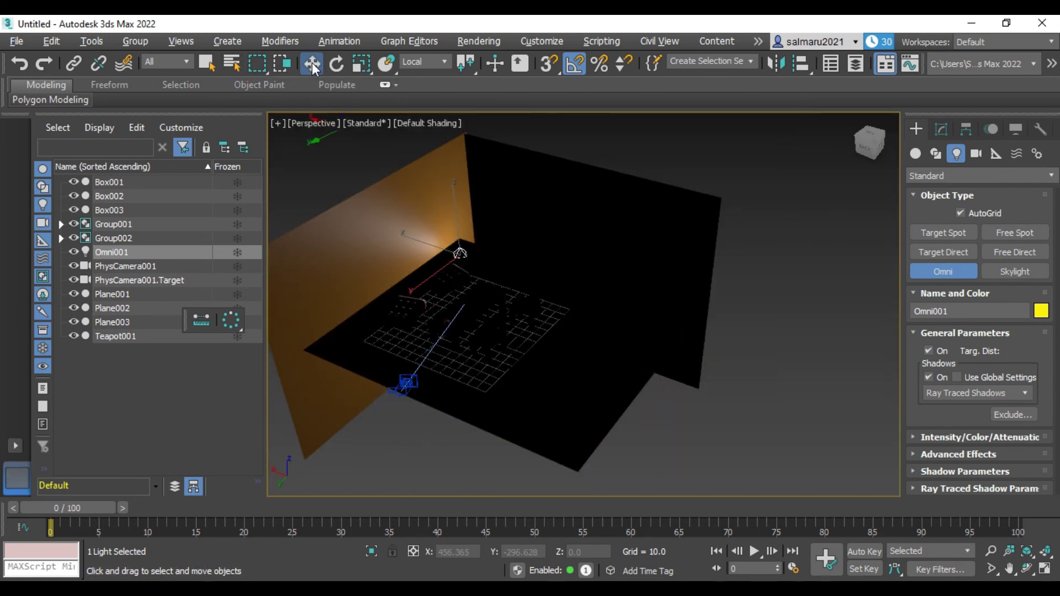
pyautogui.moveTo(457, 198); pyautogui.dragTo(453, 152)
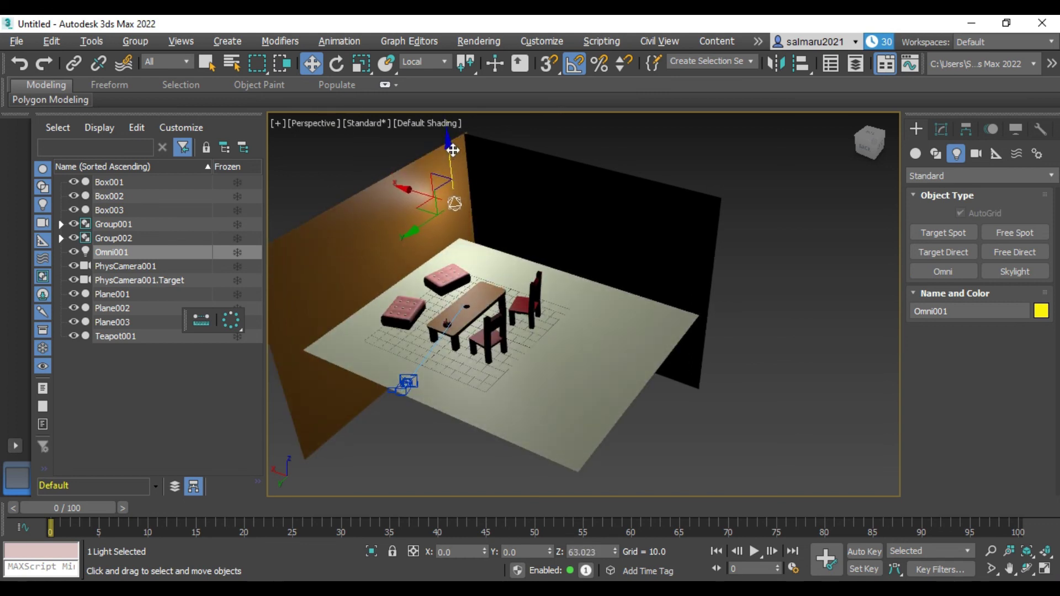
pyautogui.moveTo(416, 234)
pyautogui.mouseDown()
pyautogui.moveTo(432, 205)
pyautogui.moveTo(454, 198)
pyautogui.mouseUp()
# - Nudge the side wall Plane003 slightly back into place, then deselect it
pyautogui.click(455, 198)
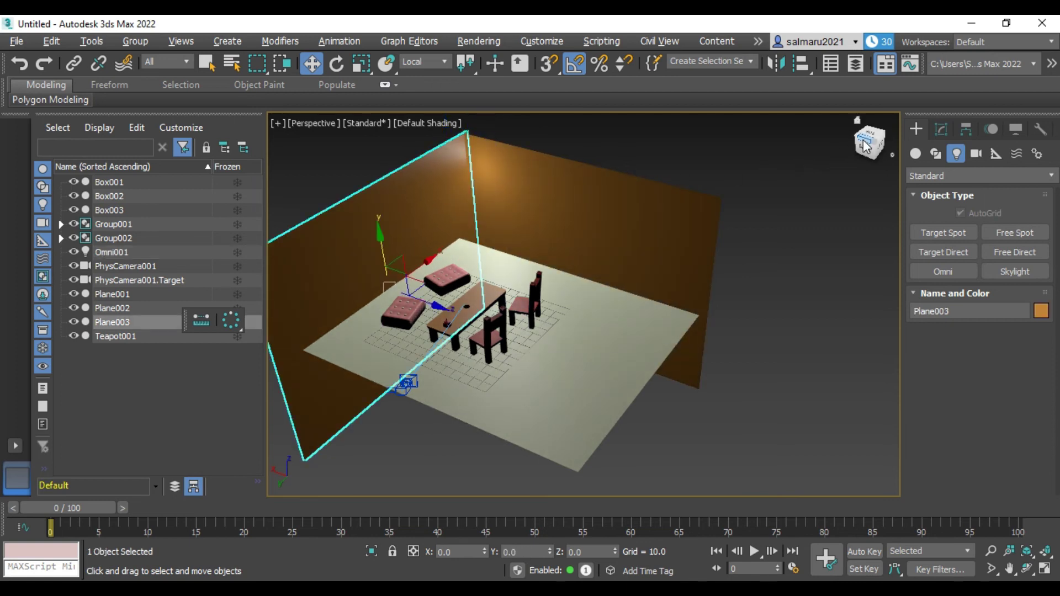
pyautogui.moveTo(869, 142); pyautogui.dragTo(895, 144)
pyautogui.keyDown('alt'); pyautogui.moveTo(663, 249); pyautogui.dragTo(727, 230, button='middle'); pyautogui.keyUp('alt')
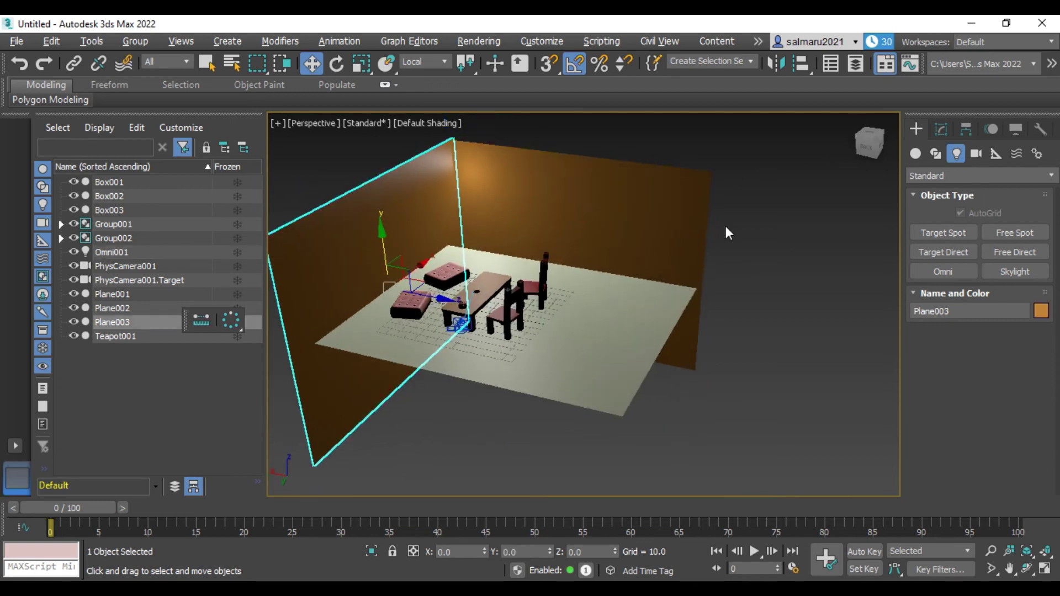
pyautogui.scroll(5, 493, 297)
pyautogui.scroll(-4, 493, 297)
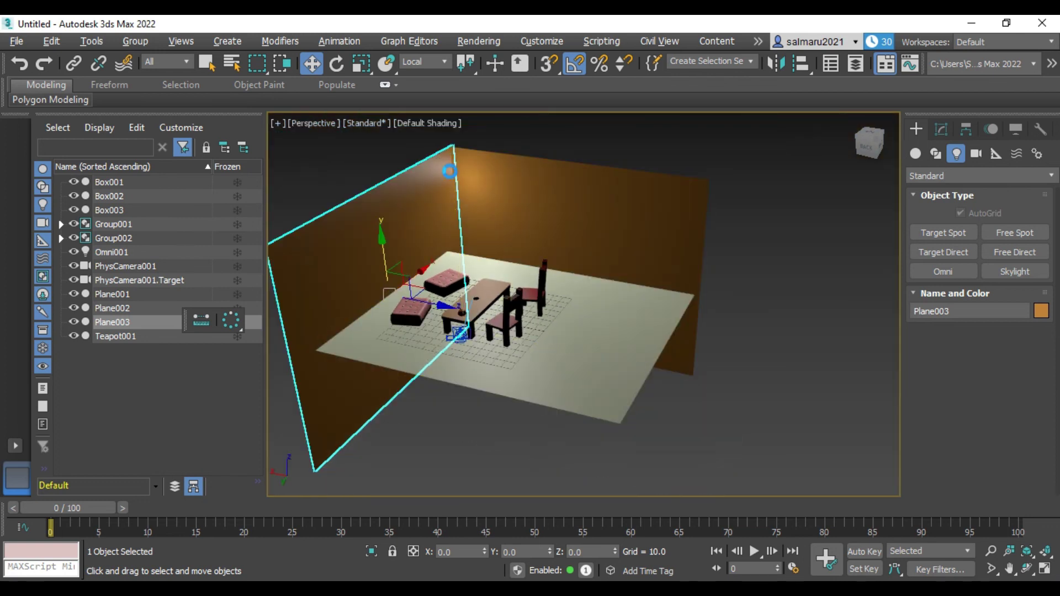
pyautogui.moveTo(448, 171); pyautogui.dragTo(447, 175)
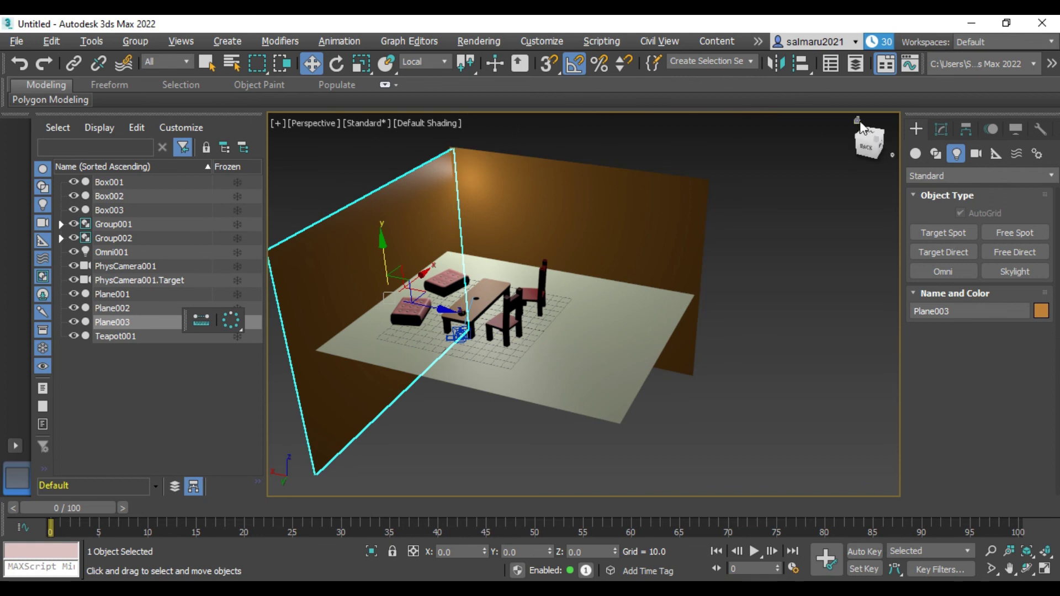
pyautogui.moveTo(870, 141); pyautogui.dragTo(276, 364)
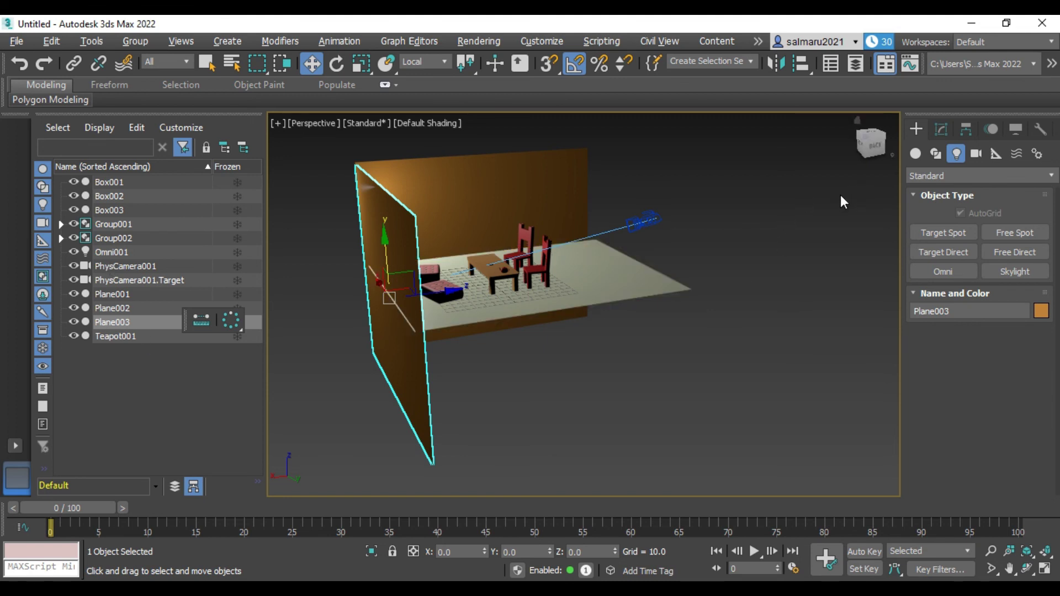
pyautogui.moveTo(867, 148); pyautogui.dragTo(864, 151)
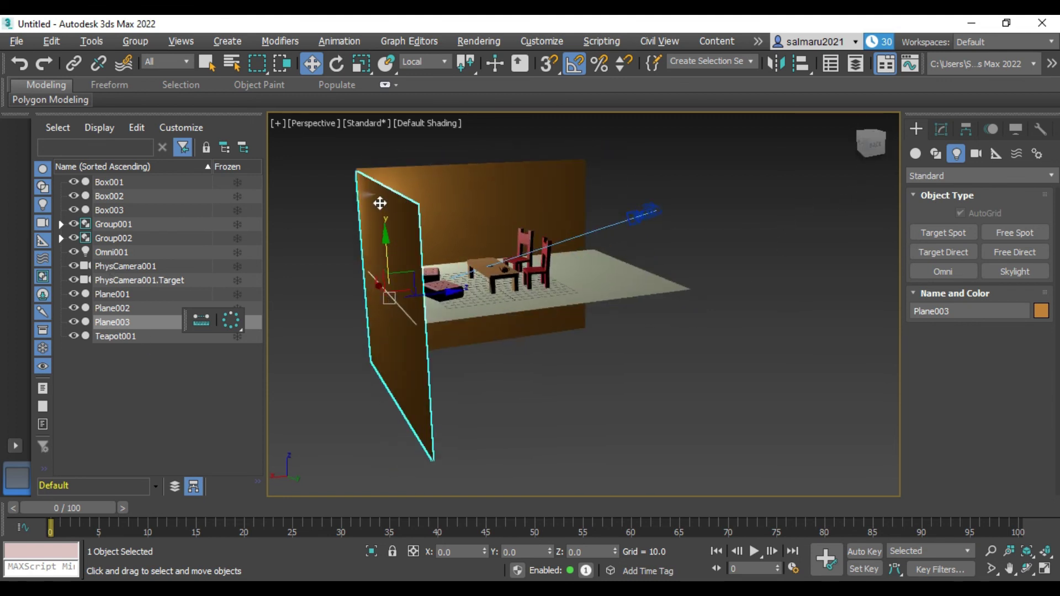
pyautogui.click(634, 150)
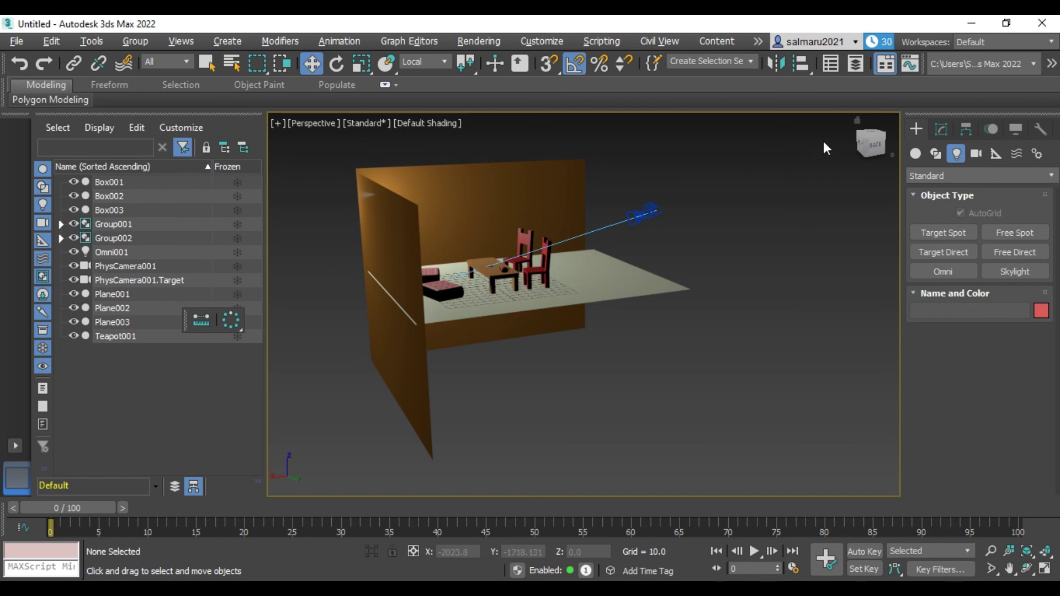
# - Slide Omni001 right and high by the back wall until both walls glow warm orange
pyautogui.click(870, 148)
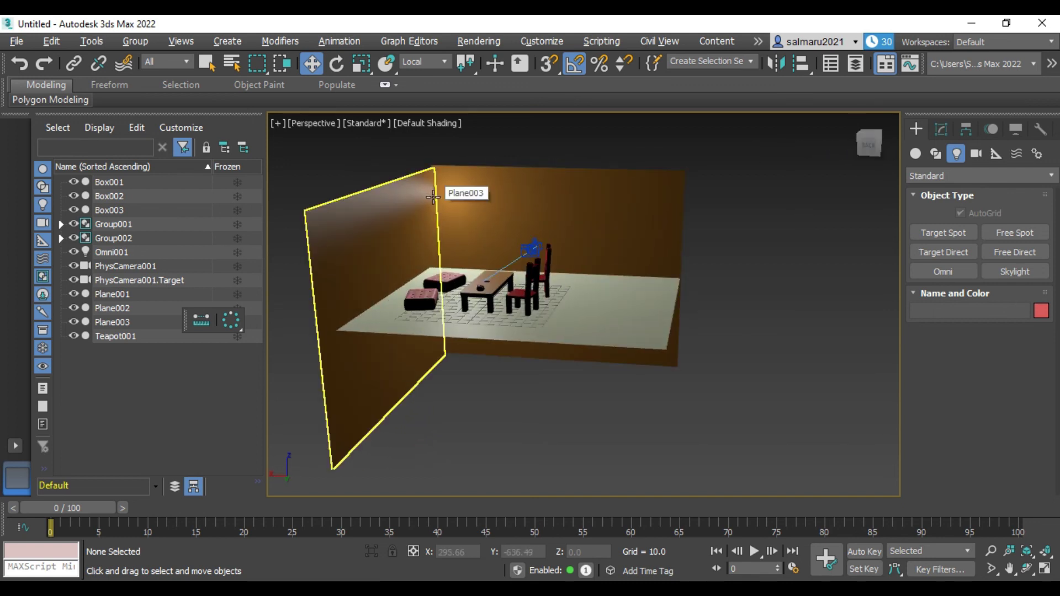
pyautogui.click(123, 257)
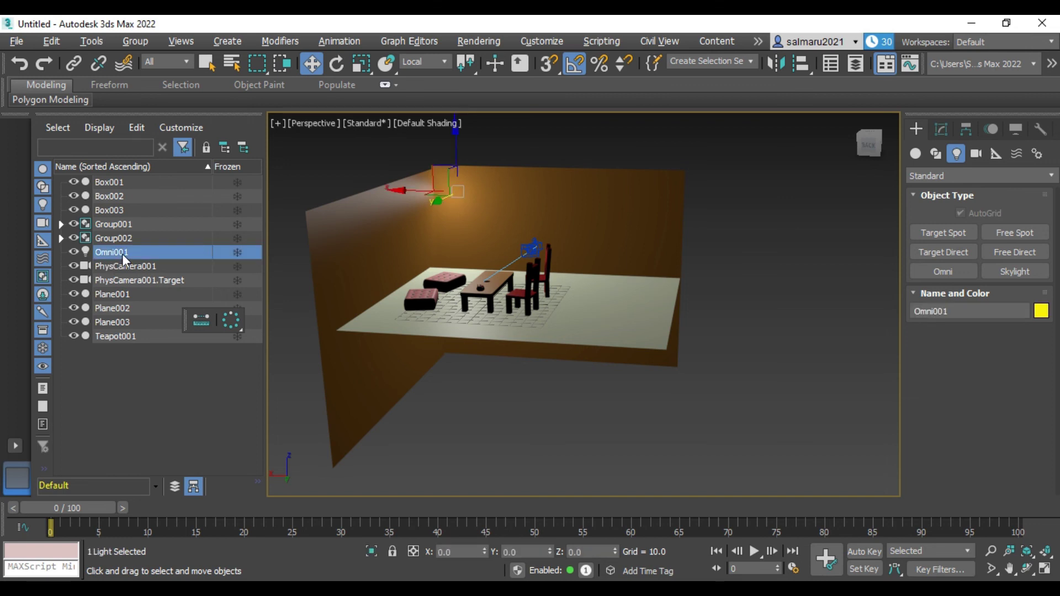
pyautogui.moveTo(418, 193)
pyautogui.mouseDown()
pyautogui.moveTo(459, 194)
pyautogui.moveTo(481, 213)
pyautogui.mouseUp()
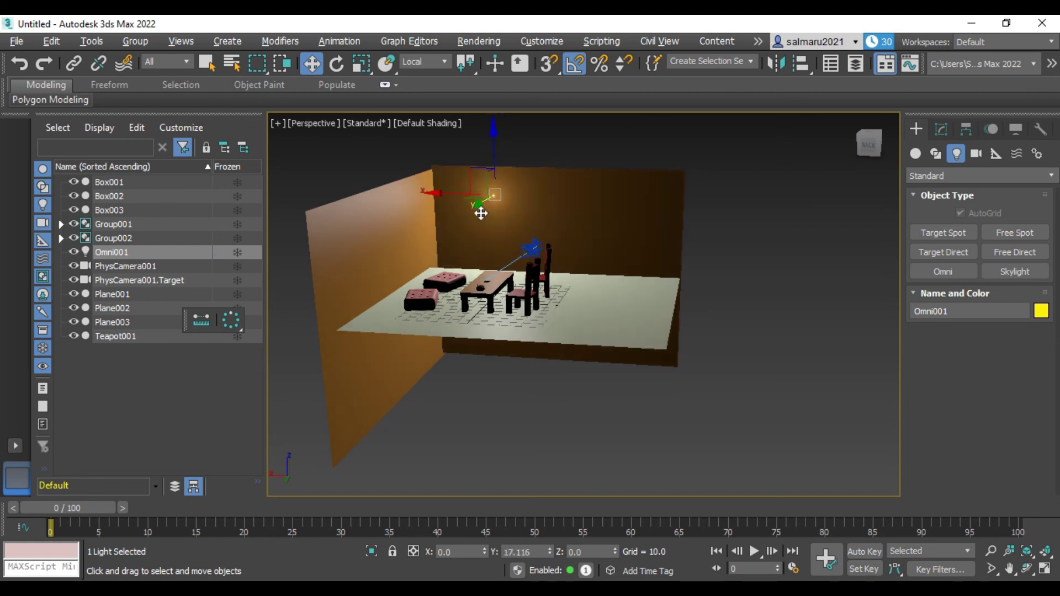
pyautogui.click(864, 143)
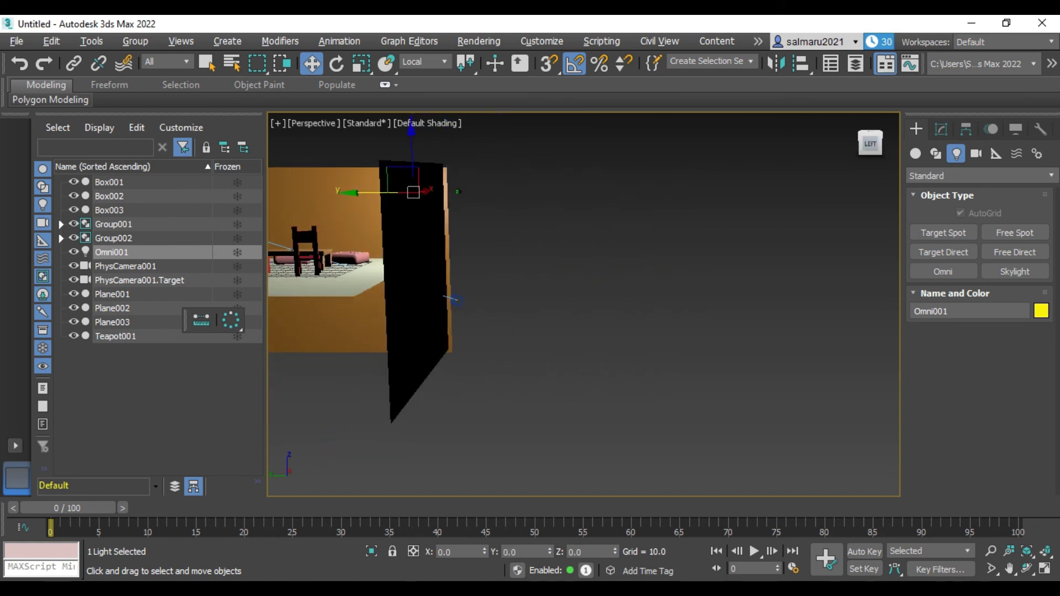
pyautogui.click(854, 120)
pyautogui.moveTo(456, 206)
pyautogui.mouseDown()
pyautogui.moveTo(489, 203)
pyautogui.moveTo(473, 213)
pyautogui.moveTo(484, 215)
pyautogui.mouseUp()
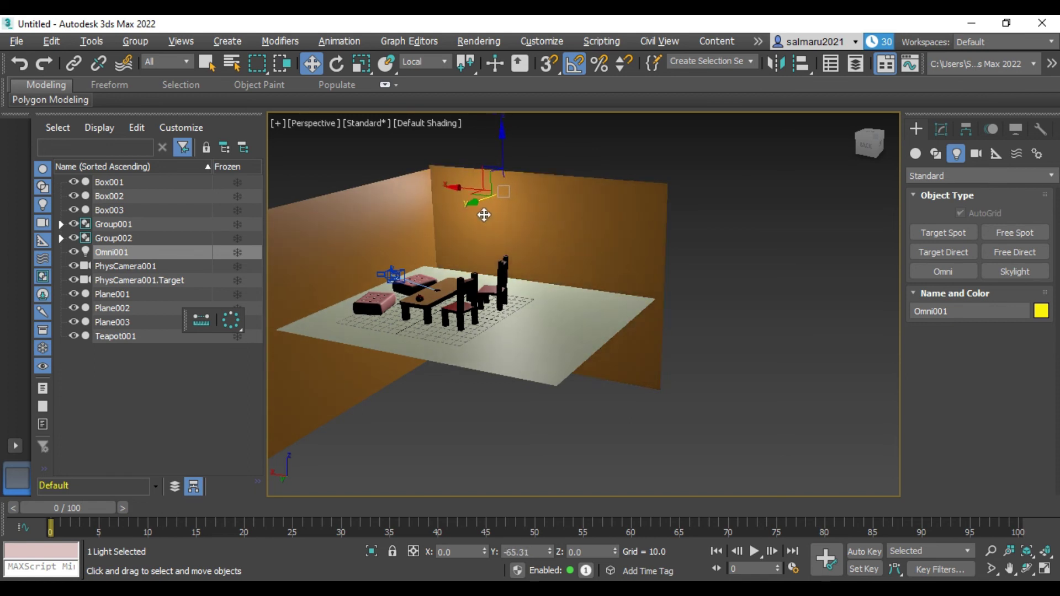
pyautogui.scroll(3, 342, 303)
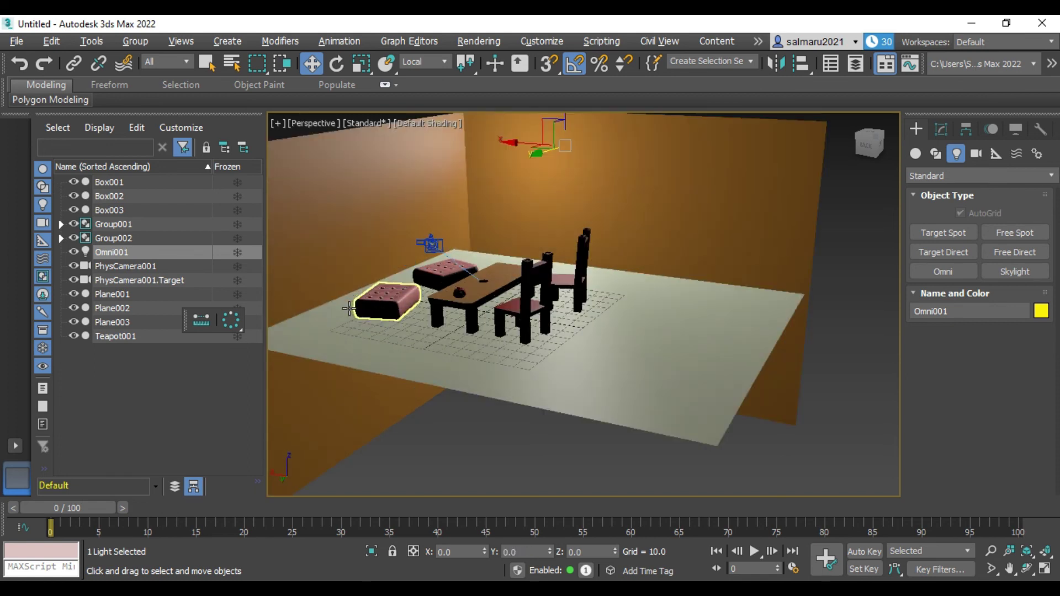
pyautogui.scroll(3, 451, 205)
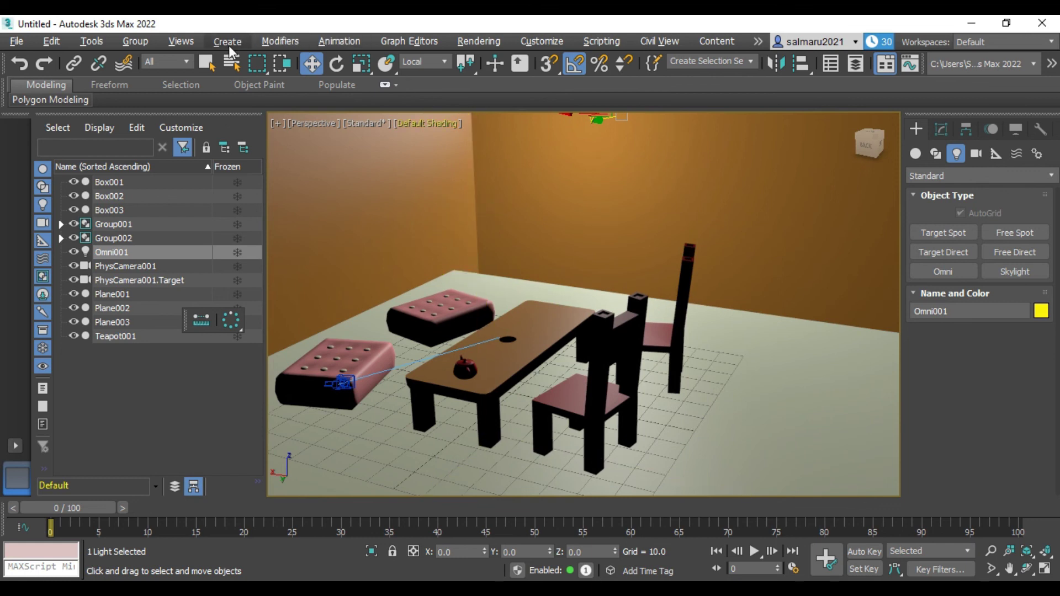
pyautogui.click(182, 41)
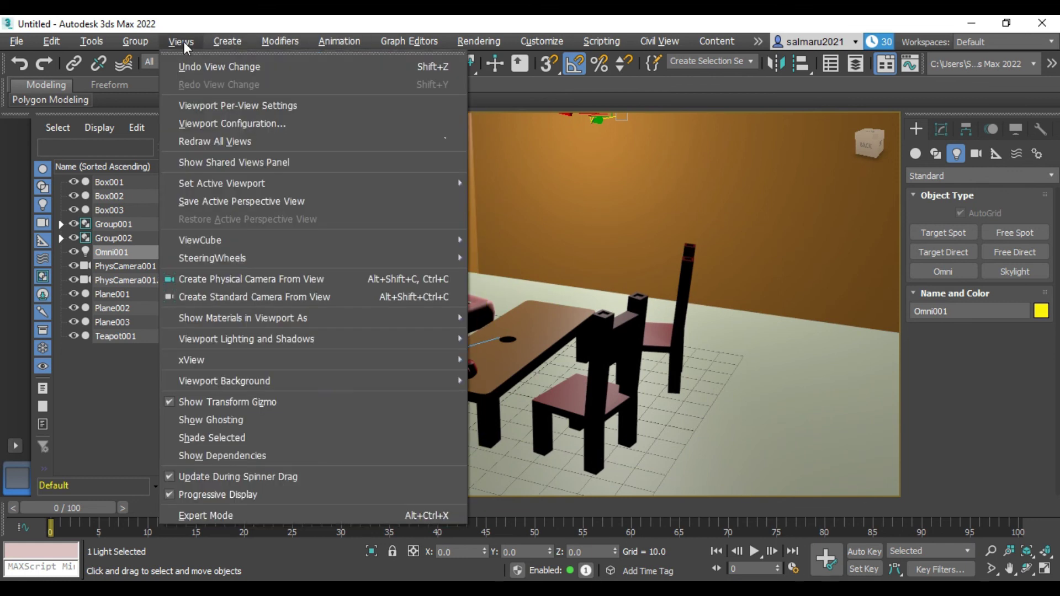
pyautogui.click(236, 106)
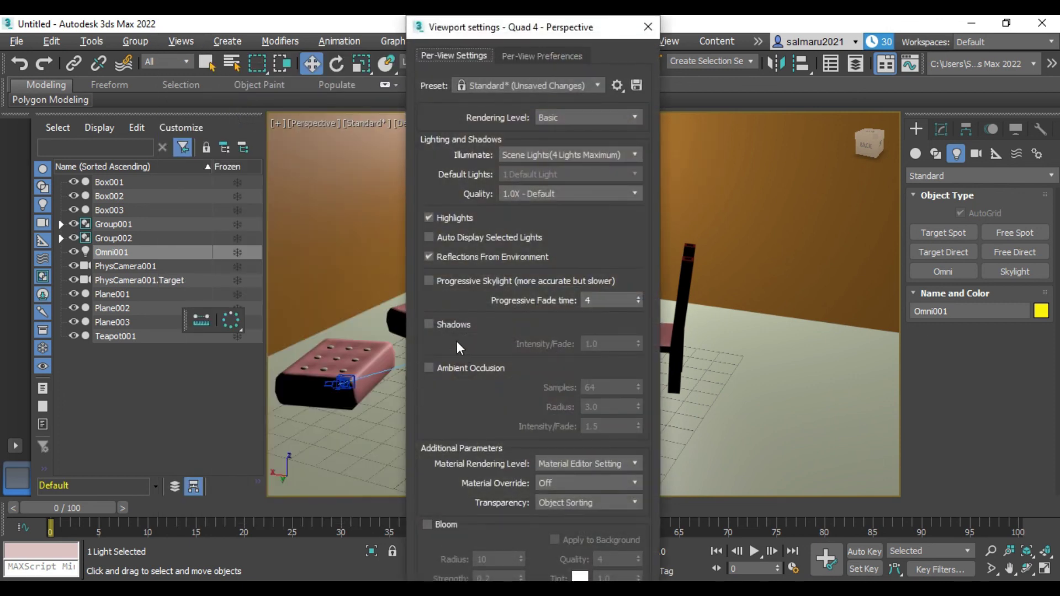
pyautogui.click(429, 324)
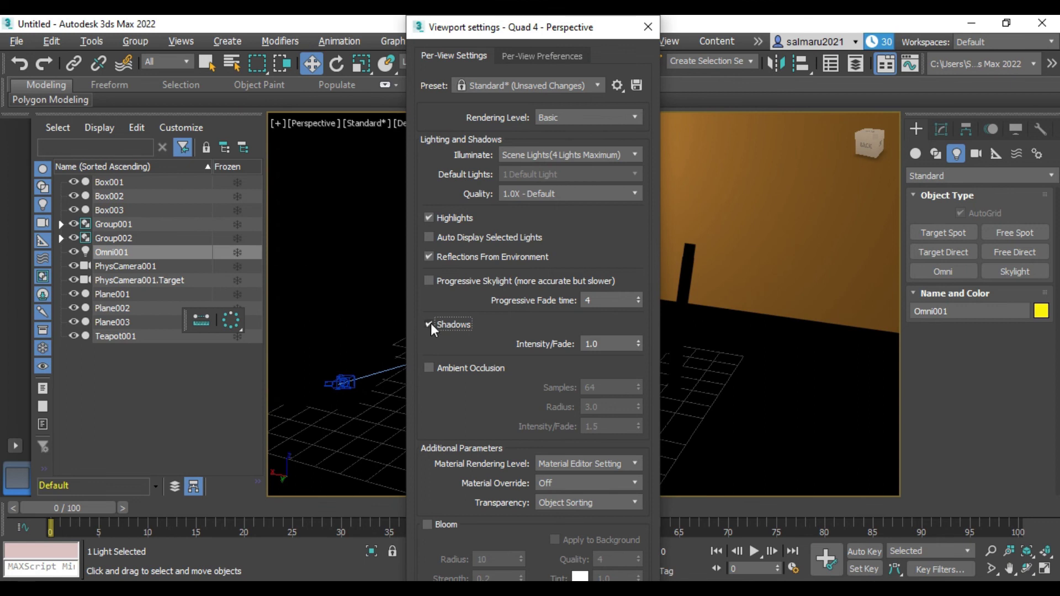
pyautogui.click(429, 325)
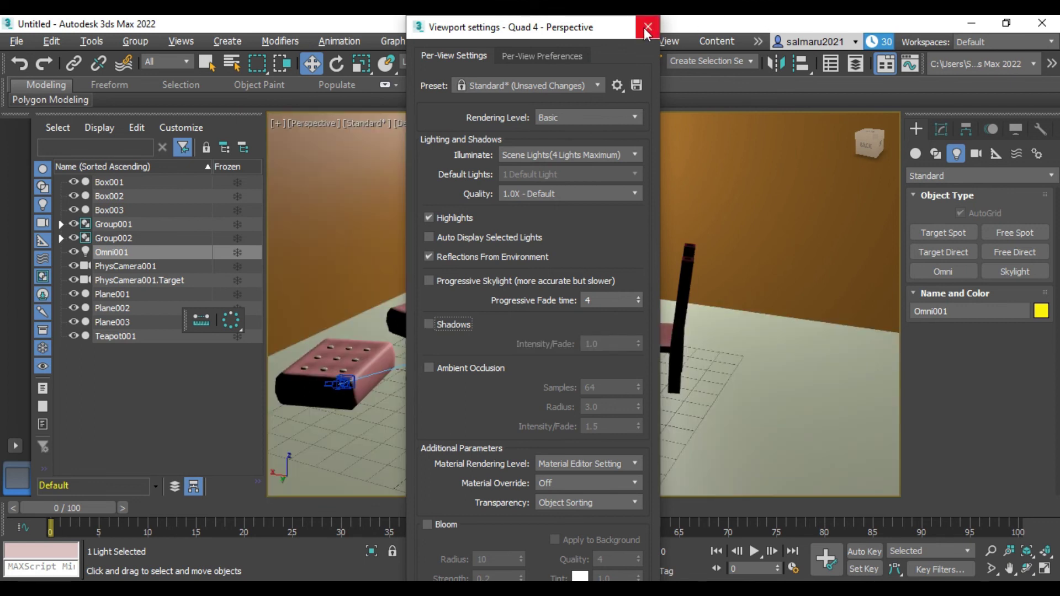
pyautogui.click(648, 27)
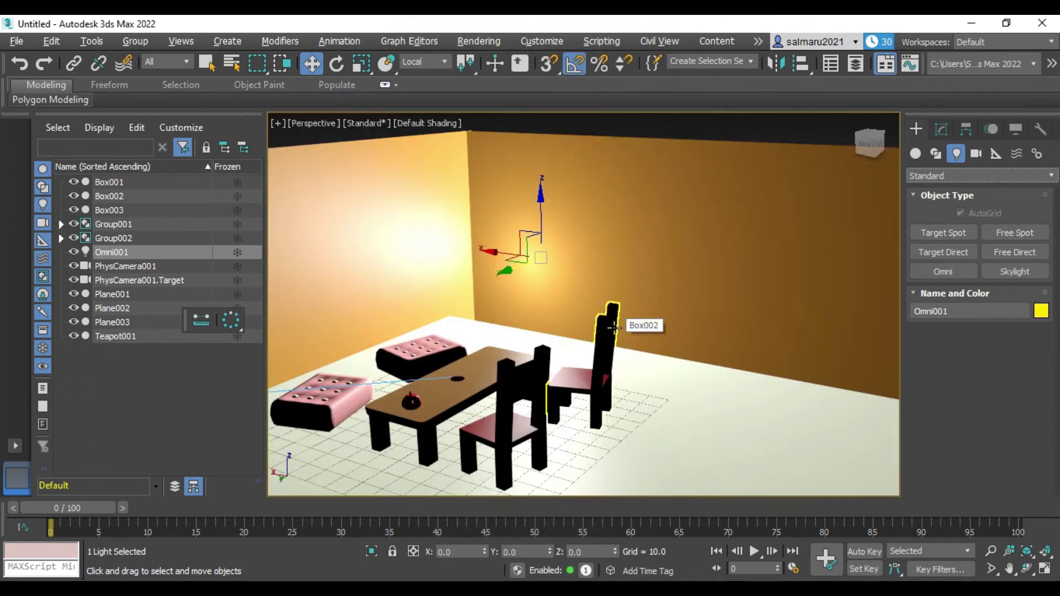
# - Place a Photometric Free Light on the room's floor
pyautogui.scroll(3, 391, 436)
pyautogui.scroll(-5, 390, 437)
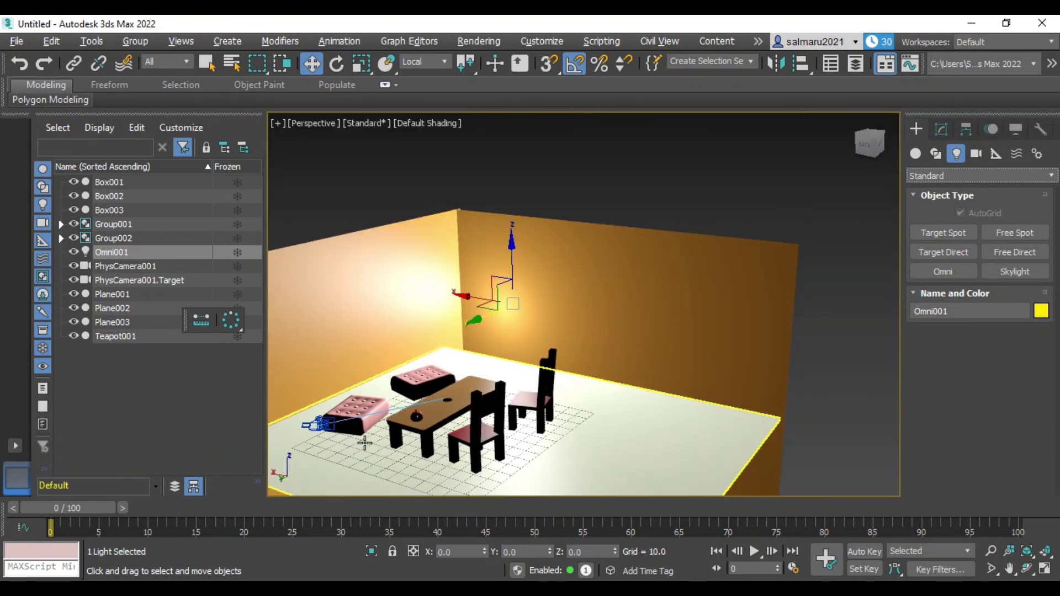
pyautogui.click(976, 174)
pyautogui.click(950, 191)
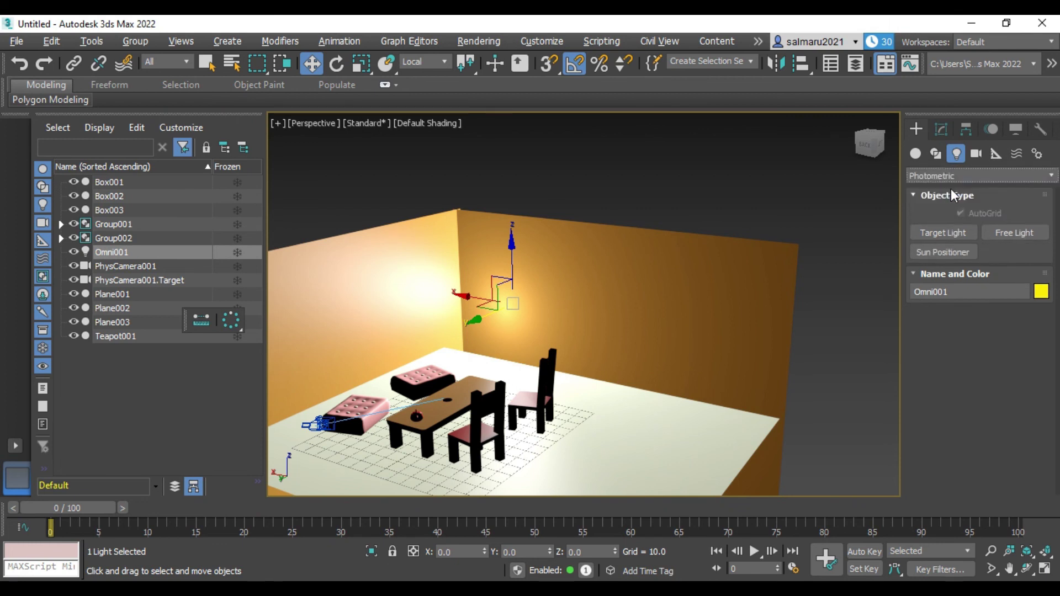
pyautogui.click(1015, 231)
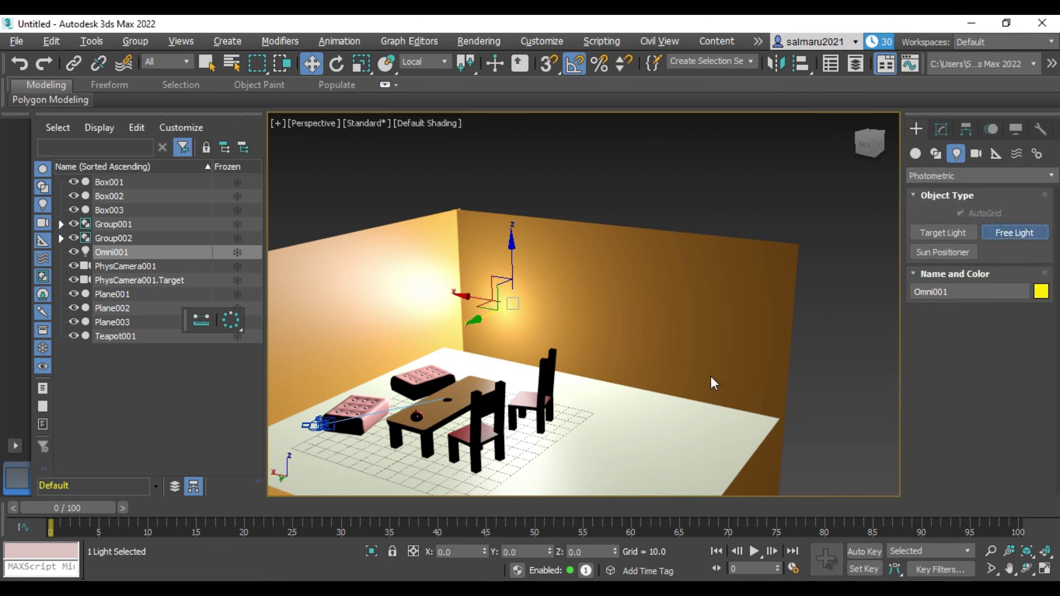
pyautogui.click(642, 418)
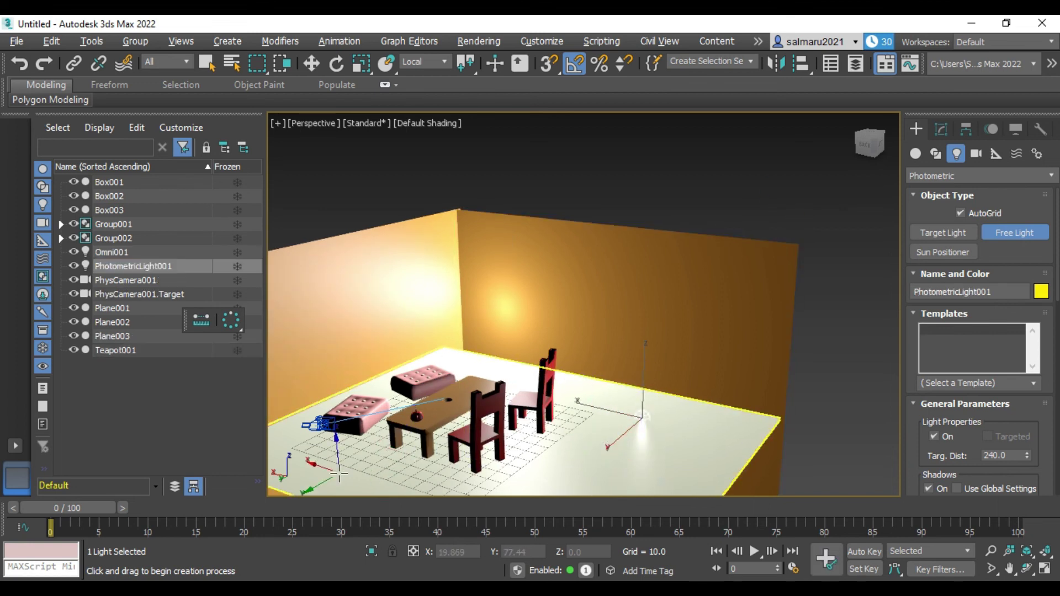
# - Raise the photometric light high above the floor along Z and hide the grid
pyautogui.scroll(3, 342, 454)
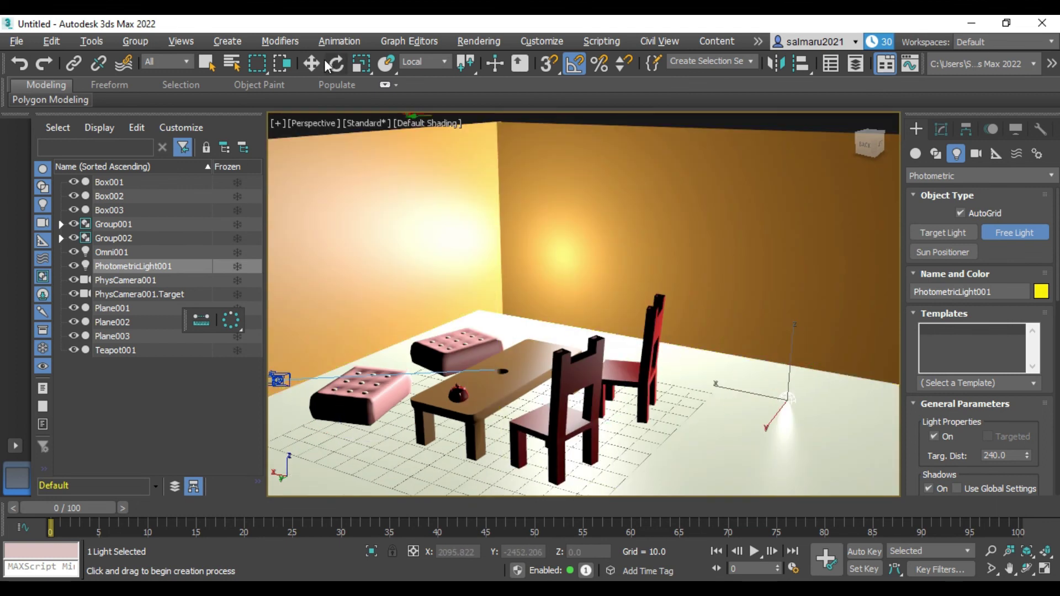
pyautogui.click(312, 64)
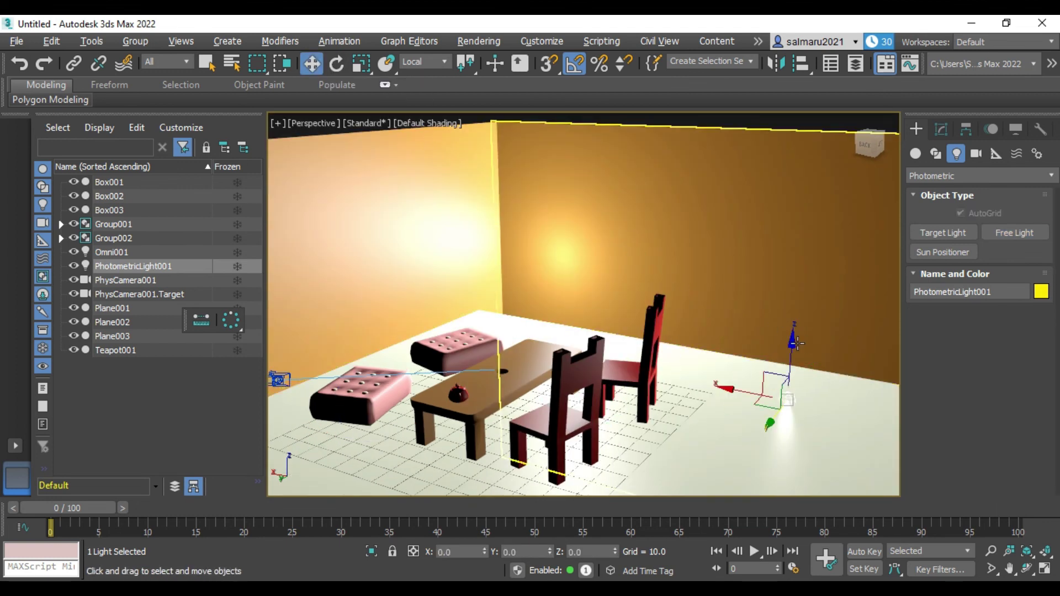
pyautogui.moveTo(793, 343); pyautogui.dragTo(771, 152)
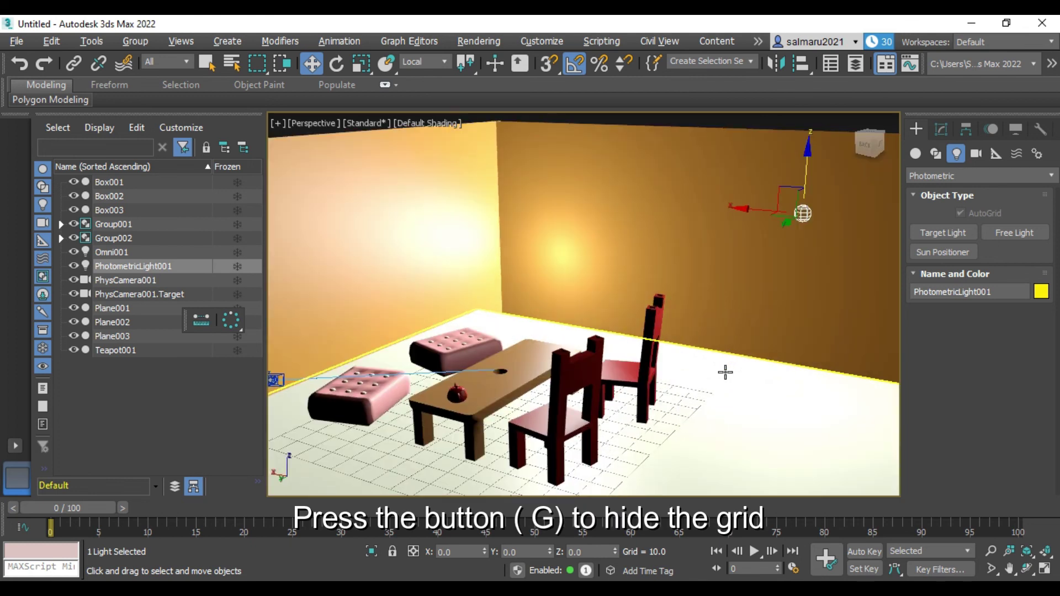
pyautogui.press('g')
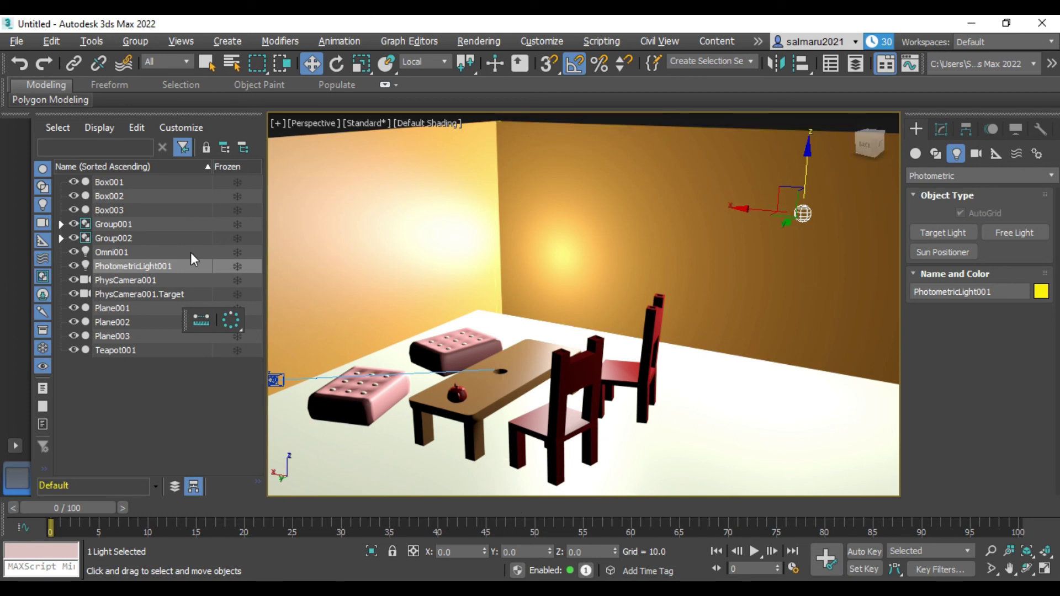
# - Set the camera viewport's illumination to Scene Lights, then return to four views
pyautogui.hotkey('alt', 'w')
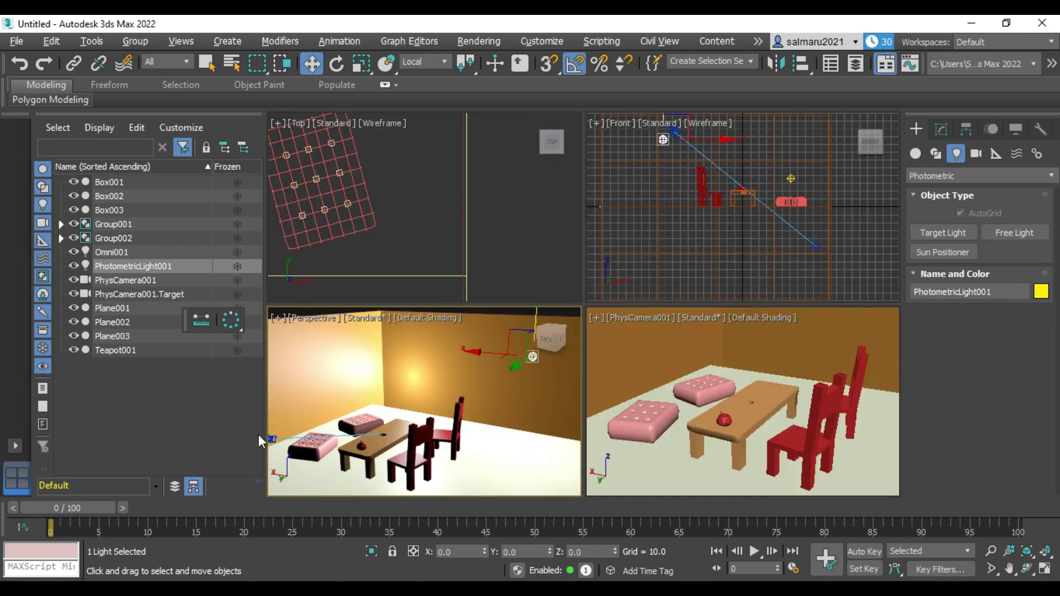
pyautogui.click(800, 350)
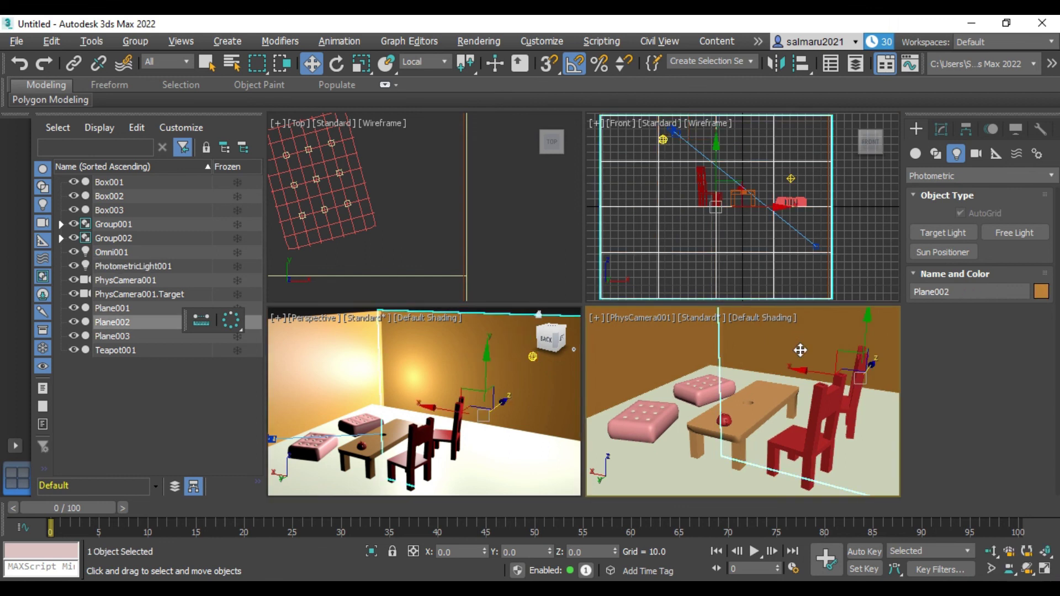
pyautogui.hotkey('alt', 'w')
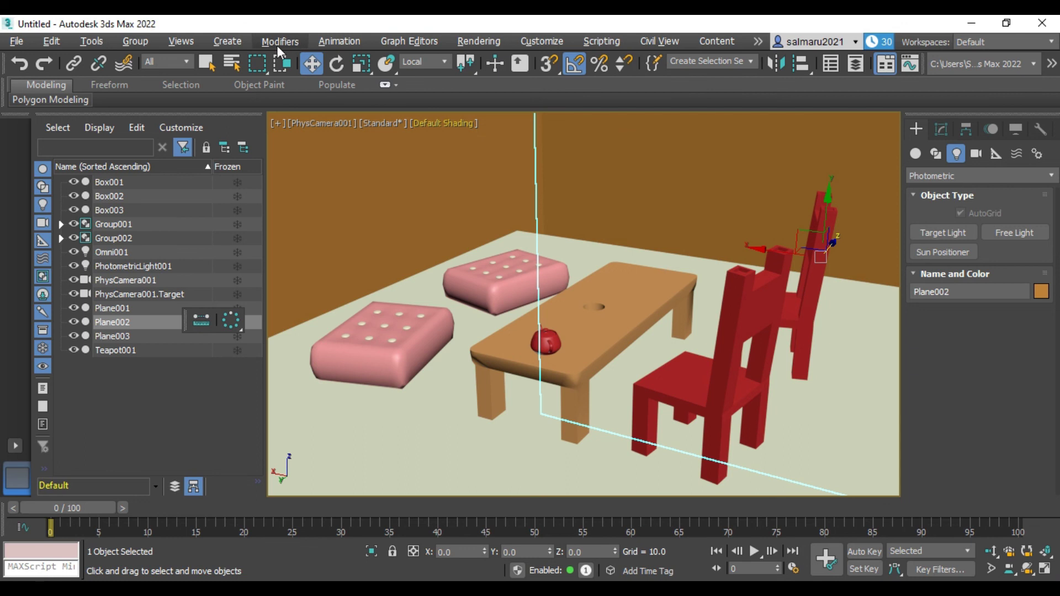
pyautogui.click(172, 40)
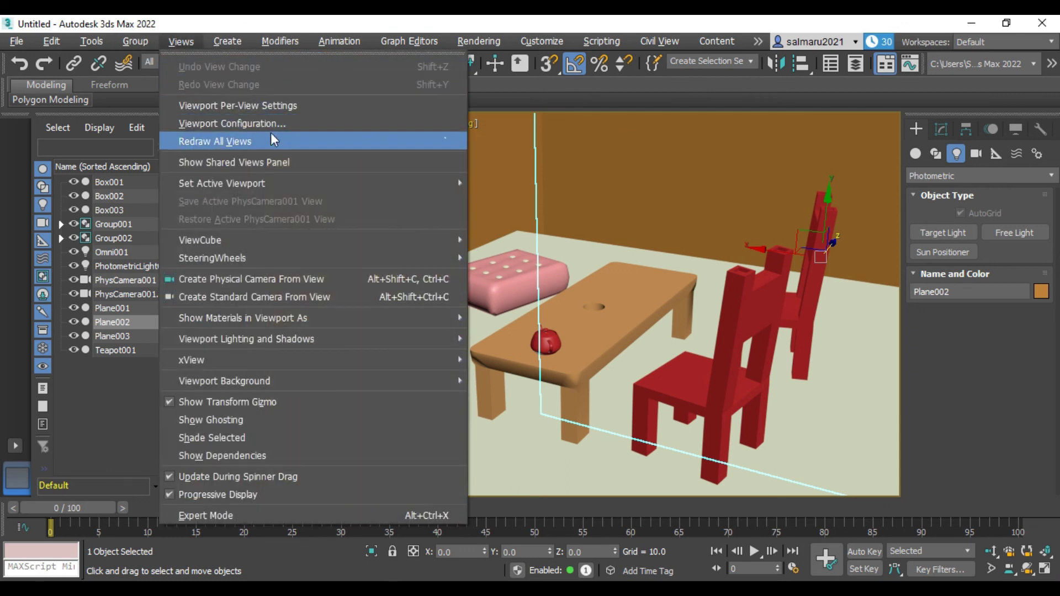
pyautogui.click(236, 106)
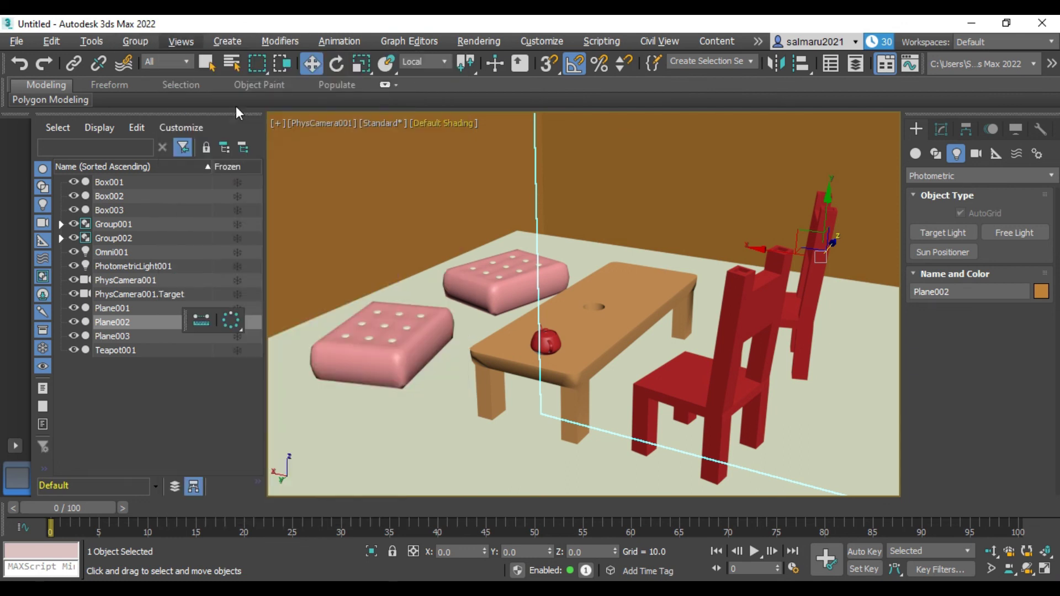
pyautogui.click(546, 151)
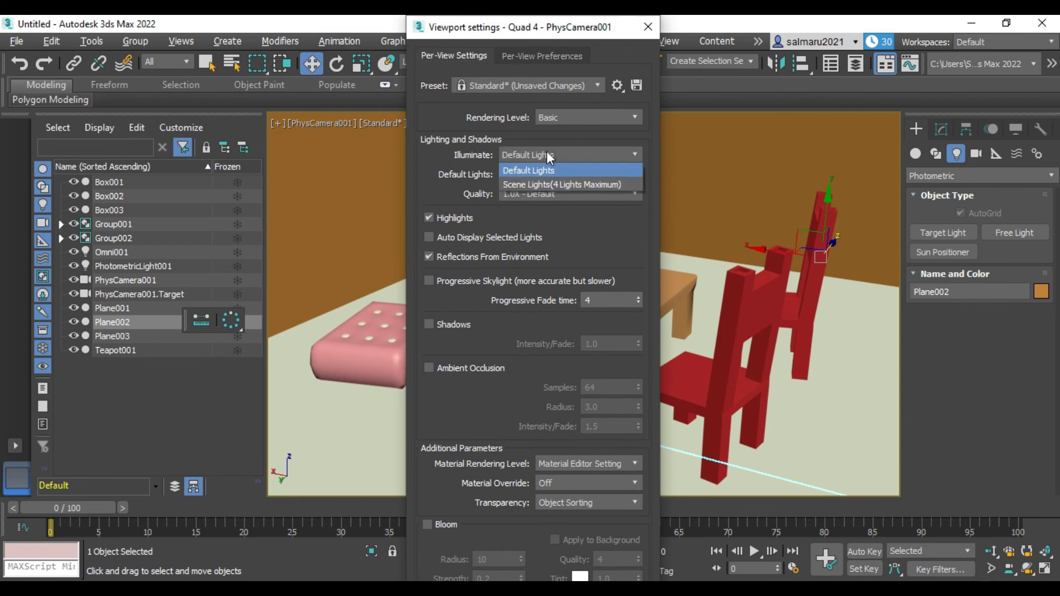
pyautogui.click(541, 184)
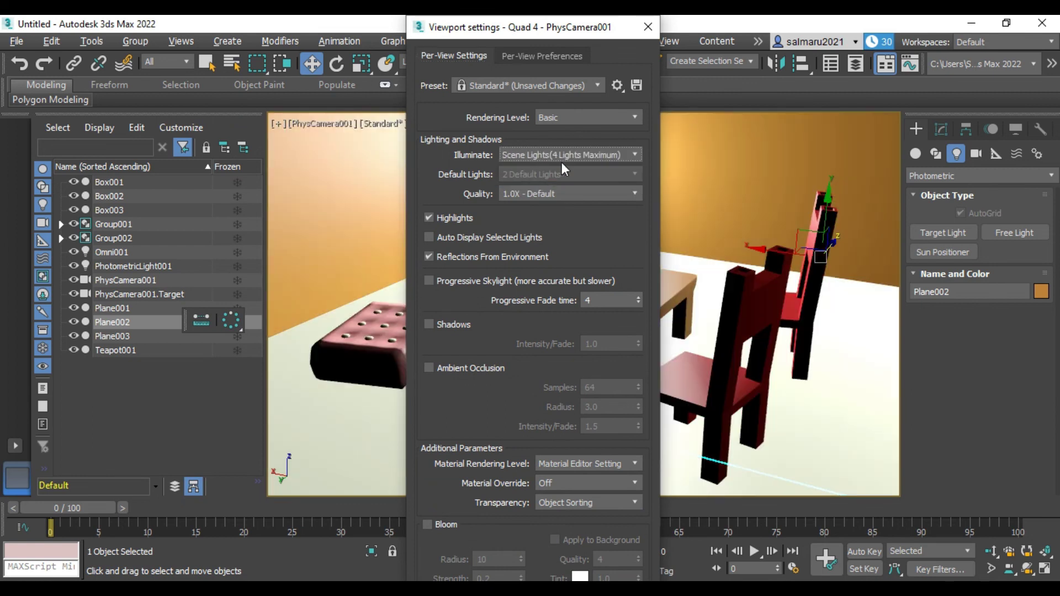
pyautogui.click(647, 28)
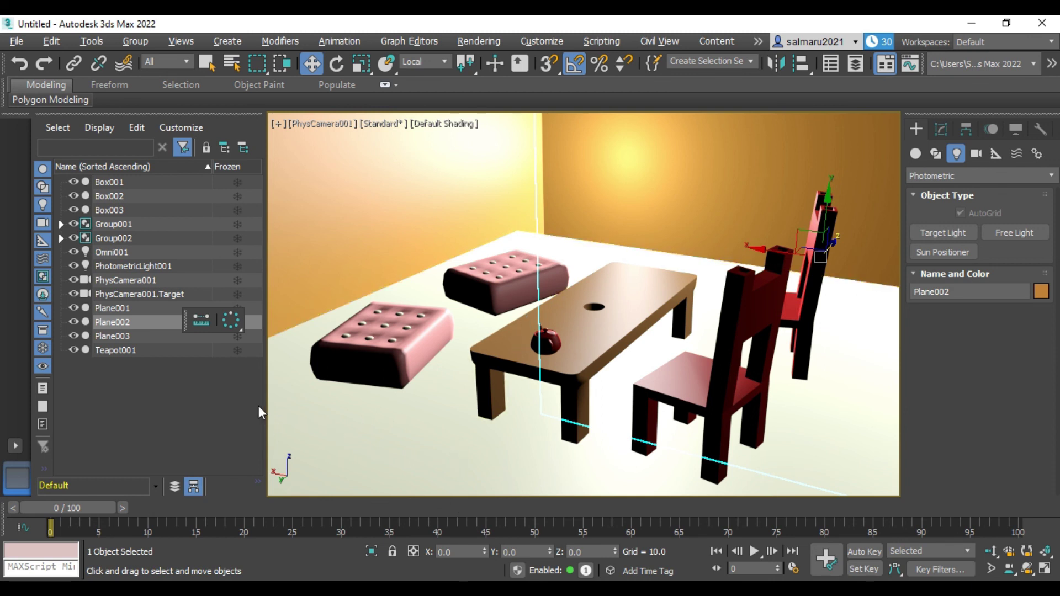
pyautogui.hotkey('alt', 'w')
# - Select the floor Plane001, maximize the PhysCamera001 view, and switch to Select Object
pyautogui.click(507, 186)
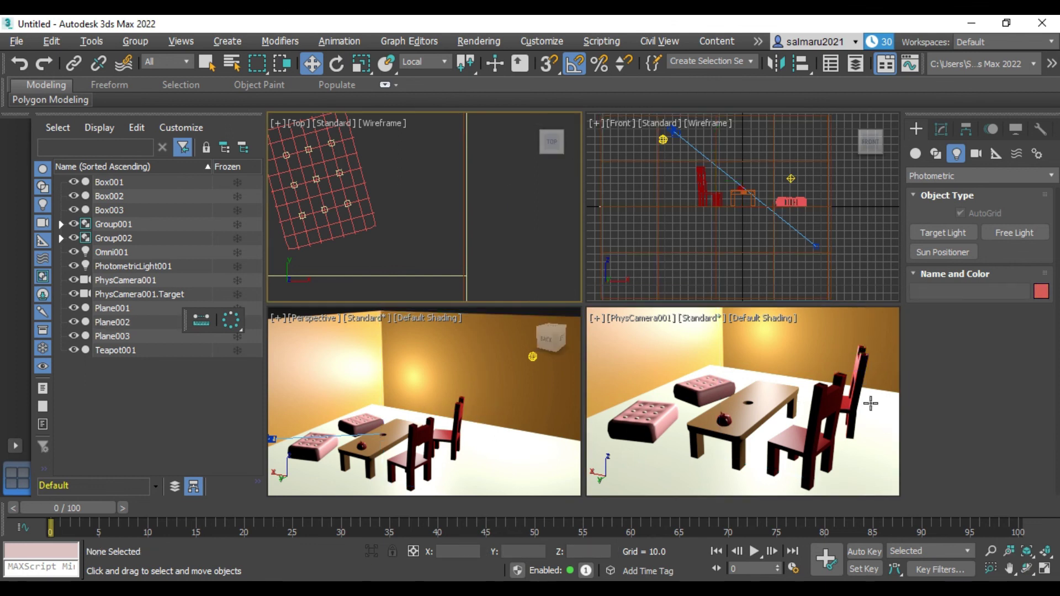
pyautogui.click(884, 466)
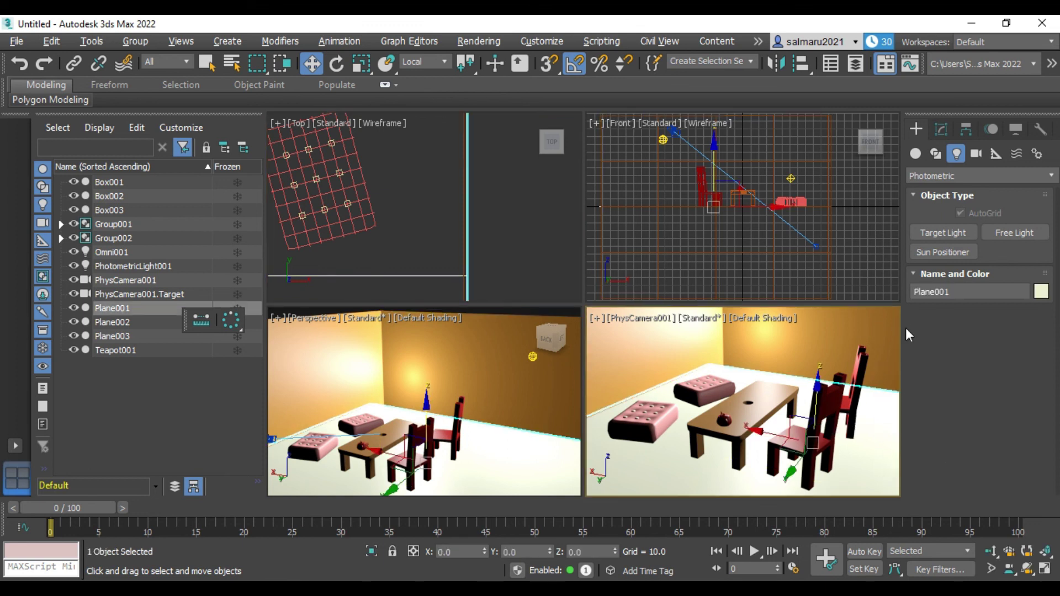
pyautogui.hotkey('alt', 'w')
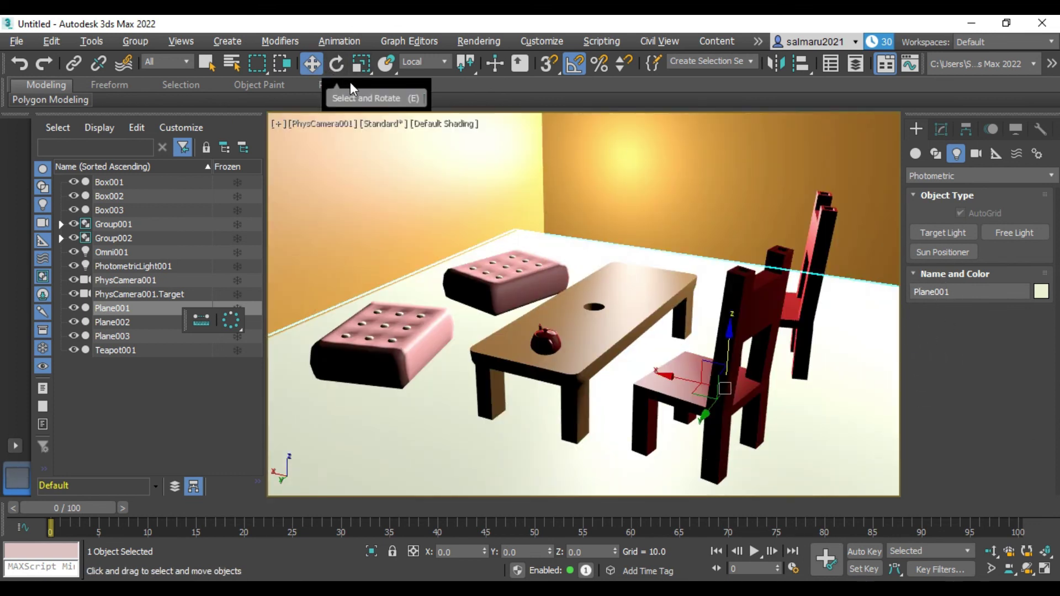
pyautogui.click(206, 65)
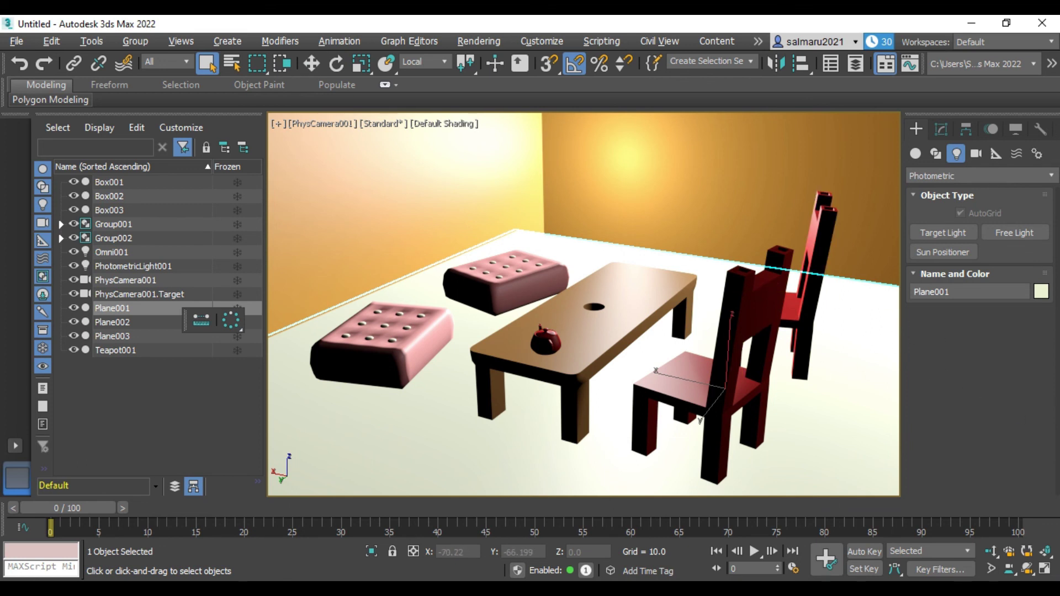
# - In Render Setup, confirm Arnold as renderer and Production Rendering Mode as target
pyautogui.click(489, 44)
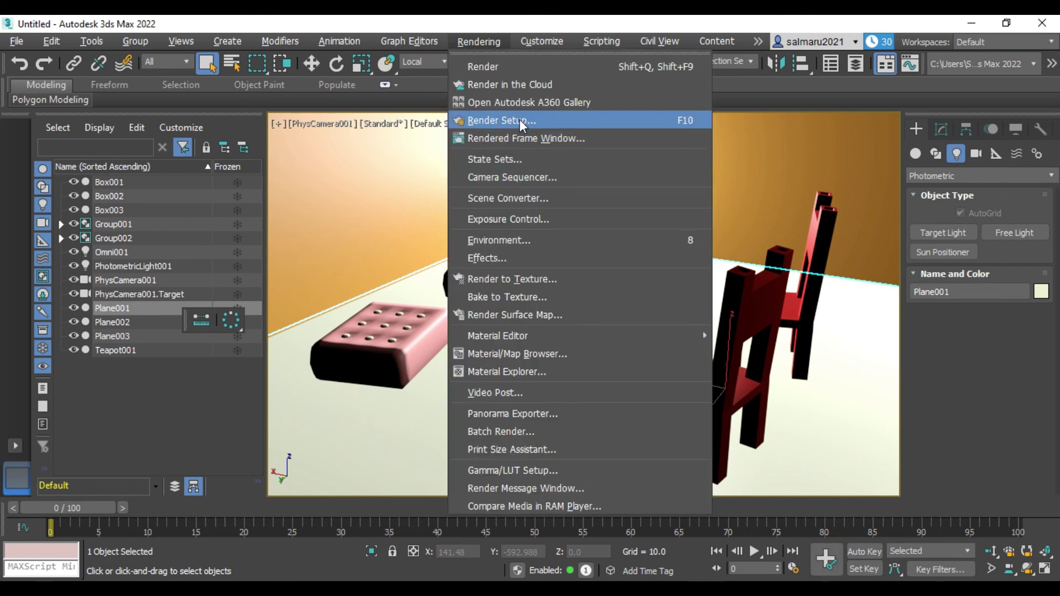
pyautogui.click(519, 120)
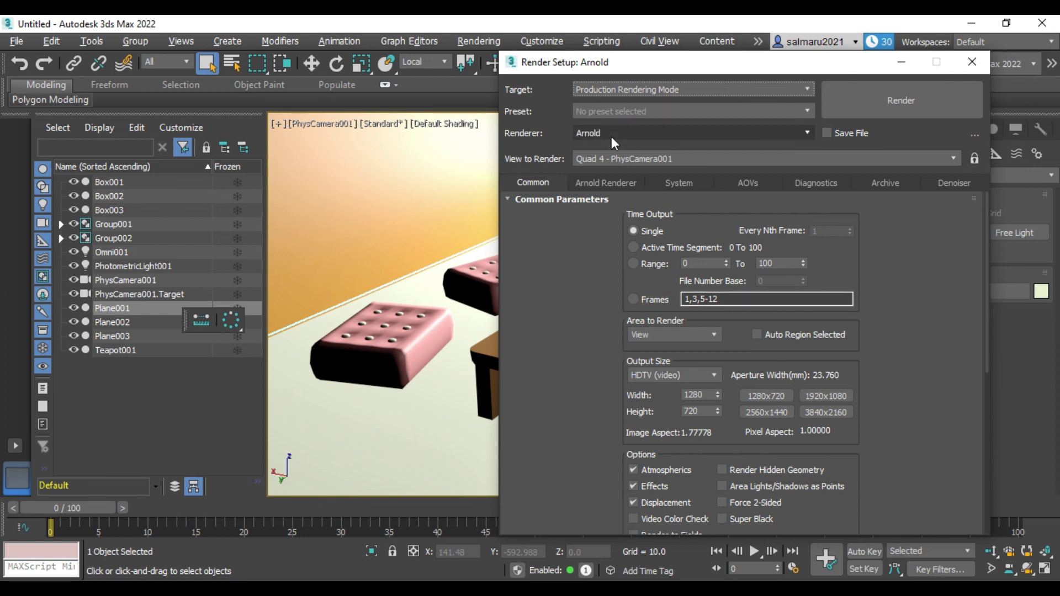
pyautogui.click(660, 133)
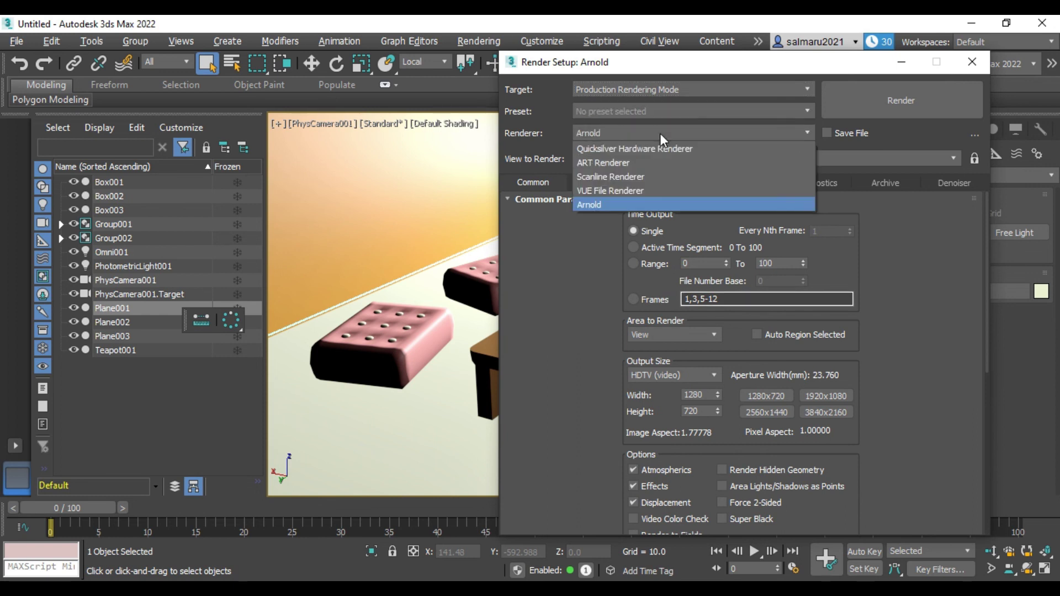
pyautogui.click(660, 133)
pyautogui.click(684, 88)
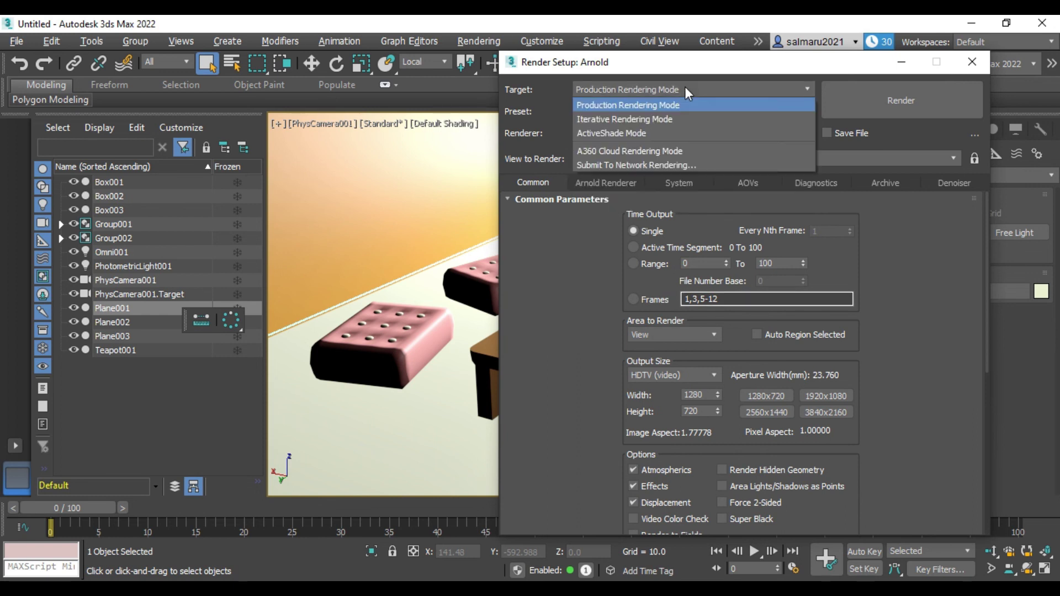
pyautogui.click(684, 88)
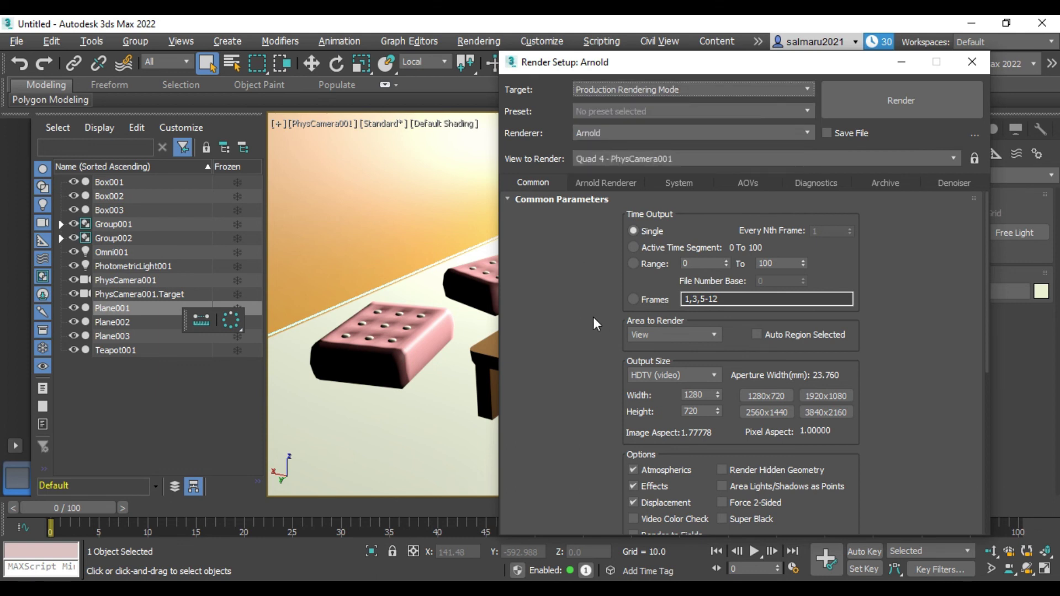
# - Review the remaining render settings (camera view, 1280×720) and close Render Setup
pyautogui.scroll(-2, 898, 334)
pyautogui.scroll(-1, 899, 334)
pyautogui.scroll(-1, 899, 333)
pyautogui.scroll(-3, 899, 334)
pyautogui.scroll(-2, 899, 333)
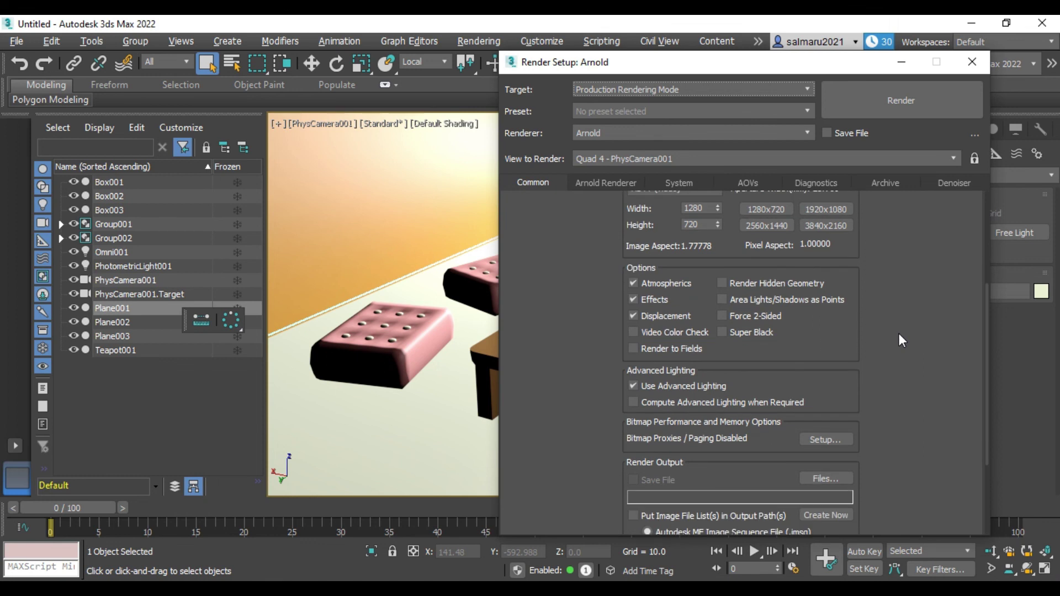
pyautogui.scroll(-2, 898, 334)
pyautogui.scroll(-1, 899, 334)
pyautogui.scroll(-2, 899, 334)
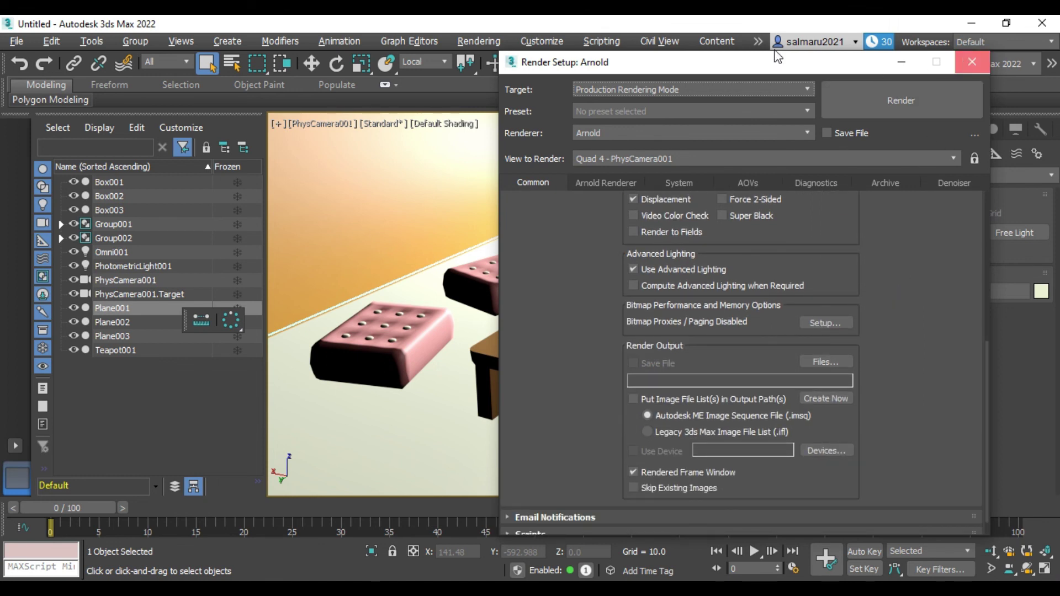
pyautogui.click(973, 62)
pyautogui.click(477, 43)
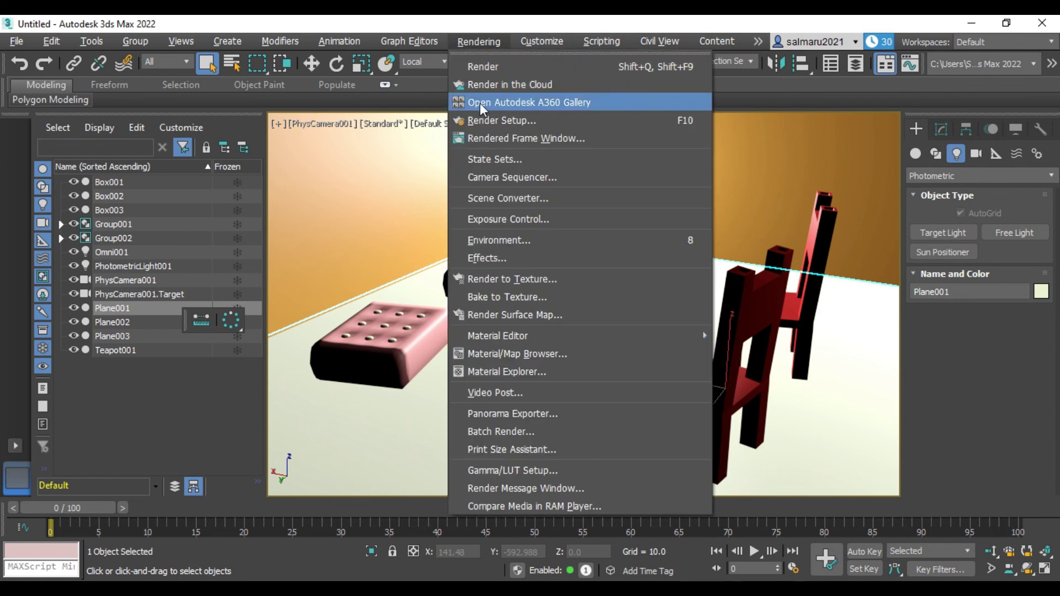
# - Render the camera view of the lit room
pyautogui.click(536, 68)
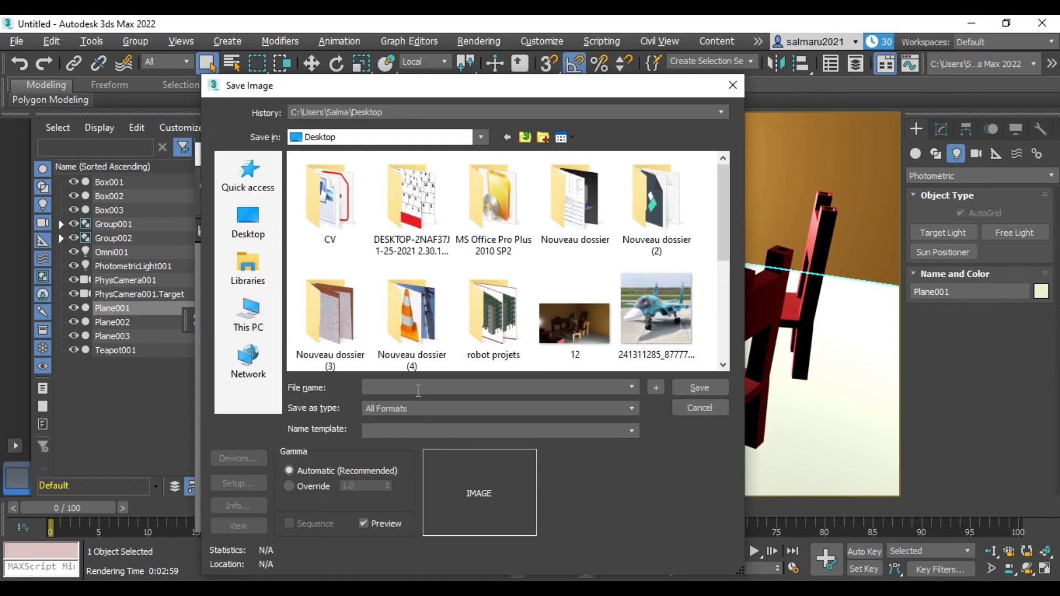
# - Save the render in the Desktop folder as BMP file 'new', accepting the BMP options
pyautogui.write('new')
pyautogui.click(248, 220)
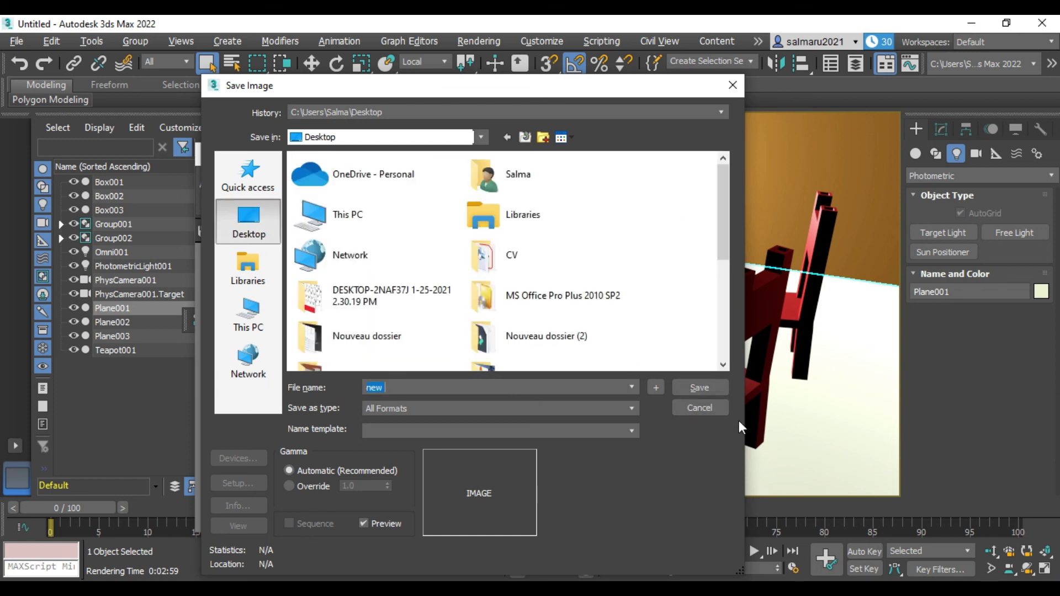
pyautogui.click(509, 403)
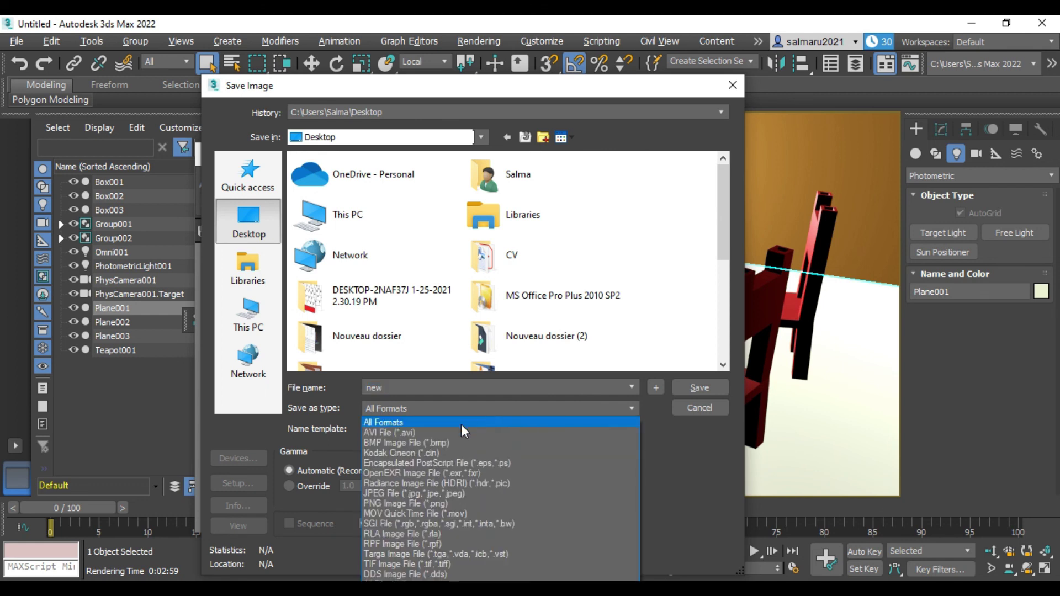
pyautogui.click(442, 442)
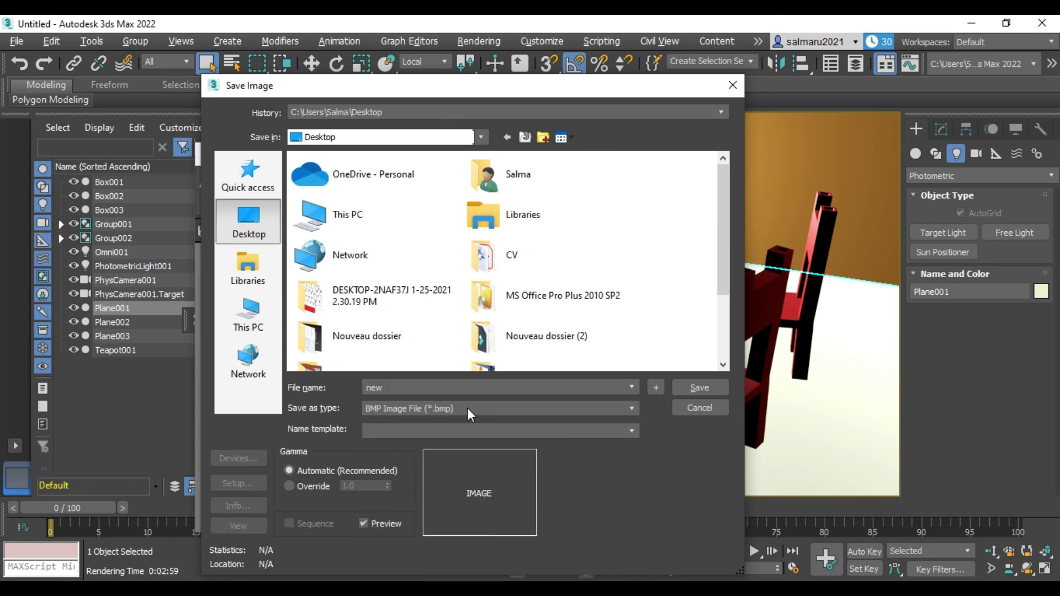
pyautogui.doubleClick(475, 387)
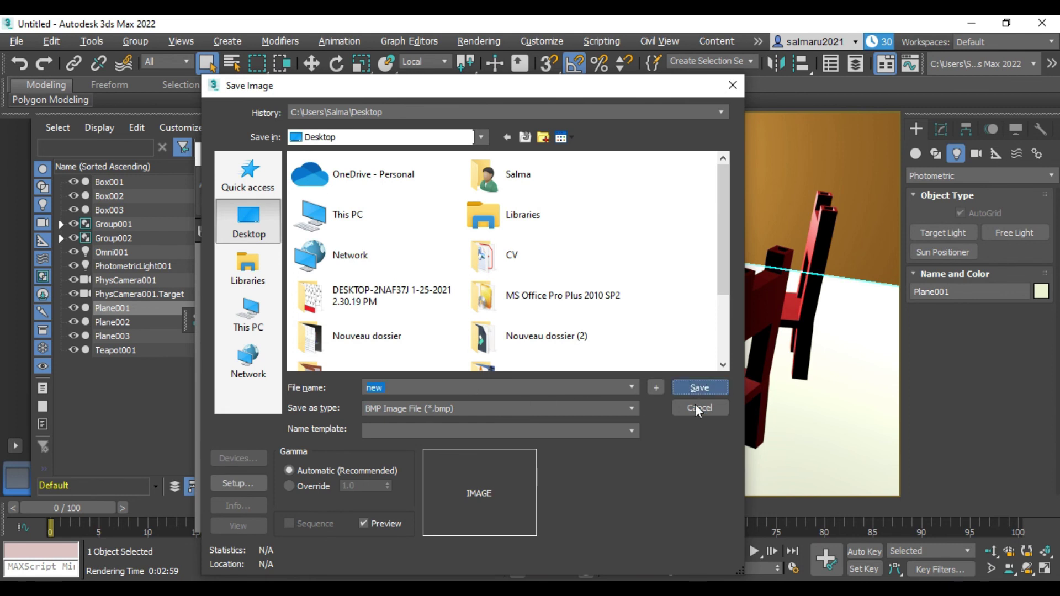
pyautogui.click(696, 387)
pyautogui.click(280, 193)
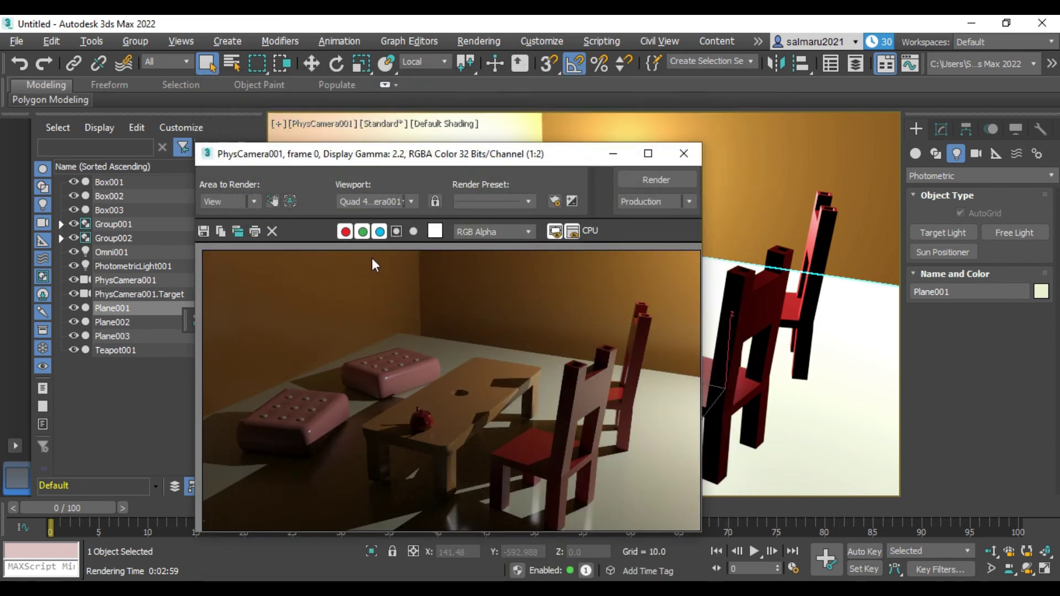
# - Close the rendered frame window, then open new.bmp from the desktop and zoom in
pyautogui.click(675, 154)
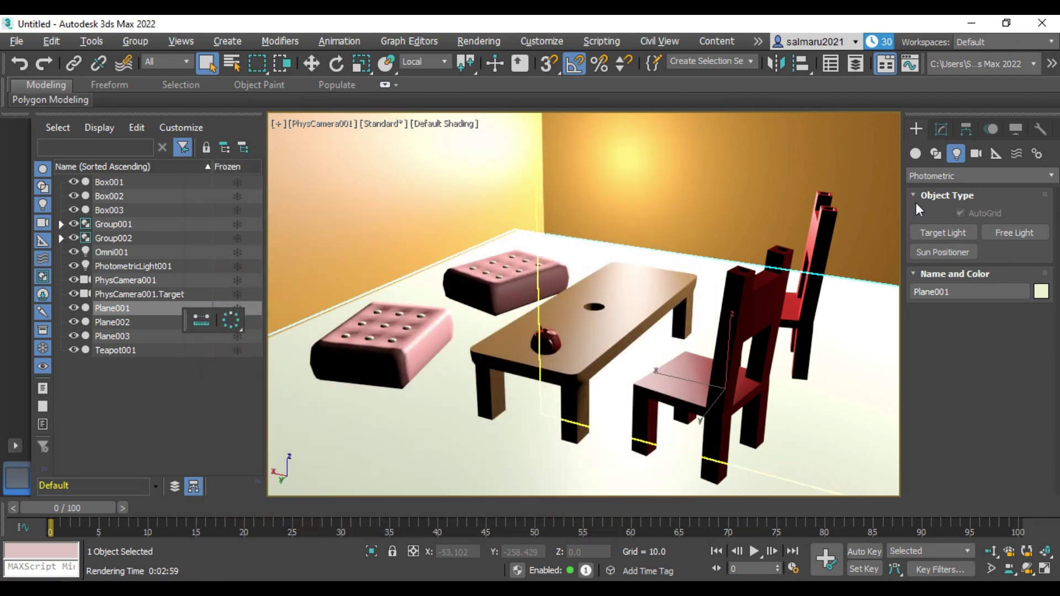
pyautogui.click(971, 23)
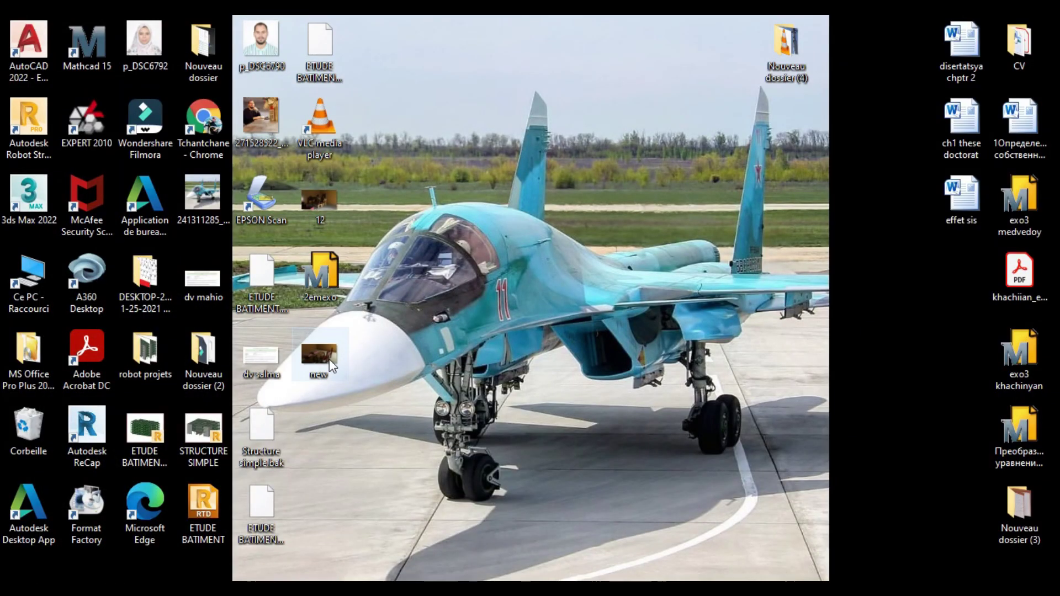
pyautogui.press('Return')
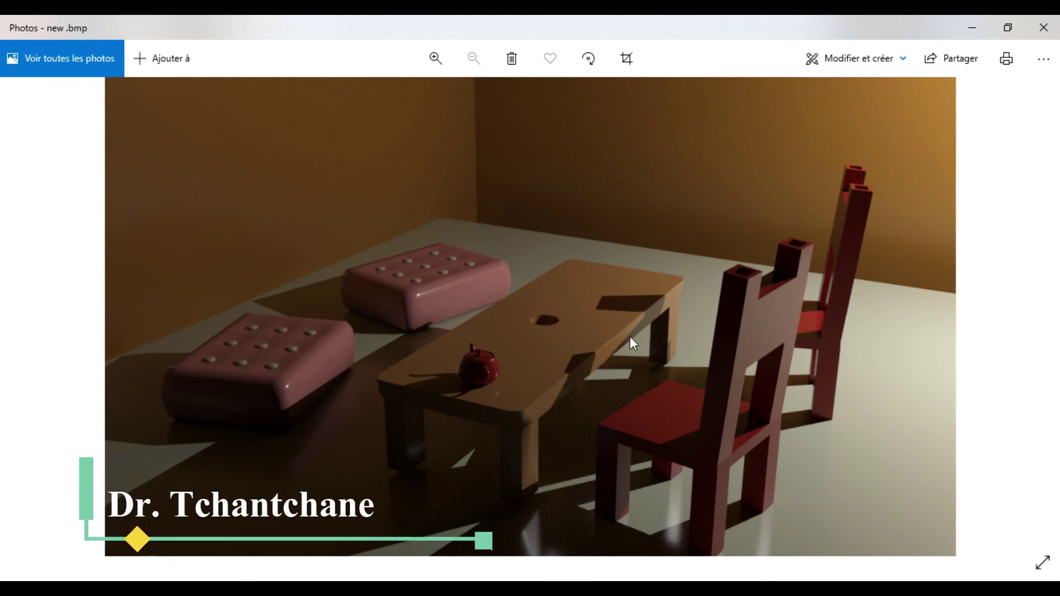
pyautogui.click(434, 60)
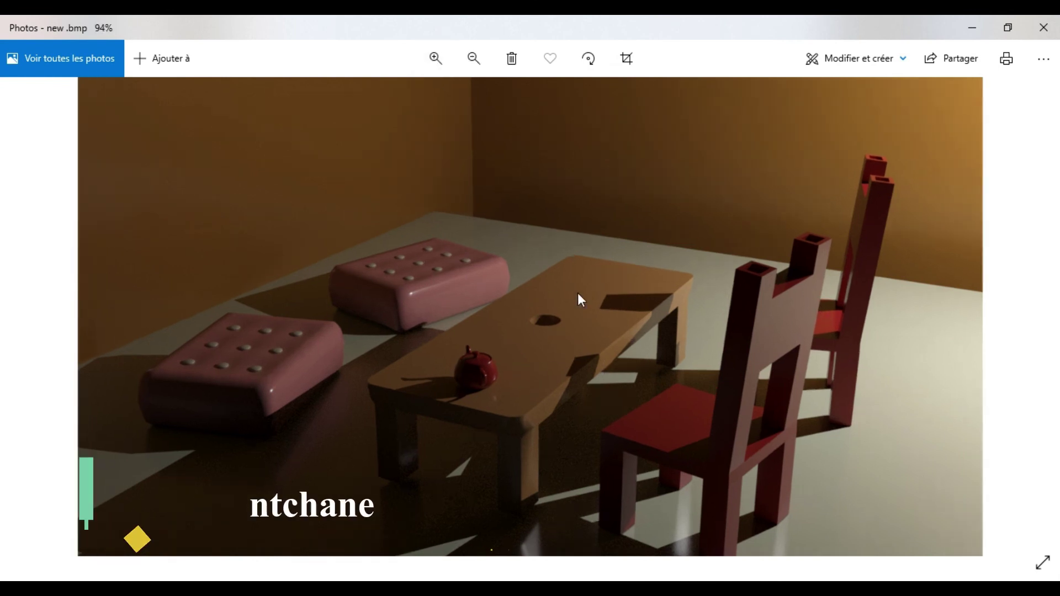